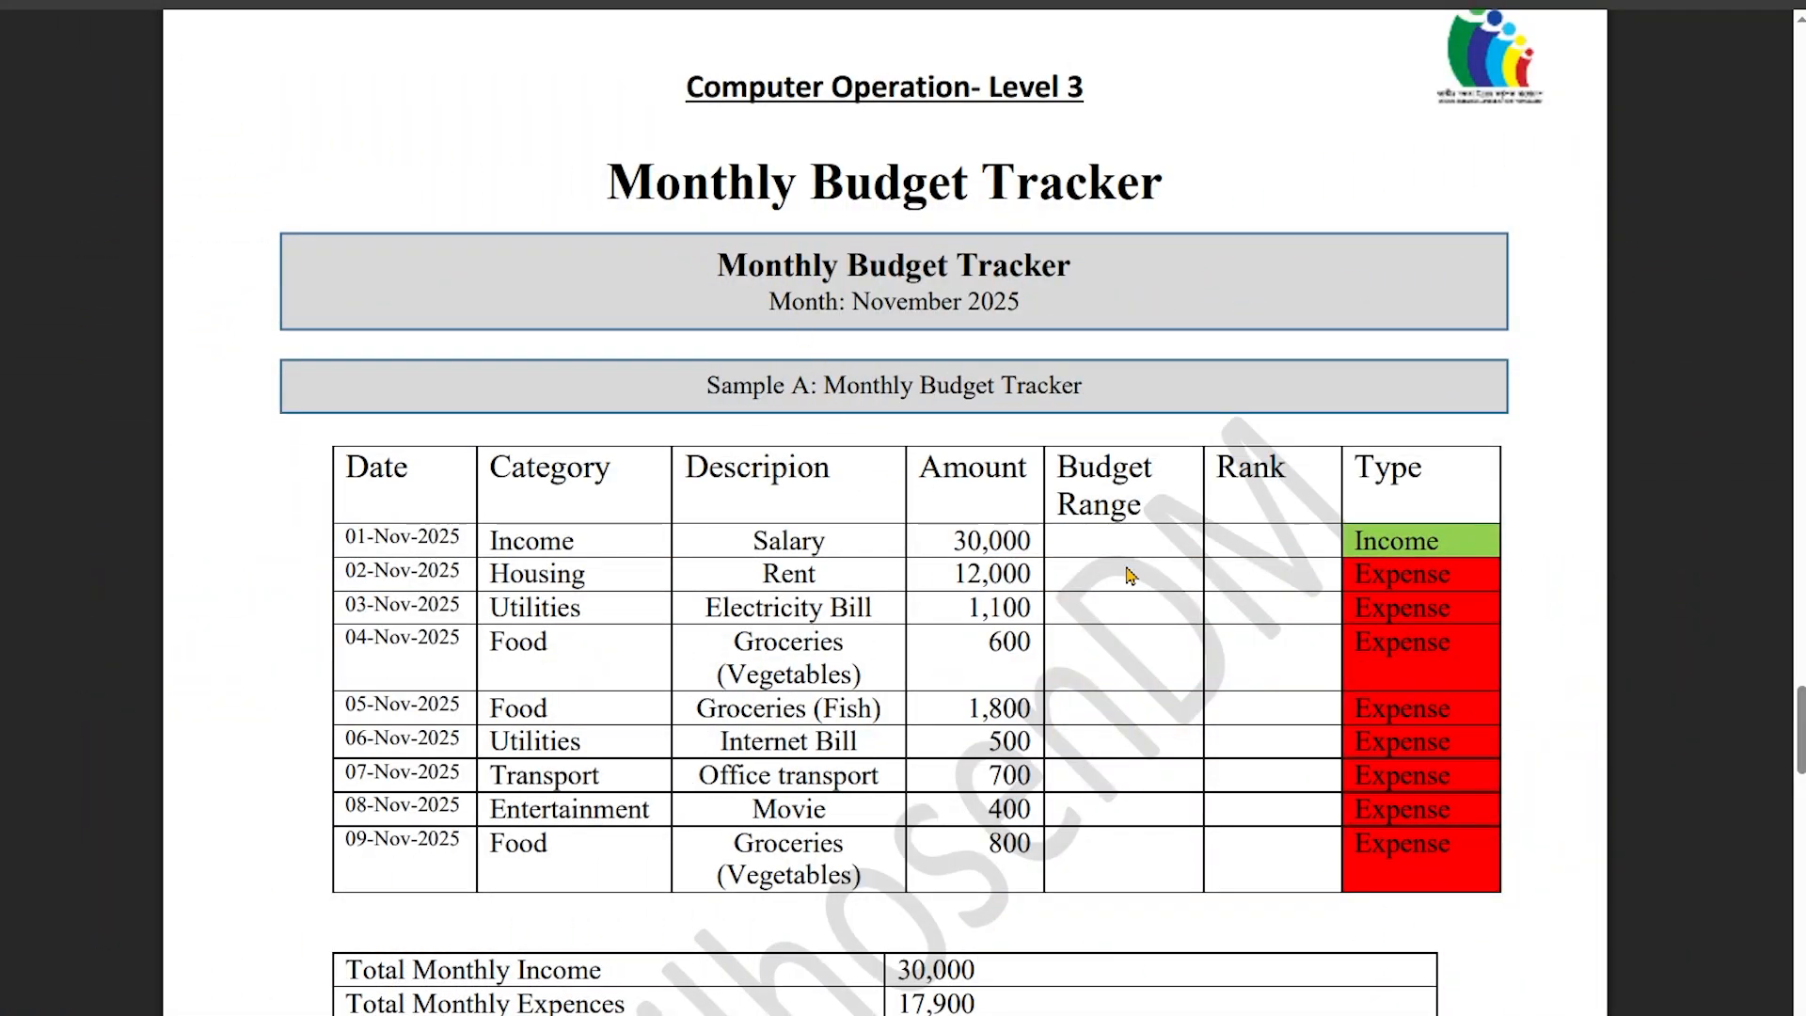
Read through the Monthly Budget Tracker assignment, from the sample data table to the numbered tasks.
{"action": "scroll", "coordinate": [1129, 576], "scroll_direction": "up", "scroll_amount": 2}
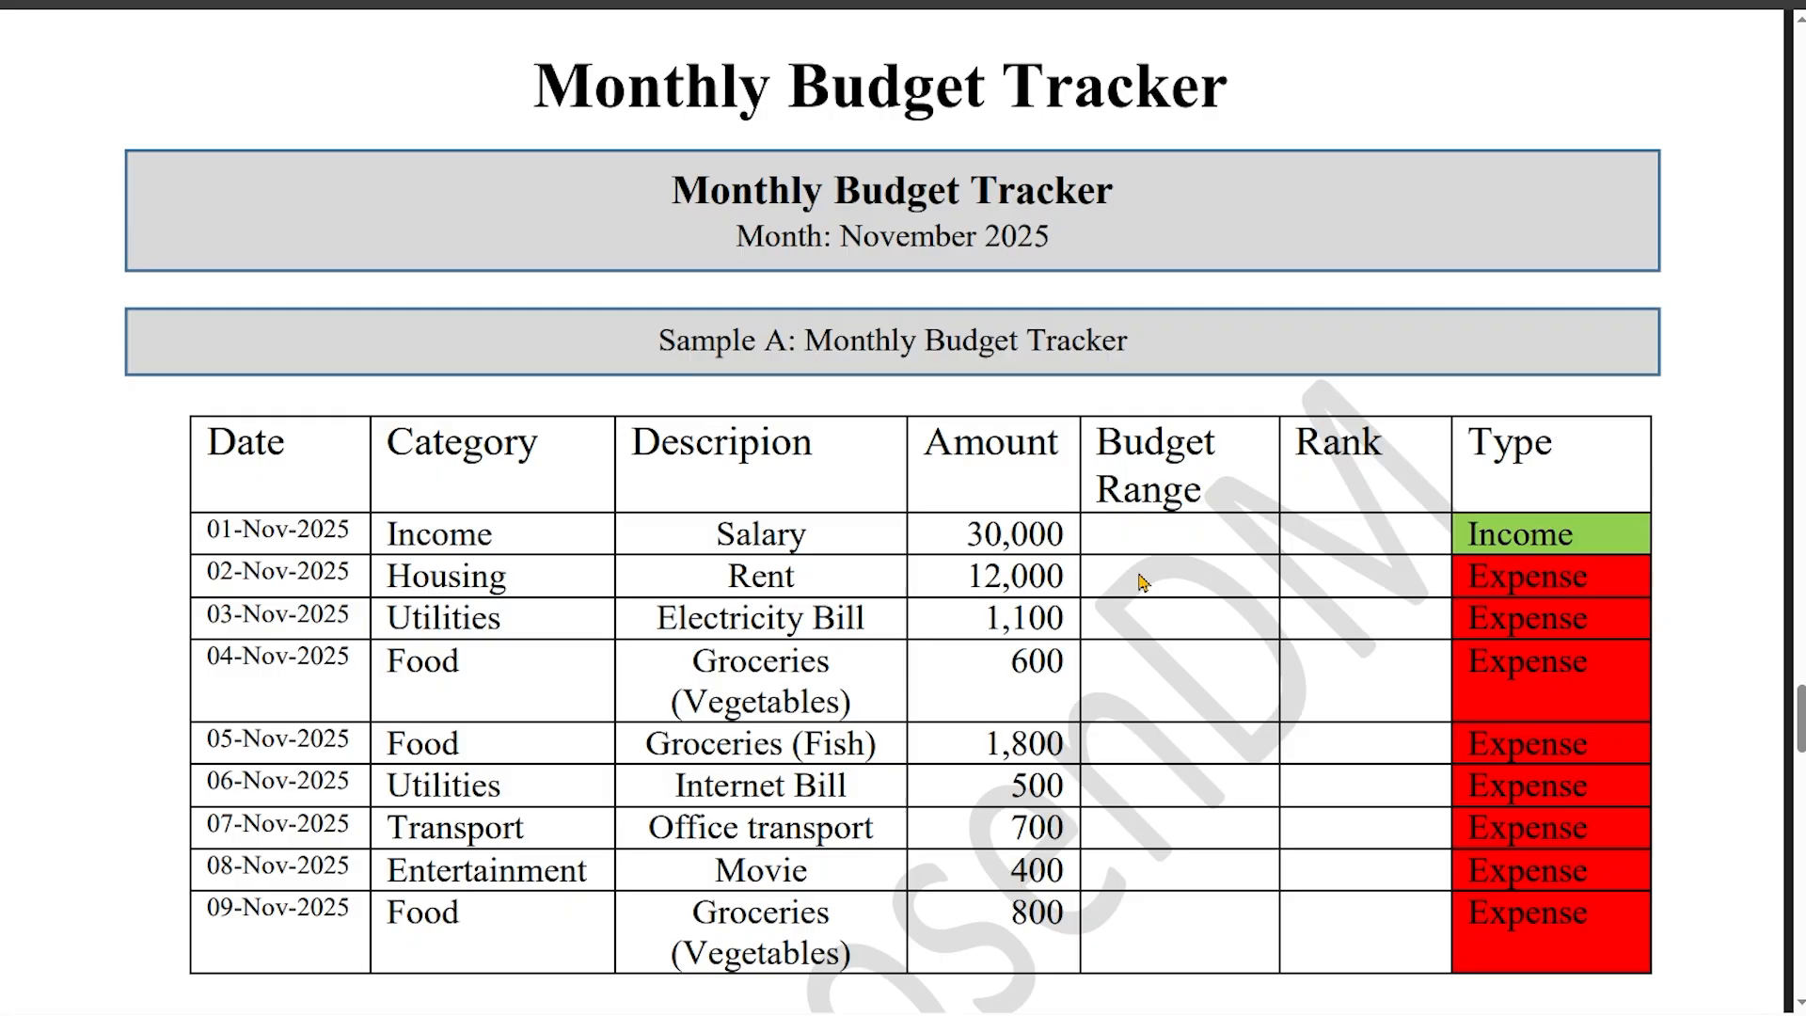
{"action": "scroll", "coordinate": [1142, 582], "scroll_direction": "down", "scroll_amount": 4}
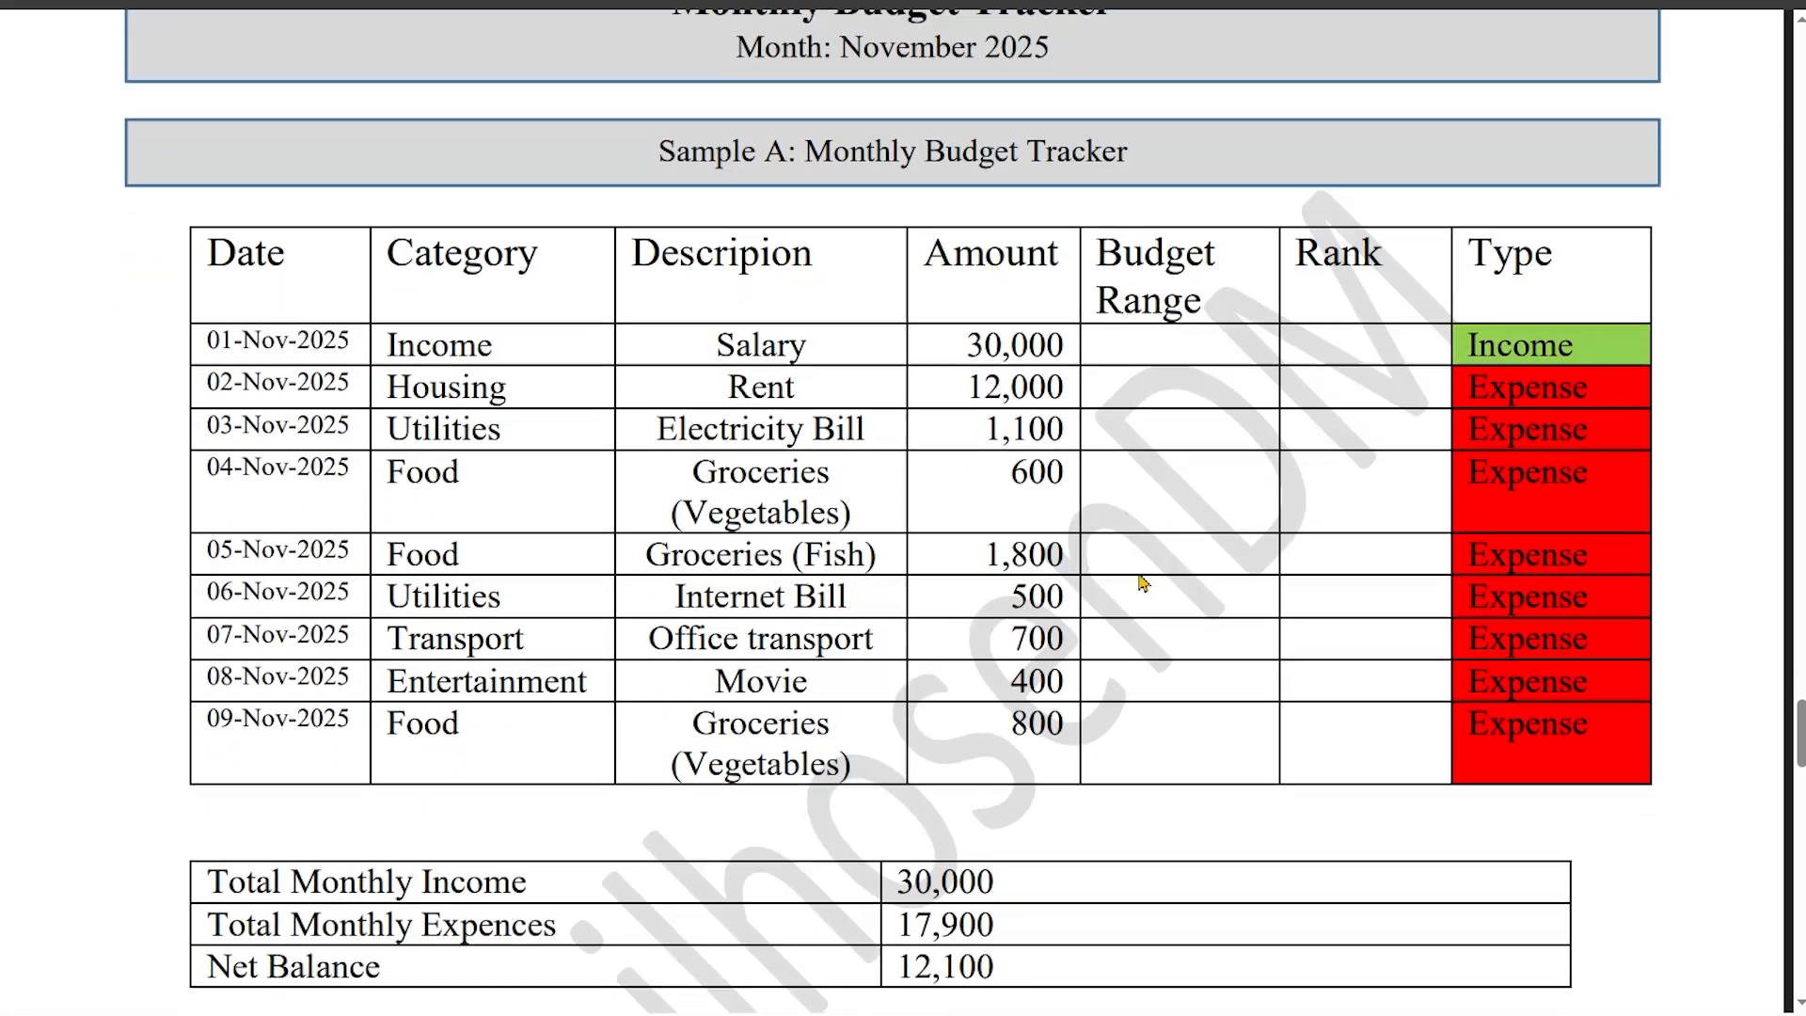
{"action": "scroll", "coordinate": [1143, 583], "scroll_direction": "down", "scroll_amount": 8}
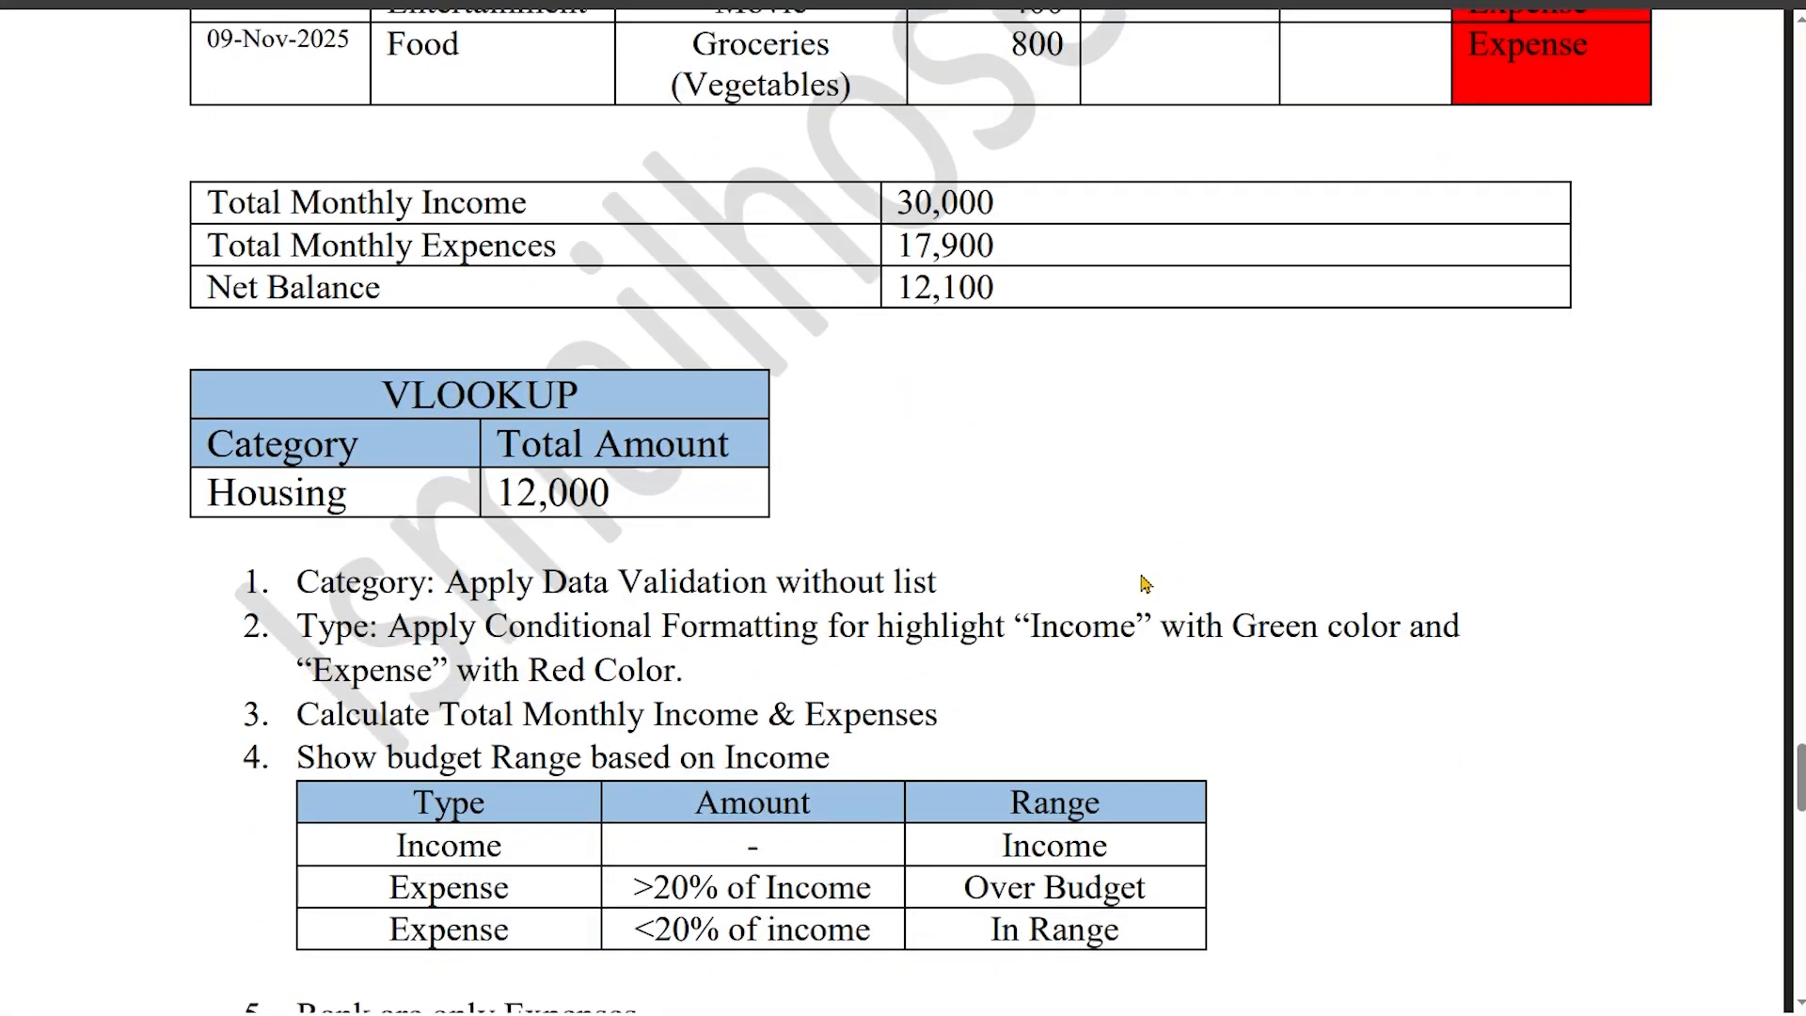
{"action": "scroll", "coordinate": [1144, 583], "scroll_direction": "down", "scroll_amount": 2}
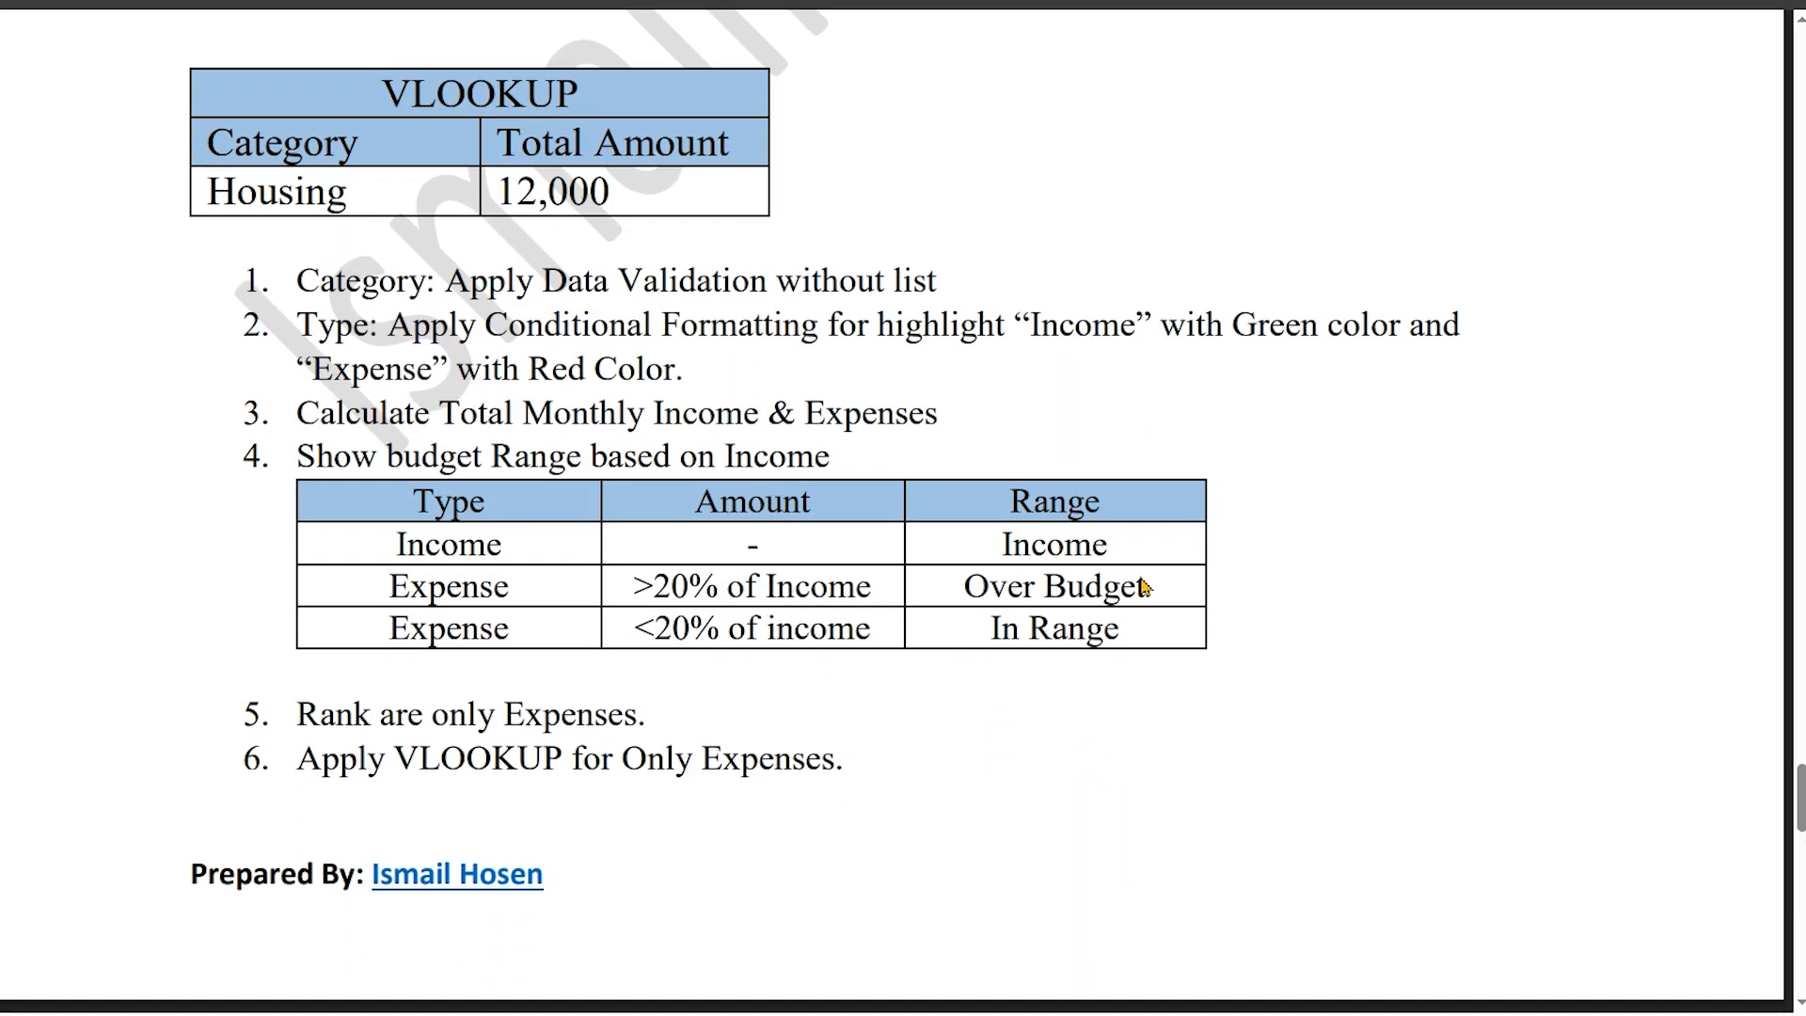
{"action": "scroll", "coordinate": [1144, 586], "scroll_direction": "down", "scroll_amount": 4}
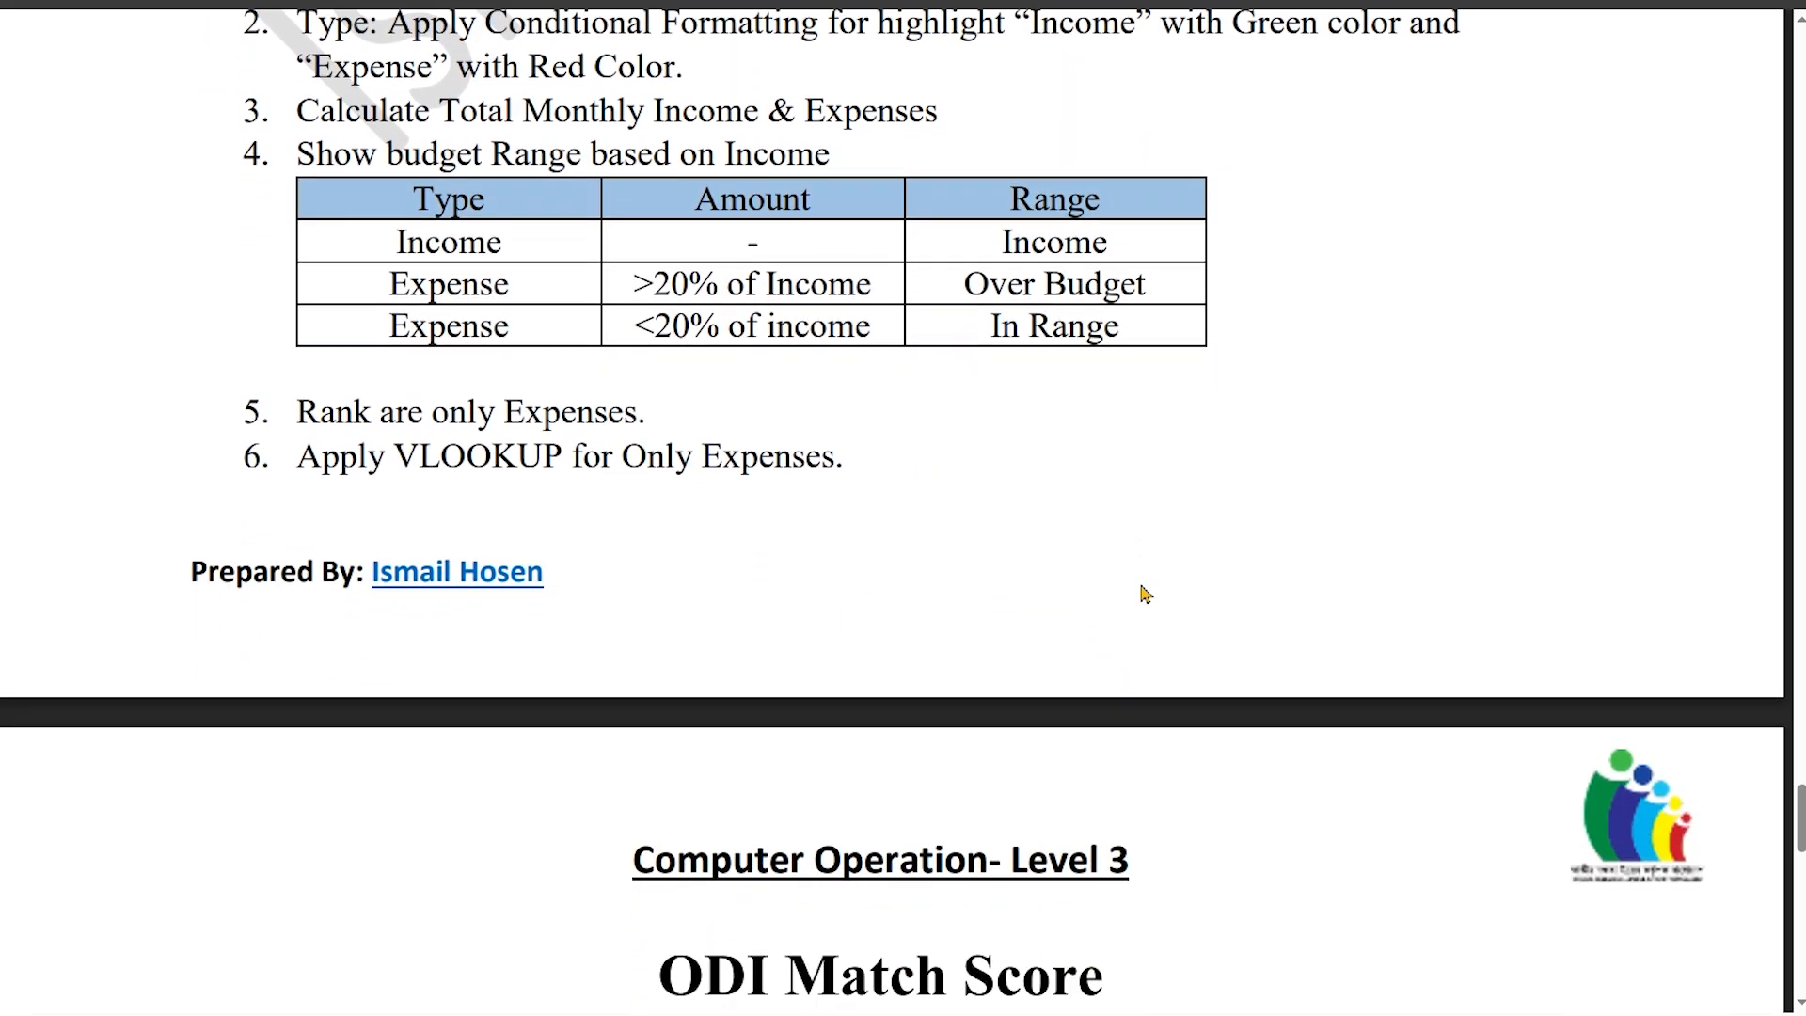
{"action": "scroll", "coordinate": [1146, 565], "scroll_direction": "down", "scroll_amount": 3}
{"action": "scroll", "coordinate": [1147, 593], "scroll_direction": "up", "scroll_amount": 12}
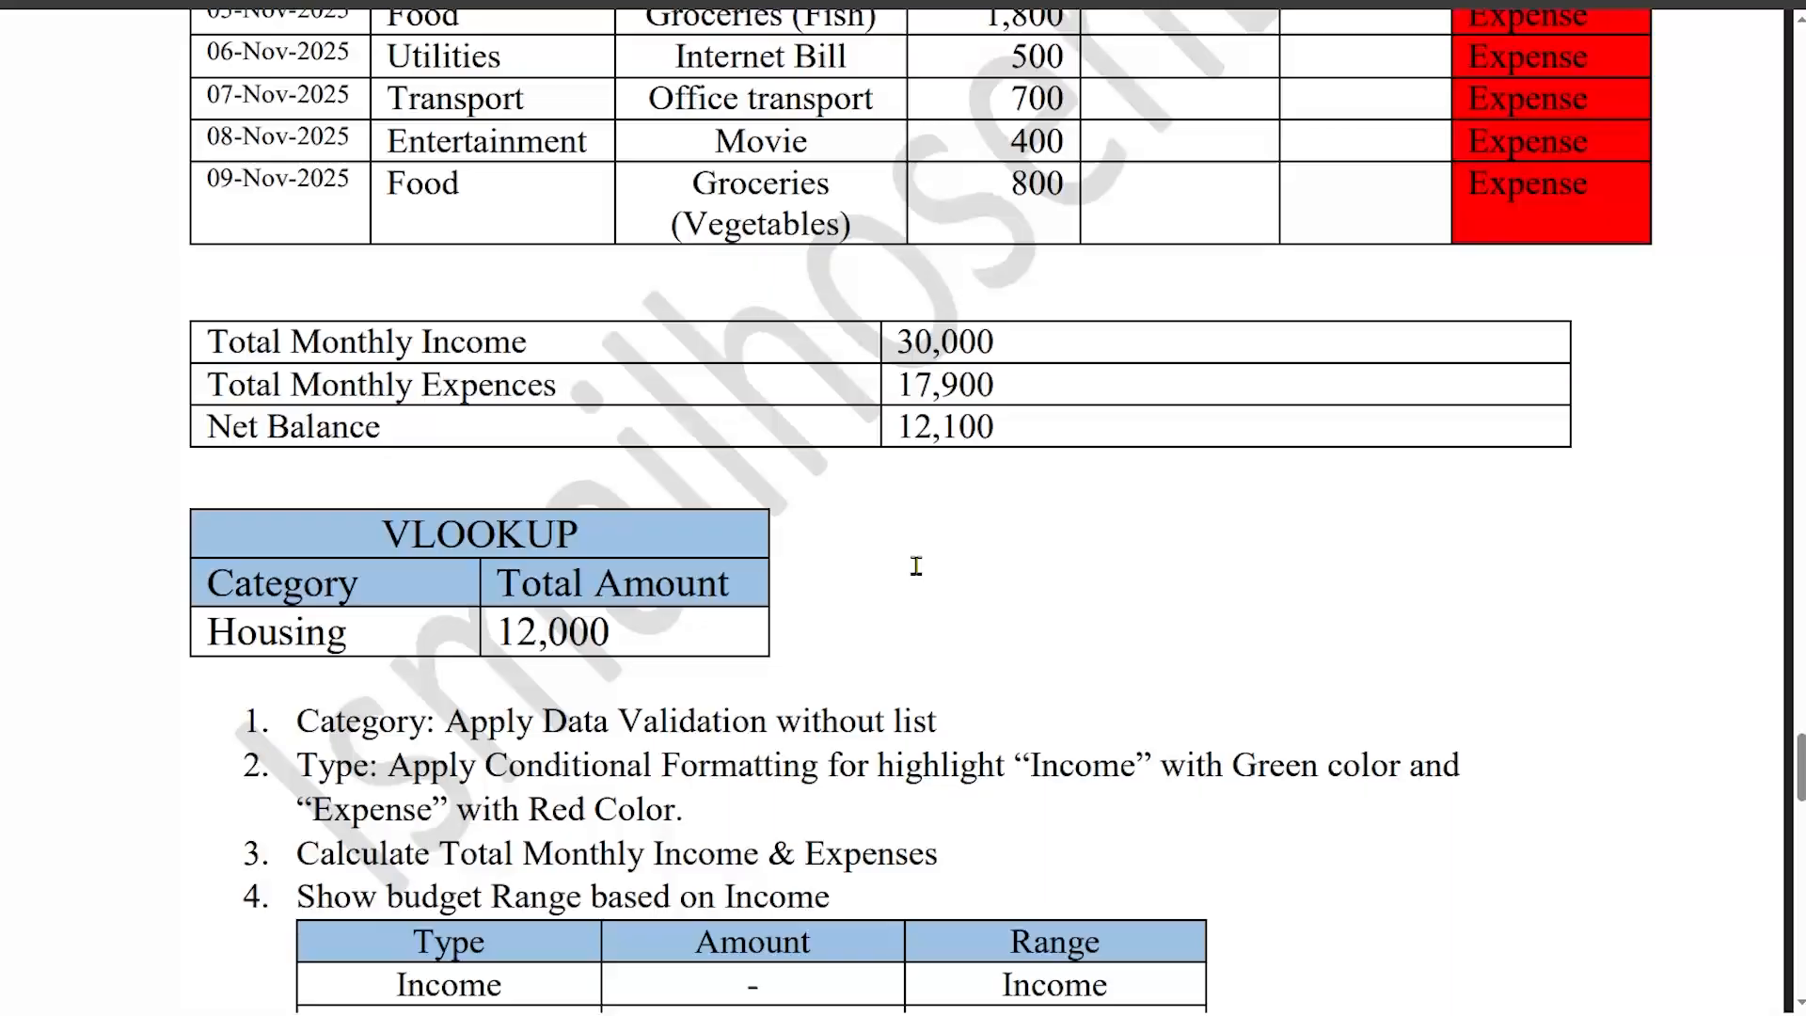
{"action": "scroll", "coordinate": [916, 565], "scroll_direction": "up", "scroll_amount": 11}
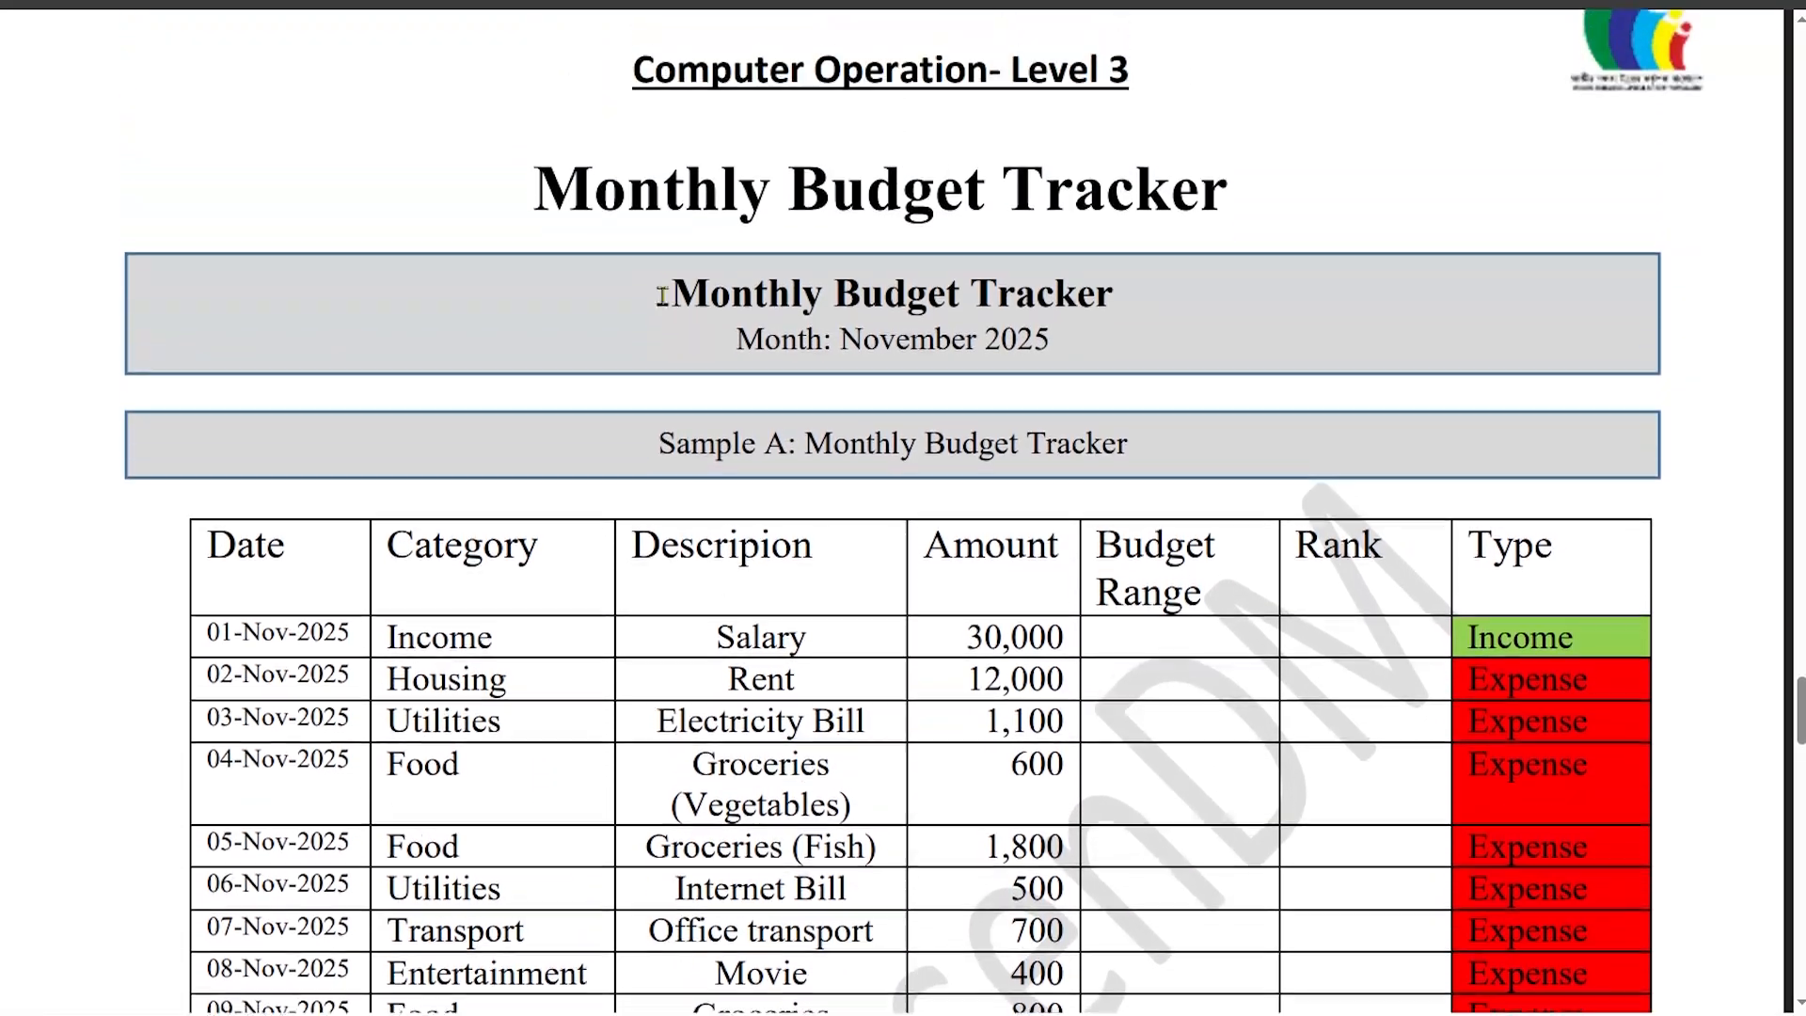
Examine the assignment's headings, the sample table's Rank and Type columns, and the instruction list with its budget range rules.
{"action": "left_click_drag", "start_coordinate": [534, 199], "coordinate": [1217, 217]}
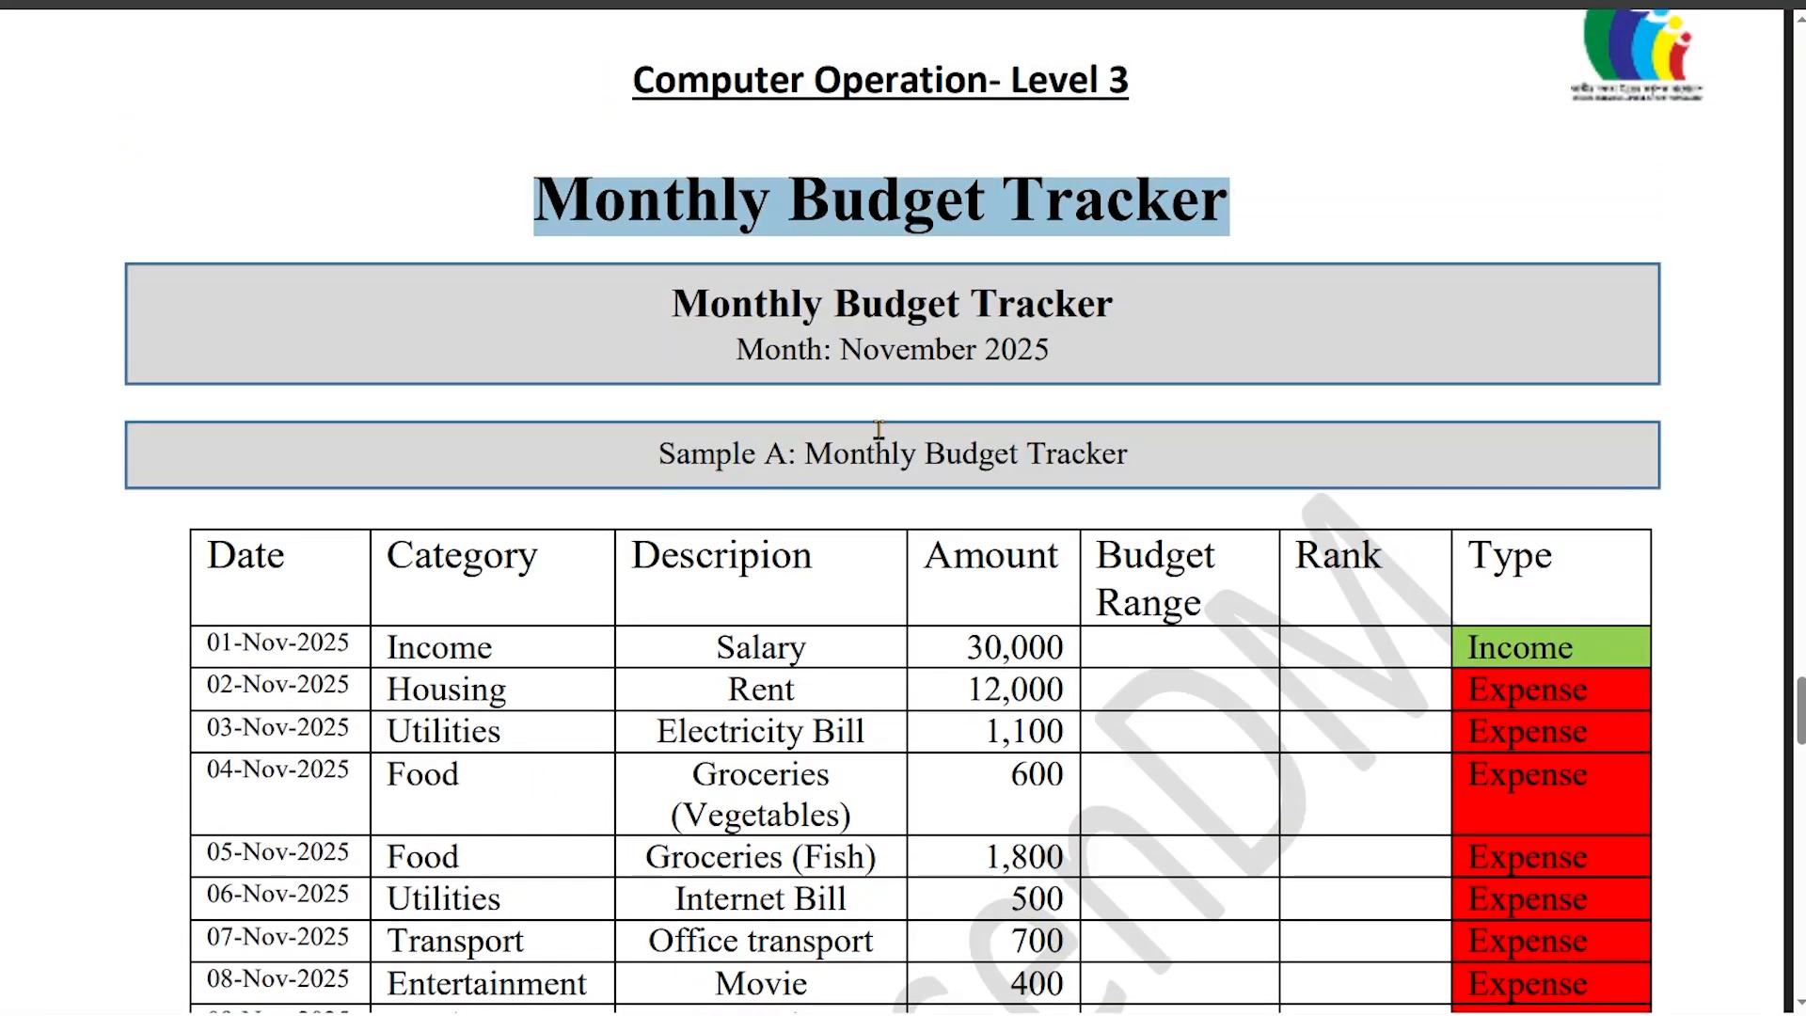
{"action": "scroll", "coordinate": [879, 429], "scroll_direction": "down", "scroll_amount": 2}
{"action": "left_click_drag", "start_coordinate": [670, 151], "coordinate": [1049, 201]}
{"action": "left_click", "coordinate": [702, 400]}
{"action": "scroll", "coordinate": [718, 564], "scroll_direction": "down", "scroll_amount": 6}
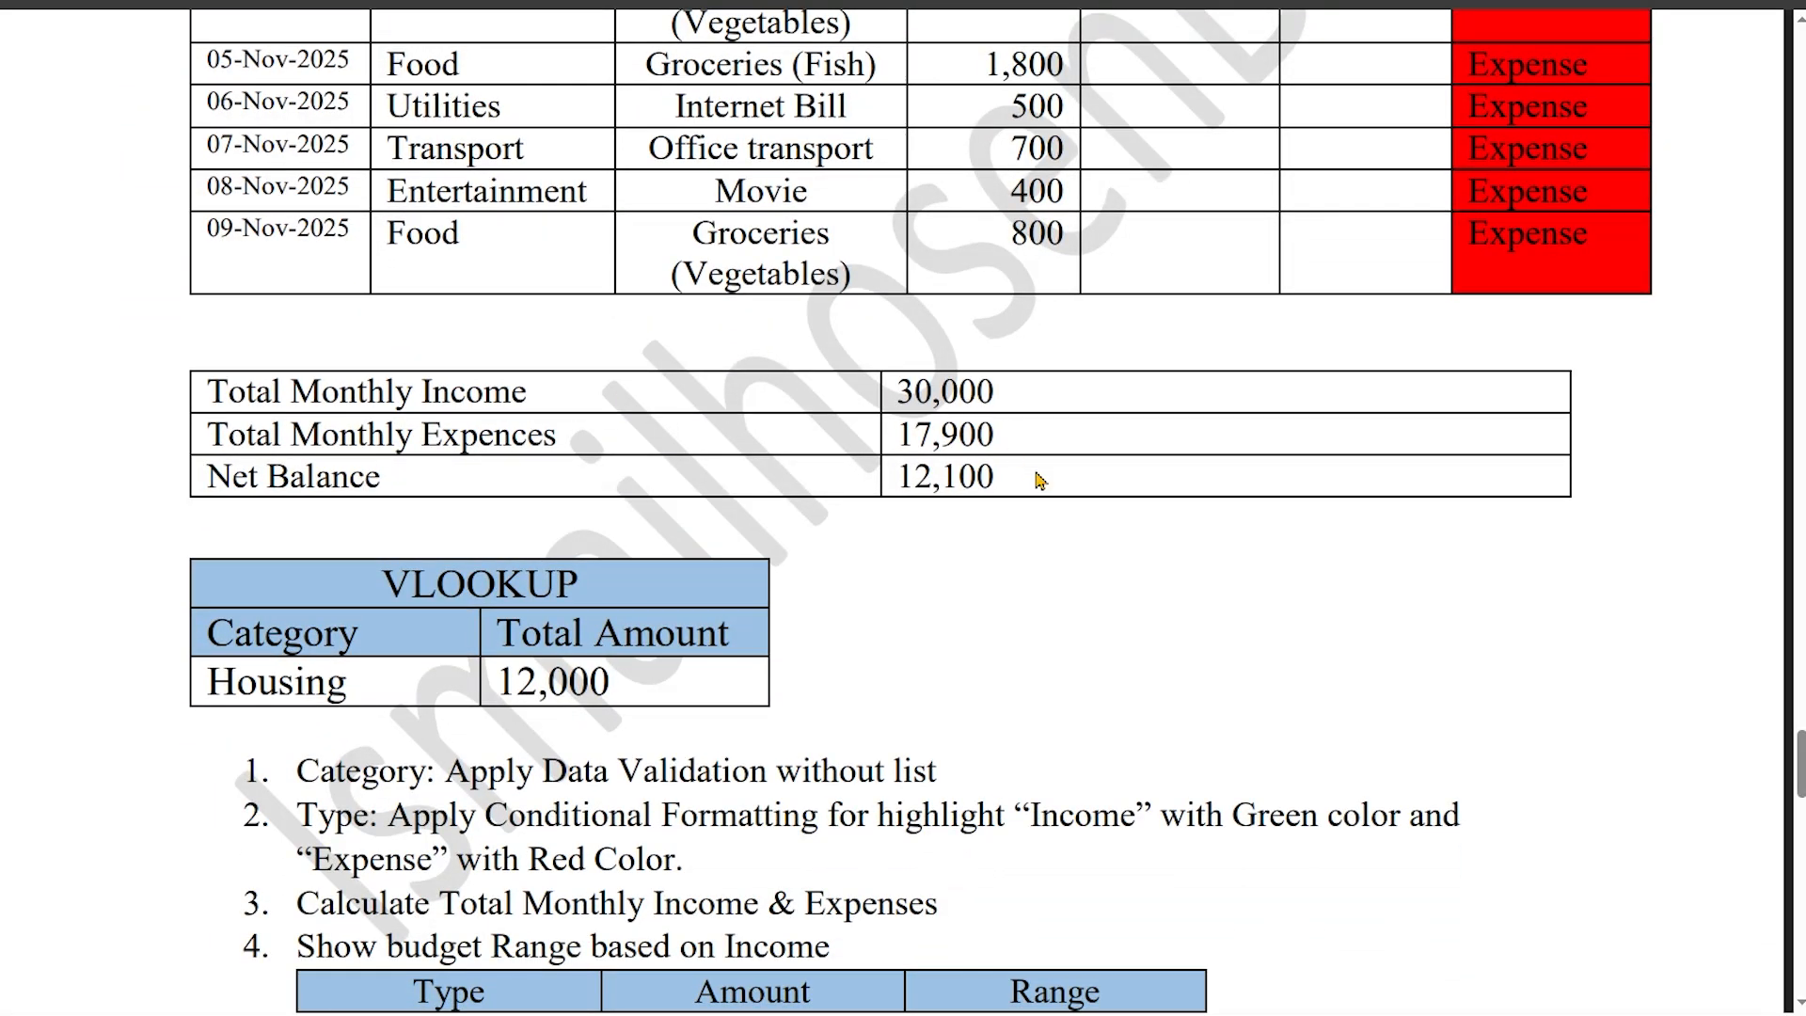
{"action": "scroll", "coordinate": [1091, 423], "scroll_direction": "up", "scroll_amount": 3}
{"action": "left_click_drag", "start_coordinate": [1192, 194], "coordinate": [1190, 189]}
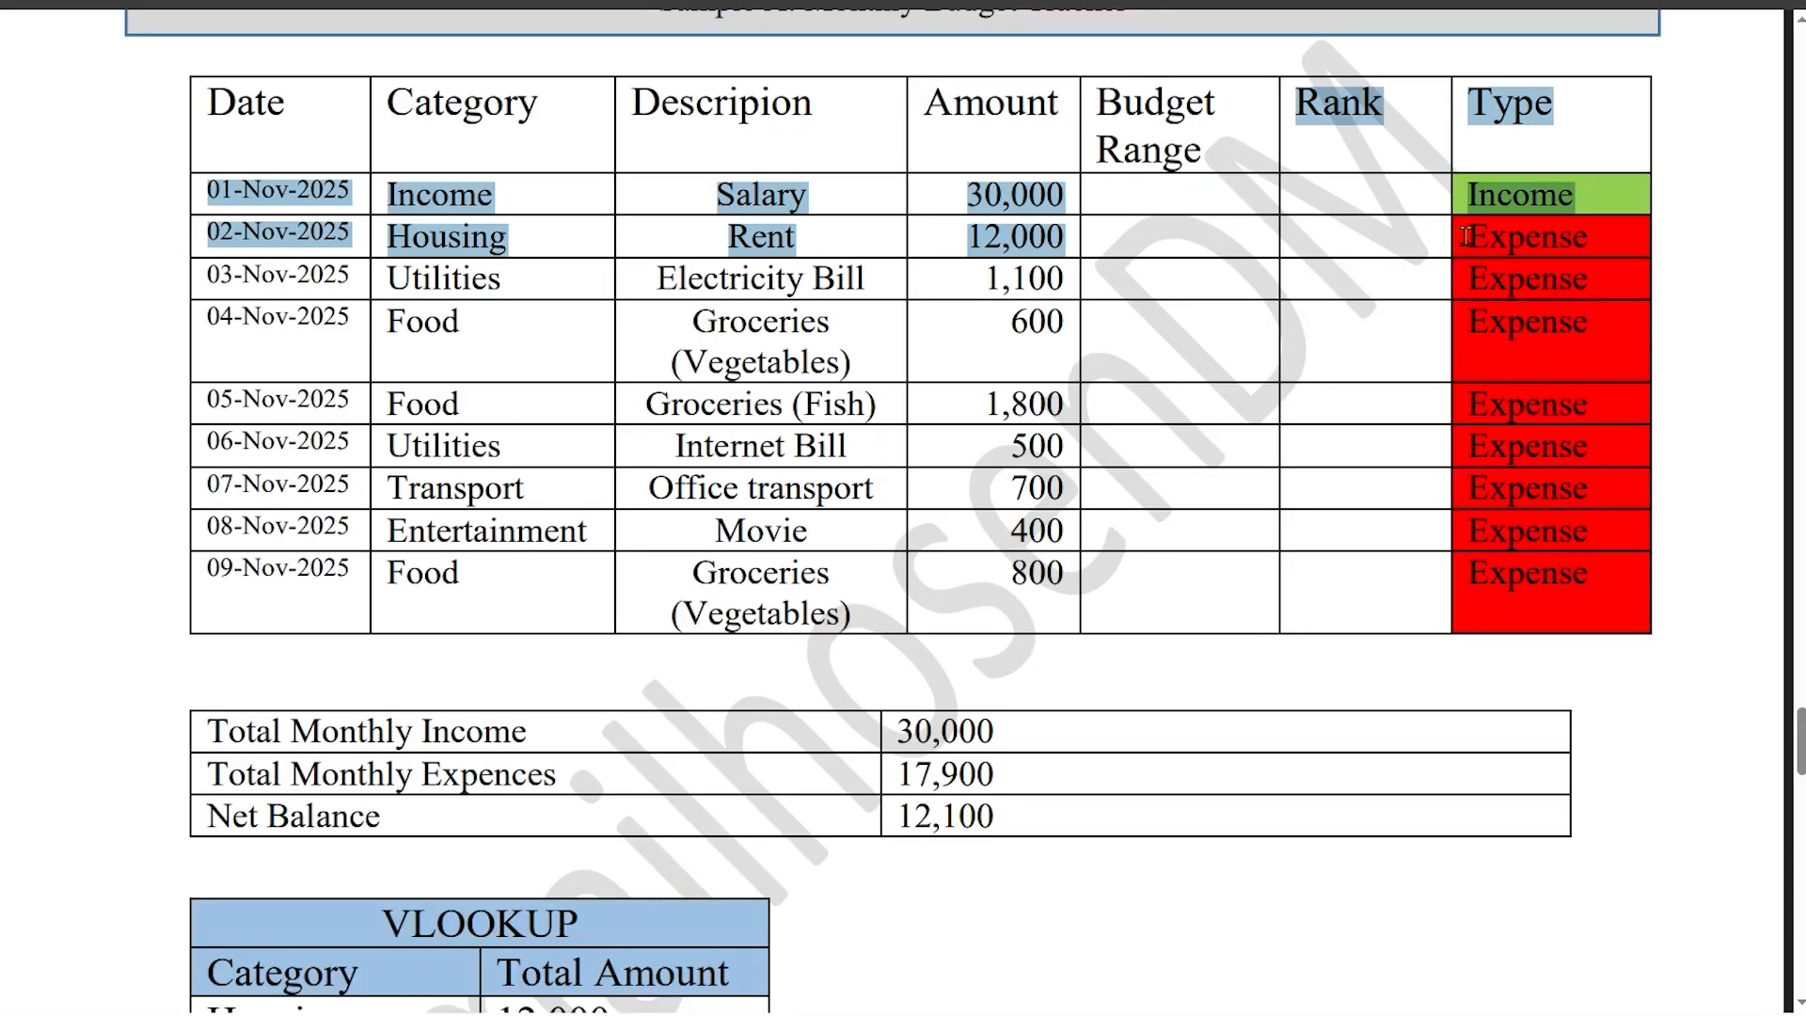
{"action": "left_click", "coordinate": [1236, 247]}
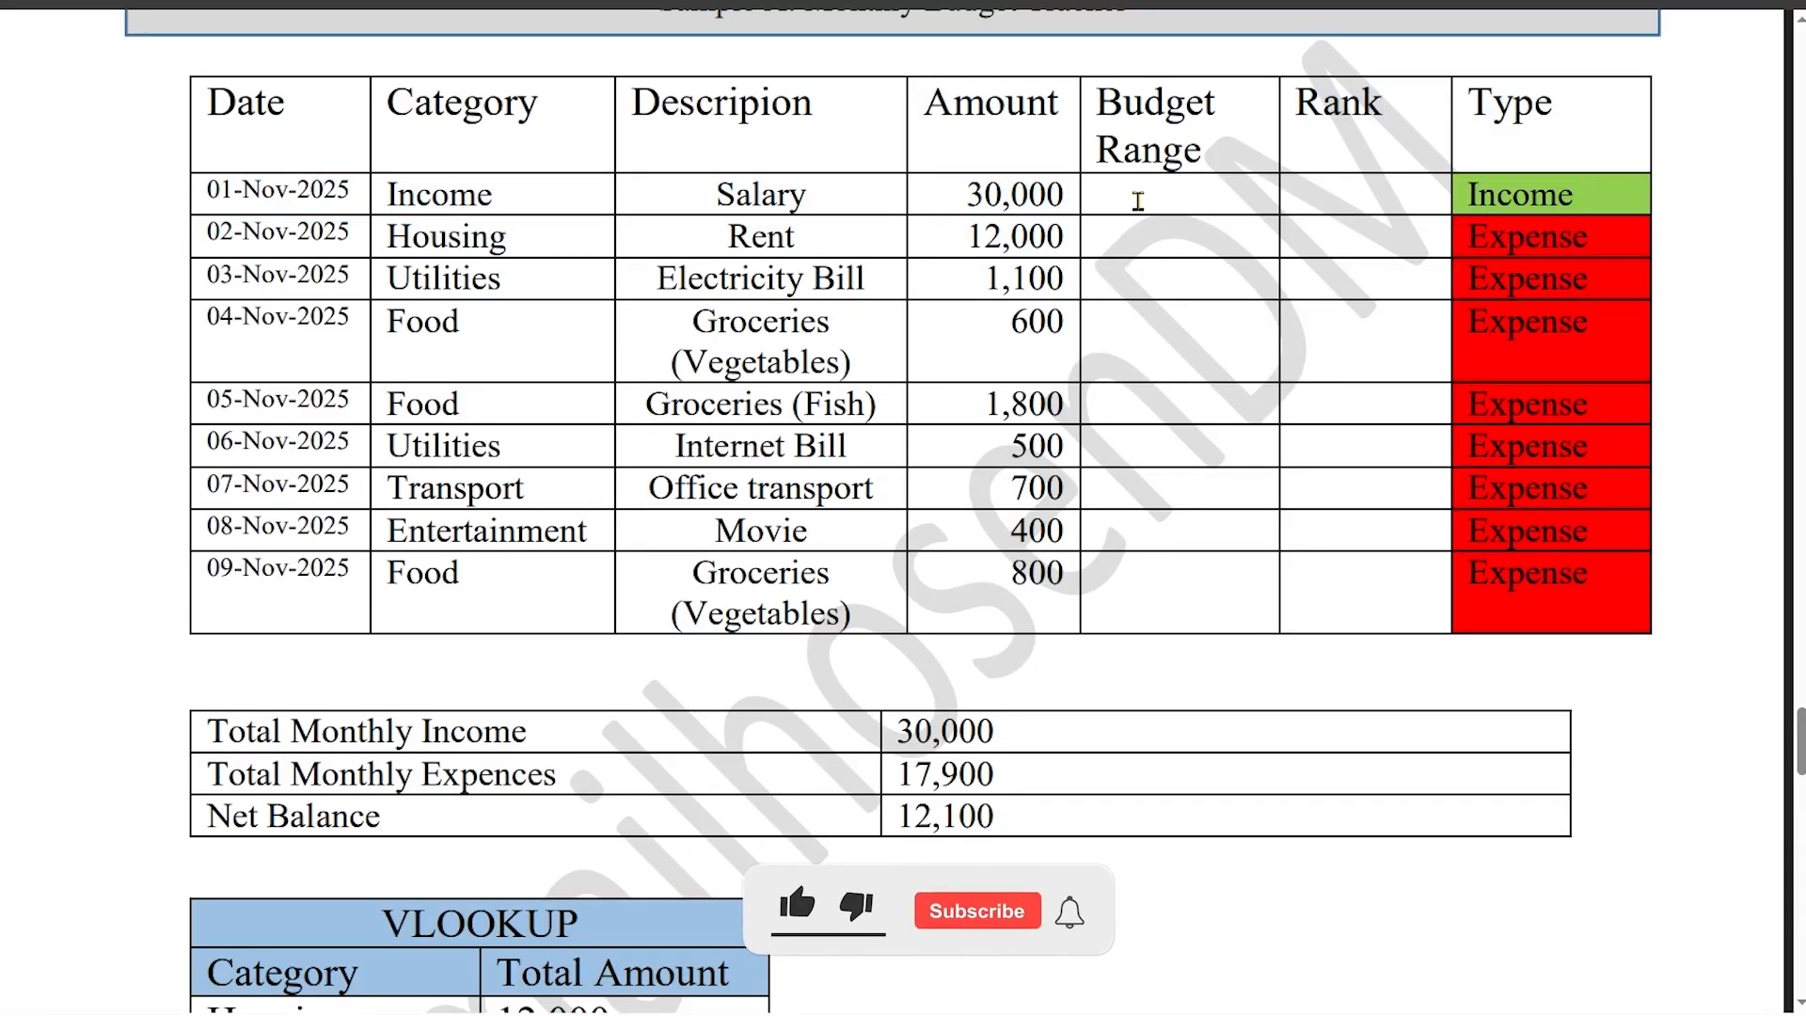
{"action": "scroll", "coordinate": [770, 771], "scroll_direction": "down", "scroll_amount": 1}
{"action": "scroll", "coordinate": [769, 771], "scroll_direction": "down", "scroll_amount": 5}
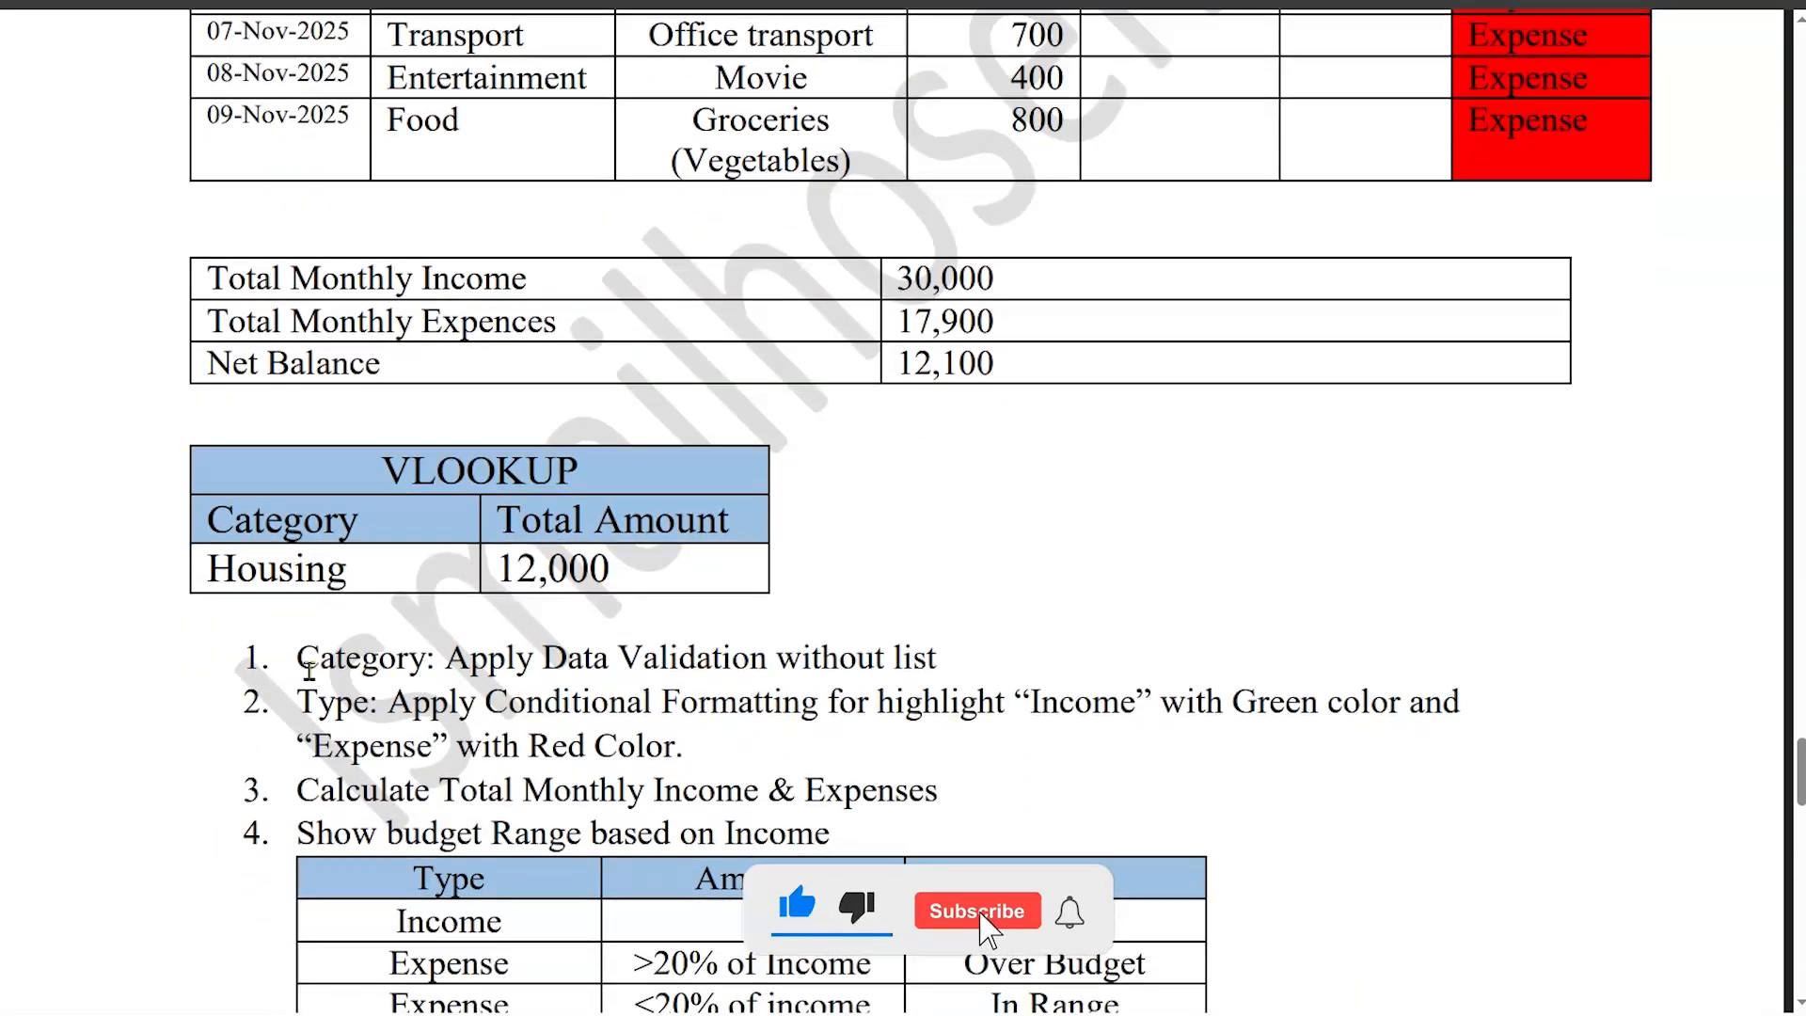
{"action": "left_click_drag", "start_coordinate": [295, 455], "coordinate": [771, 982]}
{"action": "left_click", "coordinate": [652, 582]}
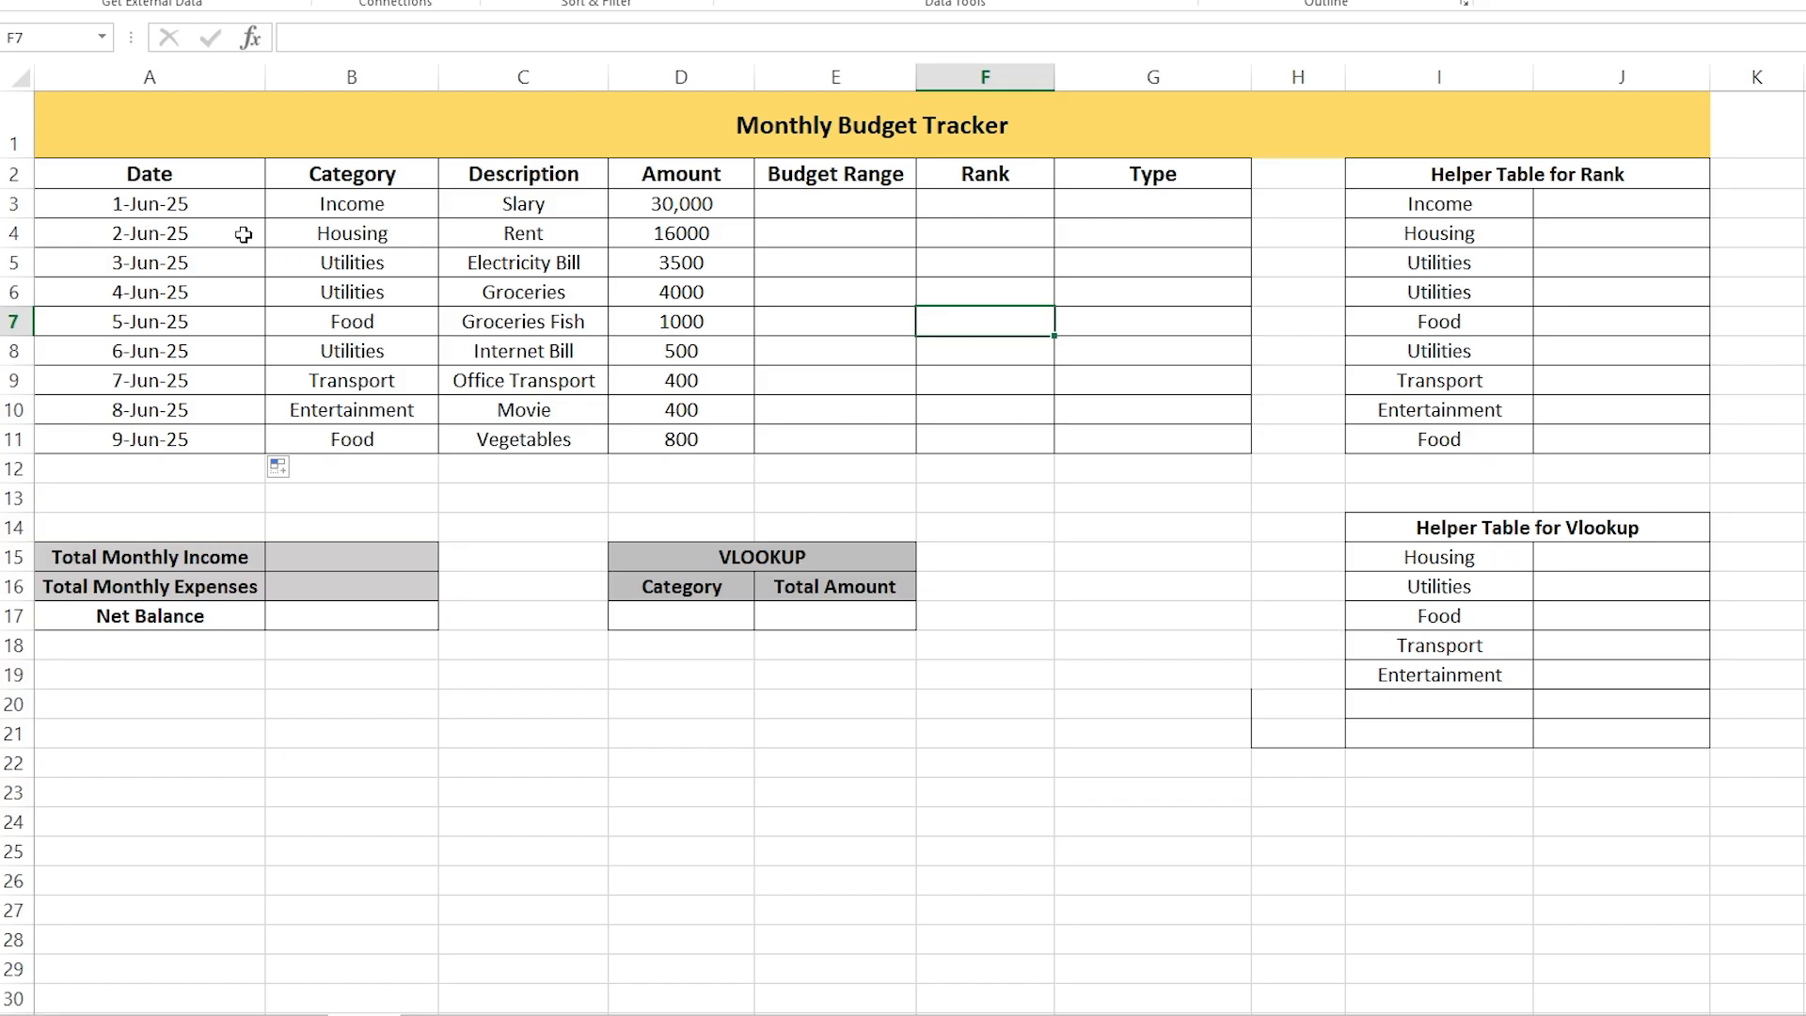
Switch to the Excel workbook and look over the prepared Monthly Budget Tracker and its rank helper table.
{"action": "left_click_drag", "start_coordinate": [158, 149], "coordinate": [931, 448]}
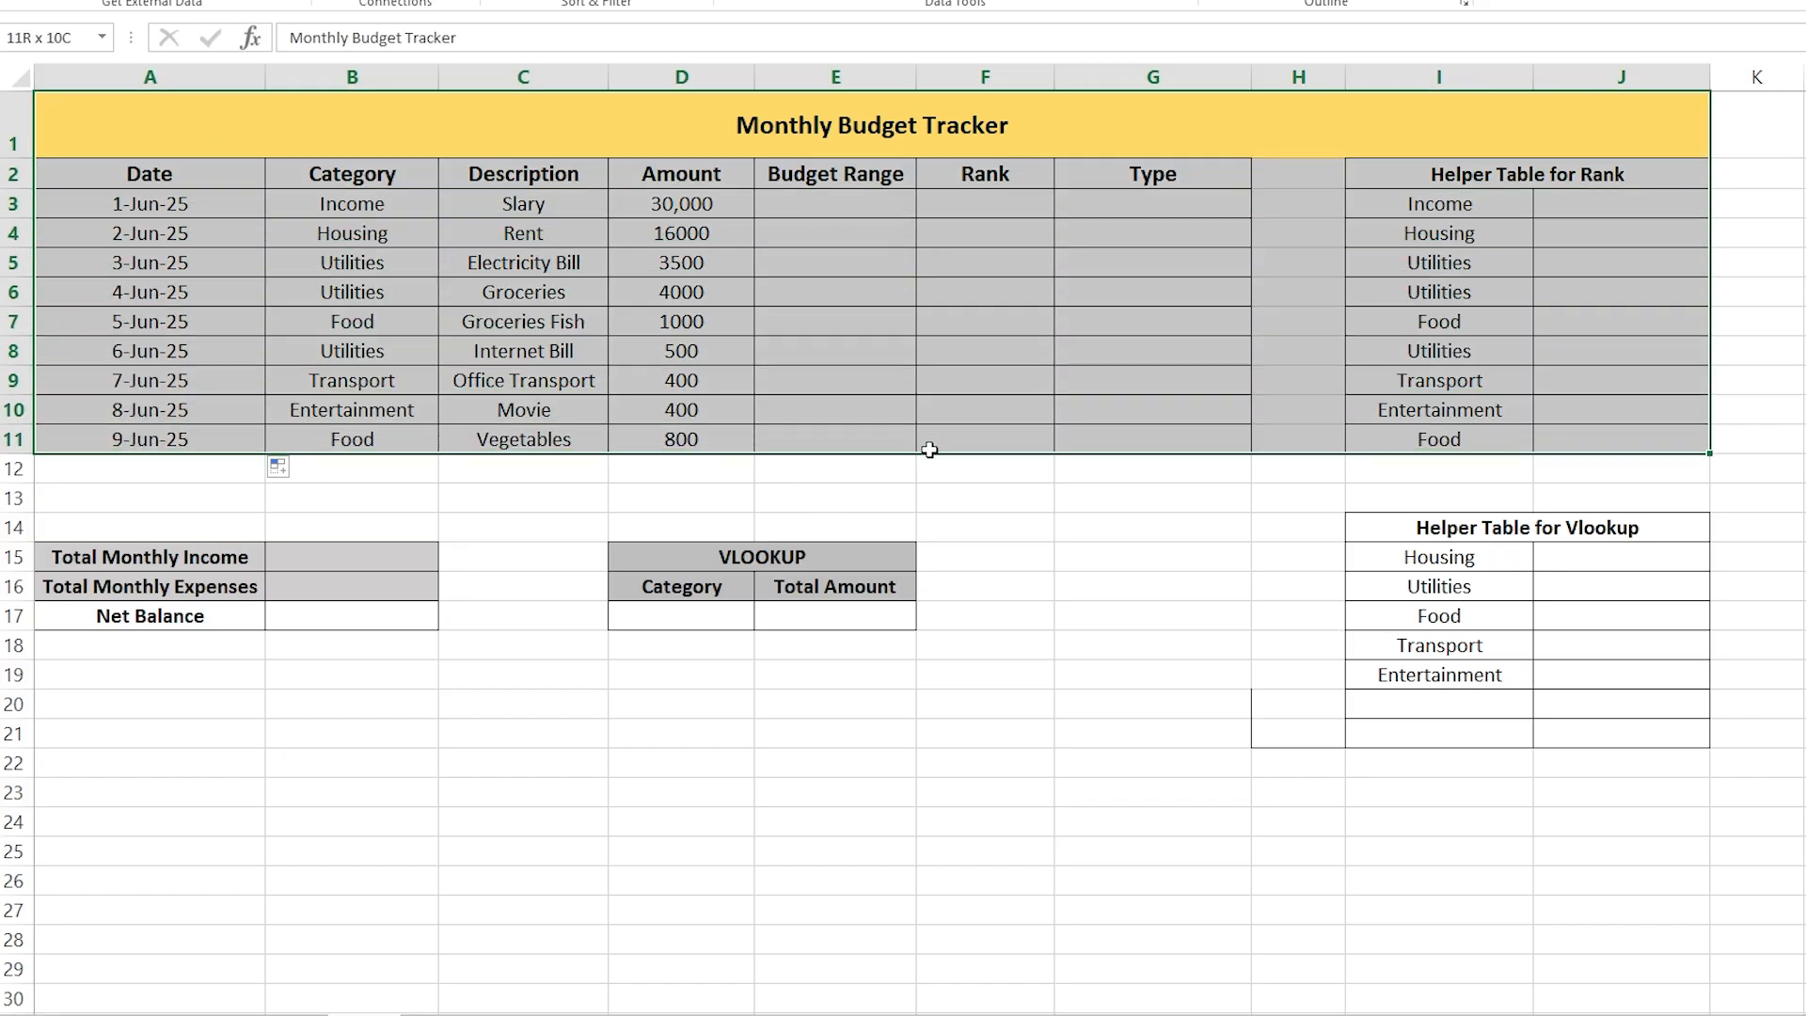
{"action": "left_click", "coordinate": [423, 487]}
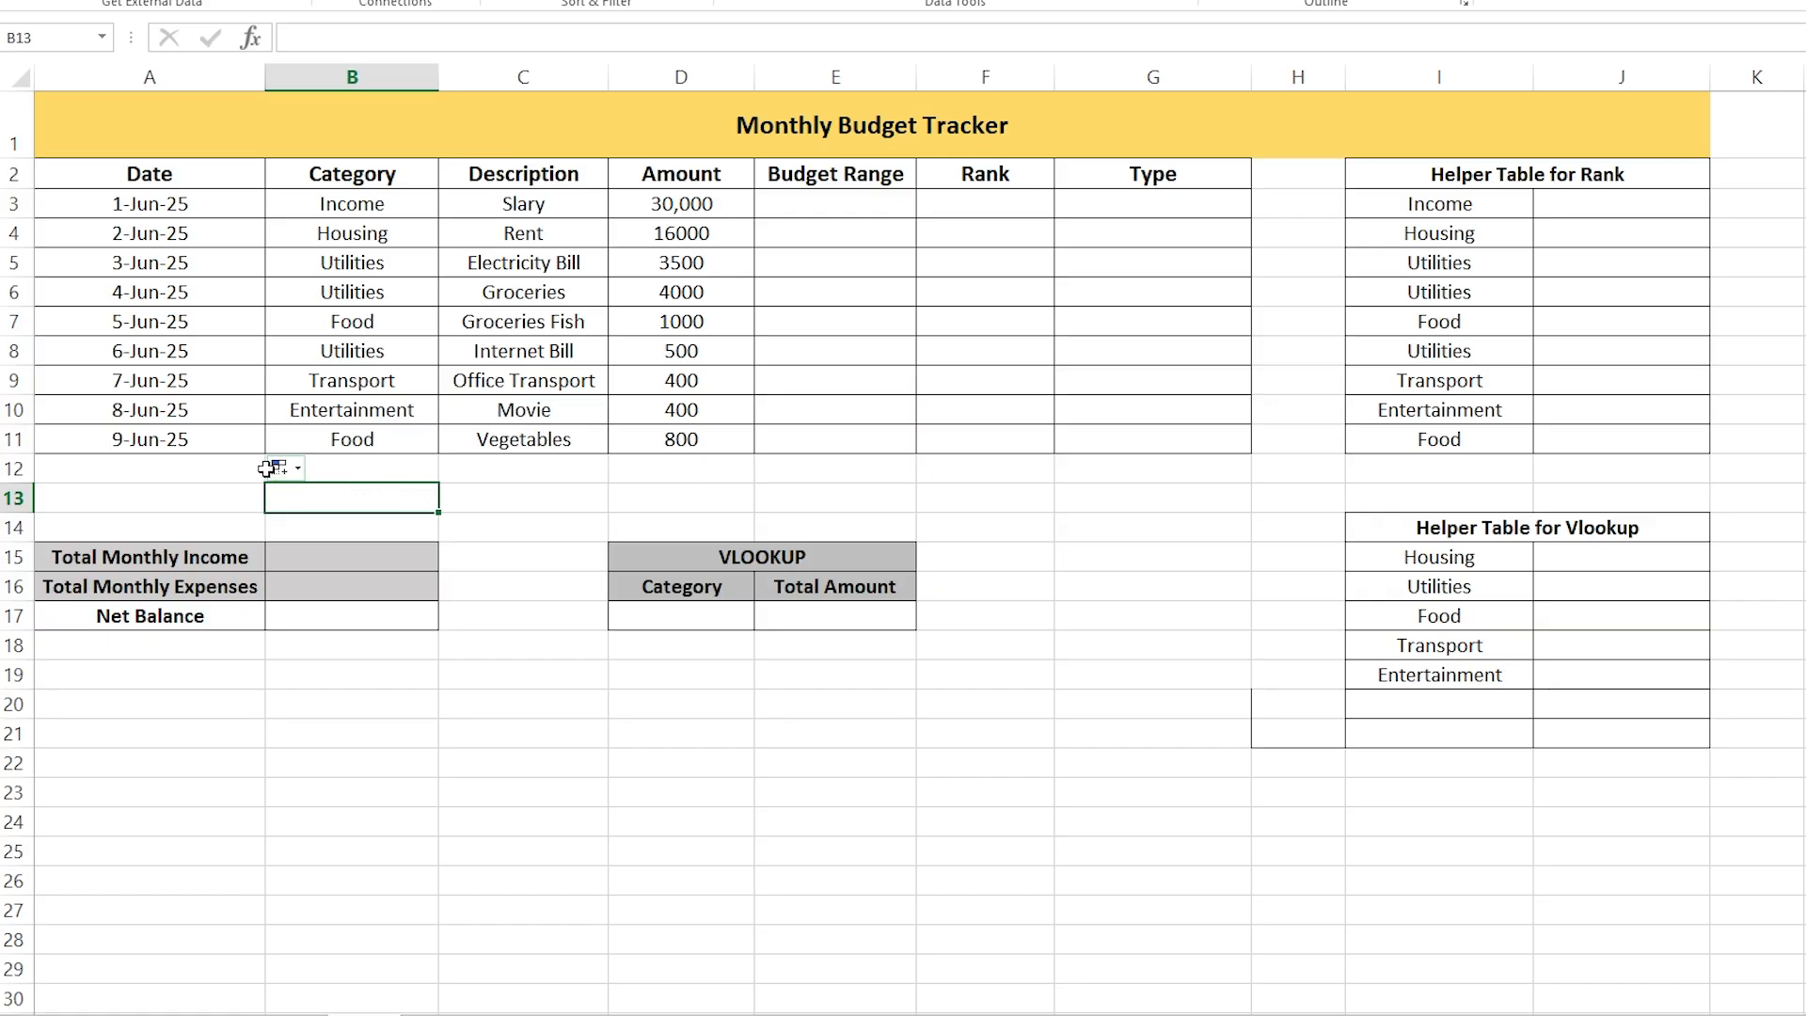
{"action": "left_click", "coordinate": [200, 468]}
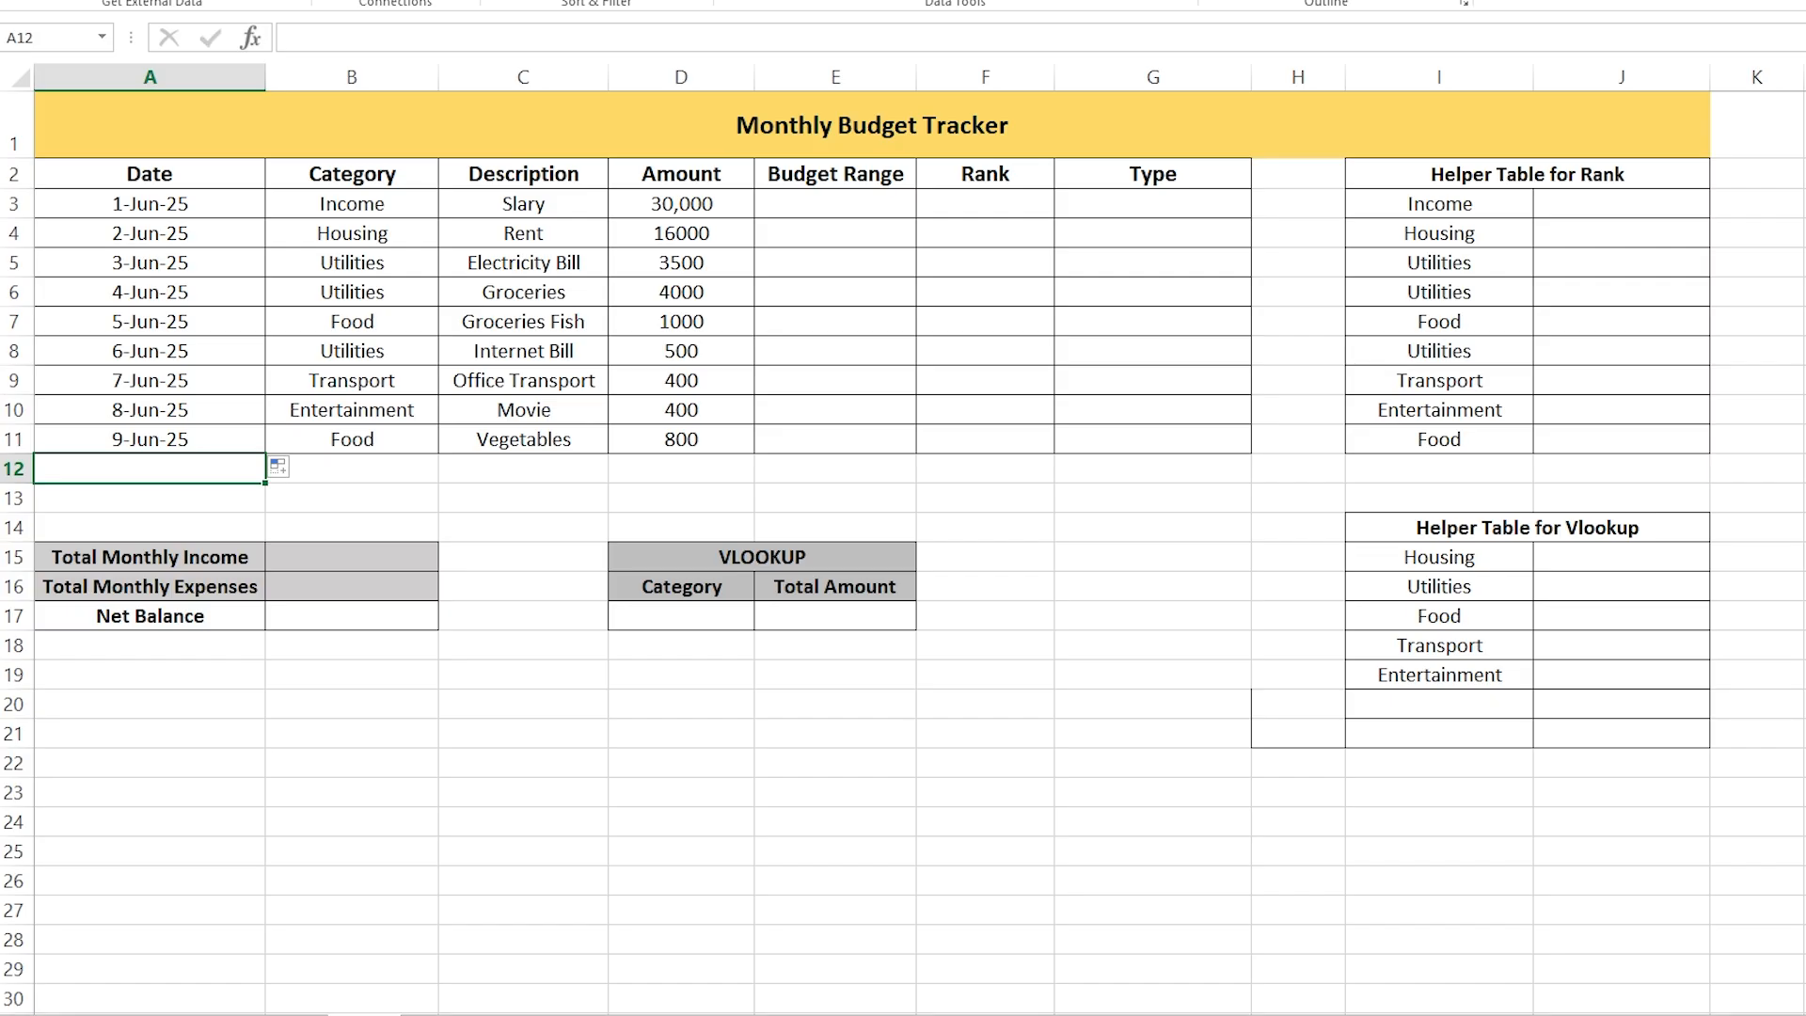
Switch to the assignment document and read the first task, on applying Data Validation without a list to Category.
{"action": "key", "text": "alt+Tab"}
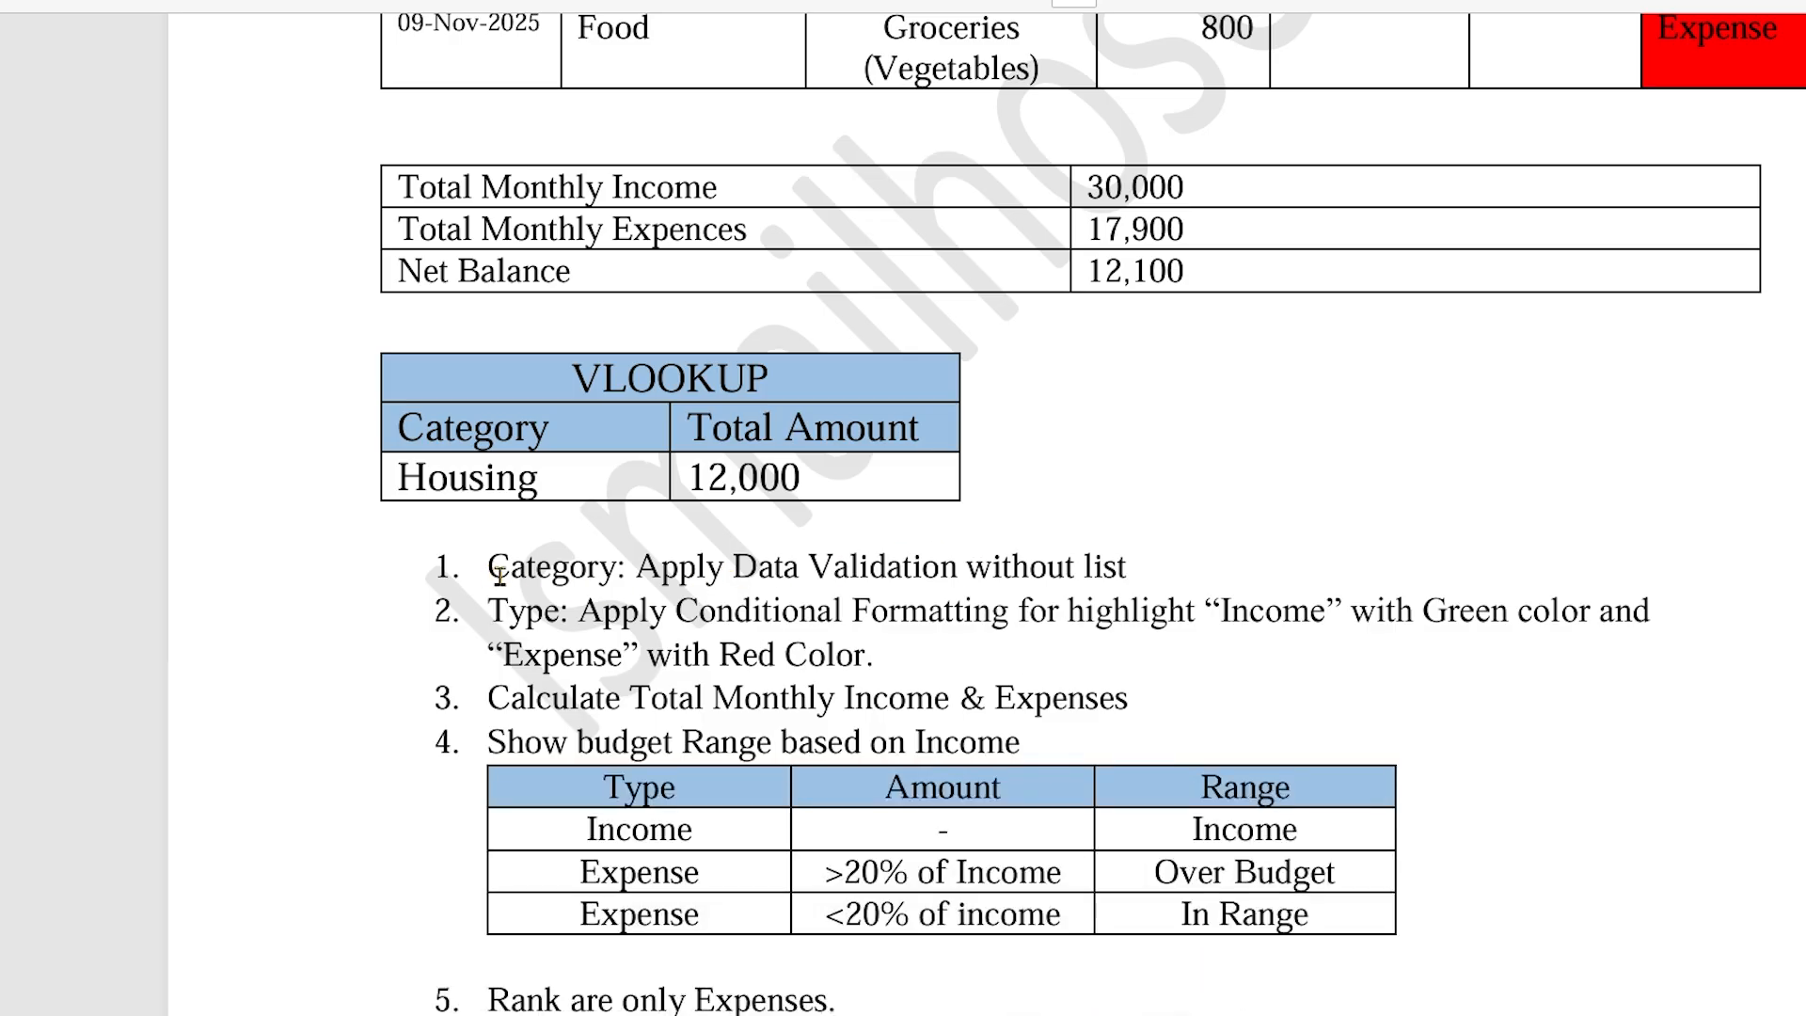
{"action": "left_click_drag", "start_coordinate": [492, 569], "coordinate": [625, 569]}
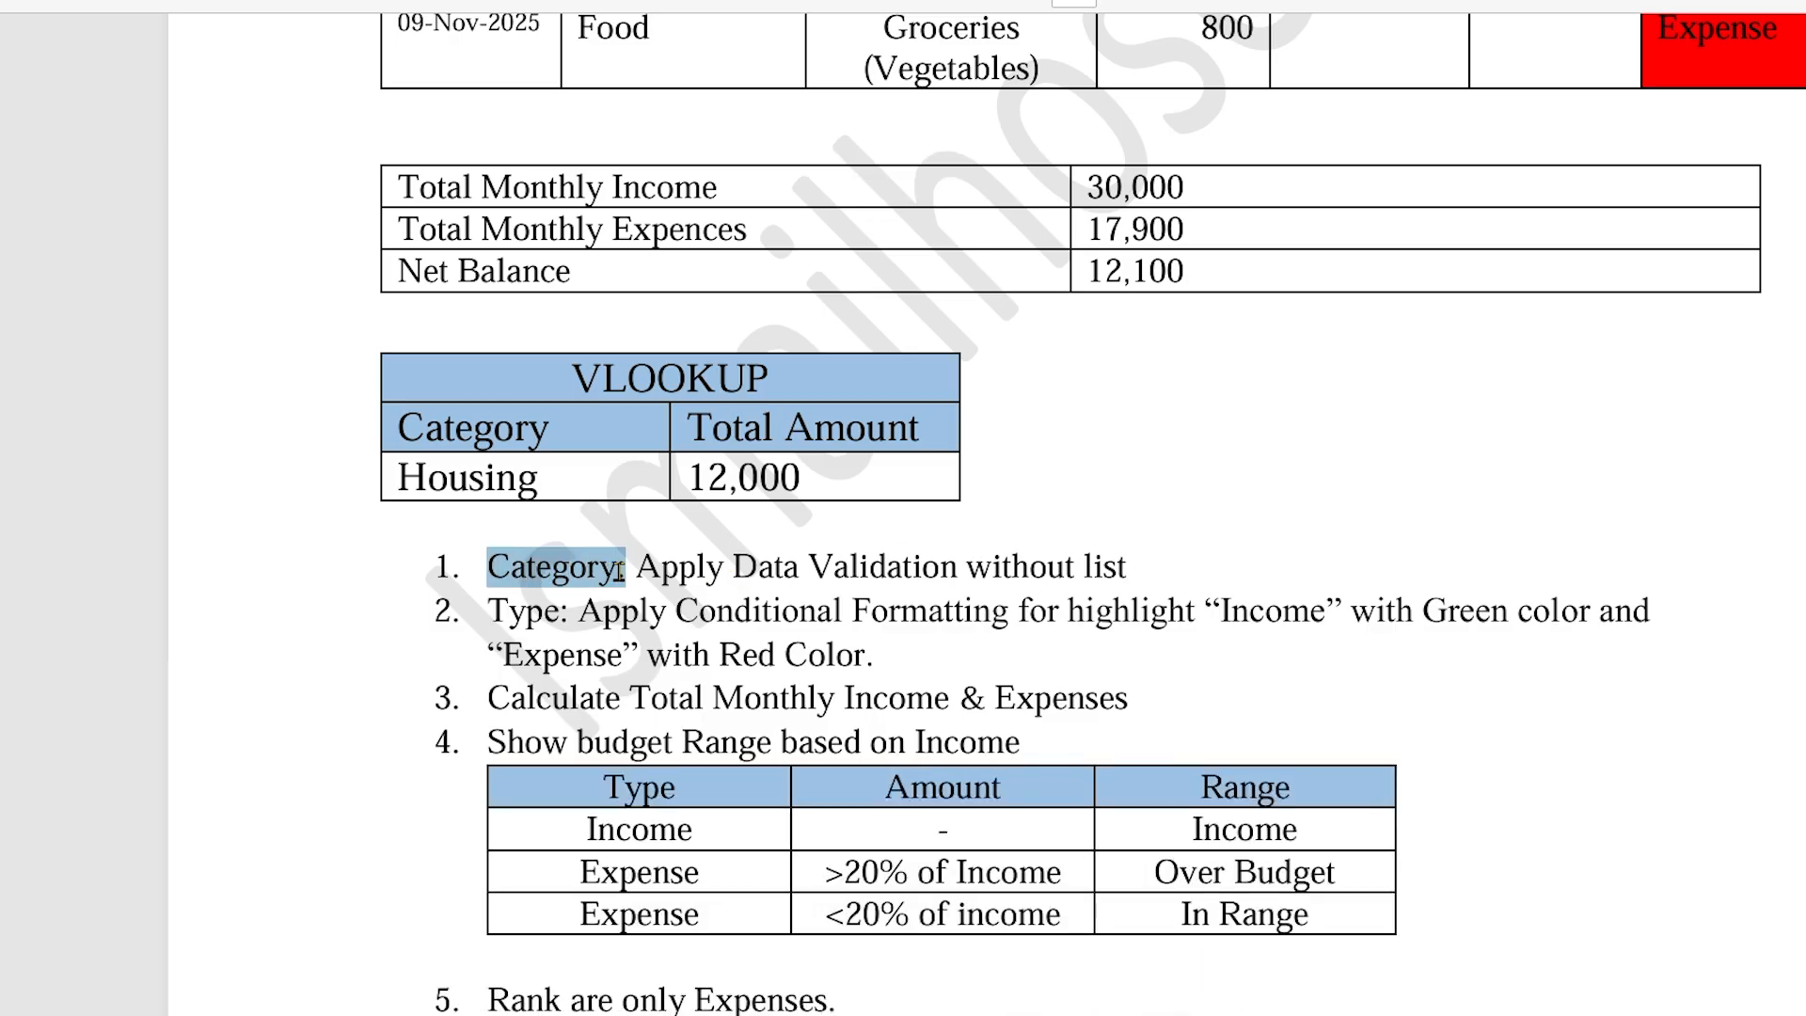
{"action": "right_click", "coordinate": [626, 569]}
{"action": "left_click", "coordinate": [691, 612]}
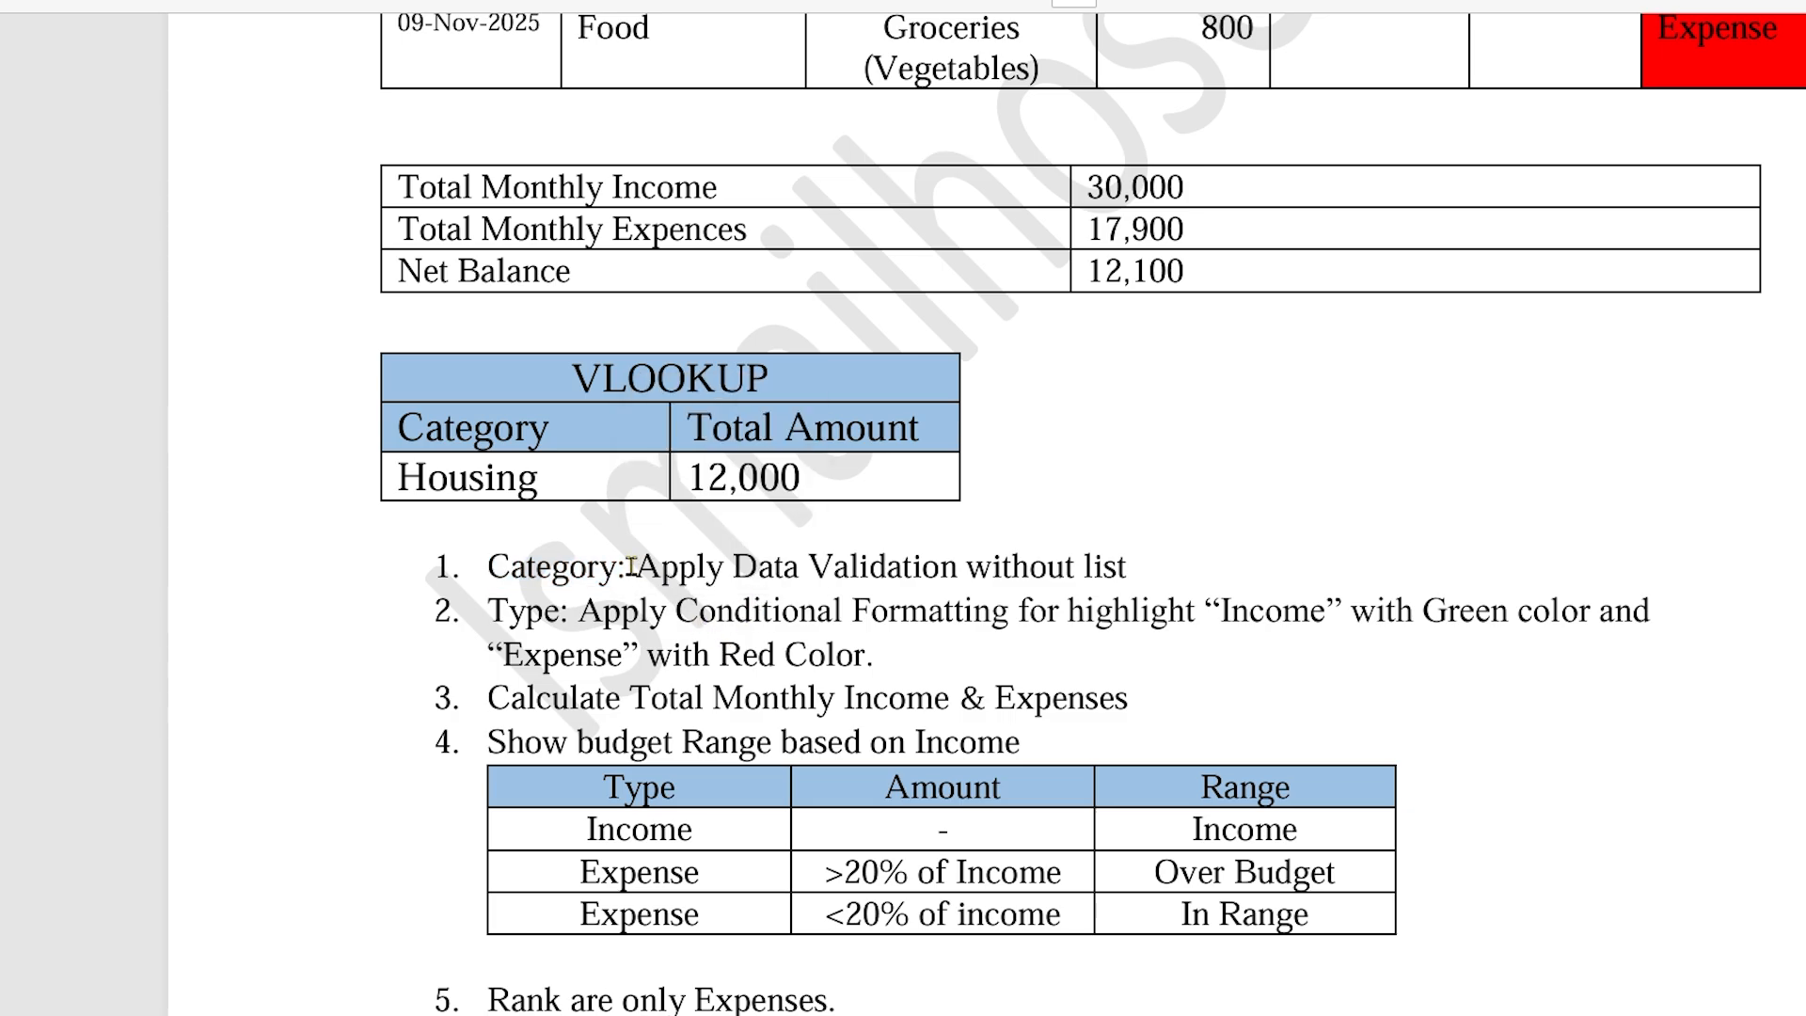
{"action": "left_click_drag", "start_coordinate": [637, 566], "coordinate": [1171, 591]}
{"action": "left_click", "coordinate": [846, 609]}
Switch back to the Excel workbook and examine the different entries in the Category column.
{"action": "key", "text": "alt+Tab"}
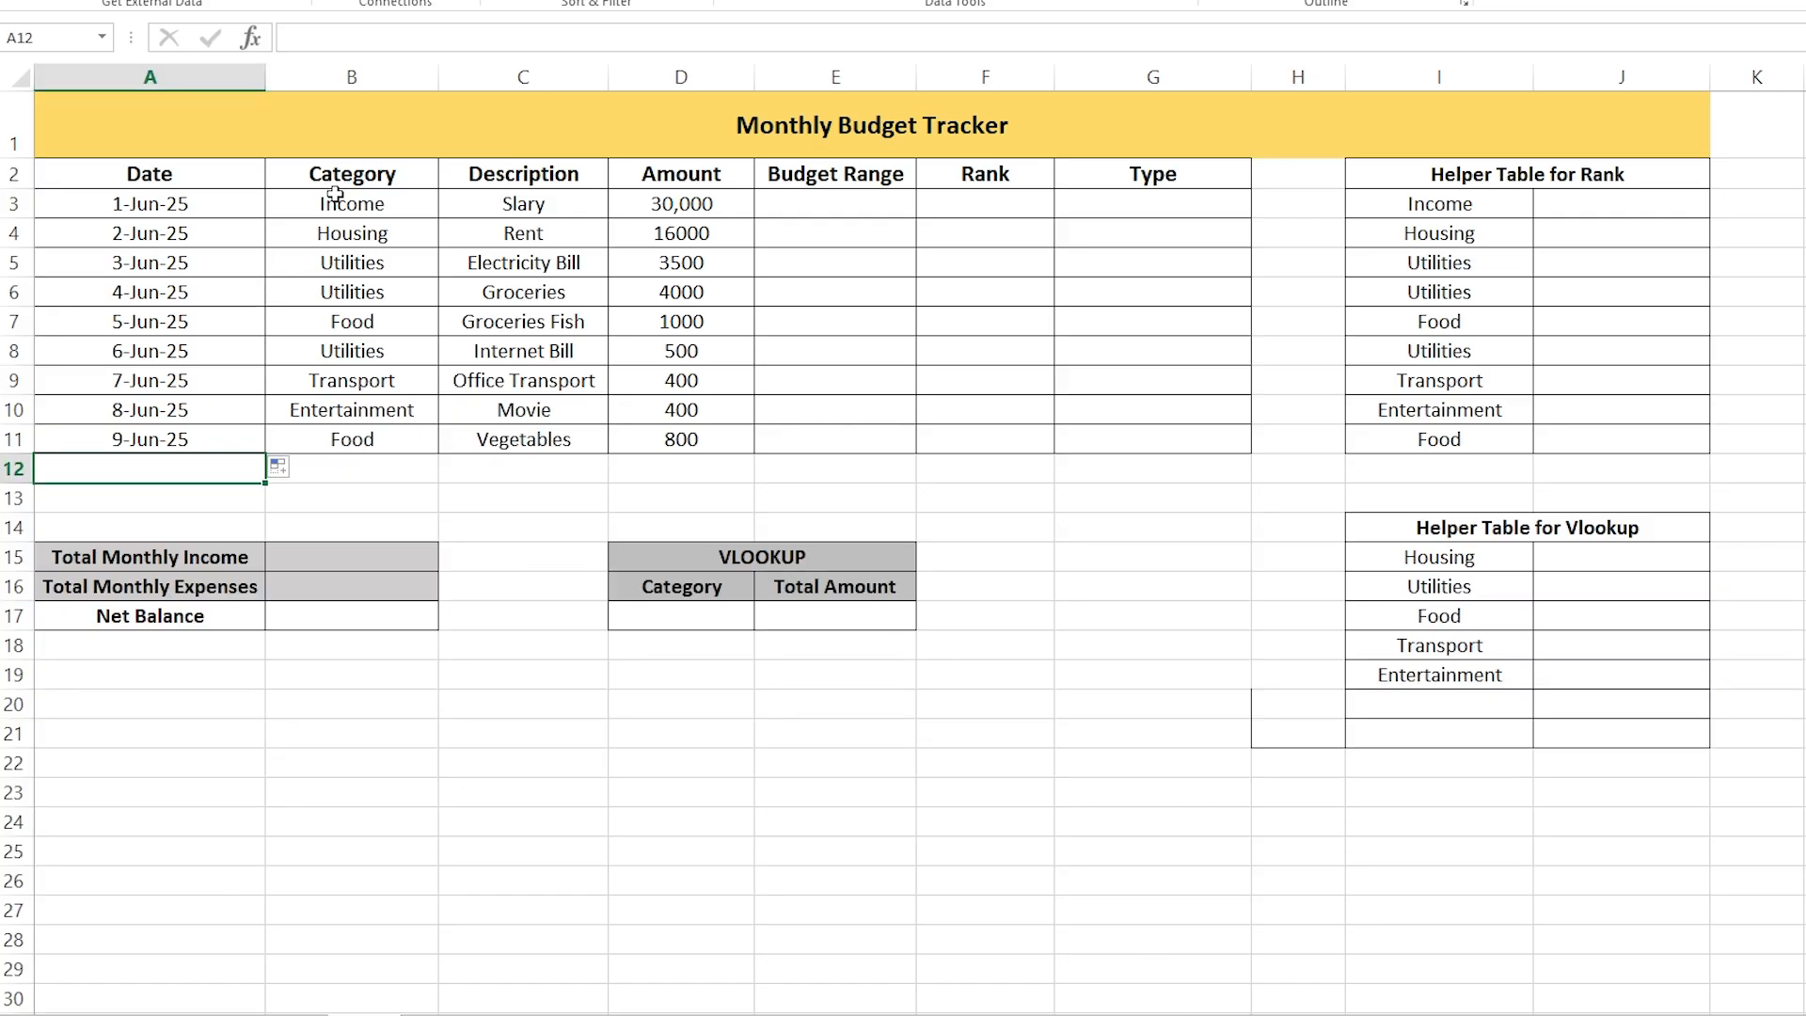
{"action": "left_click_drag", "start_coordinate": [336, 193], "coordinate": [351, 430]}
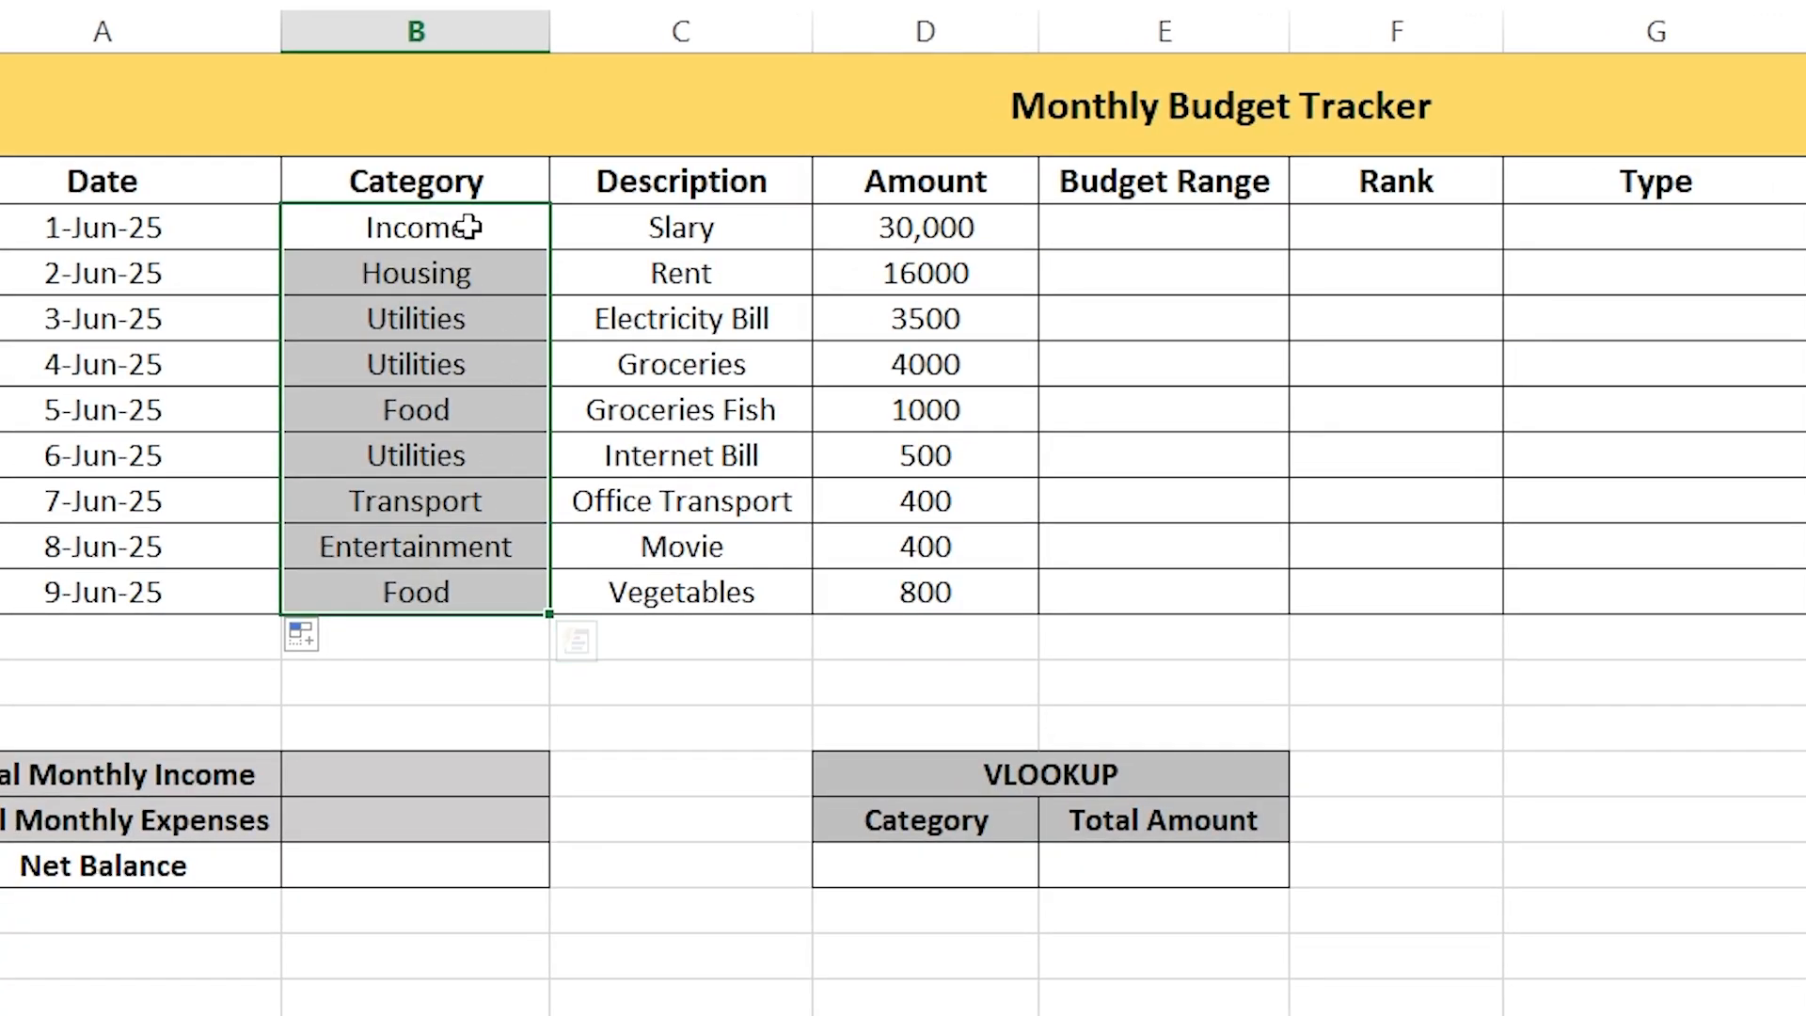
{"action": "left_click", "coordinate": [268, 231]}
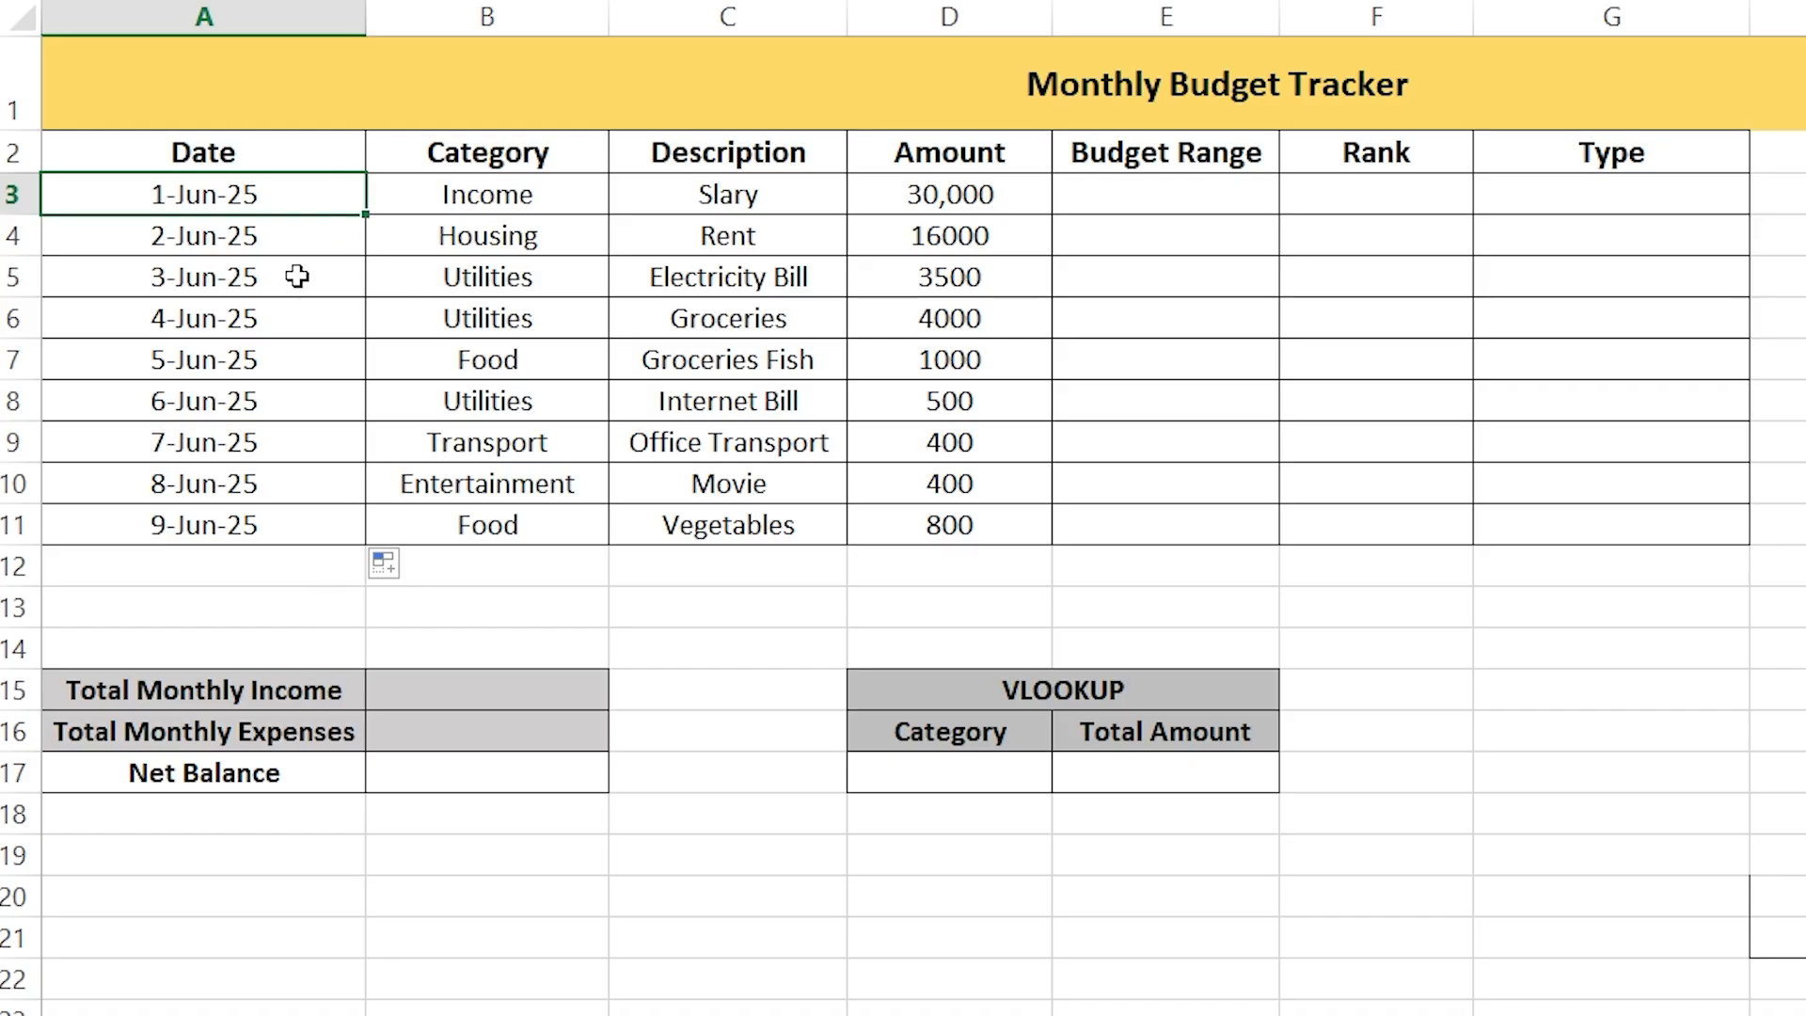
{"action": "left_click", "coordinate": [541, 197]}
{"action": "left_click_drag", "start_coordinate": [546, 195], "coordinate": [512, 523]}
{"action": "left_click", "coordinate": [543, 202]}
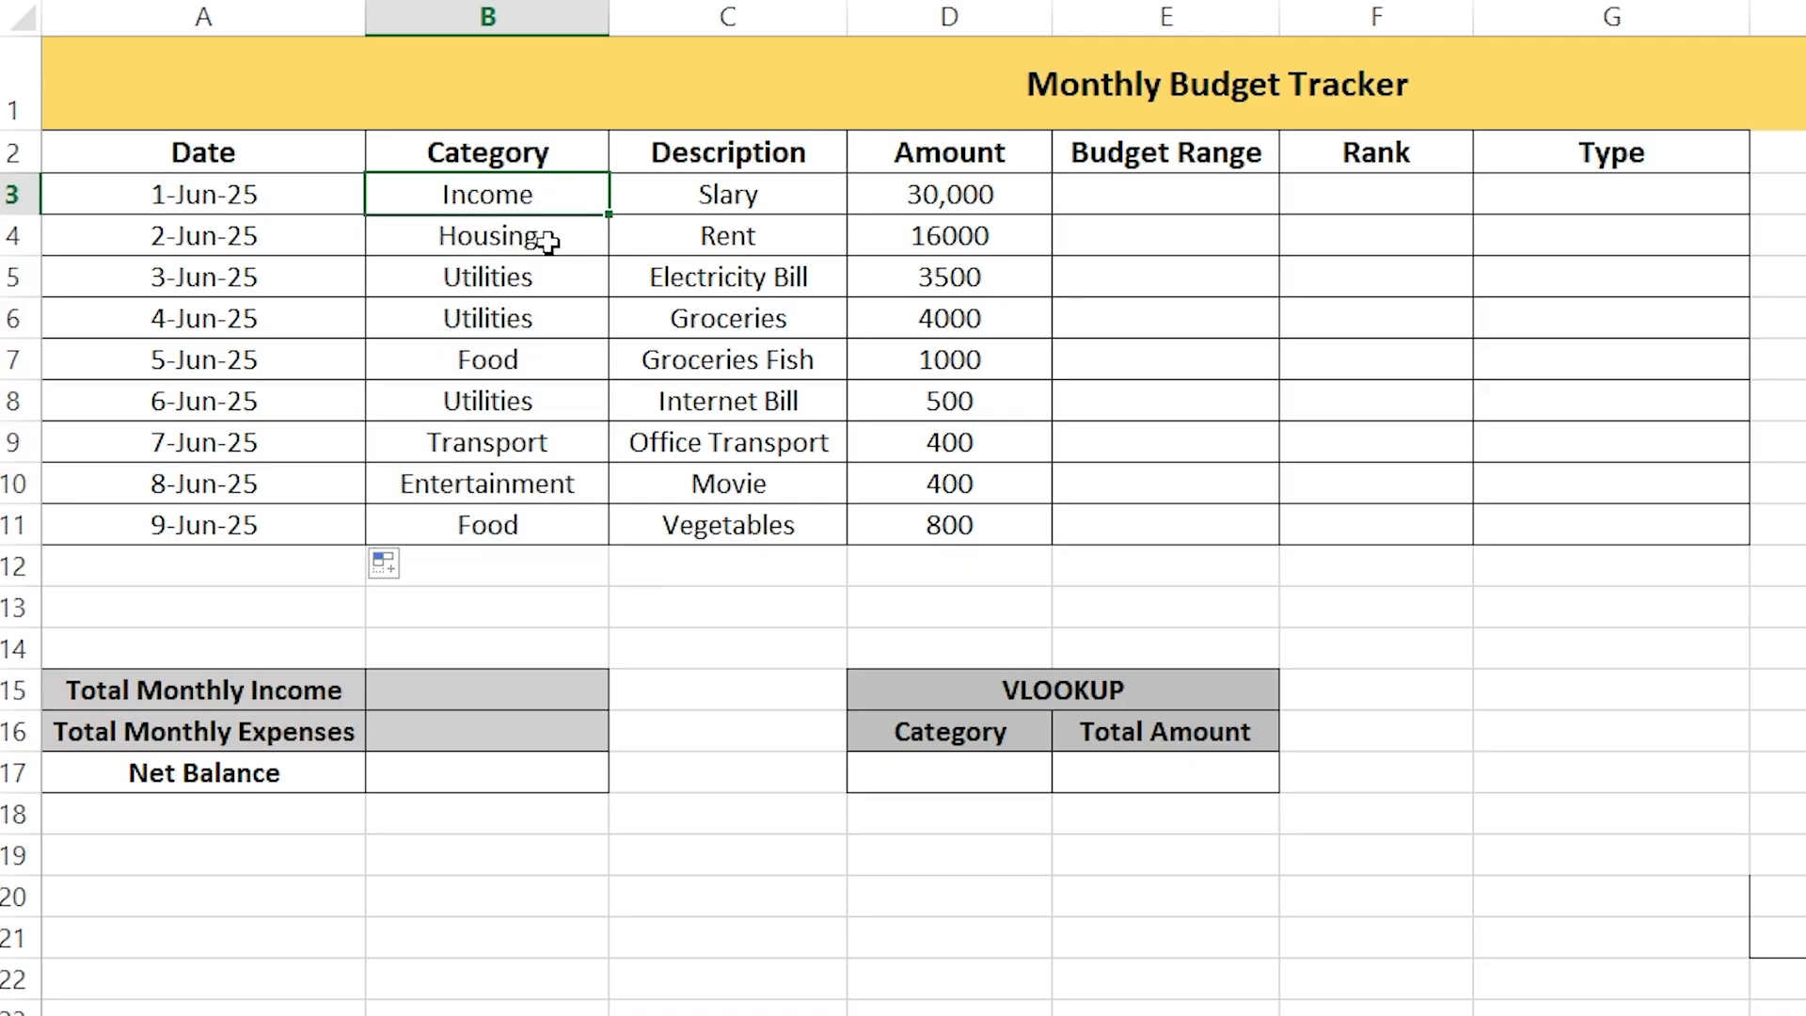
{"action": "left_click", "coordinate": [538, 237]}
{"action": "left_click", "coordinate": [549, 279]}
{"action": "left_click", "coordinate": [562, 362]}
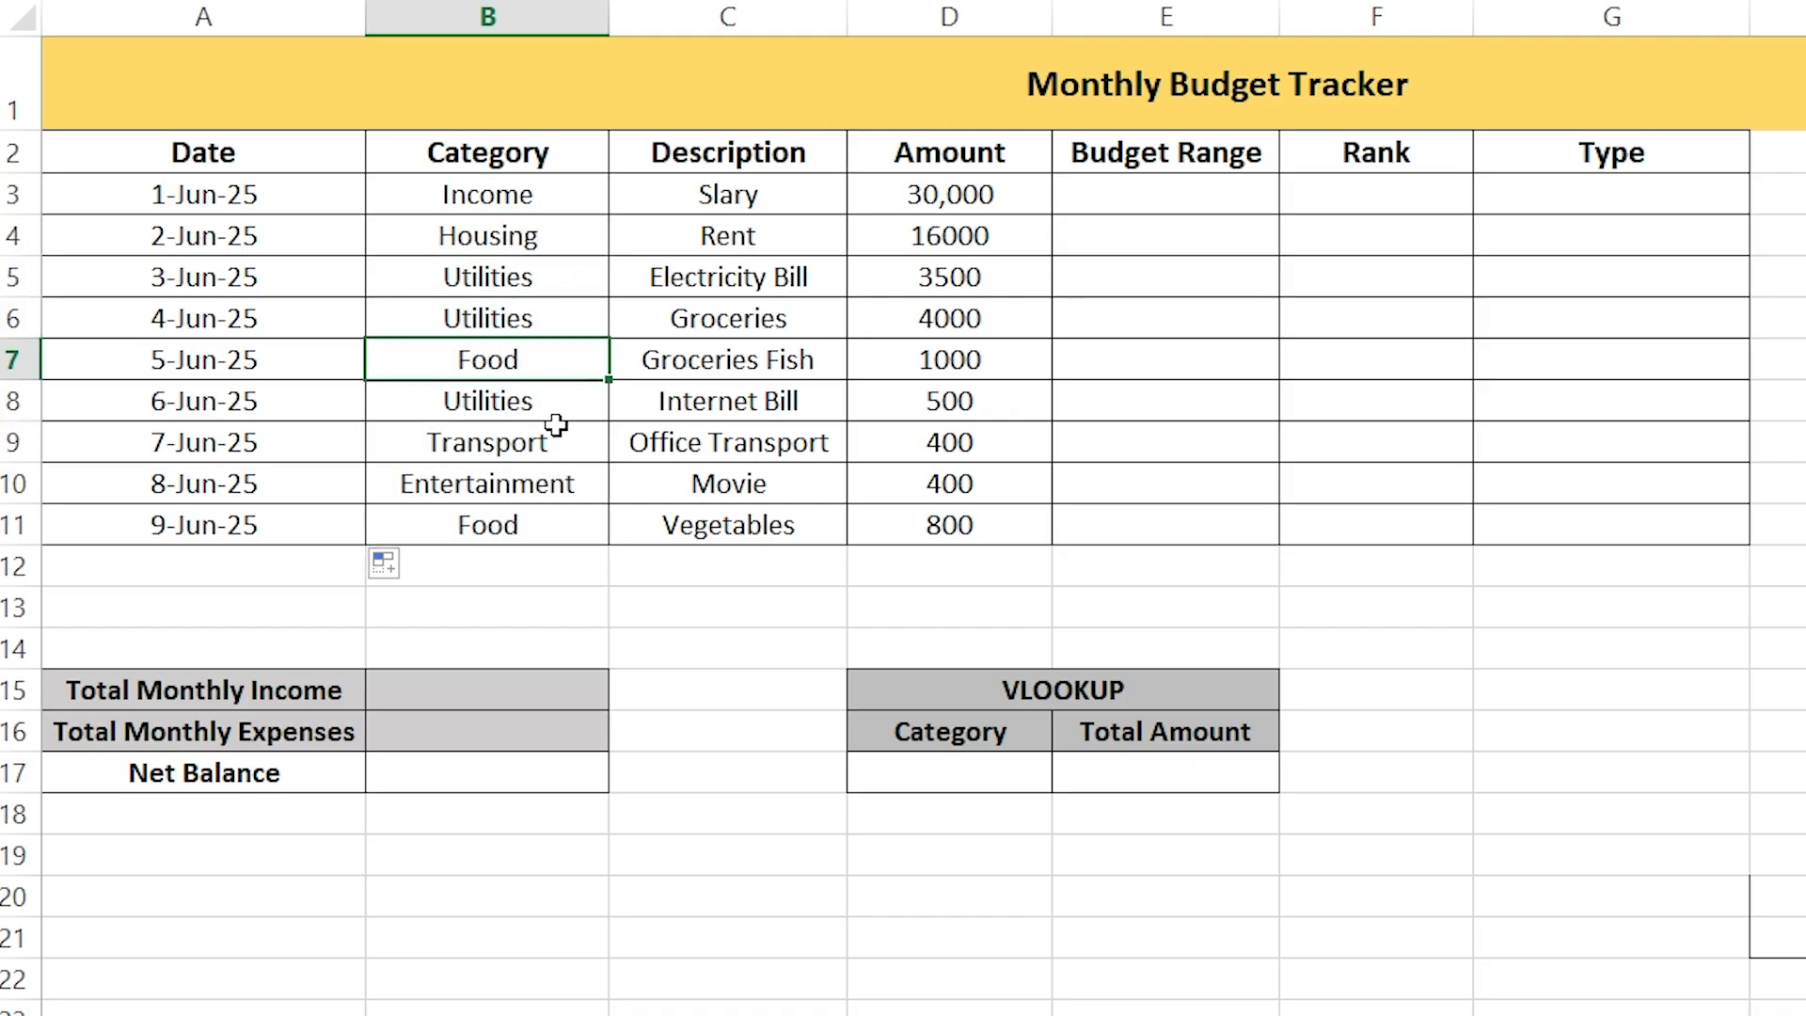
{"action": "left_click", "coordinate": [557, 444]}
{"action": "left_click", "coordinate": [563, 488]}
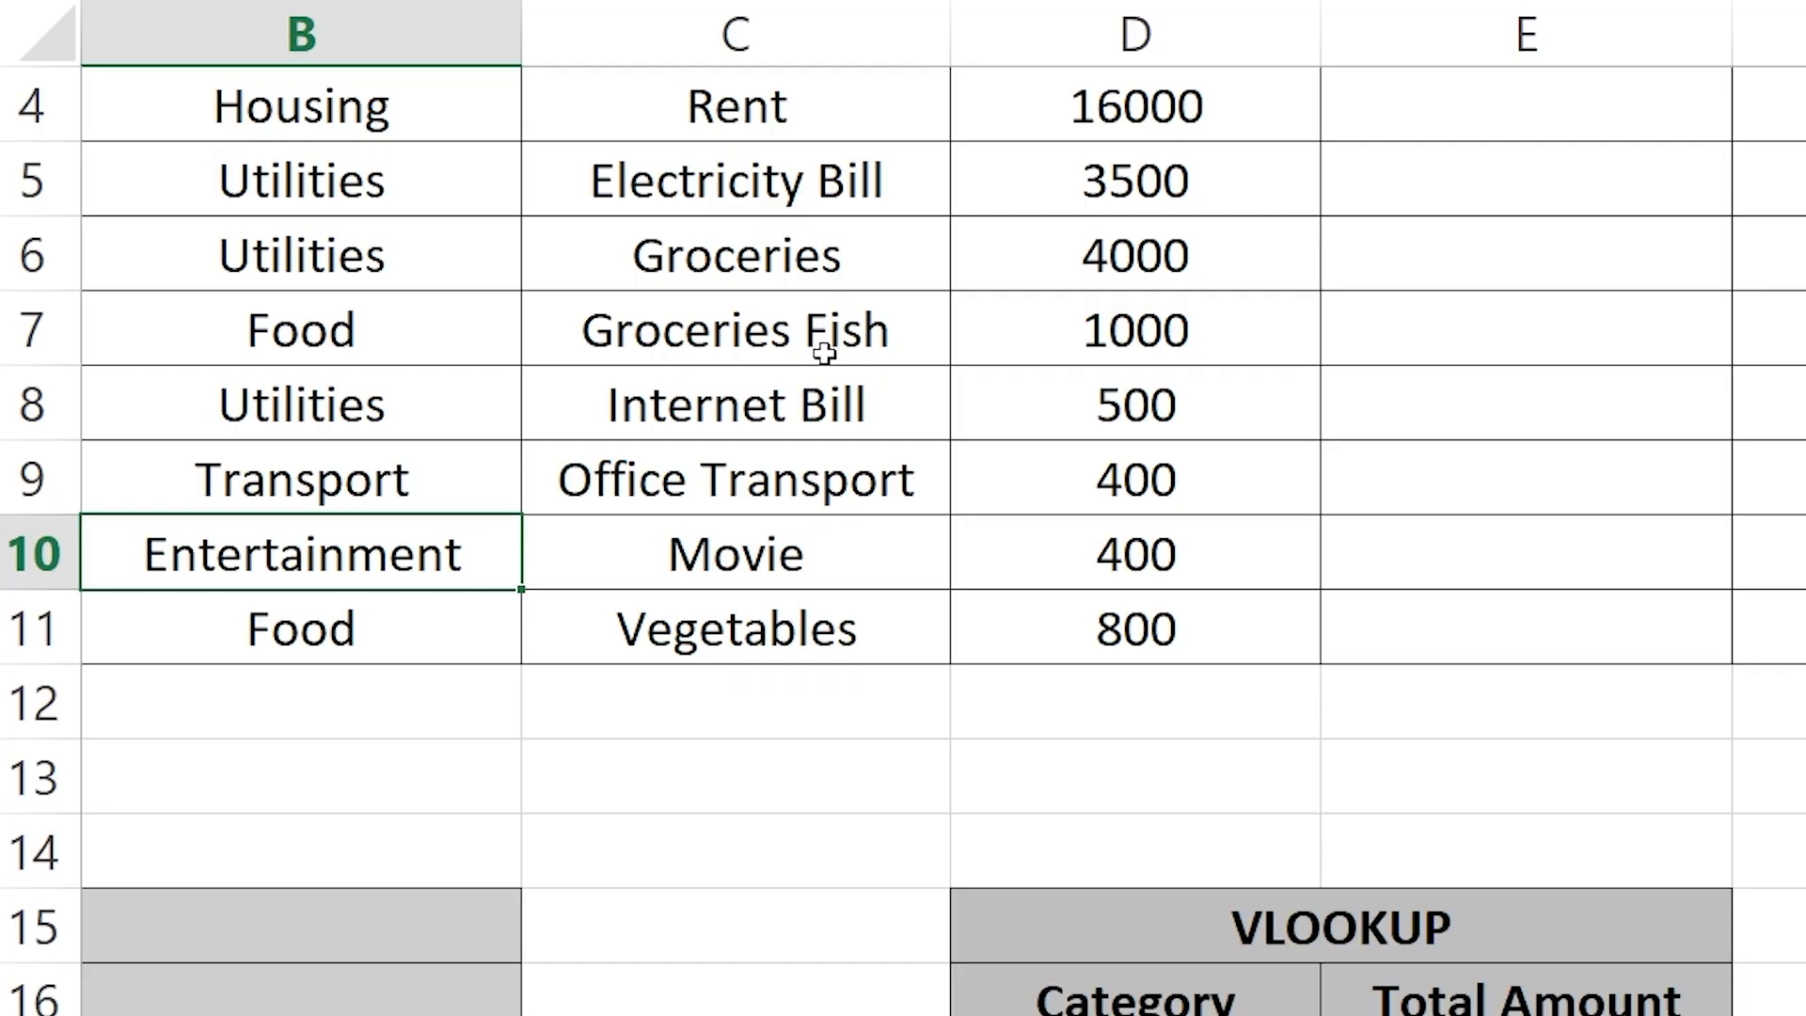
{"action": "scroll", "coordinate": [824, 352], "scroll_direction": "up", "scroll_amount": 1}
{"action": "left_click", "coordinate": [372, 362]}
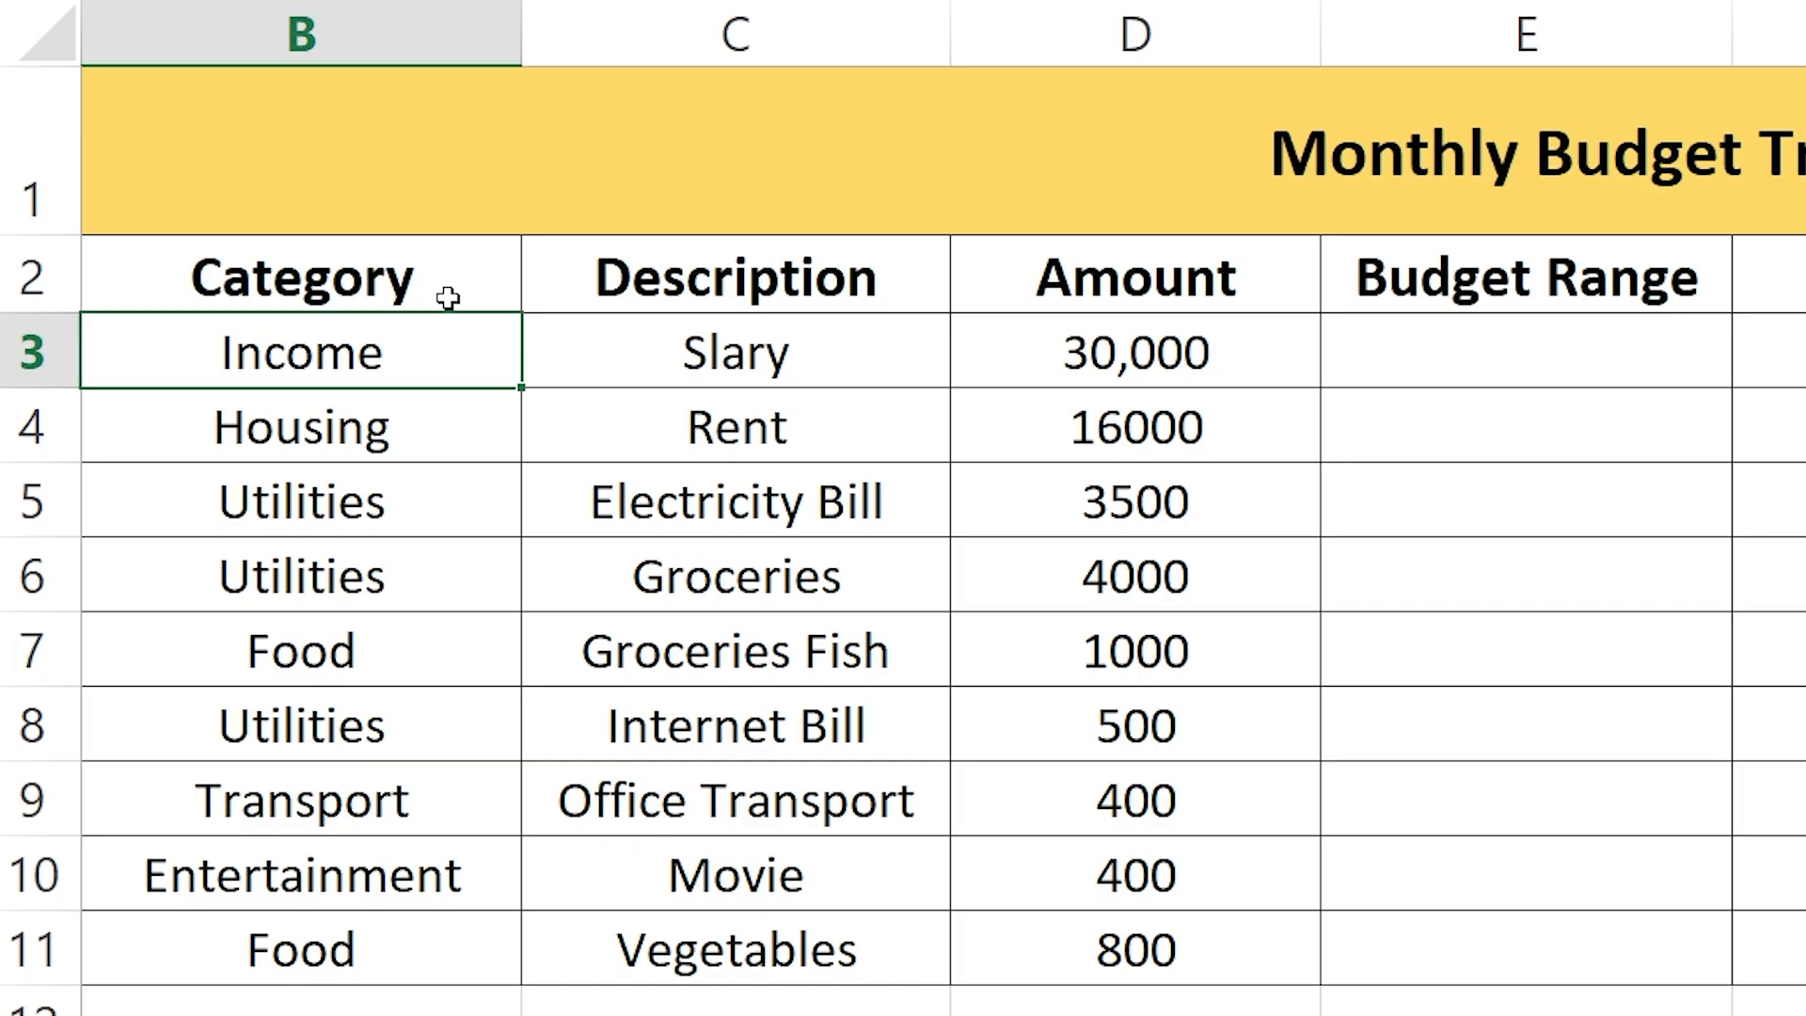
{"action": "left_click_drag", "start_coordinate": [887, 703], "coordinate": [1631, 765]}
Open Data Validation for the Category cells B3:B11 and set the allowed values to Custom.
{"action": "left_click_drag", "start_coordinate": [431, 355], "coordinate": [416, 936]}
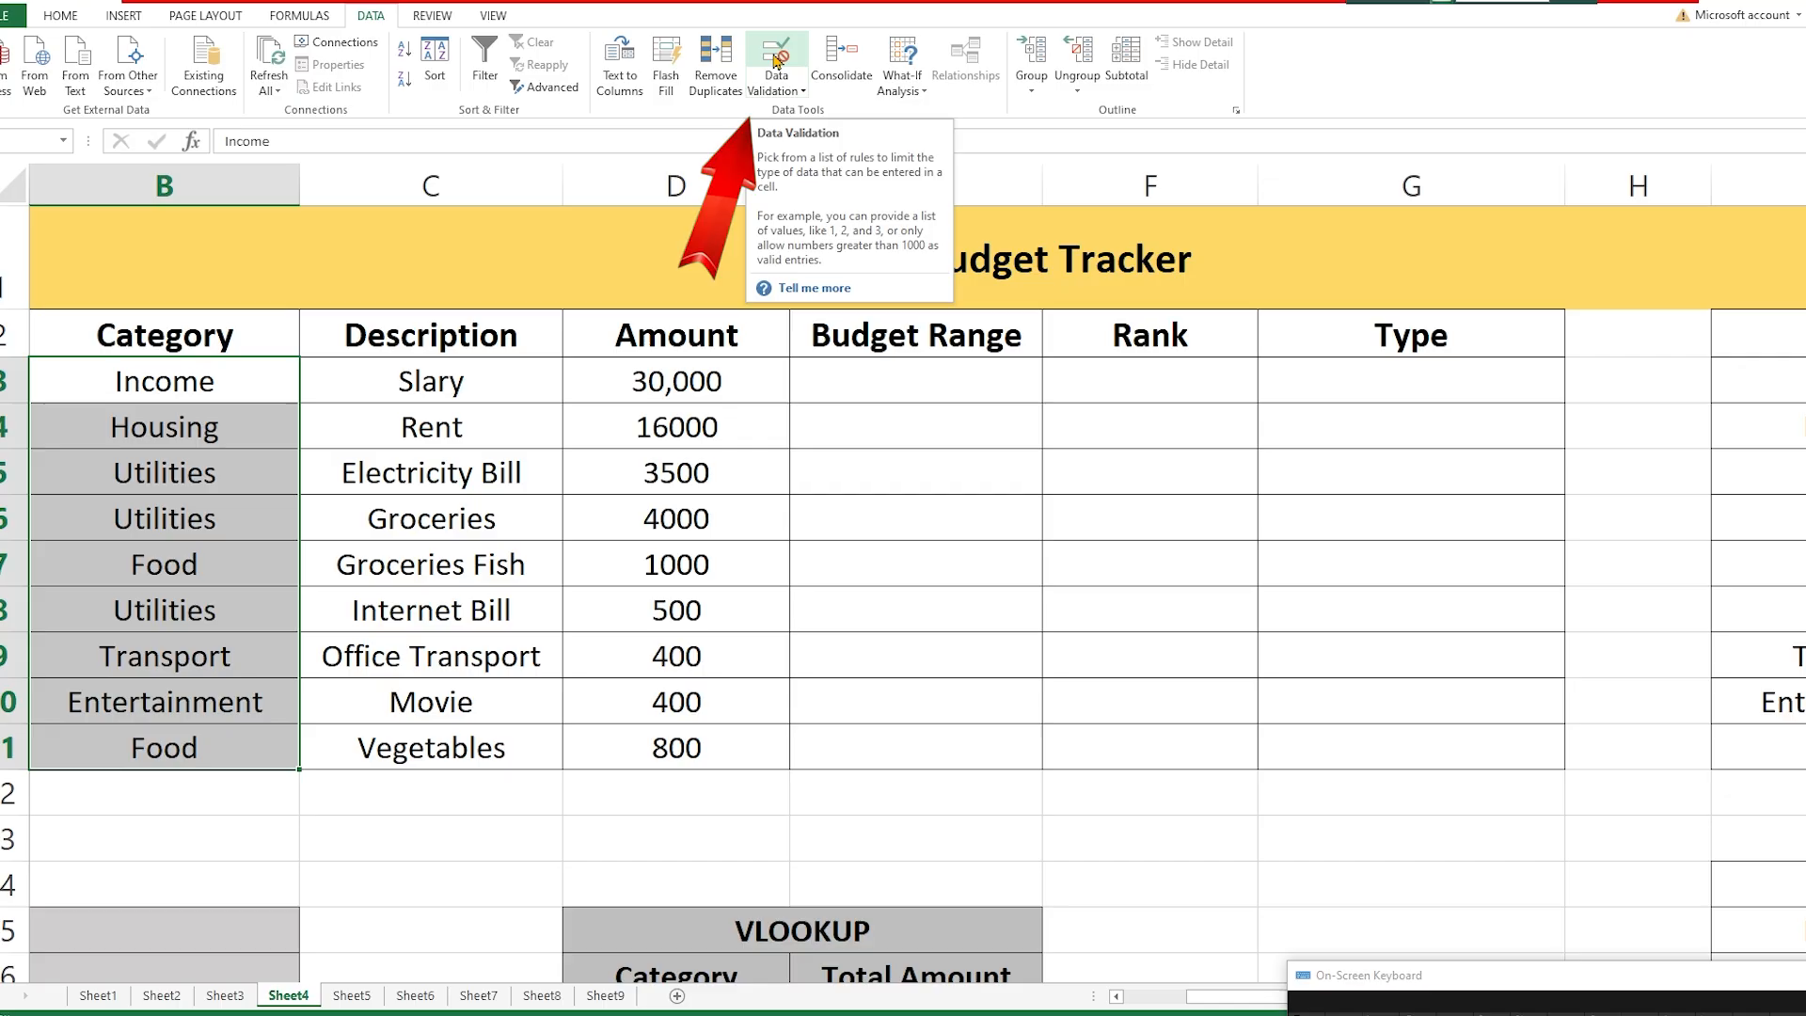
{"action": "left_click", "coordinate": [775, 58]}
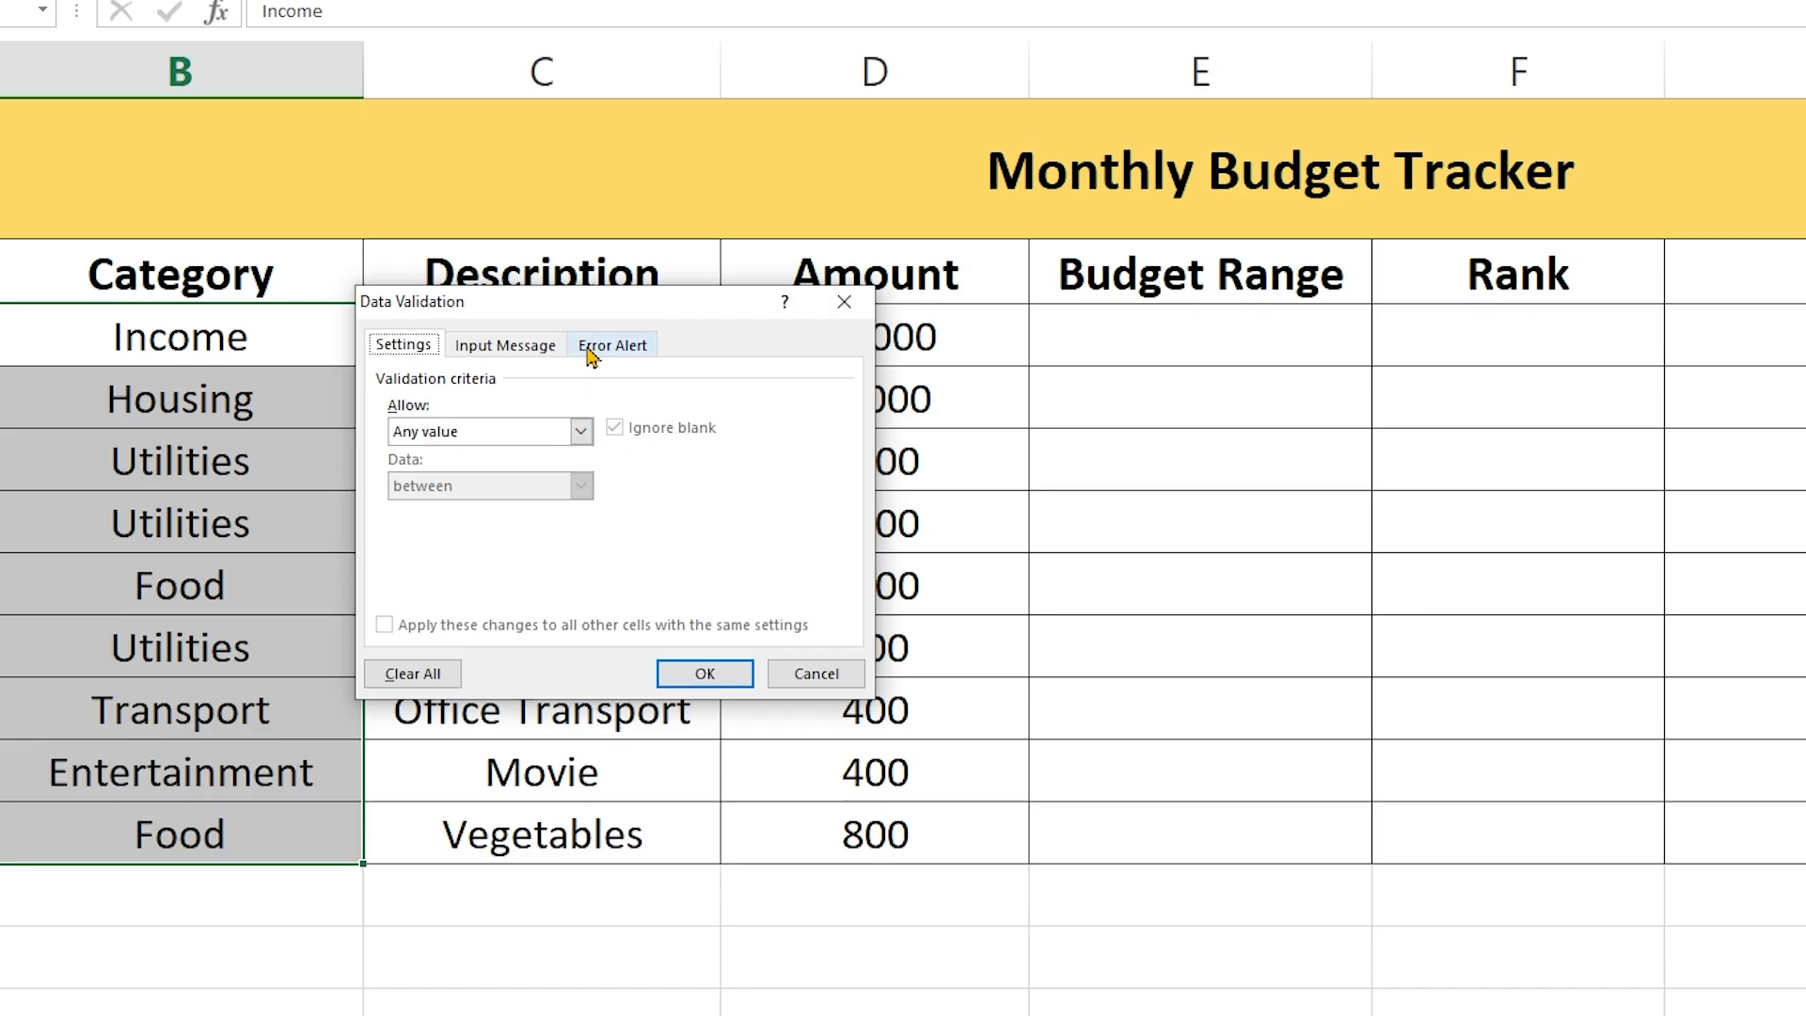
{"action": "left_click_drag", "start_coordinate": [463, 360], "coordinate": [629, 333]}
{"action": "left_click_drag", "start_coordinate": [805, 259], "coordinate": [954, 195]}
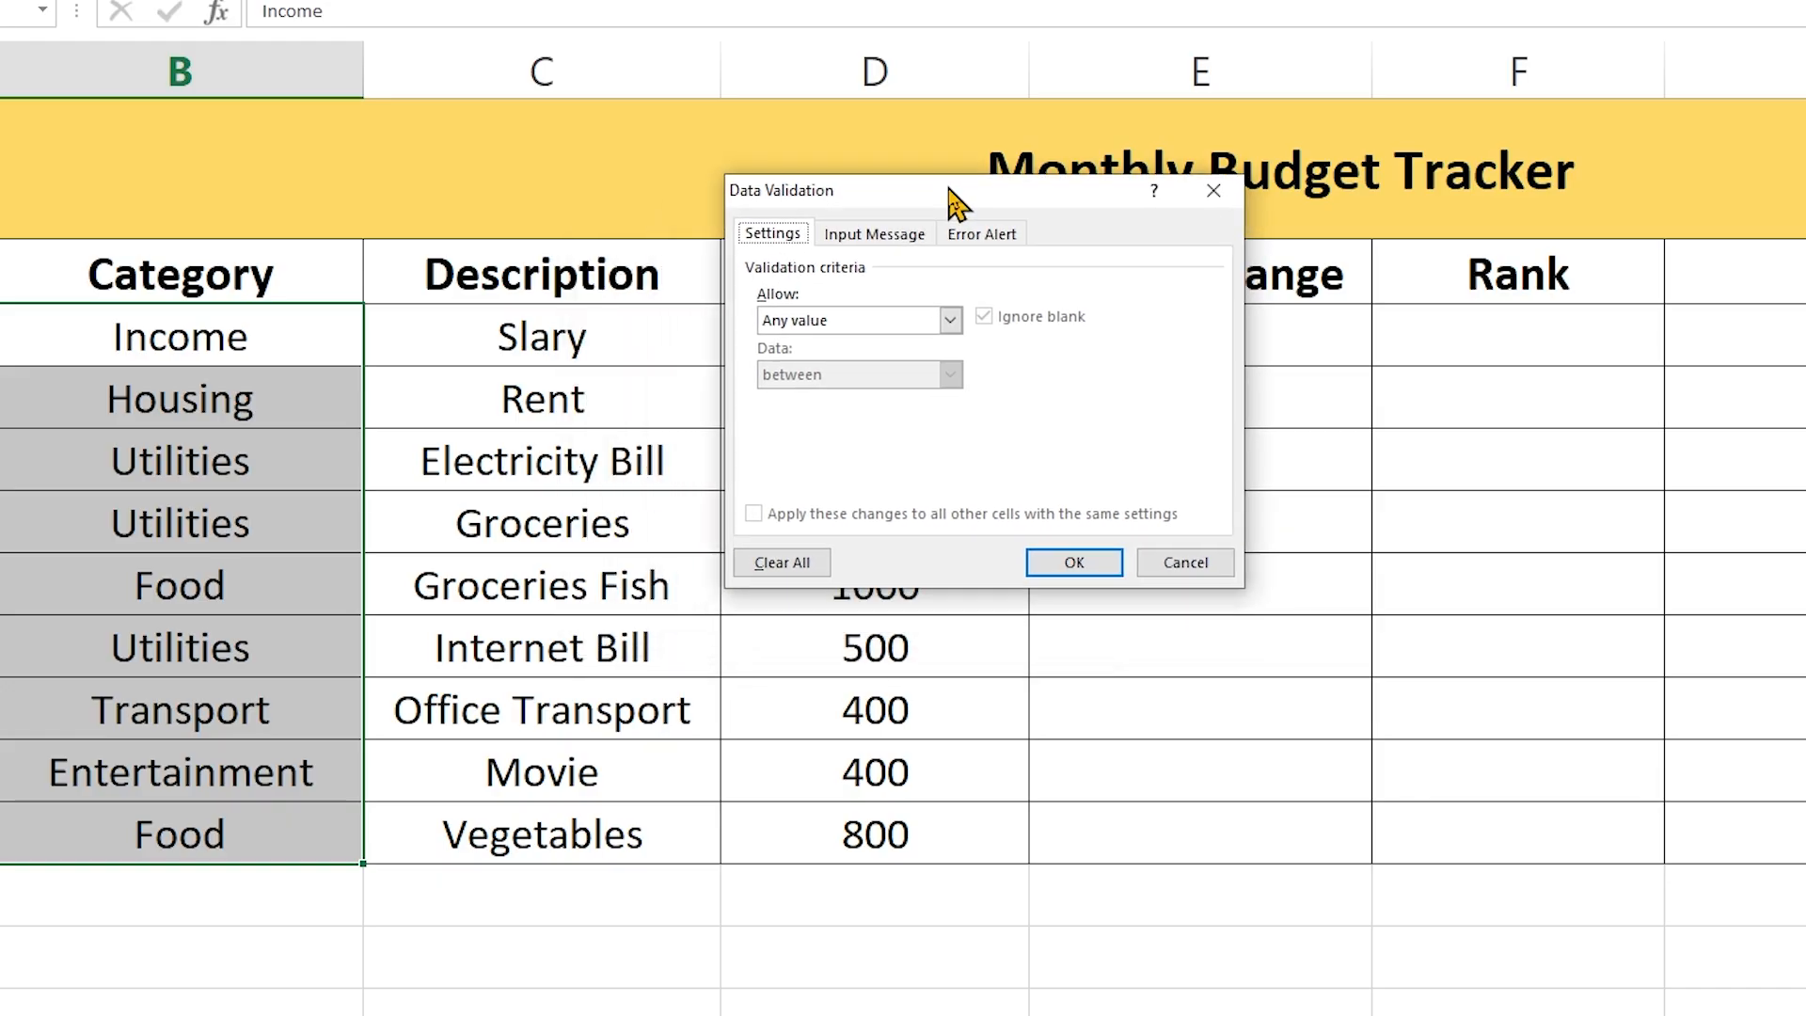
{"action": "left_click", "coordinate": [950, 319]}
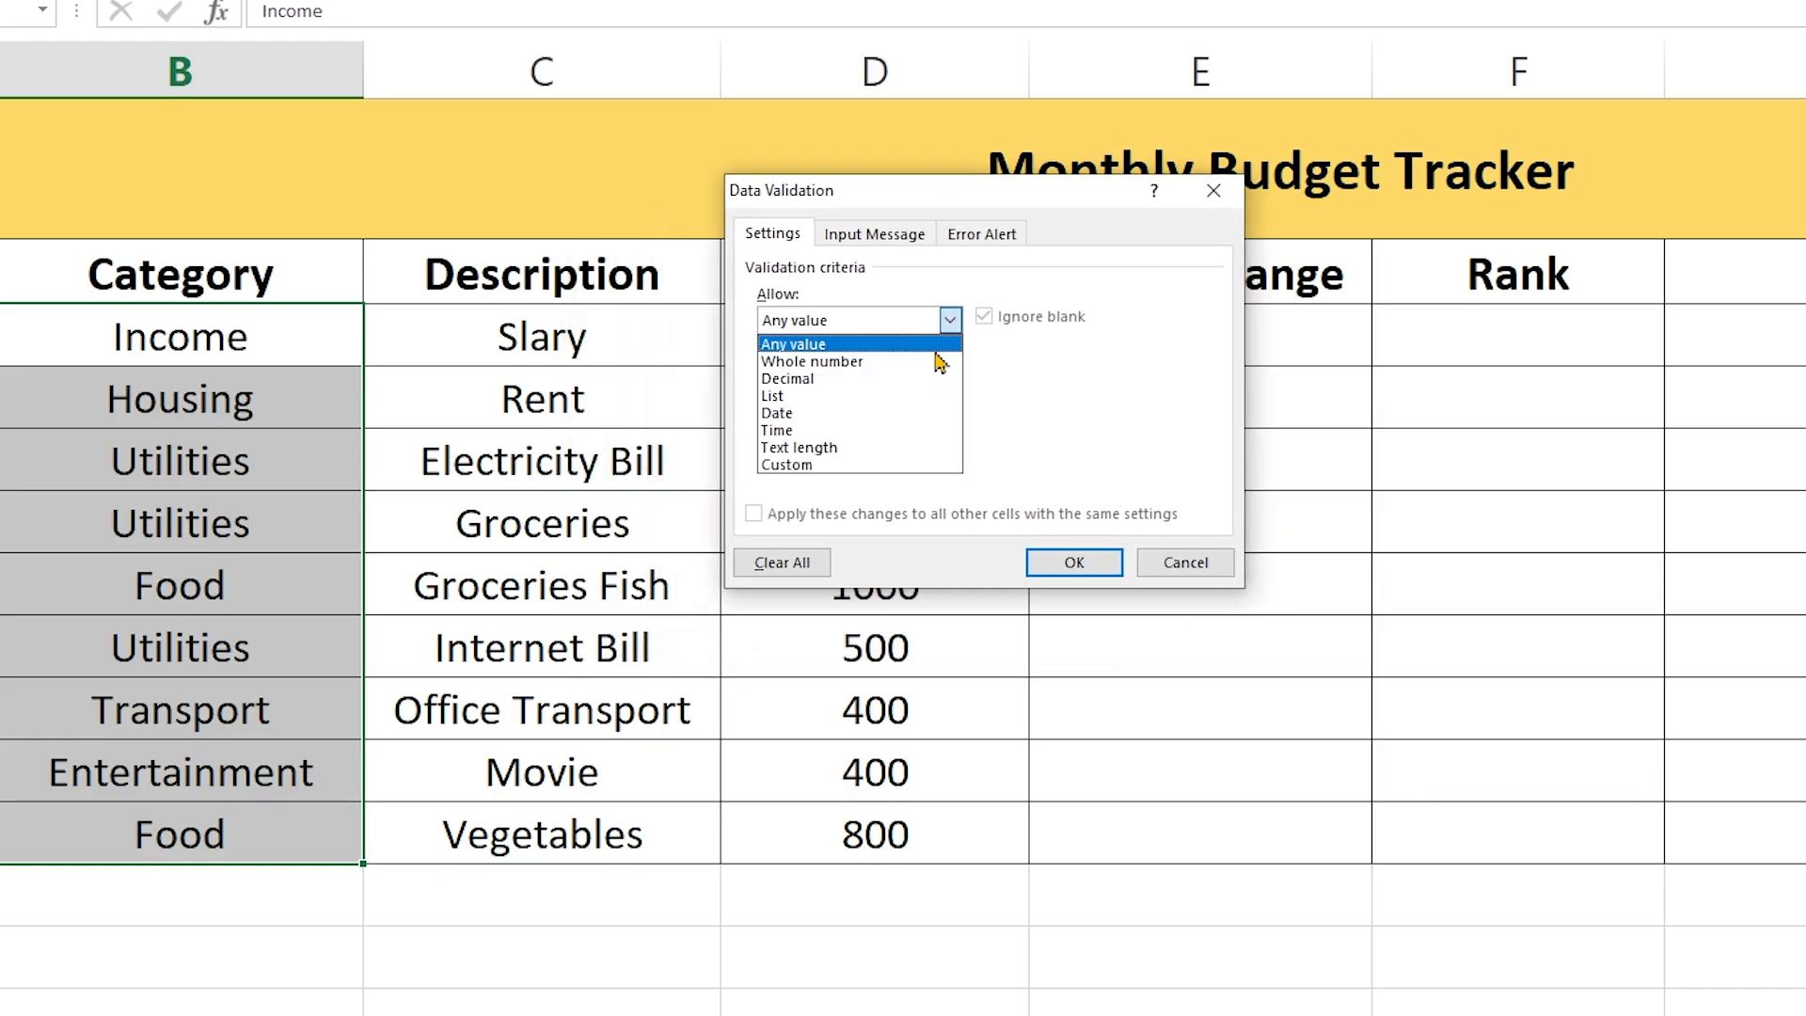
{"action": "left_click", "coordinate": [813, 468]}
Start the custom validation formula with =OR(B3="Income",B3="Housing" using the first Category cell as reference.
{"action": "left_click", "coordinate": [808, 429]}
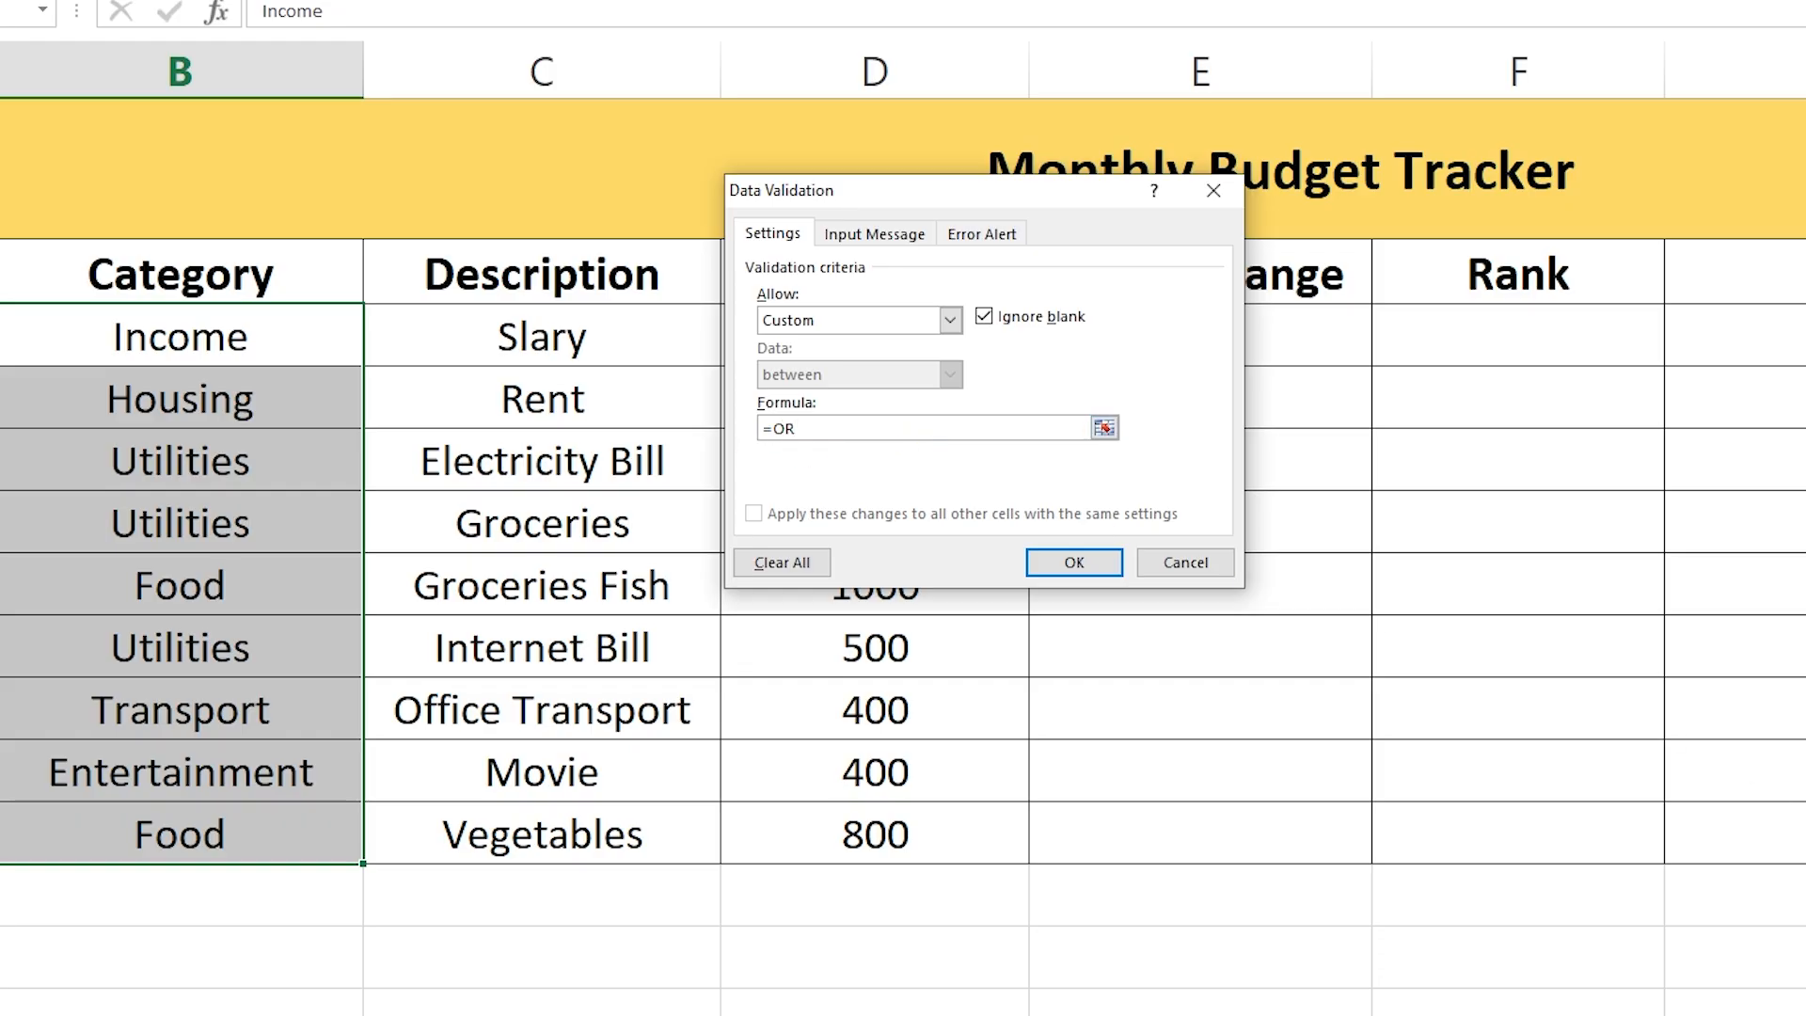
{"action": "type", "text": "("}
{"action": "left_click", "coordinate": [287, 343]}
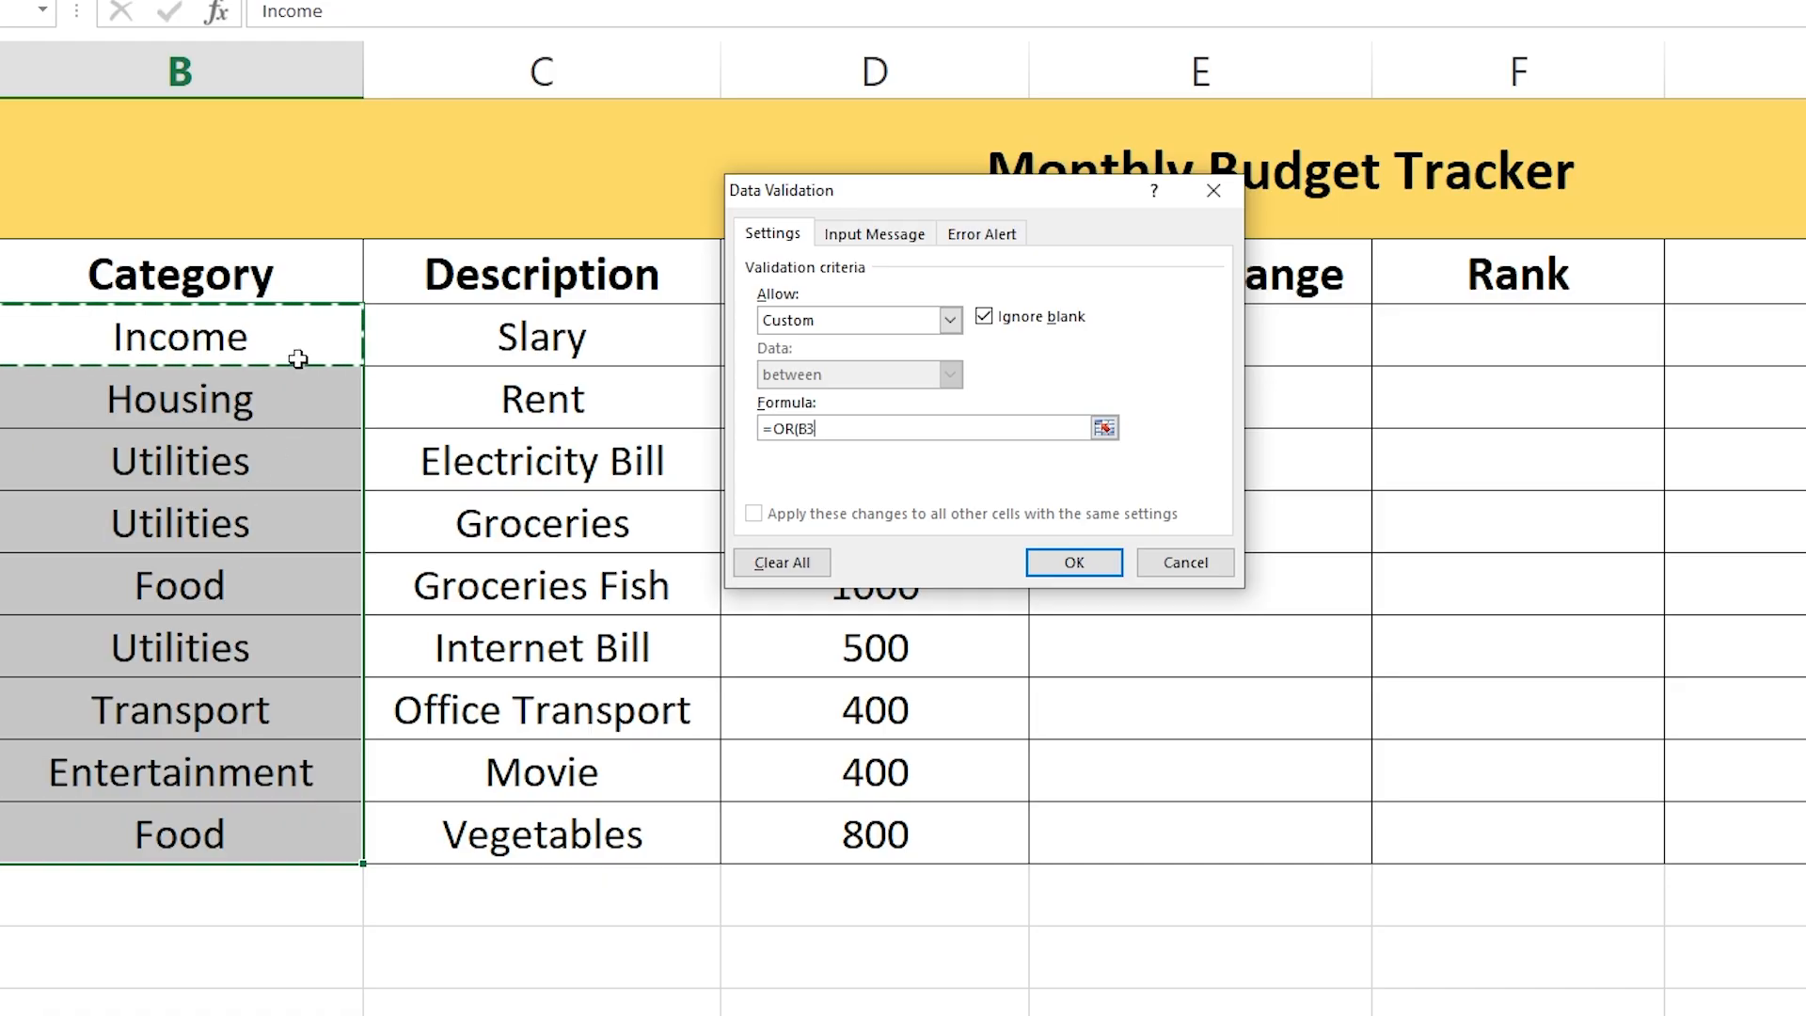
{"action": "type", "text": "=\"Income"}
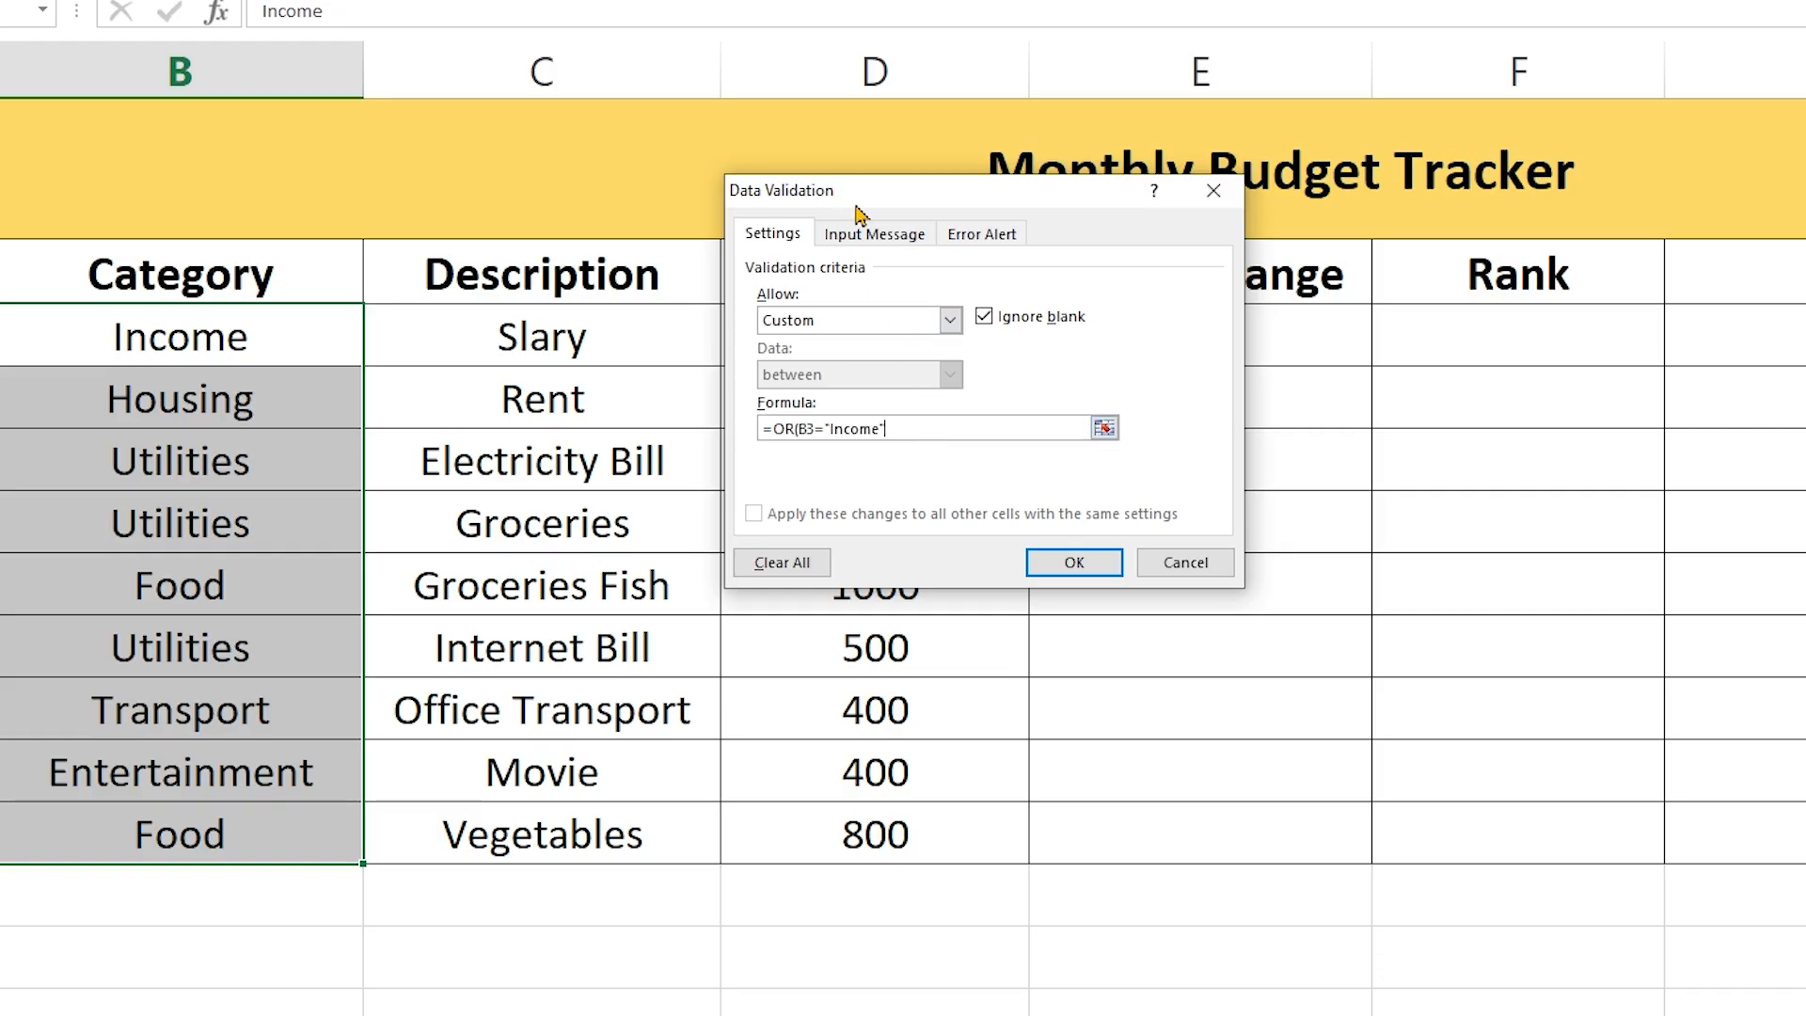
{"action": "left_click_drag", "start_coordinate": [855, 205], "coordinate": [852, 273]}
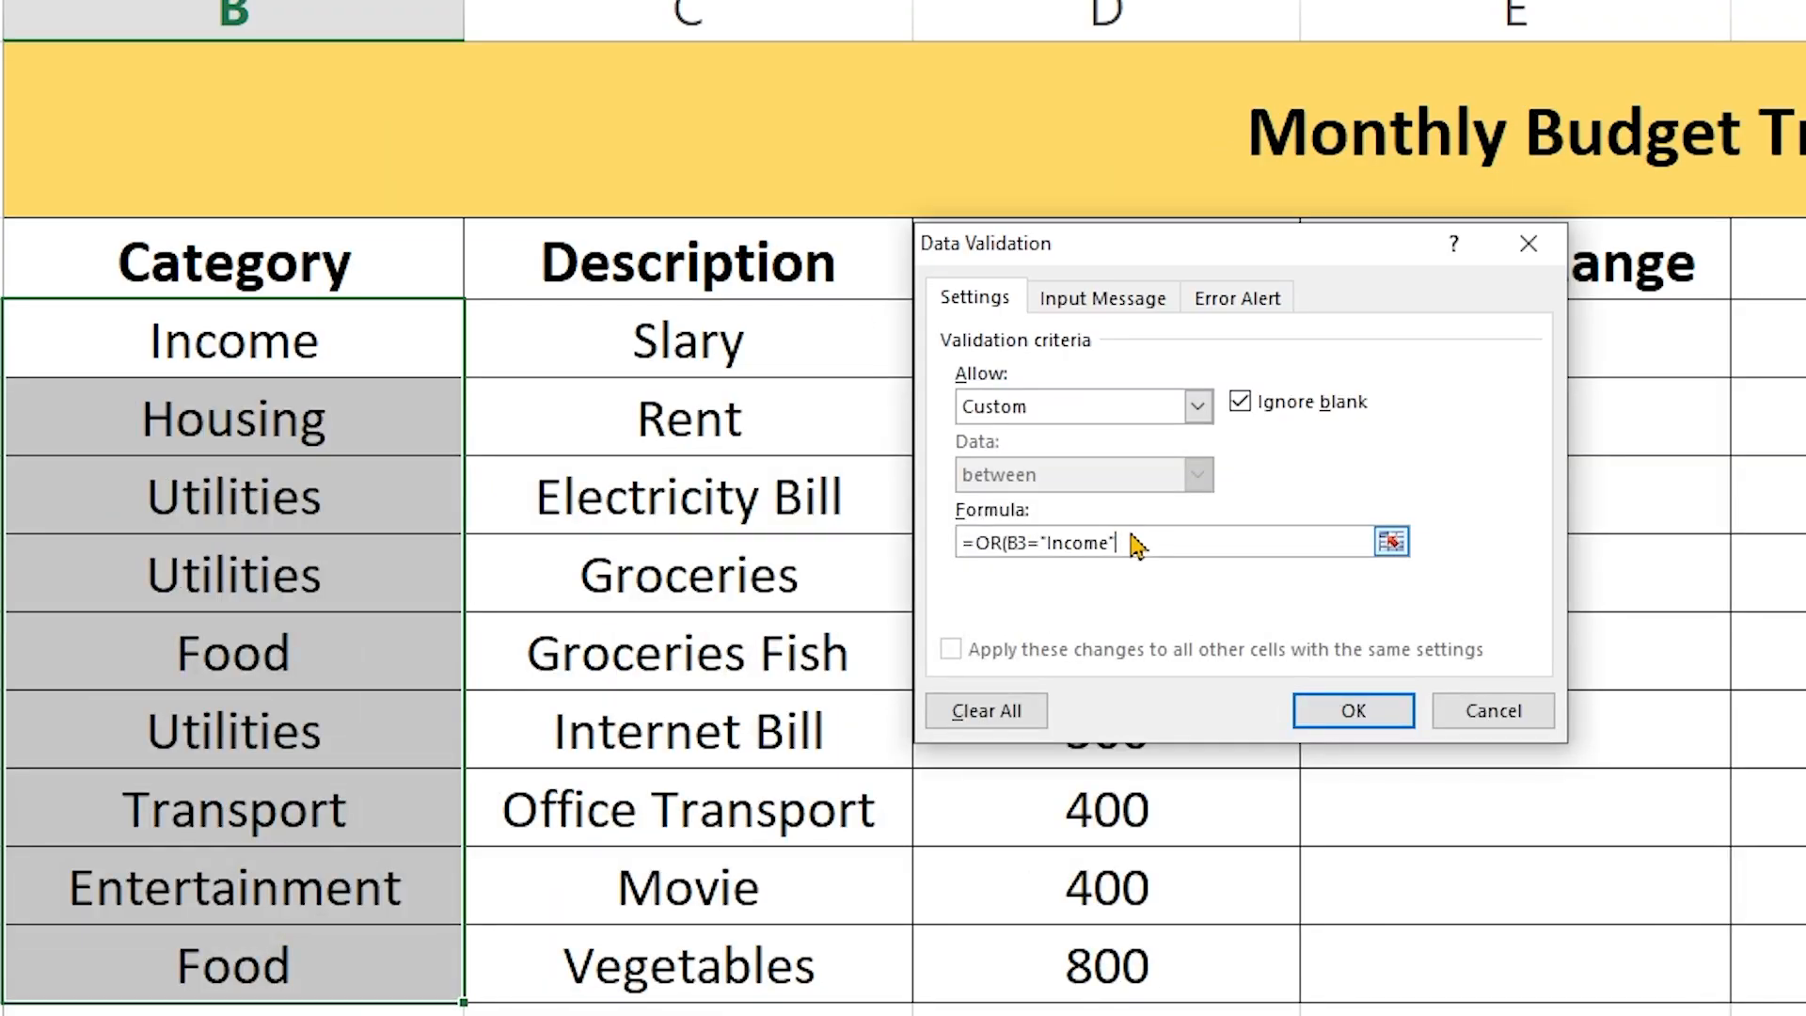
{"action": "left_click_drag", "start_coordinate": [877, 257], "coordinate": [877, 232]}
{"action": "left_click_drag", "start_coordinate": [1108, 211], "coordinate": [1113, 91]}
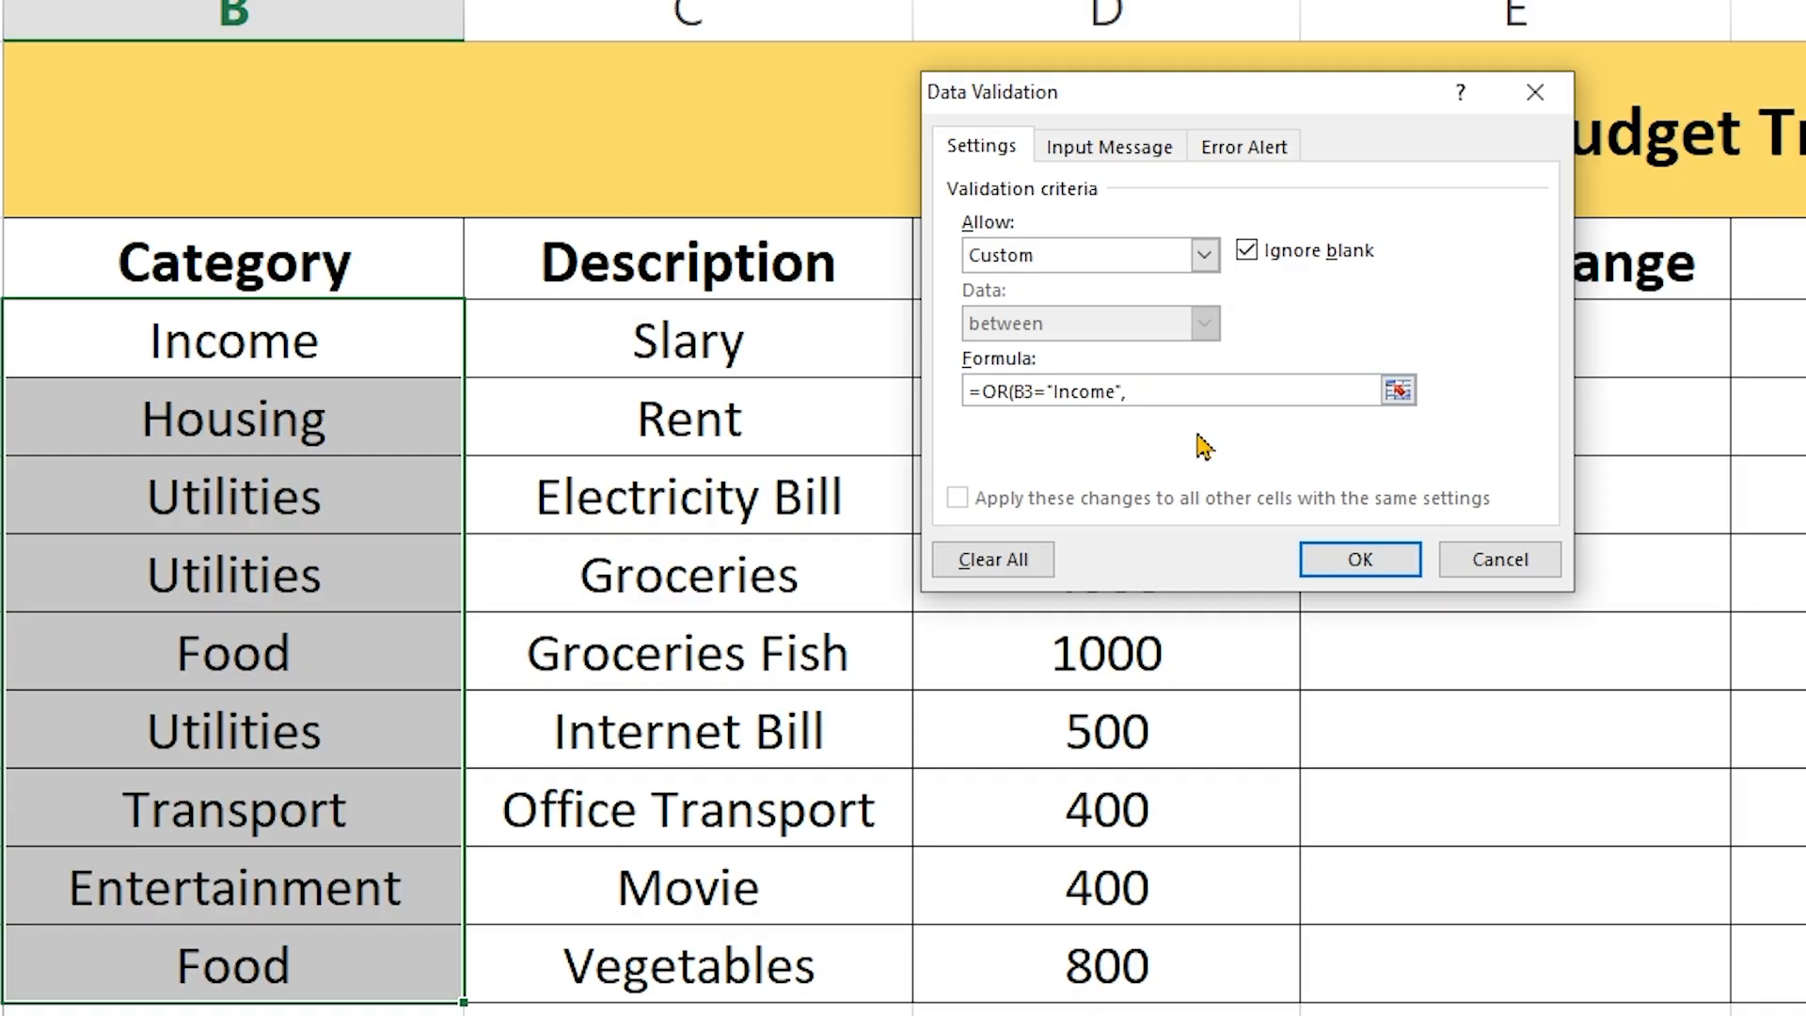
{"action": "left_click", "coordinate": [258, 329]}
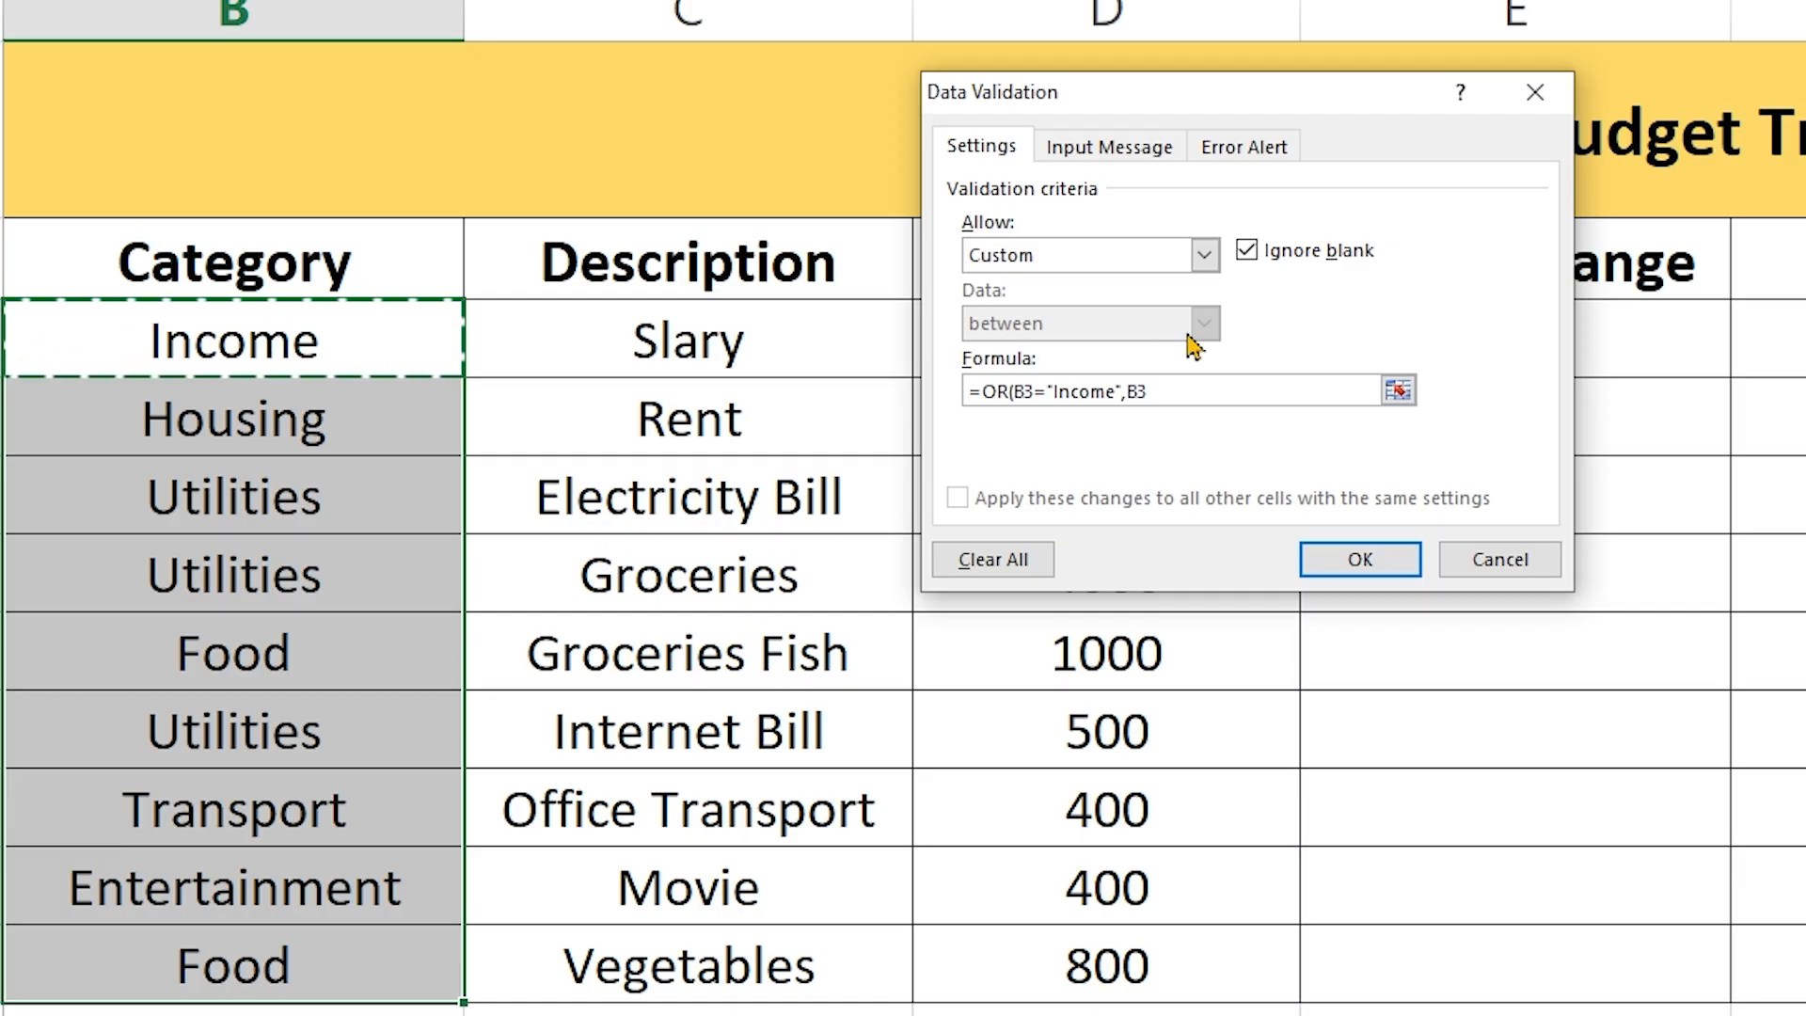
{"action": "type", "text": "="}
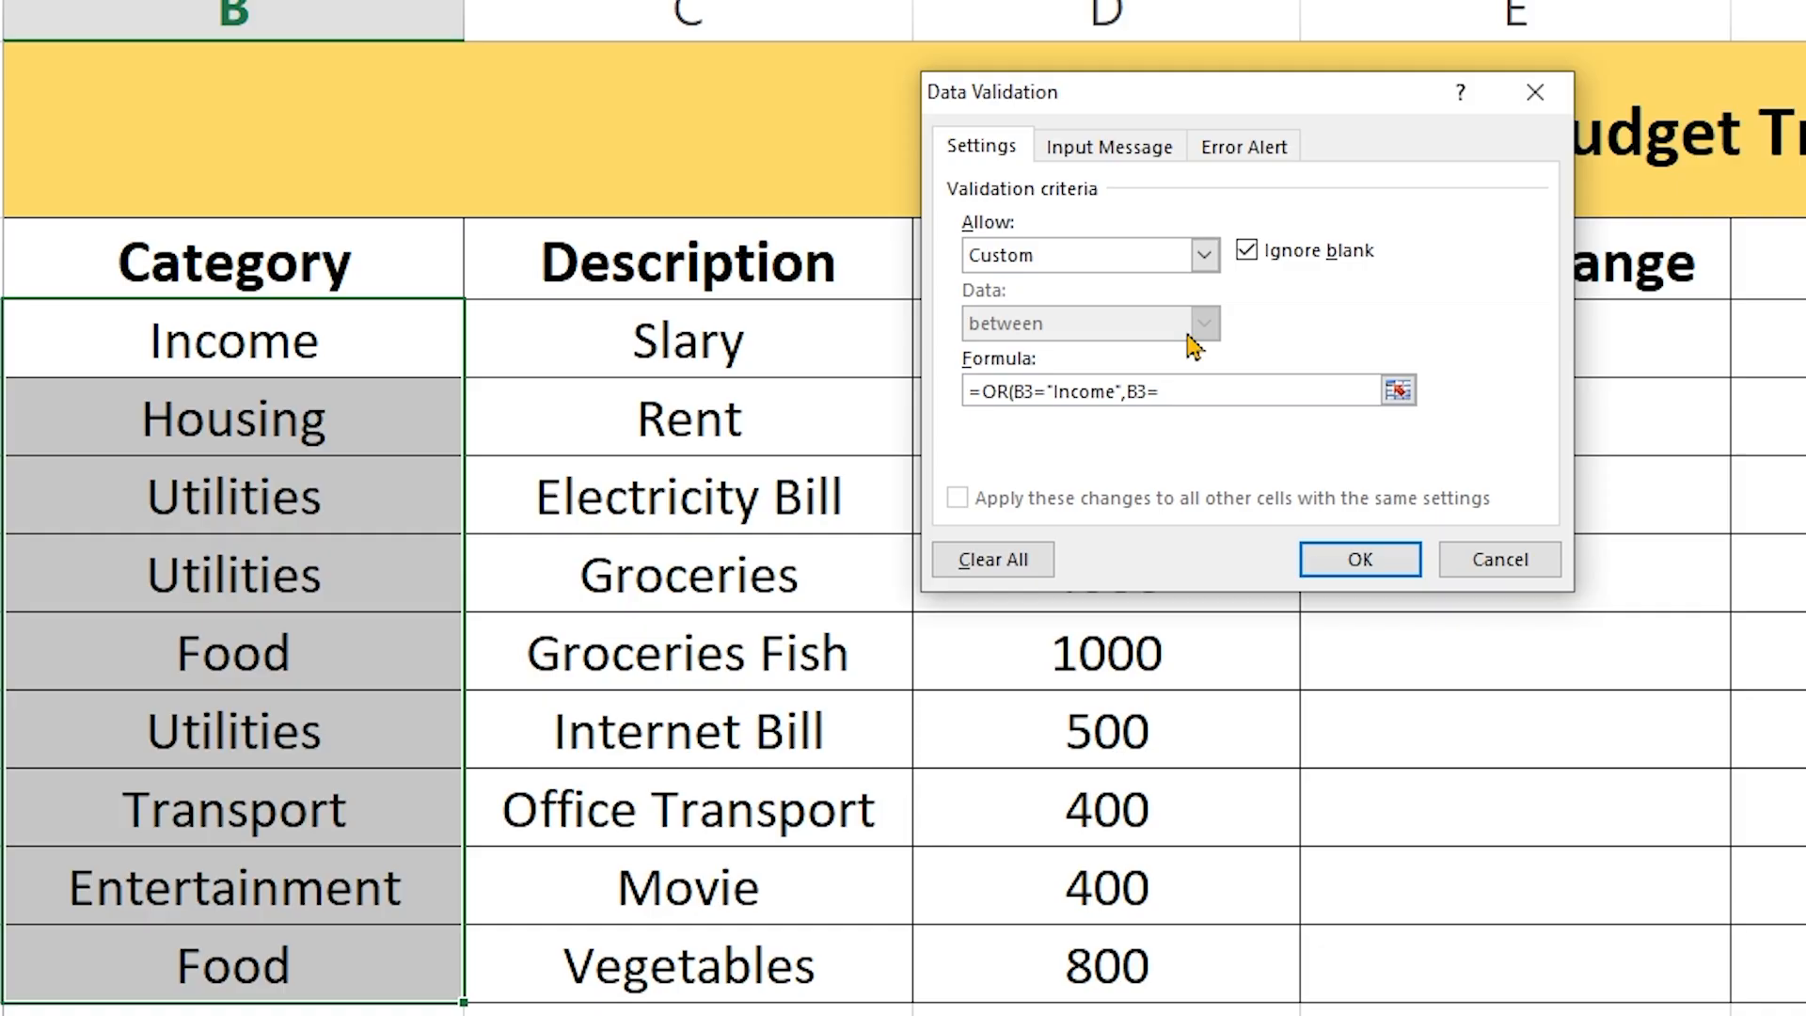
{"action": "type", "text": "\"Housing"}
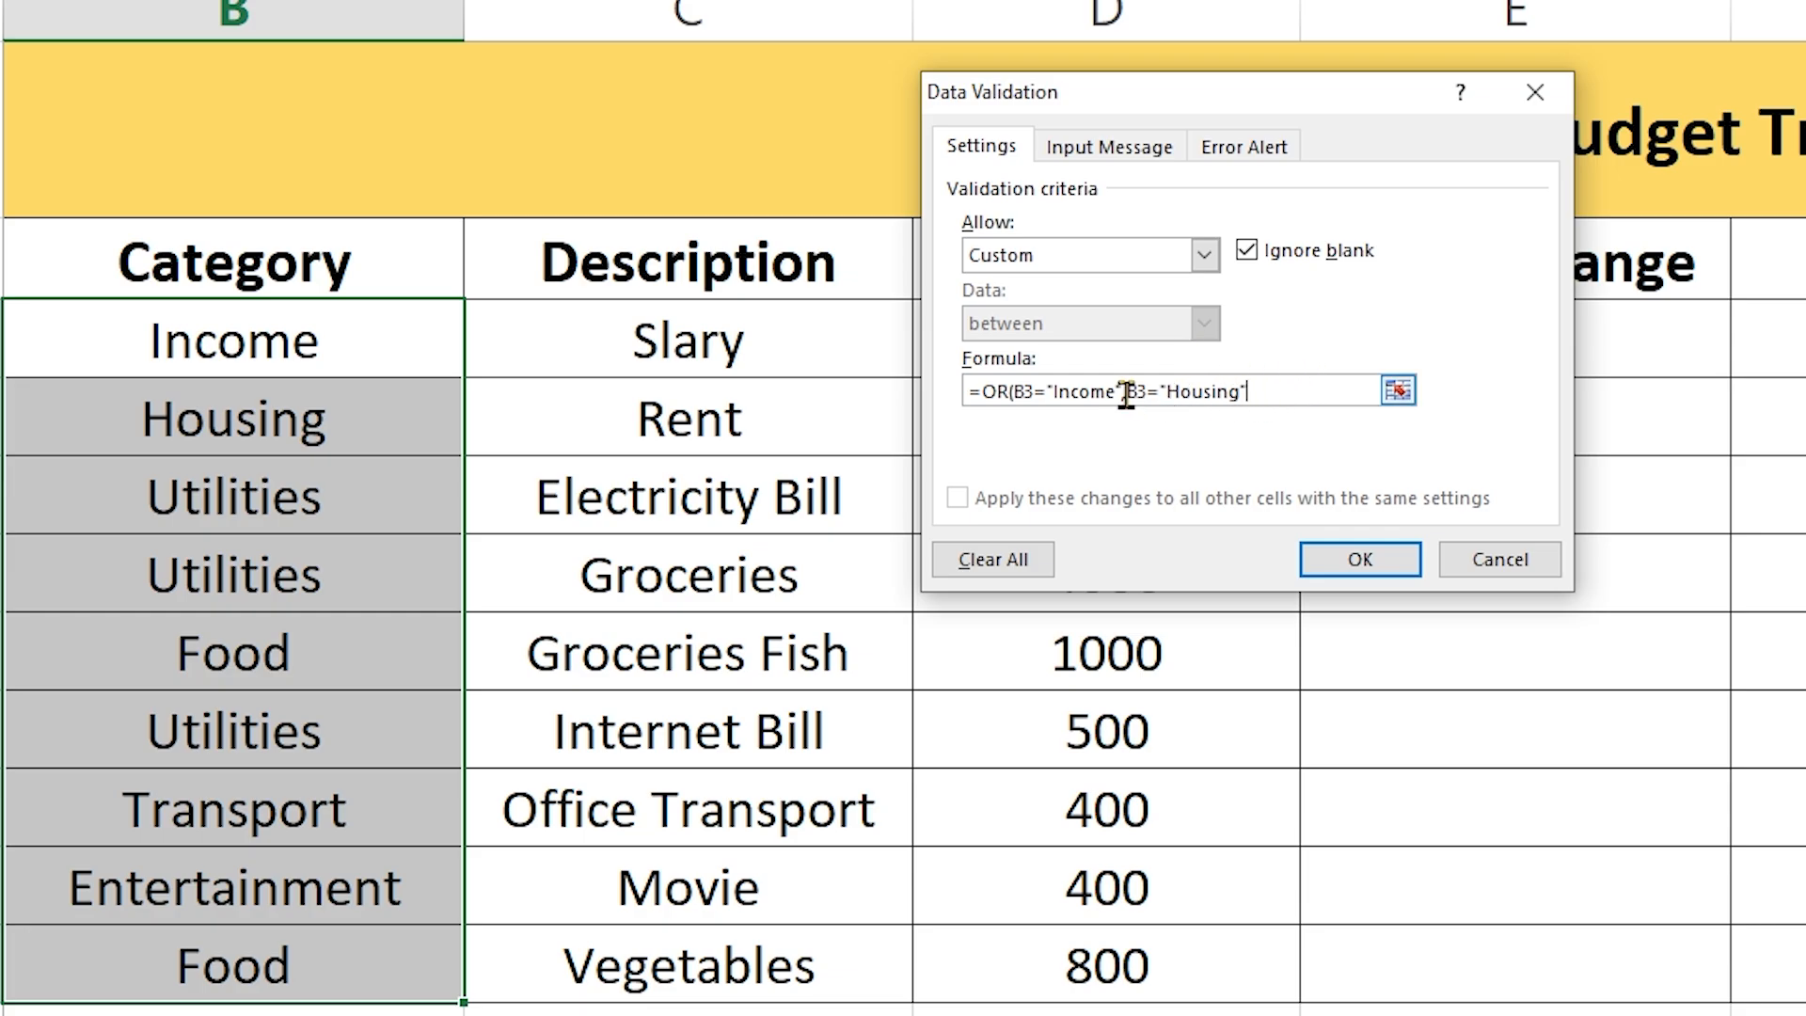
Copy the B3="Income" condition to the end of the validation formula and change its value to Utilities.
{"action": "left_click_drag", "start_coordinate": [1126, 391], "coordinate": [1013, 392]}
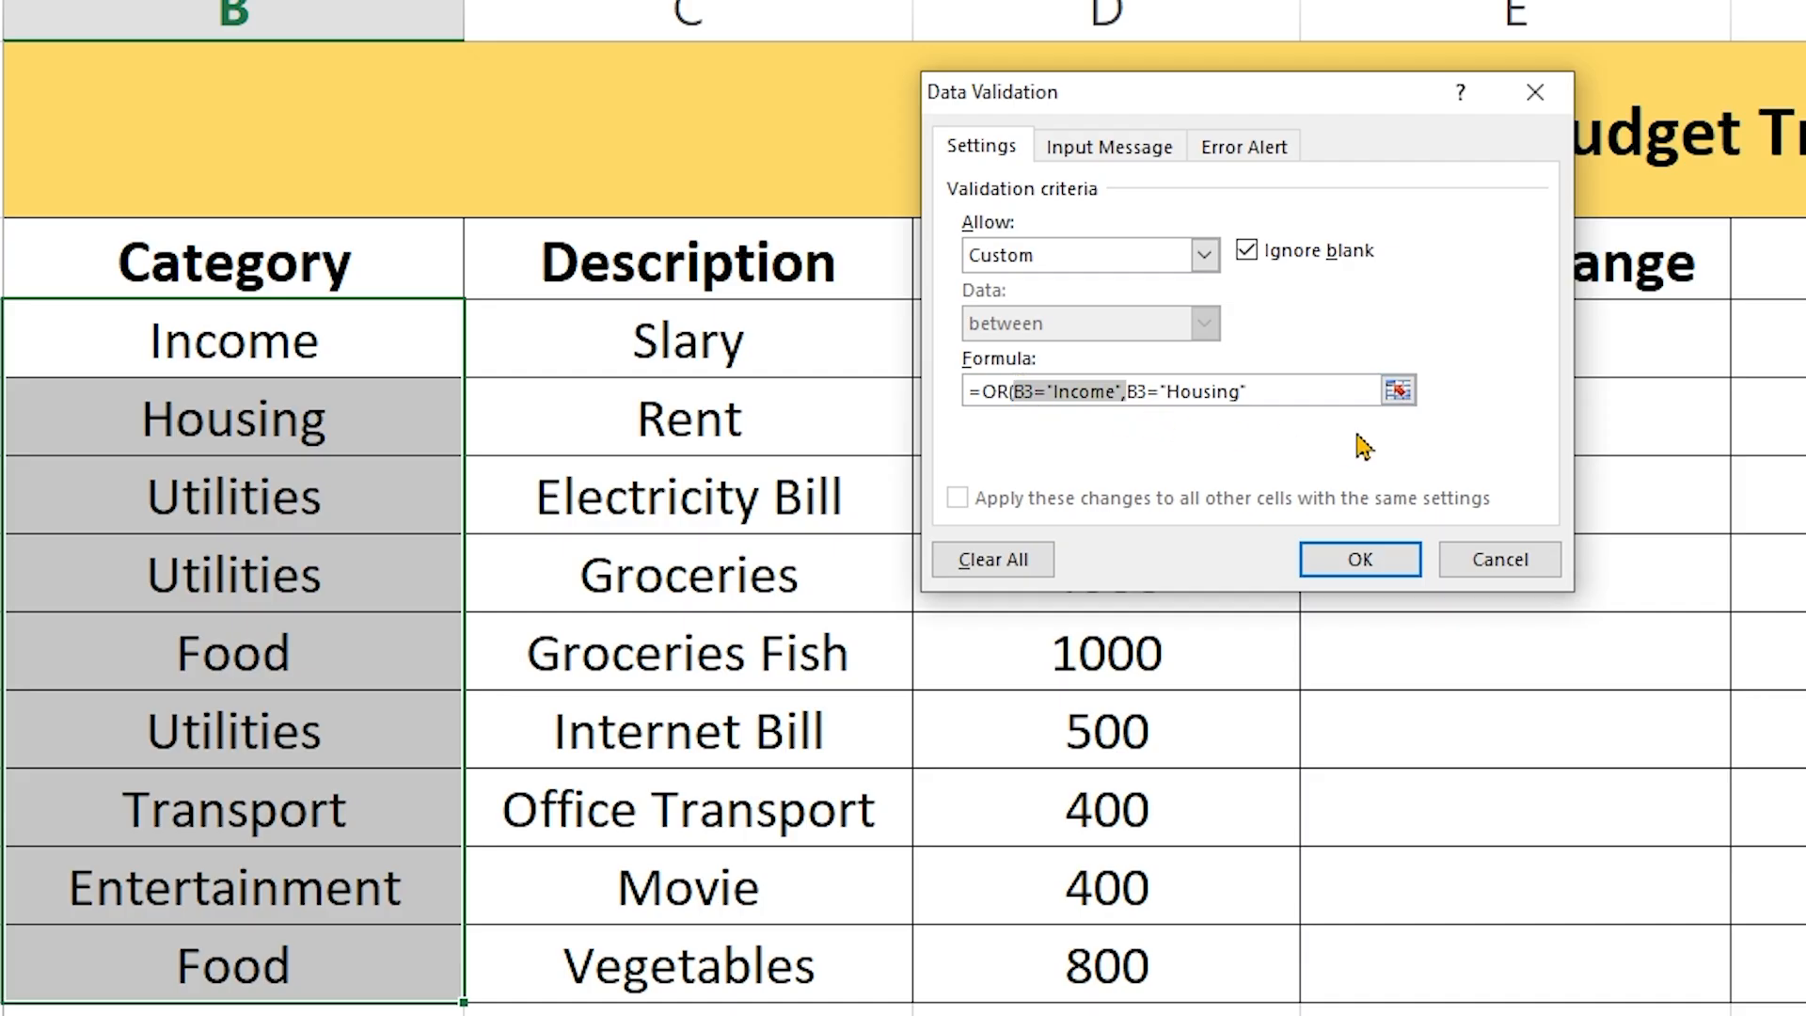
{"action": "key", "text": "ctrl+c"}
{"action": "left_click", "coordinate": [1302, 391]}
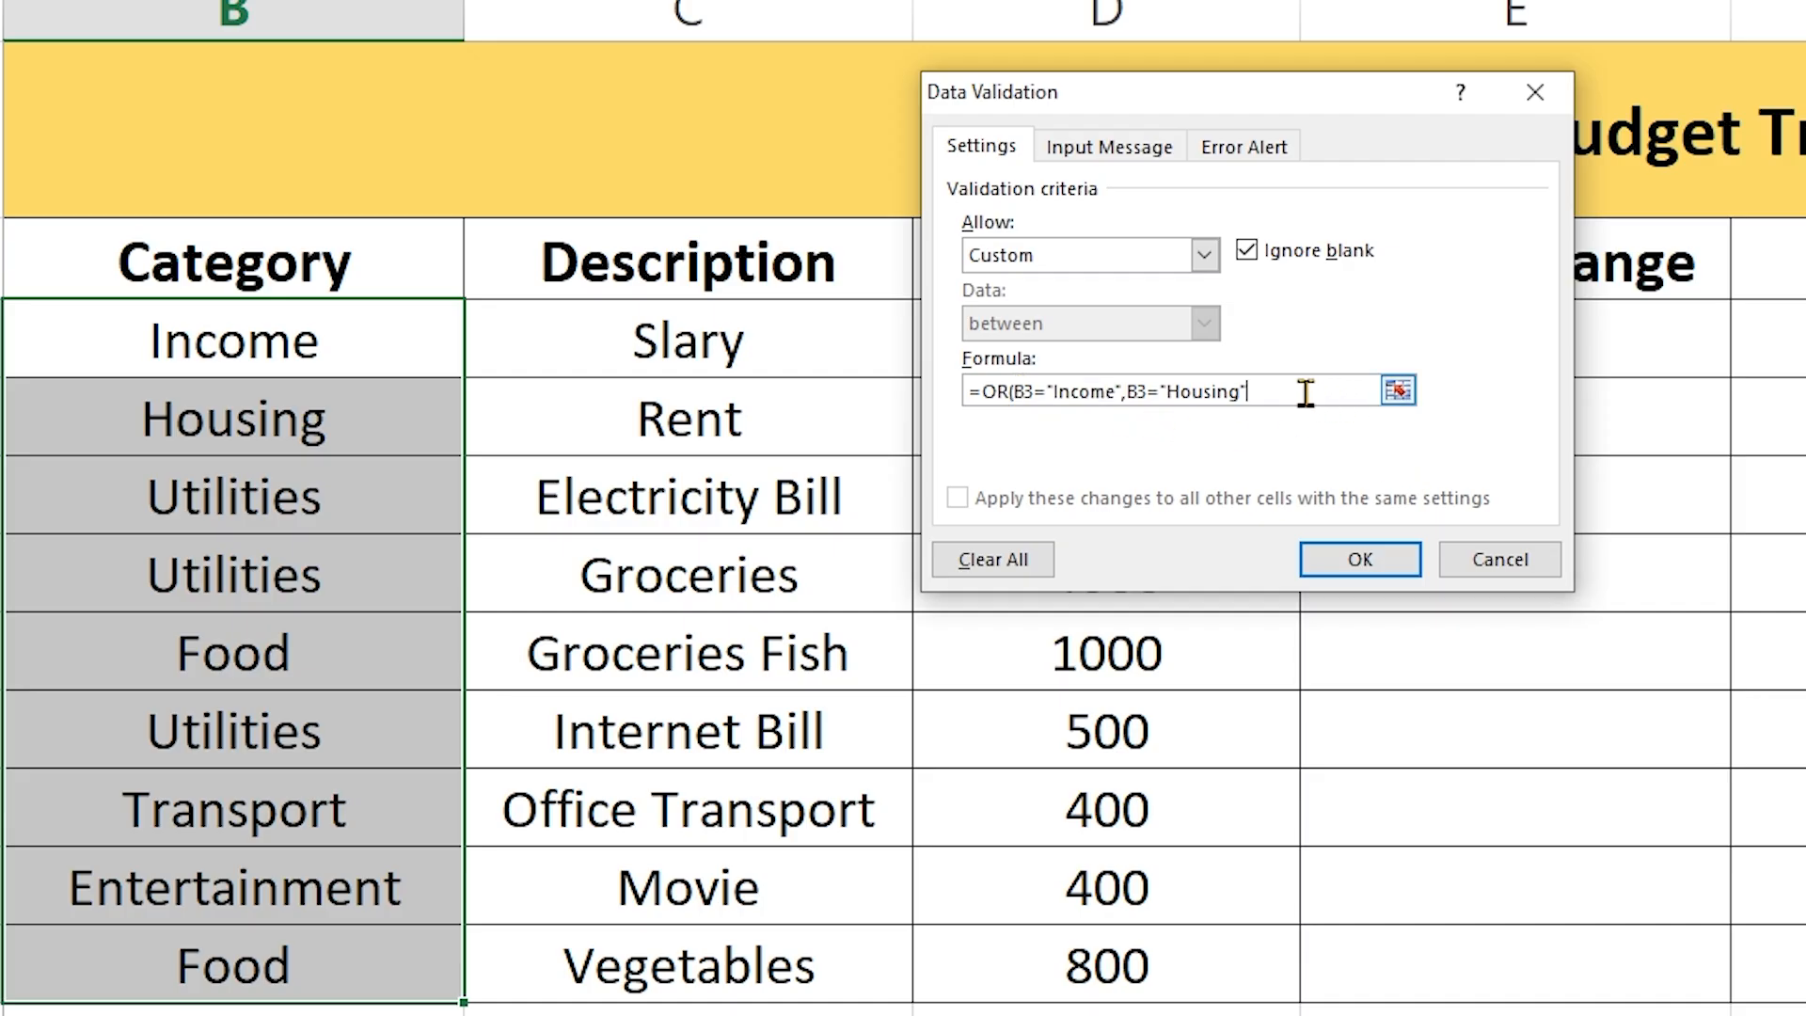
{"action": "key", "text": "ctrl+v"}
{"action": "left_click", "coordinate": [1296, 393]}
{"action": "key", "text": "Delete"}
{"action": "key", "text": "Delete"}
{"action": "key", "text": "Delete"}
{"action": "key", "text": "Delete"}
{"action": "key", "text": "Delete"}
{"action": "type", "text": "Utilities"}
Append another copy of the condition to the OR formula and change its value to Food.
{"action": "left_click", "coordinate": [1365, 392]}
{"action": "key", "text": "ctrl+v"}
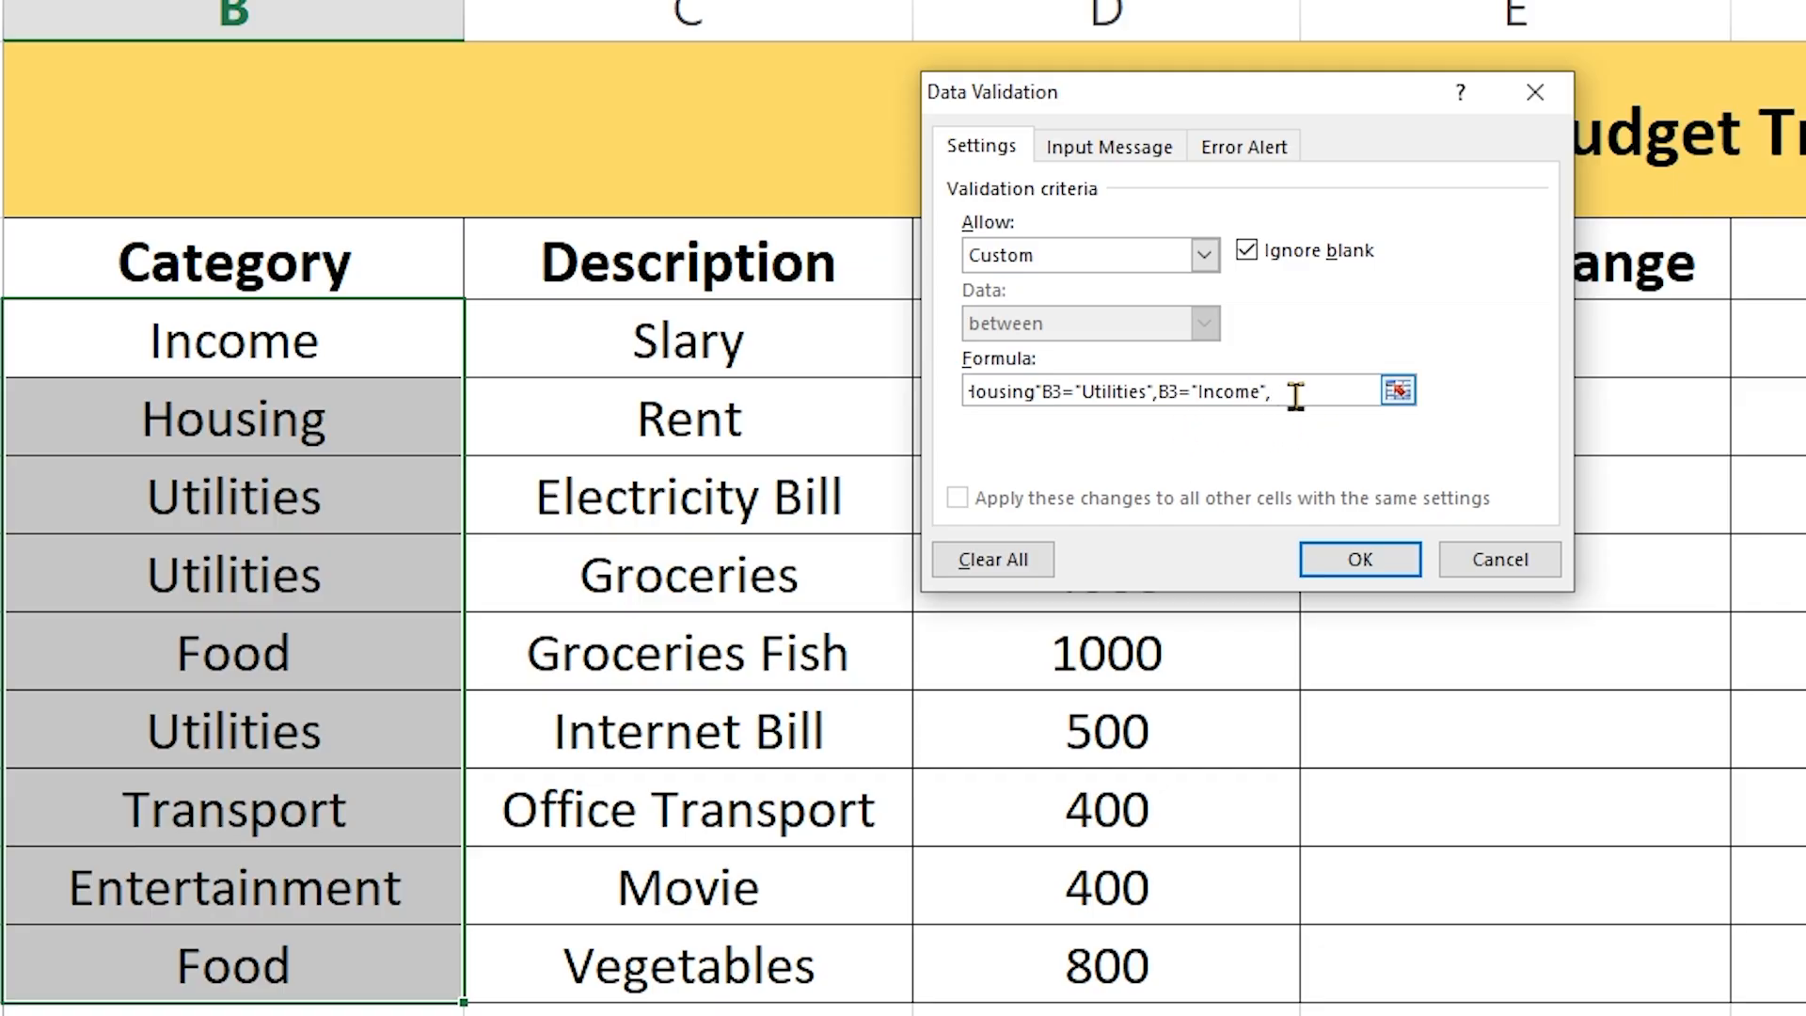
{"action": "left_click", "coordinate": [1262, 391]}
{"action": "key", "text": "BackSpace"}
{"action": "key", "text": "BackSpace"}
{"action": "key", "text": "BackSpace"}
{"action": "key", "text": "BackSpace"}
{"action": "key", "text": "BackSpace"}
{"action": "key", "text": "BackSpace"}
{"action": "type", "text": "F"}
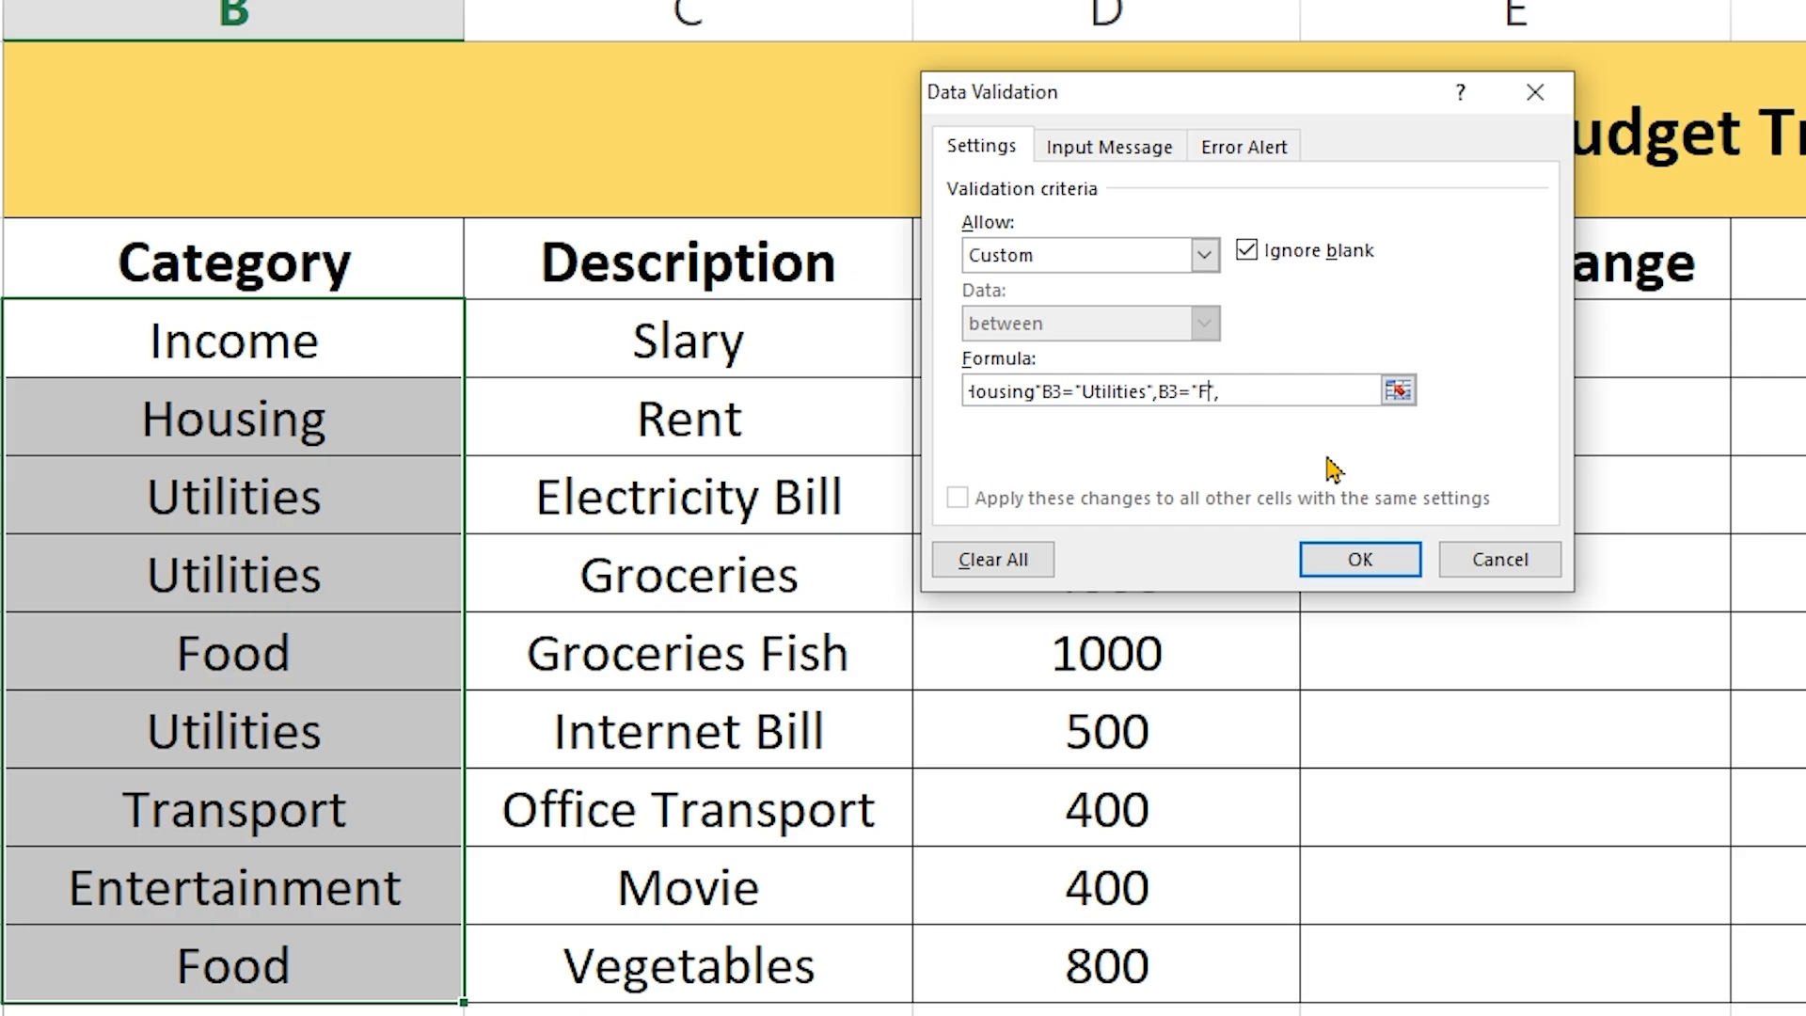
{"action": "type", "text": "ood"}
Append the conditions B3="Transport" and B3="Entertainment" to the OR formula by reusing the copied condition.
{"action": "key", "text": "ctrl+v"}
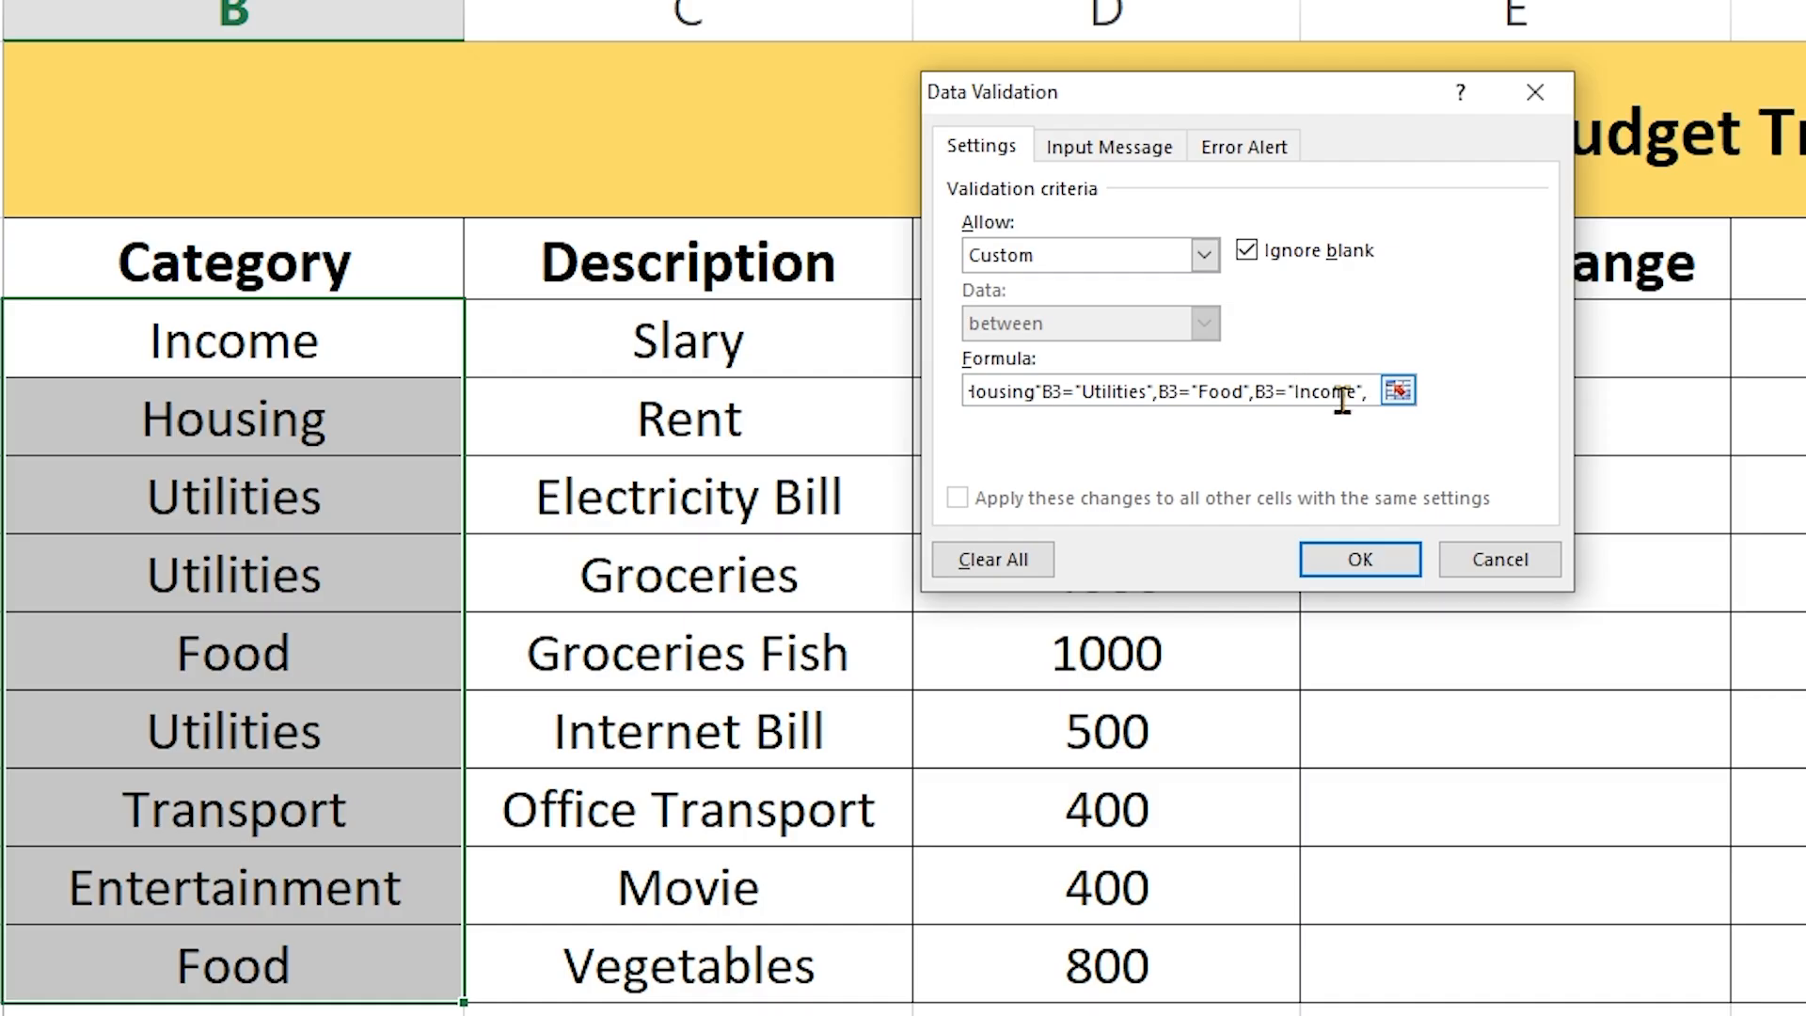
{"action": "left_click_drag", "start_coordinate": [1294, 387], "coordinate": [1362, 388]}
{"action": "type", "text": "Transport"}
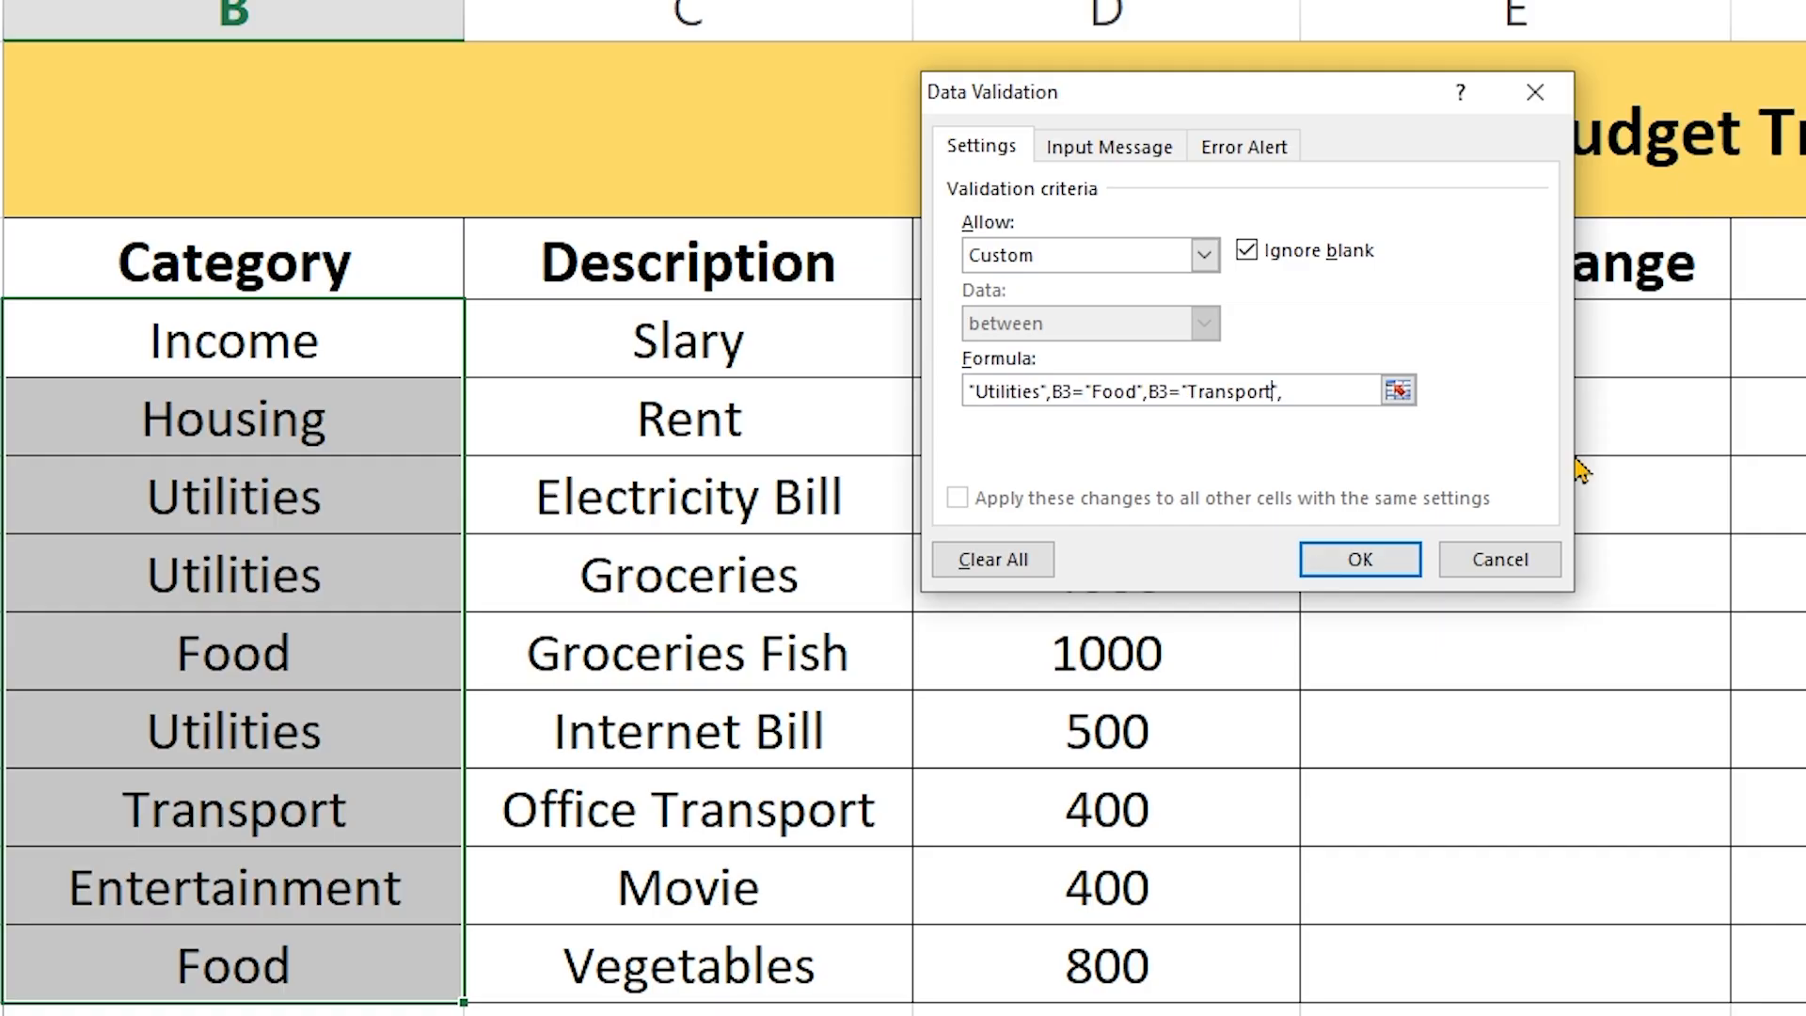
{"action": "left_click", "coordinate": [1312, 396]}
{"action": "key", "text": "ctrl+v"}
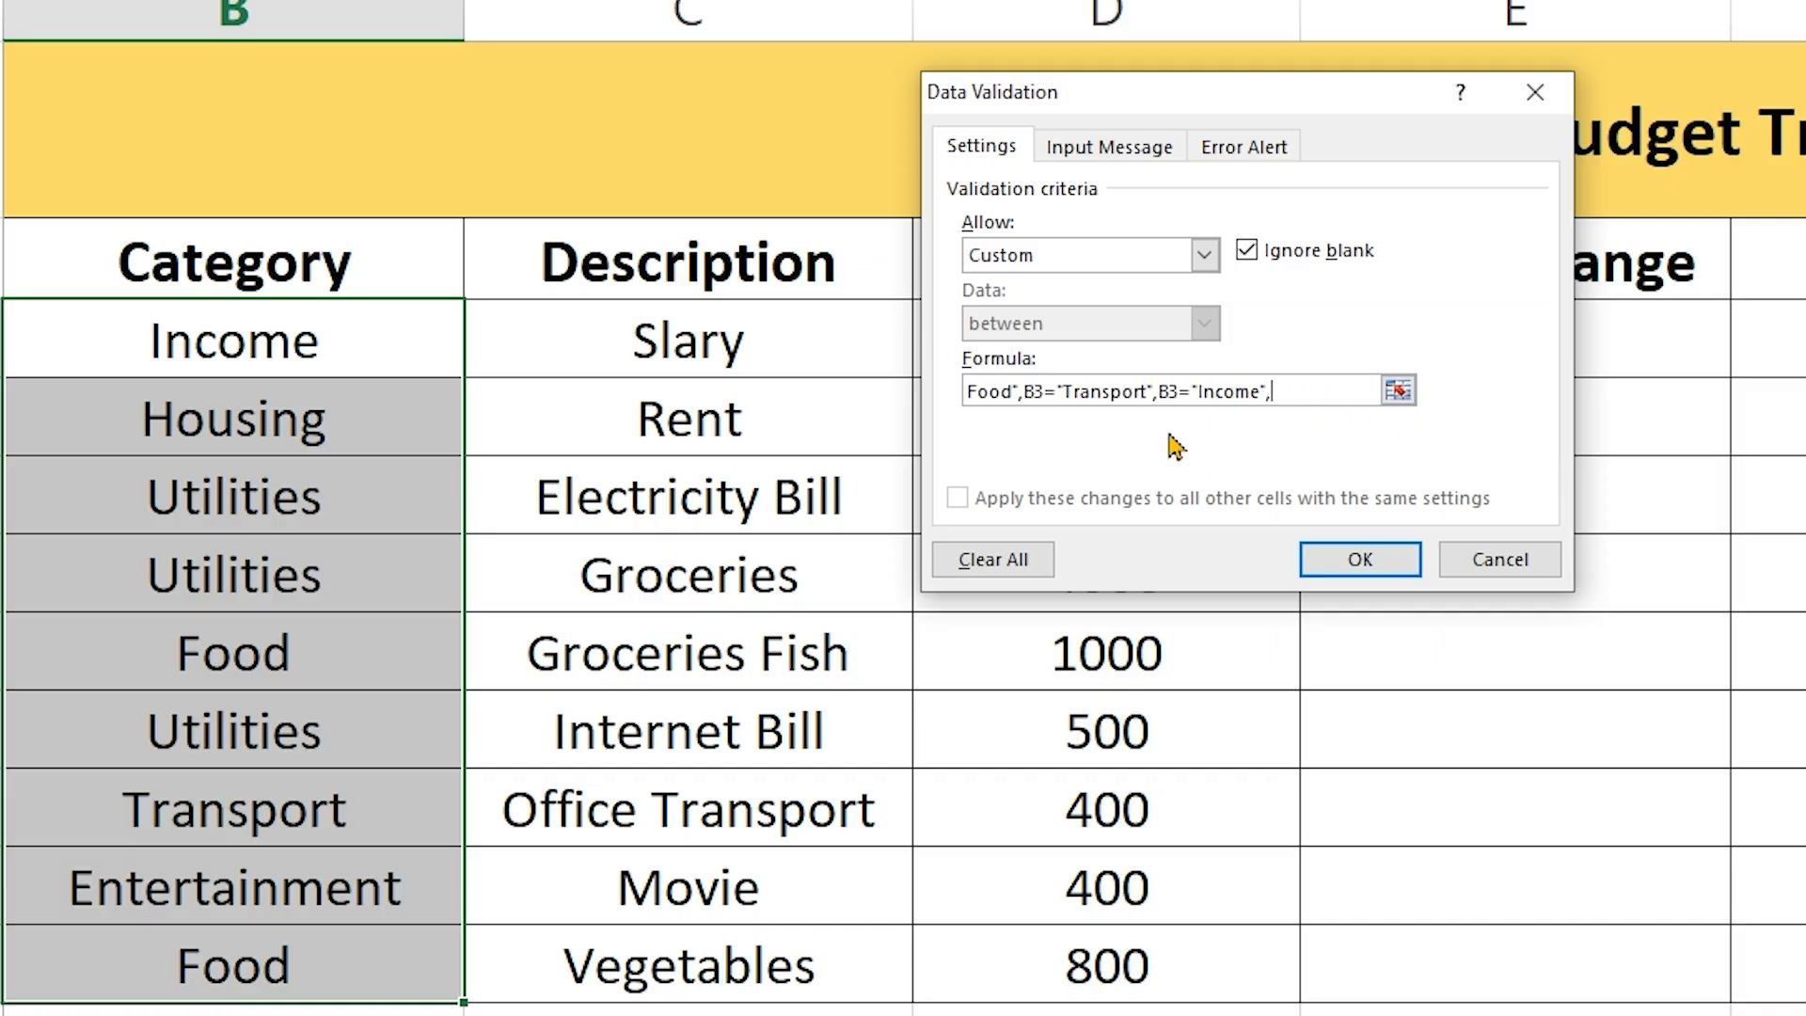
{"action": "left_click_drag", "start_coordinate": [1260, 392], "coordinate": [1196, 391]}
{"action": "key", "text": "BackSpace"}
{"action": "type", "text": "E"}
{"action": "type", "text": "nter"}
{"action": "type", "text": "tainm"}
{"action": "type", "text": "ent"}
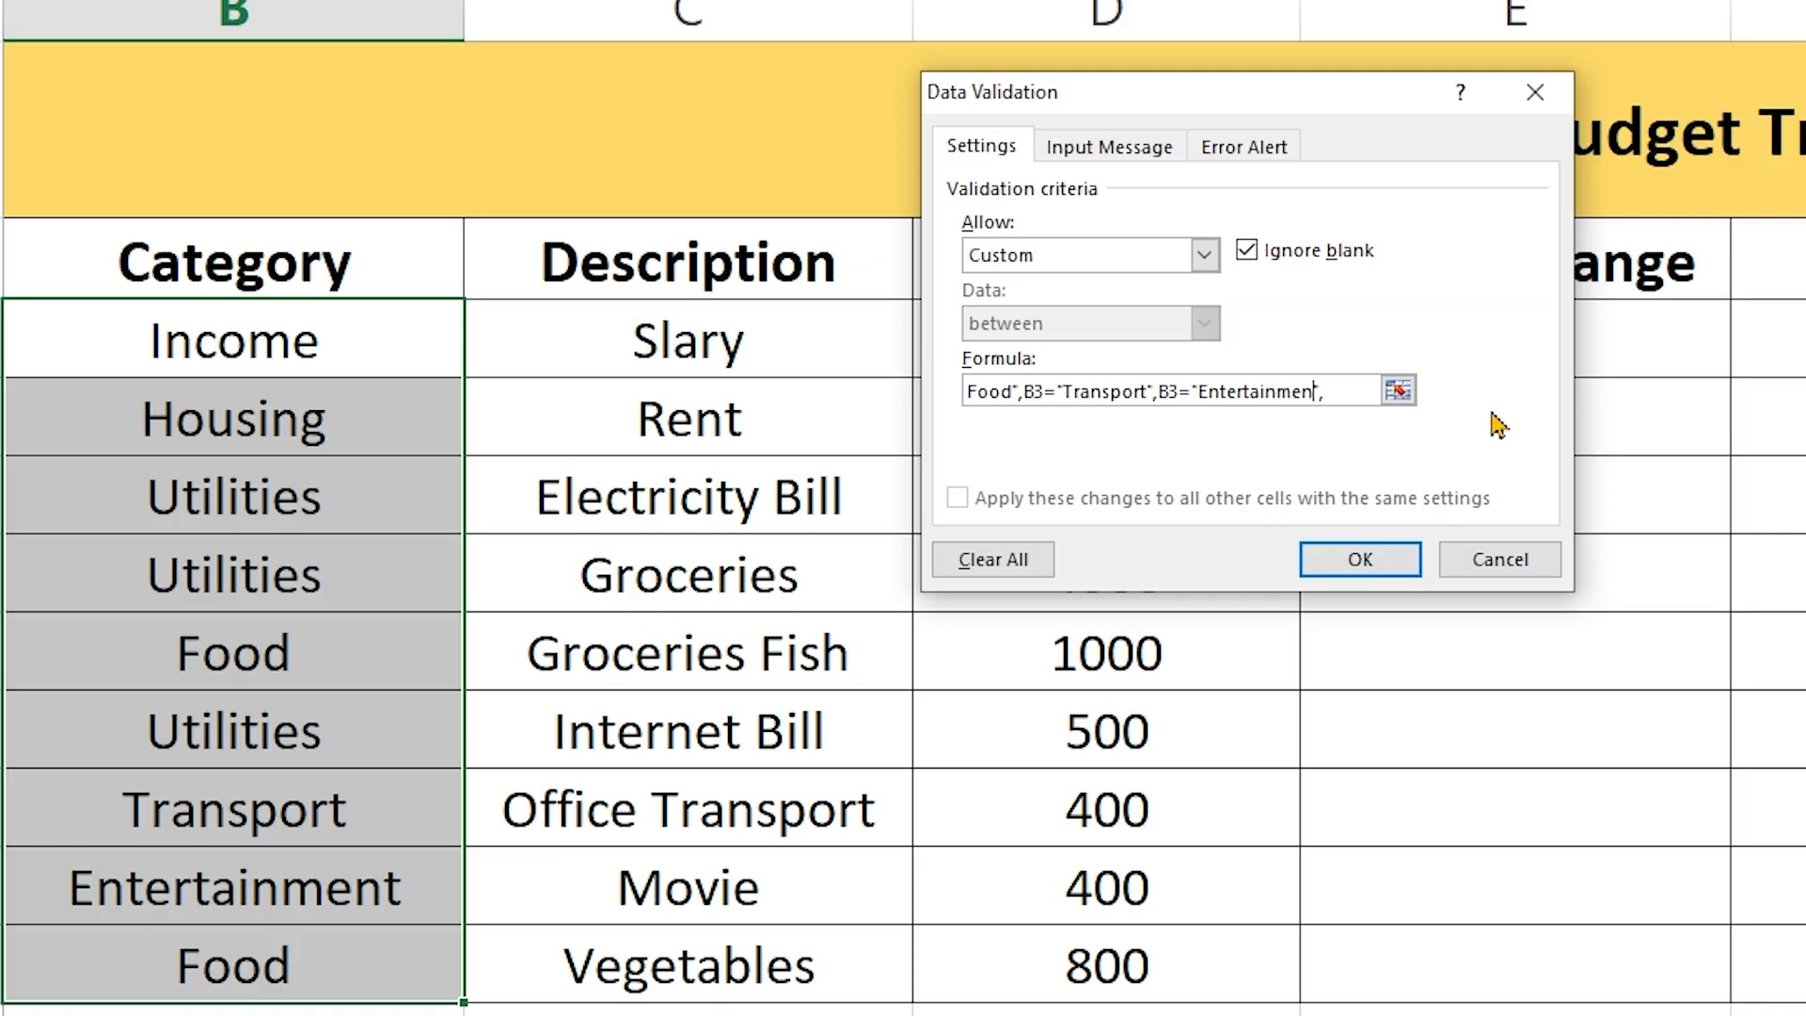
Close the OR formula after the Entertainment condition, review it from its start, and try to apply the validation rule.
{"action": "left_click", "coordinate": [1356, 400]}
{"action": "left_click_drag", "start_coordinate": [1325, 400], "coordinate": [945, 395]}
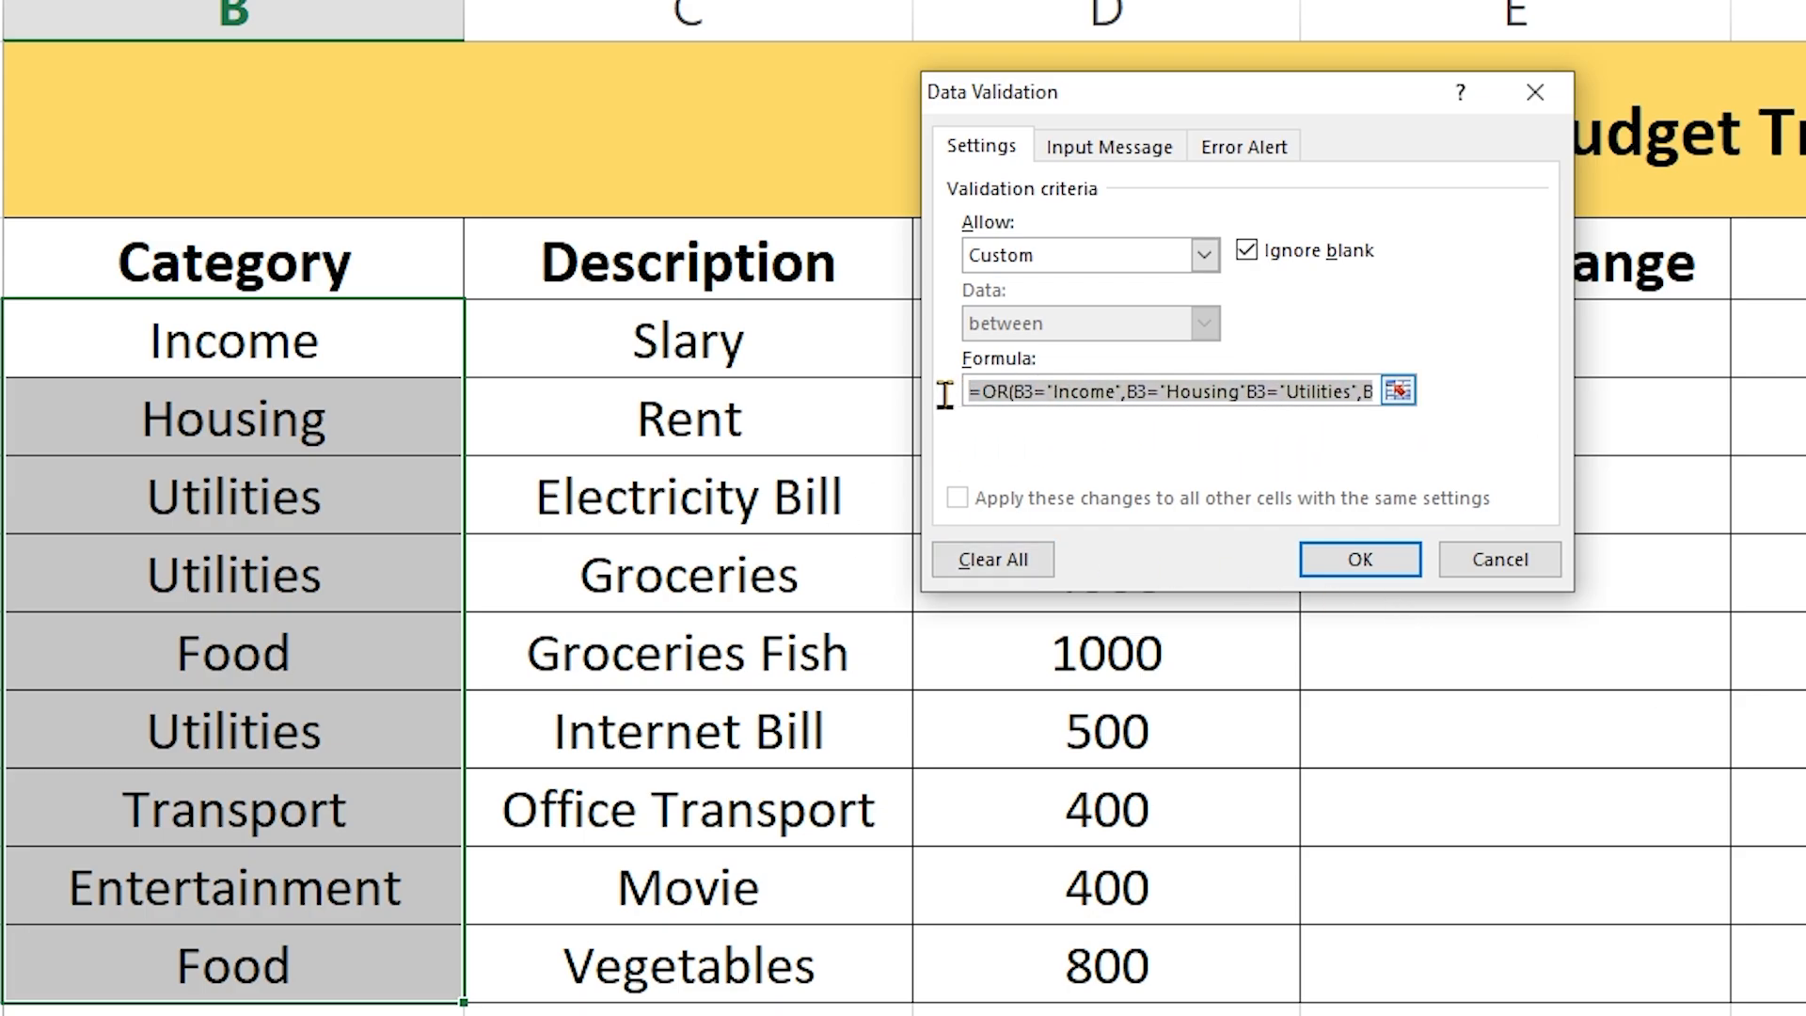
{"action": "left_click", "coordinate": [1132, 395]}
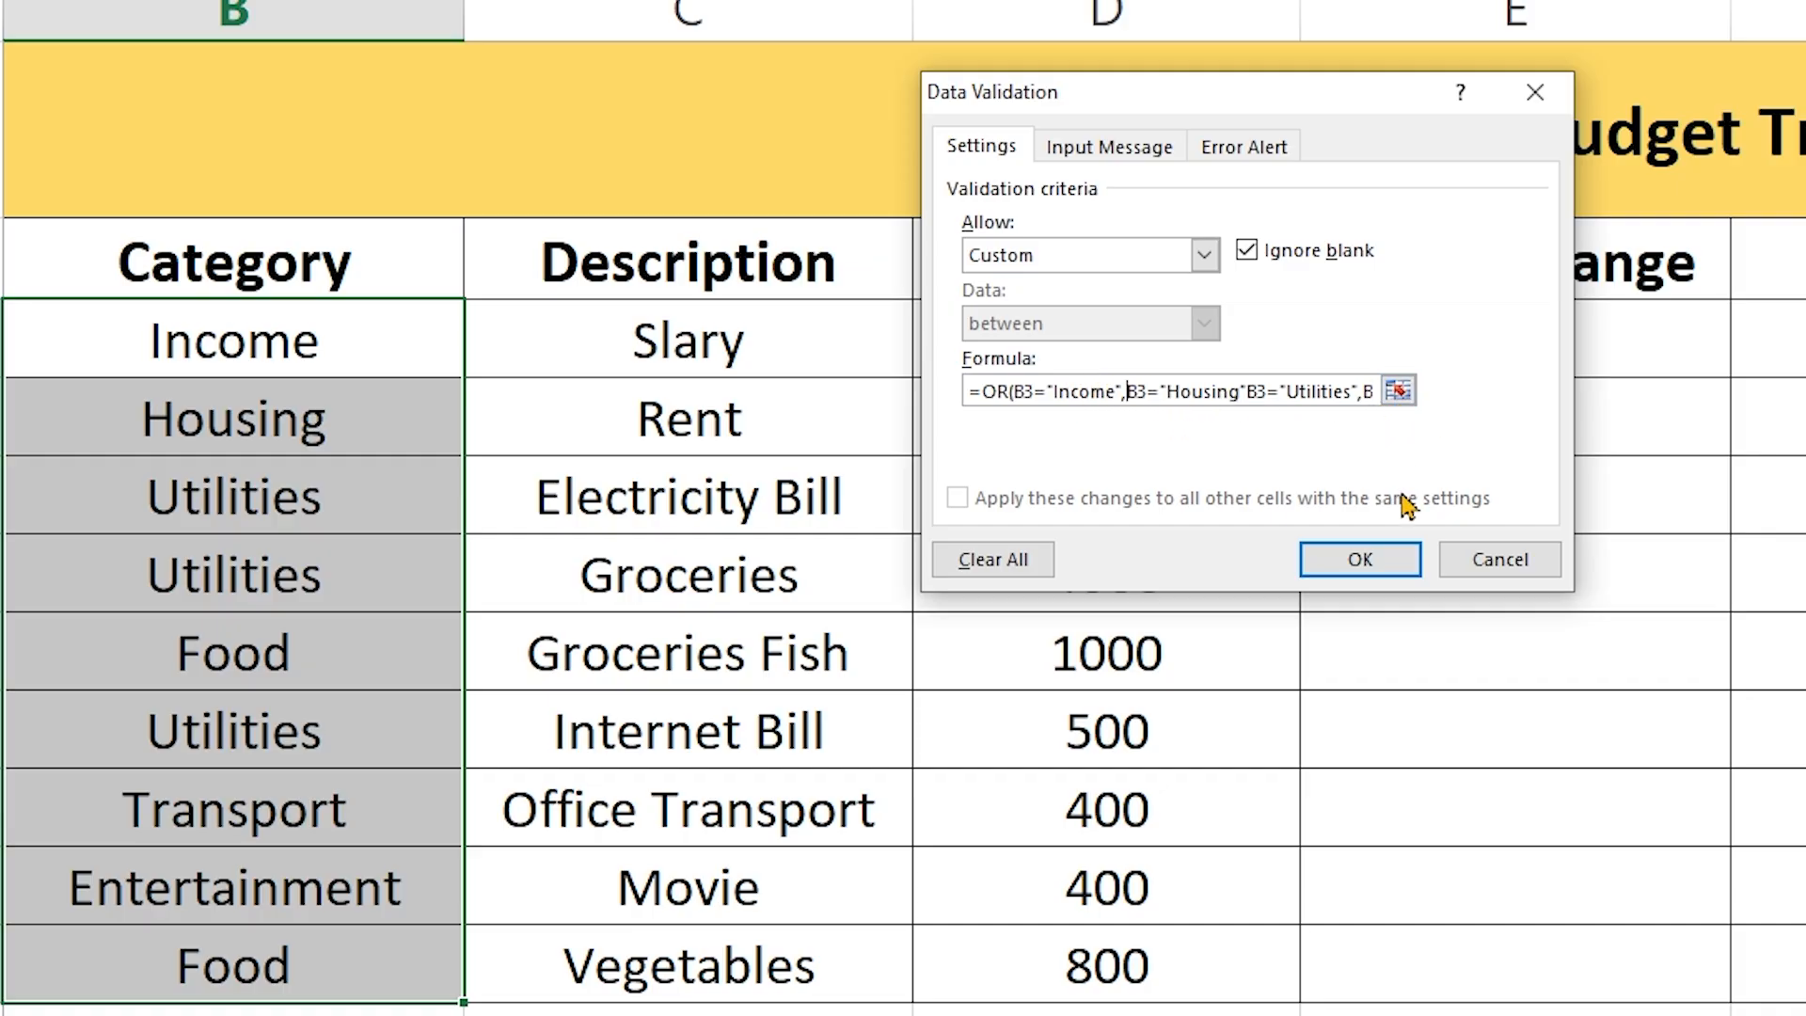
{"action": "left_click", "coordinate": [1363, 562]}
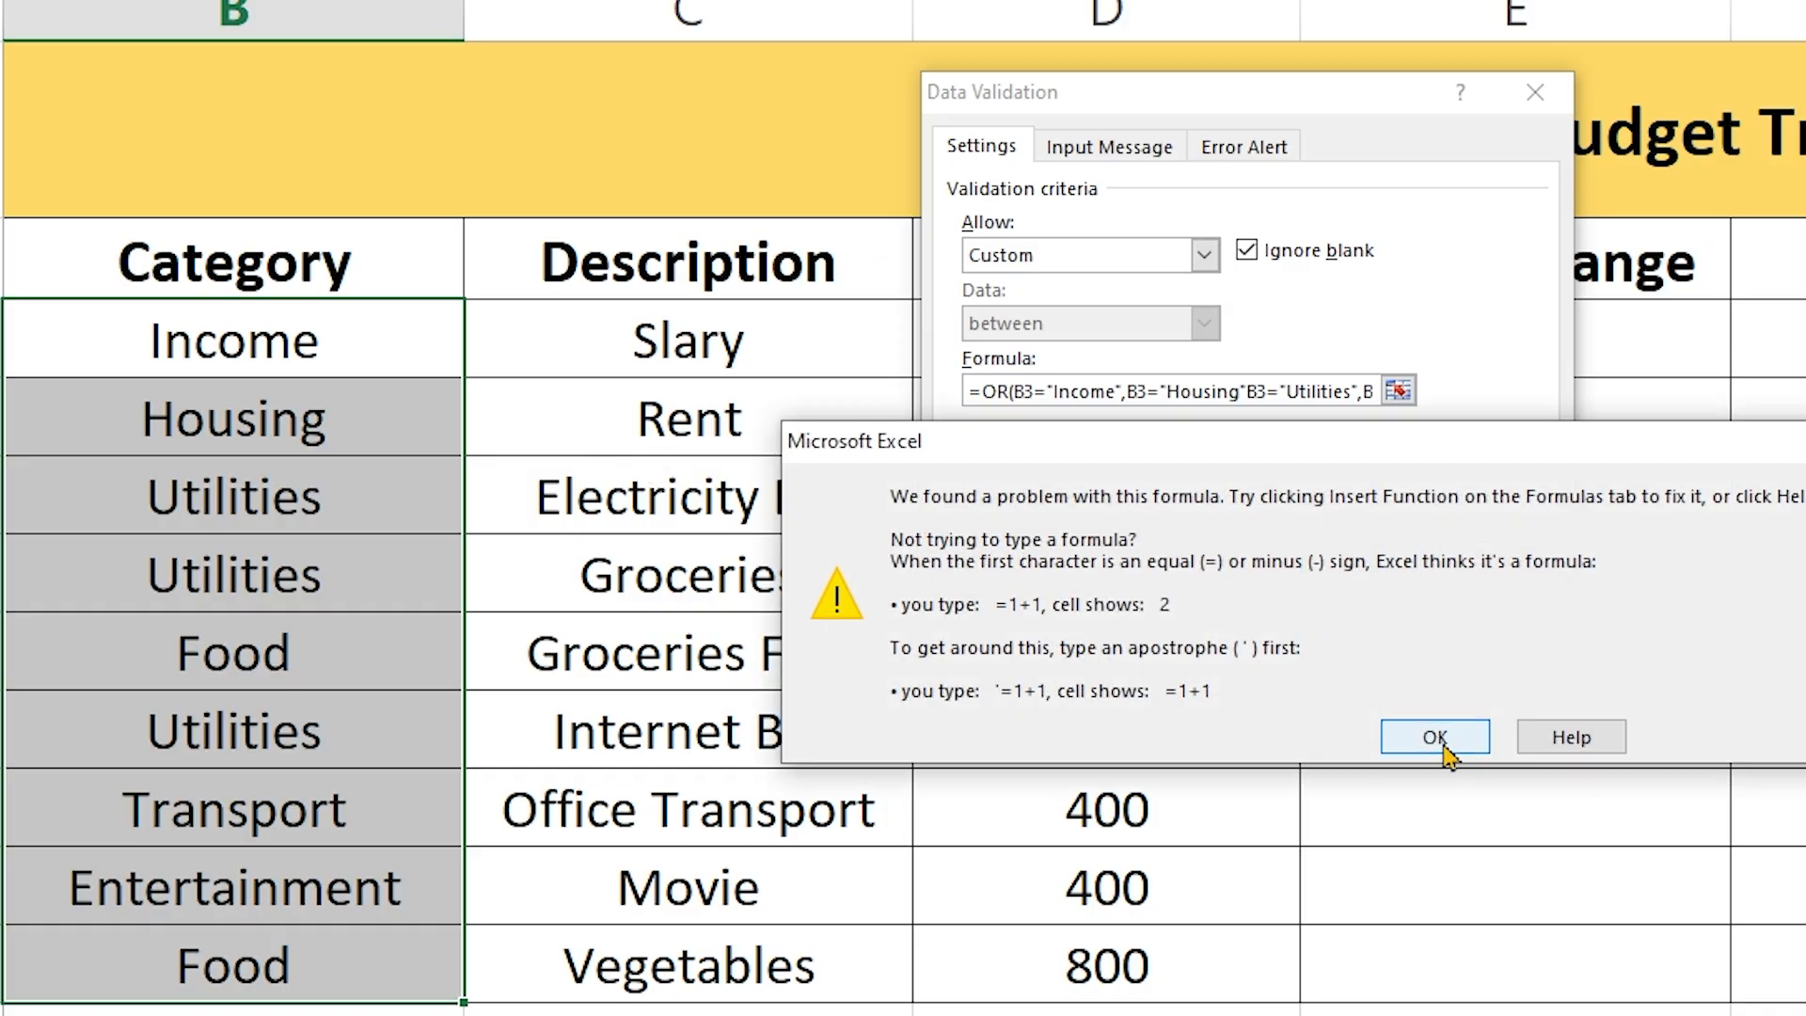
Insert the missing comma between the Housing and Utilities conditions and apply the custom validation rule.
{"action": "left_click", "coordinate": [1435, 737]}
{"action": "left_click", "coordinate": [1179, 391]}
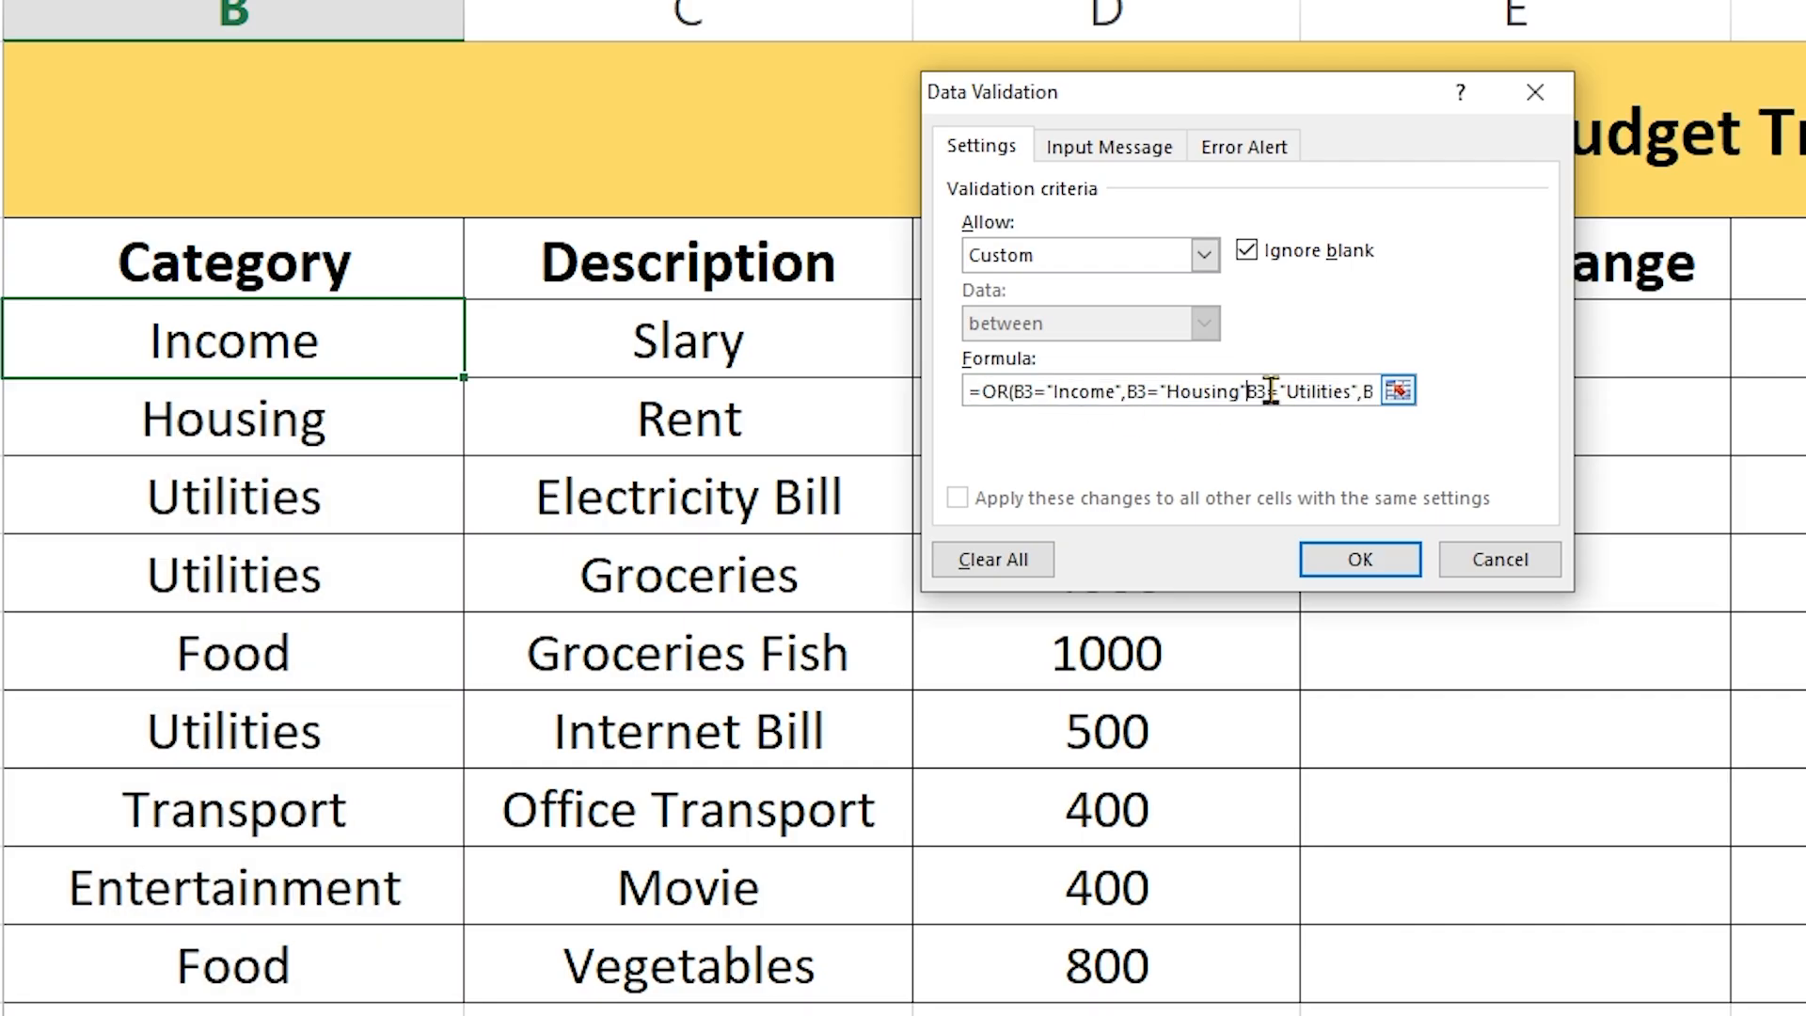
{"action": "type", "text": ","}
{"action": "left_click_drag", "start_coordinate": [1328, 389], "coordinate": [1394, 391]}
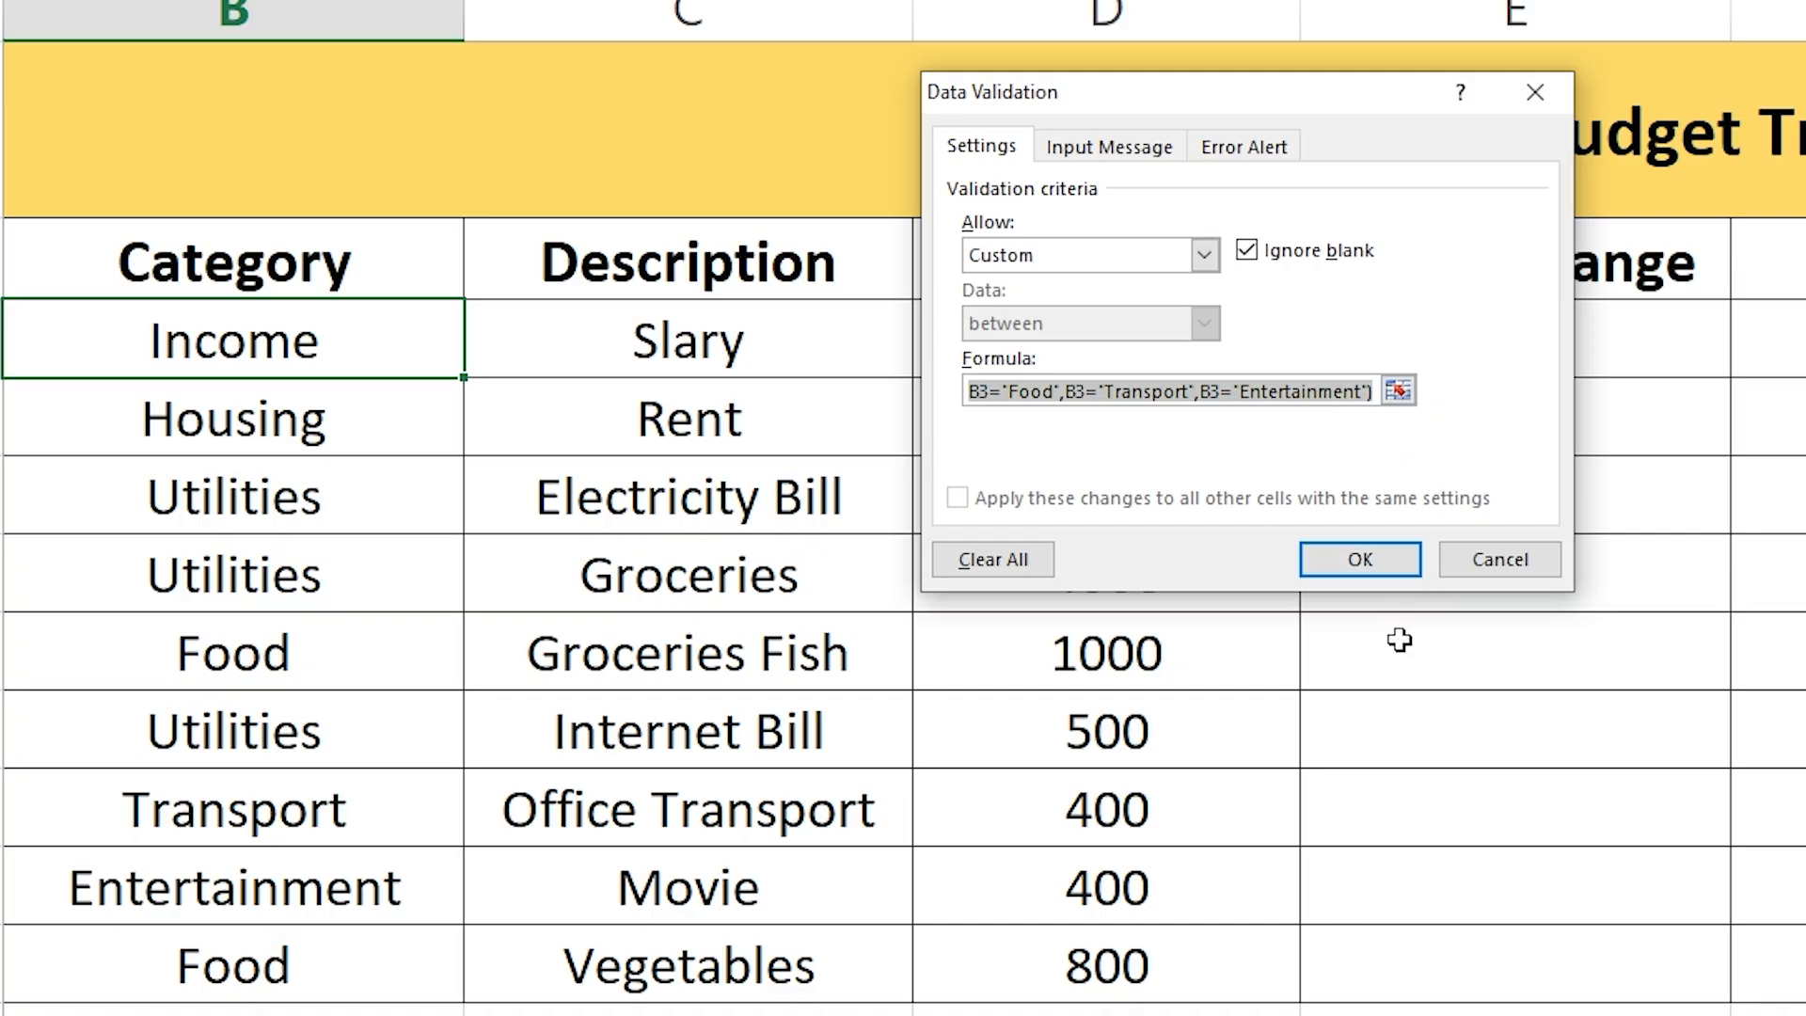
{"action": "left_click", "coordinate": [1363, 569]}
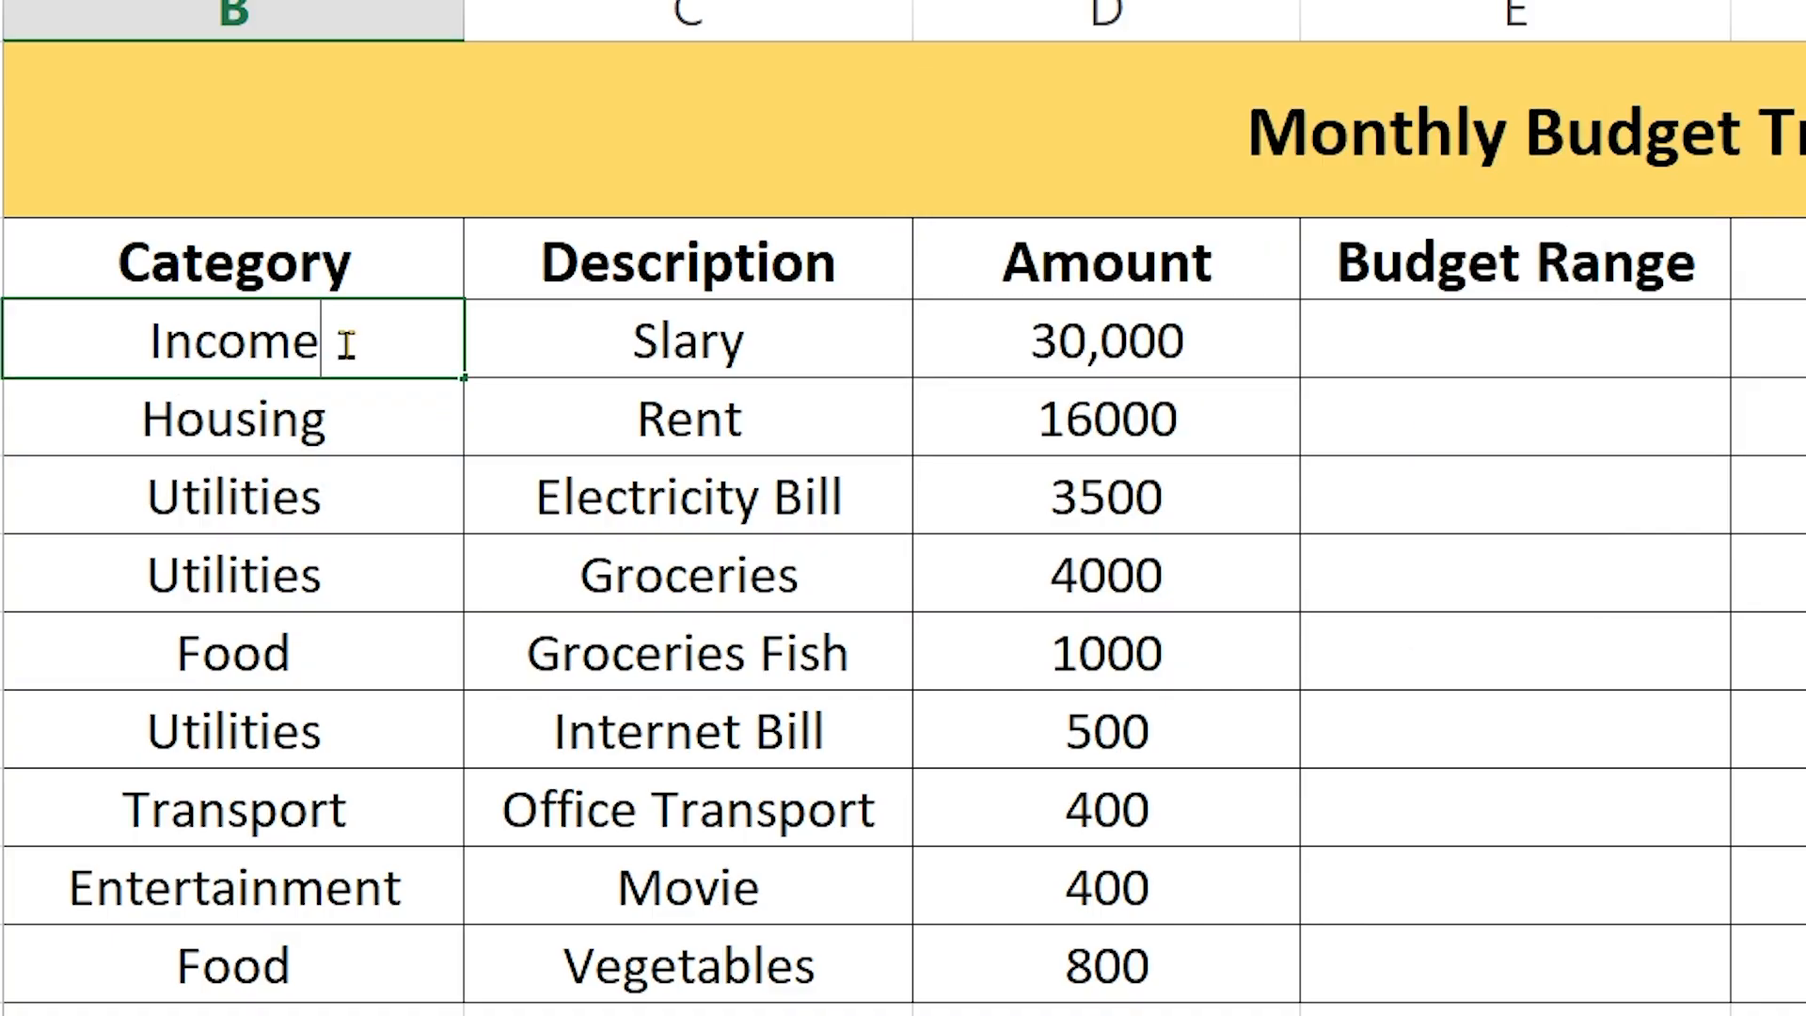
Test the Category validation by trying to replace Income in B3 with Rice, and cancel the entry.
{"action": "key", "text": "BackSpace"}
{"action": "key", "text": "BackSpace"}
{"action": "key", "text": "BackSpace"}
{"action": "key", "text": "BackSpace"}
{"action": "key", "text": "BackSpace"}
{"action": "key", "text": "BackSpace"}
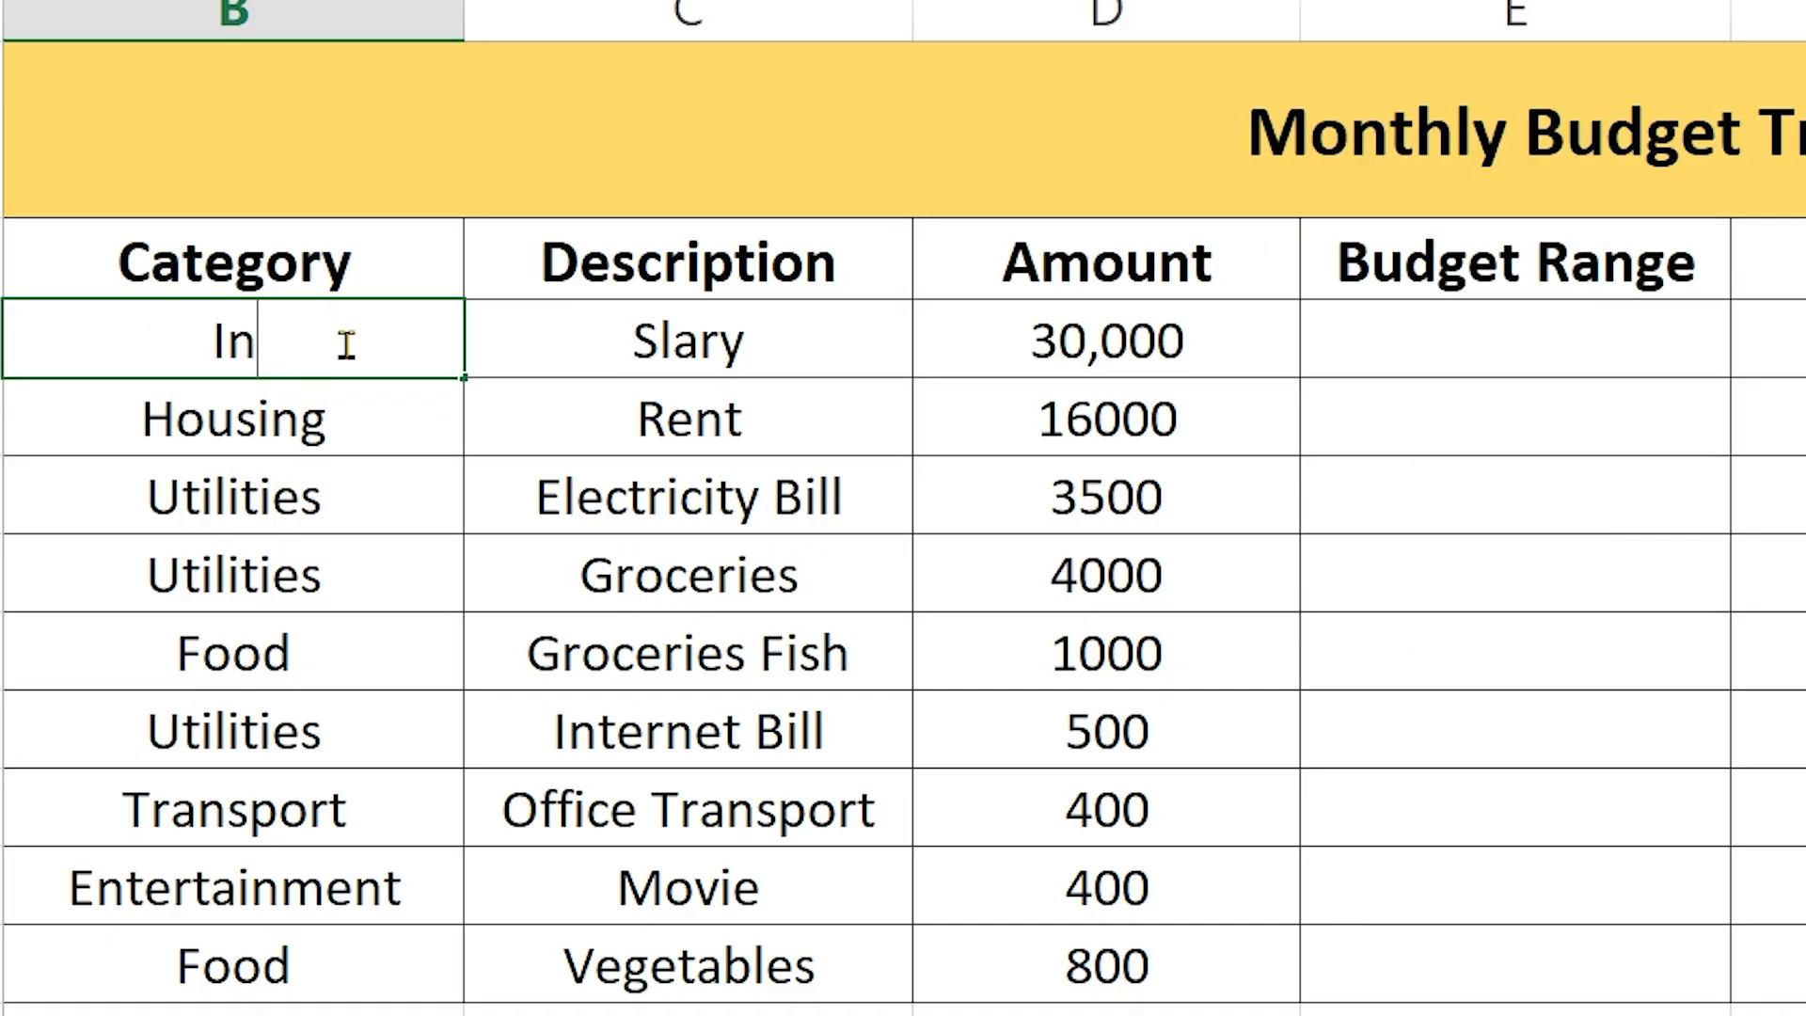
{"action": "type", "text": "Rice"}
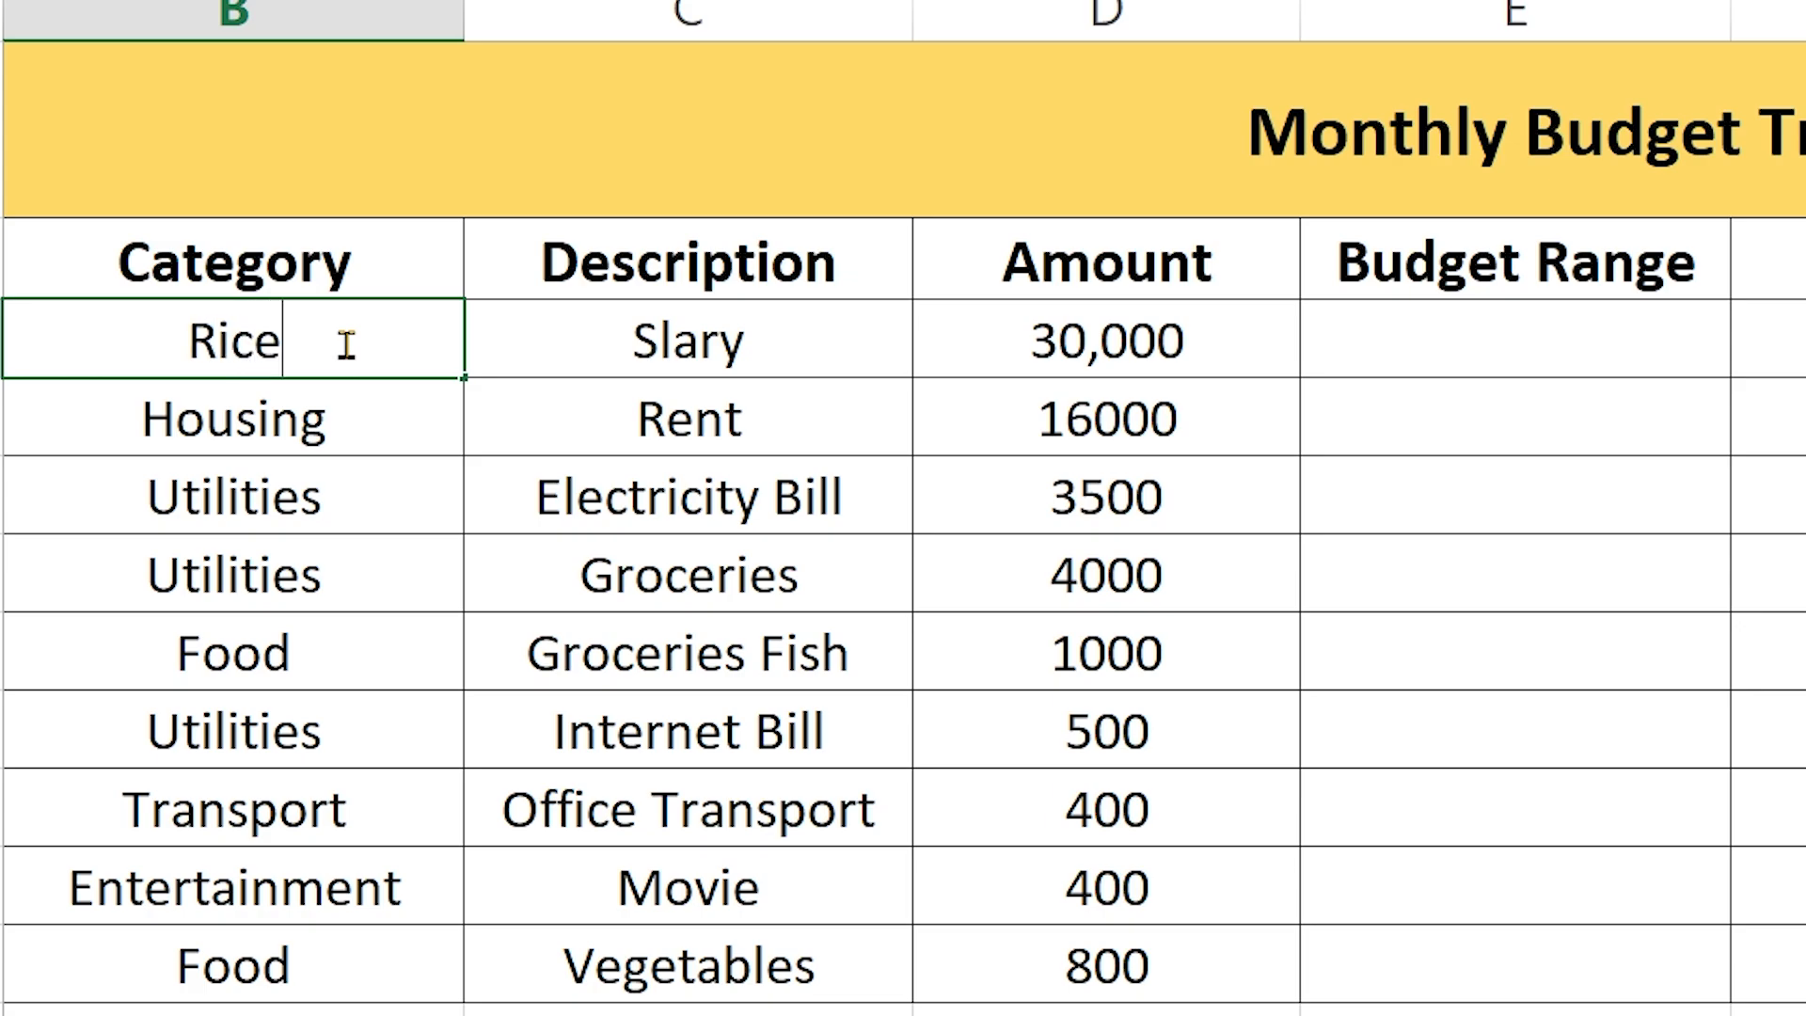
{"action": "key", "text": "Return"}
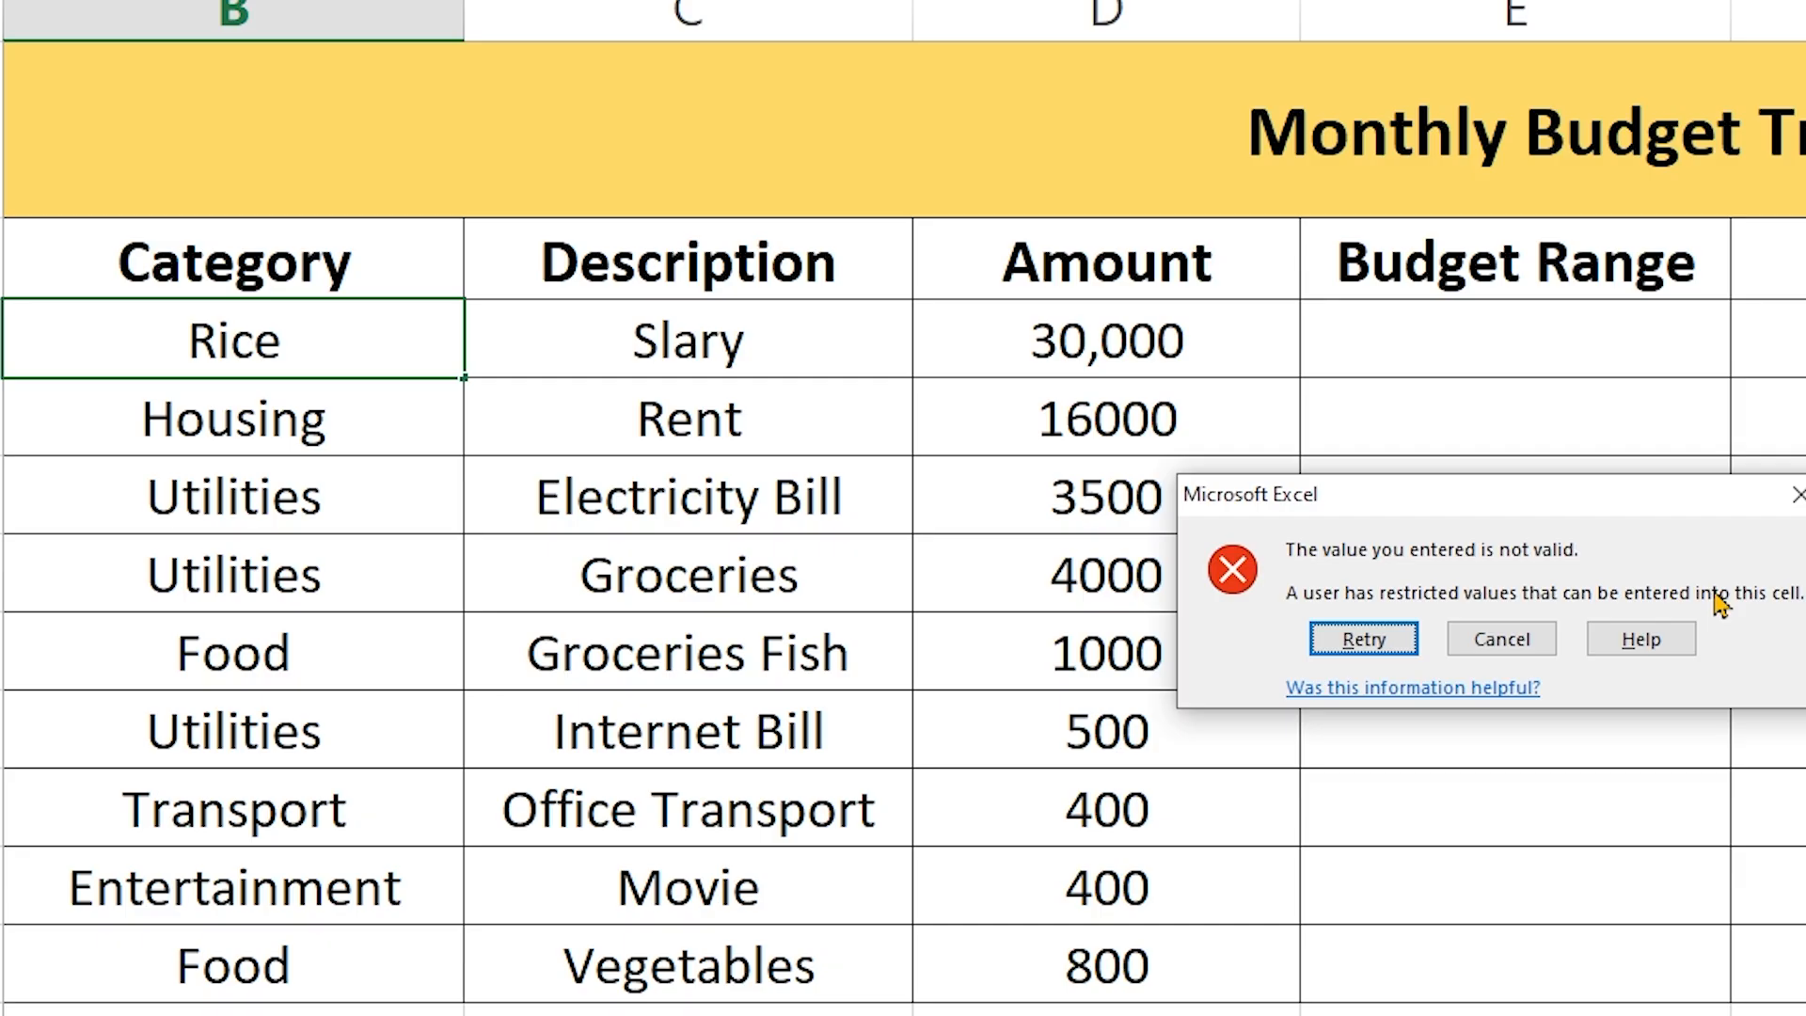
{"action": "left_click", "coordinate": [1797, 495]}
Test the Category validation on the Groceries Fish row by trying to enter Fish, and cancel the entry.
{"action": "left_click", "coordinate": [382, 436]}
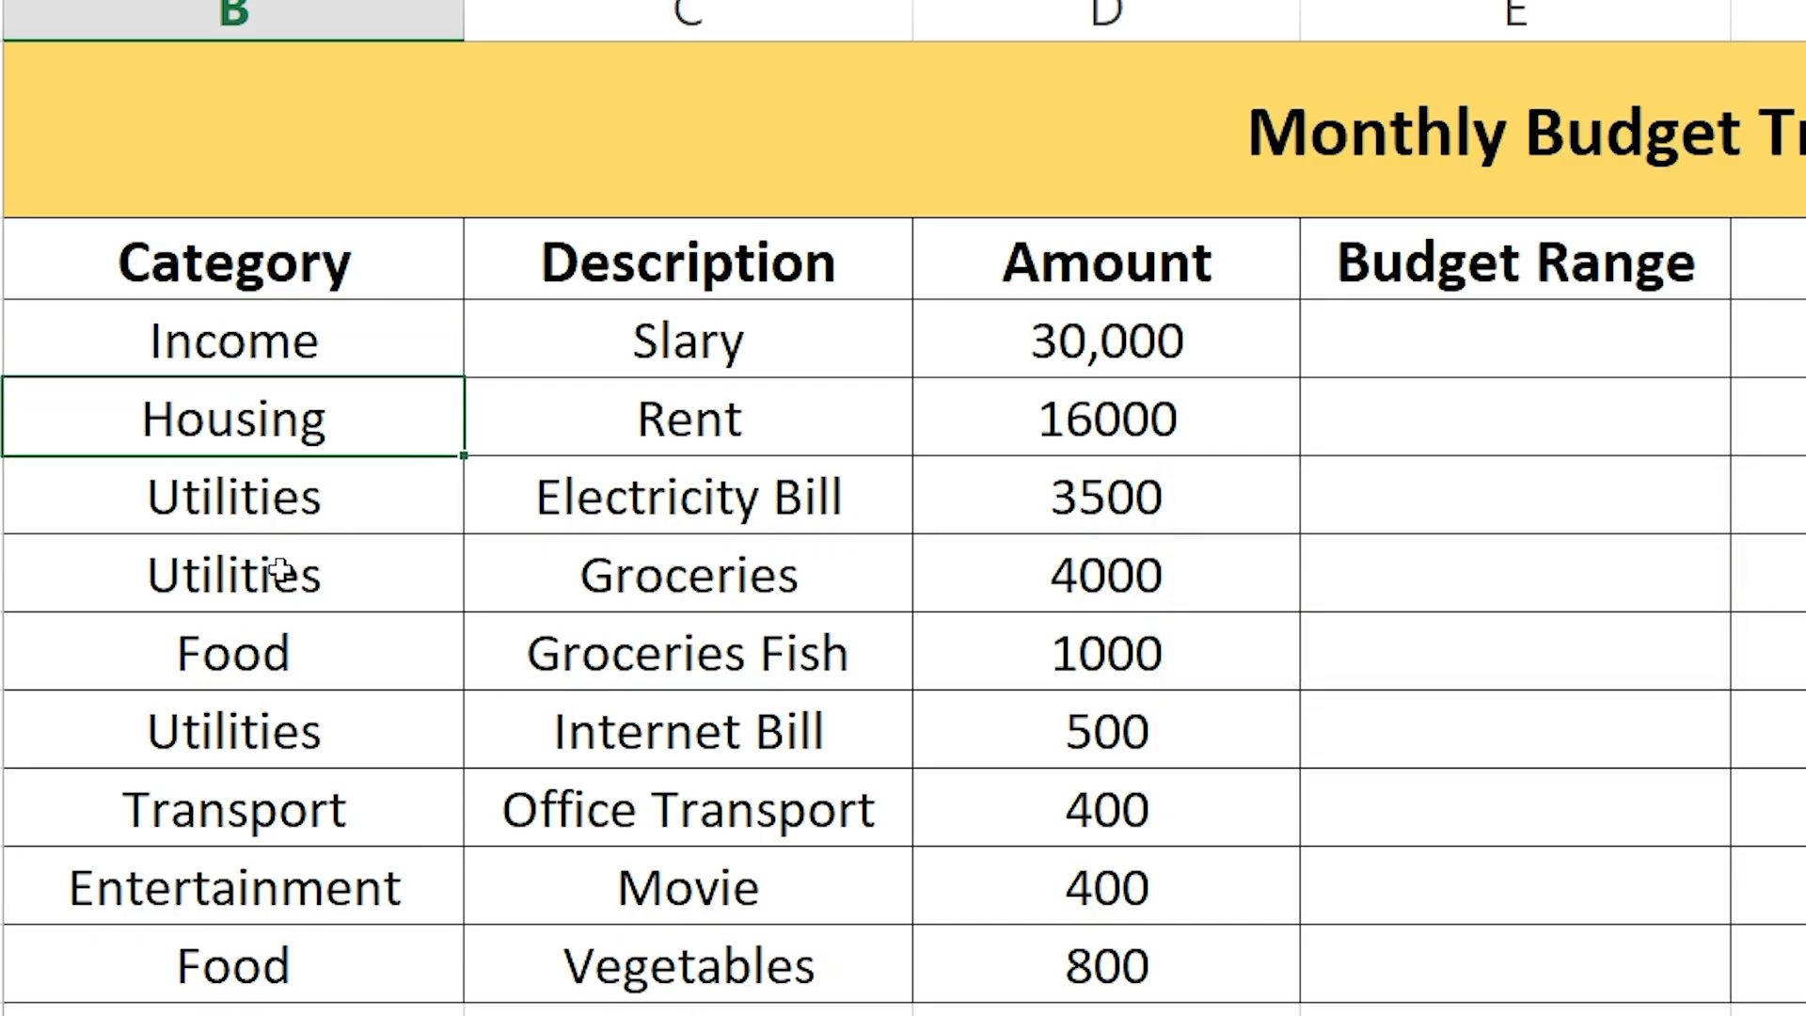
{"action": "left_click", "coordinate": [273, 573]}
{"action": "left_click", "coordinate": [317, 672]}
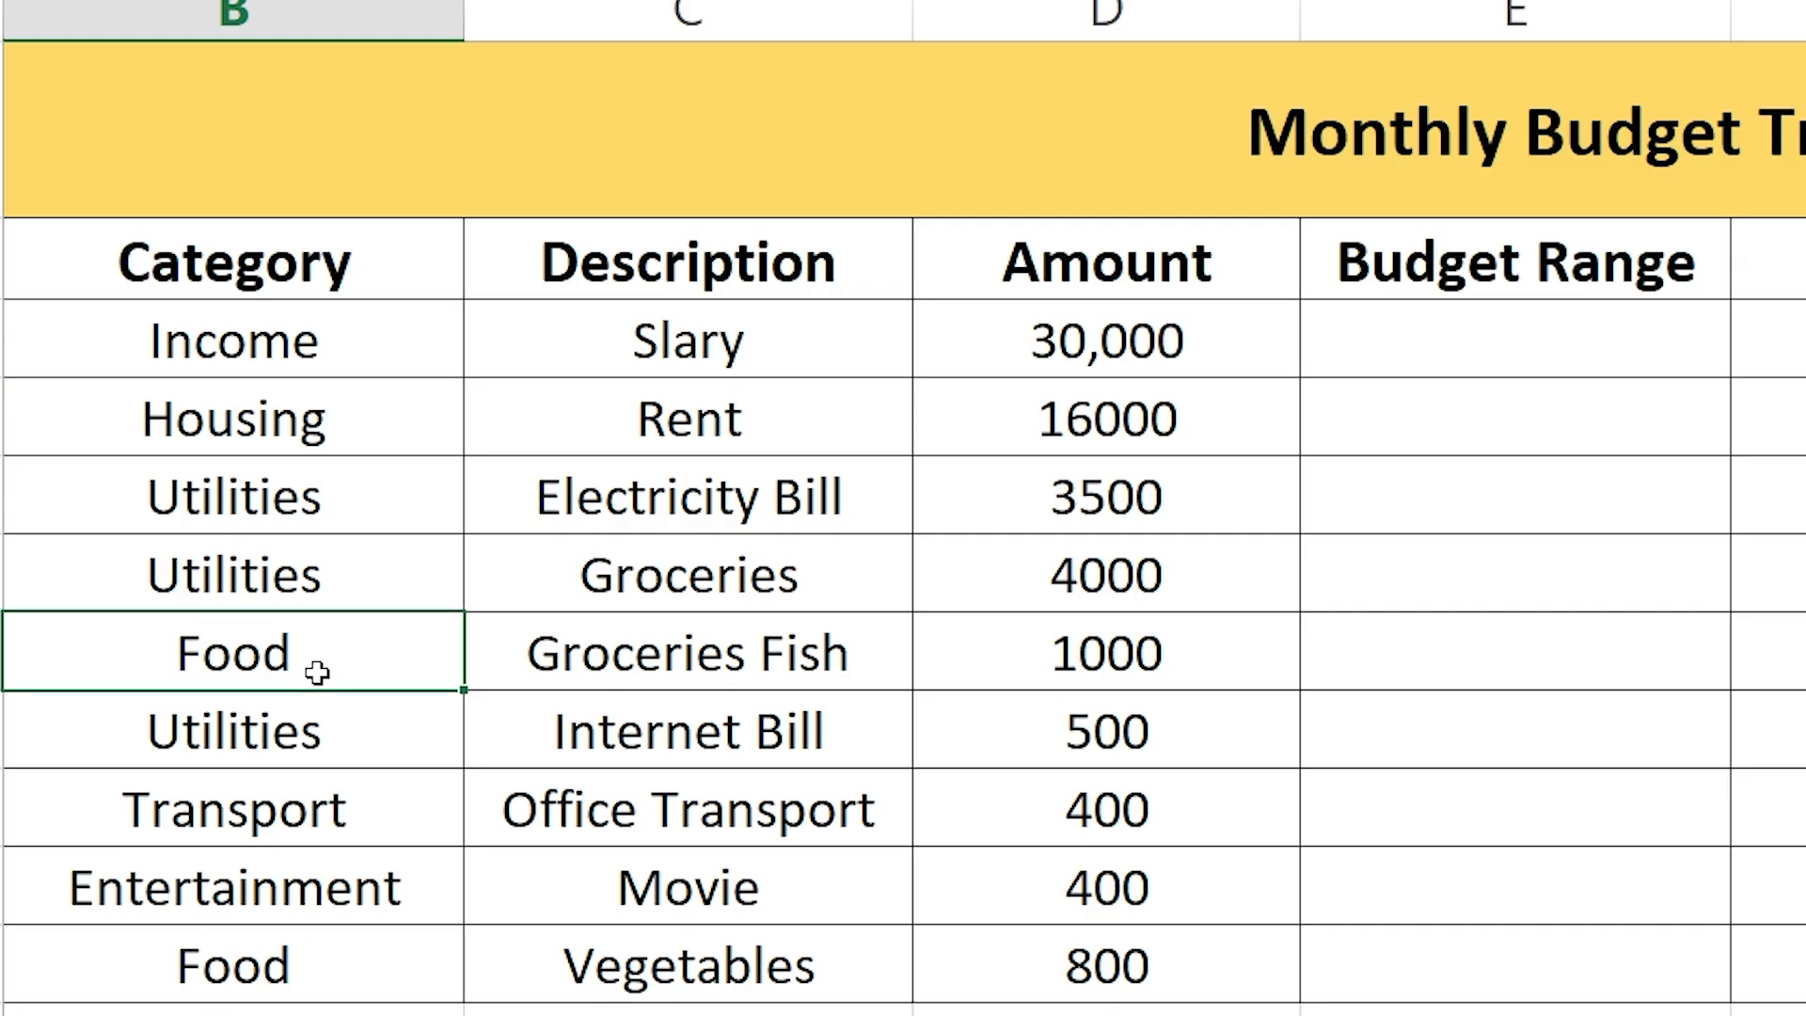
{"action": "type", "text": "Fish"}
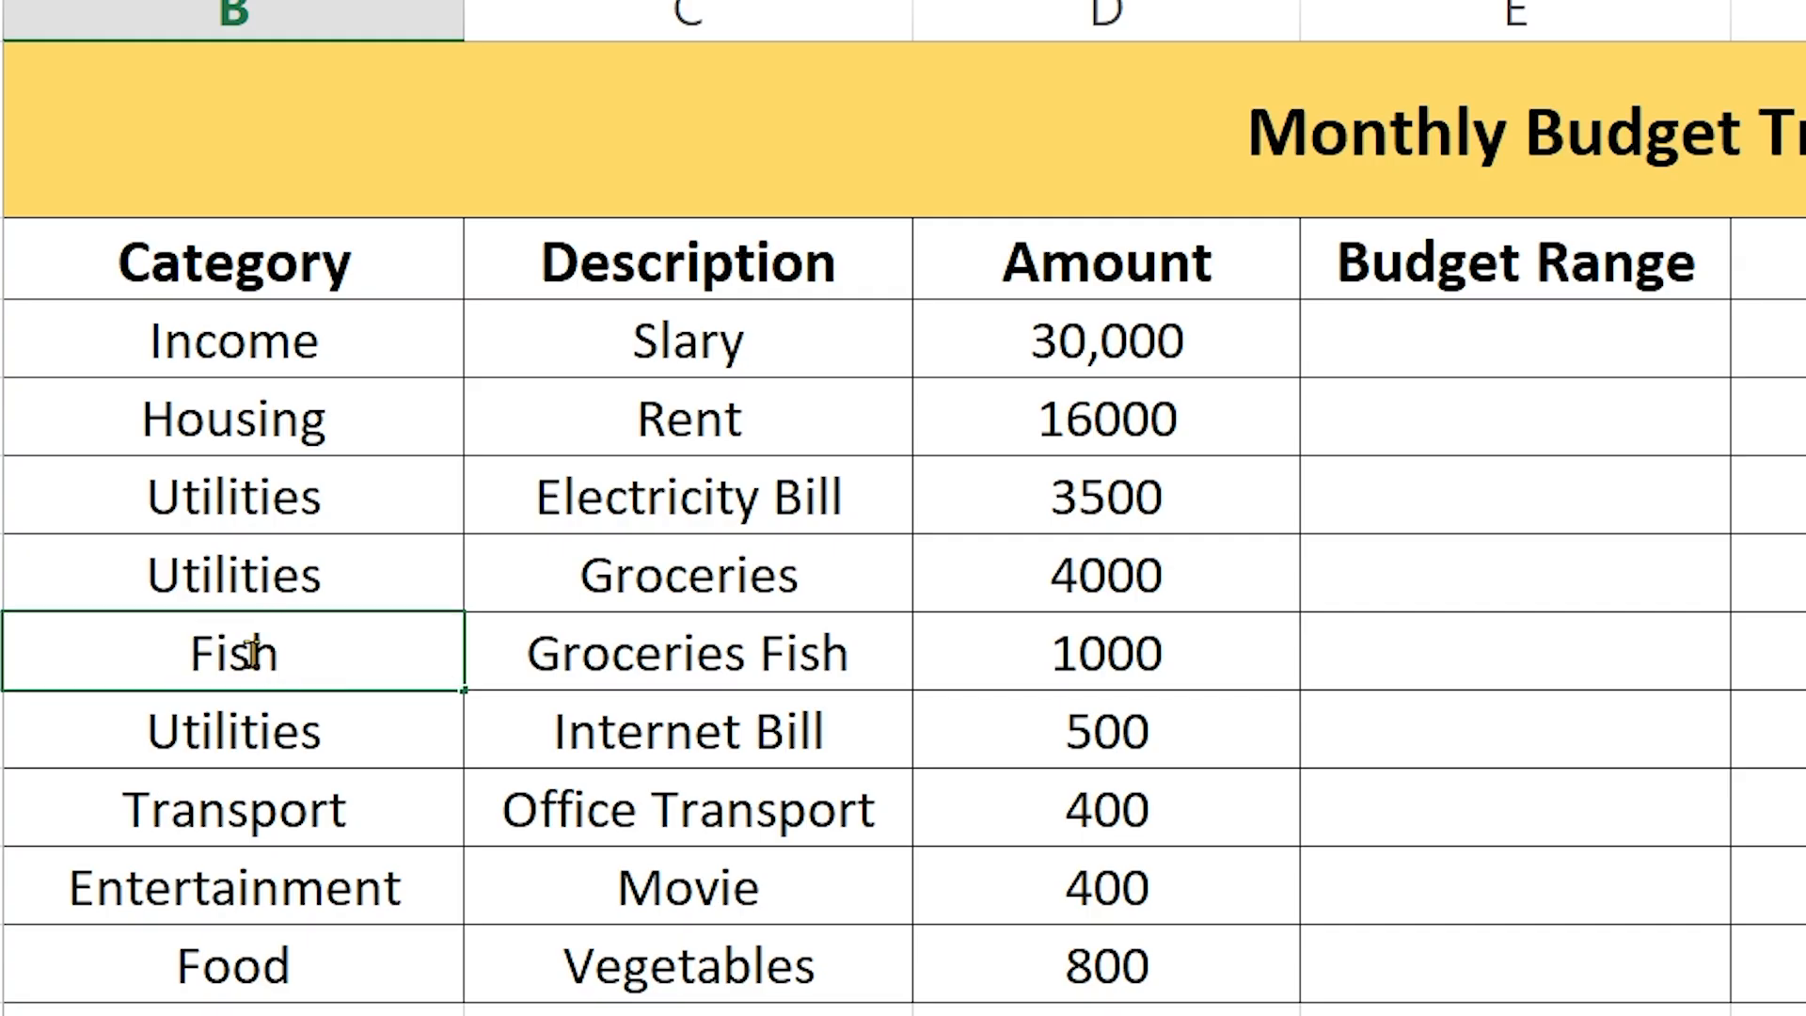
{"action": "key", "text": "Return"}
{"action": "left_click", "coordinate": [1794, 494]}
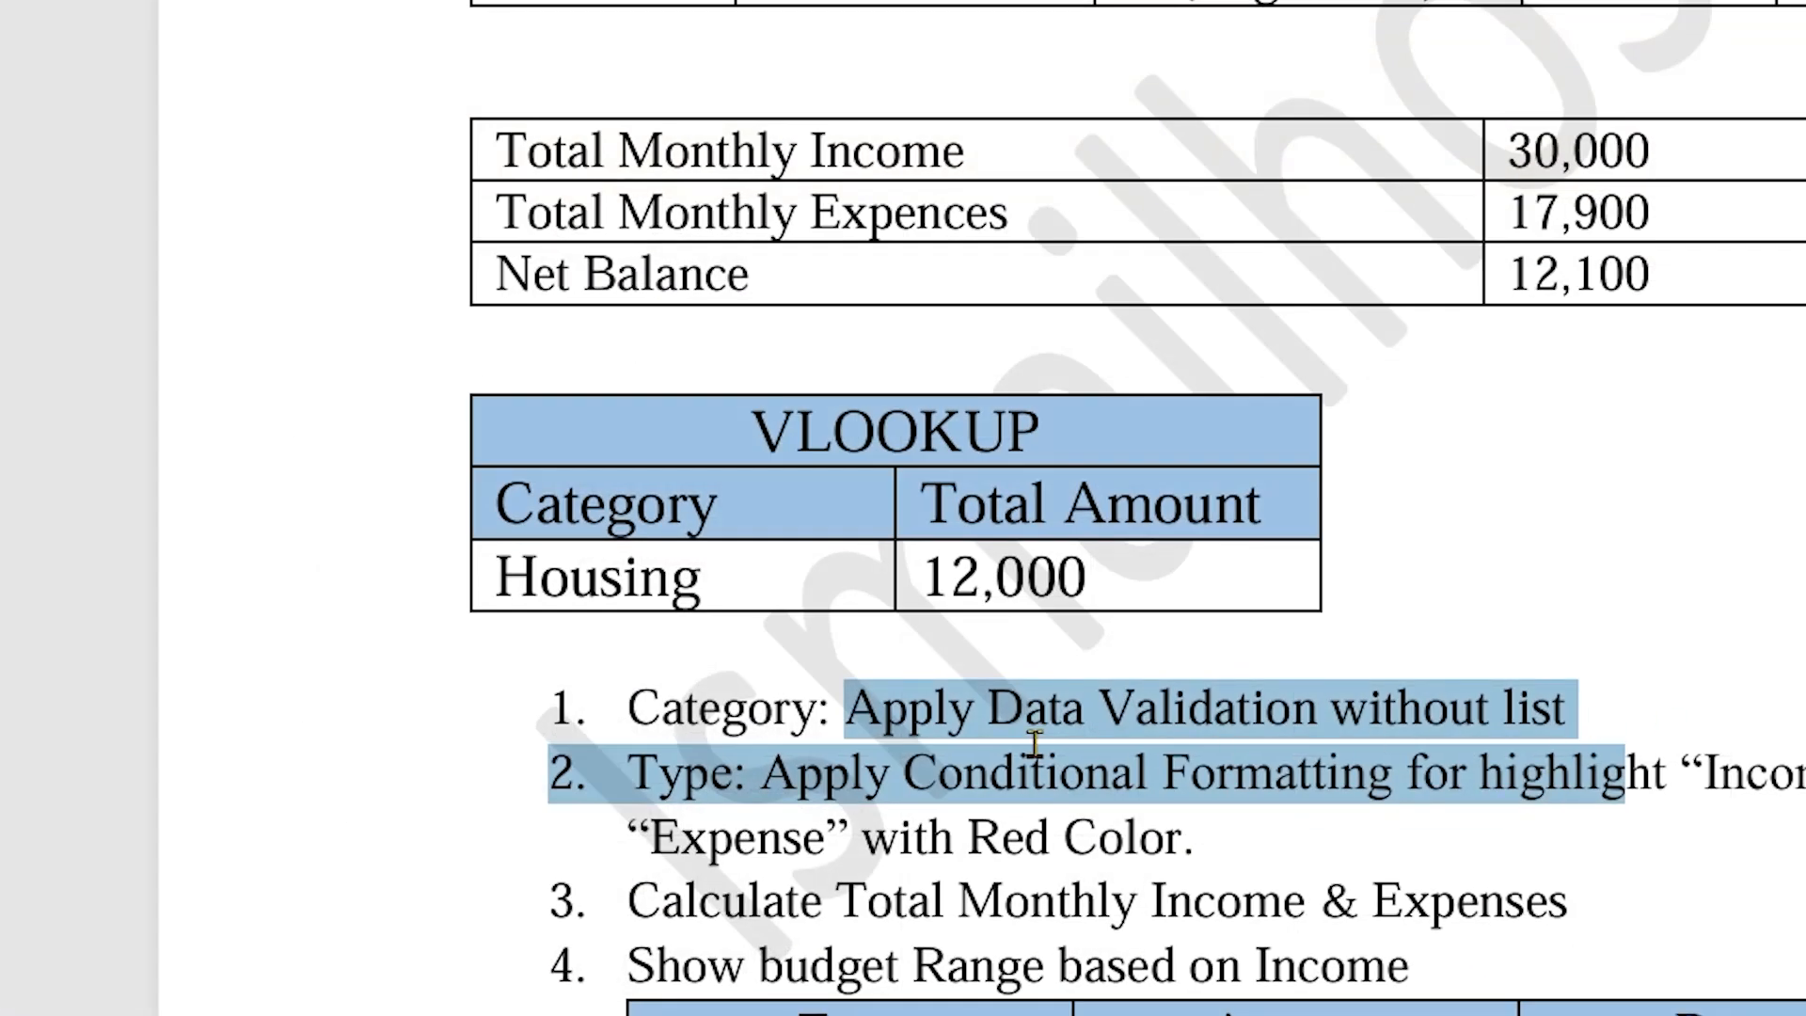
In the assignment document, review the first task and read the second, on Conditional Formatting for the Type column.
{"action": "left_click", "coordinate": [865, 724]}
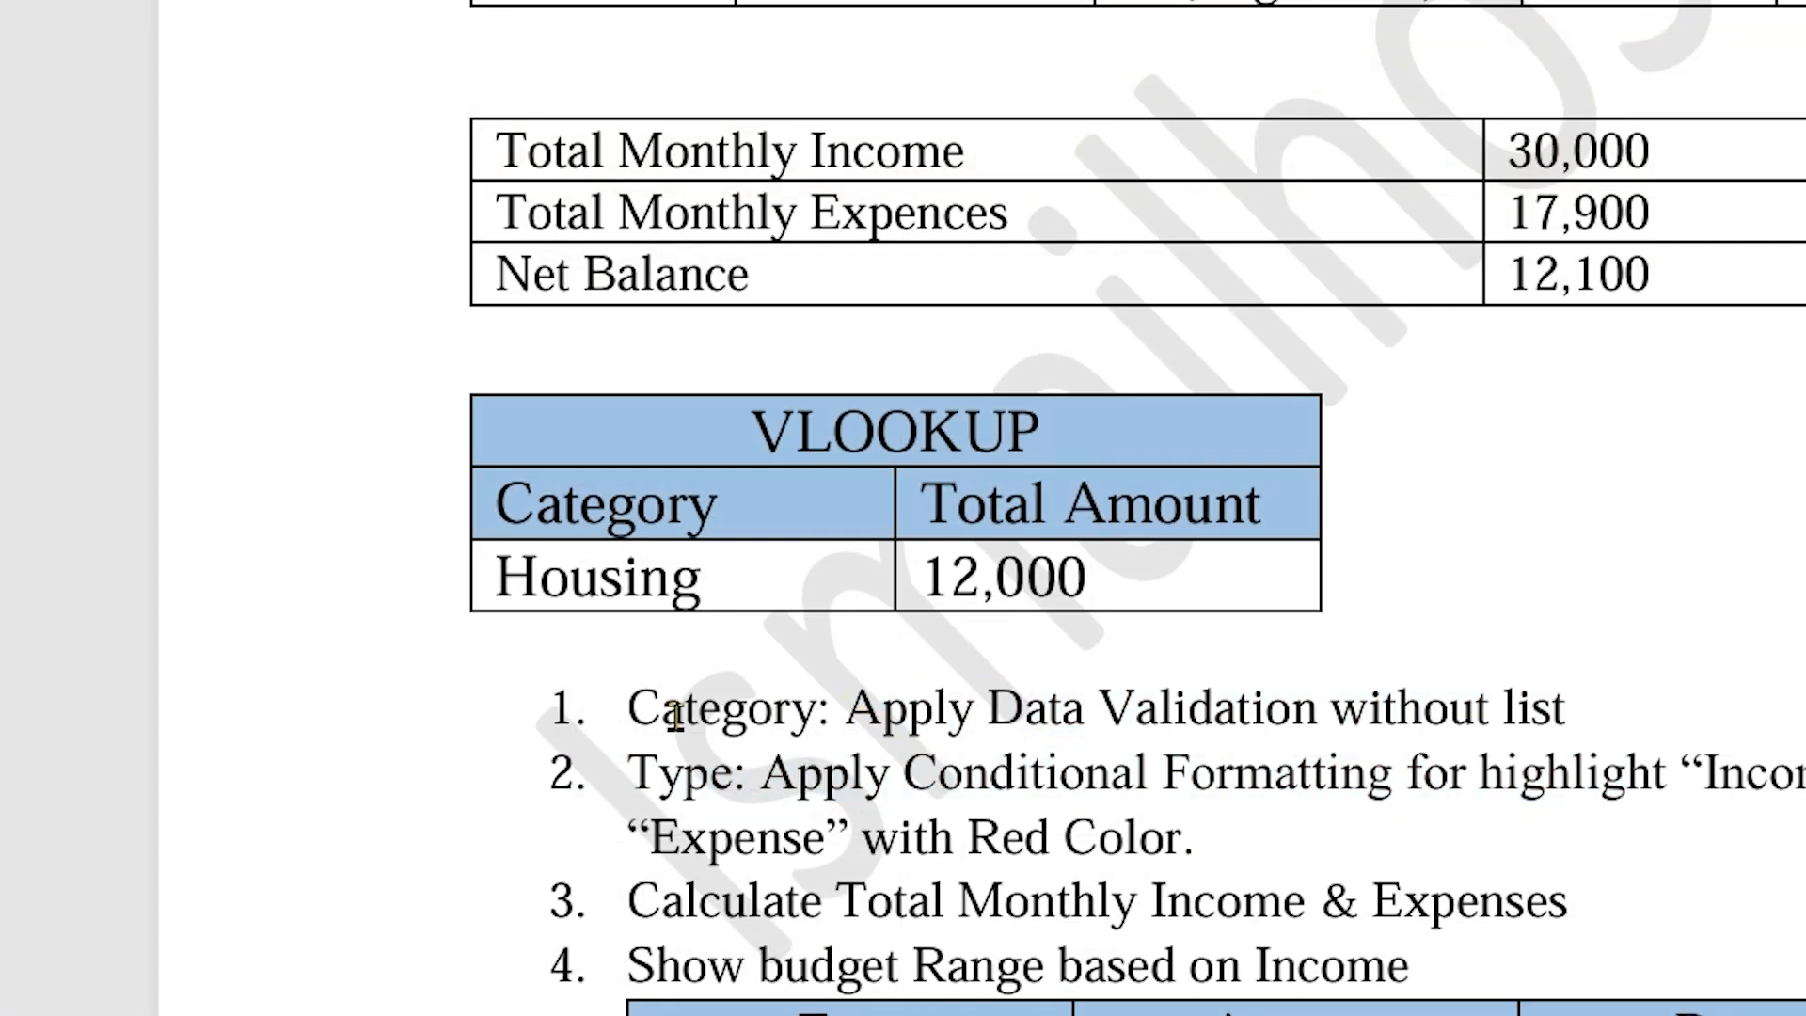
{"action": "left_click_drag", "start_coordinate": [628, 715], "coordinate": [1615, 711]}
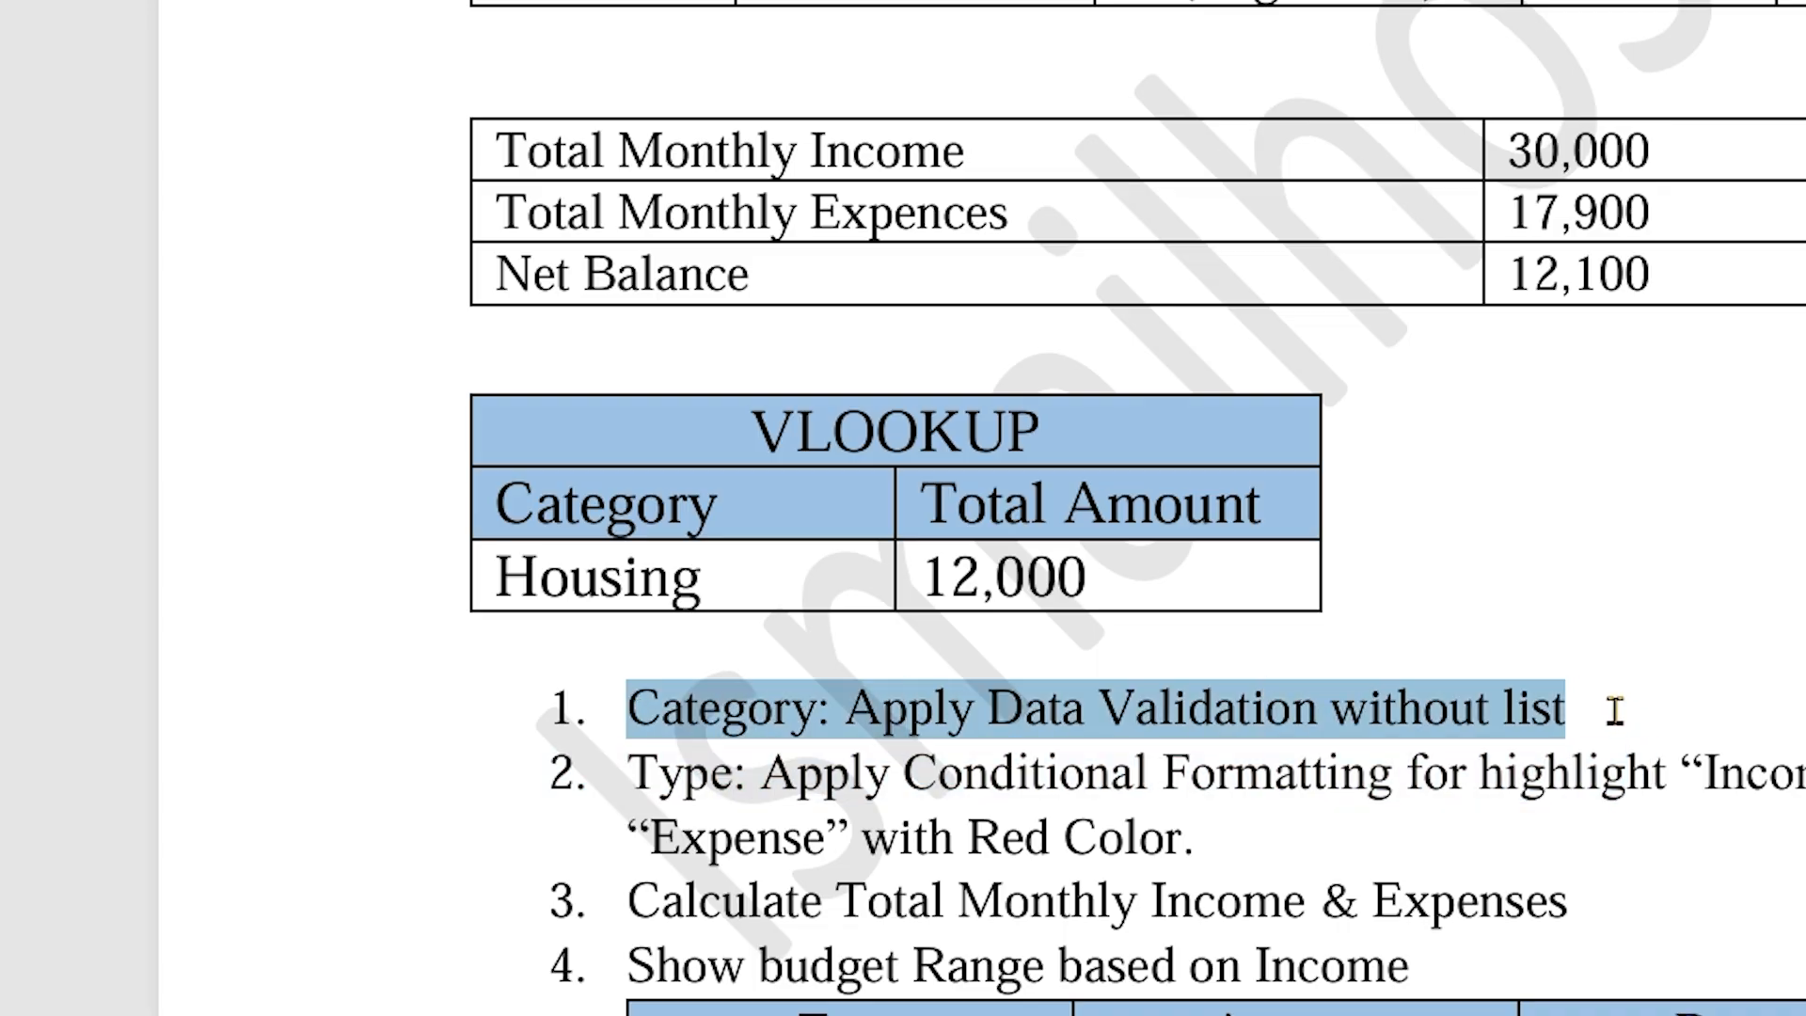
{"action": "left_click", "coordinate": [795, 779]}
{"action": "left_click_drag", "start_coordinate": [762, 776], "coordinate": [1119, 768]}
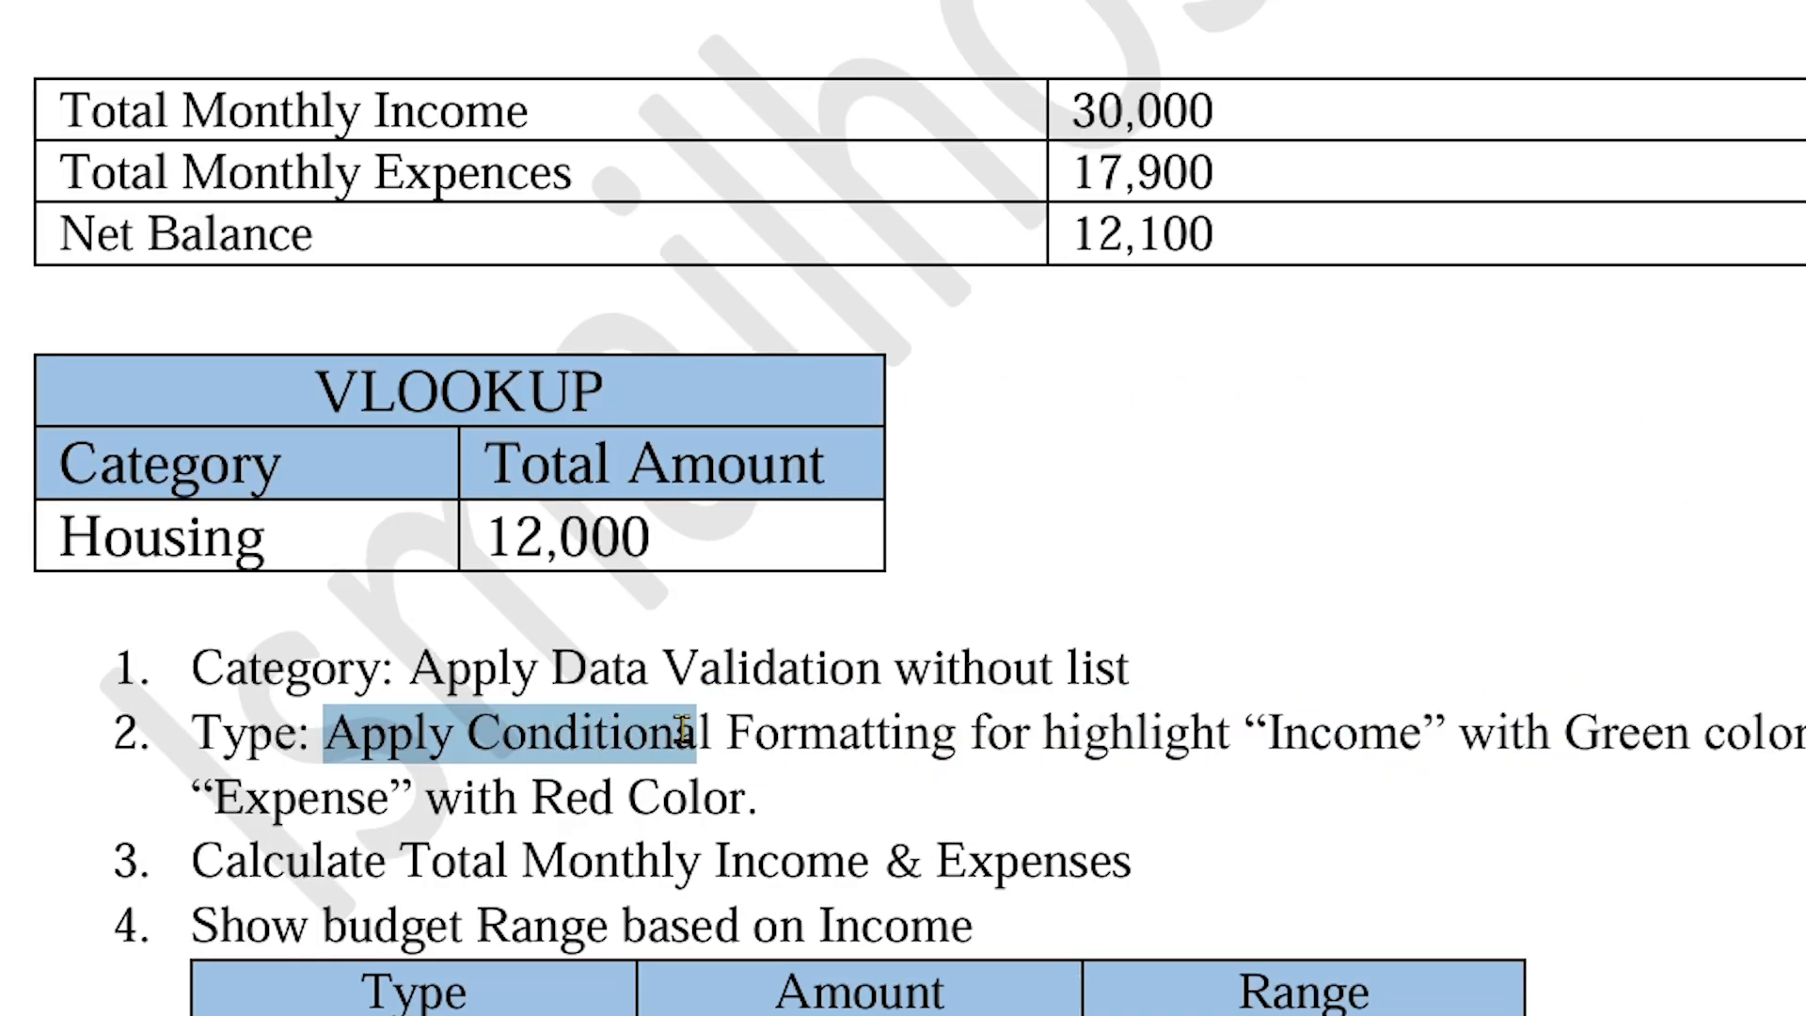
{"action": "left_click_drag", "start_coordinate": [683, 732], "coordinate": [1375, 745]}
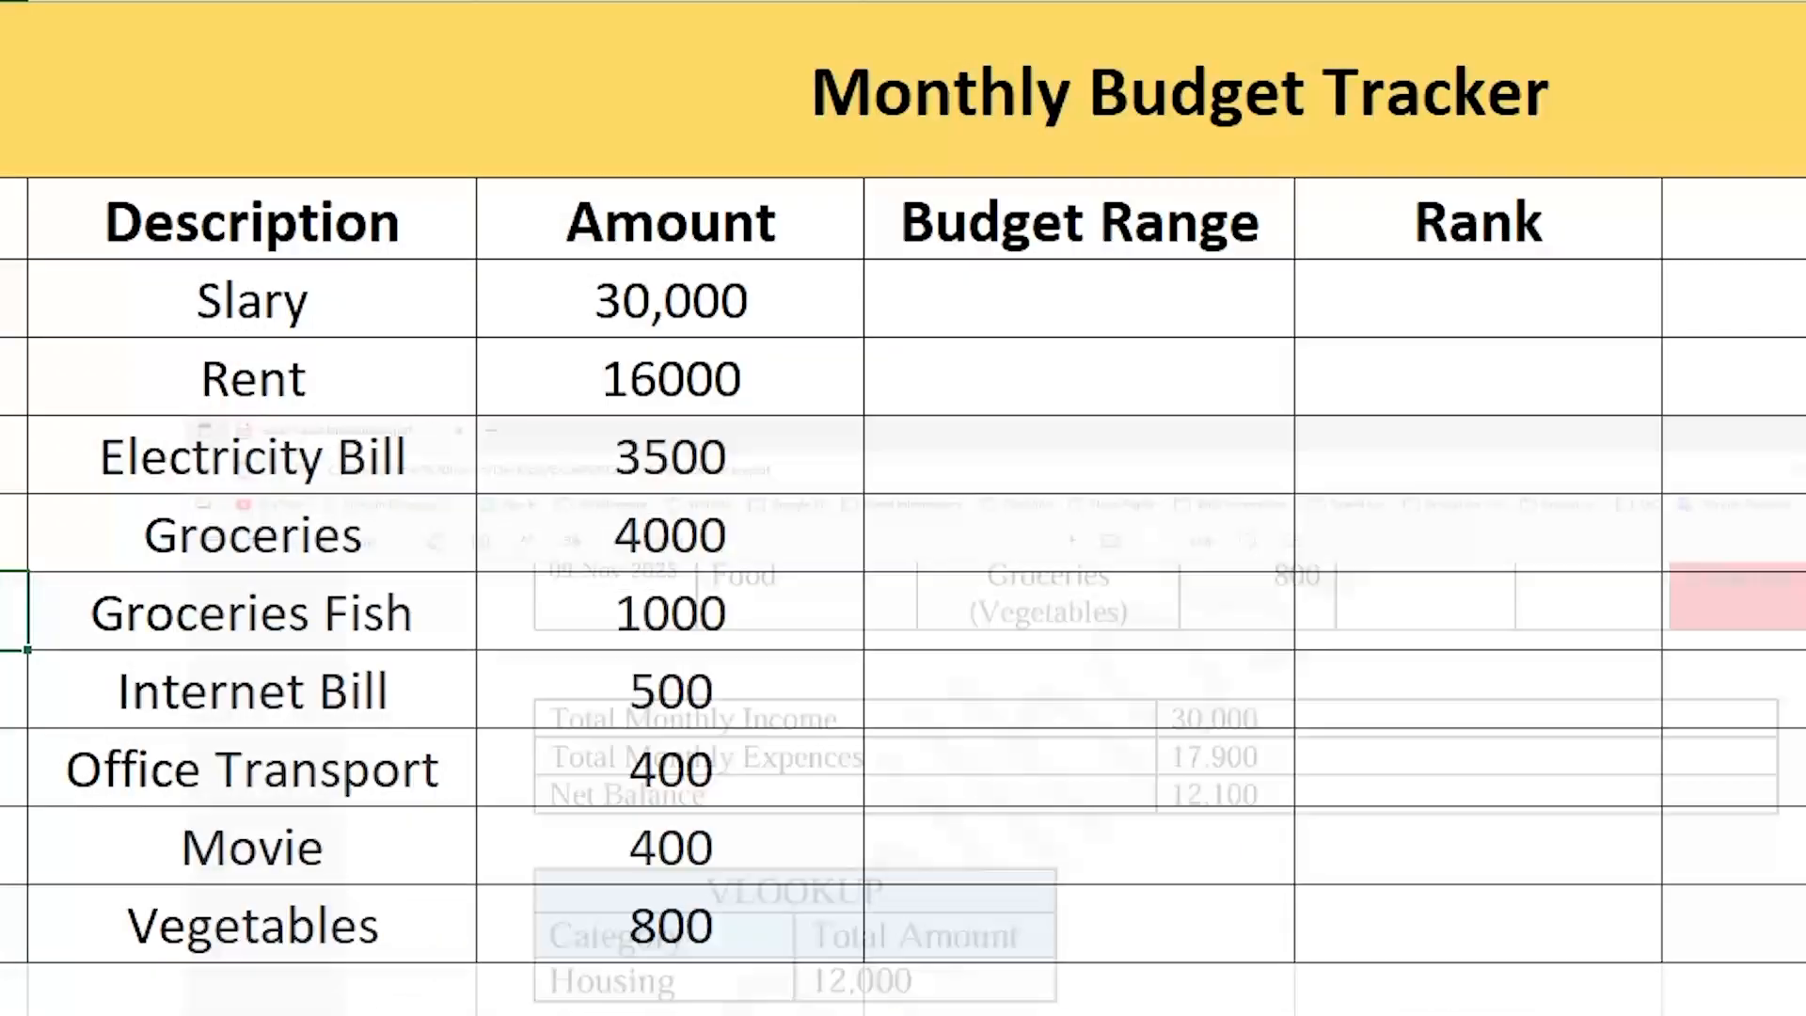
Enter the formula =IF(B3="Income","Income","Expences") in G3 and fill it down the Type column to the Vegetables row.
{"action": "left_click", "coordinate": [1564, 476]}
{"action": "left_click", "coordinate": [1624, 367]}
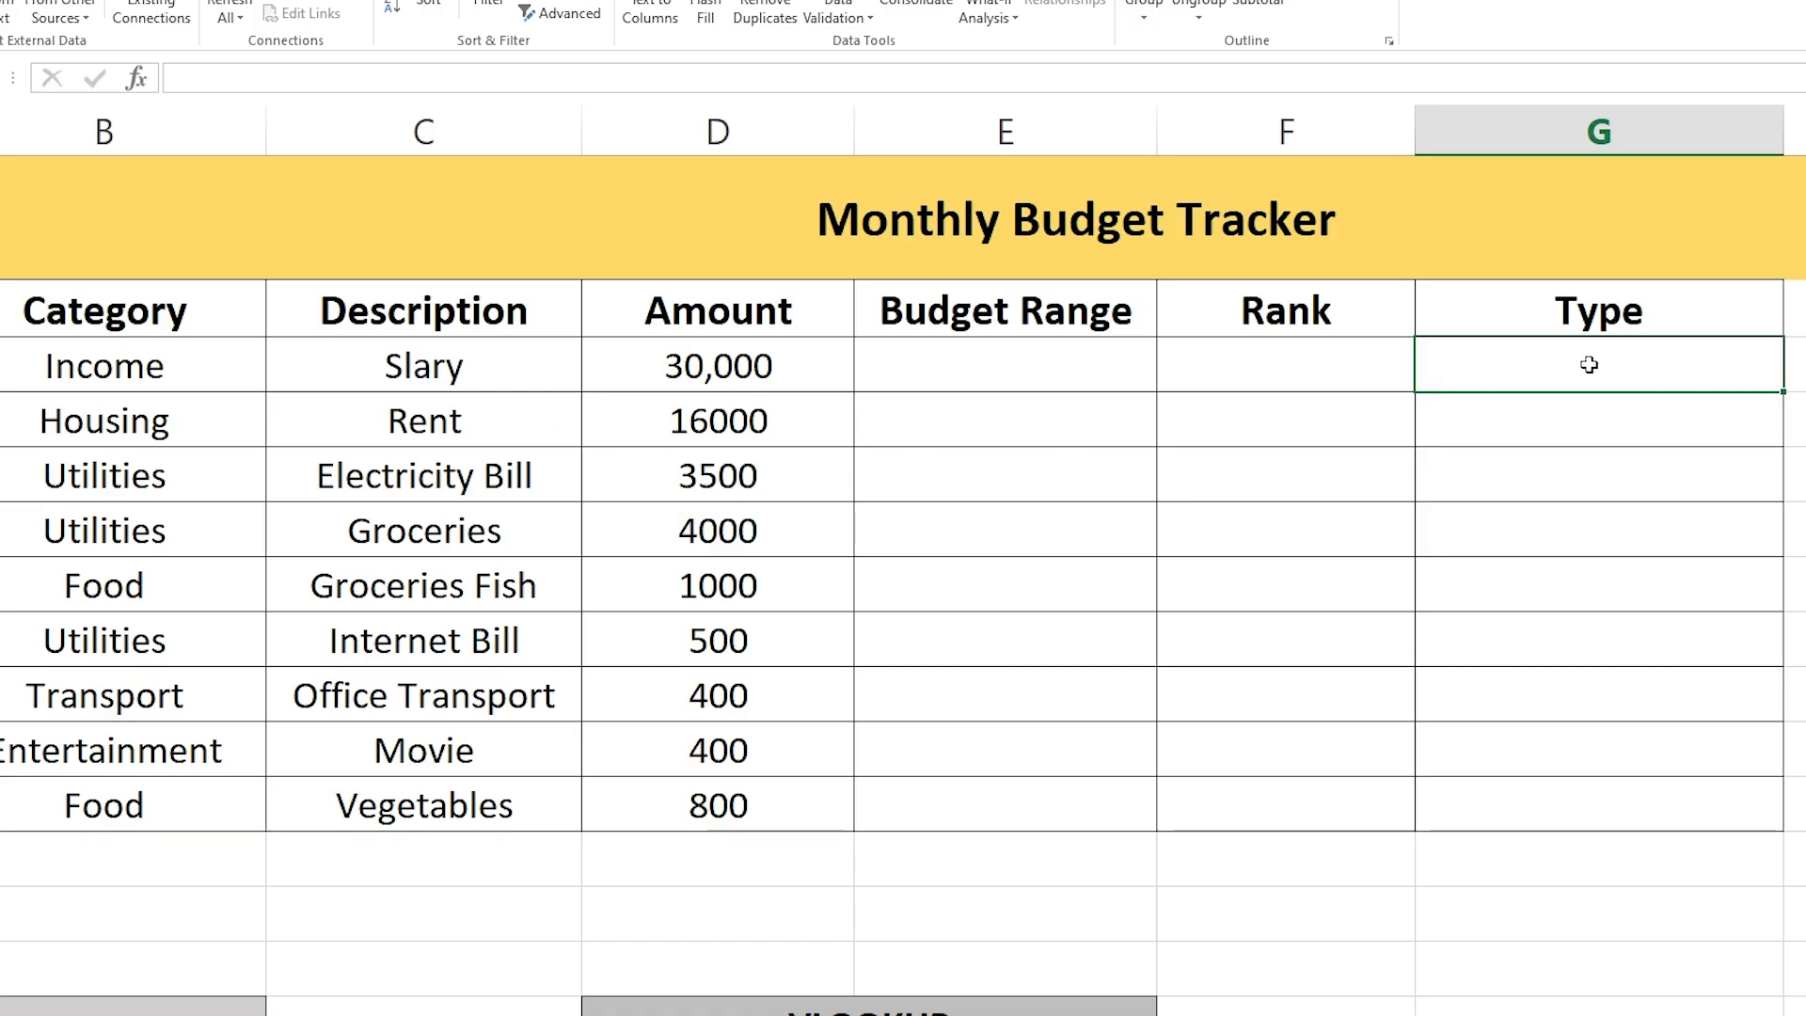
{"action": "type", "text": "="}
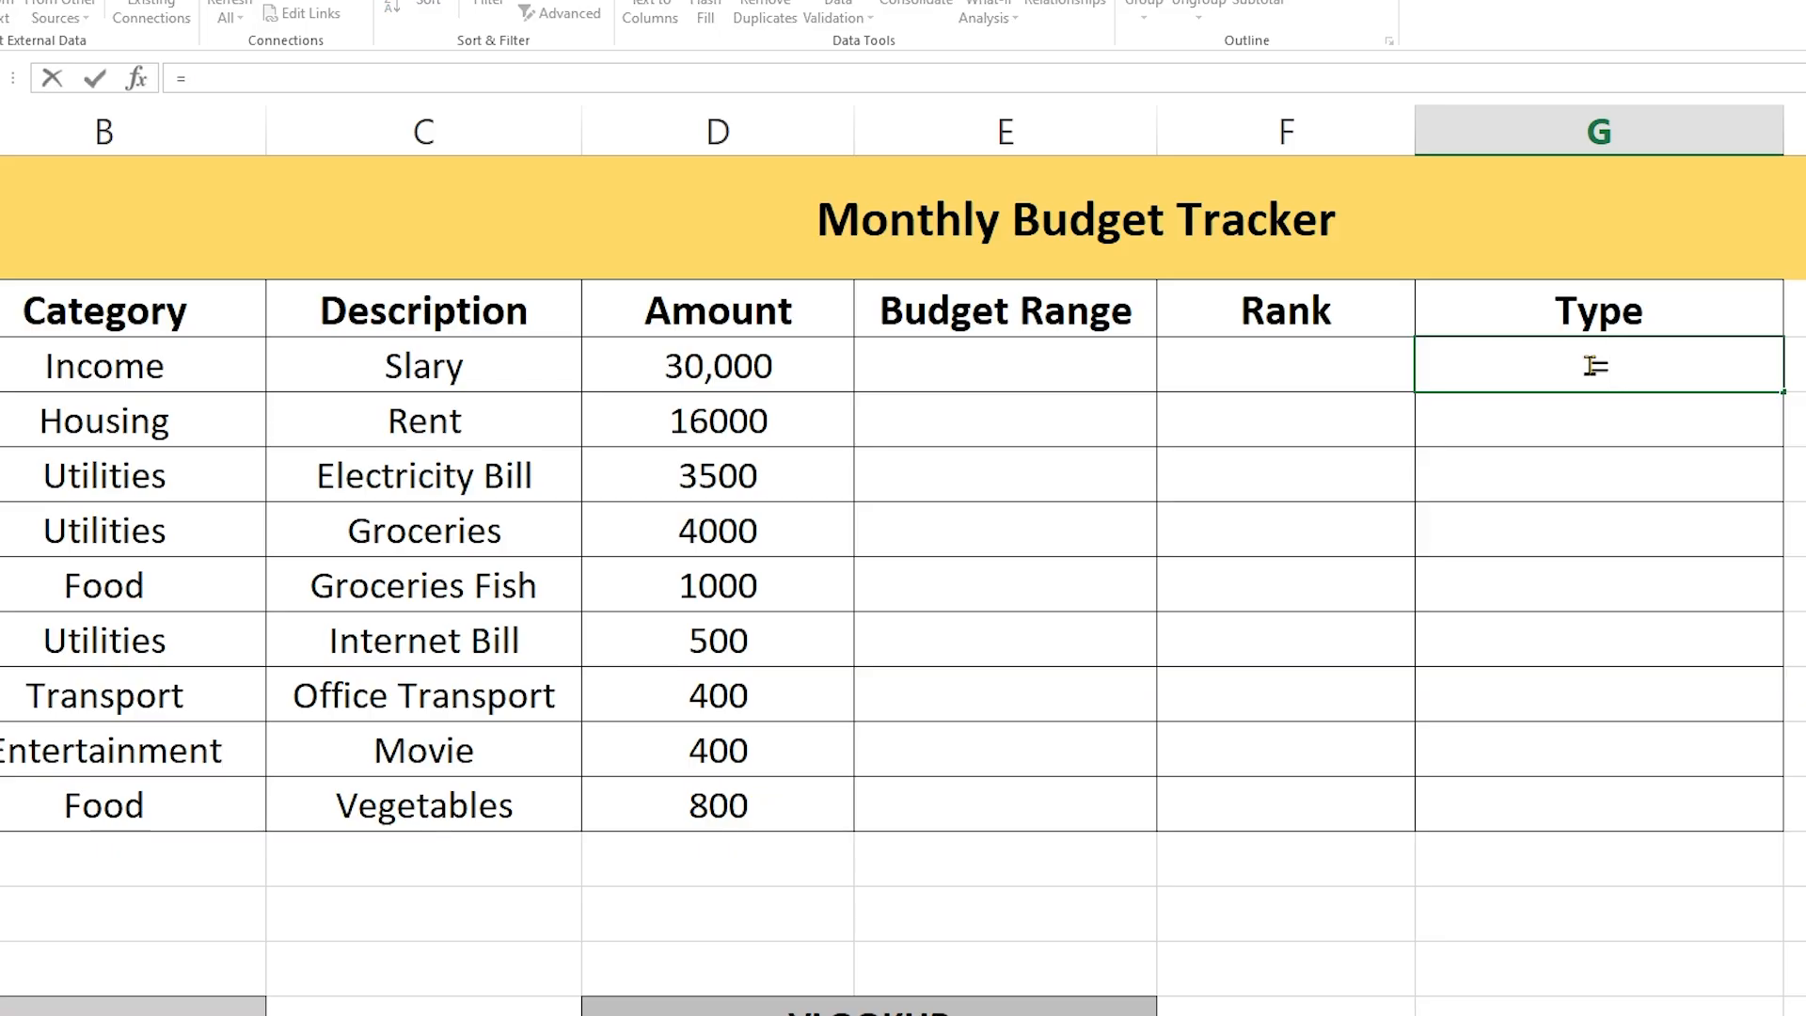
{"action": "type", "text": "IF"}
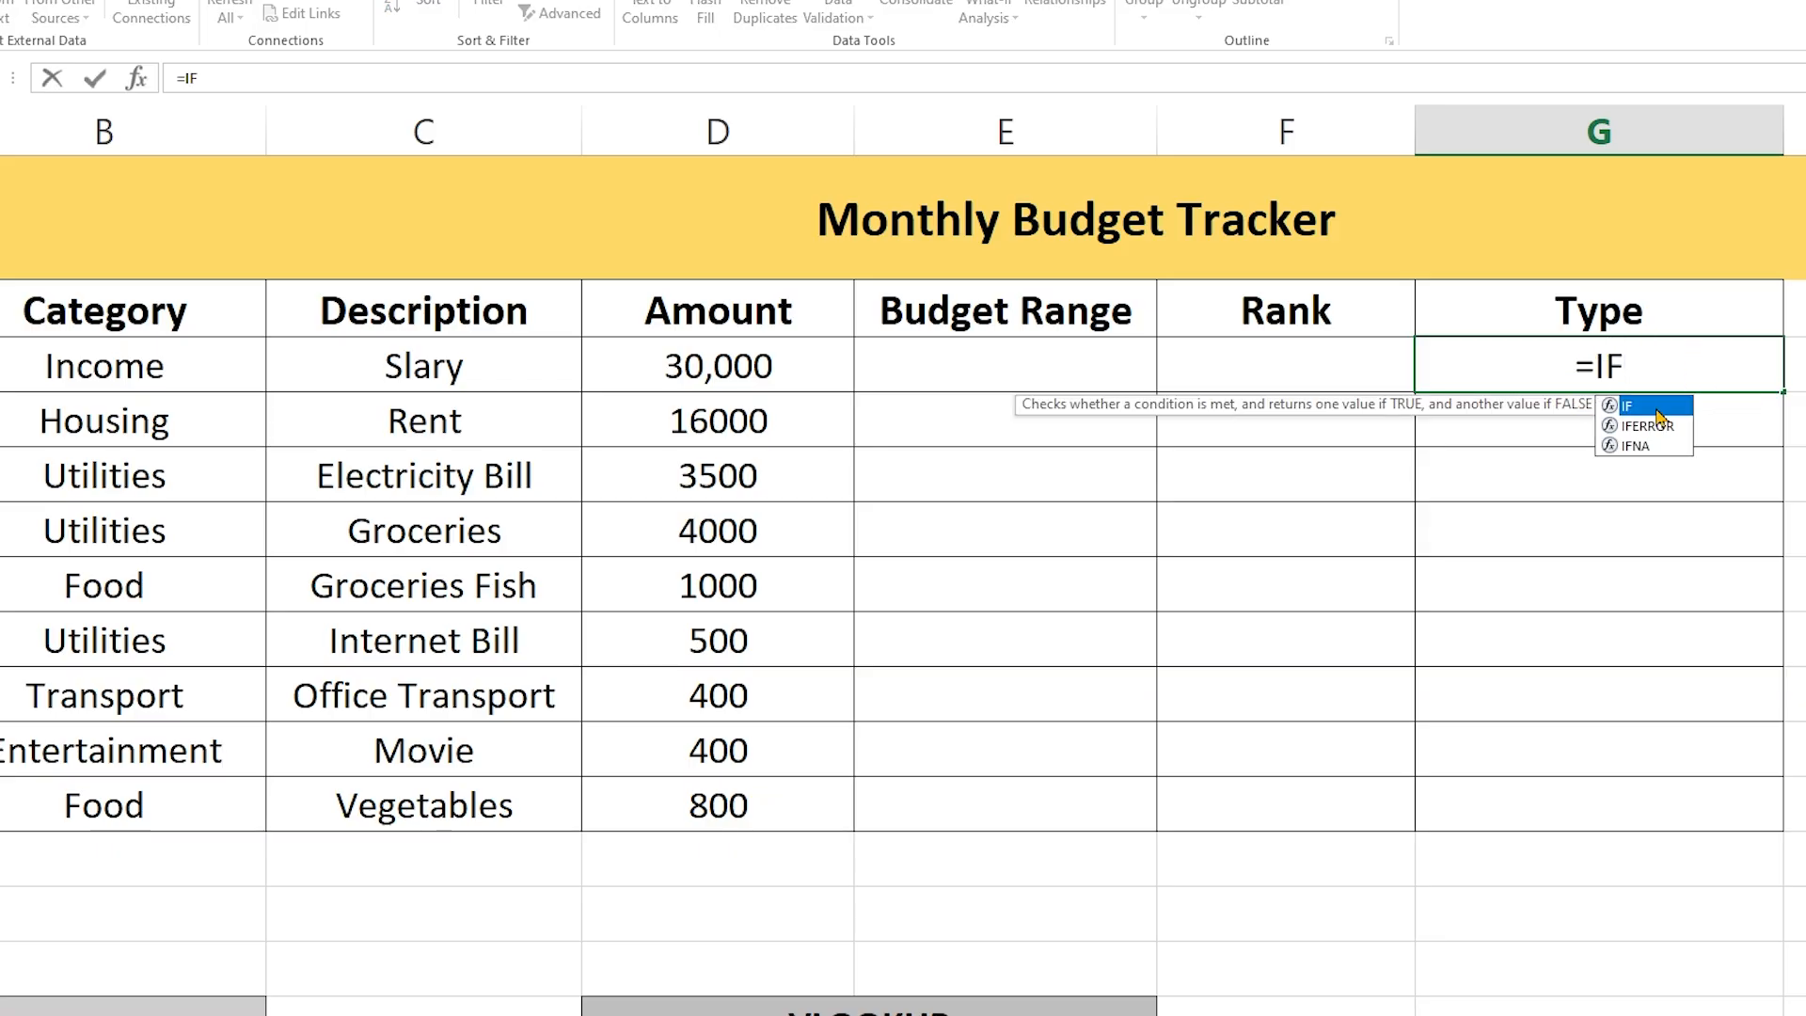
{"action": "type", "text": "("}
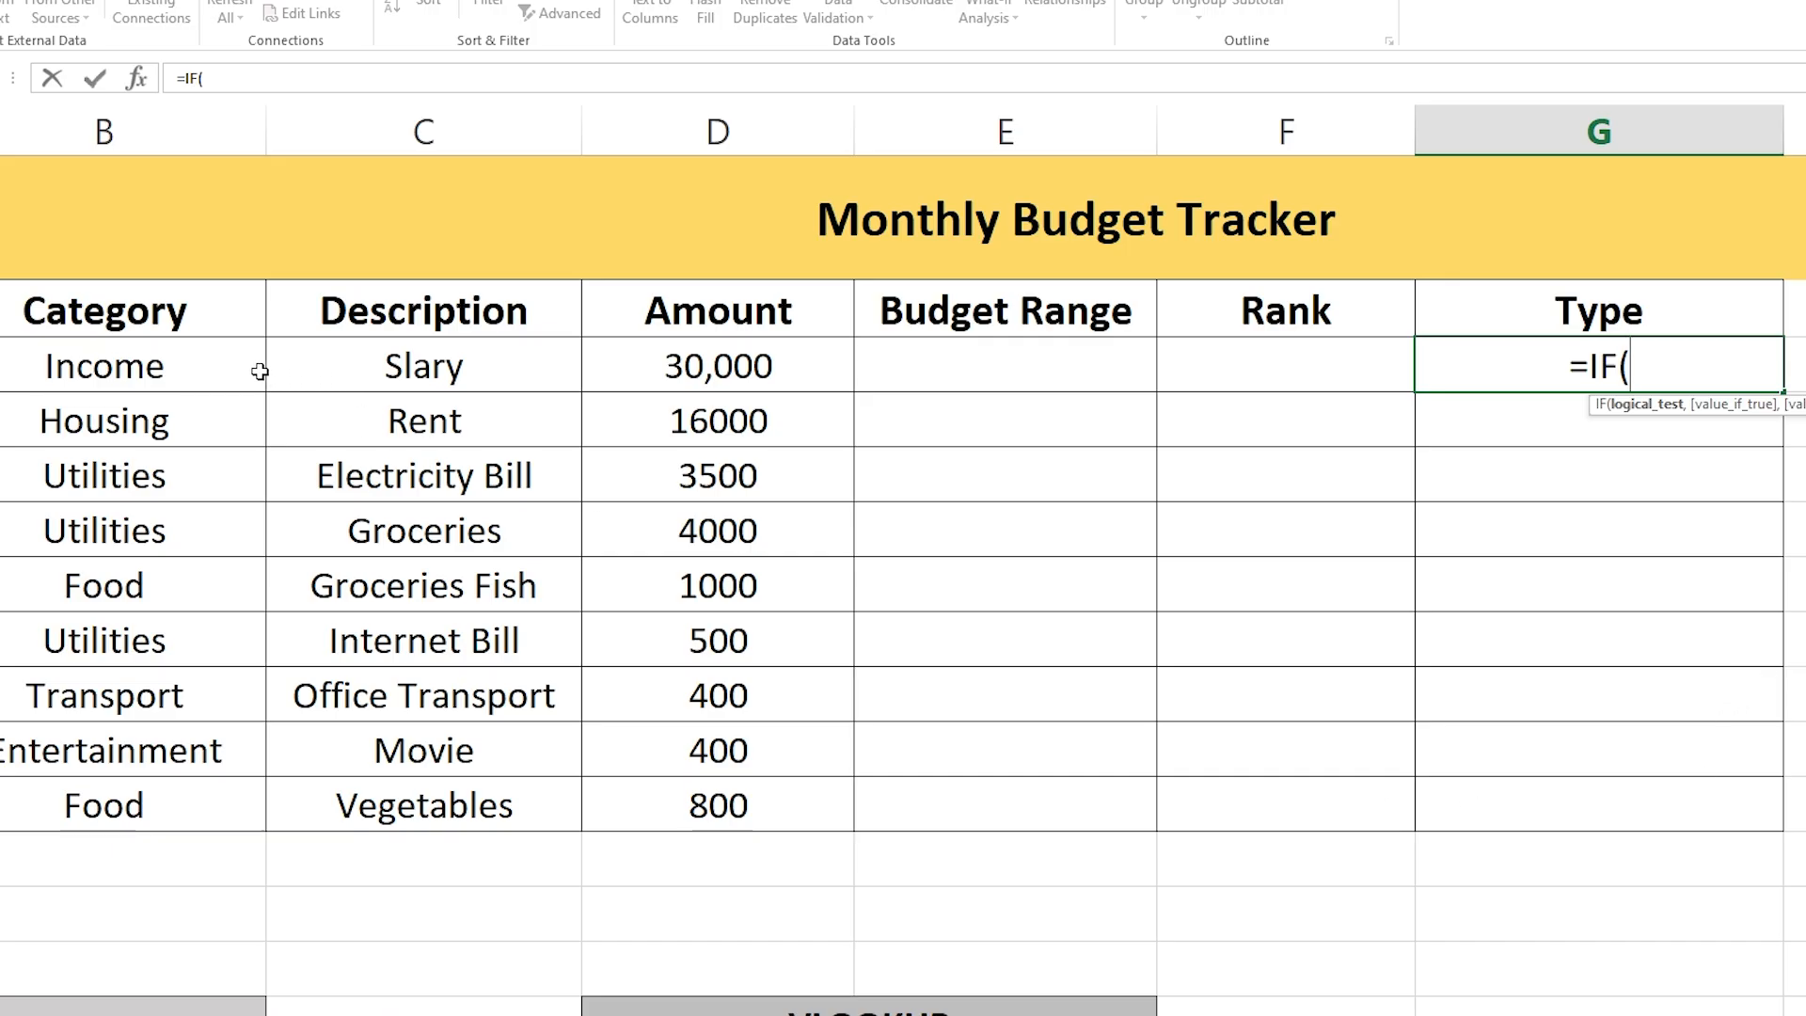
{"action": "left_click", "coordinate": [212, 363]}
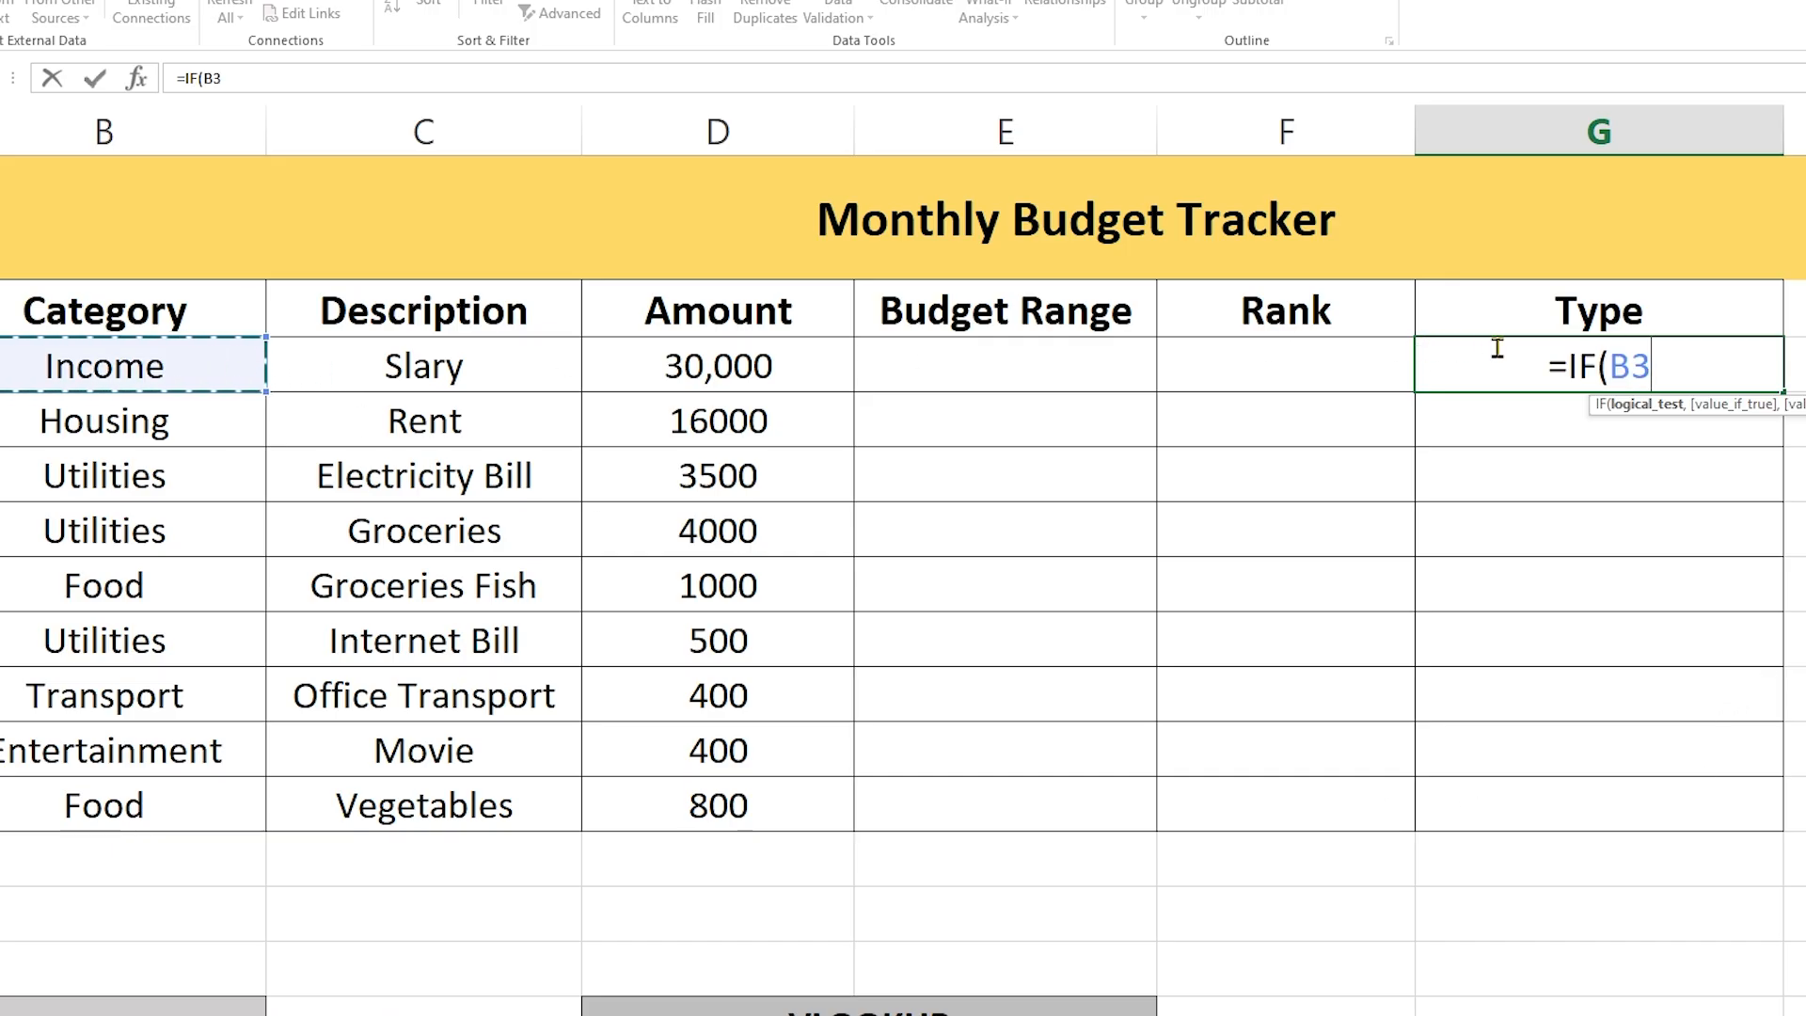
{"action": "type", "text": "=\""}
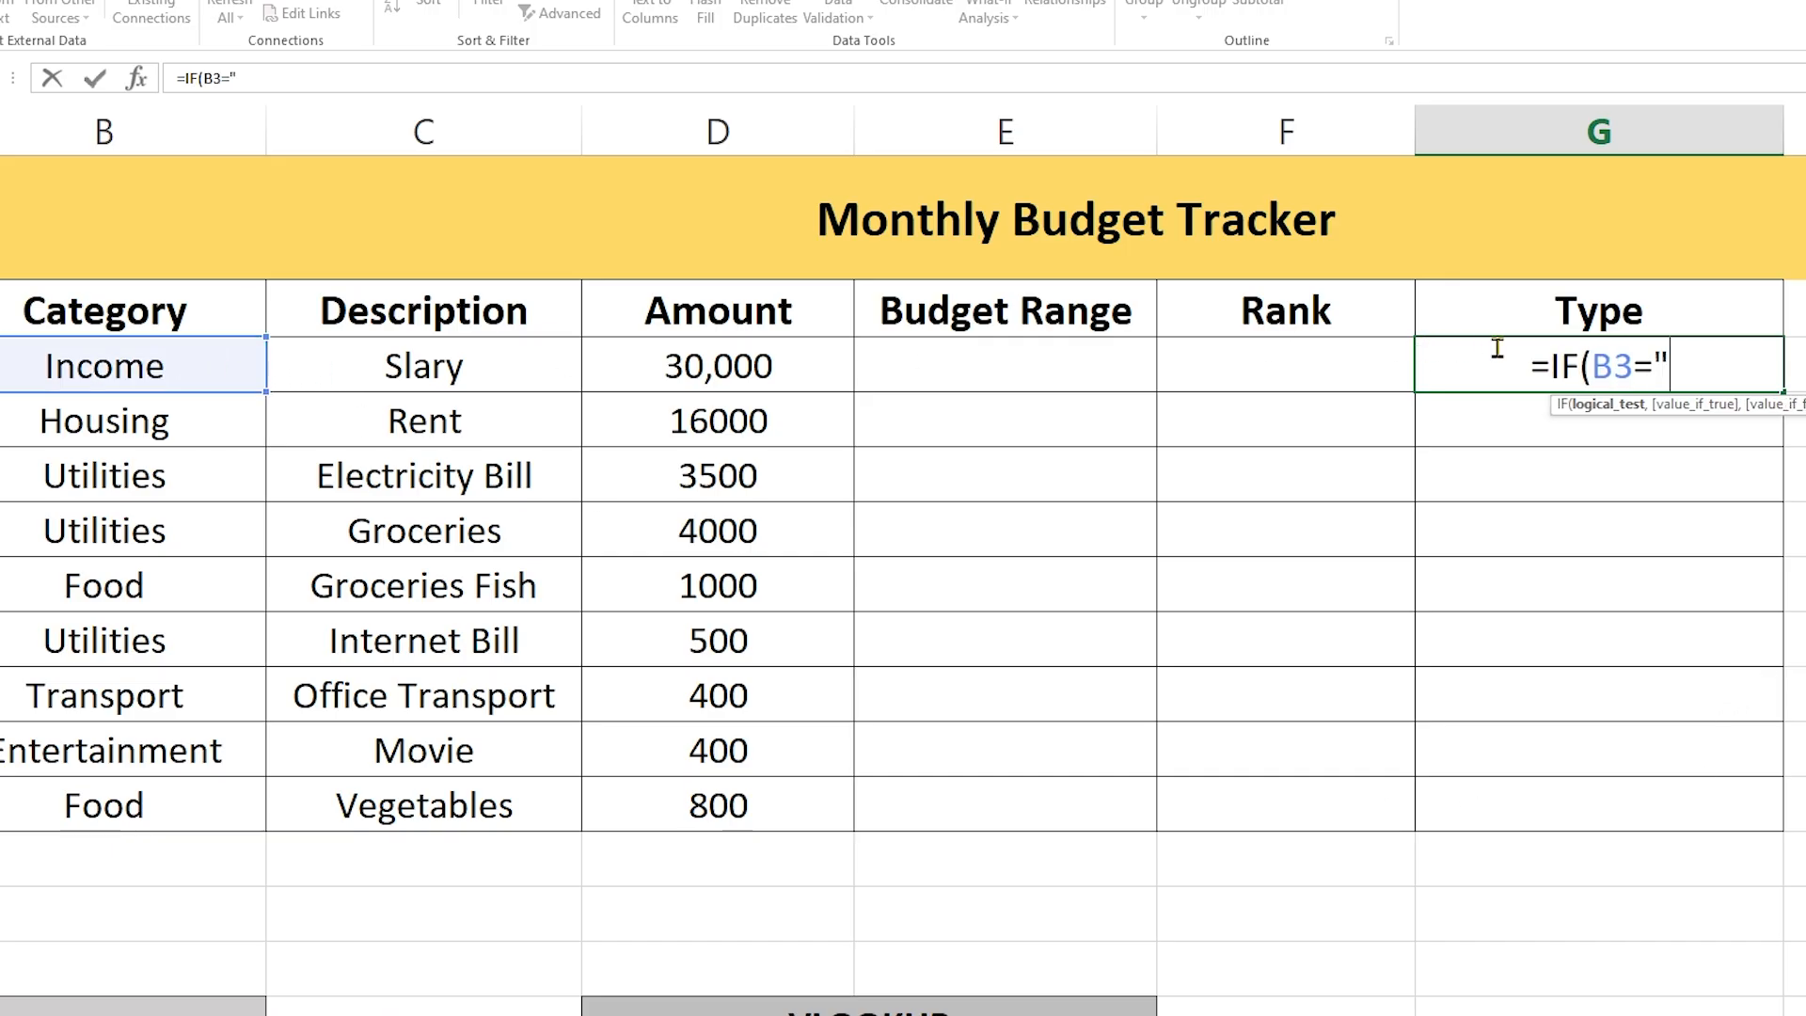
{"action": "type", "text": "Income"}
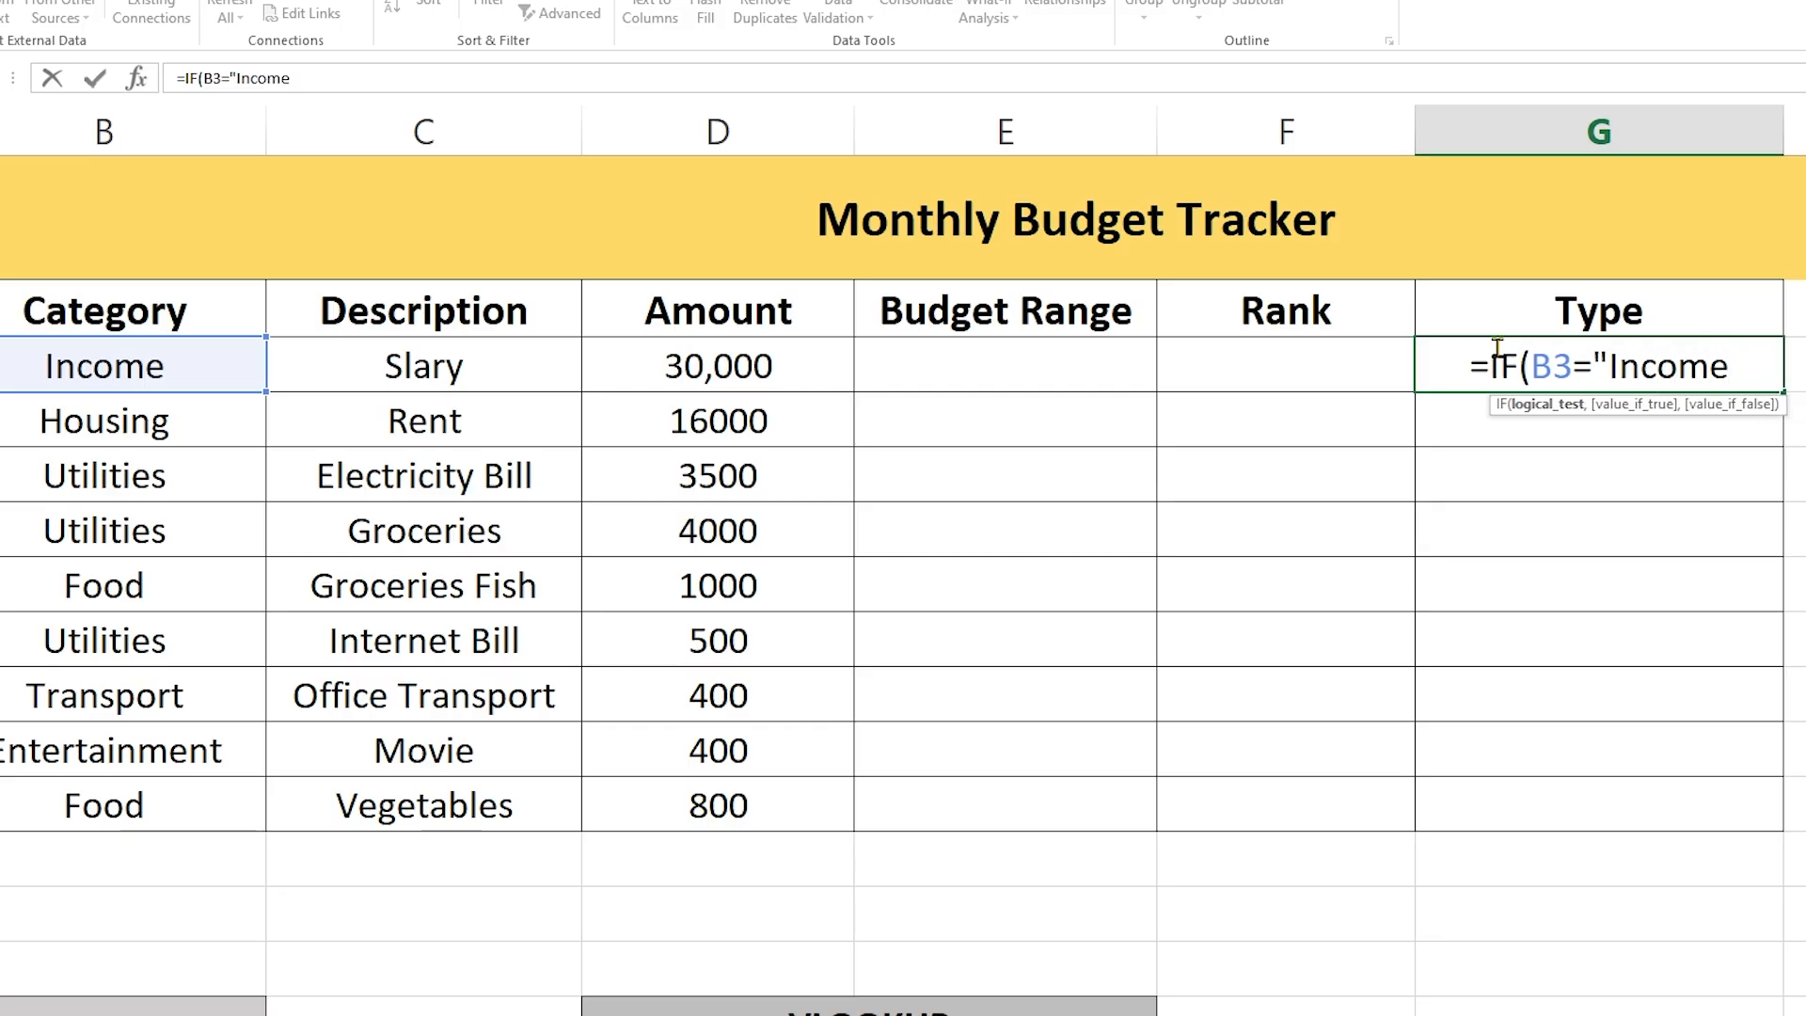
{"action": "type", "text": "\","}
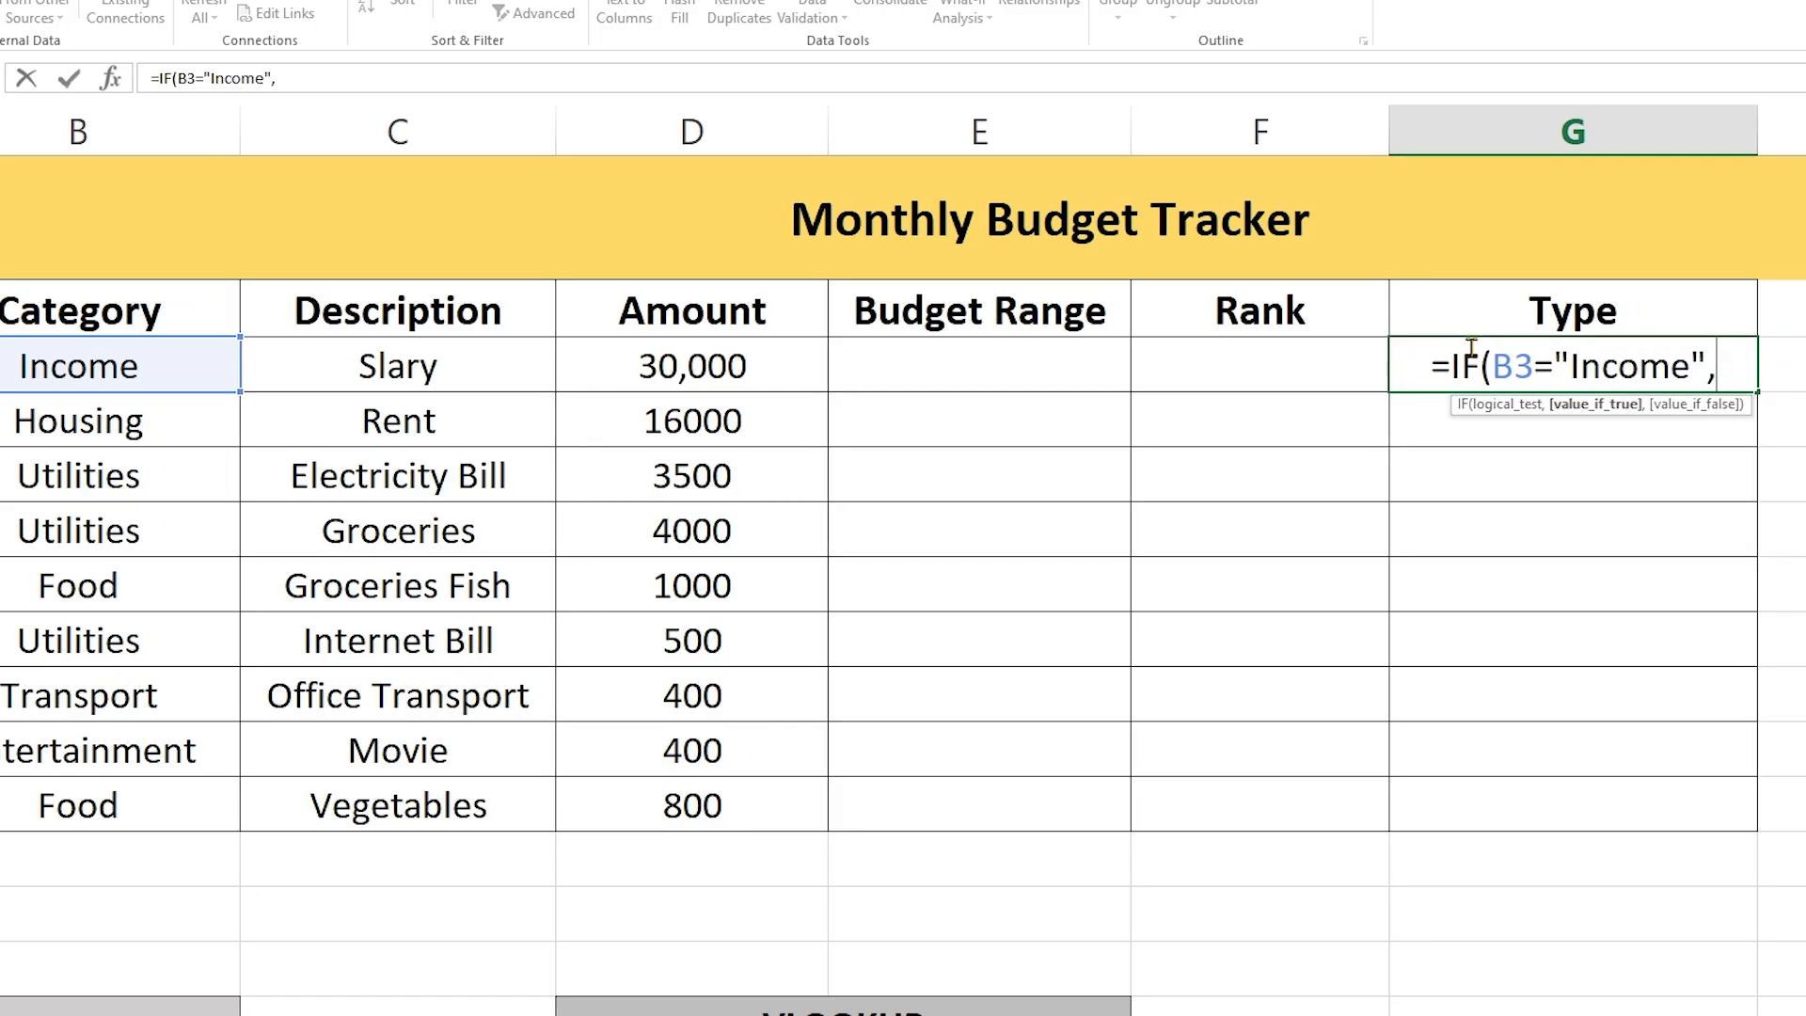
{"action": "type", "text": "\"I"}
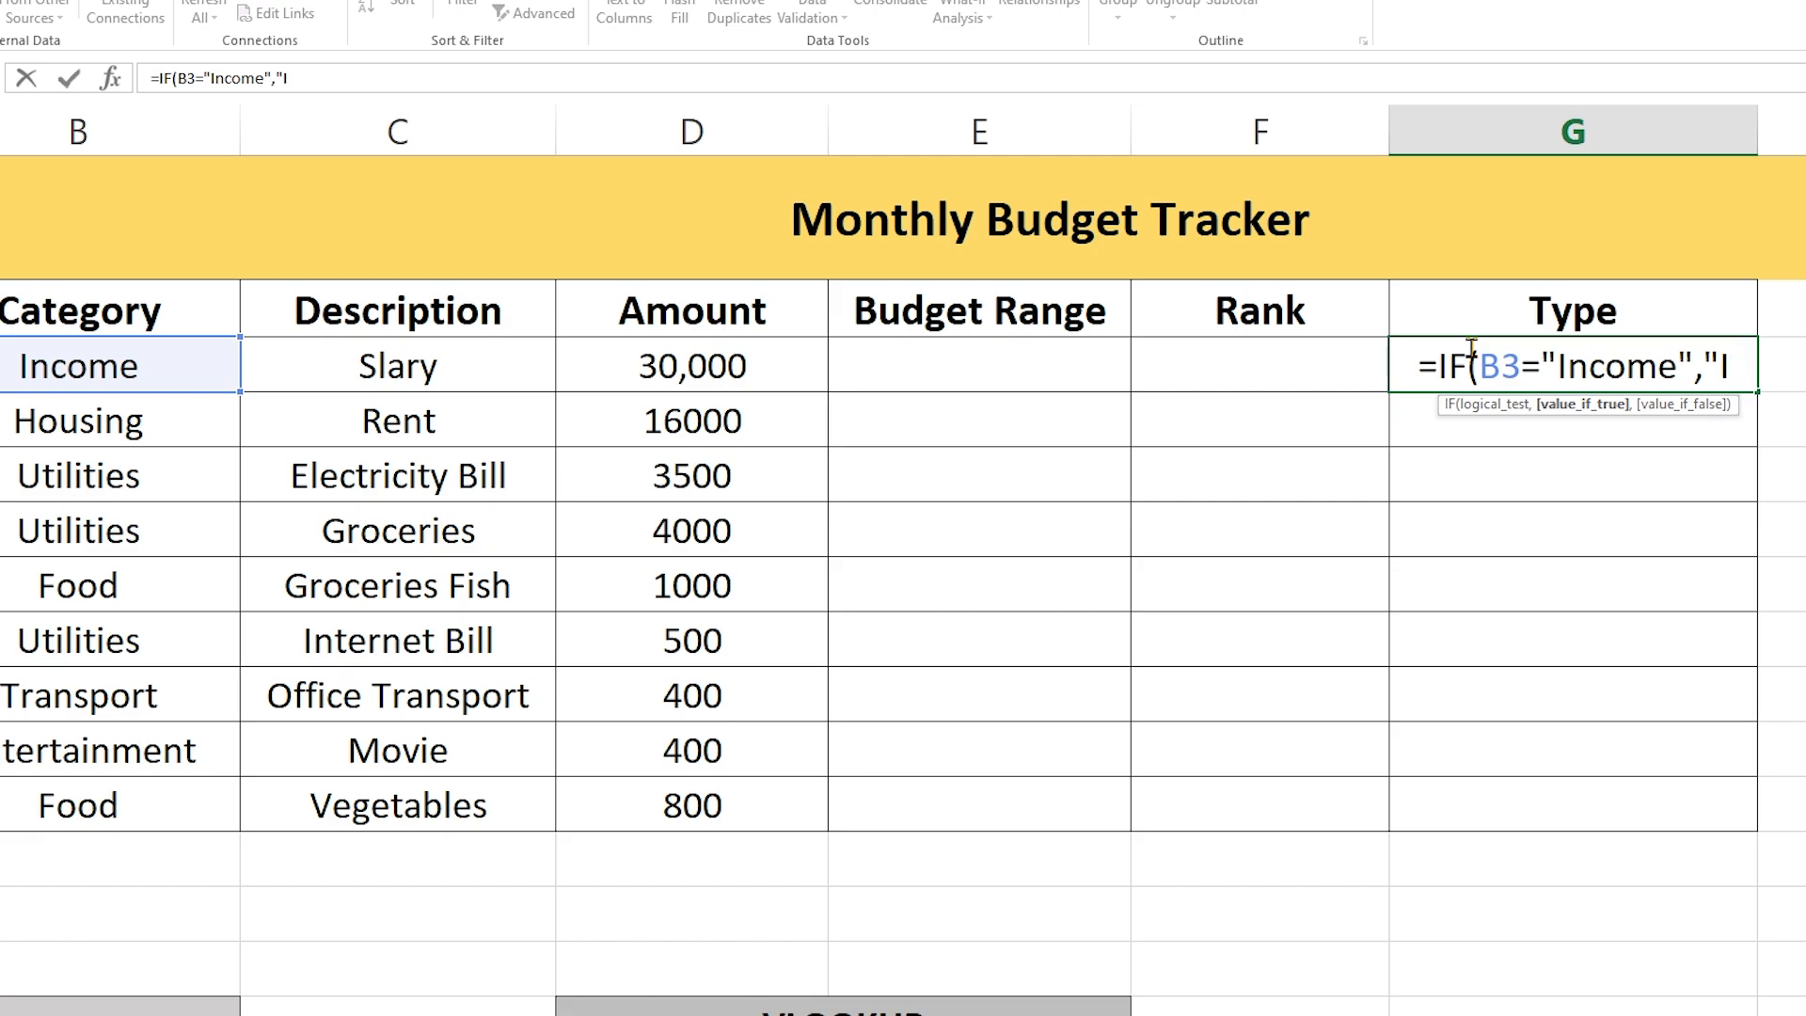
{"action": "type", "text": "ncome"}
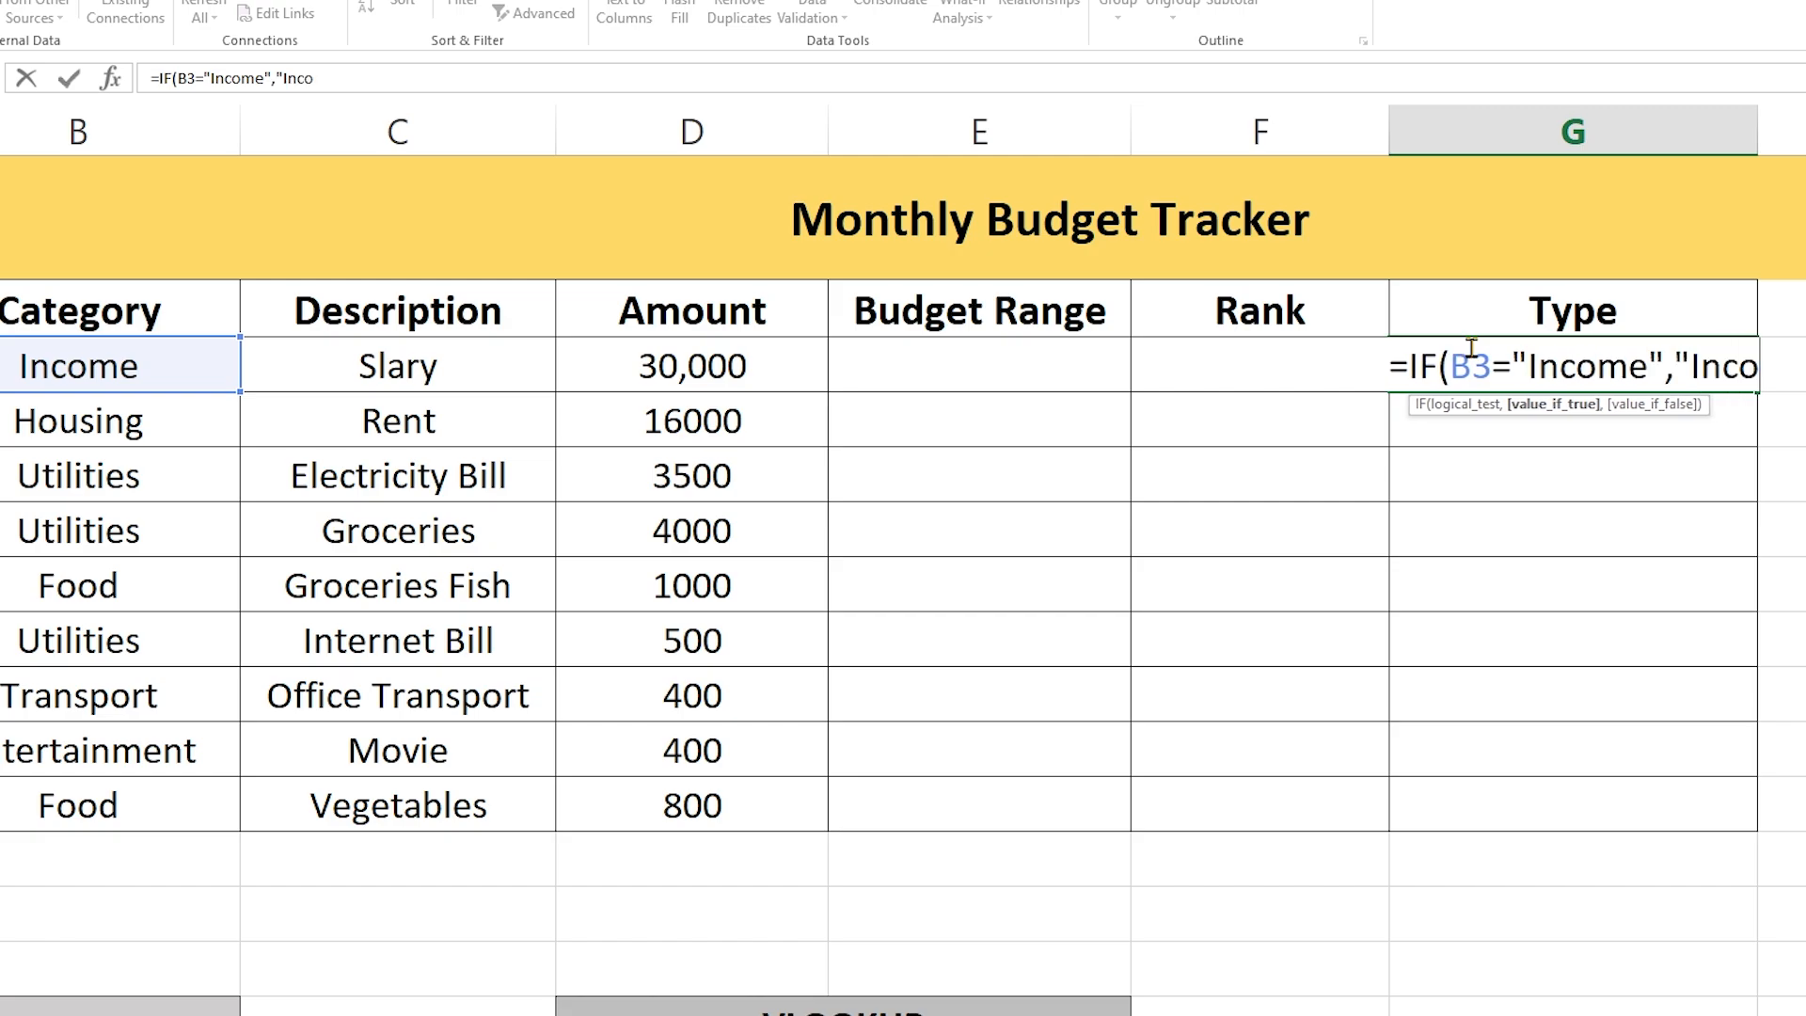
{"action": "type", "text": "\","}
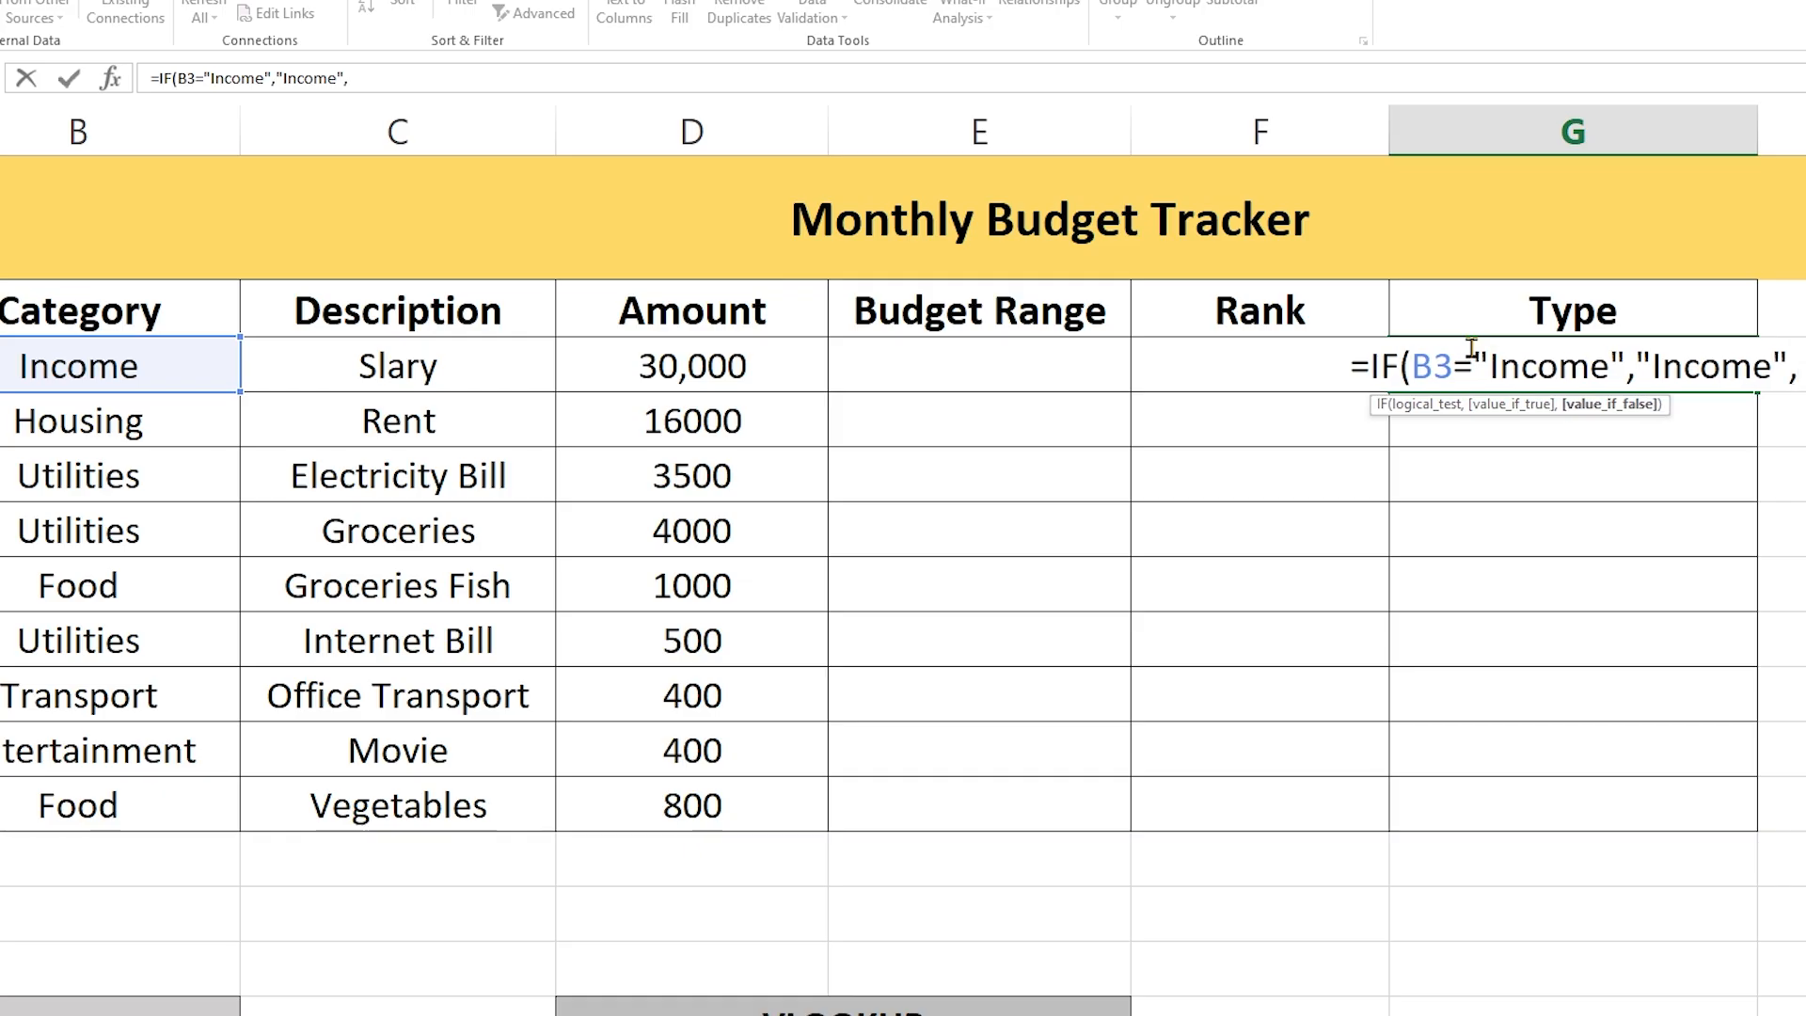
{"action": "type", "text": "\""}
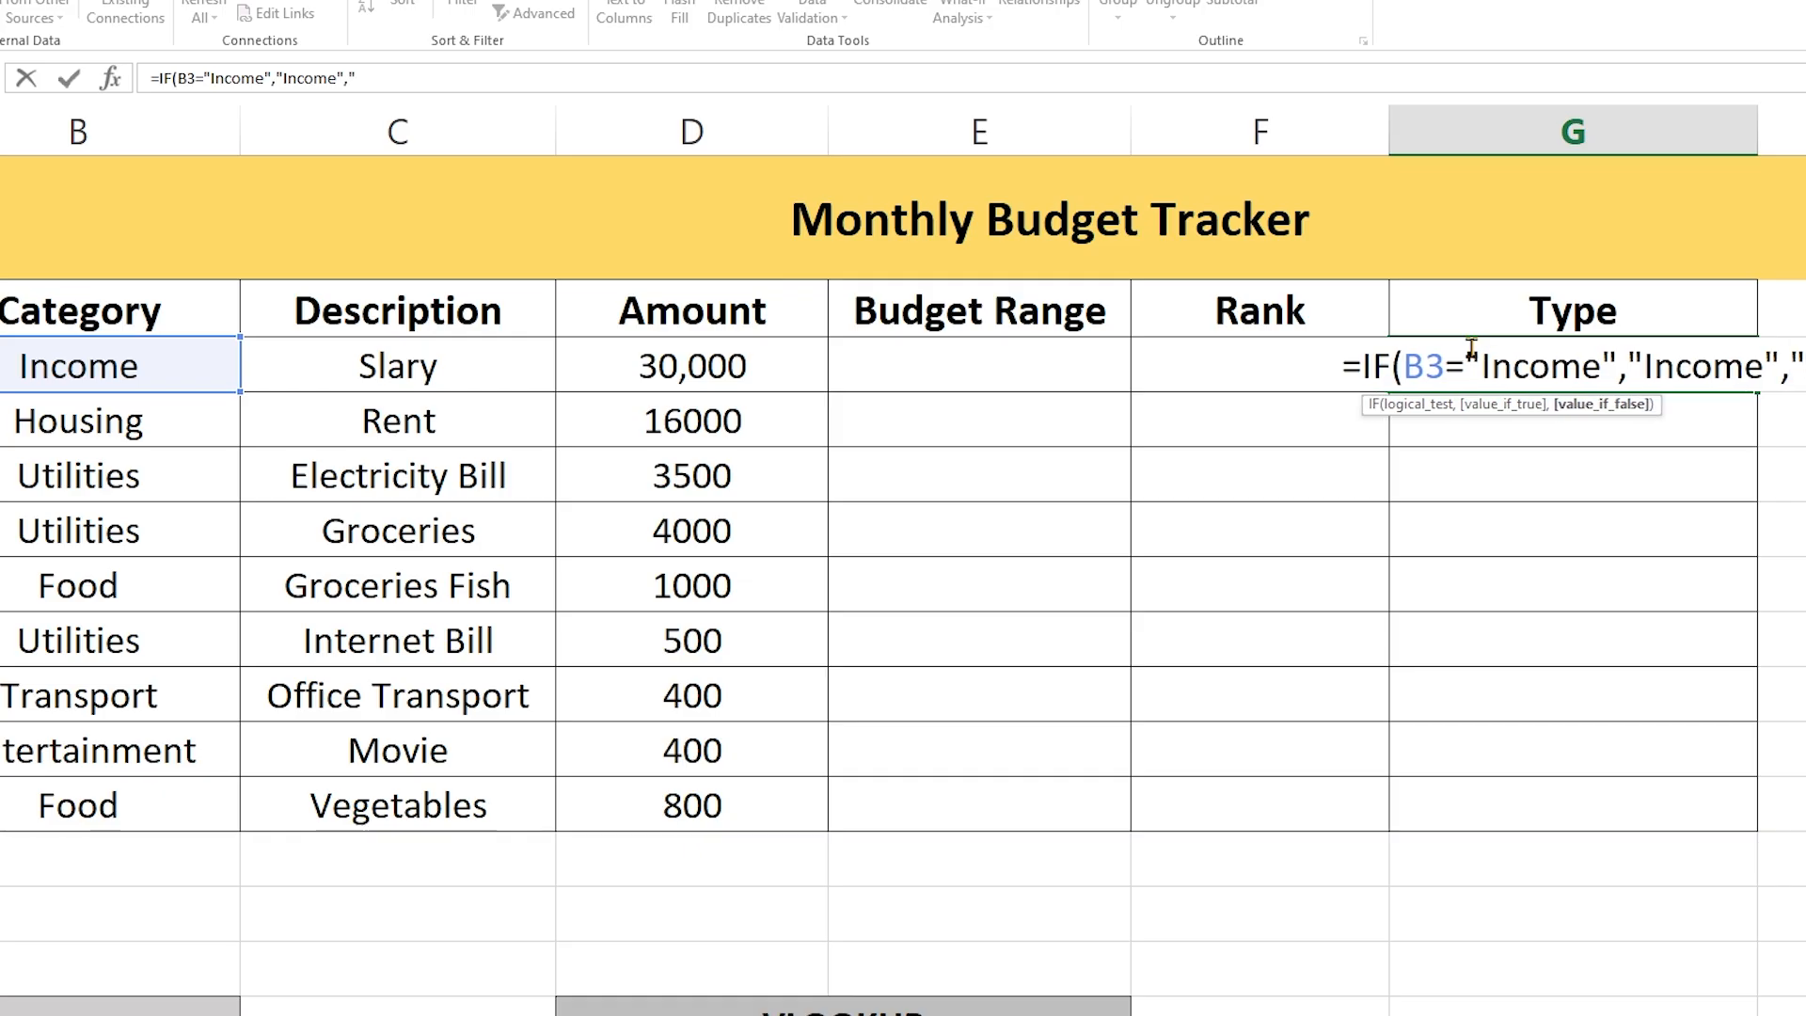
{"action": "type", "text": "Ex"}
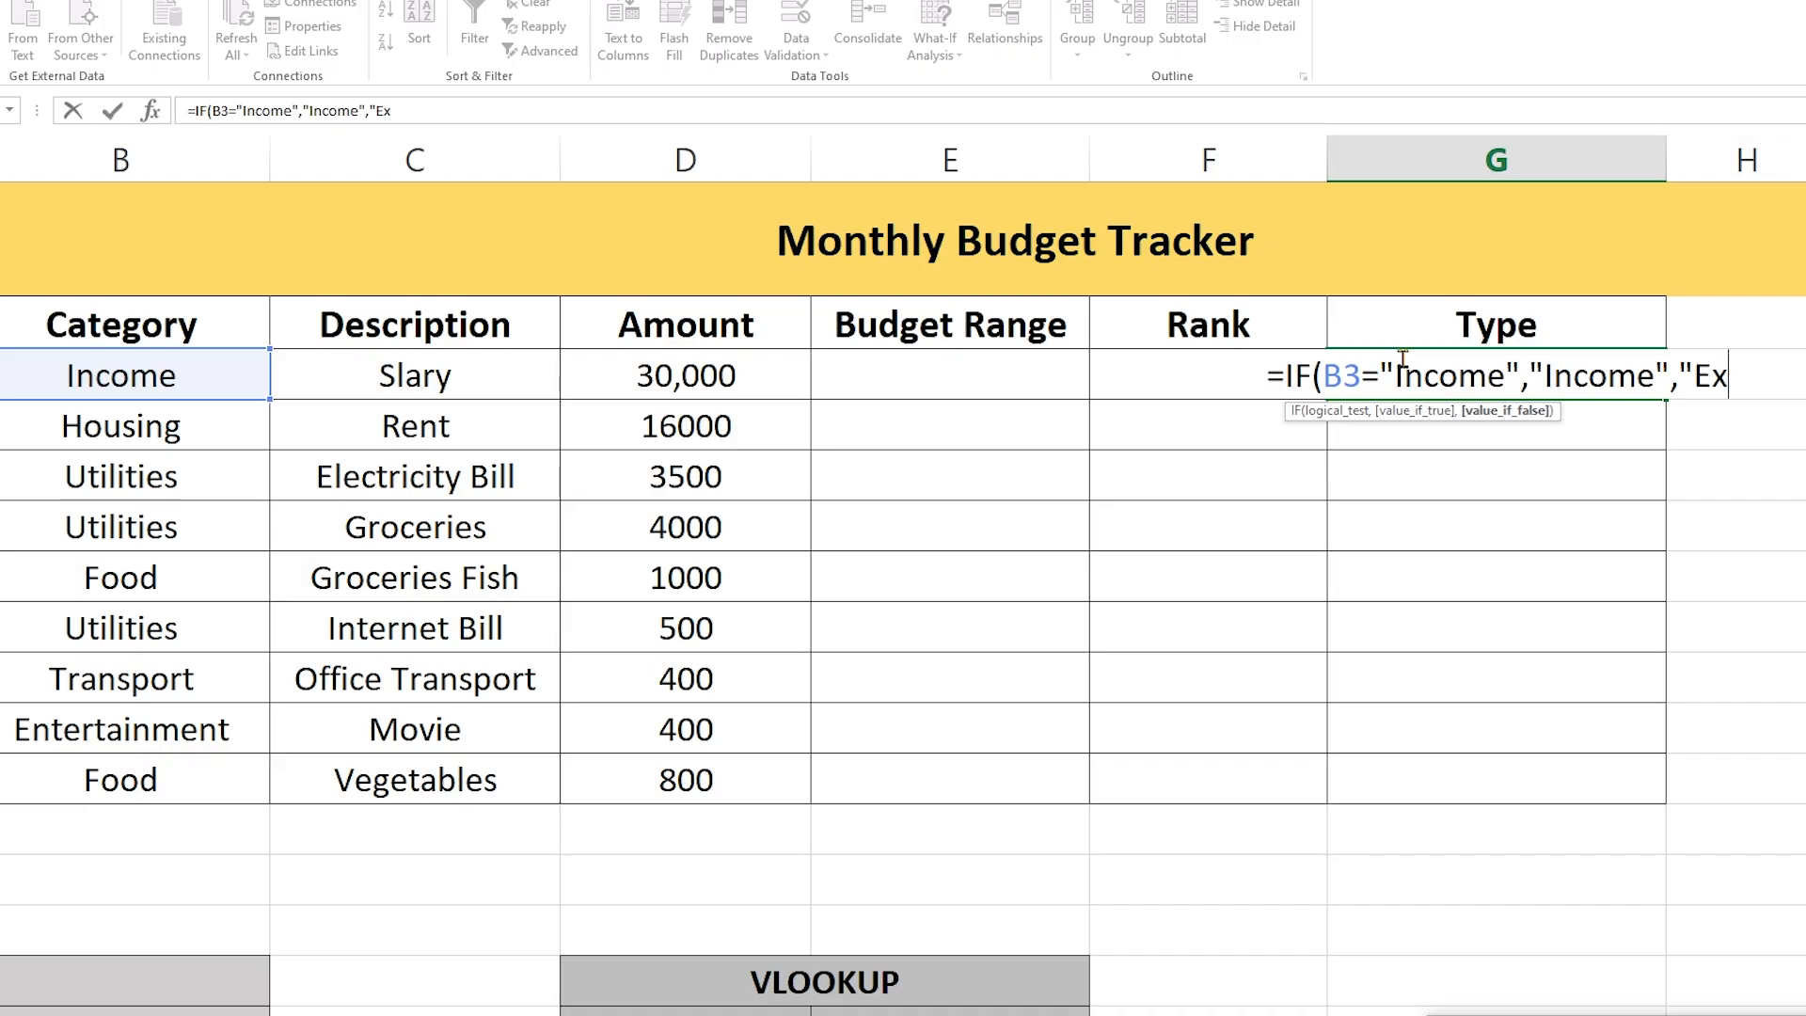
{"action": "type", "text": "pen"}
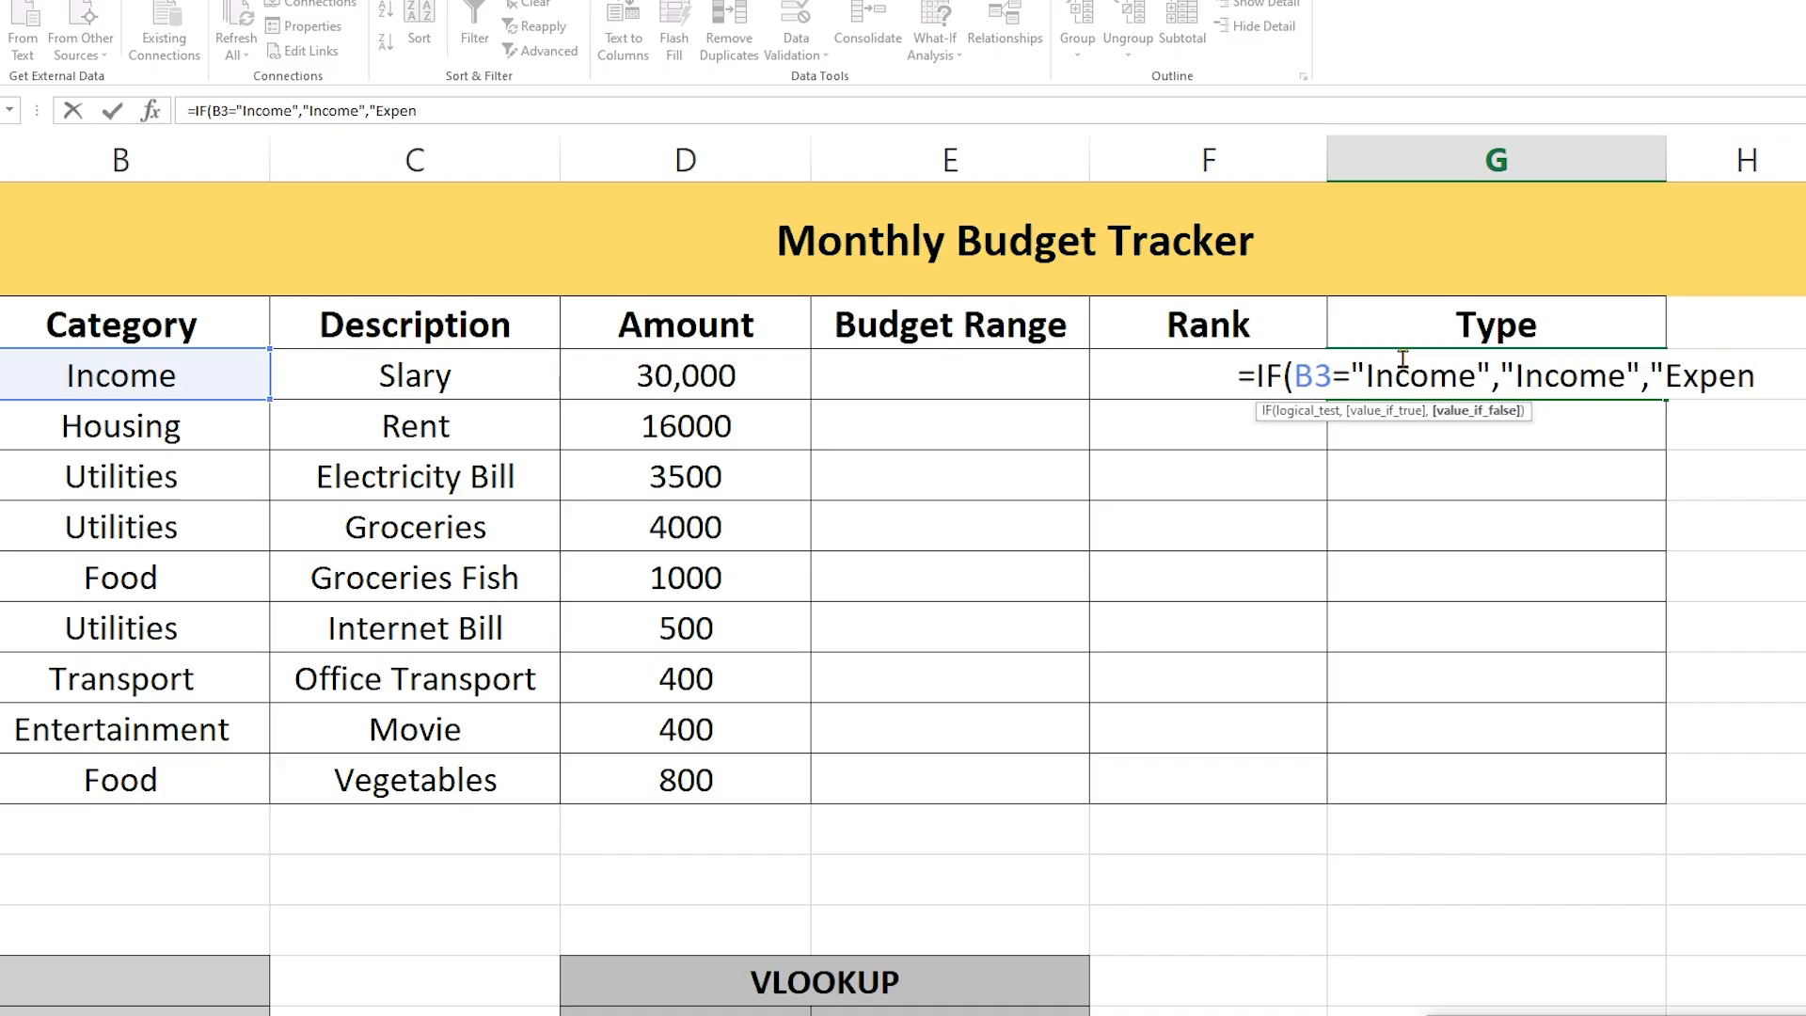
{"action": "type", "text": "ces"}
{"action": "type", "text": "\""}
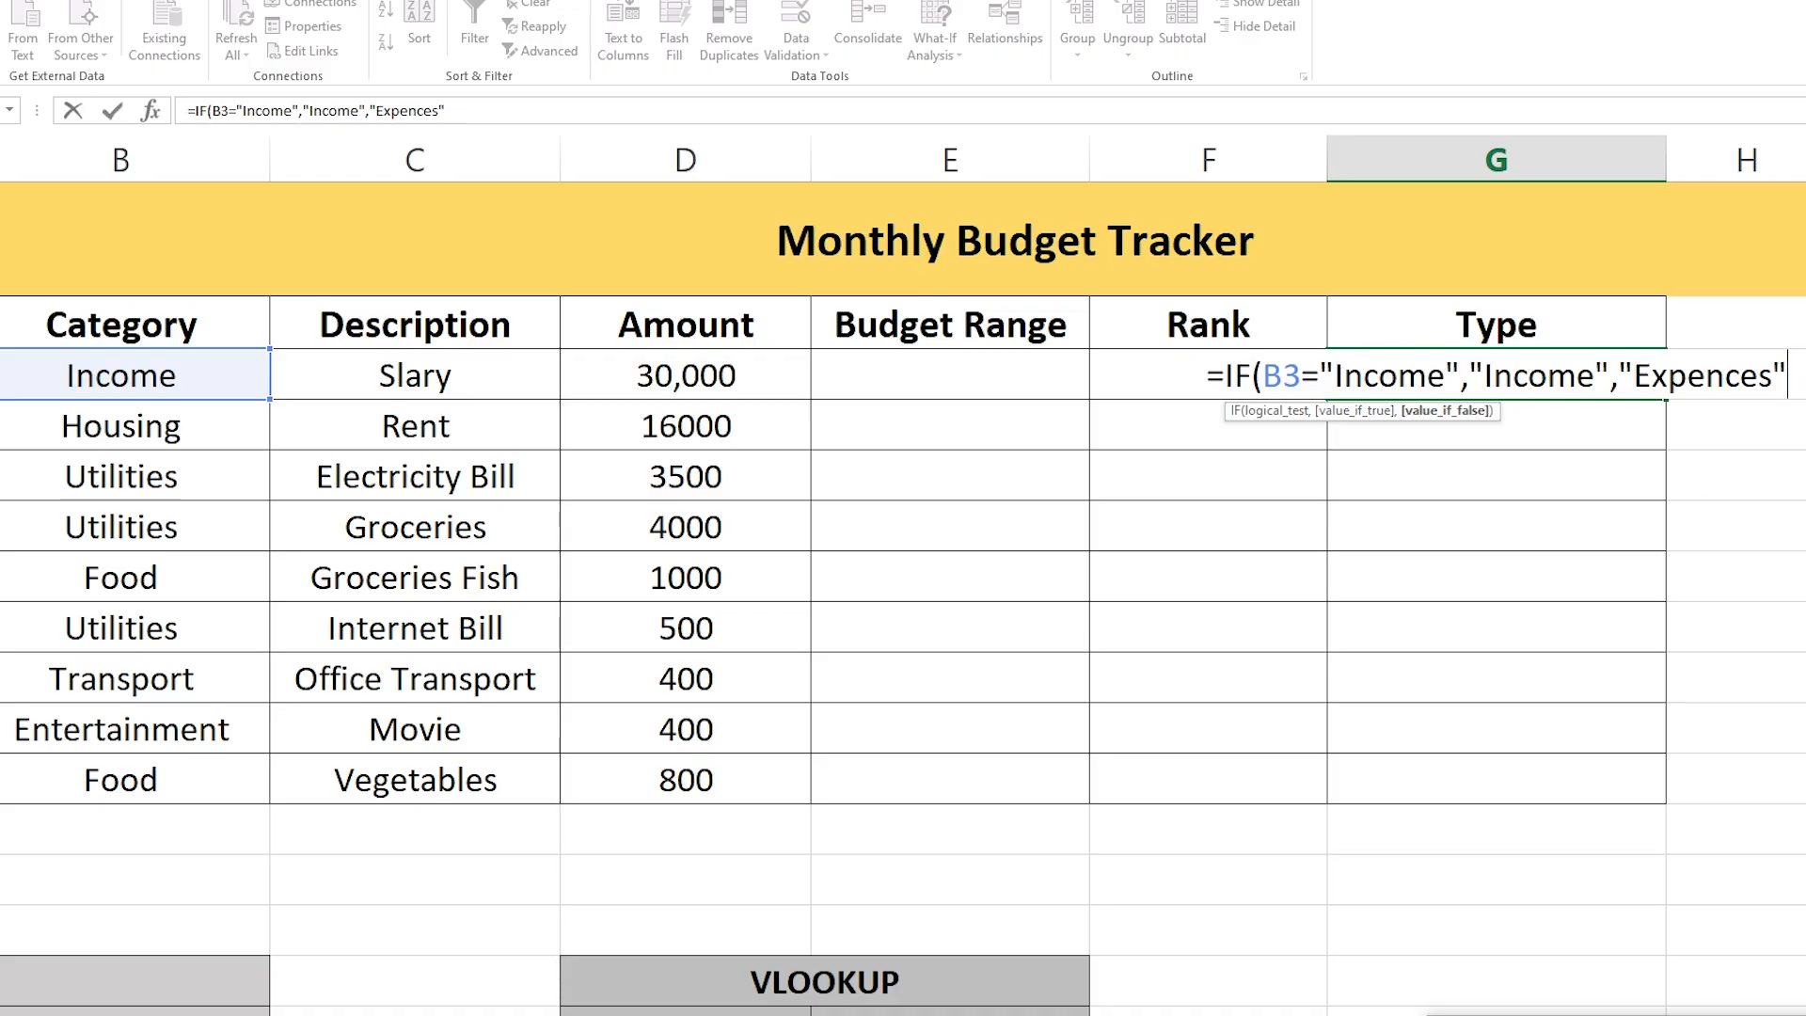
{"action": "type", "text": ")"}
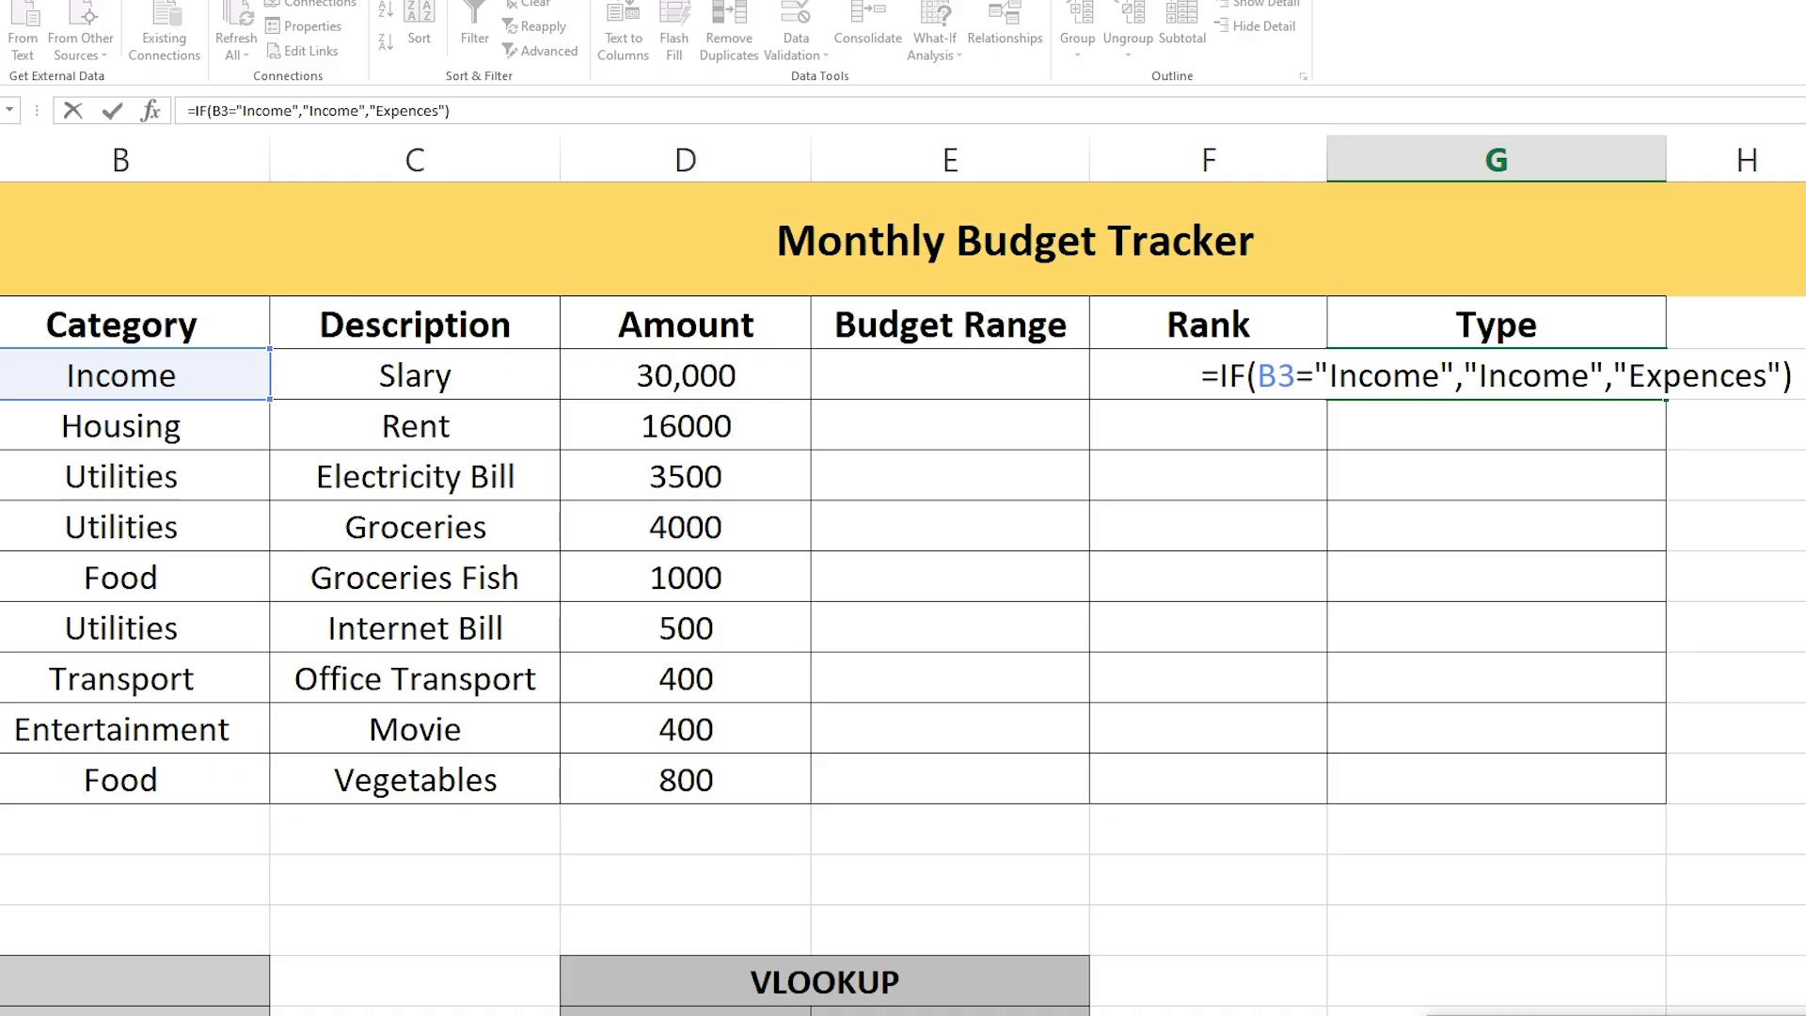
{"action": "key", "text": "Return"}
{"action": "left_click", "coordinate": [1499, 375]}
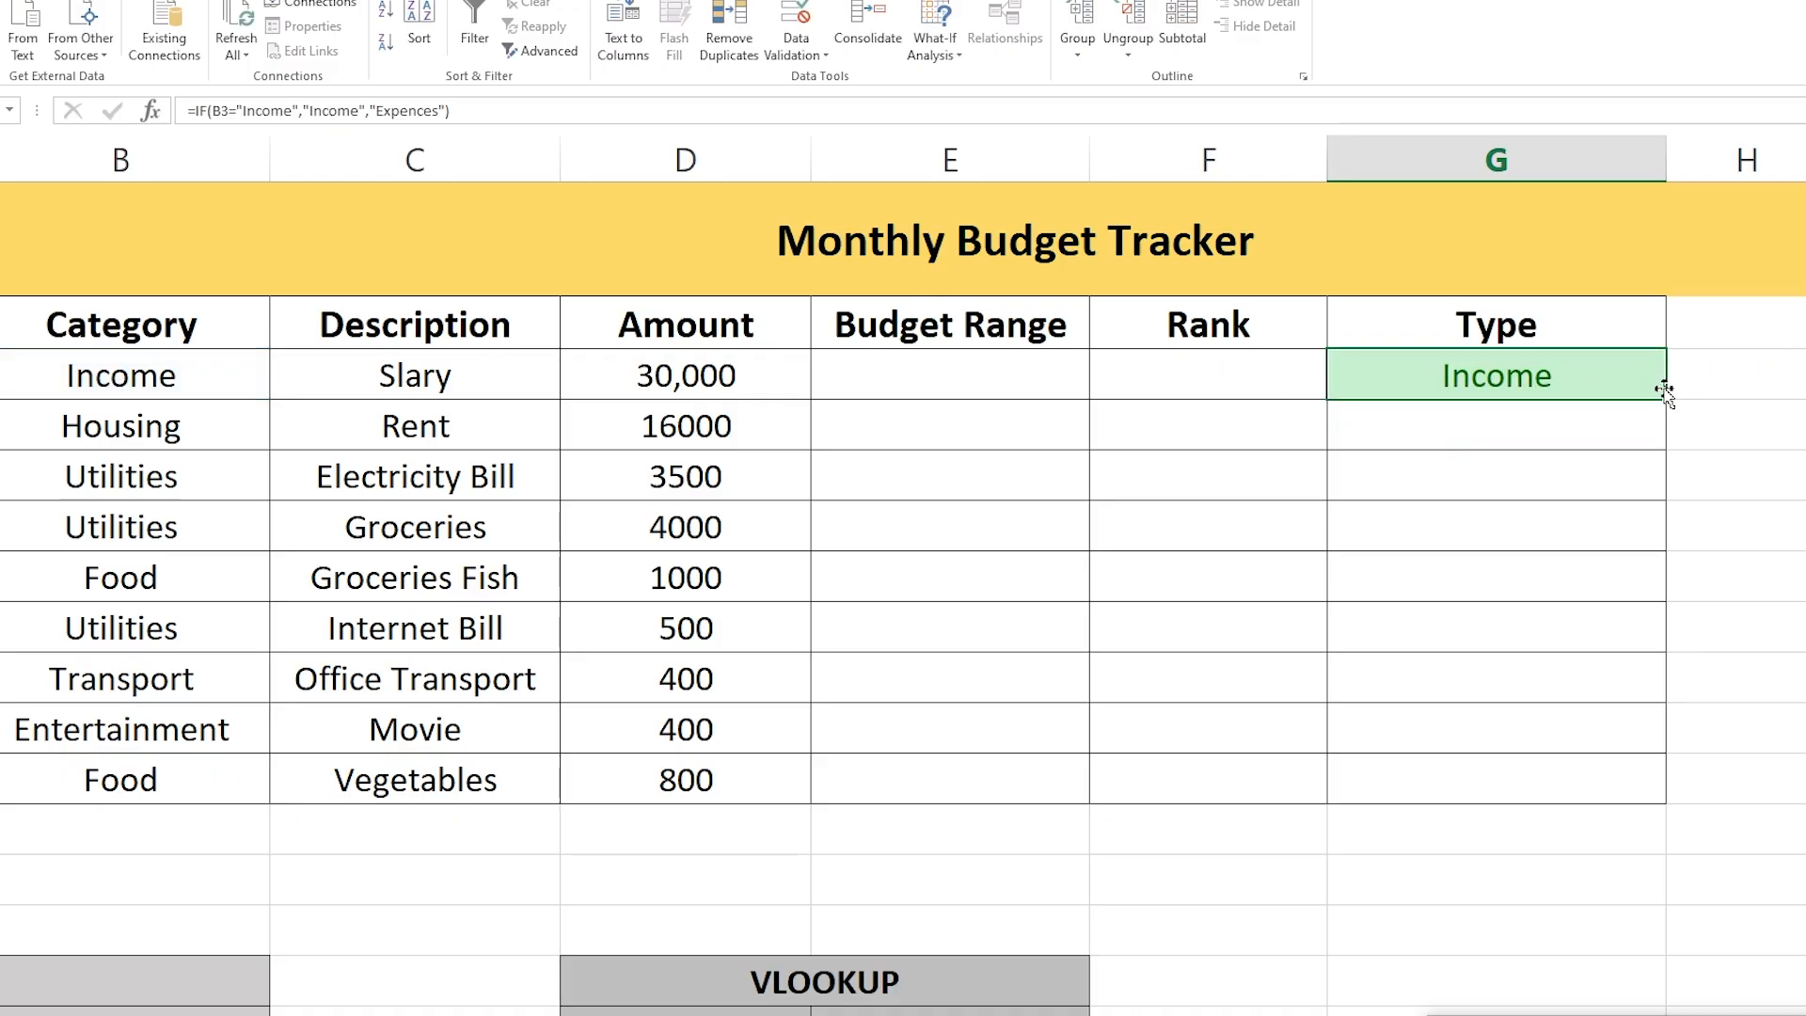
{"action": "left_click_drag", "start_coordinate": [1665, 397], "coordinate": [1646, 781]}
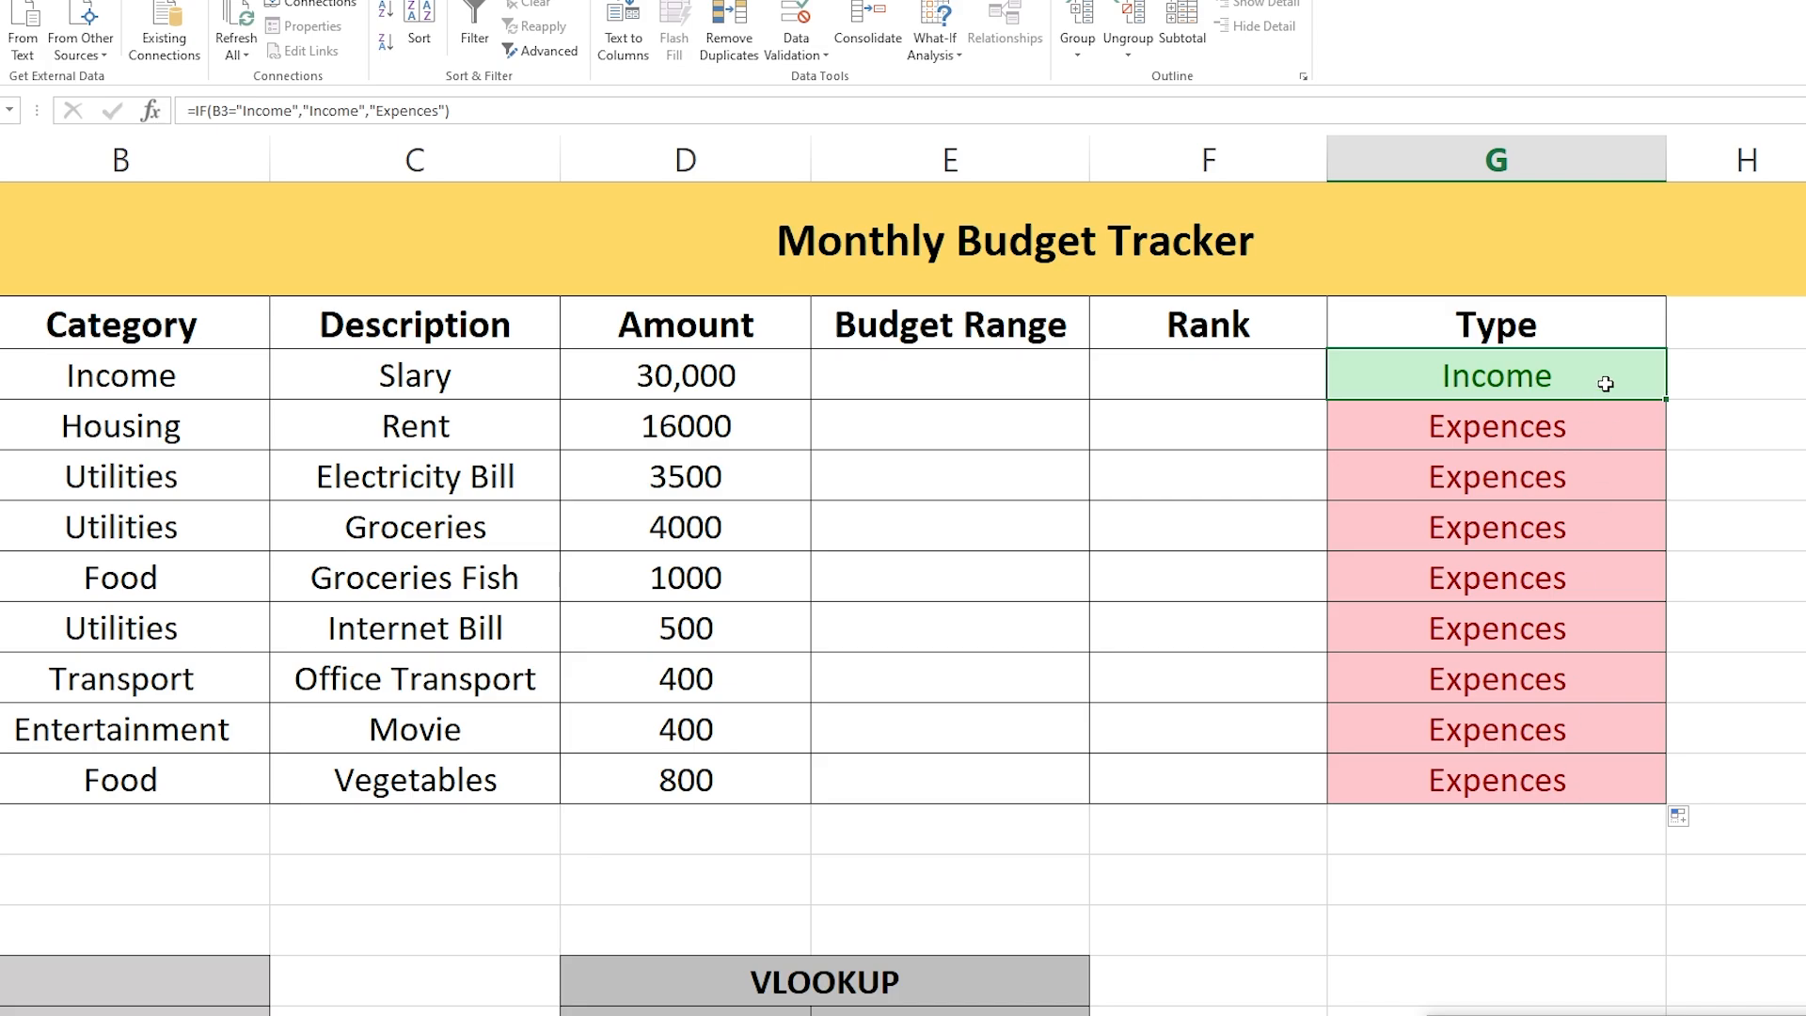
Add a Text that Contains conditional formatting rule for "Income" to the Type cells, using Green Fill with Dark Green Text.
{"action": "mouse_move", "coordinate": [1604, 384]}
{"action": "left_mouse_down"}
{"action": "mouse_move", "coordinate": [1588, 810]}
{"action": "mouse_move", "coordinate": [1586, 777]}
{"action": "left_mouse_up"}
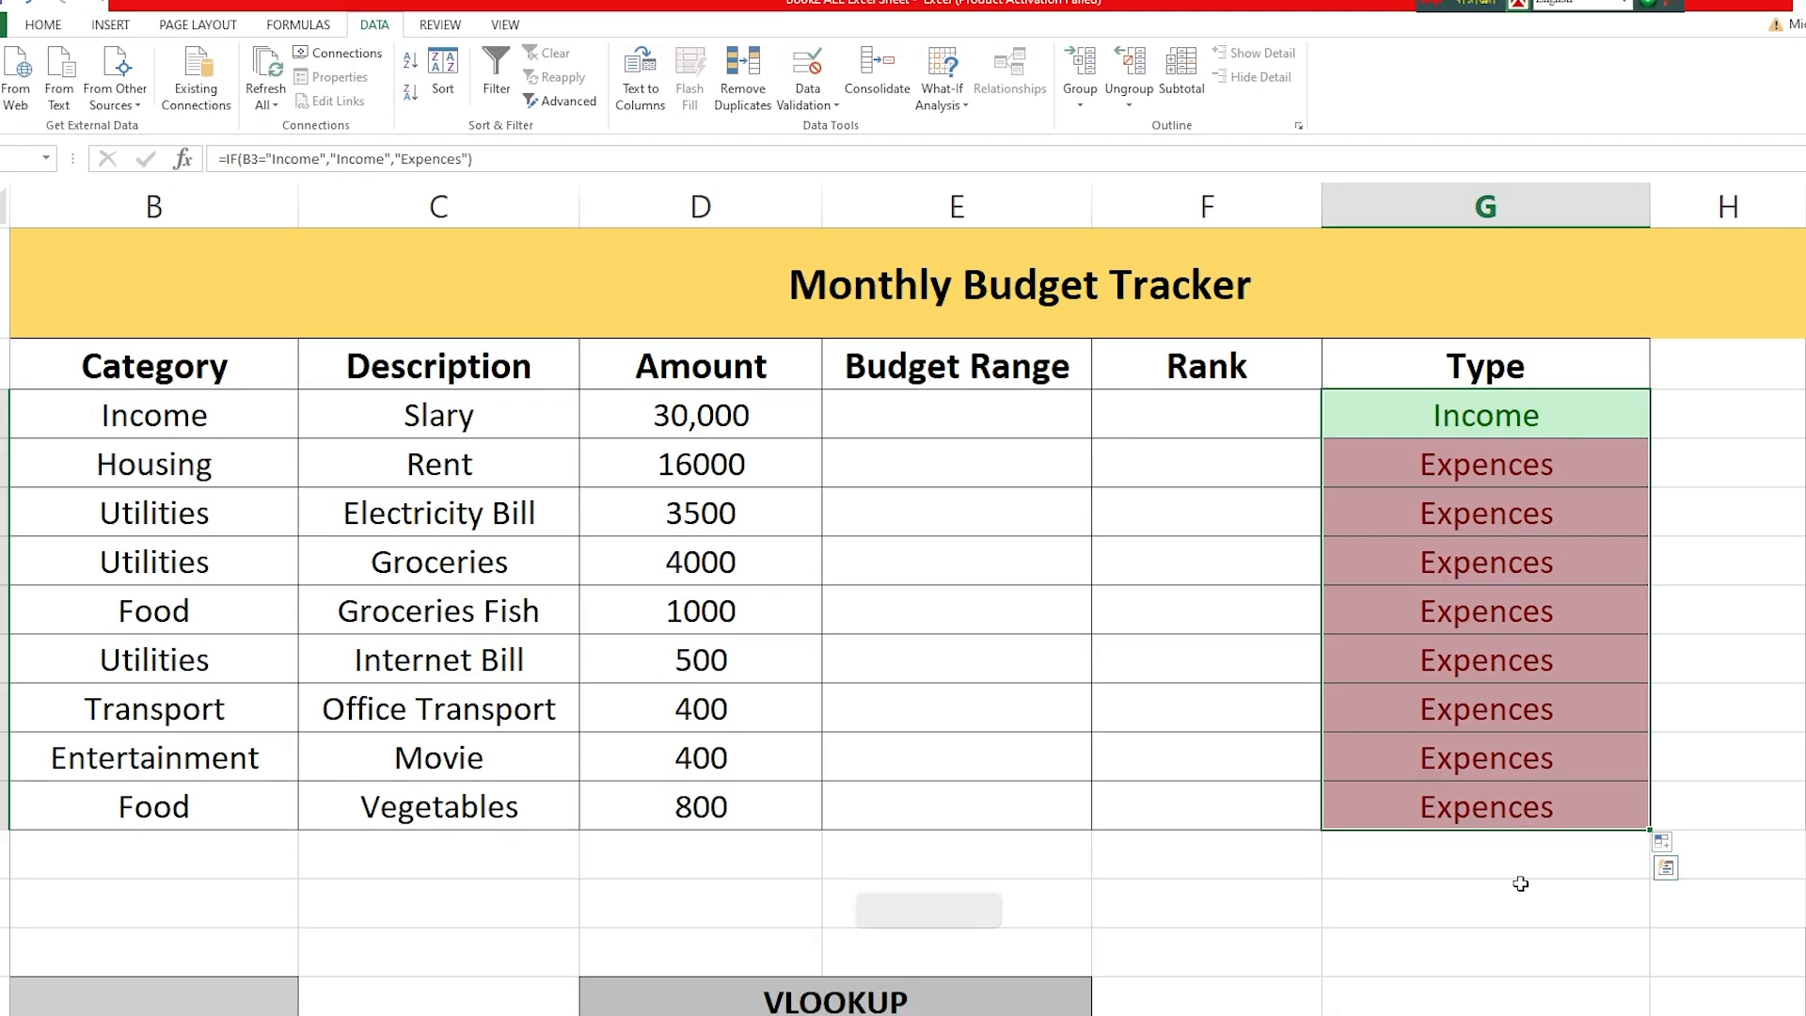
{"action": "left_click", "coordinate": [47, 25]}
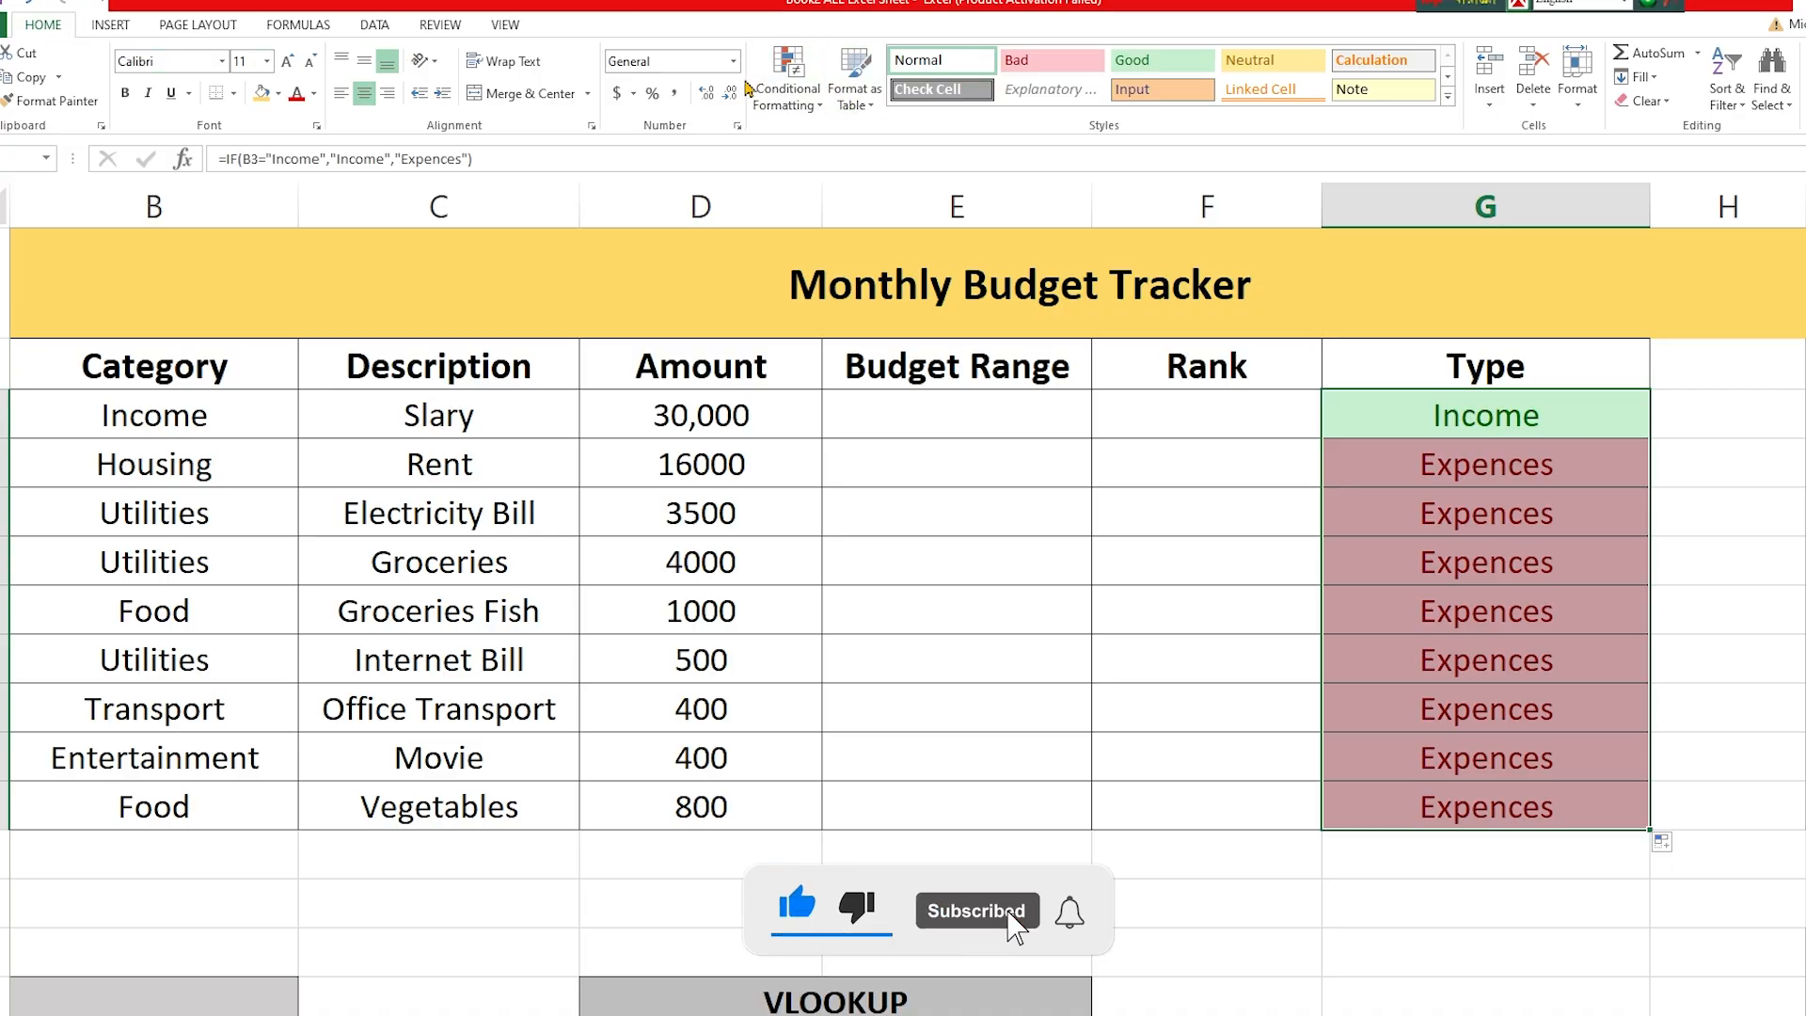
{"action": "left_click", "coordinate": [788, 80]}
{"action": "mouse_move", "coordinate": [854, 148]}
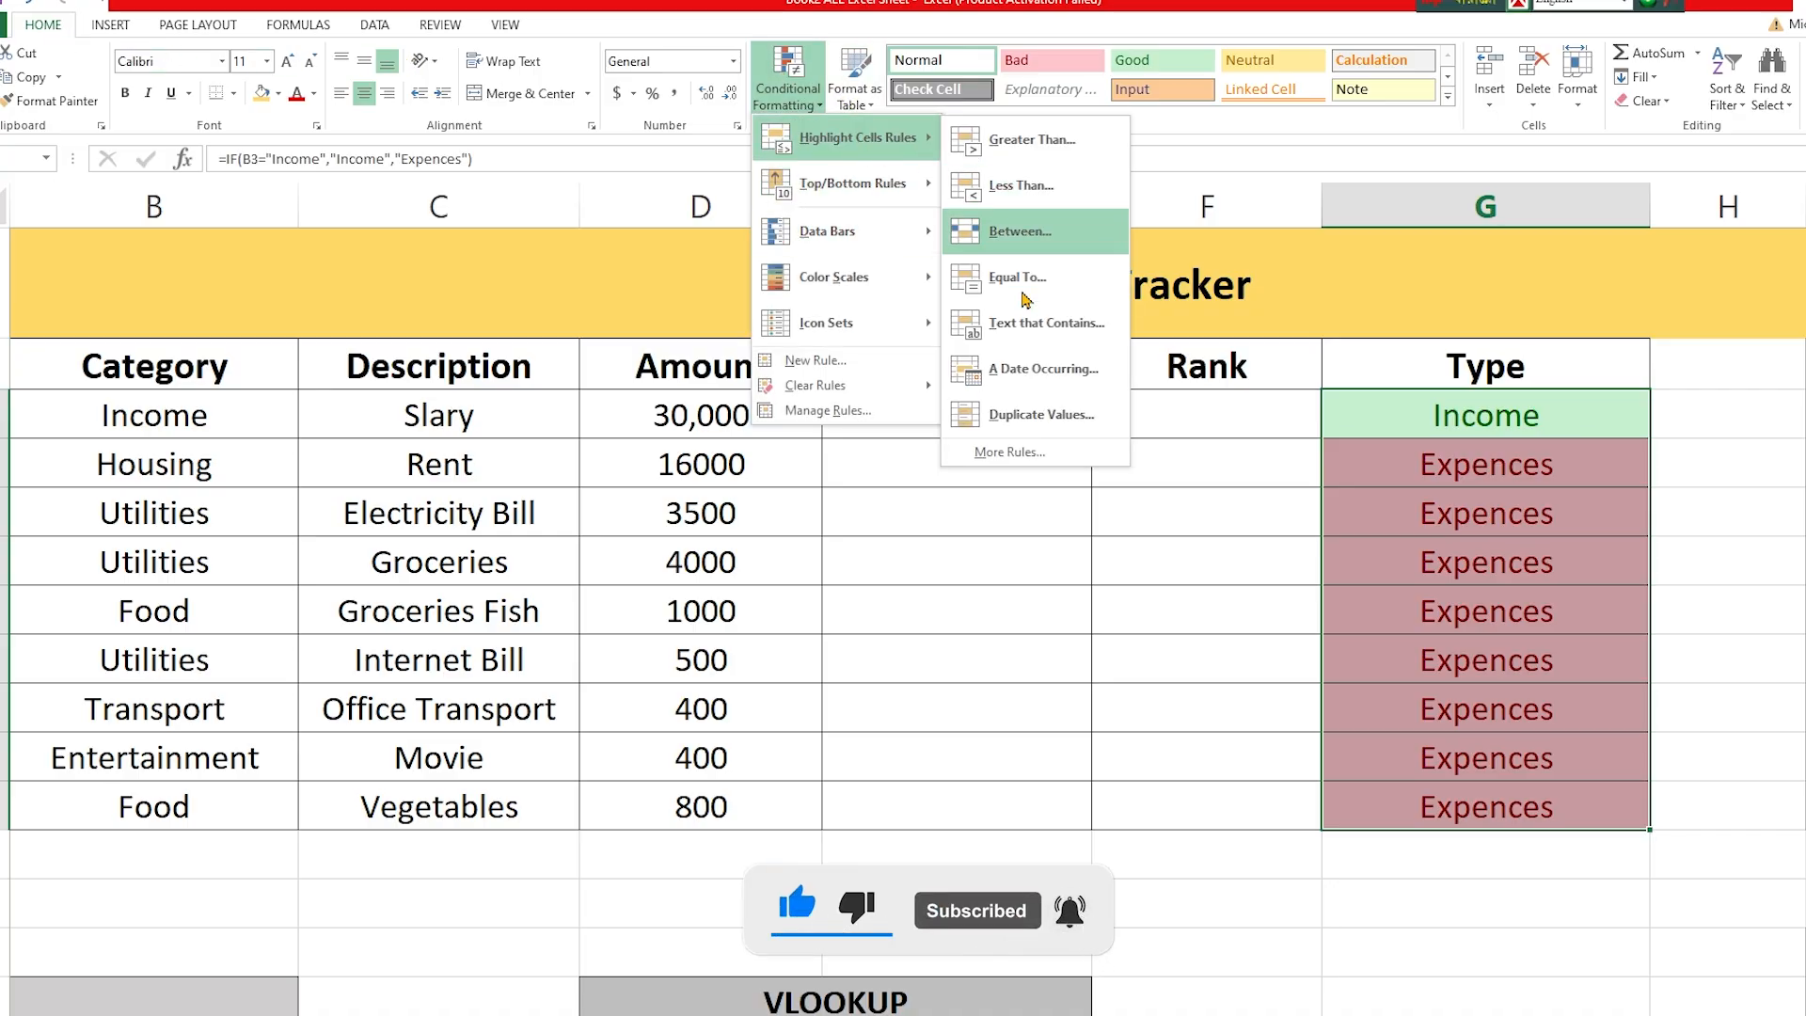
{"action": "left_click", "coordinate": [1040, 329]}
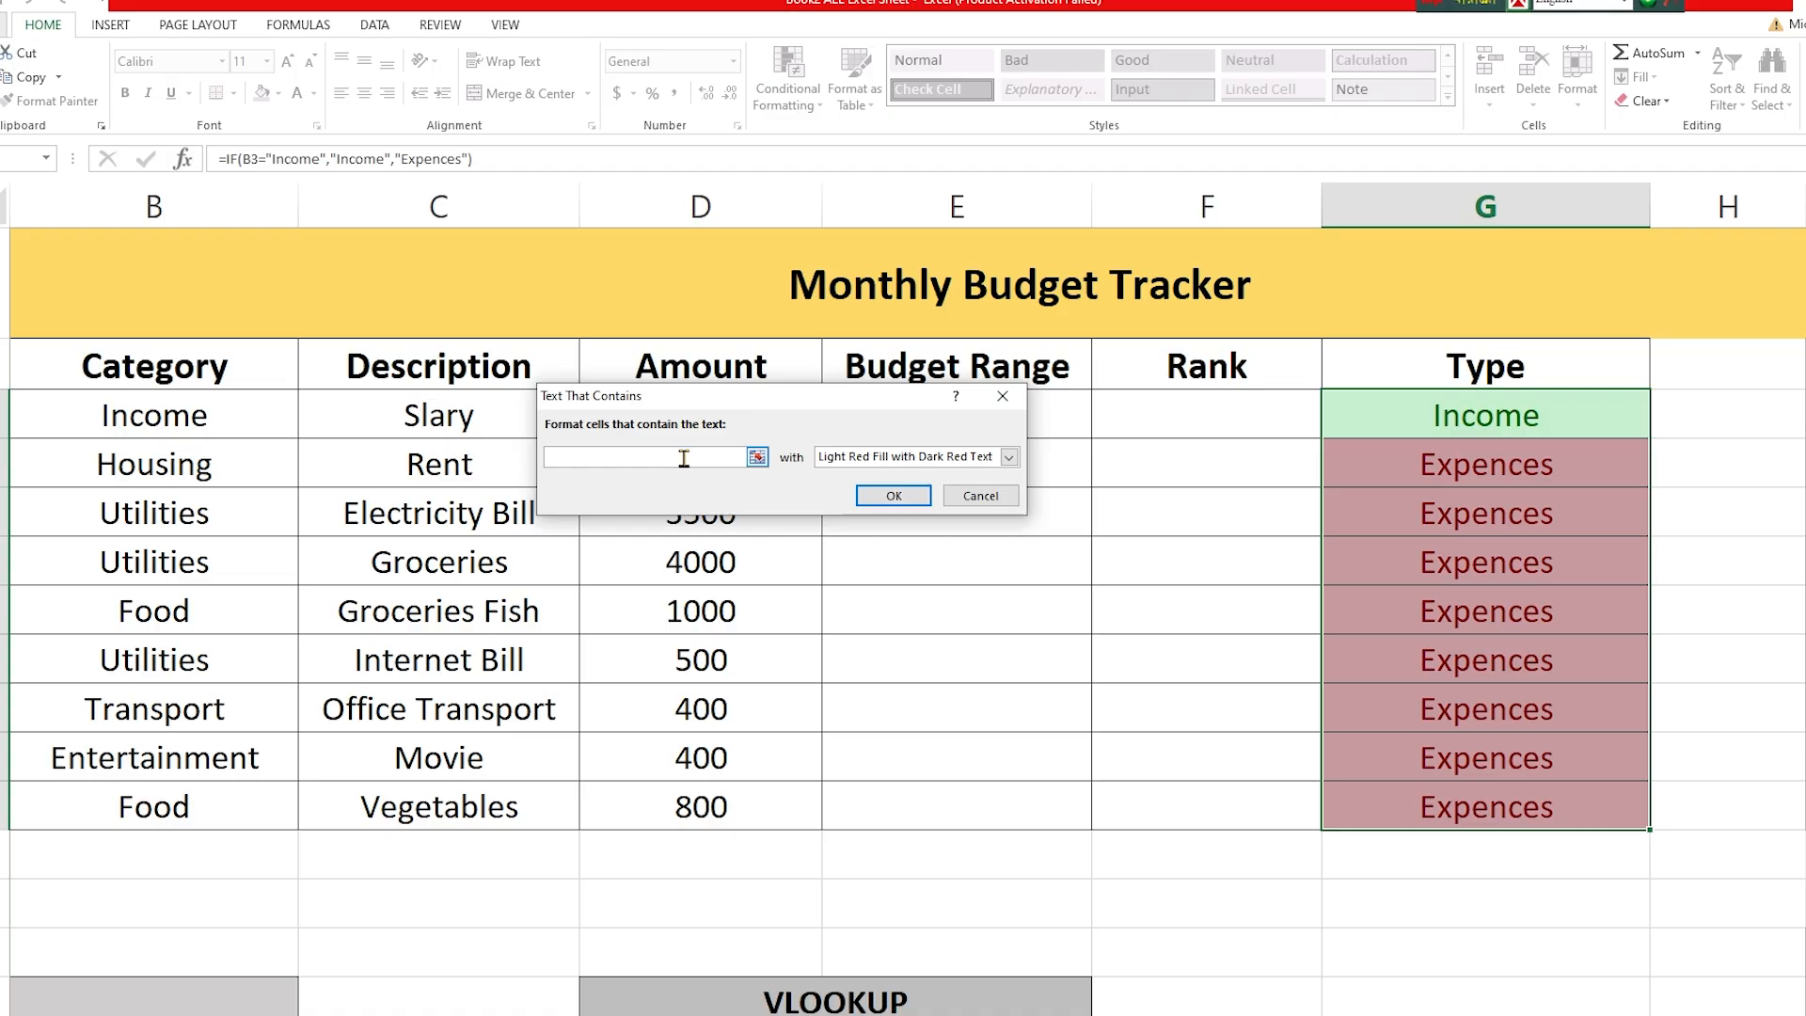
{"action": "type", "text": "Income"}
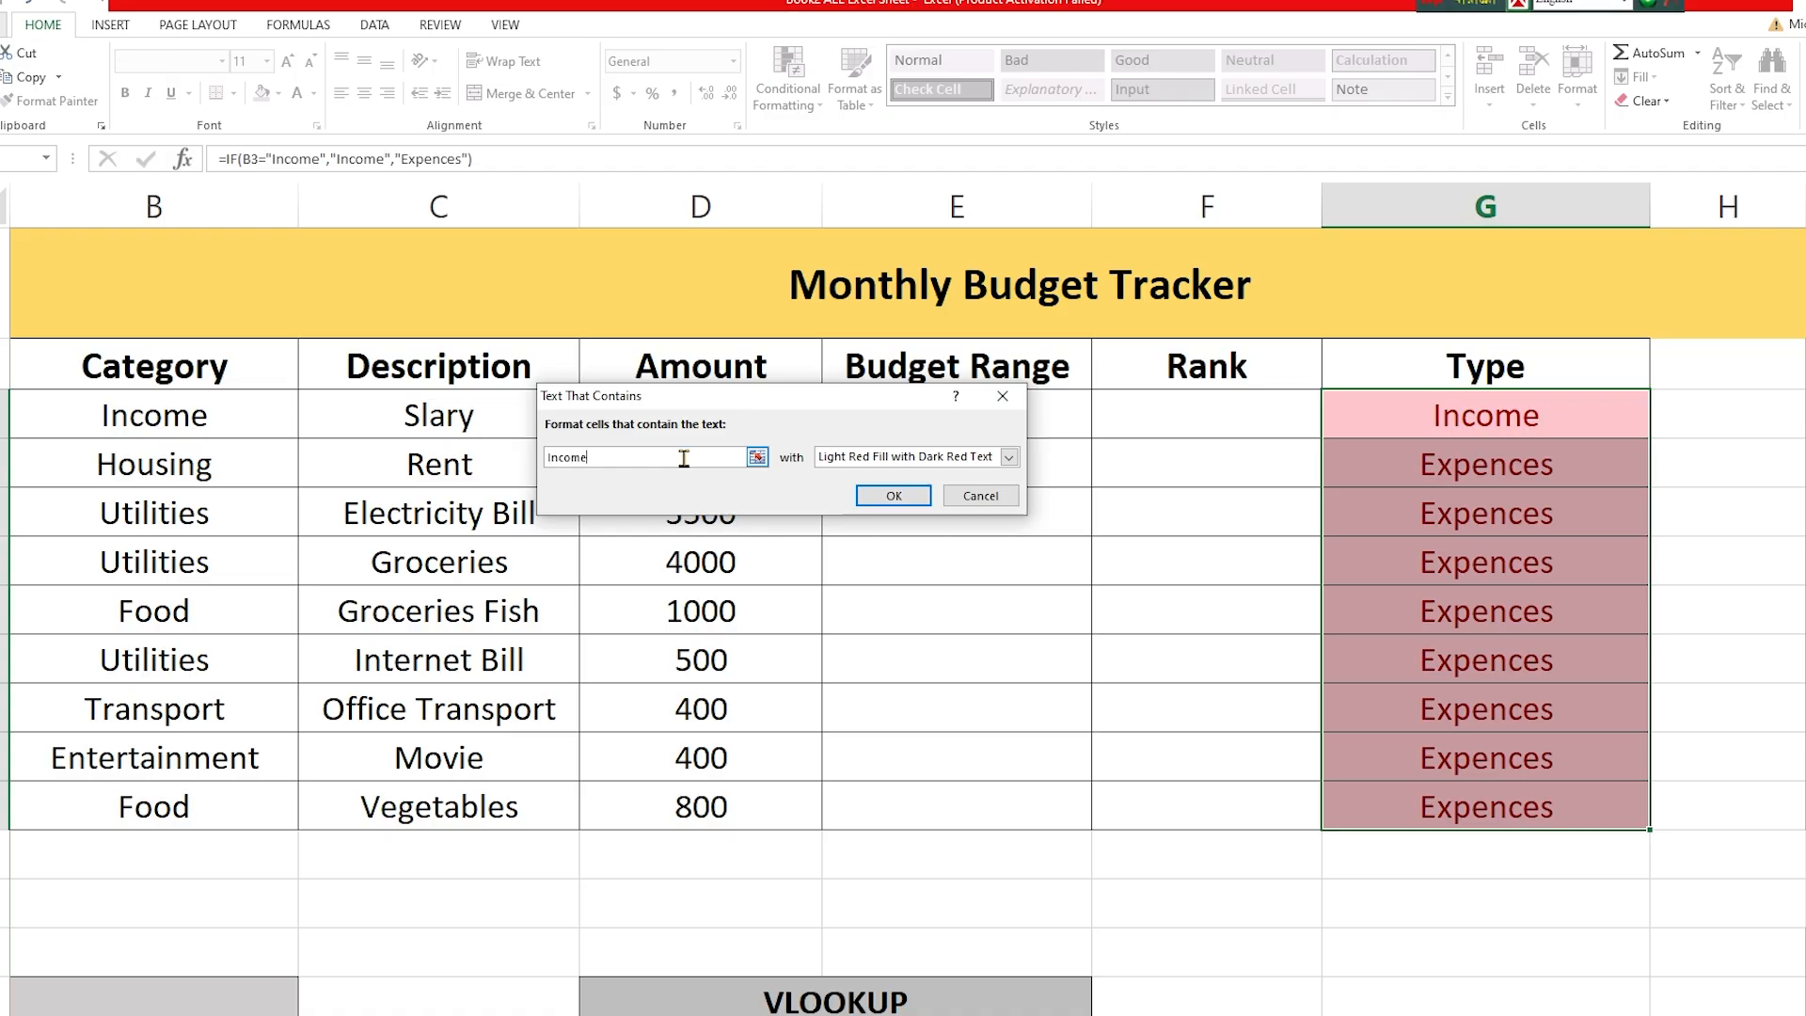
{"action": "left_click", "coordinate": [1008, 457]}
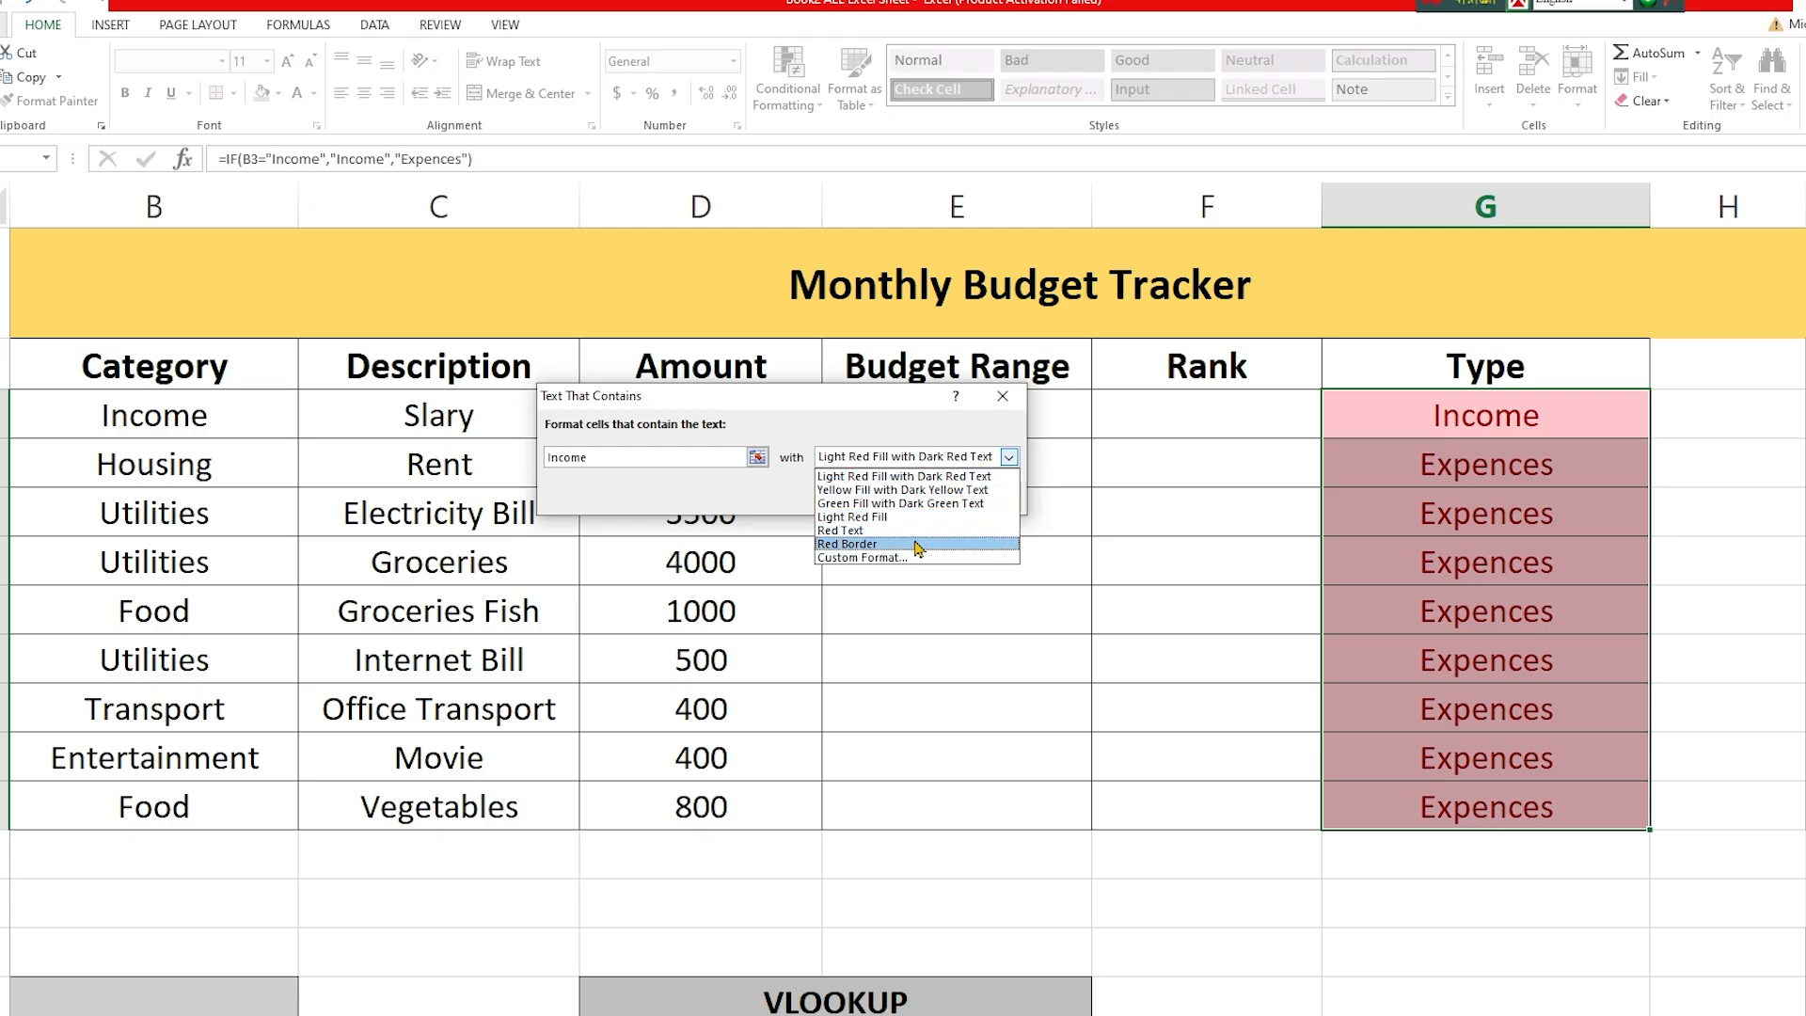
{"action": "left_click", "coordinate": [901, 503]}
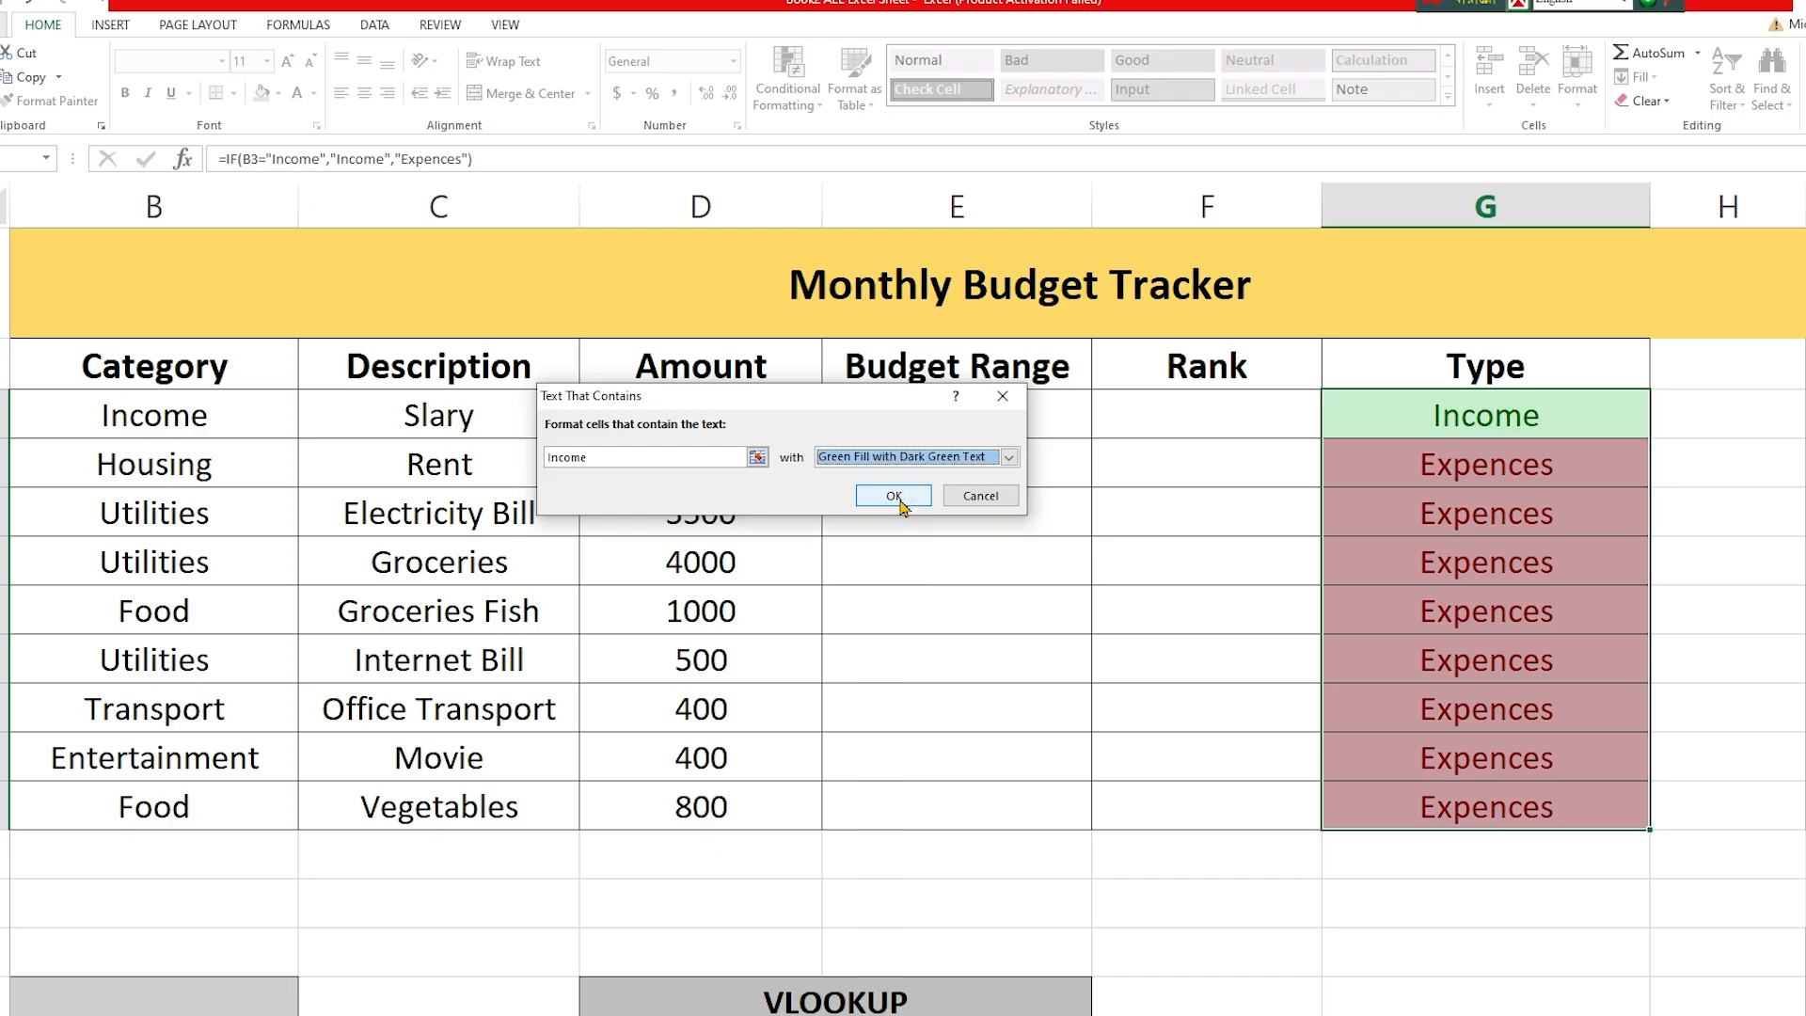
{"action": "left_click", "coordinate": [890, 492]}
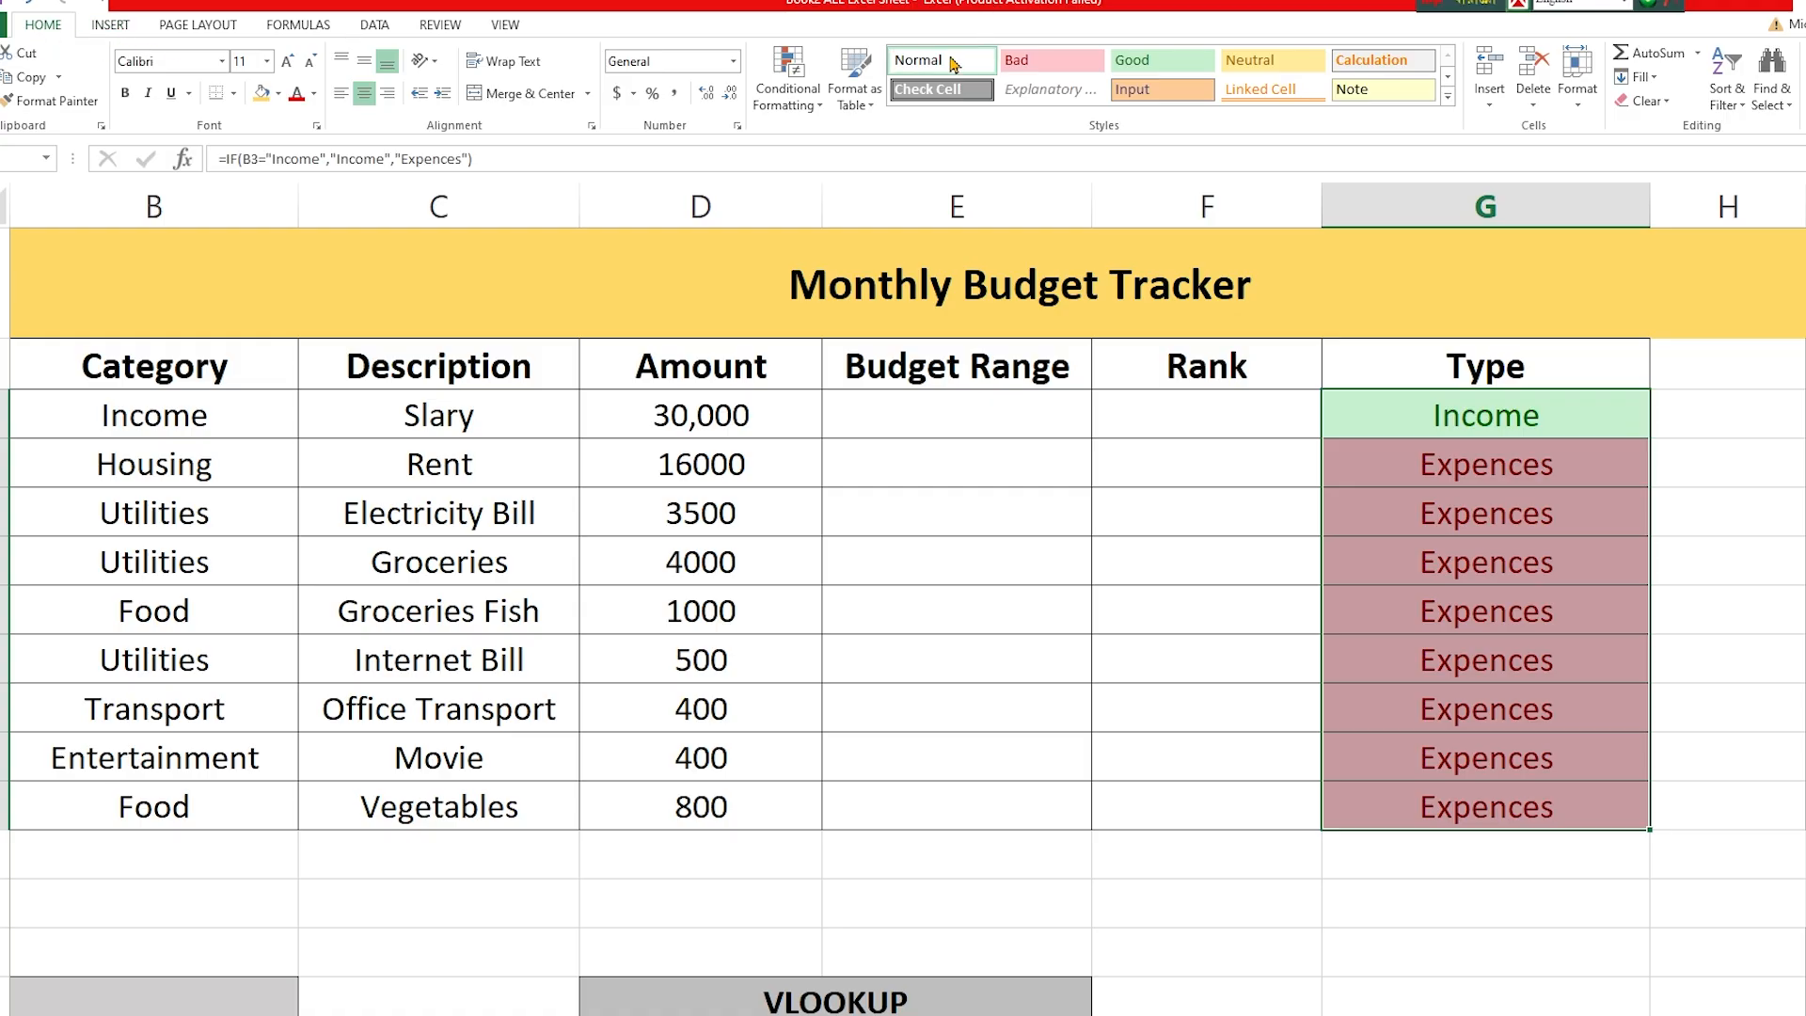
Add a Text that Contains conditional formatting rule for "Expences" to the Type cells, using Light Red Fill with Dark Red Text.
{"action": "left_click", "coordinate": [787, 98]}
{"action": "mouse_move", "coordinate": [856, 138]}
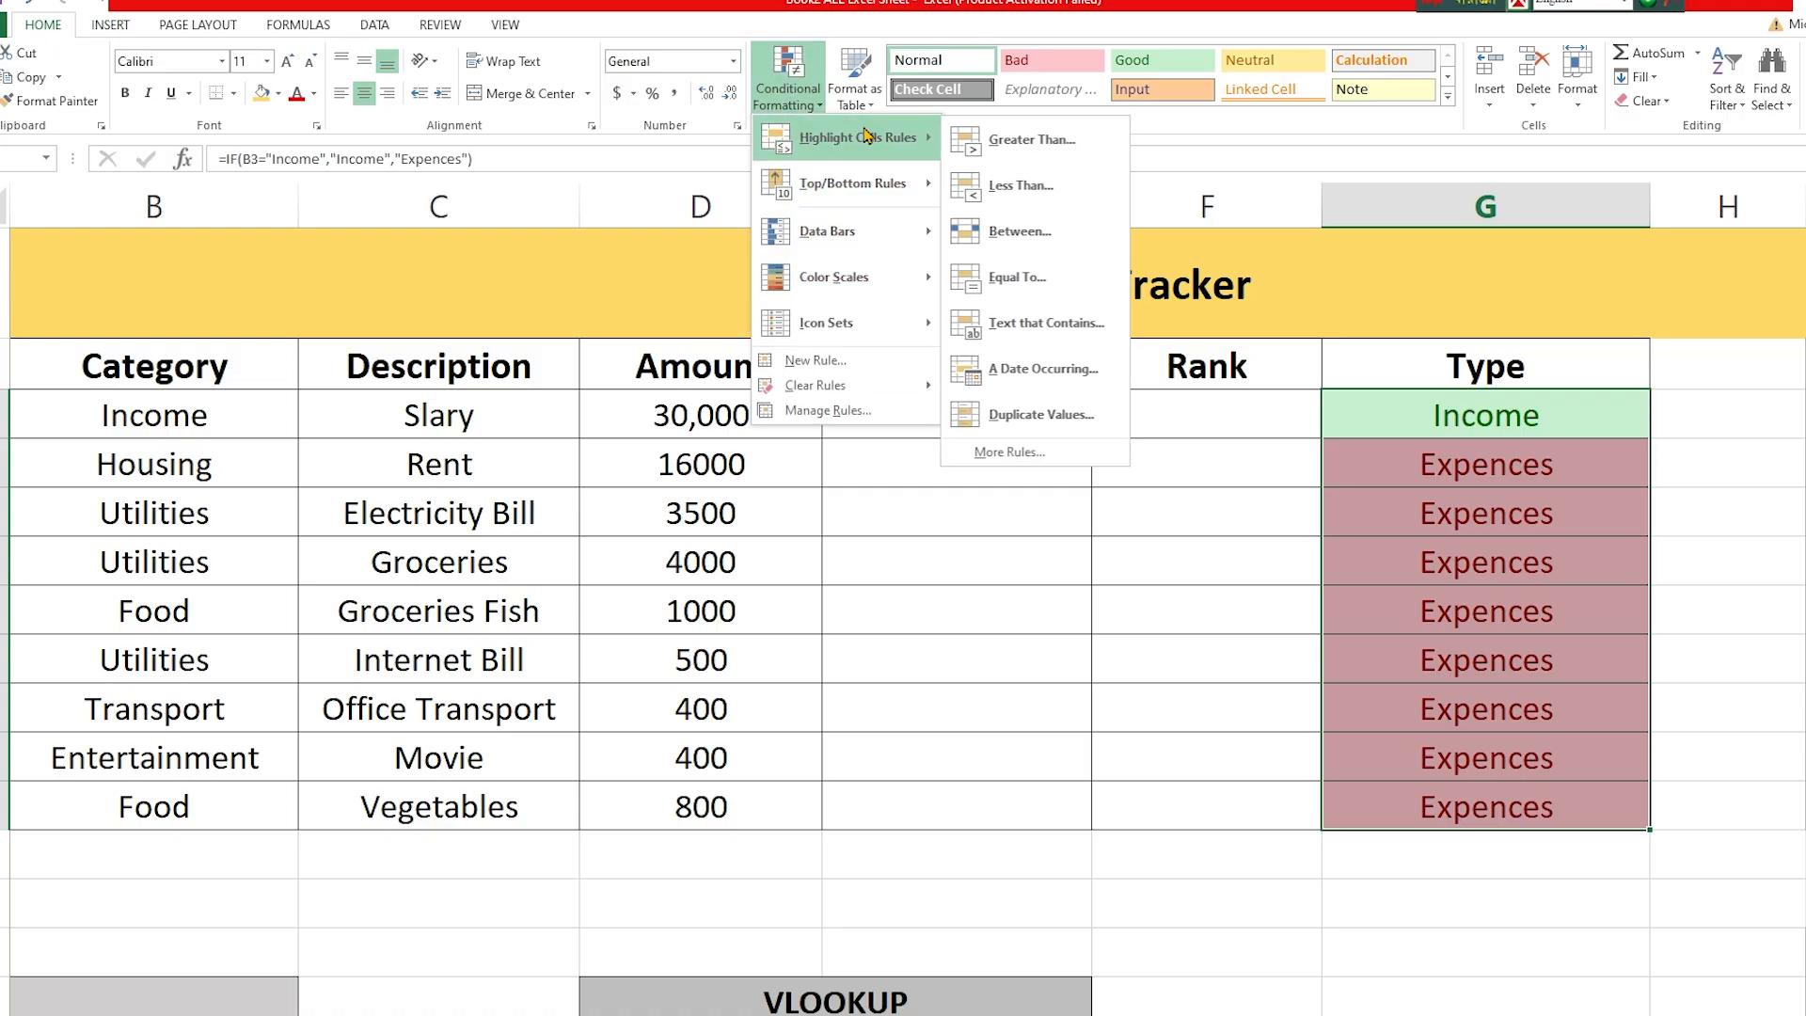
{"action": "left_click", "coordinate": [1044, 323]}
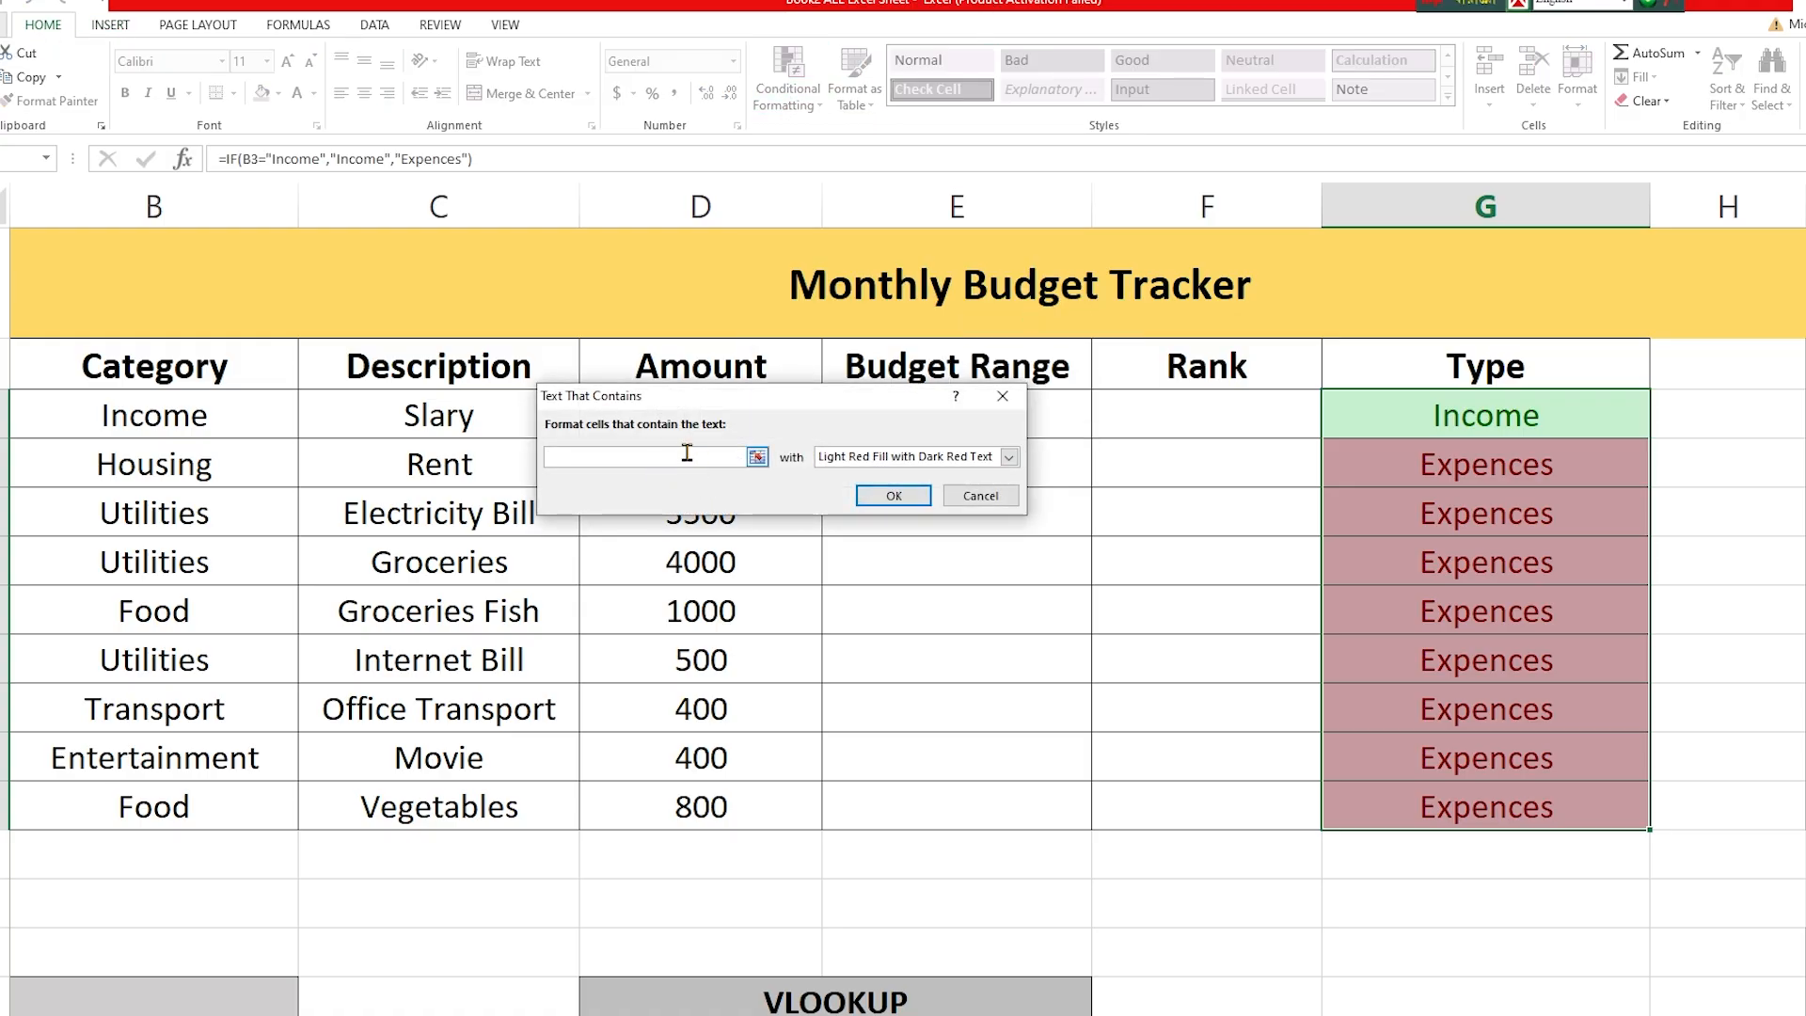
{"action": "type", "text": "Expences"}
{"action": "left_click", "coordinate": [862, 456]}
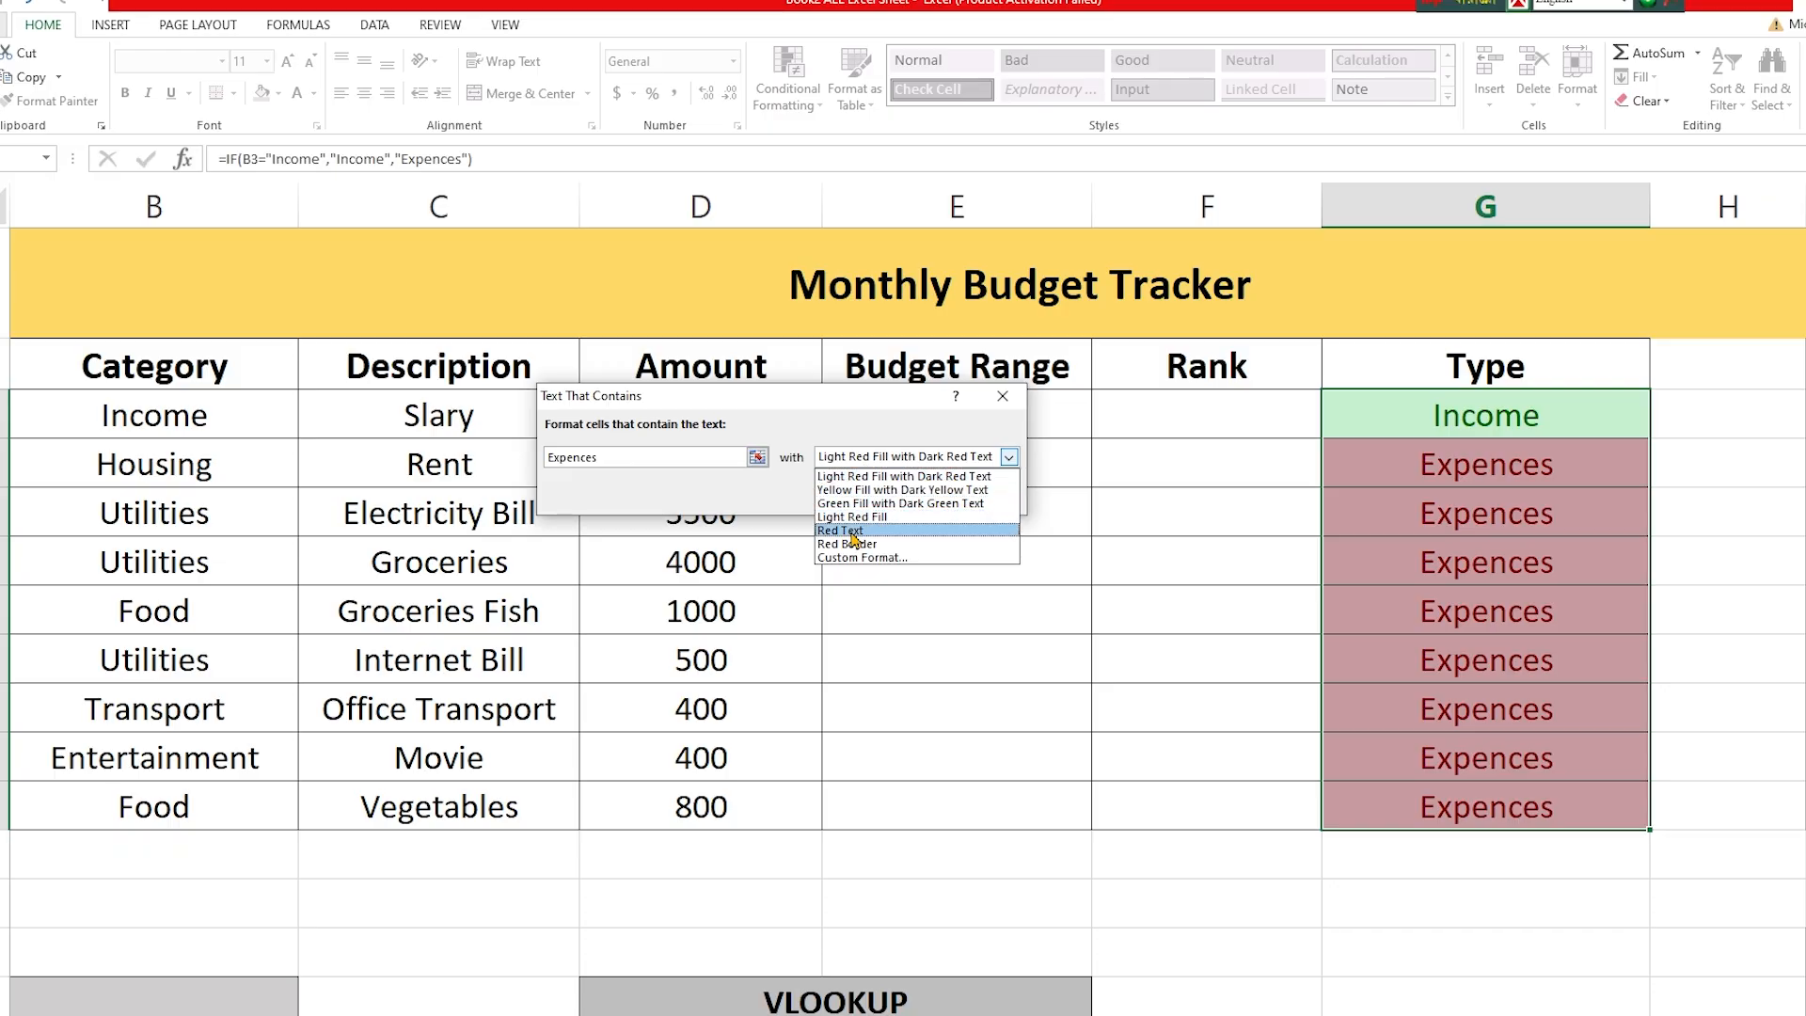
{"action": "left_click", "coordinate": [856, 476]}
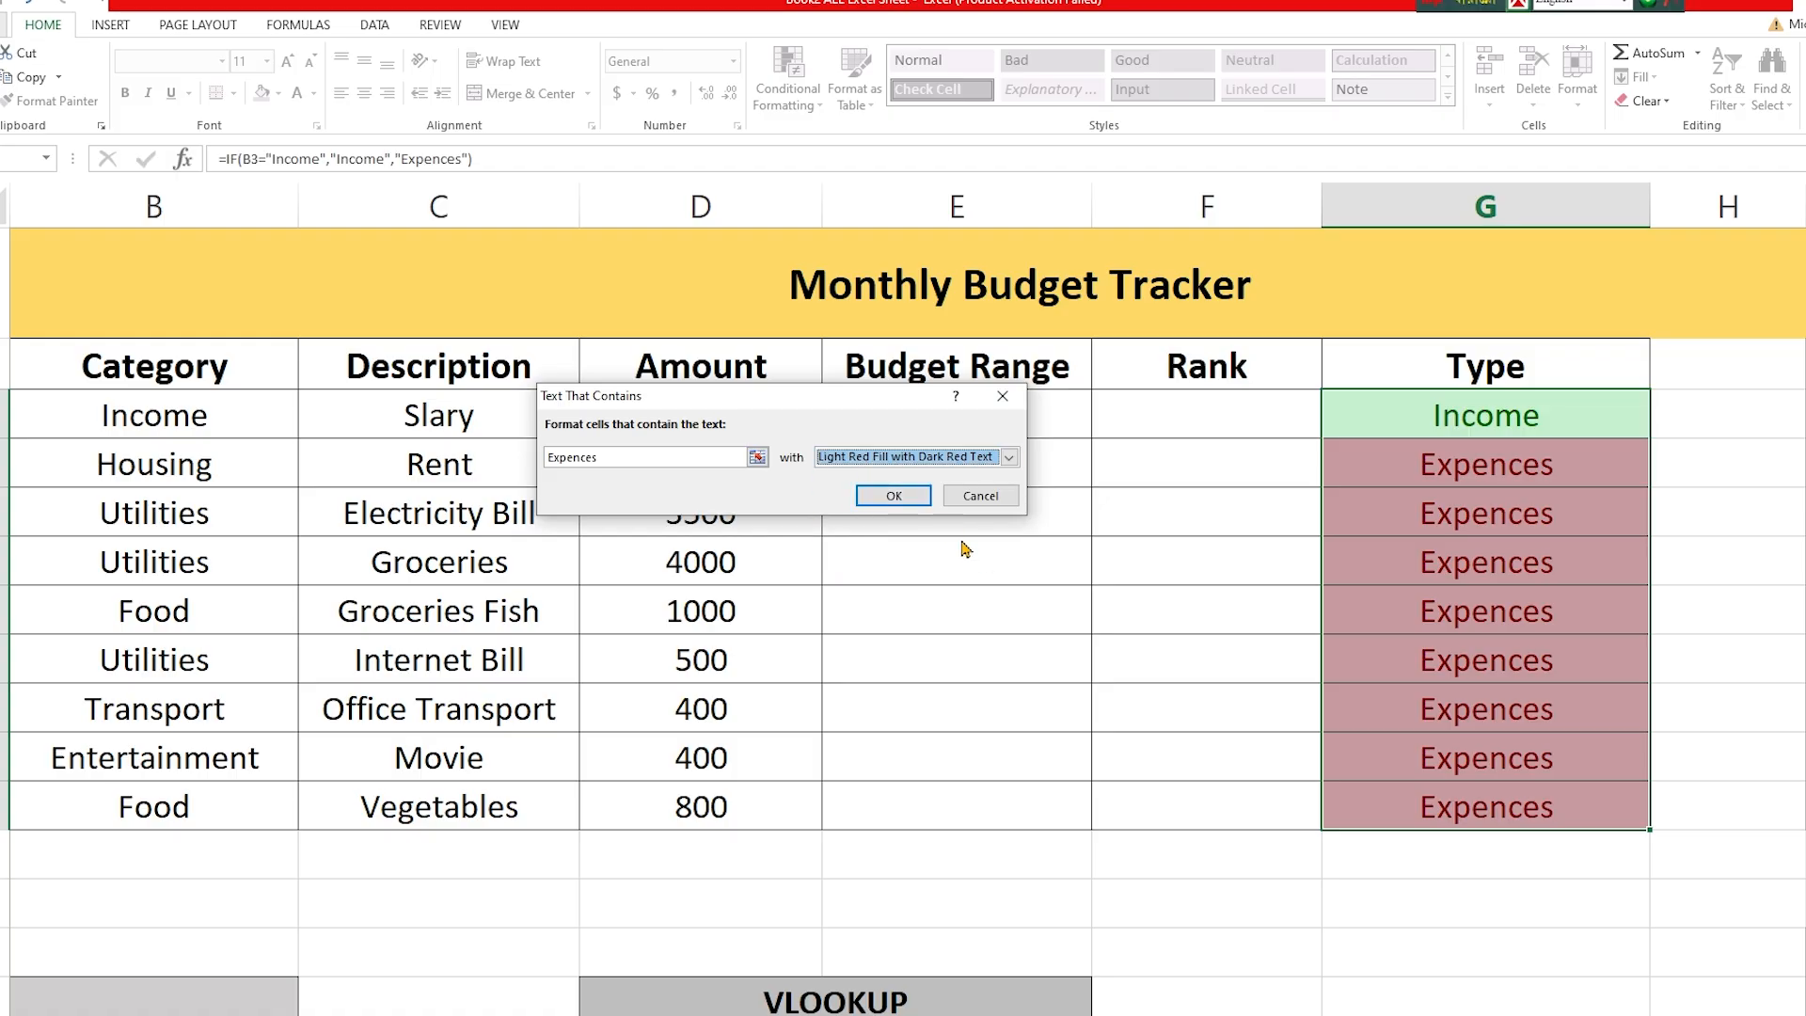
{"action": "left_click", "coordinate": [893, 496]}
{"action": "left_click", "coordinate": [1475, 513]}
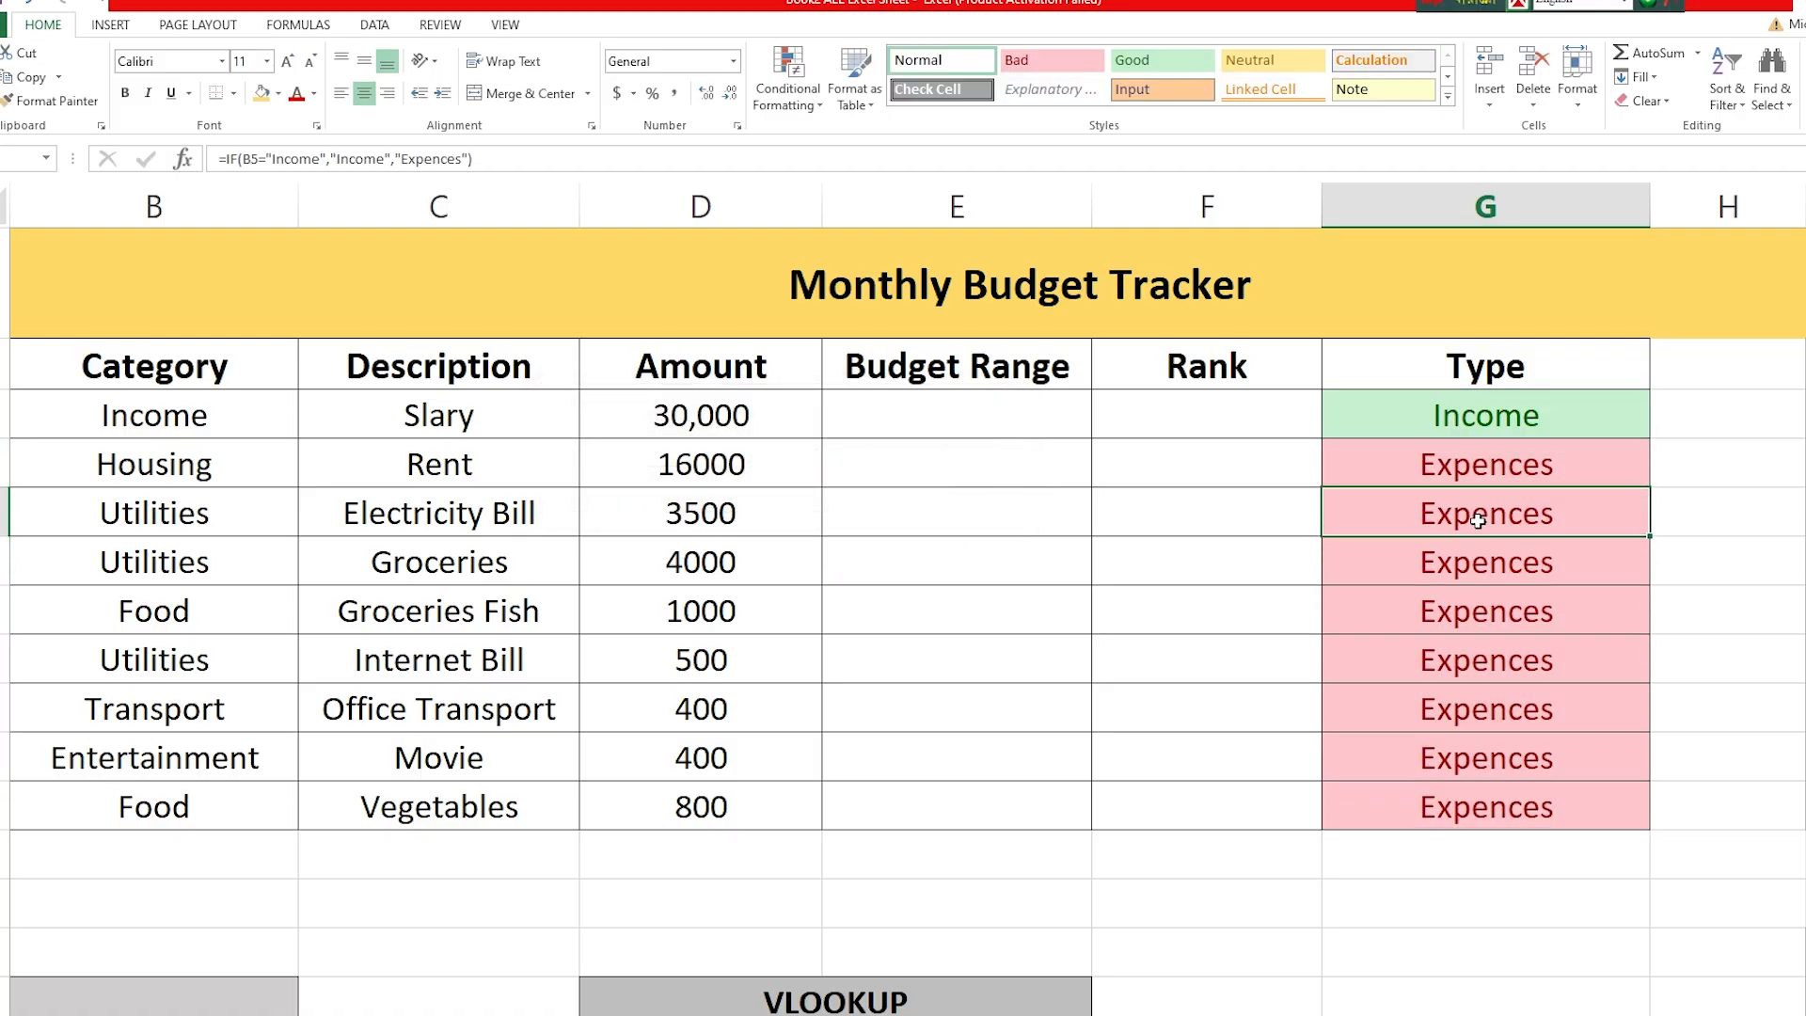
{"action": "left_click", "coordinate": [1453, 476]}
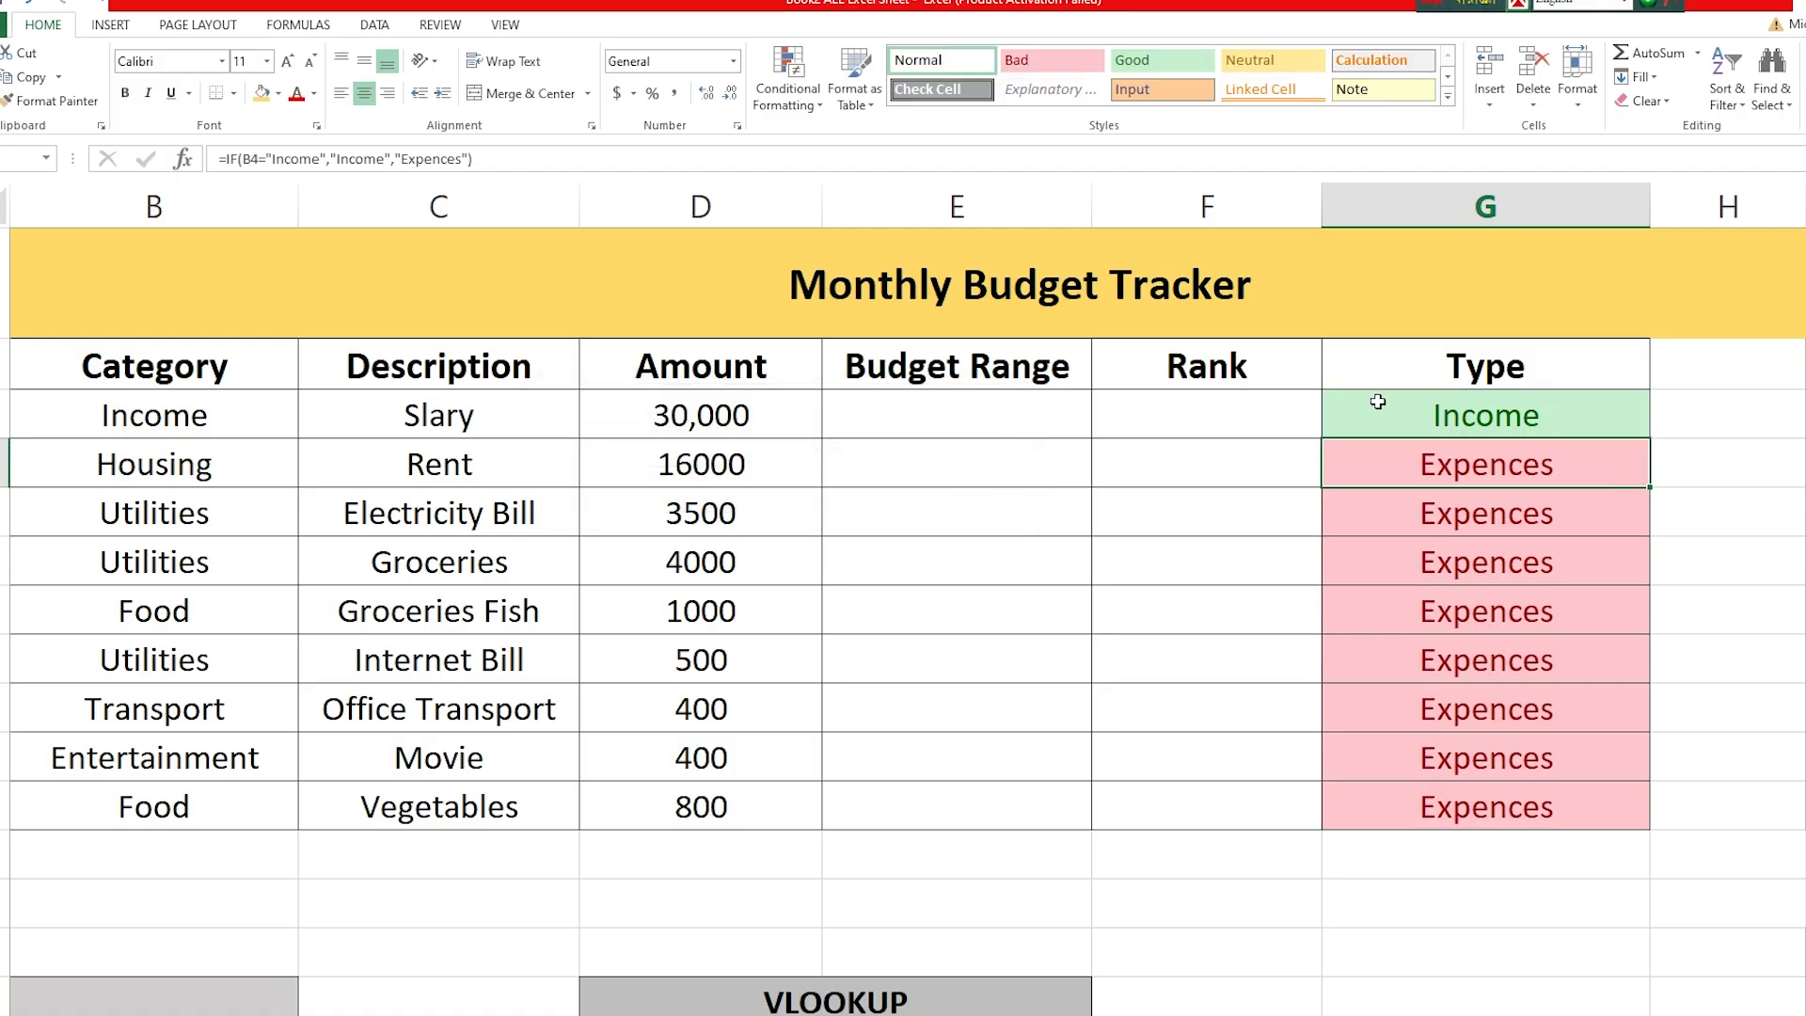
{"action": "left_click_drag", "start_coordinate": [1378, 402], "coordinate": [1463, 799]}
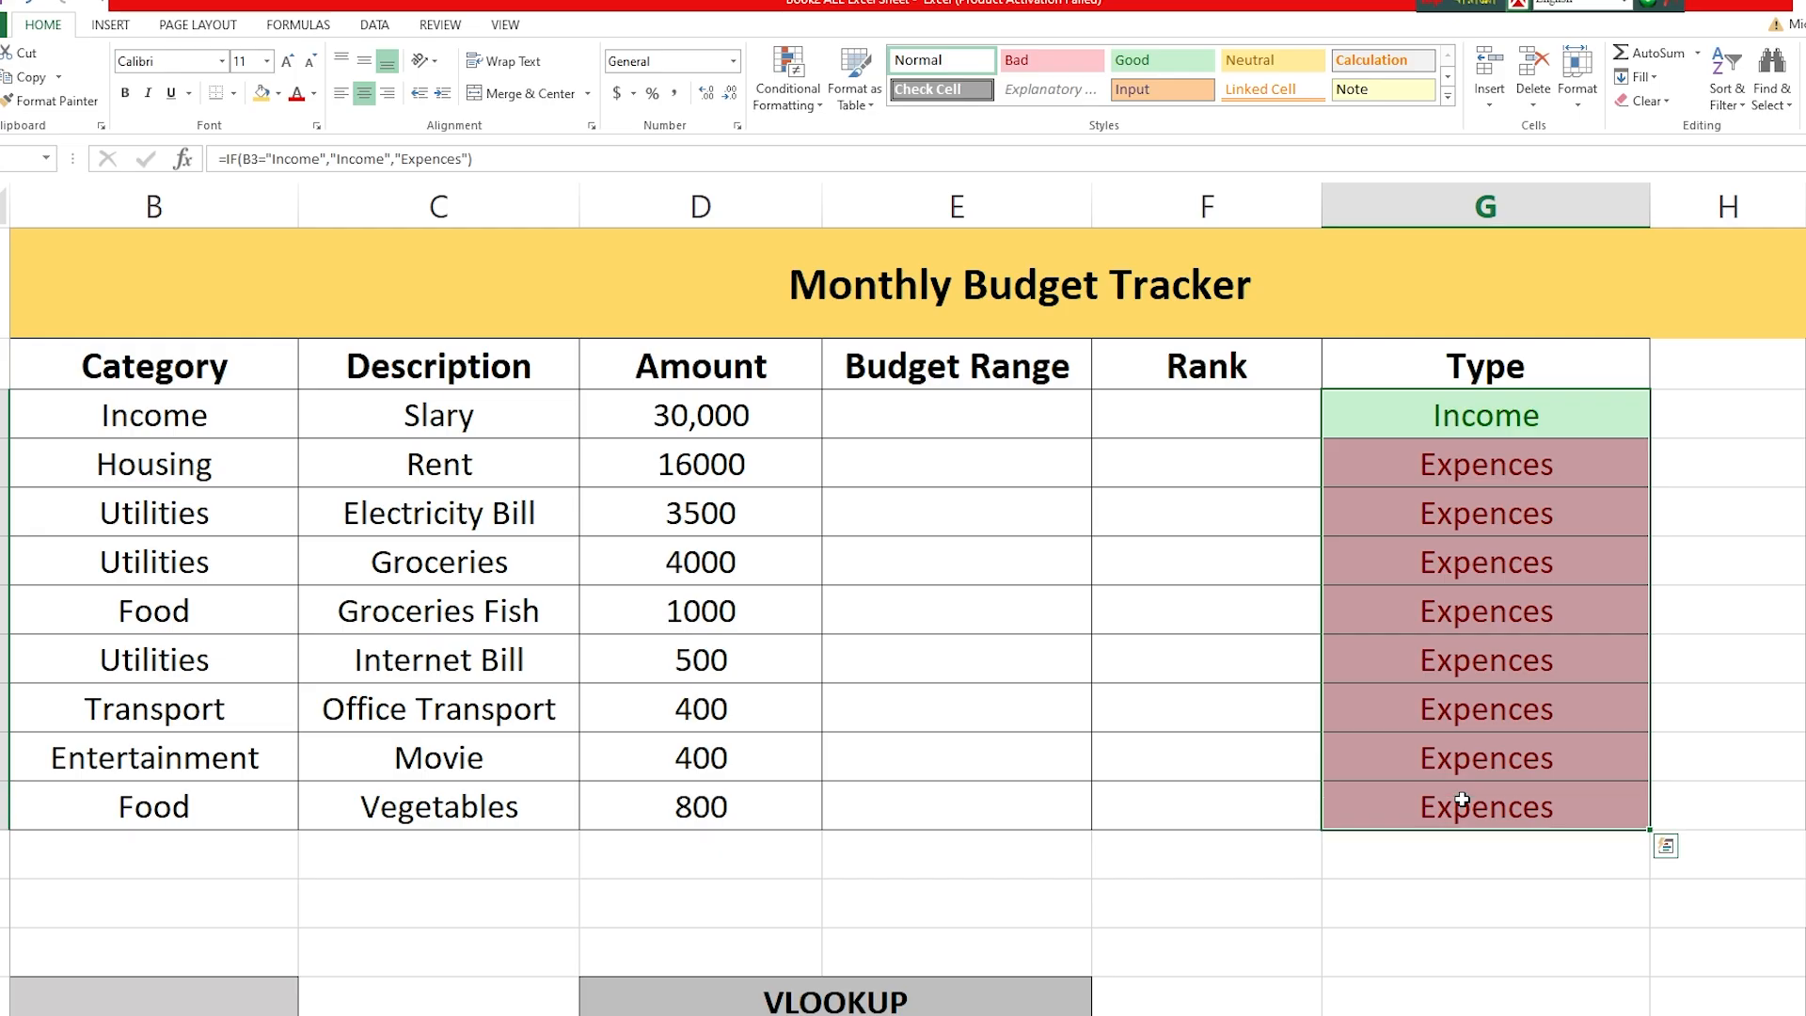
Switch to the assignment PDF and select the text of the third task, on total monthly income and expenses, to read it.
{"action": "key", "text": "alt+Tab"}
{"action": "scroll", "coordinate": [541, 727], "scroll_direction": "down", "scroll_amount": 1}
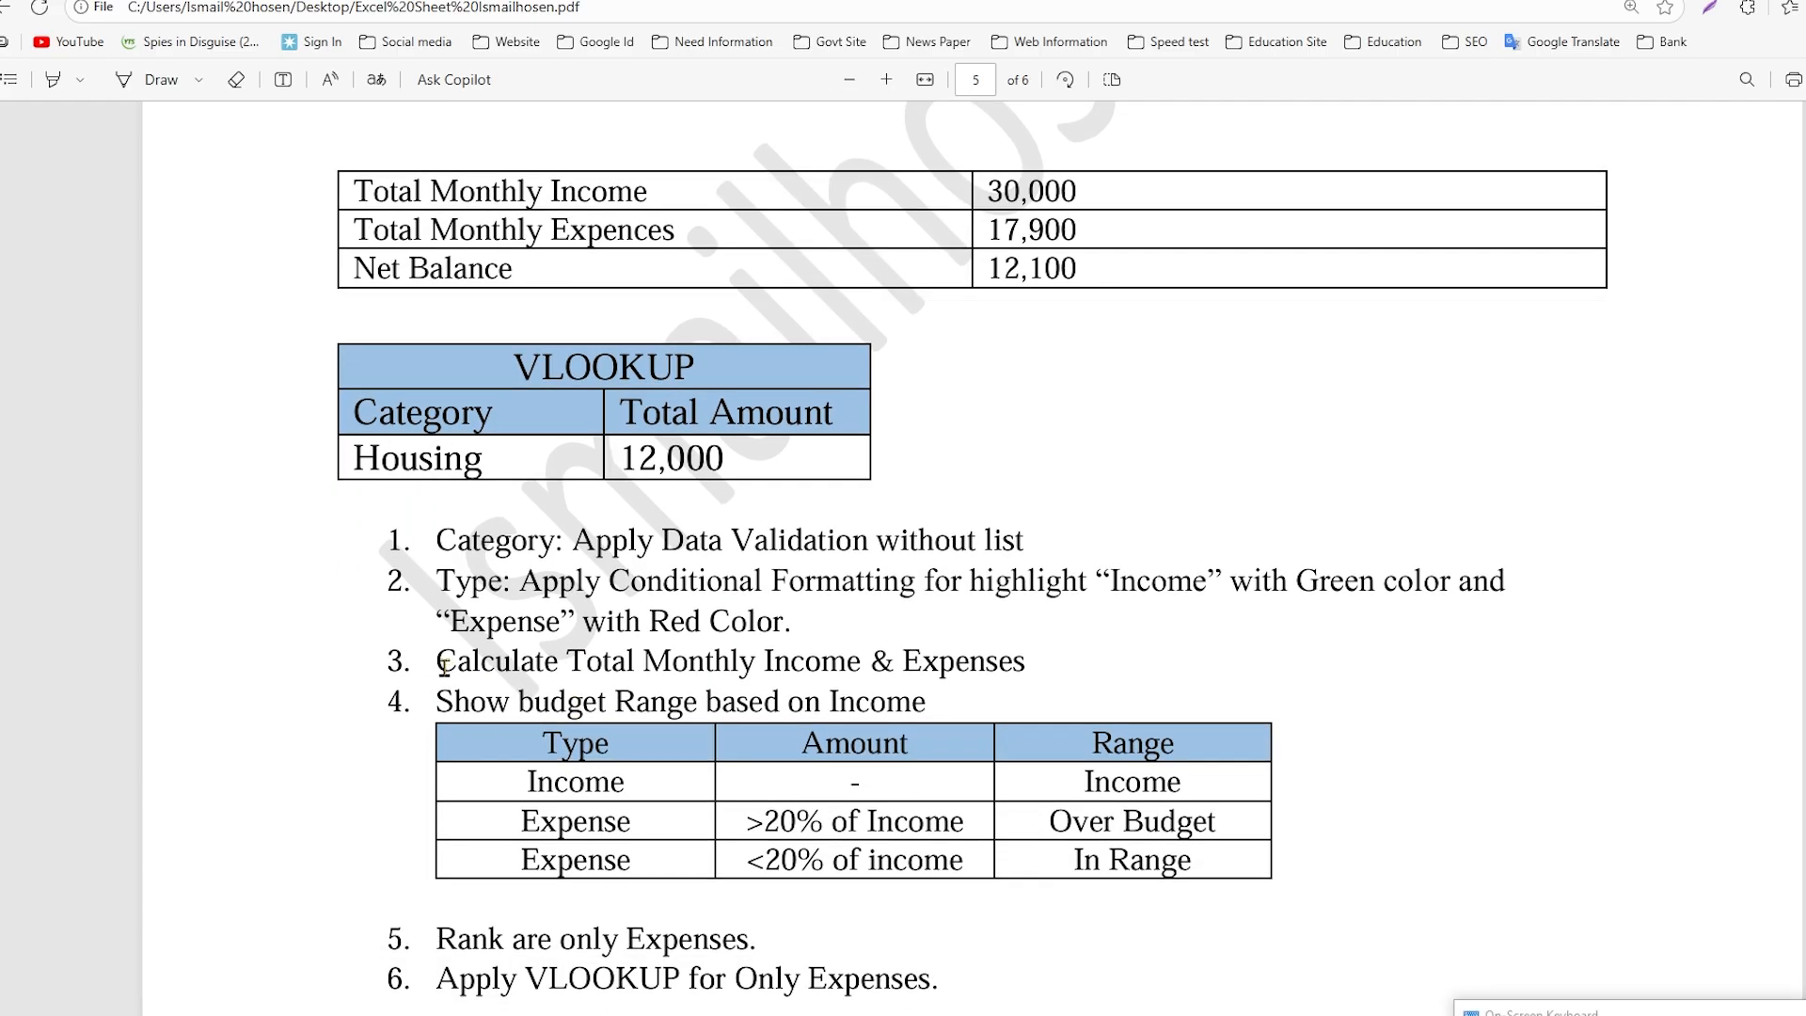
{"action": "left_click_drag", "start_coordinate": [444, 665], "coordinate": [1048, 672]}
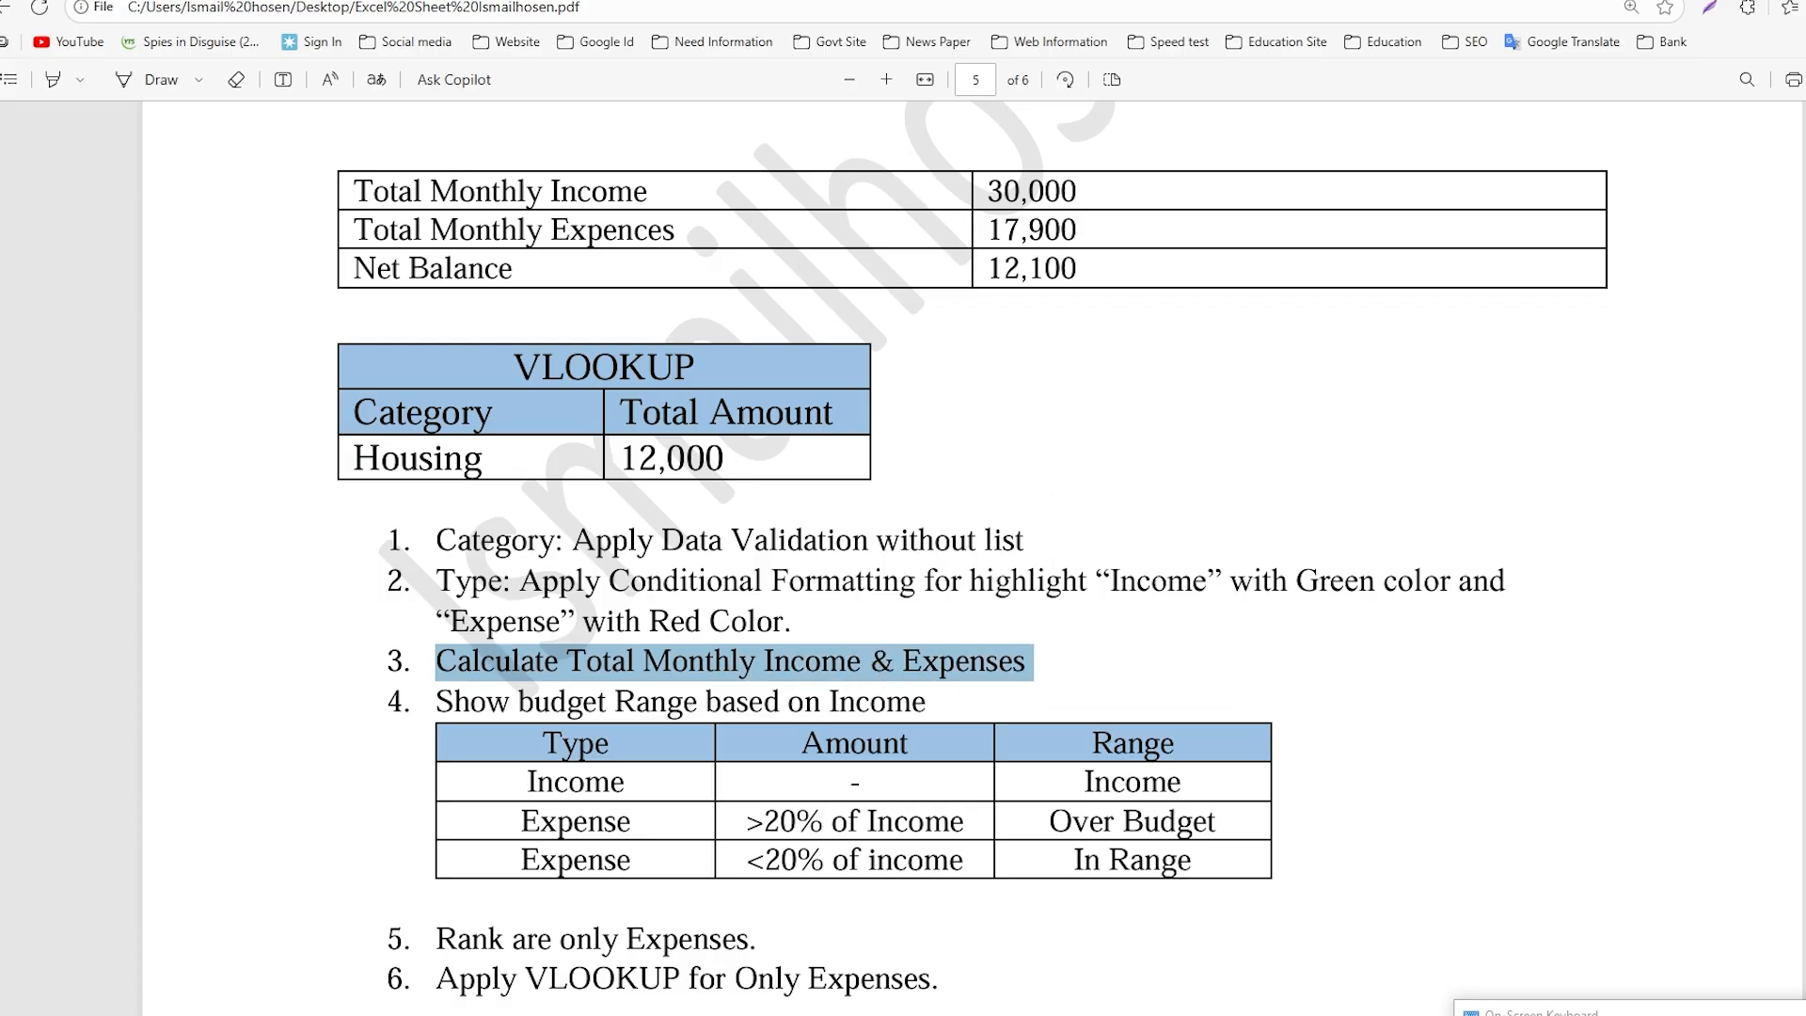
Switch back to the Excel workbook and select the Total Monthly Income cell, B15.
{"action": "key", "text": "alt+Tab"}
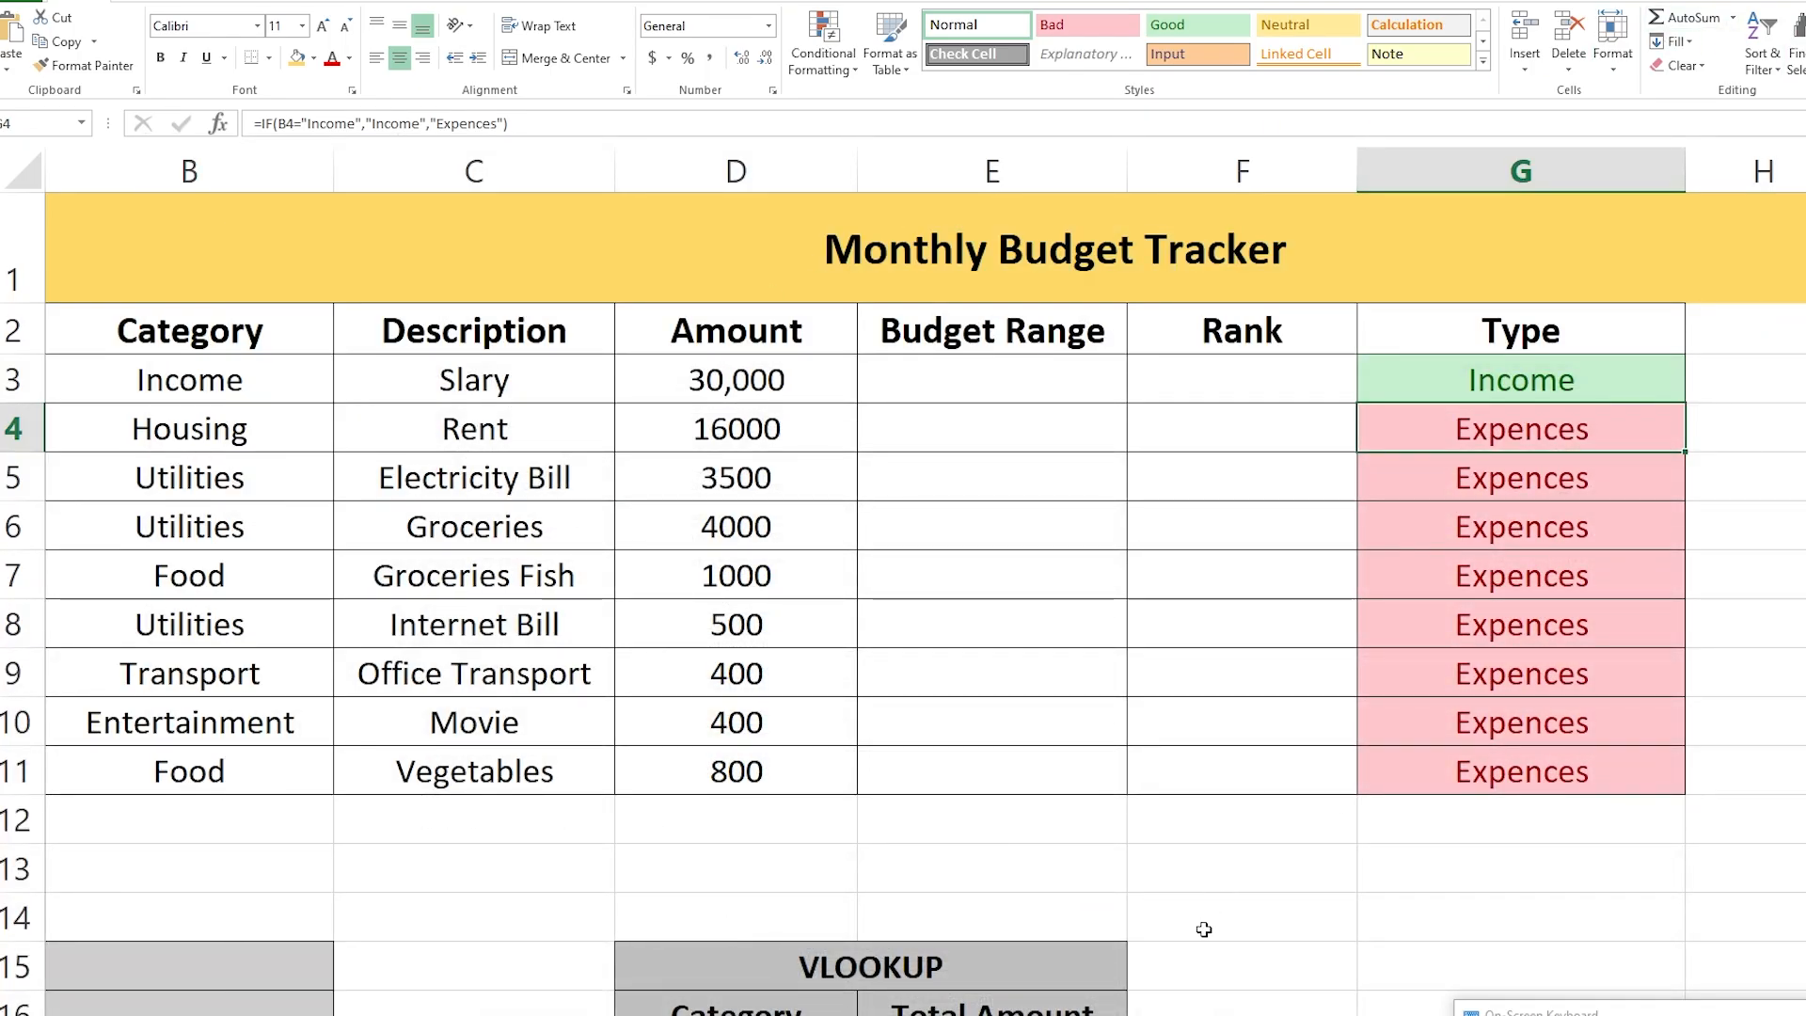
{"action": "scroll", "coordinate": [625, 671], "scroll_direction": "down", "scroll_amount": 2}
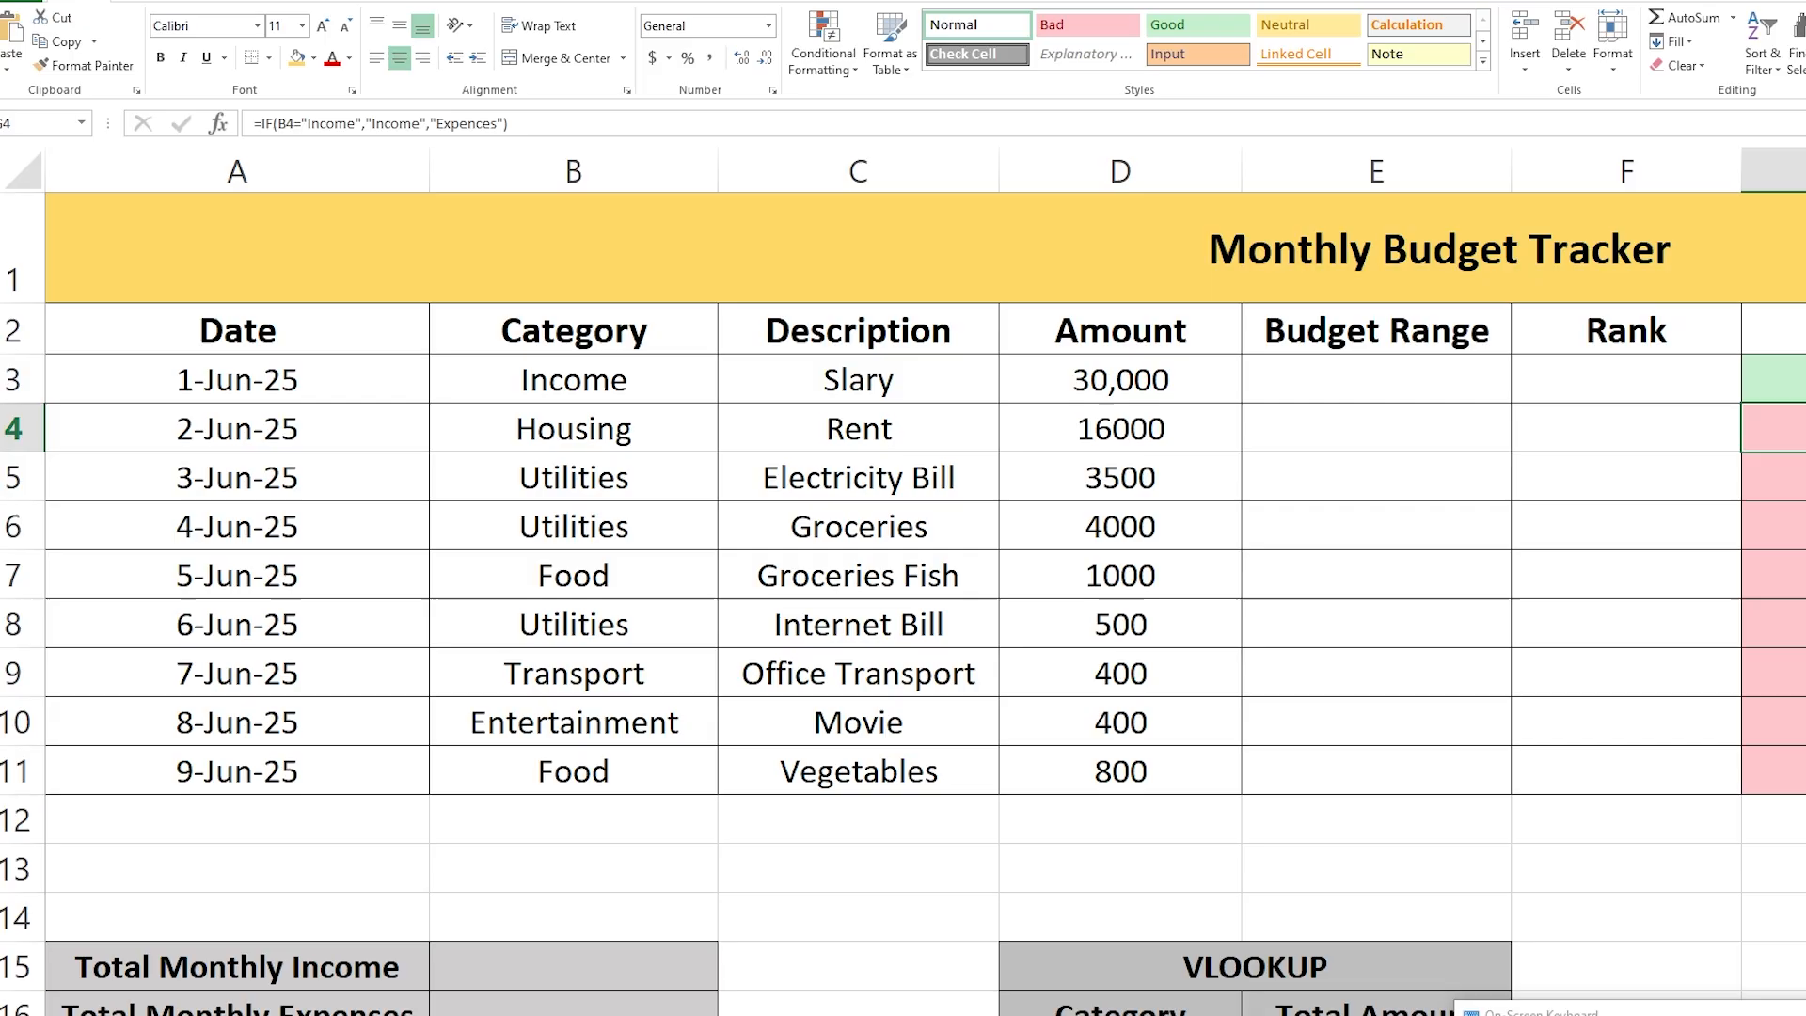
{"action": "scroll", "coordinate": [625, 671], "scroll_direction": "down", "scroll_amount": 1}
{"action": "scroll", "coordinate": [135, 883], "scroll_direction": "down", "scroll_amount": 1}
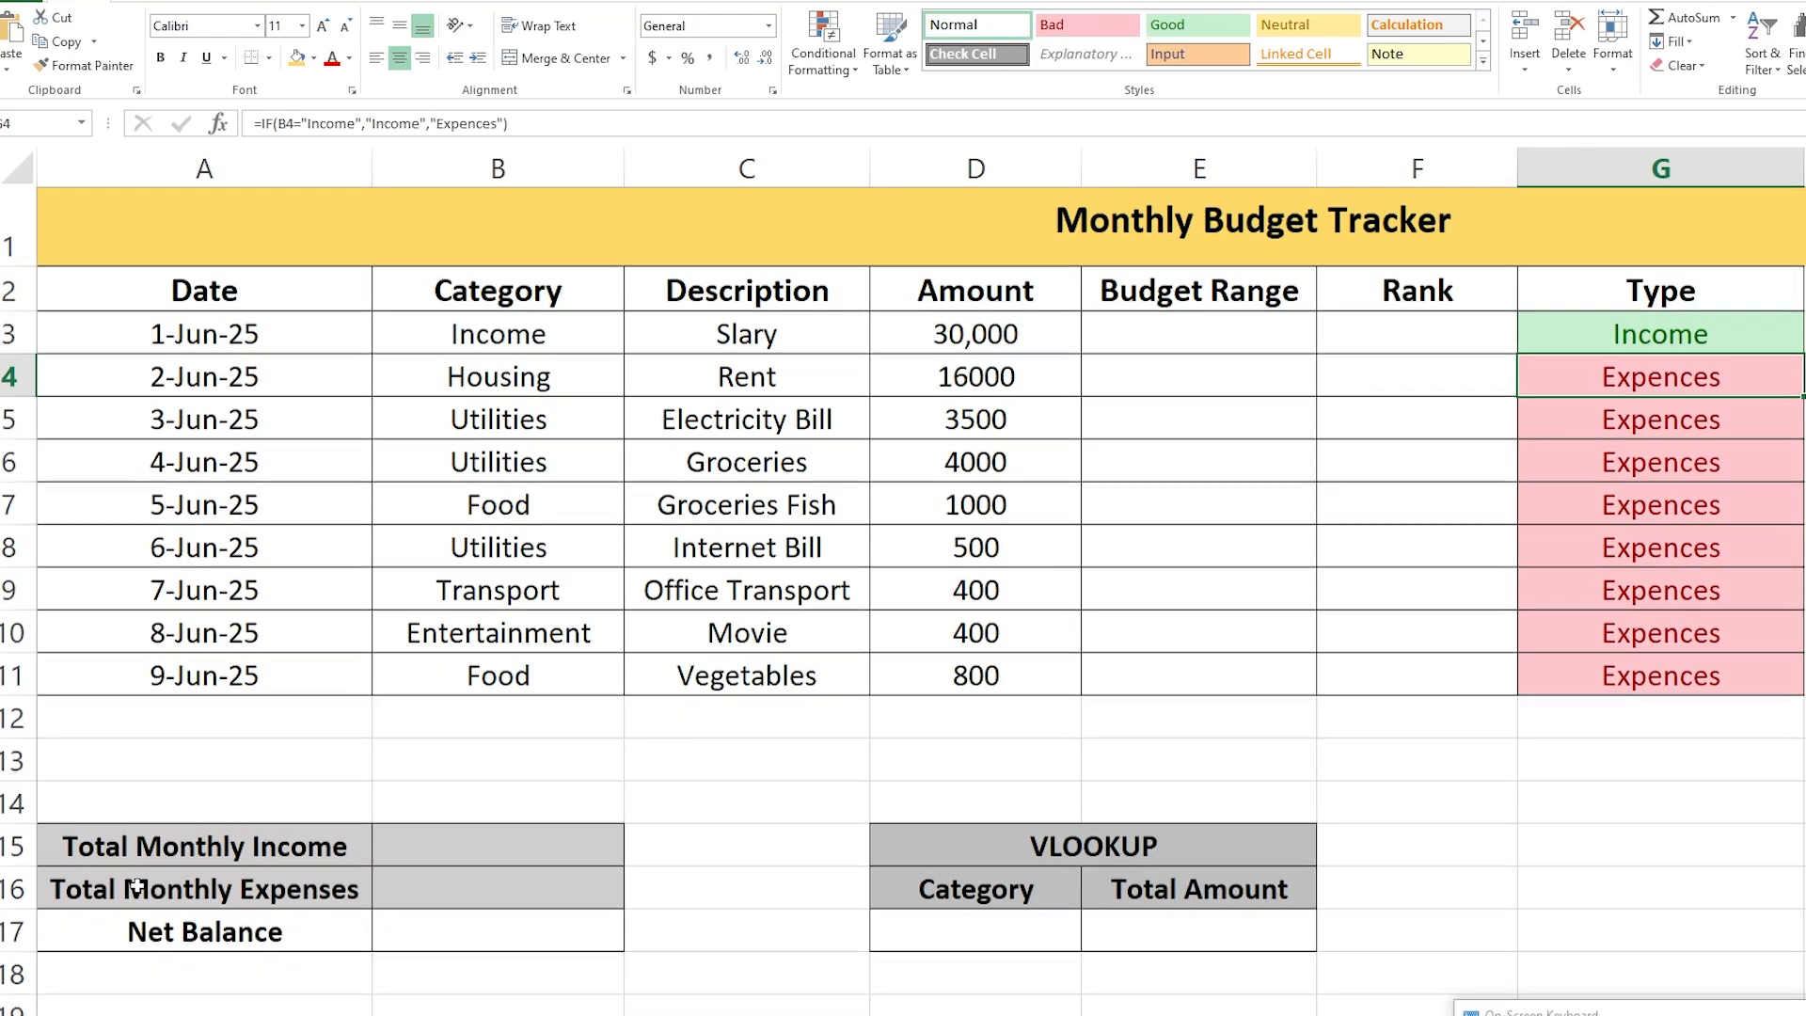
{"action": "left_click", "coordinate": [470, 686]}
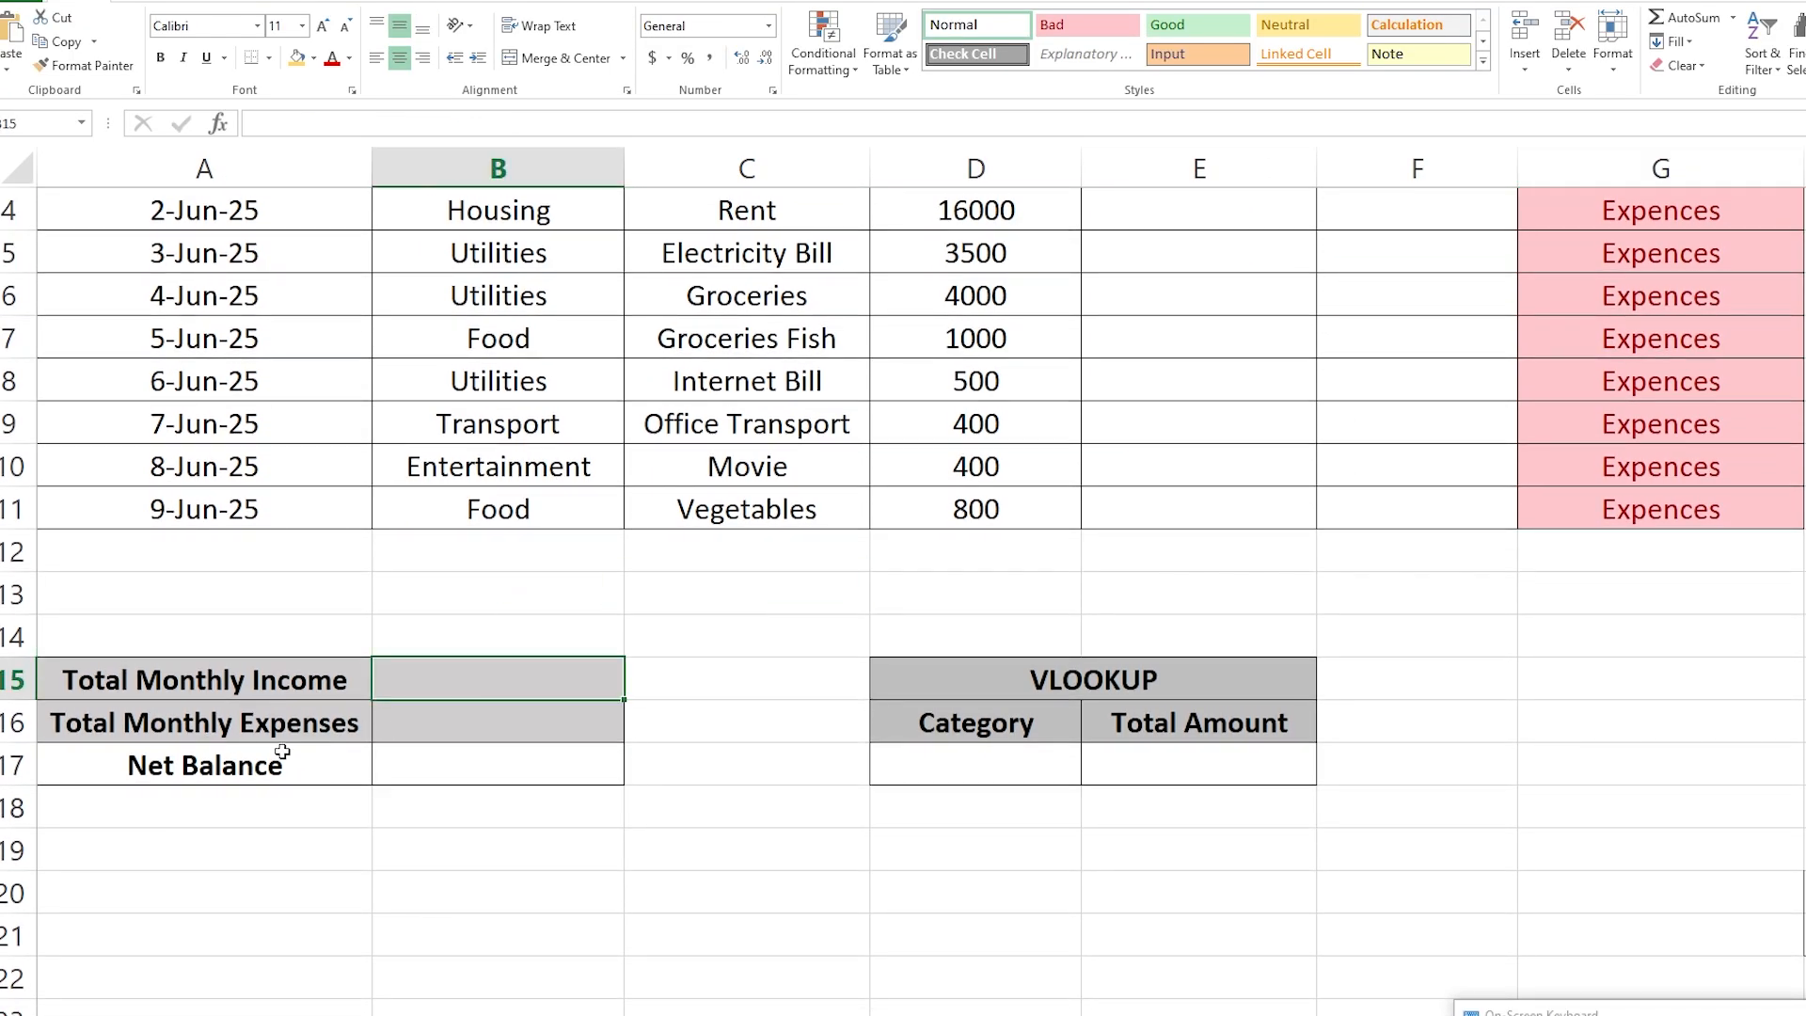
{"action": "left_click", "coordinate": [462, 733]}
{"action": "left_click", "coordinate": [449, 674]}
{"action": "scroll", "coordinate": [488, 673], "scroll_direction": "up", "scroll_amount": 1}
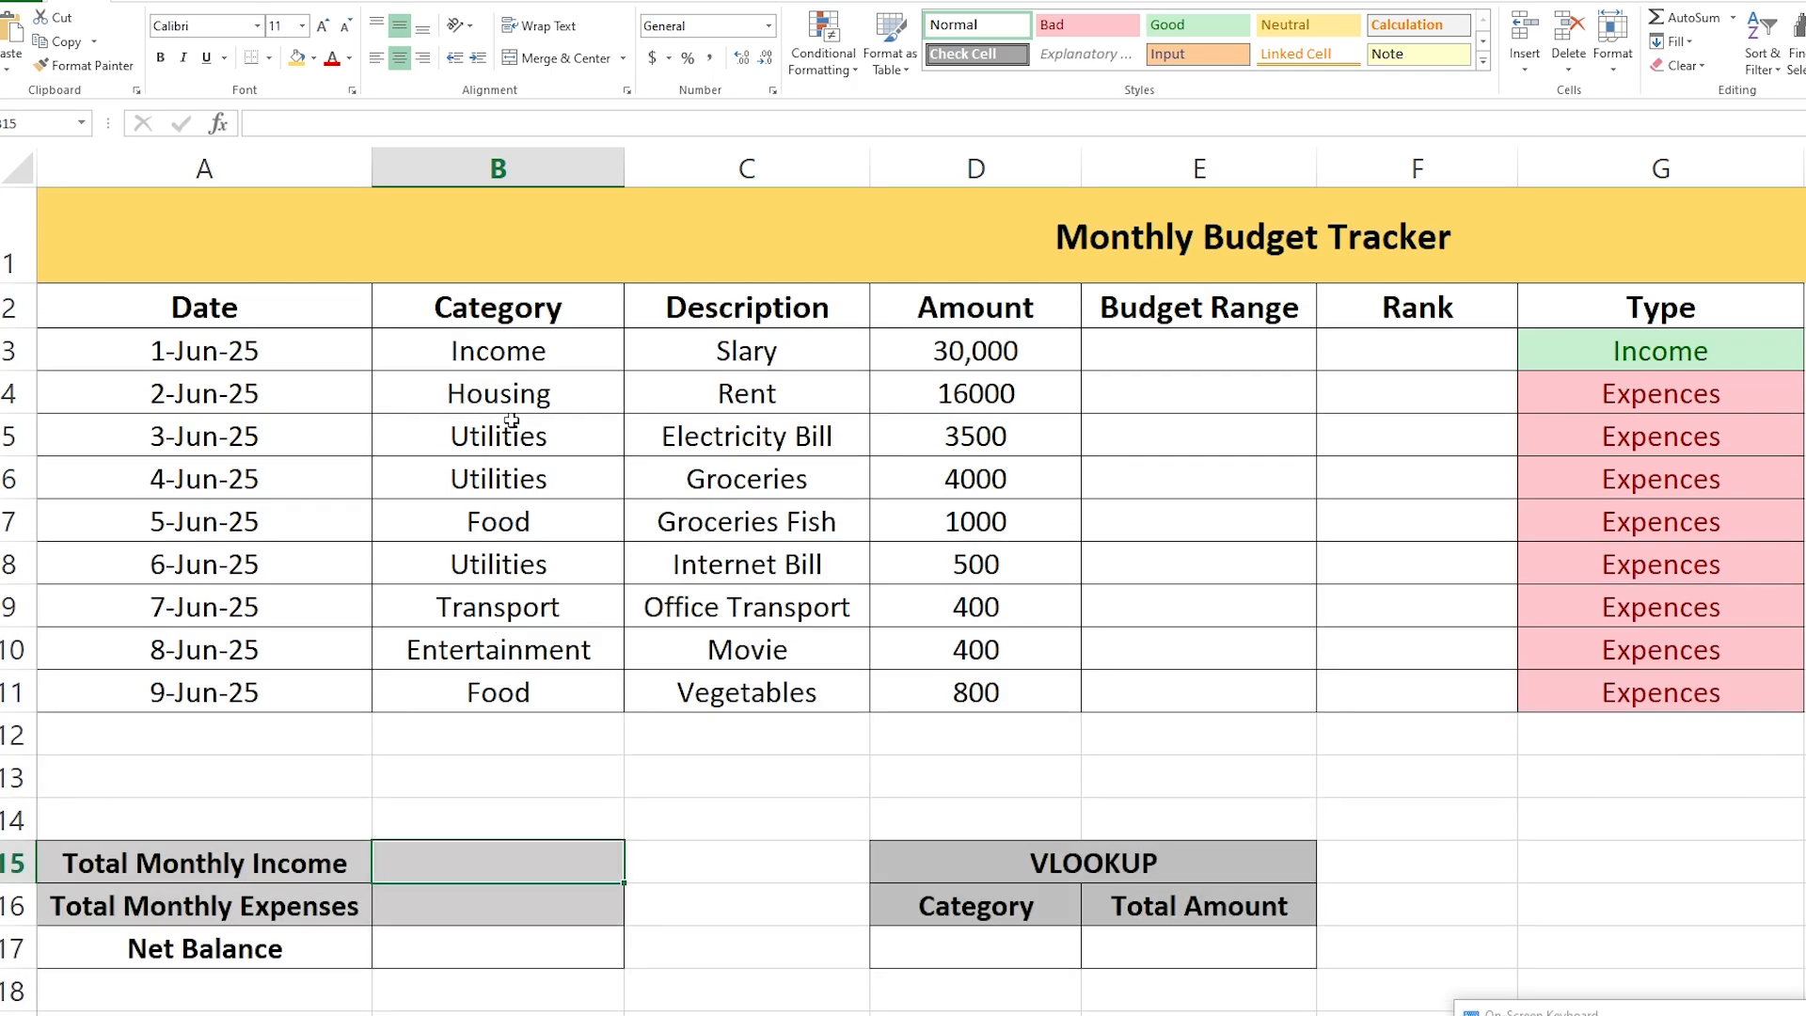
Enter 30,000 directly as the Total Monthly Income in B15, based on the Income row's amount.
{"action": "left_click", "coordinate": [577, 353]}
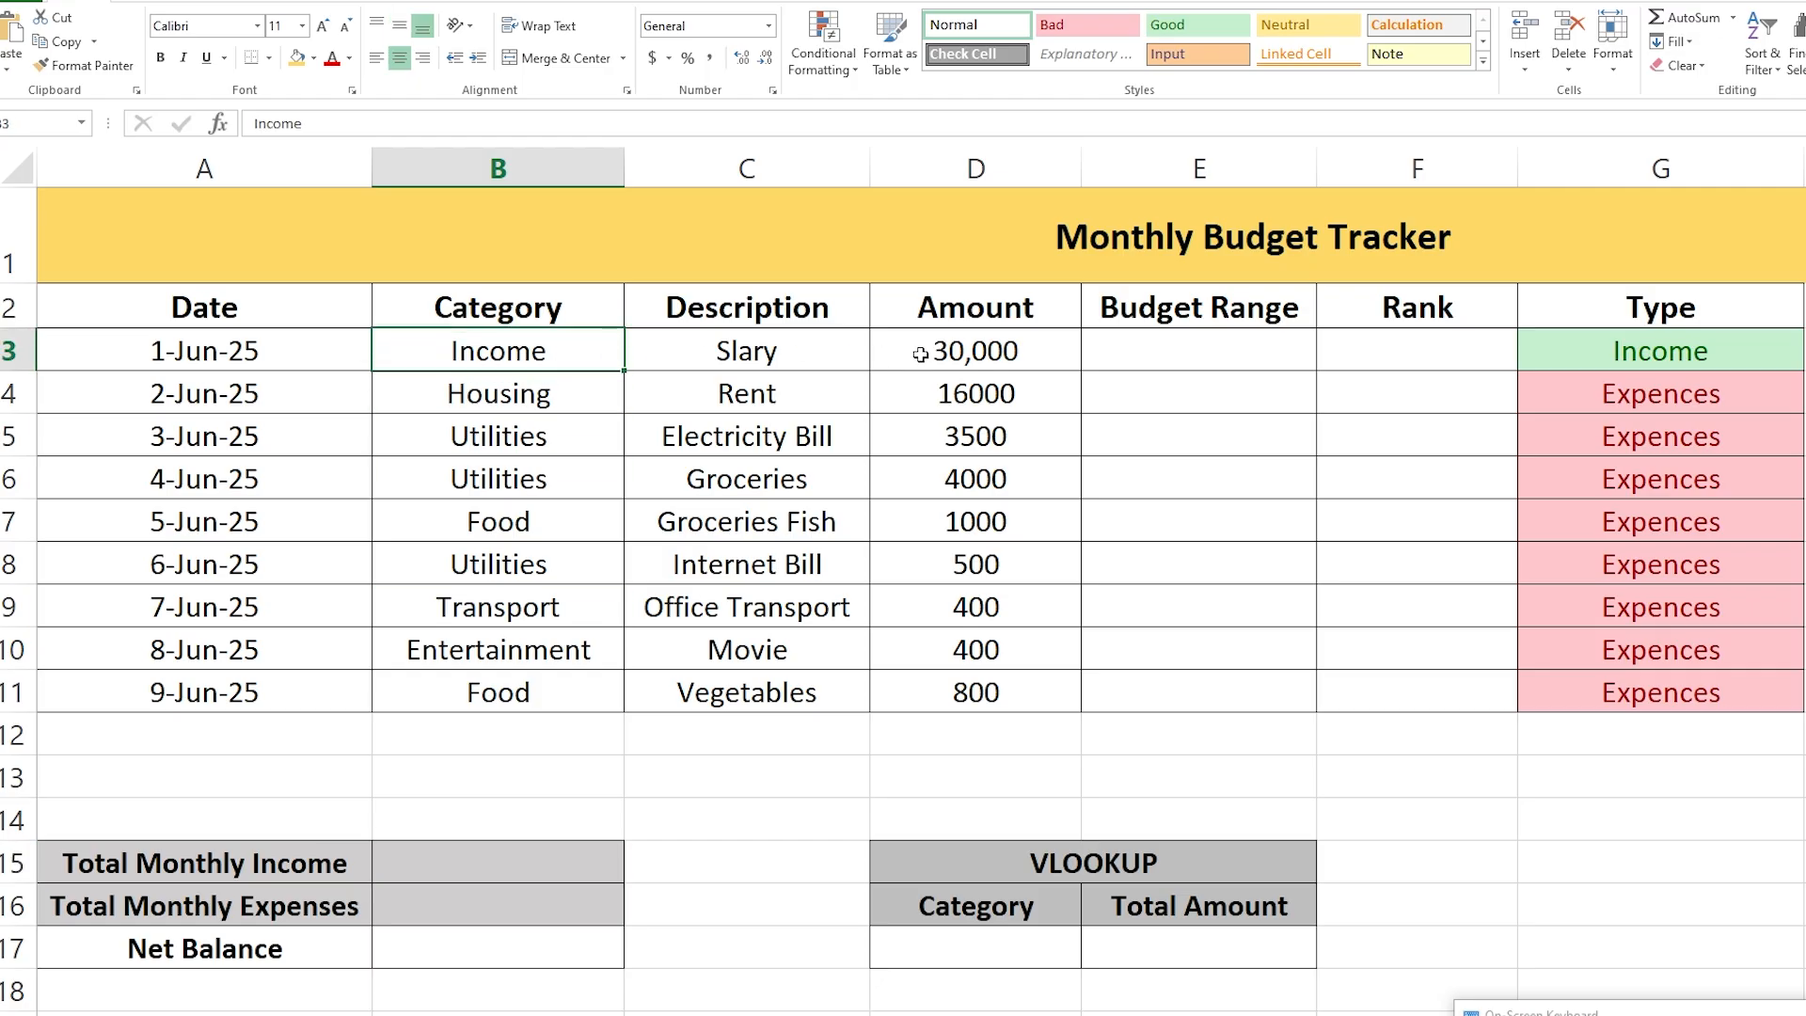
{"action": "left_click", "coordinate": [964, 350]}
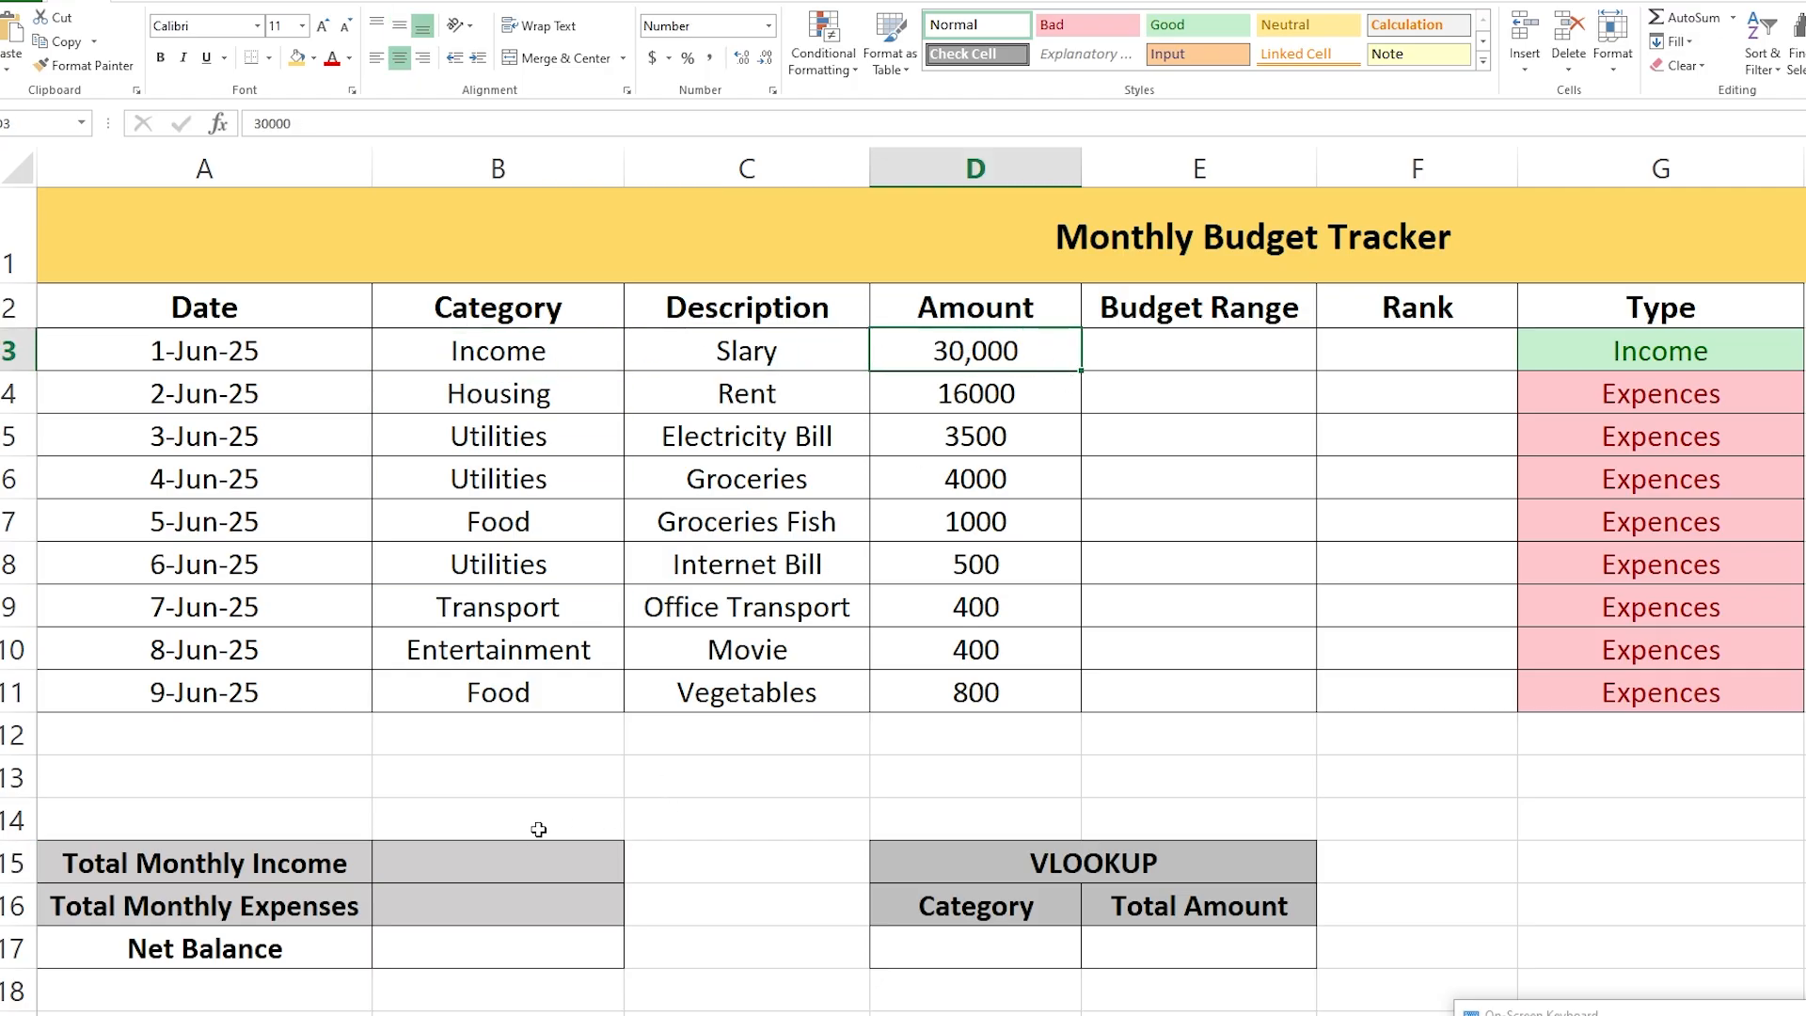
{"action": "left_click", "coordinate": [525, 853]}
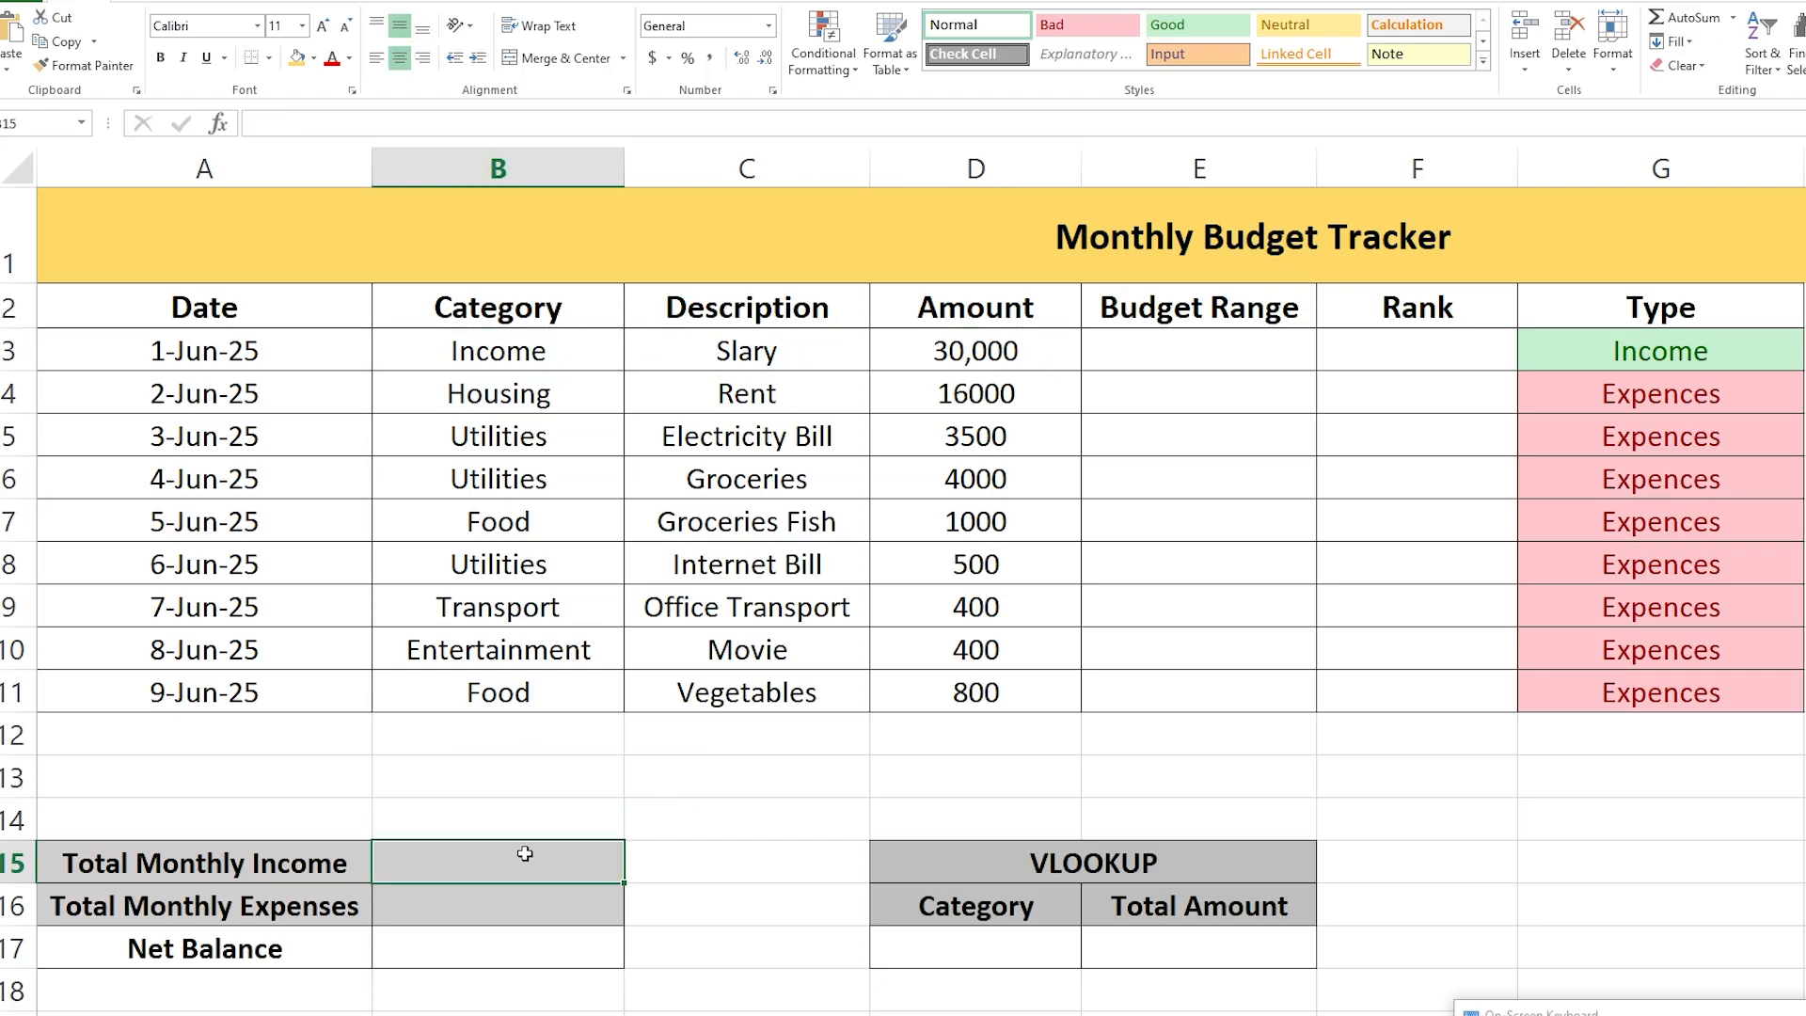
{"action": "type", "text": "30,00"}
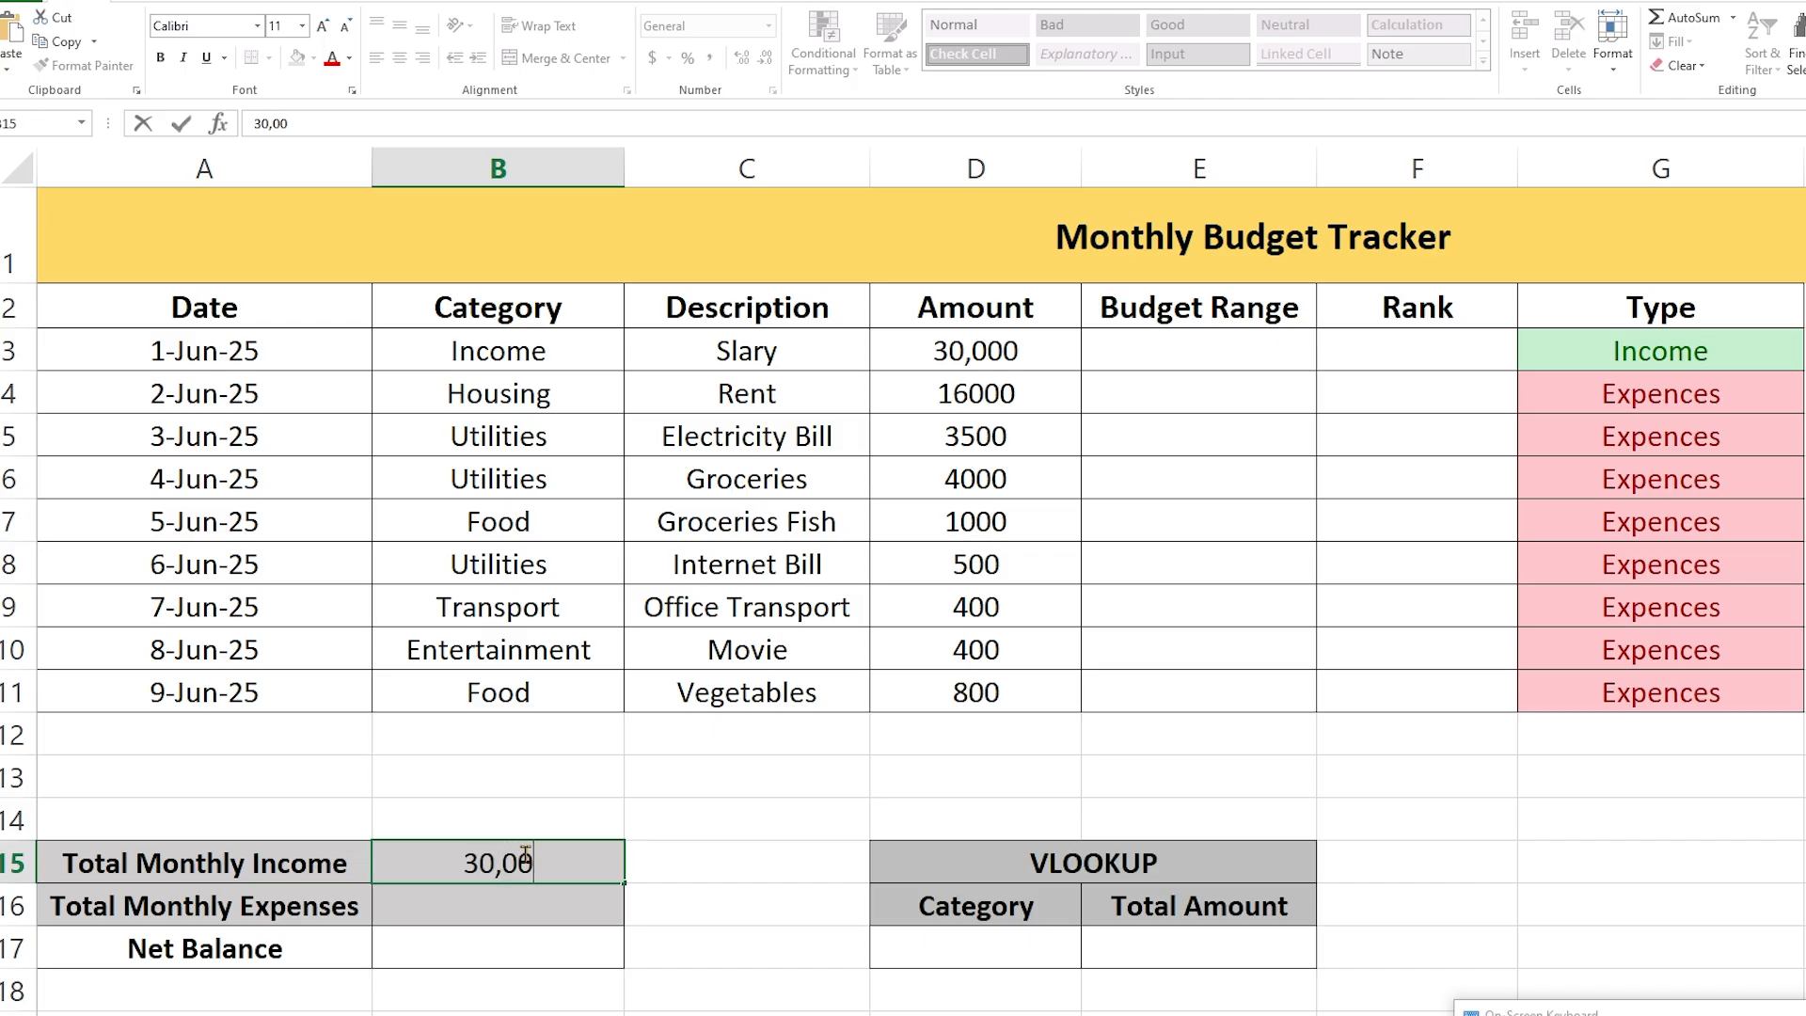
{"action": "type", "text": "0"}
{"action": "left_click", "coordinate": [563, 752]}
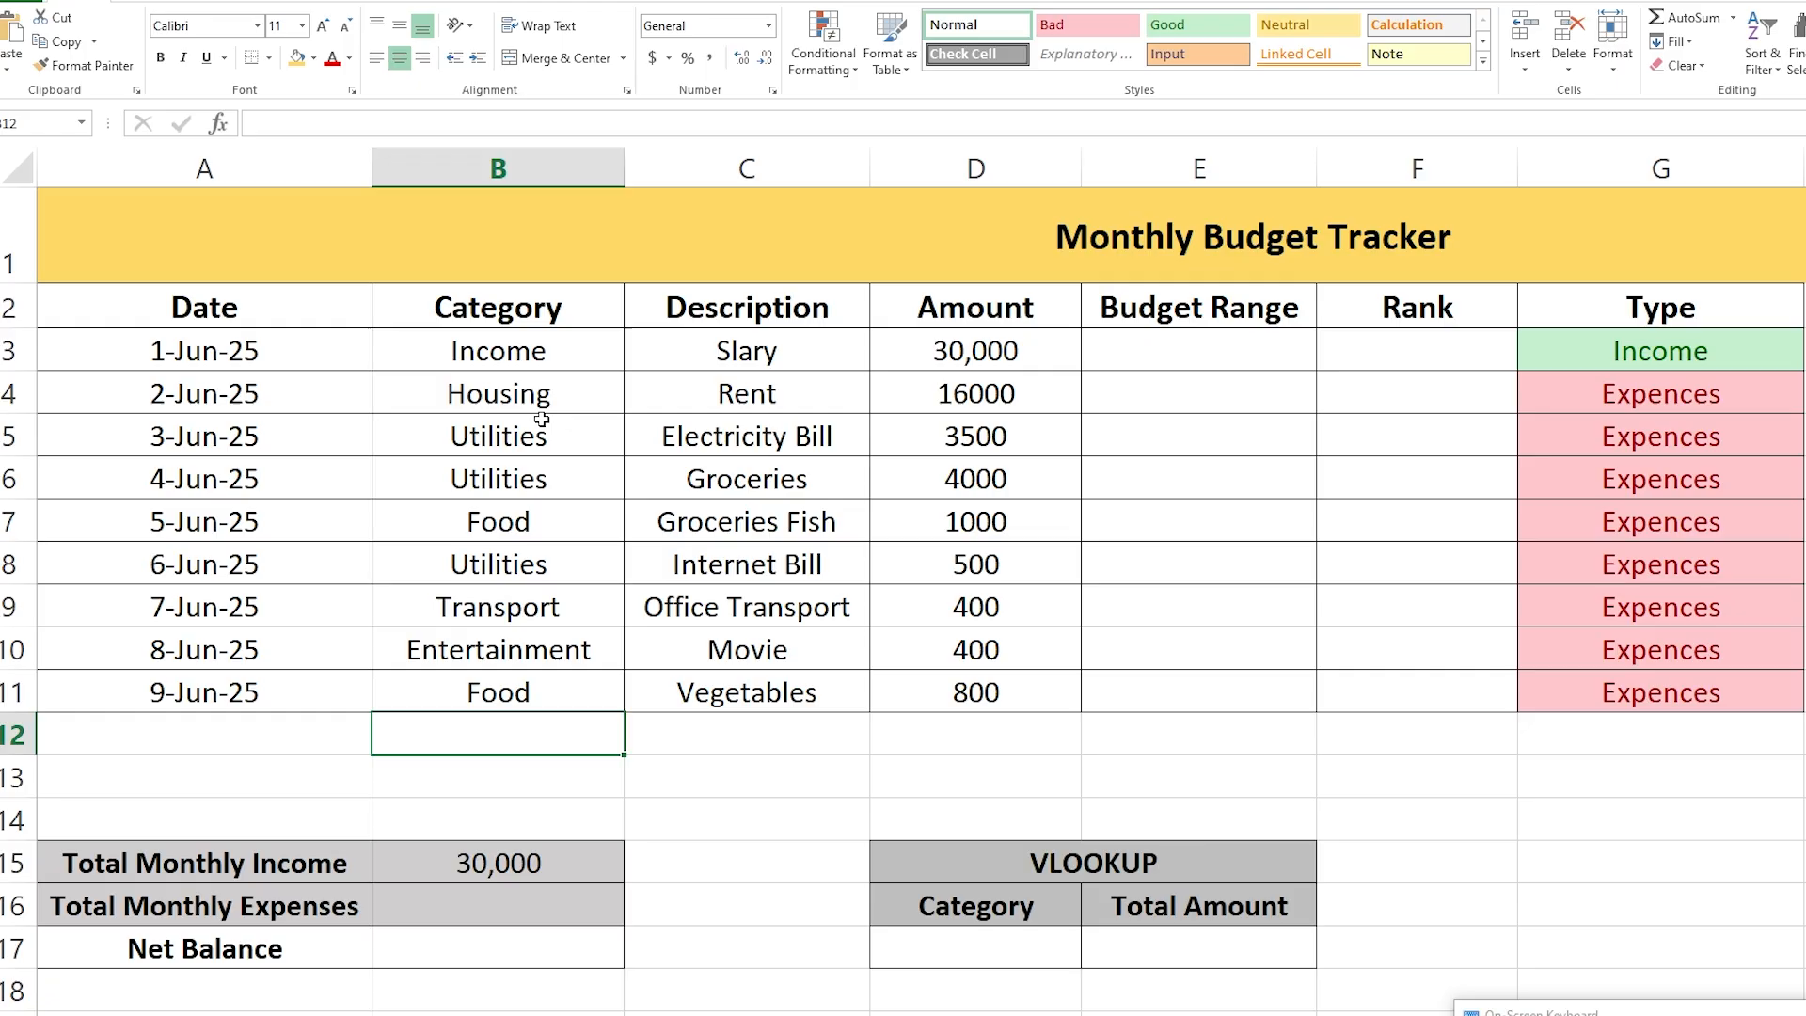
{"action": "left_click", "coordinate": [523, 528]}
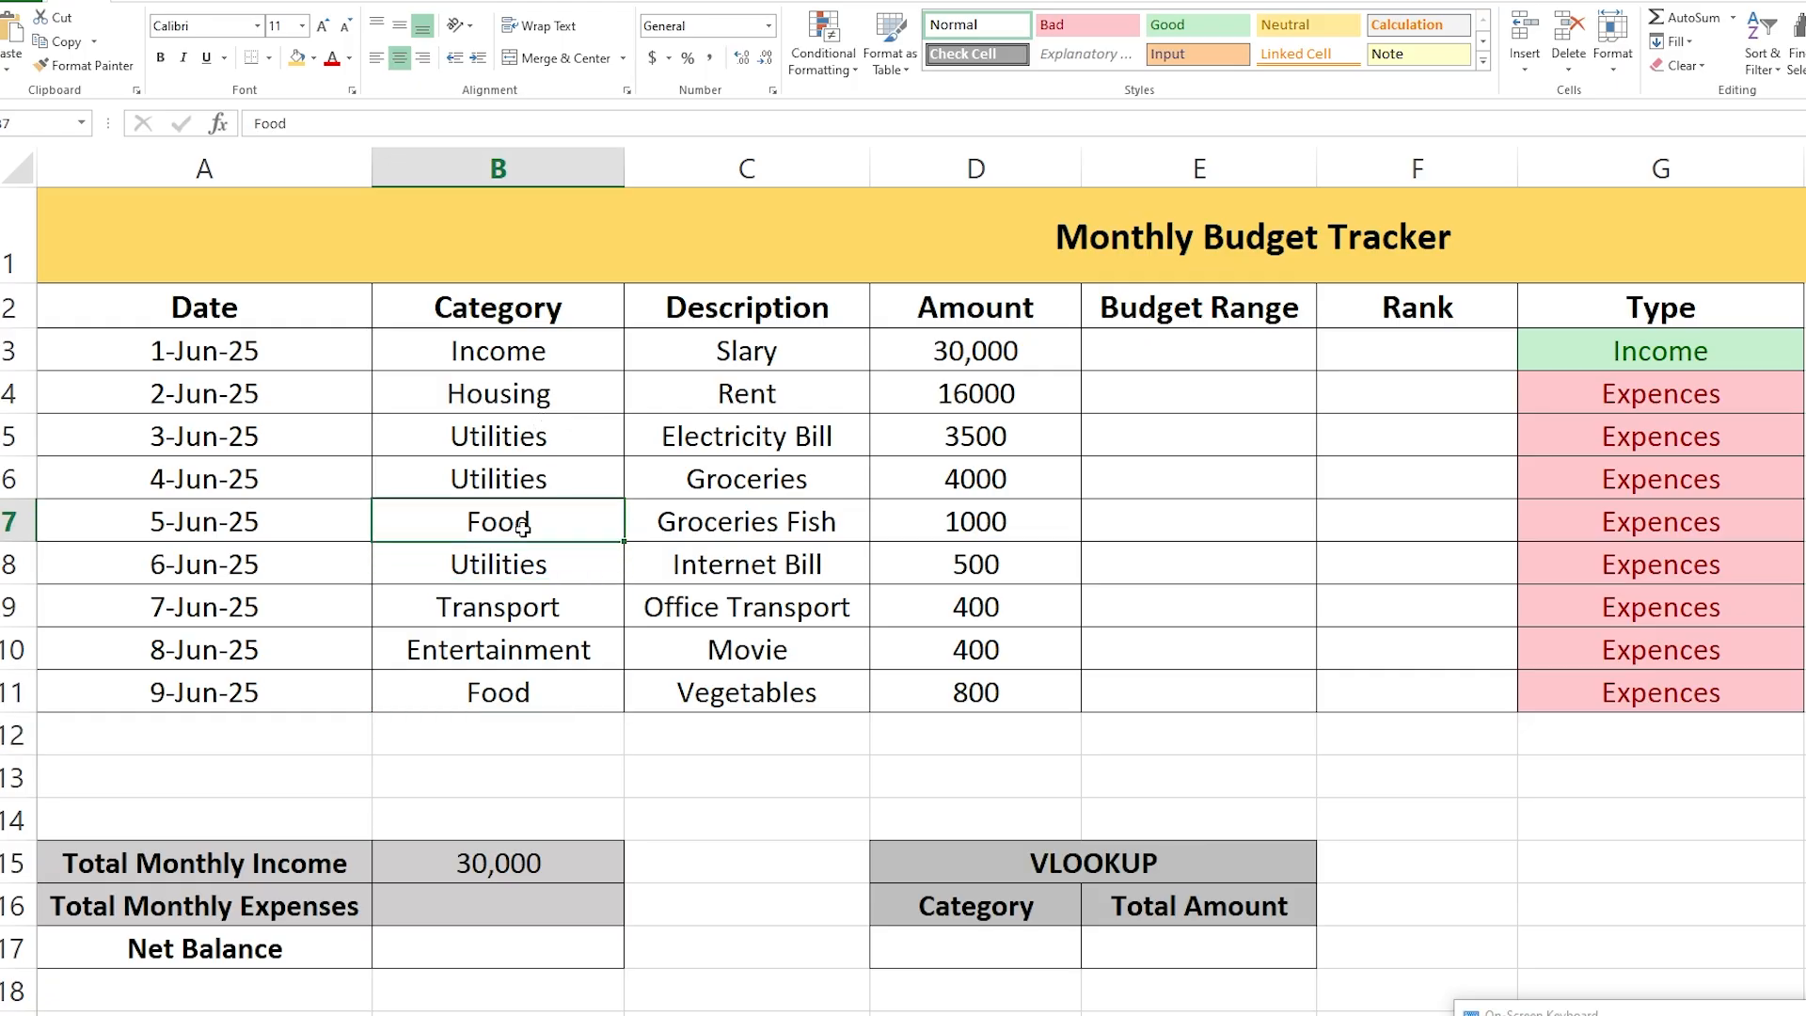
{"action": "left_click", "coordinate": [520, 867]}
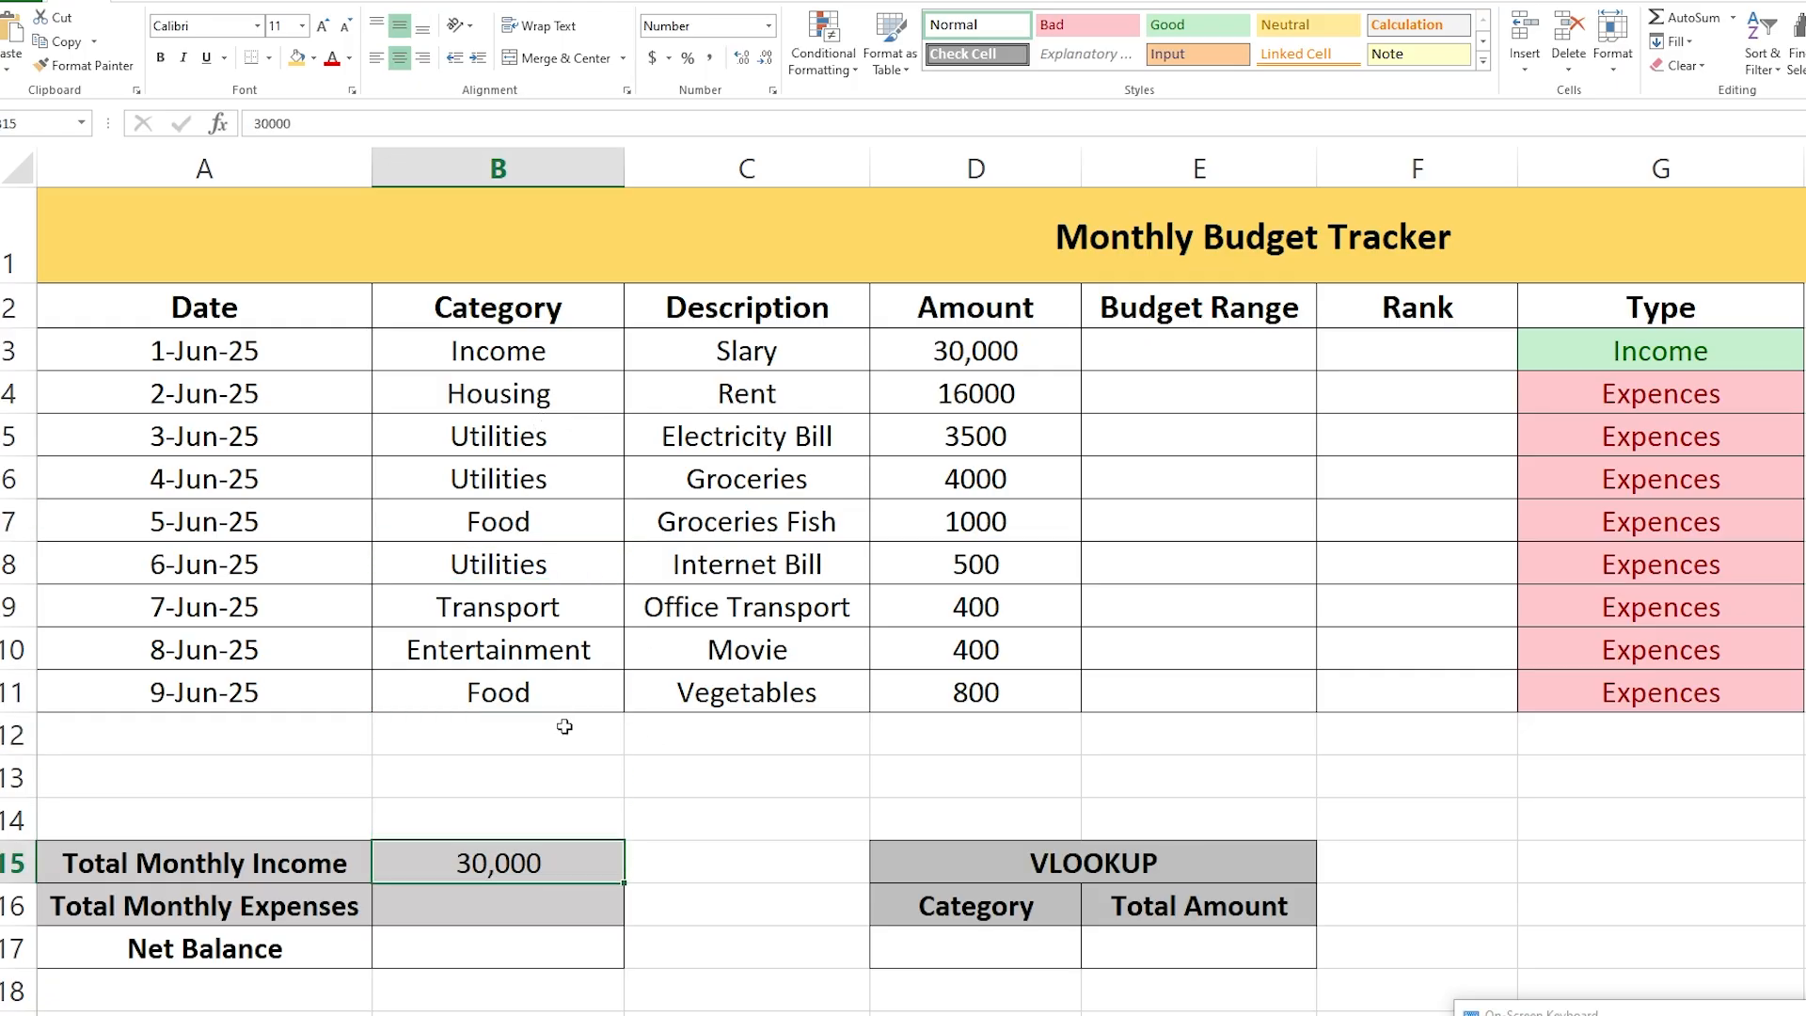
{"action": "left_click", "coordinate": [550, 351]}
{"action": "left_click", "coordinate": [895, 348]}
{"action": "left_click", "coordinate": [559, 889]}
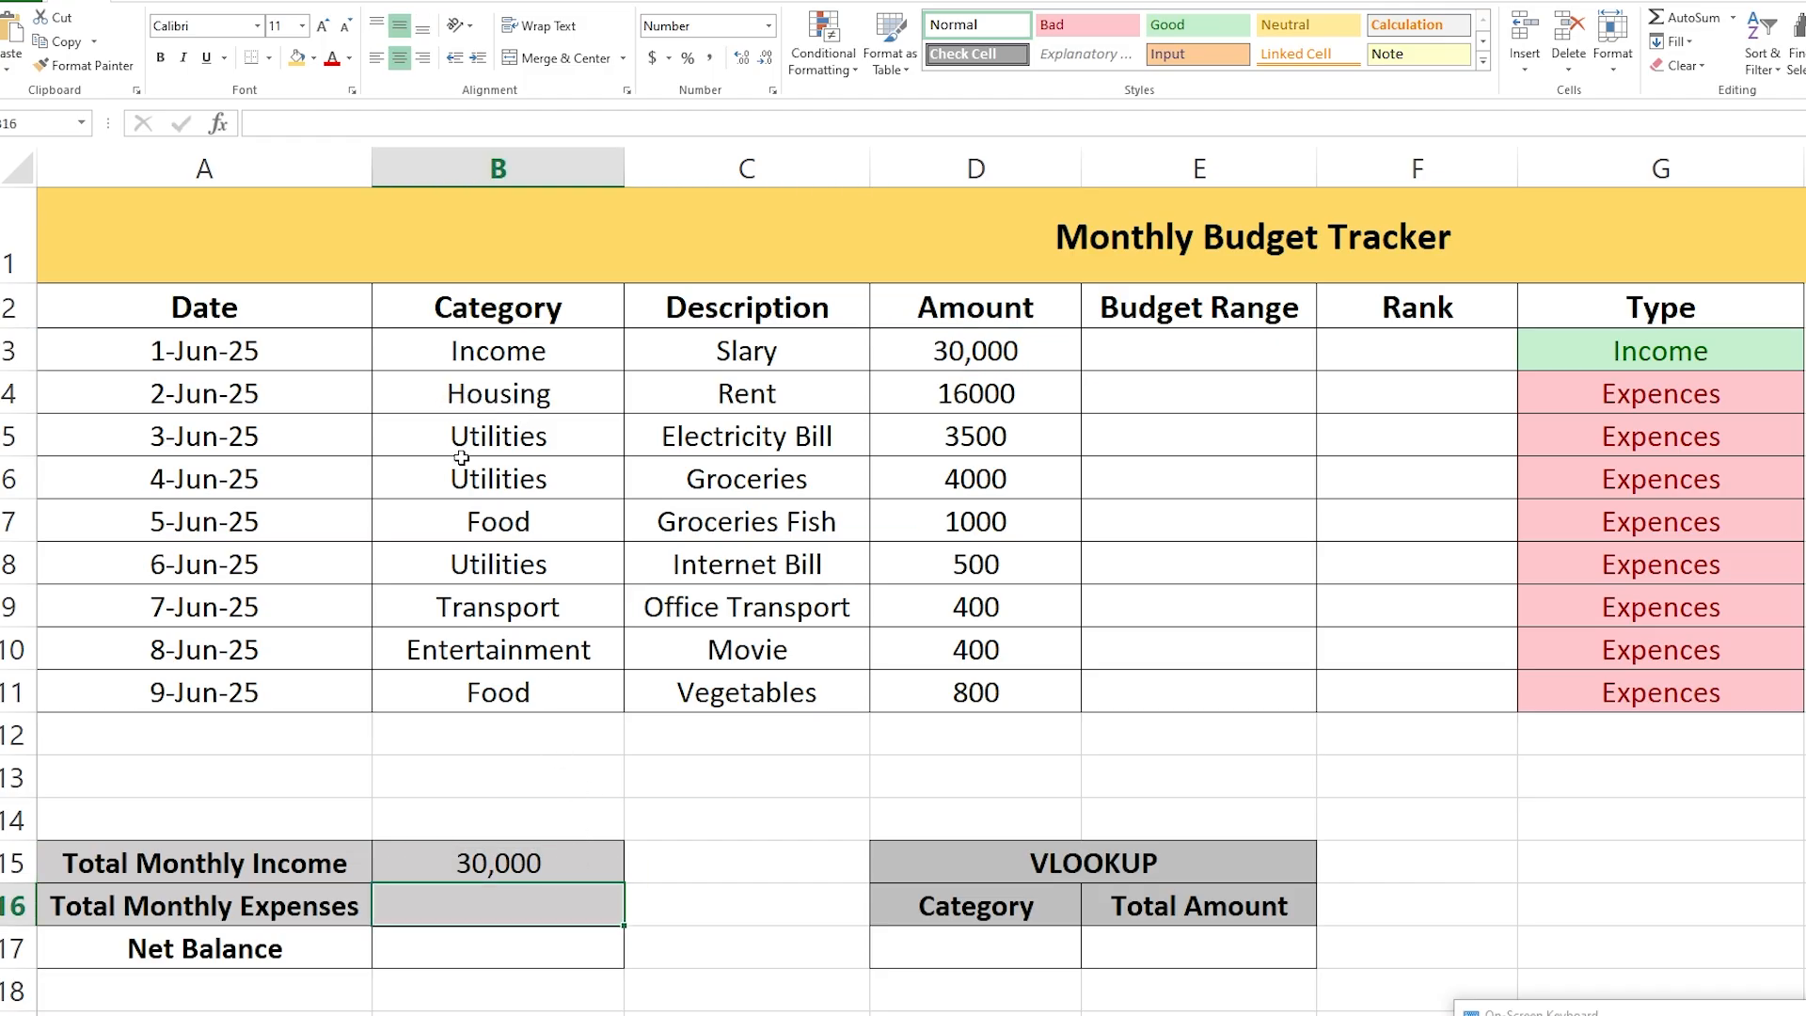
{"action": "left_click", "coordinate": [496, 872]}
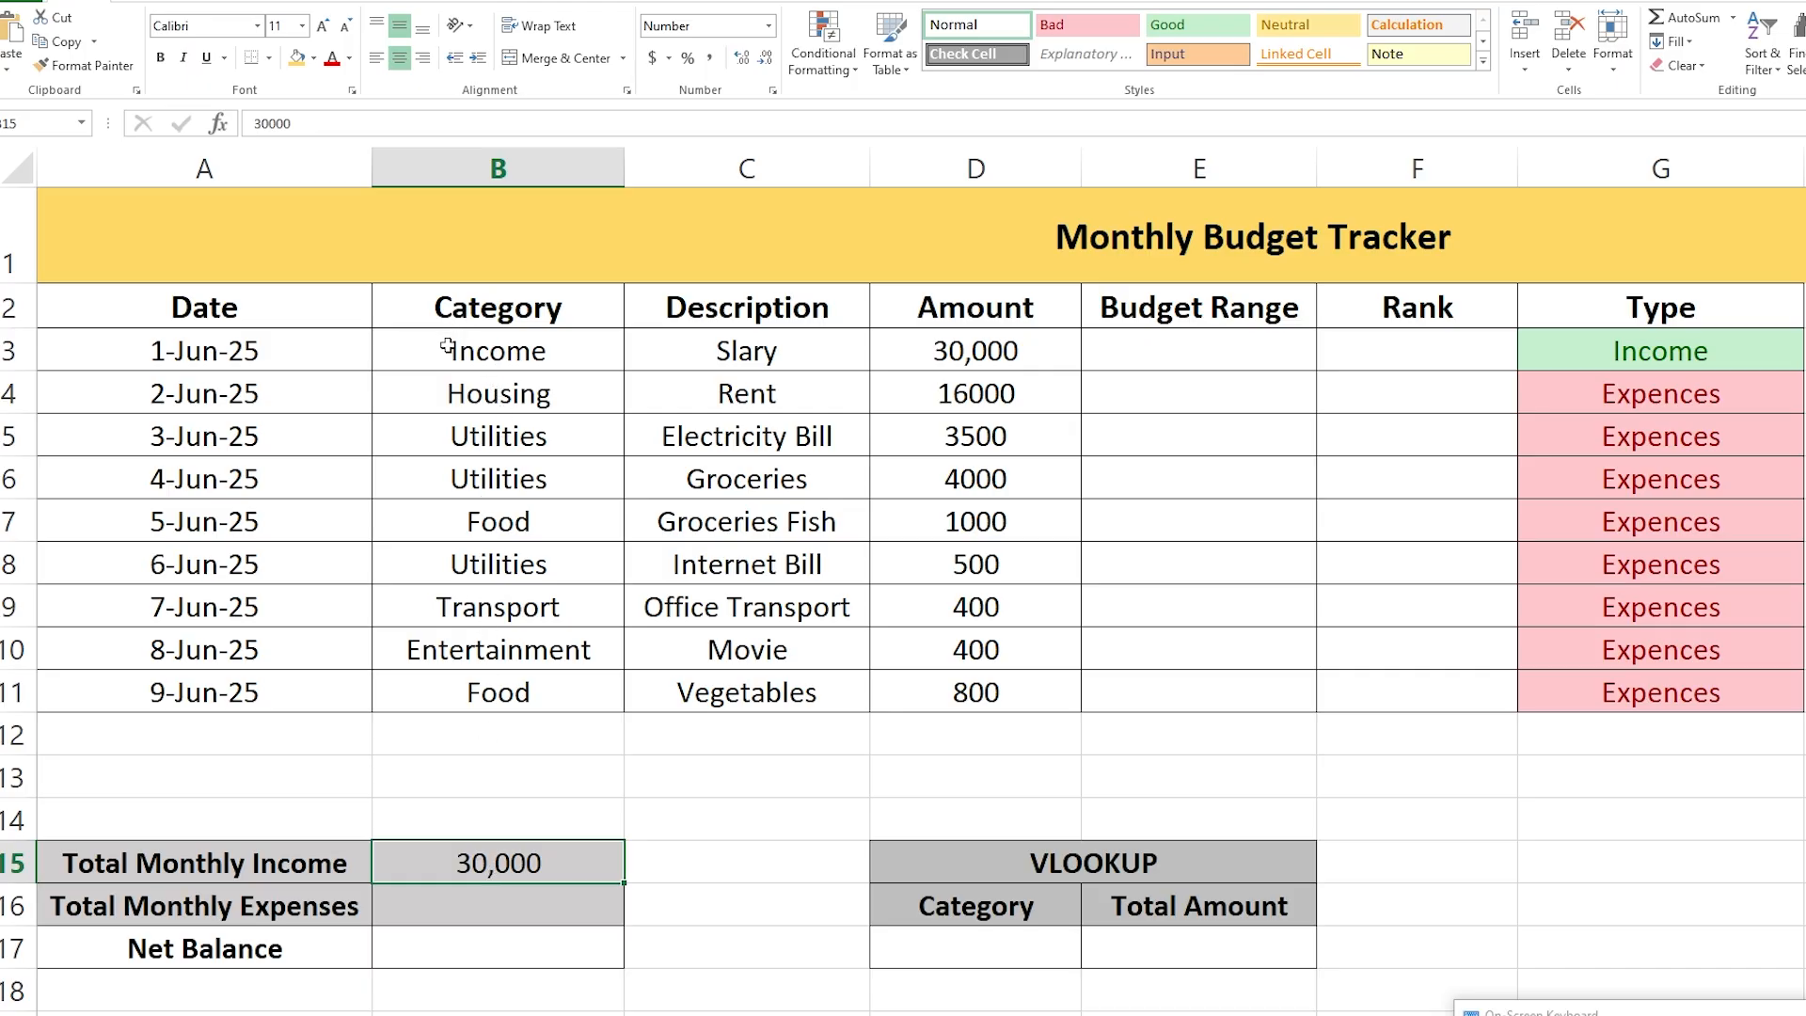
{"action": "left_click_drag", "start_coordinate": [448, 346], "coordinate": [478, 684]}
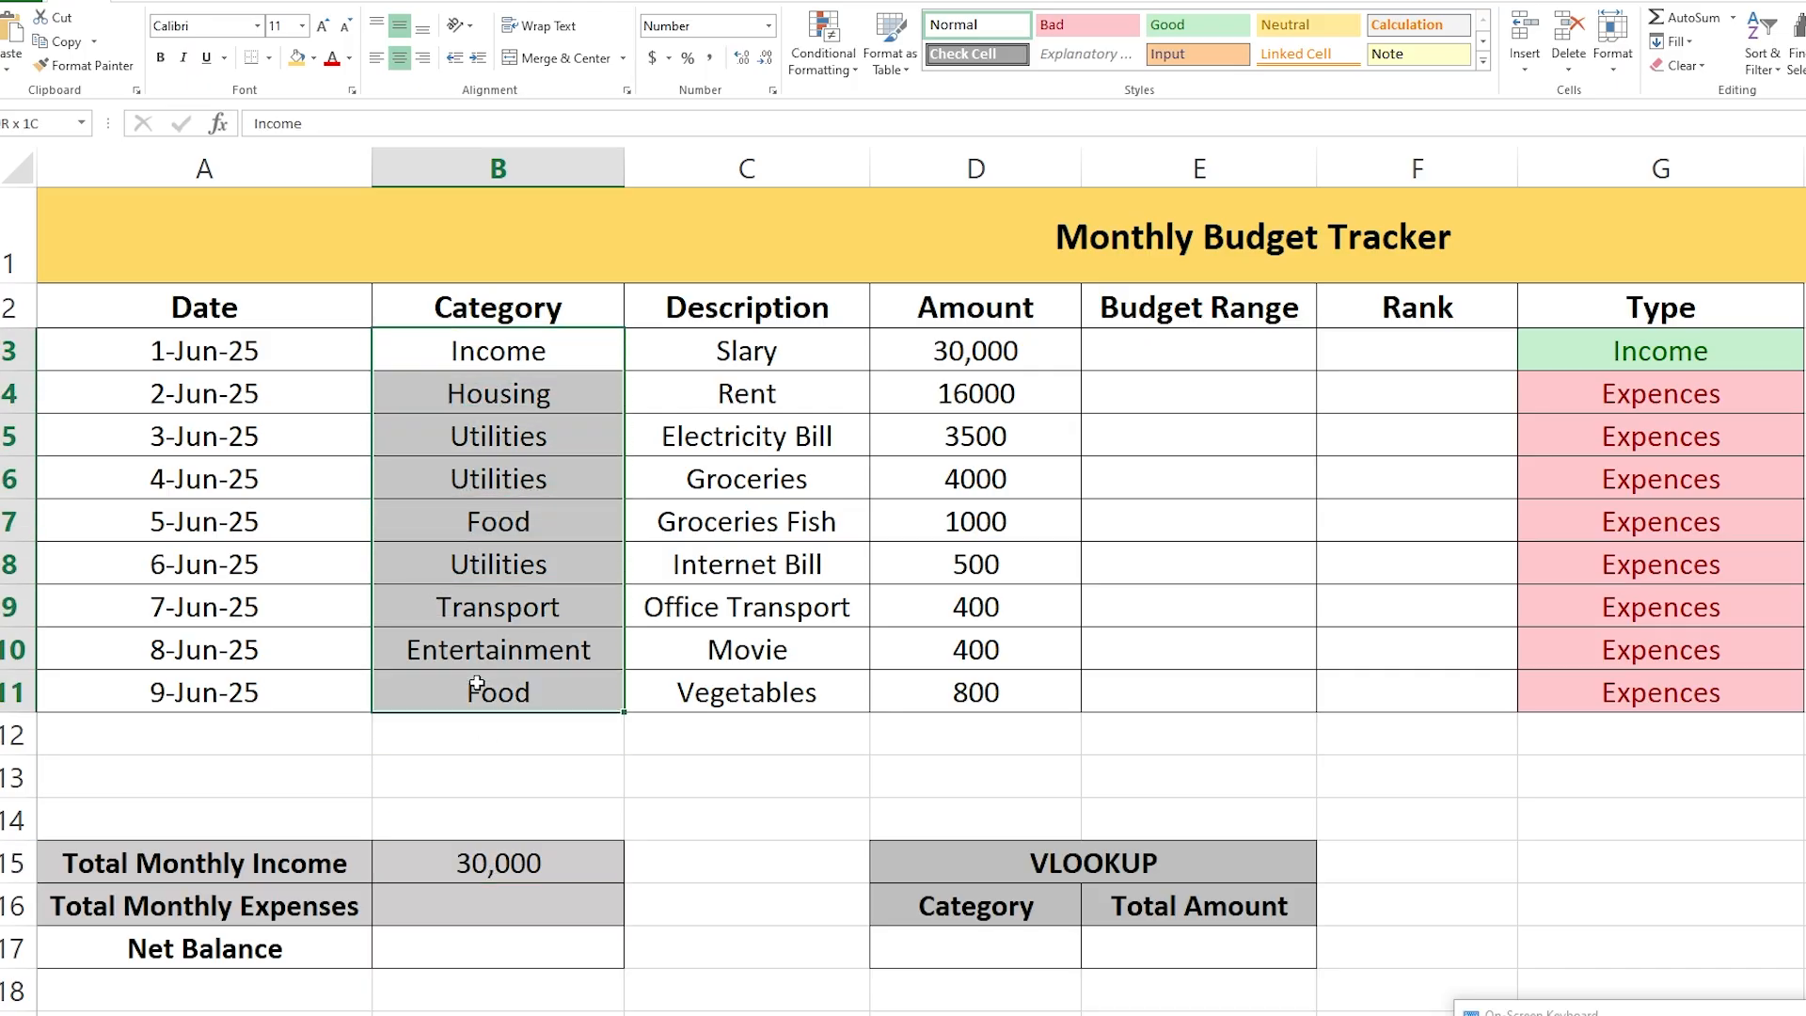
Replace the Total Monthly Income entry in B15 with the formula =SUMIF(G3:G11,"Income",D3:D11).
{"action": "left_click", "coordinate": [537, 865]}
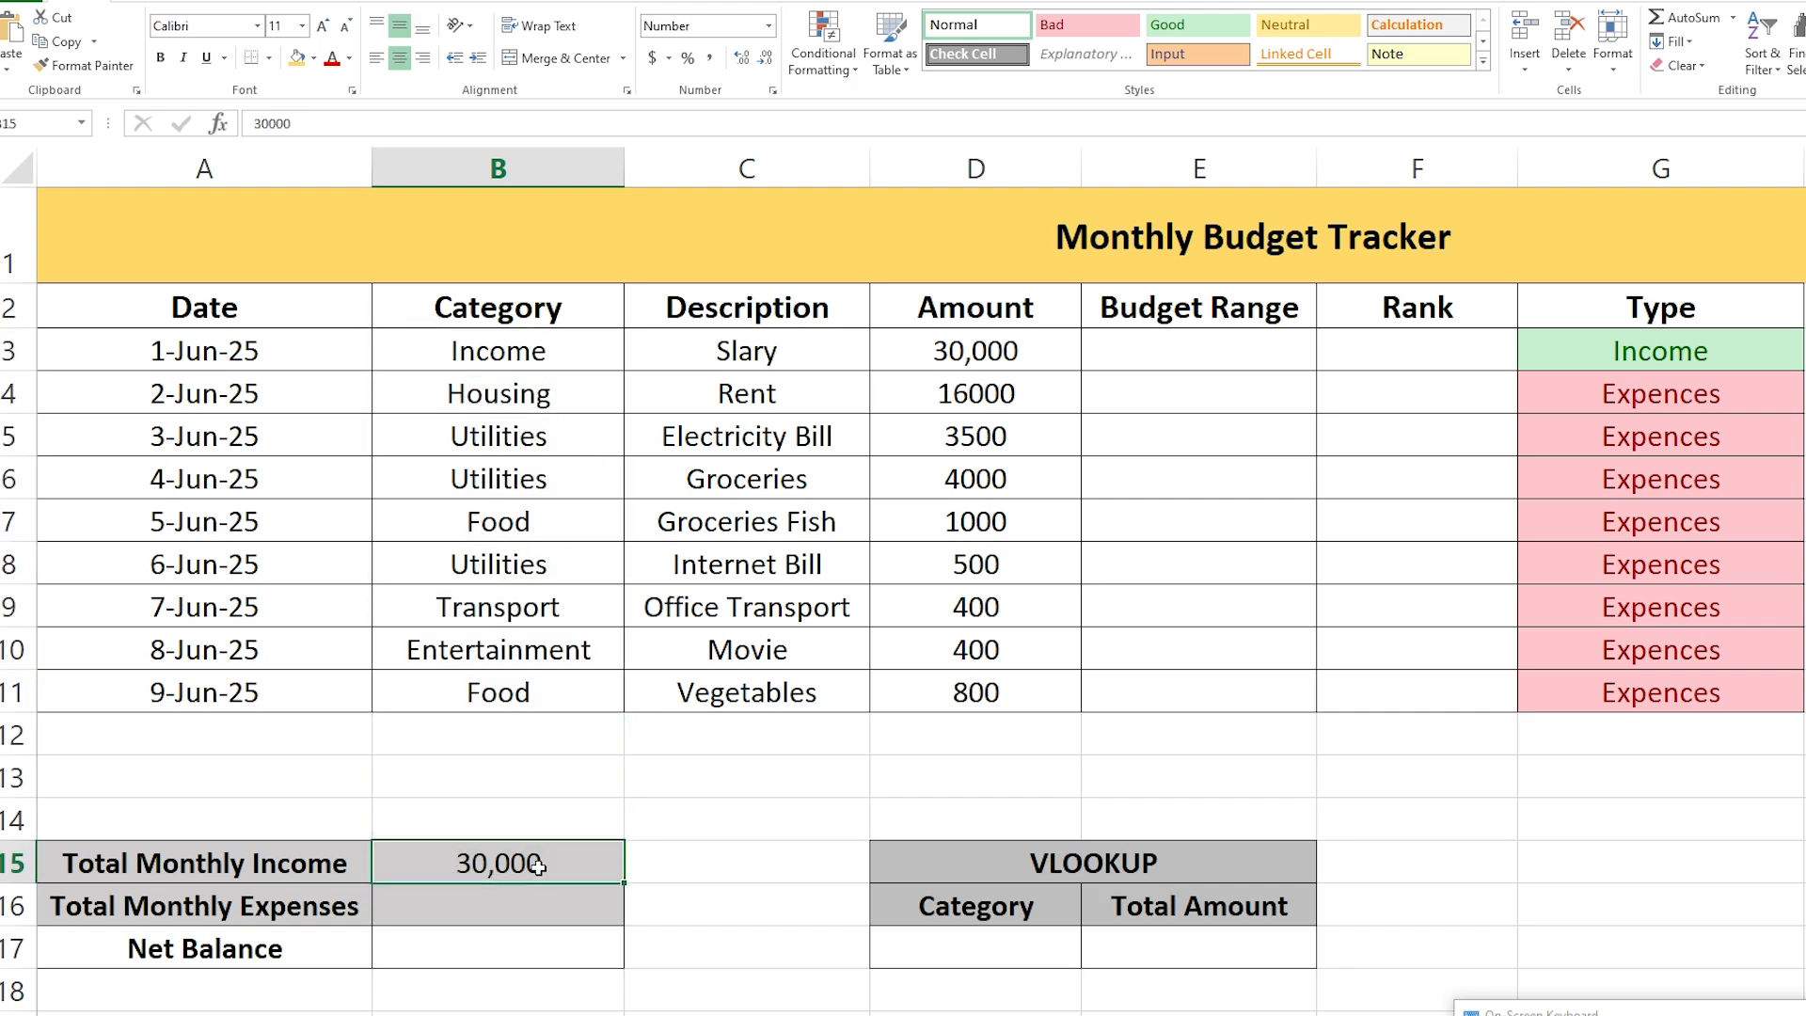
{"action": "key", "text": "Delete"}
{"action": "type", "text": "="}
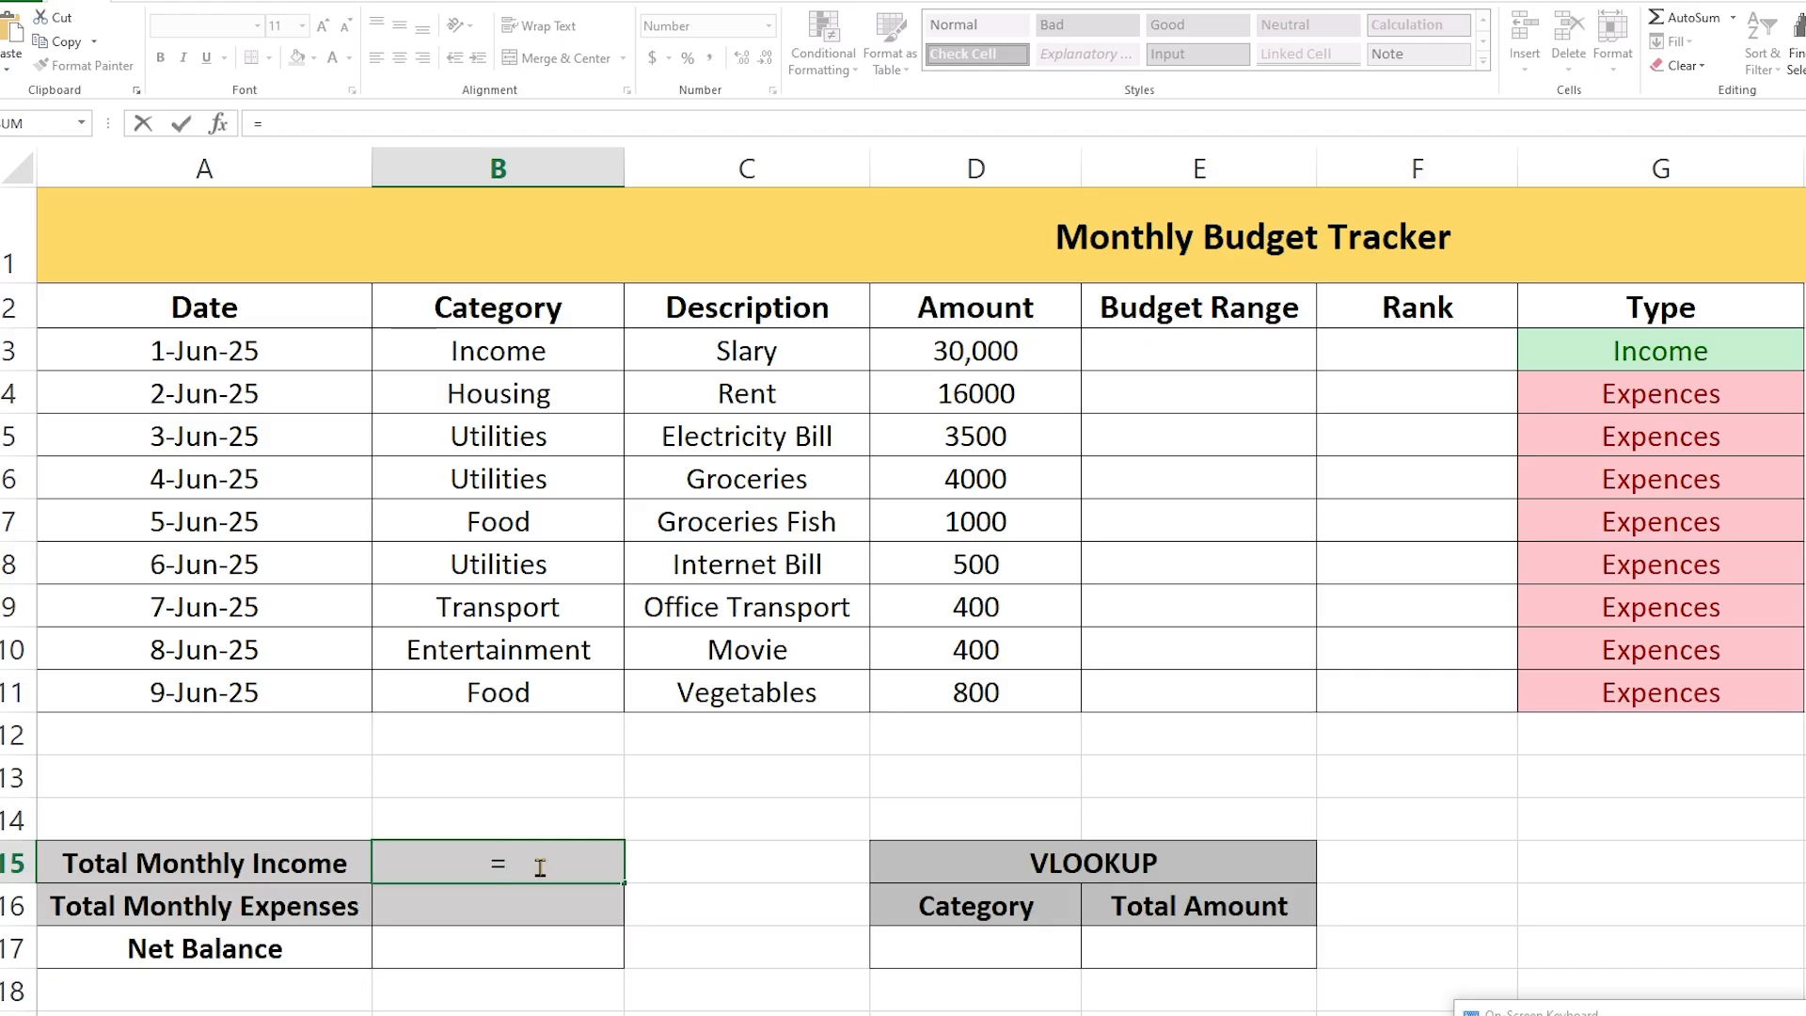
{"action": "type", "text": "sumif"}
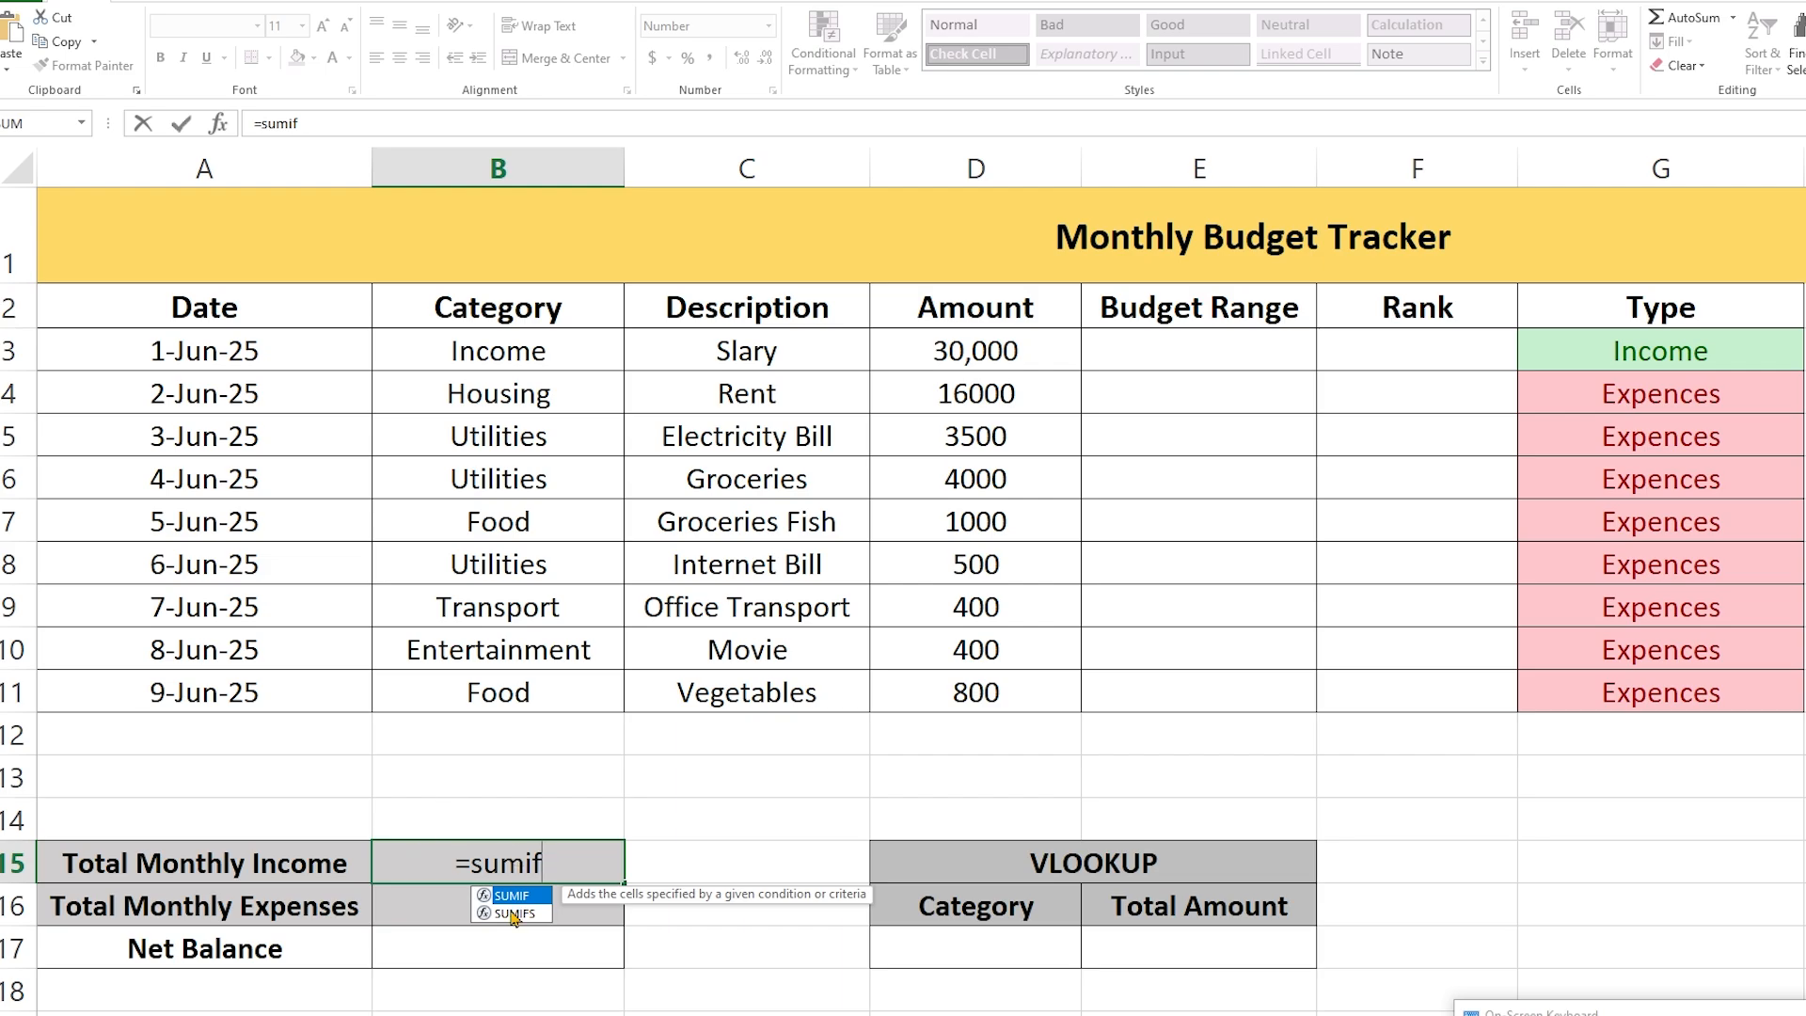
{"action": "double_click", "coordinate": [519, 900]}
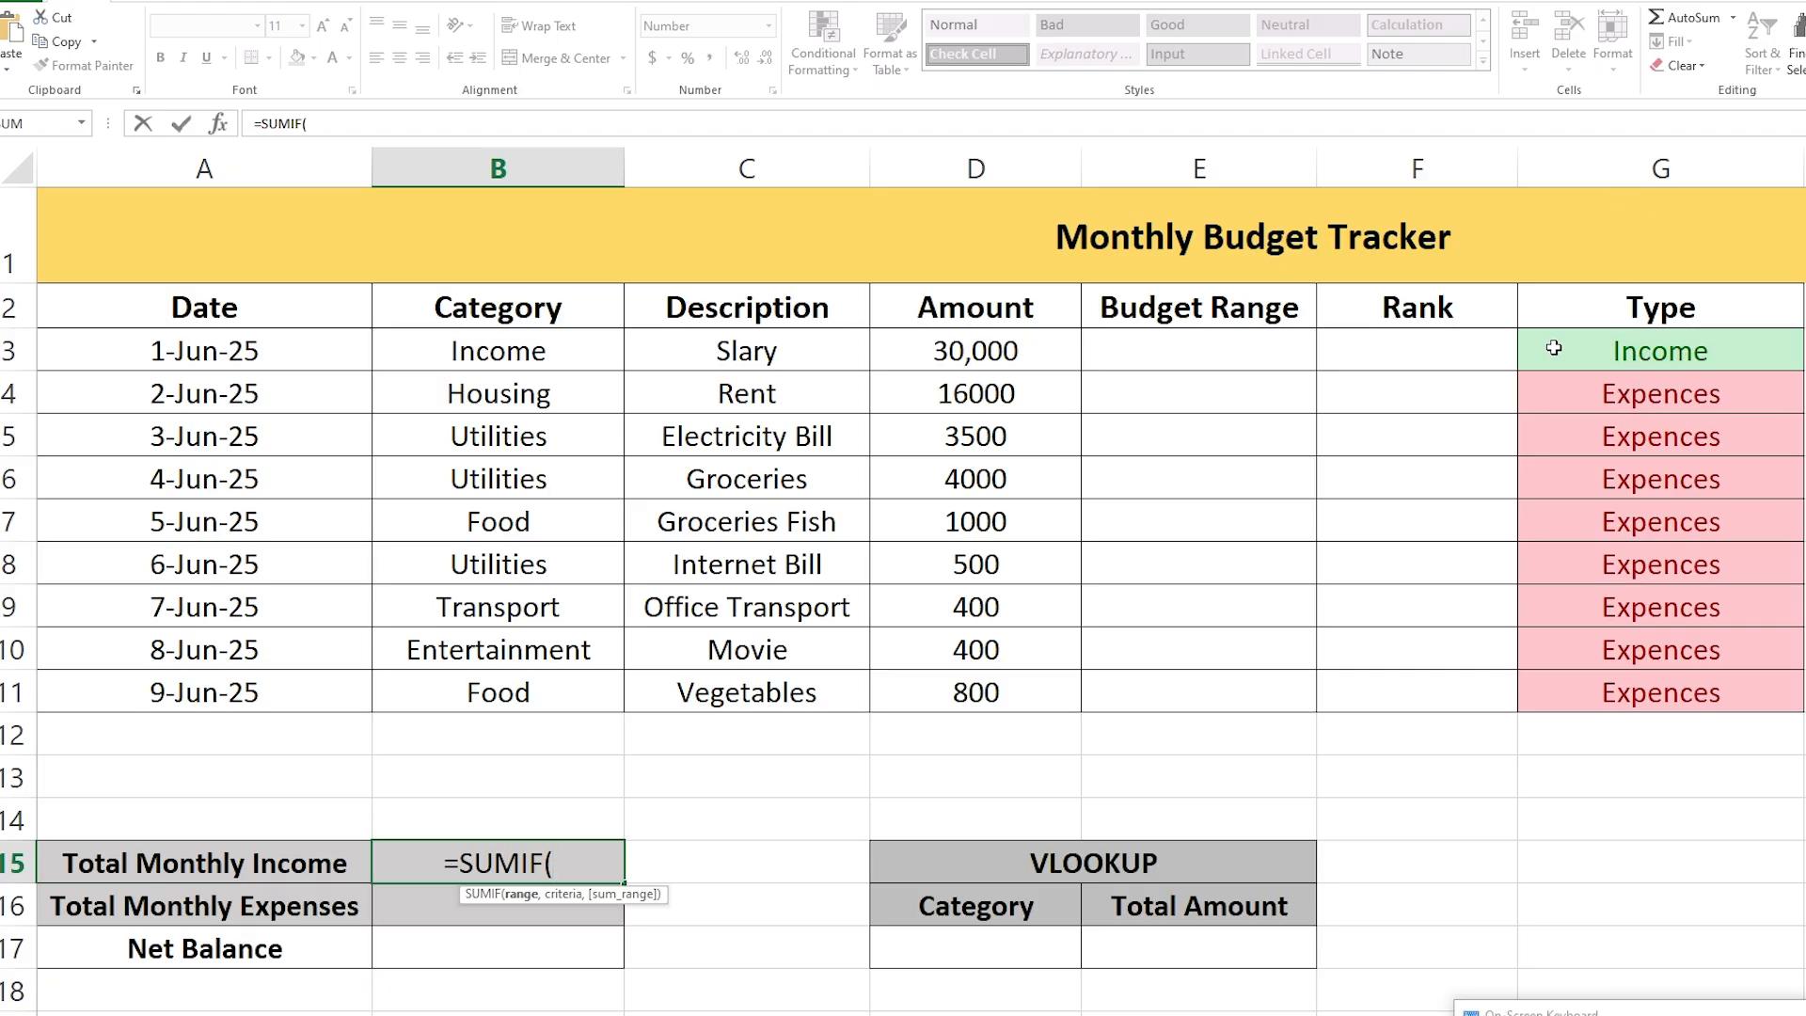
{"action": "left_click_drag", "start_coordinate": [1554, 348], "coordinate": [1583, 698]}
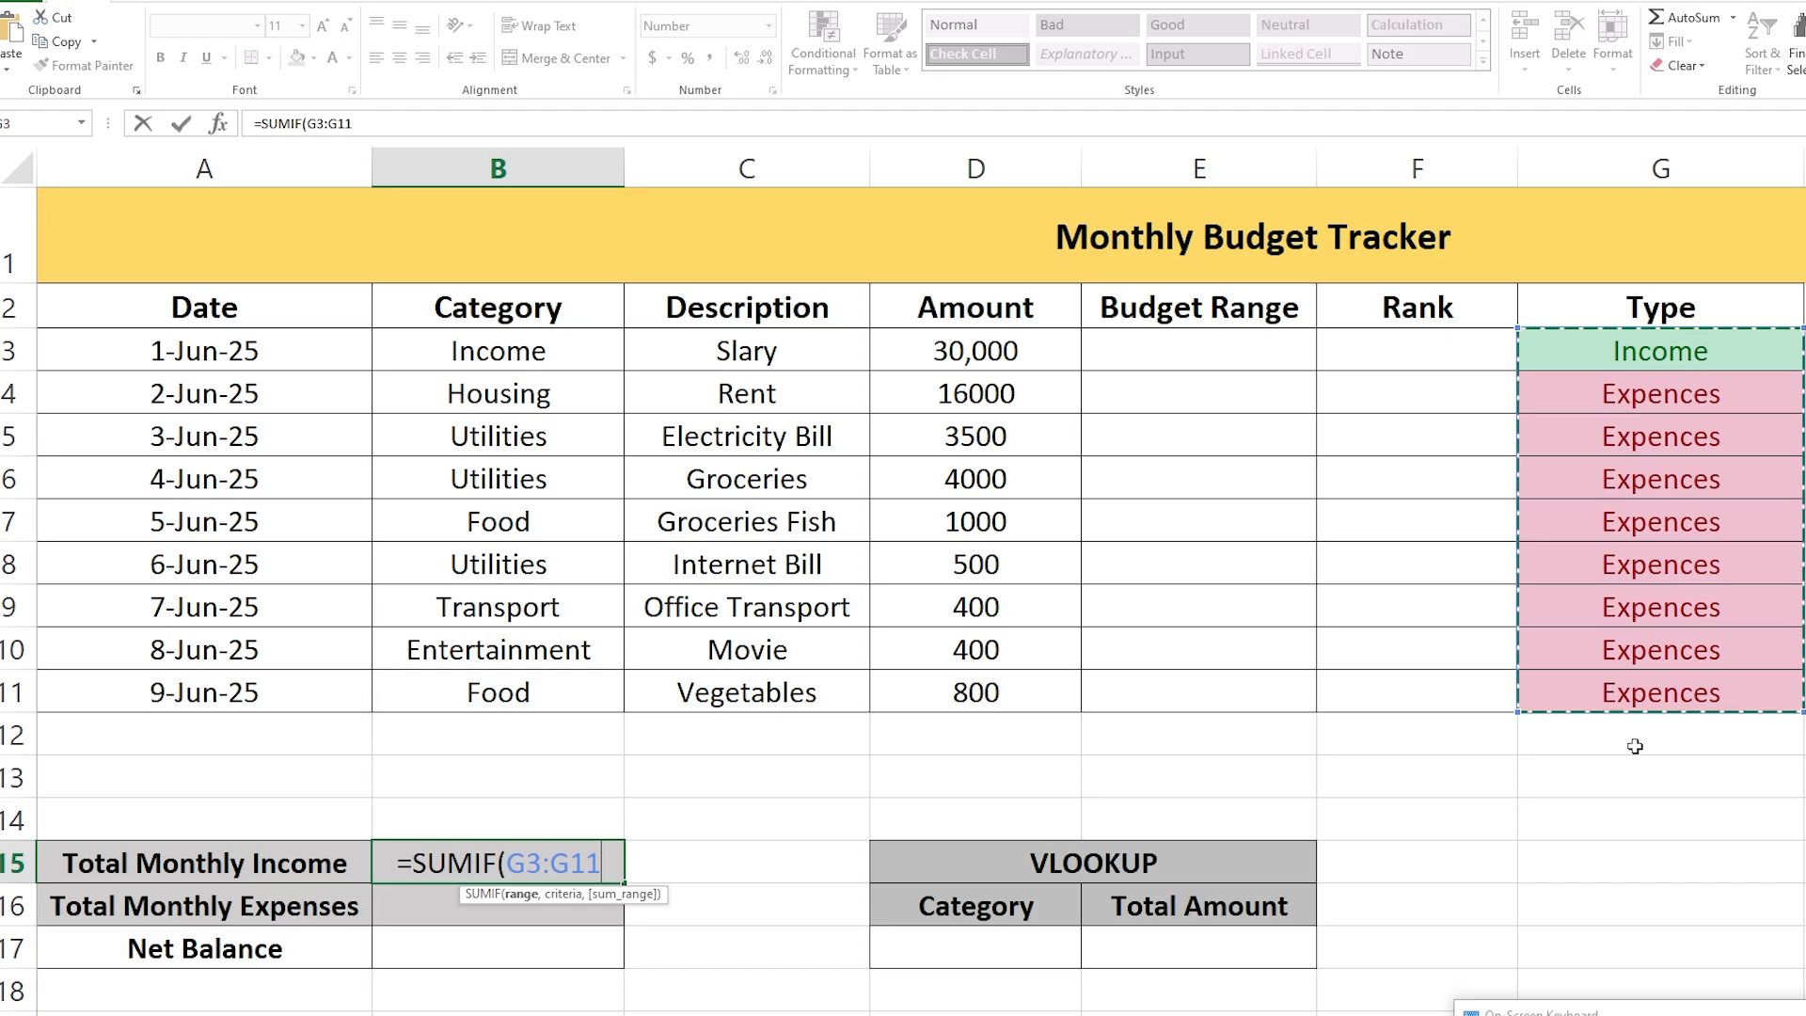
{"action": "type", "text": ","}
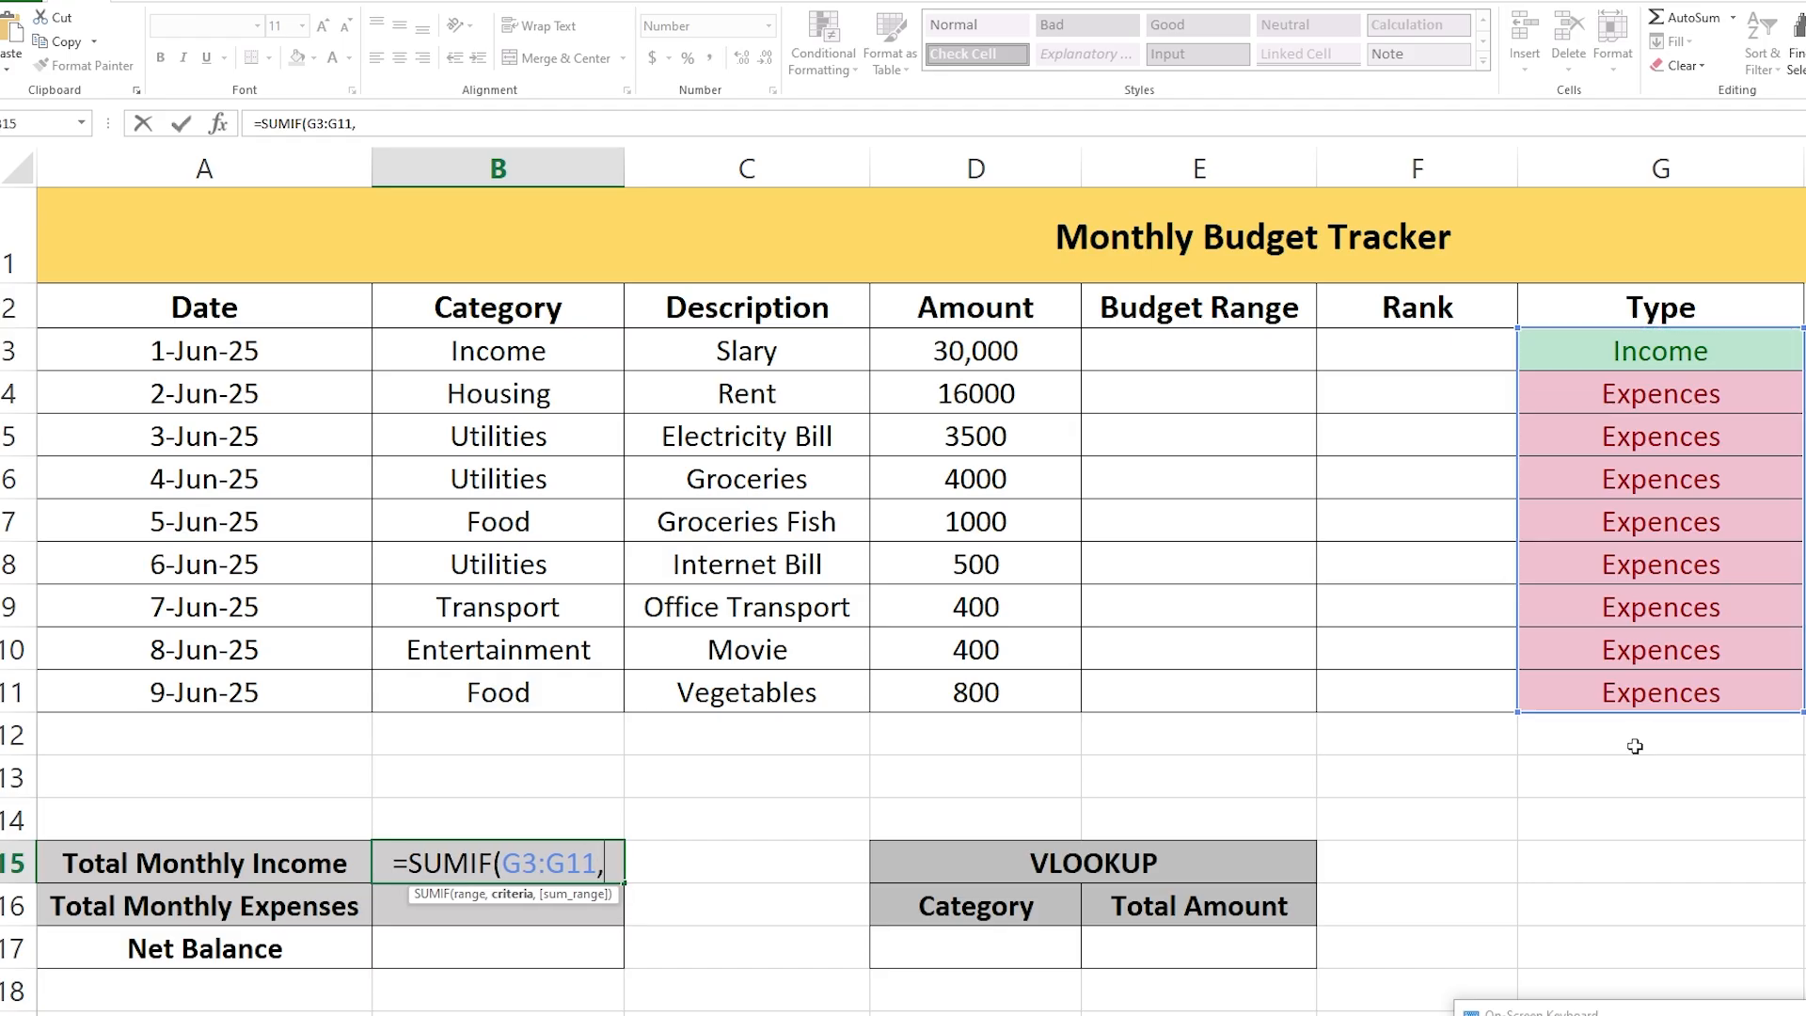
{"action": "type", "text": "\"Inc"}
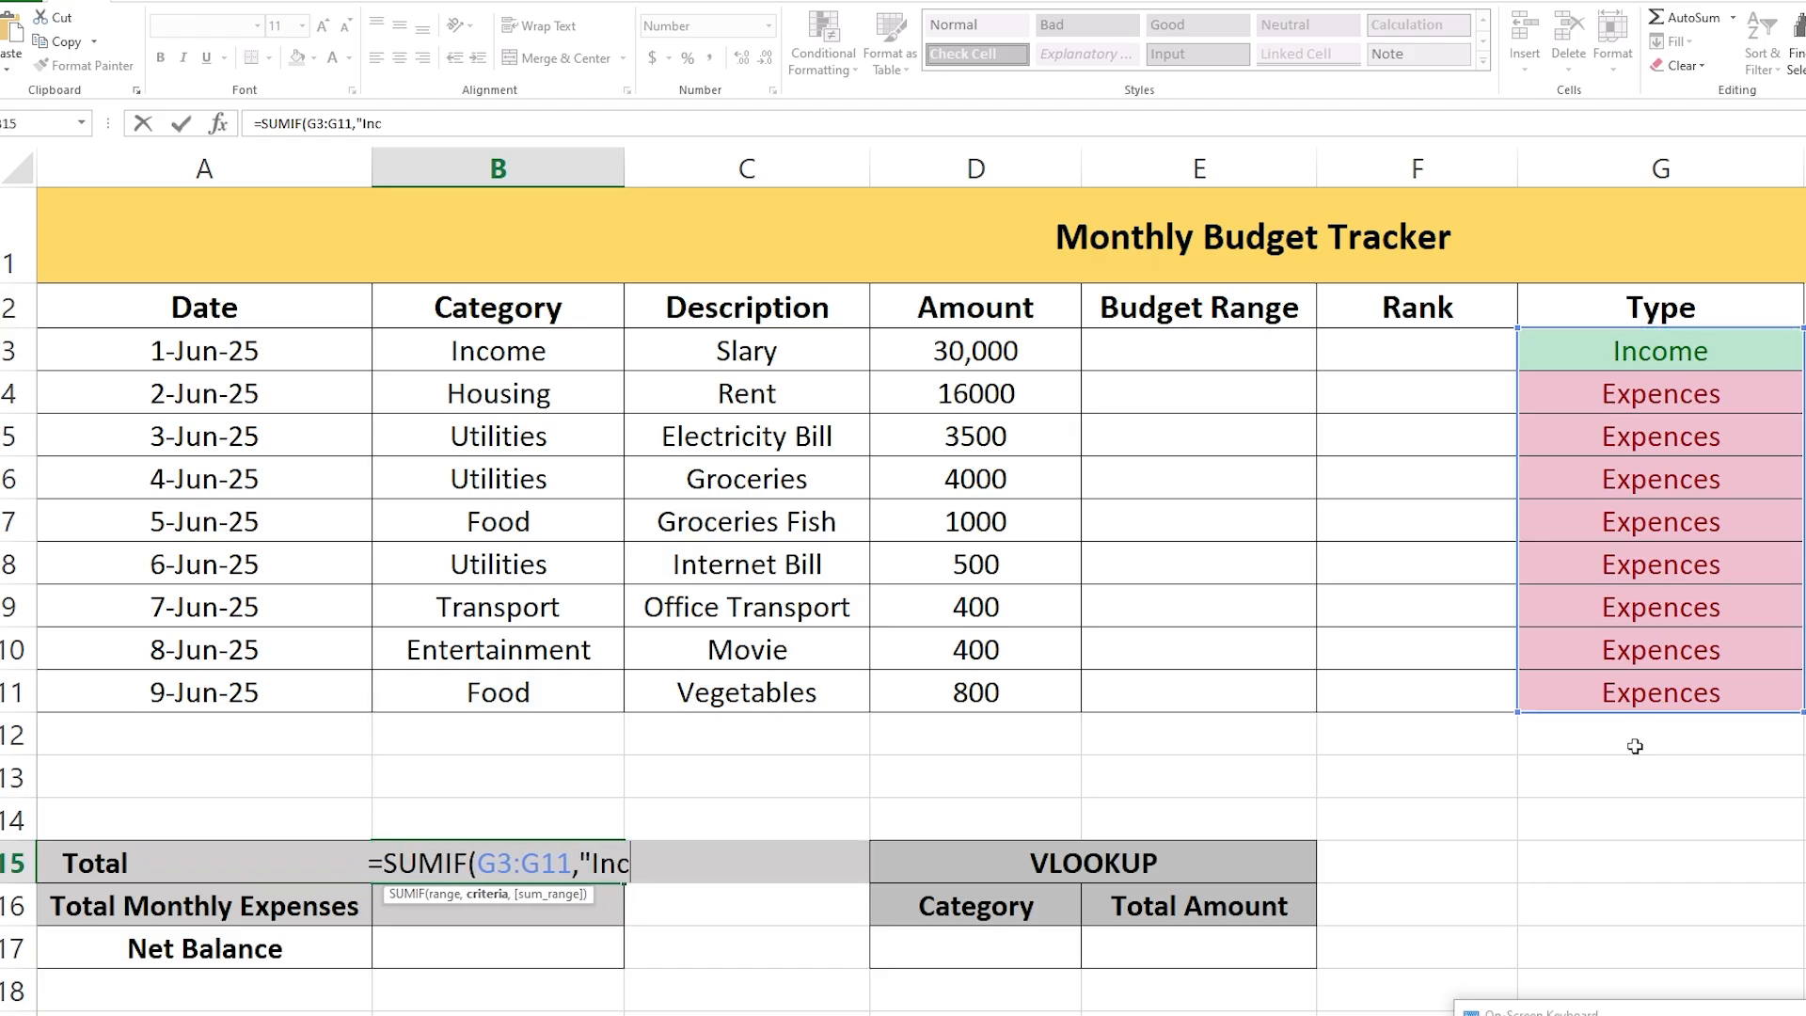
{"action": "type", "text": "ome\""}
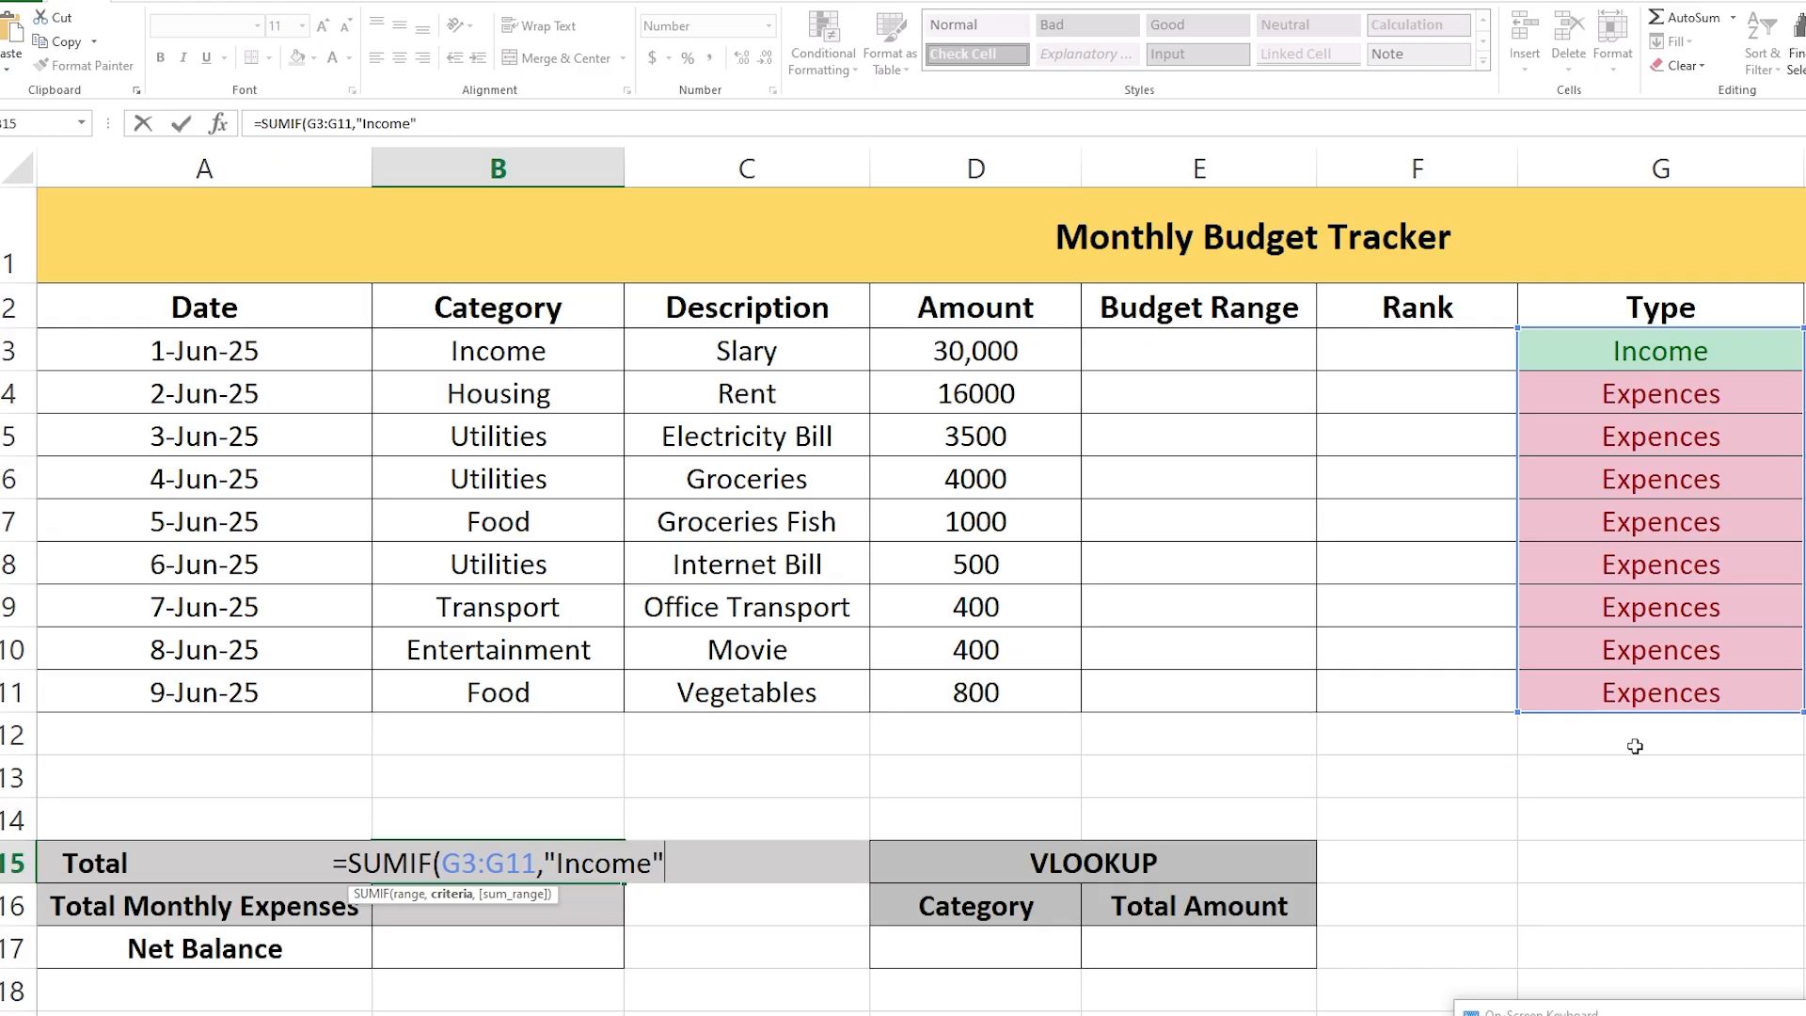
{"action": "type", "text": ","}
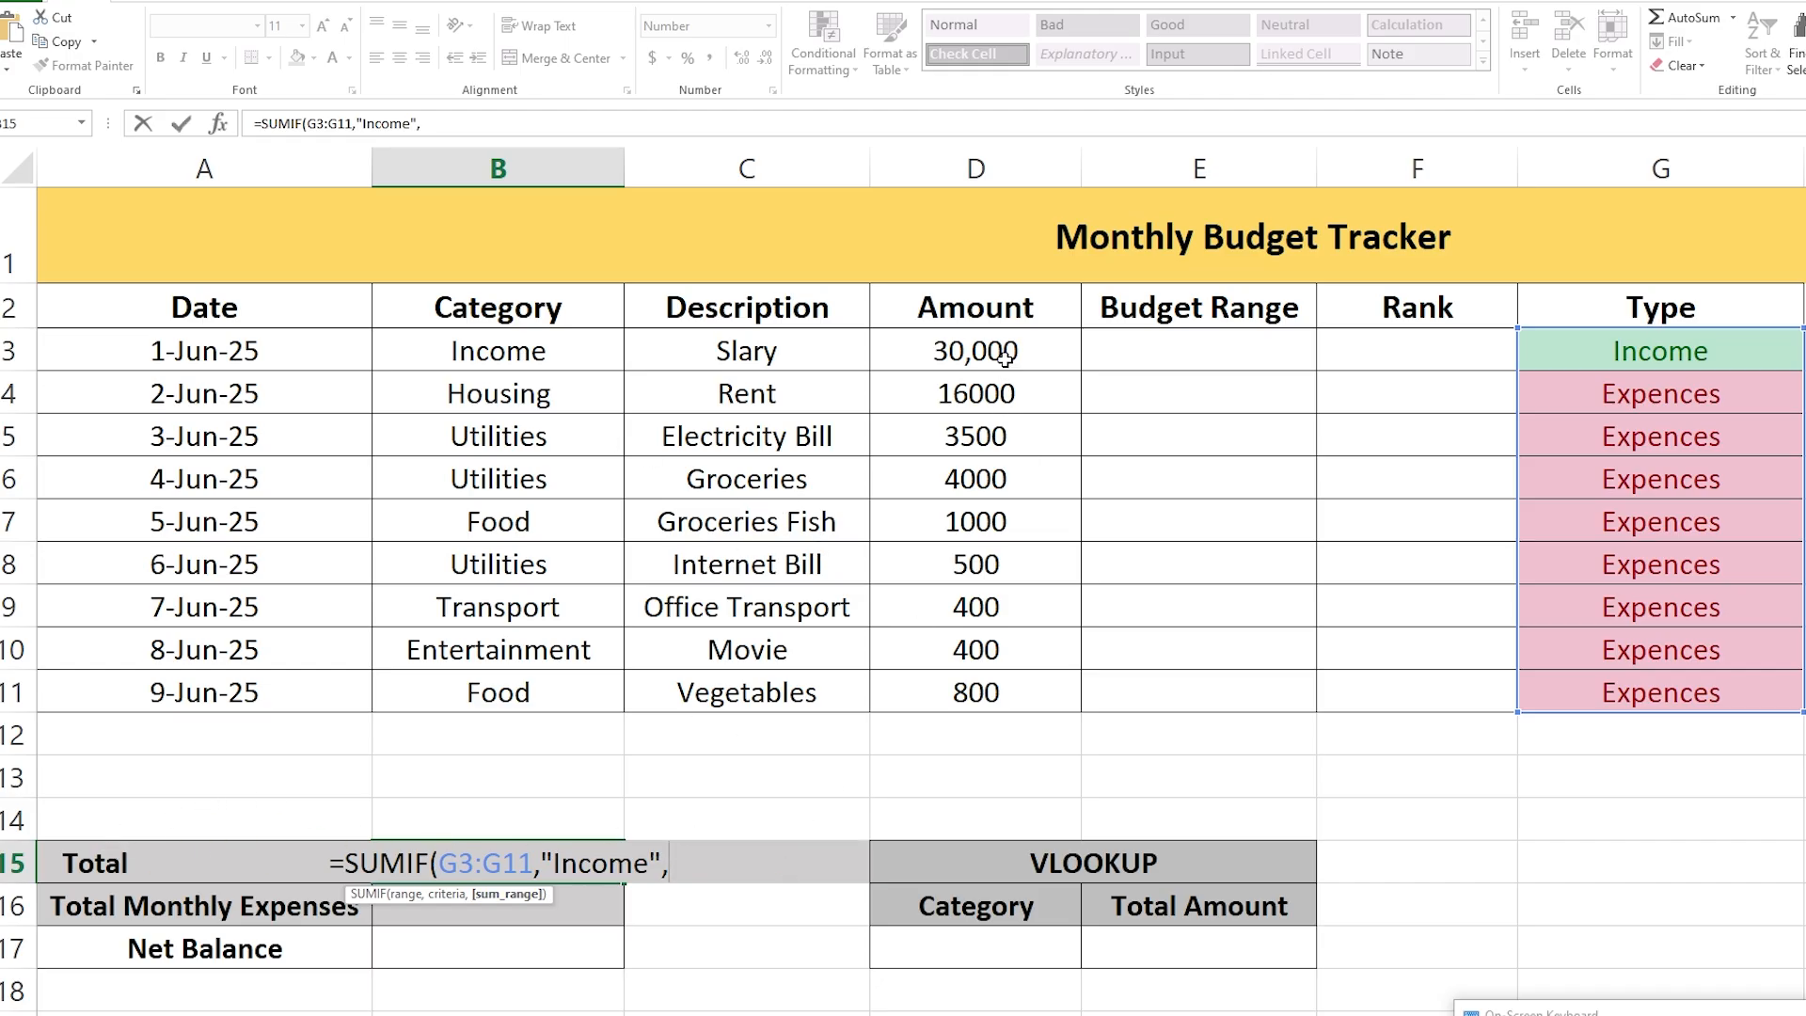
{"action": "left_click_drag", "start_coordinate": [1002, 357], "coordinate": [971, 694]}
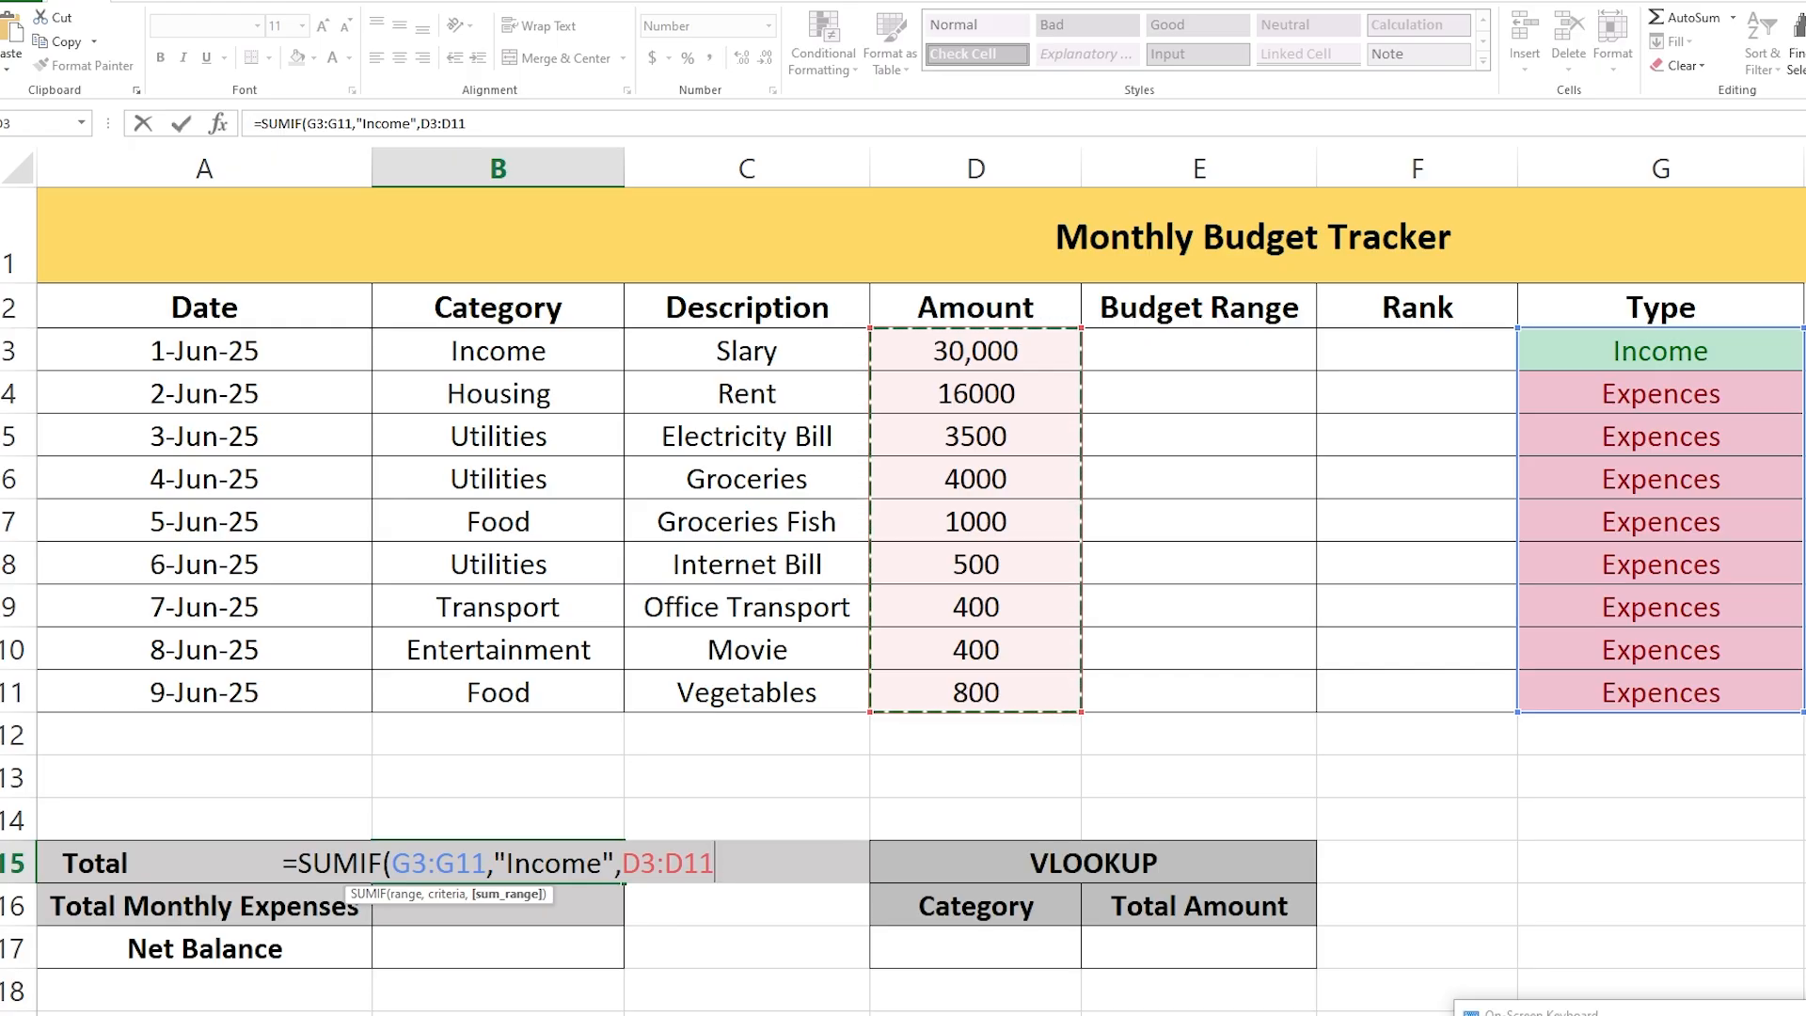
{"action": "type", "text": ")"}
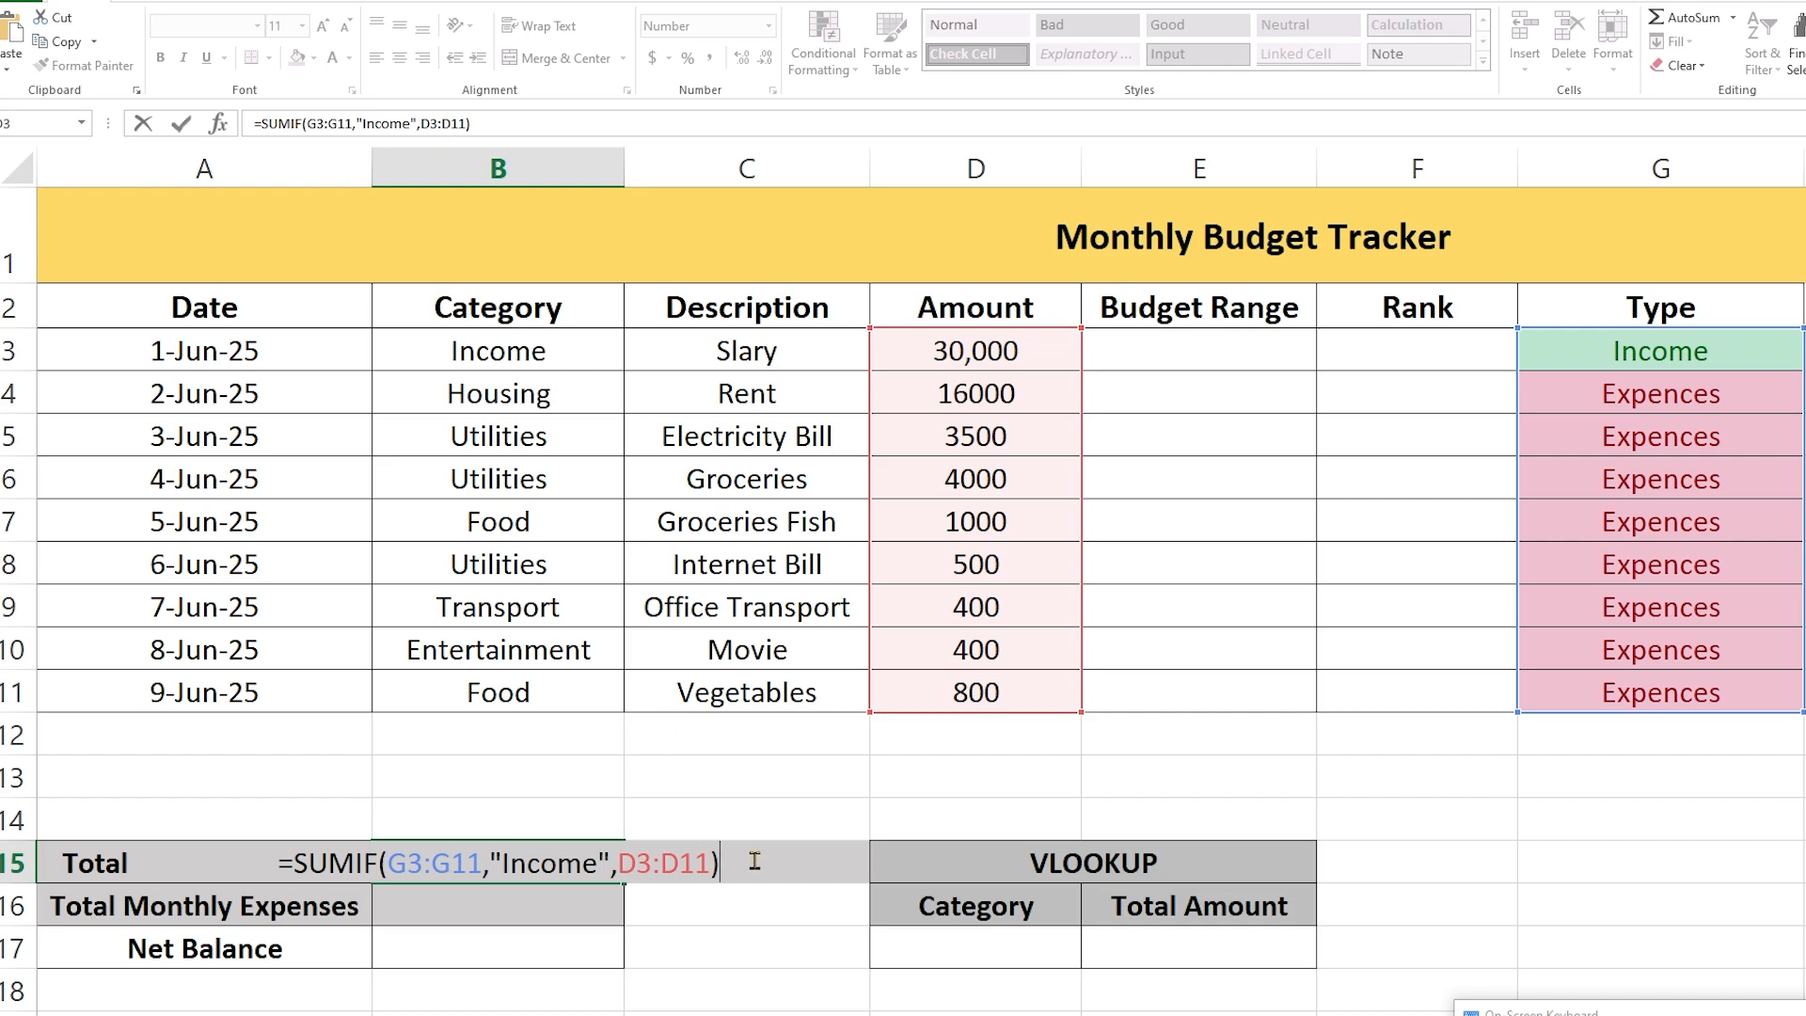
{"action": "key", "text": "Return"}
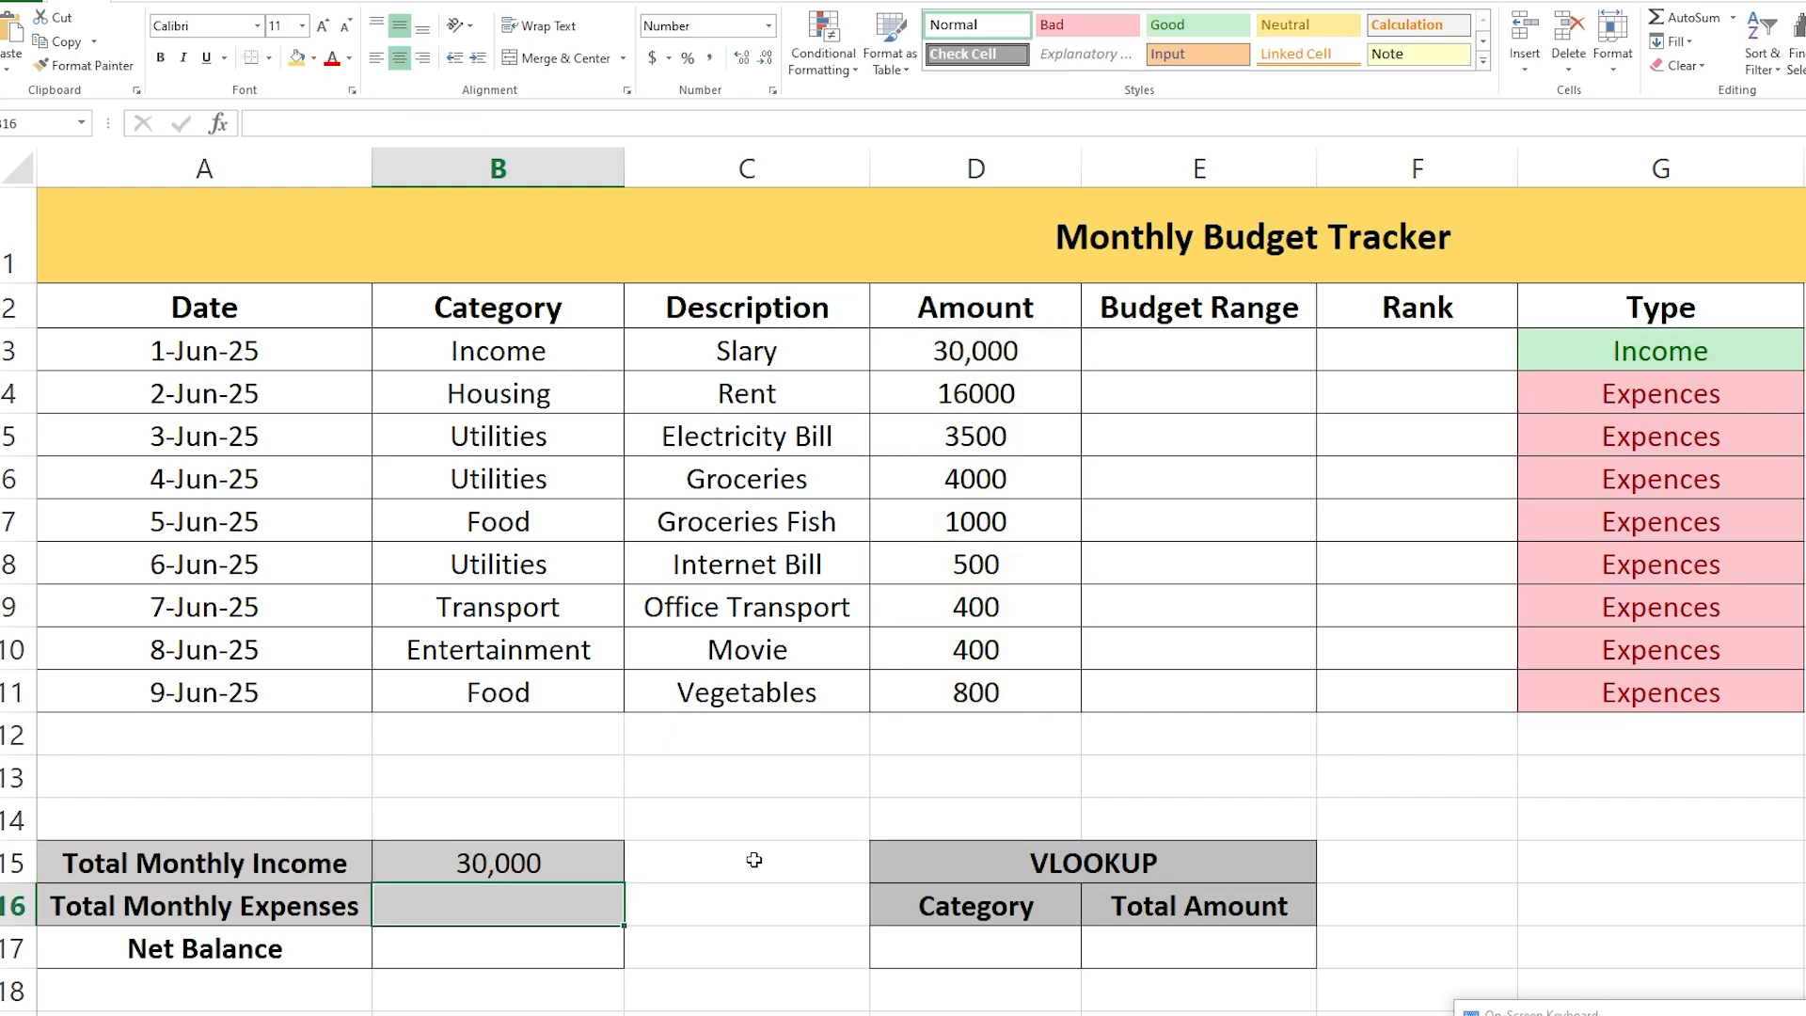
Copy the SUMIF formula text from B15 unchanged into the Total Monthly Expenses cell, B16.
{"action": "left_click", "coordinate": [482, 870]}
{"action": "left_click", "coordinate": [485, 917]}
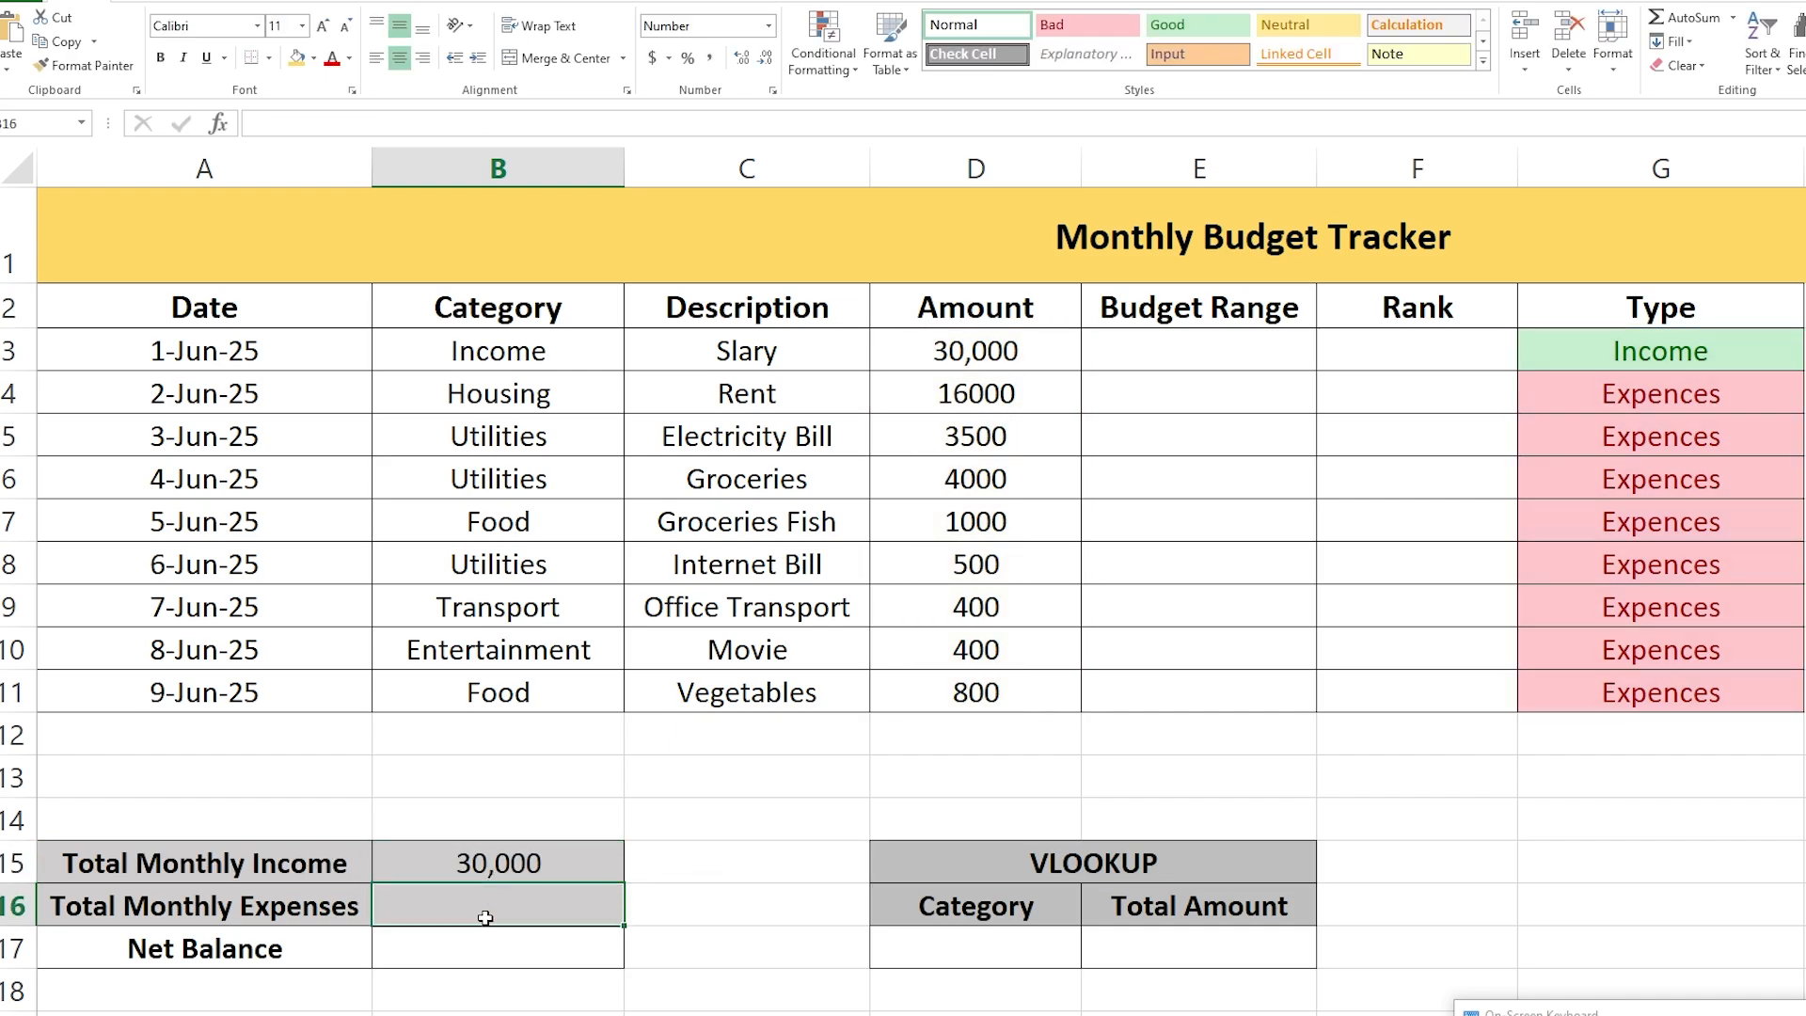
{"action": "left_click", "coordinate": [522, 875]}
{"action": "left_click_drag", "start_coordinate": [494, 124], "coordinate": [328, 134]}
{"action": "left_click", "coordinate": [254, 131]}
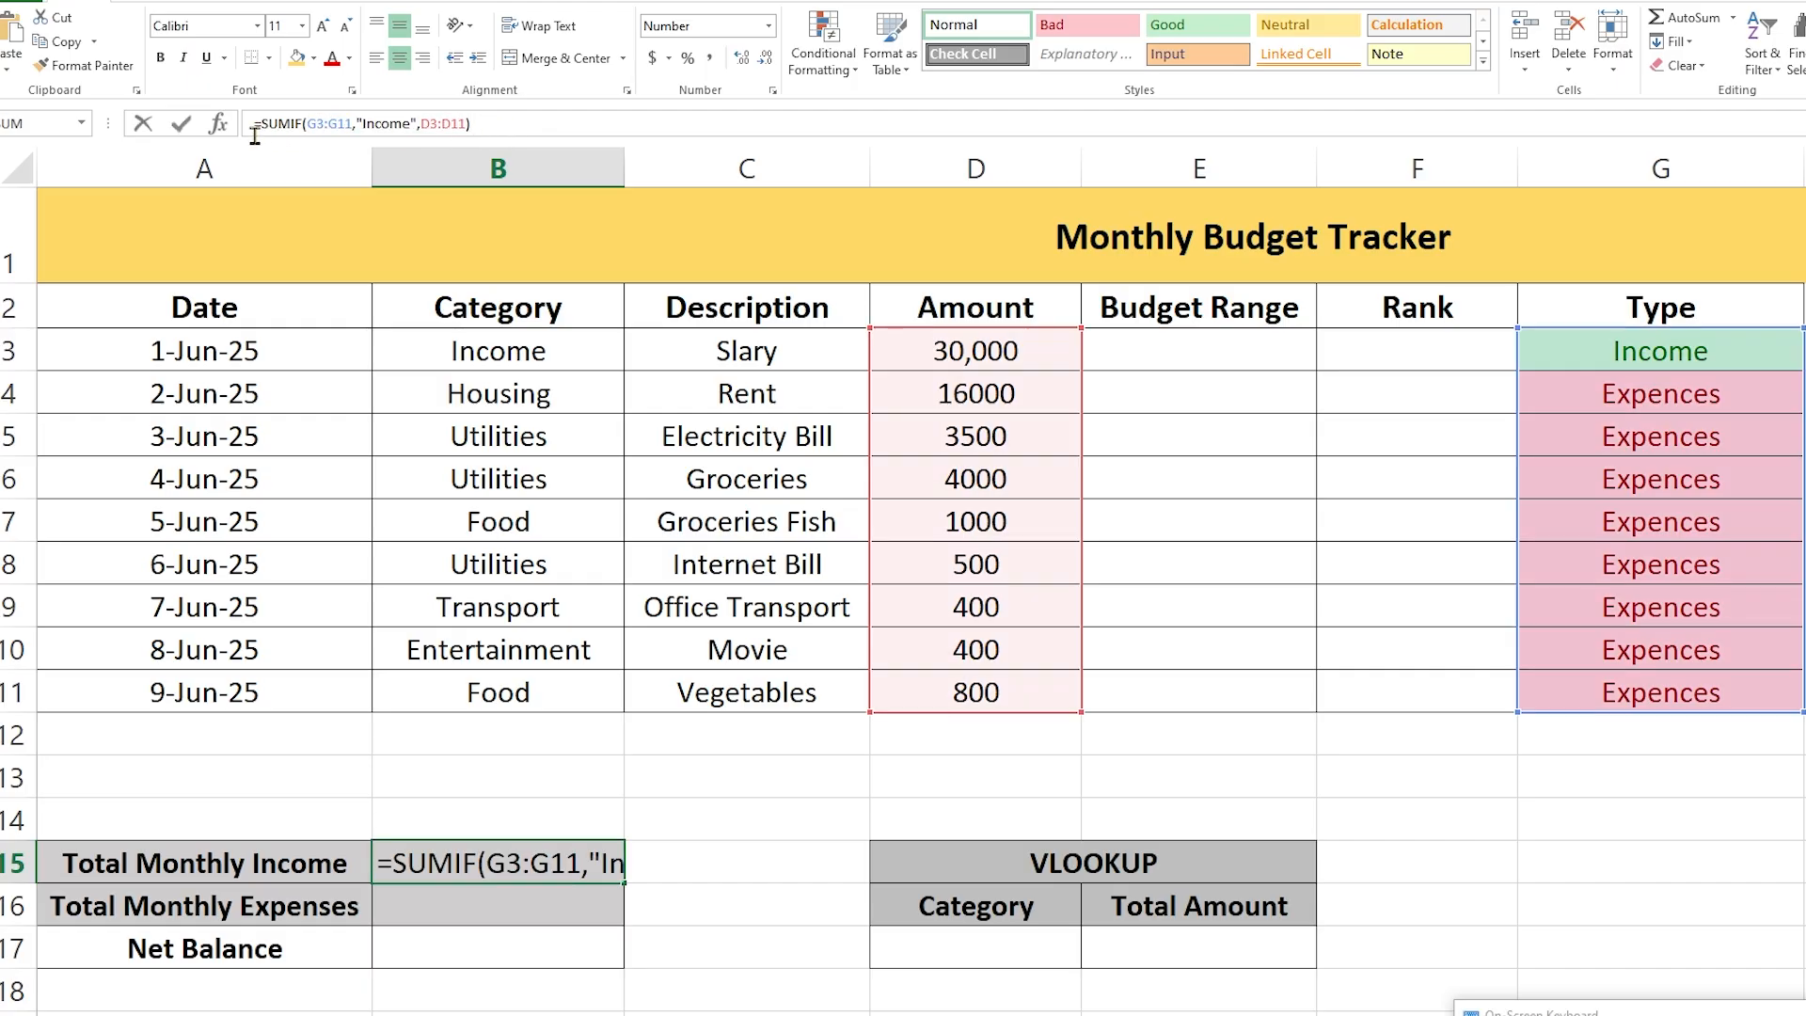
{"action": "key", "text": "Return"}
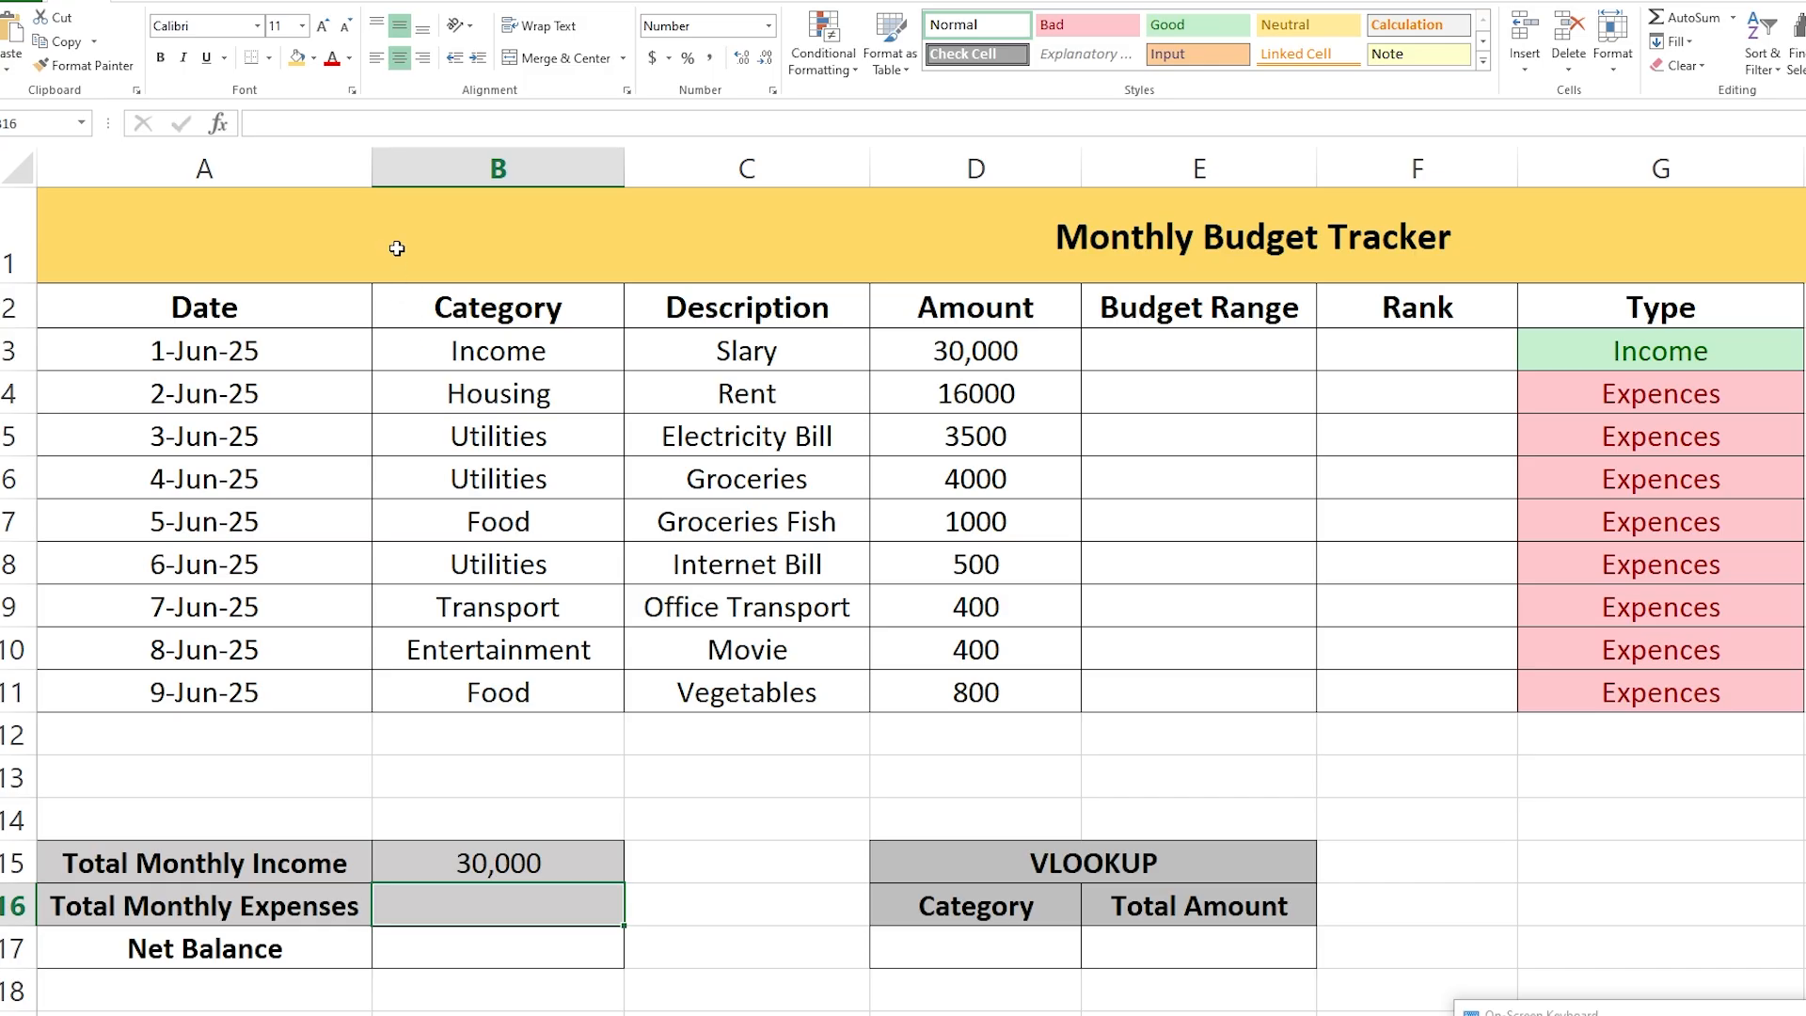
{"action": "type", "text": "="}
{"action": "type", "text": "SUMIF(G3:G11,\"Income\",D3:D11)"}
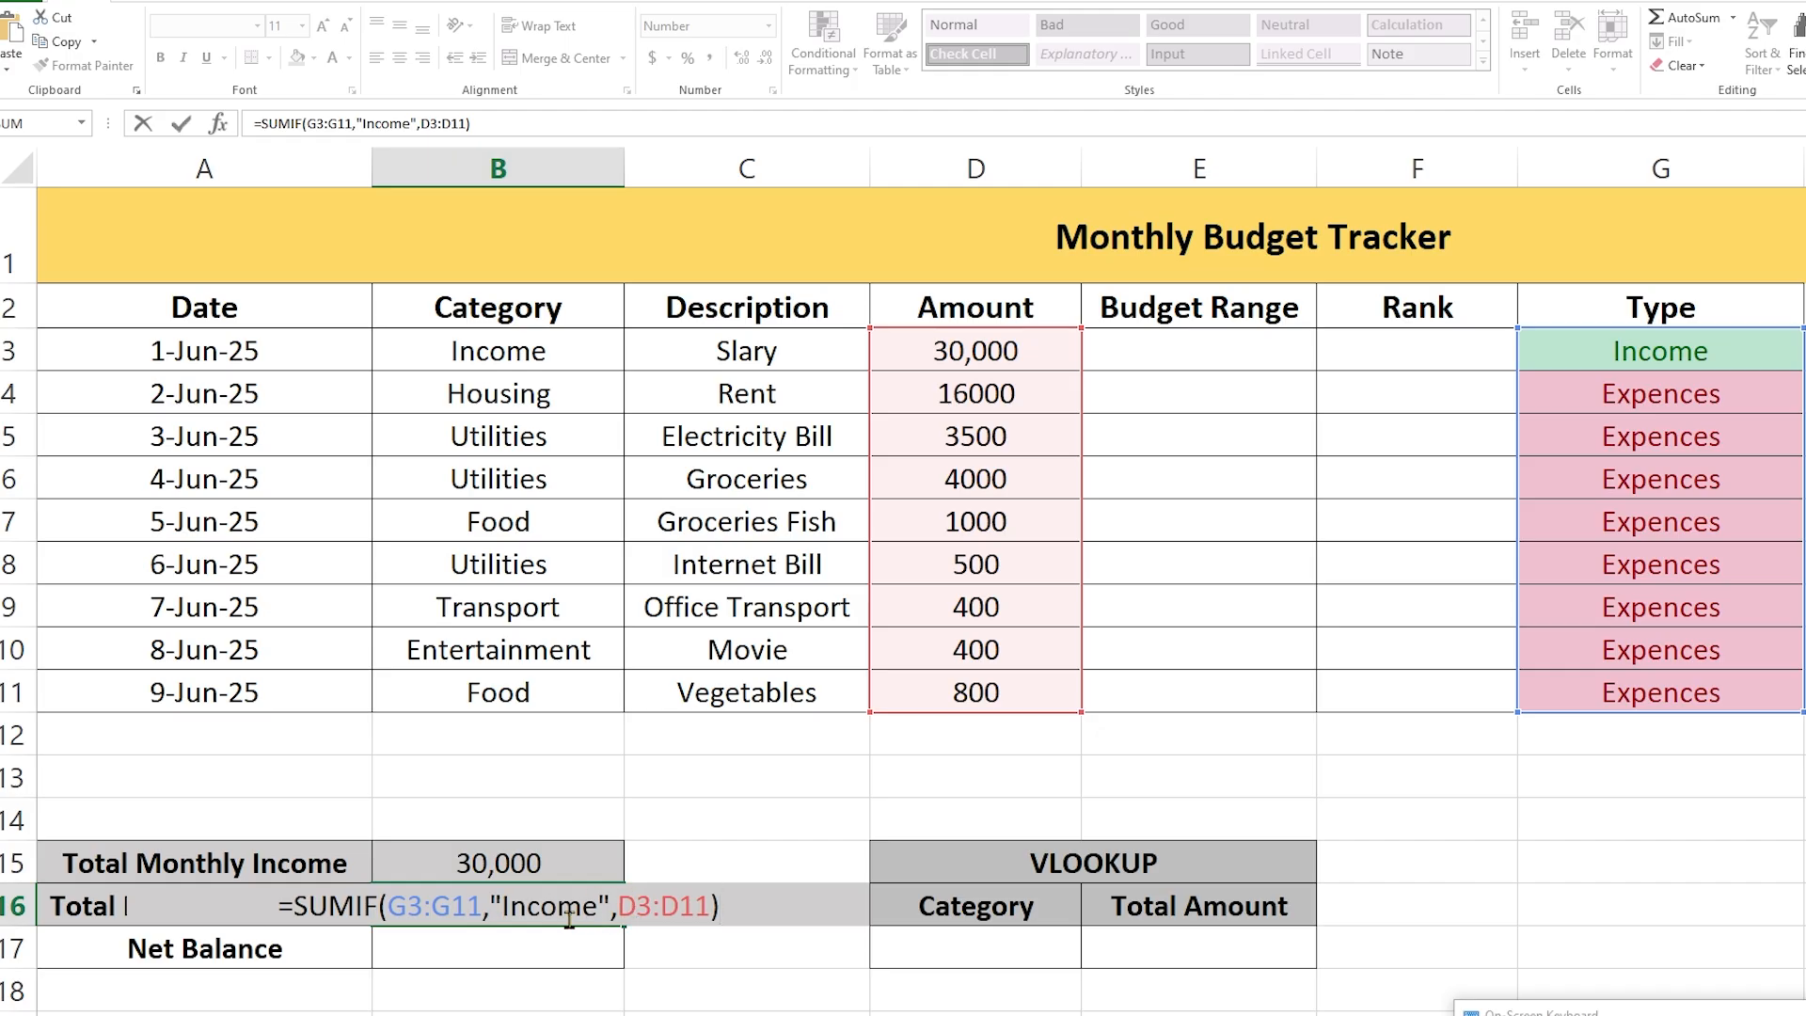
Change the SUMIF criterion in the Total Monthly Expenses cell, B16, to "Expences".
{"action": "double_click", "coordinate": [519, 909]}
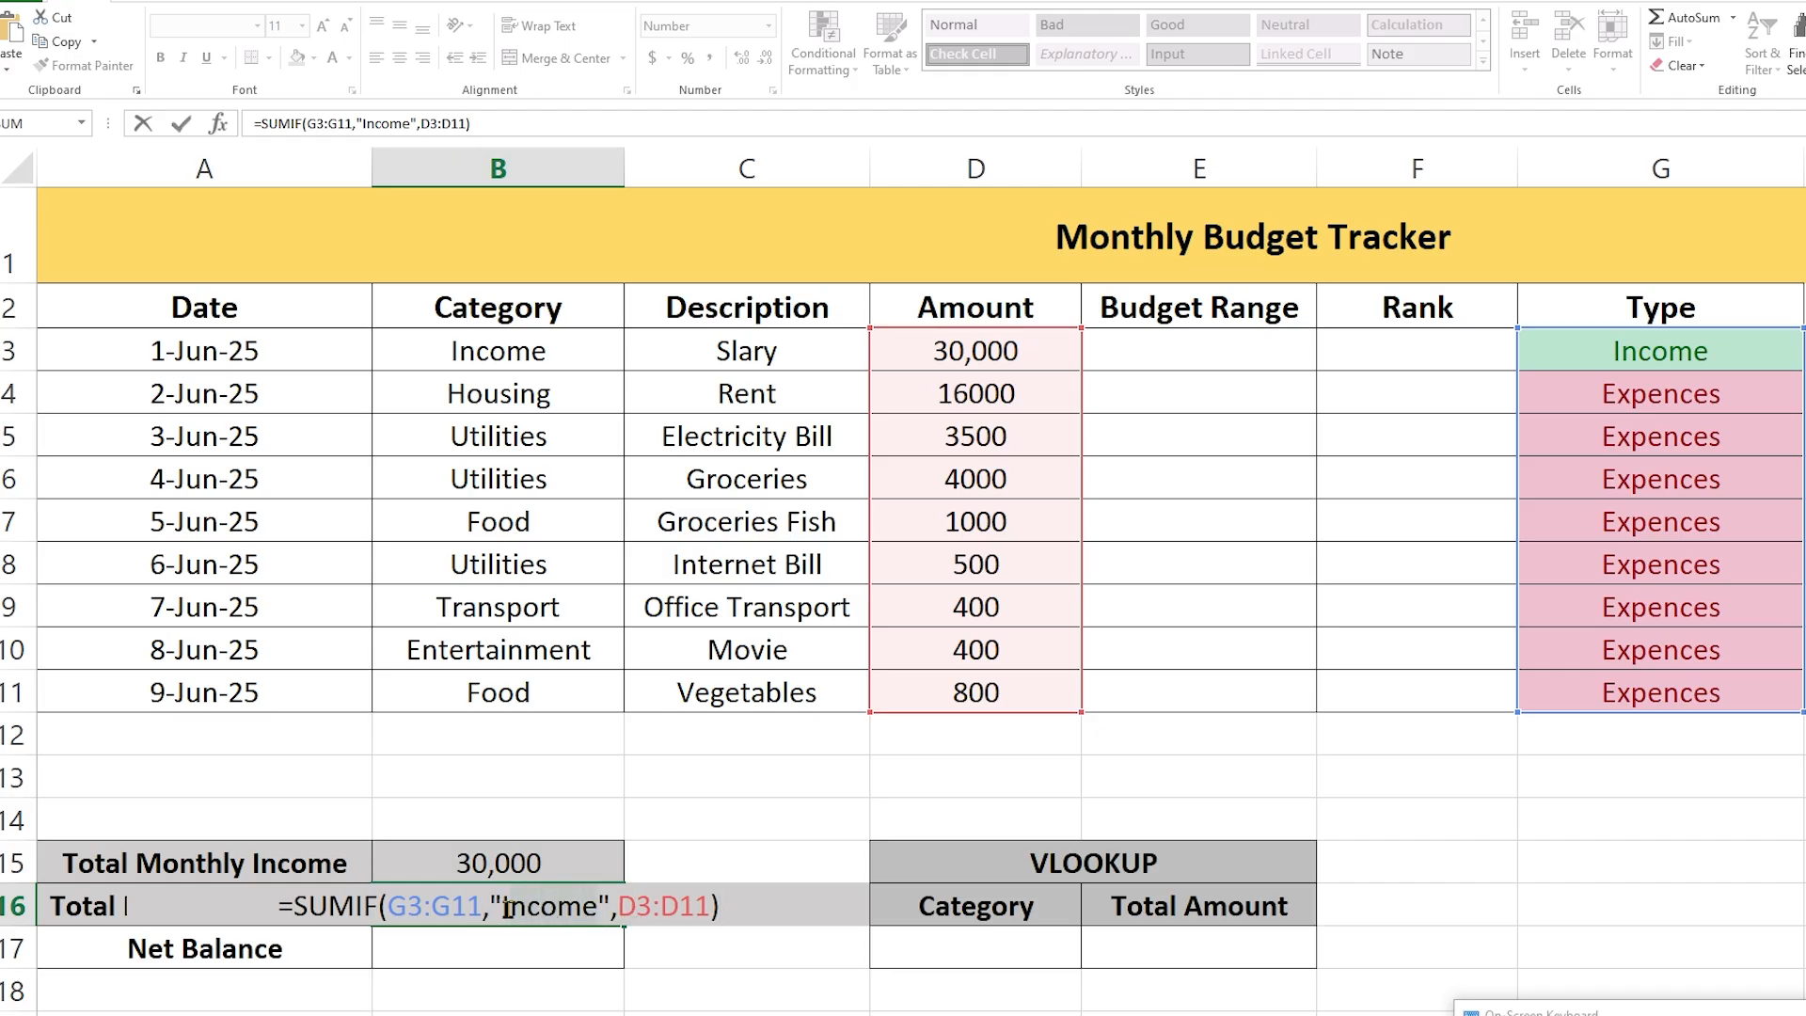
{"action": "left_click", "coordinate": [519, 909]}
{"action": "key", "text": "BackSpace"}
{"action": "type", "text": "Exp"}
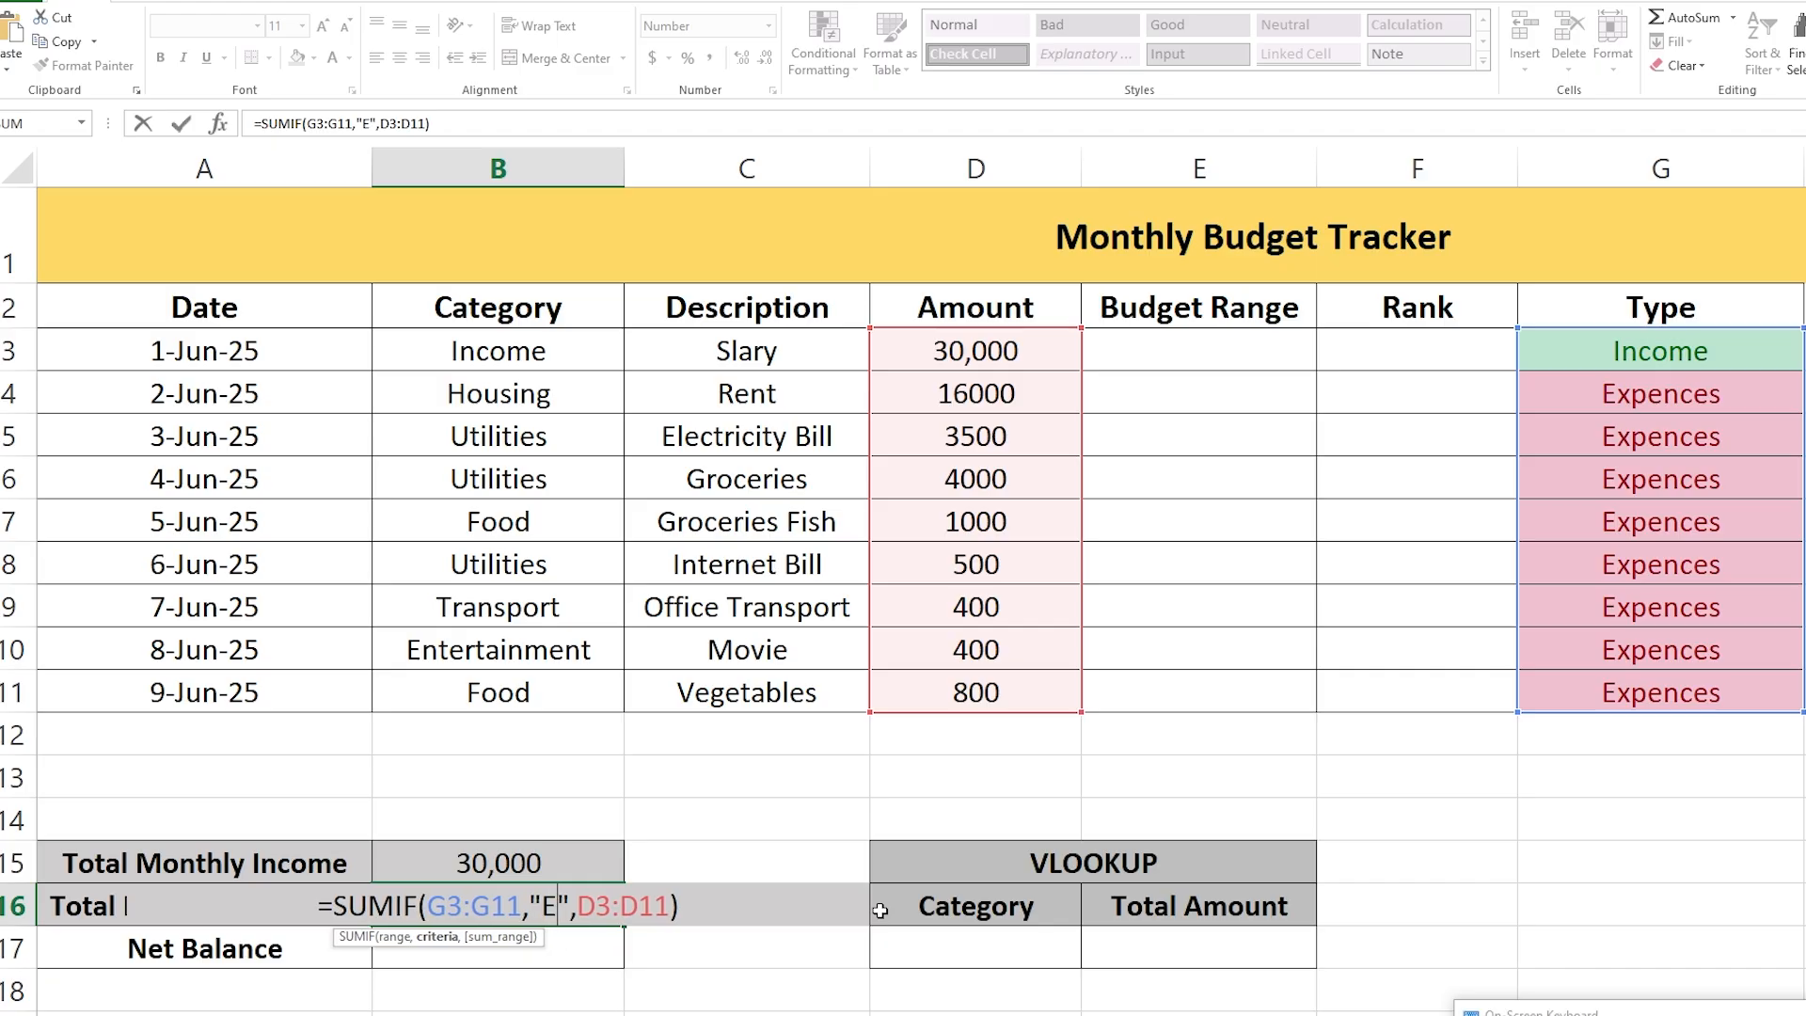
{"action": "type", "text": "ences"}
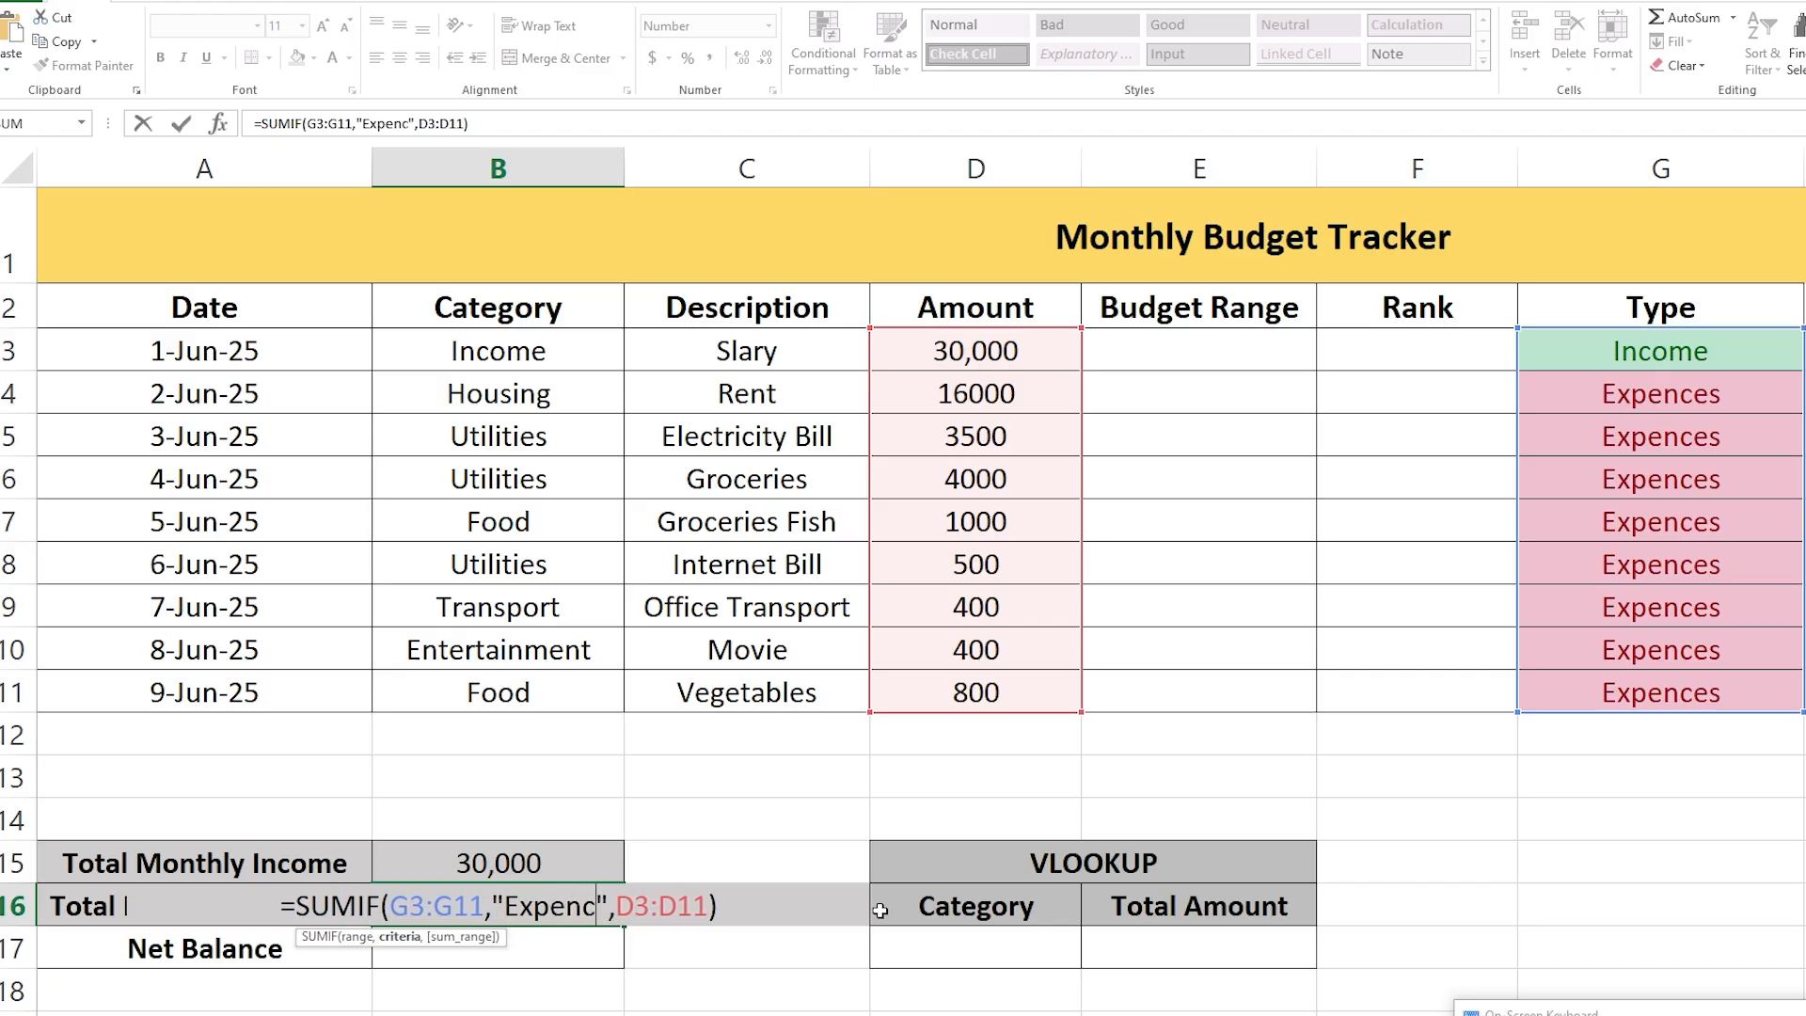
{"action": "left_click", "coordinate": [739, 905]}
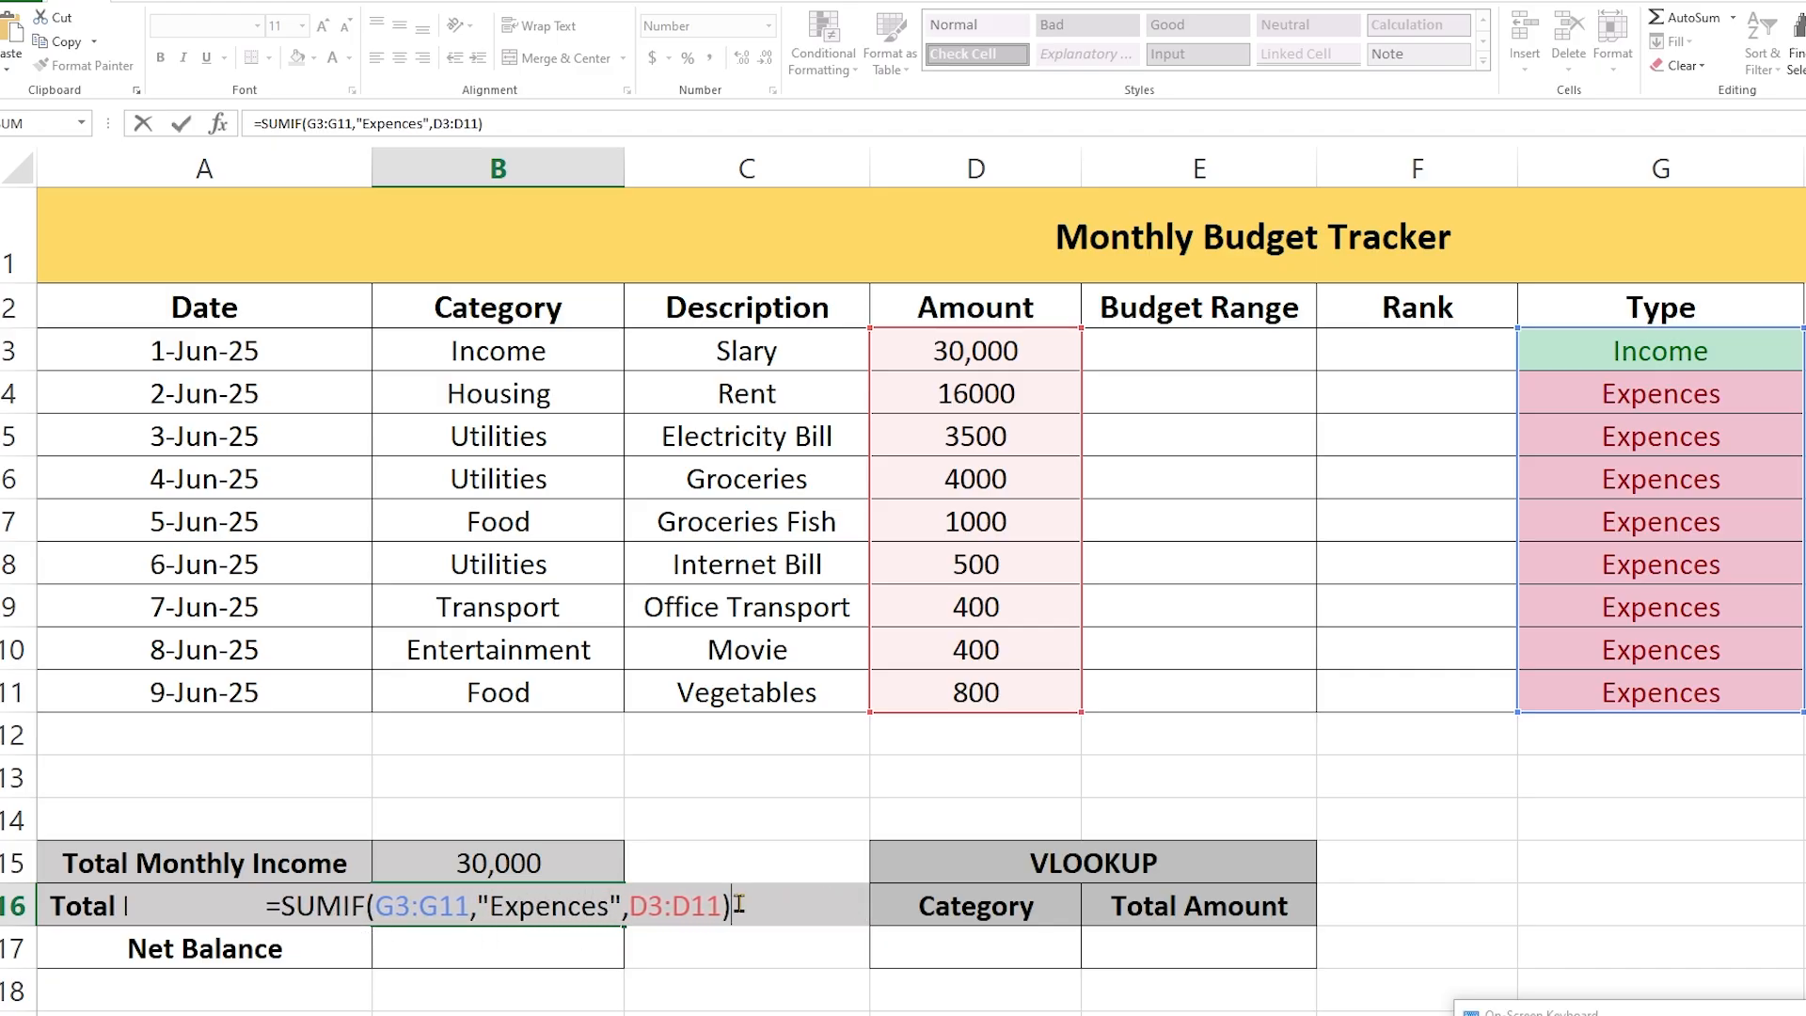
{"action": "key", "text": "Return"}
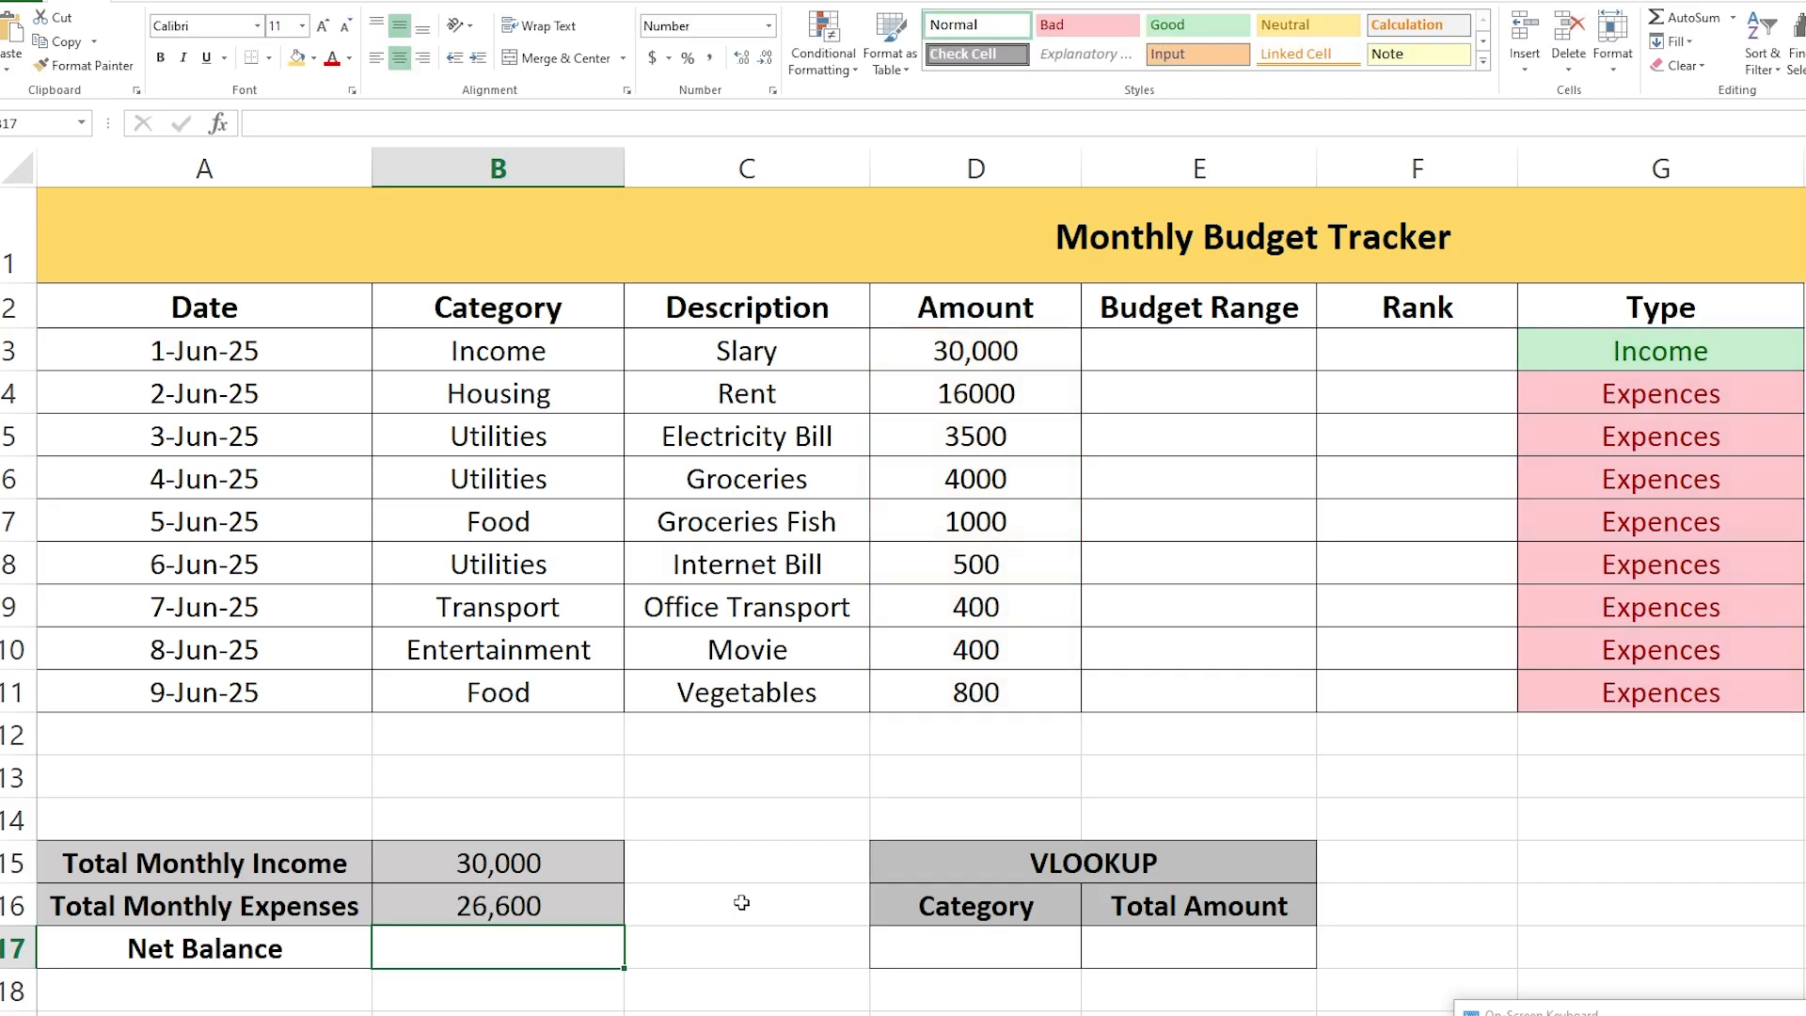
{"action": "left_click", "coordinate": [553, 908]}
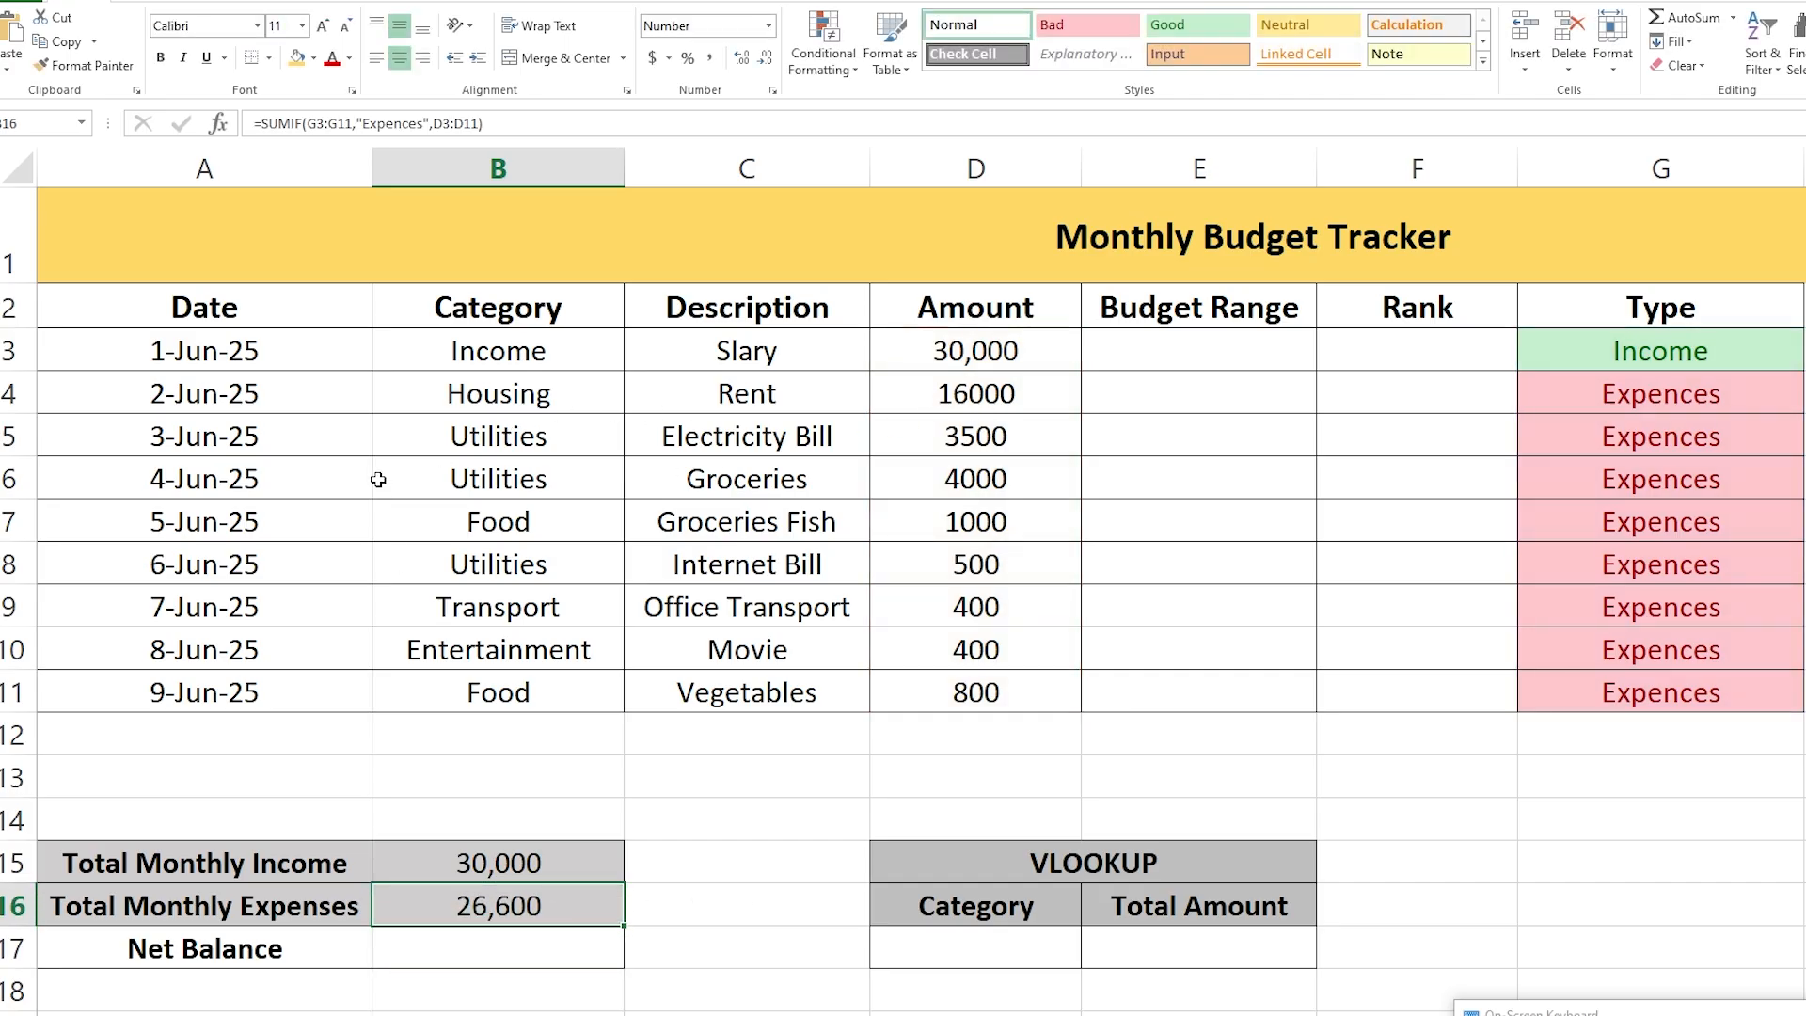
Try to replace the category in B6 with Income.
{"action": "left_click", "coordinate": [498, 476]}
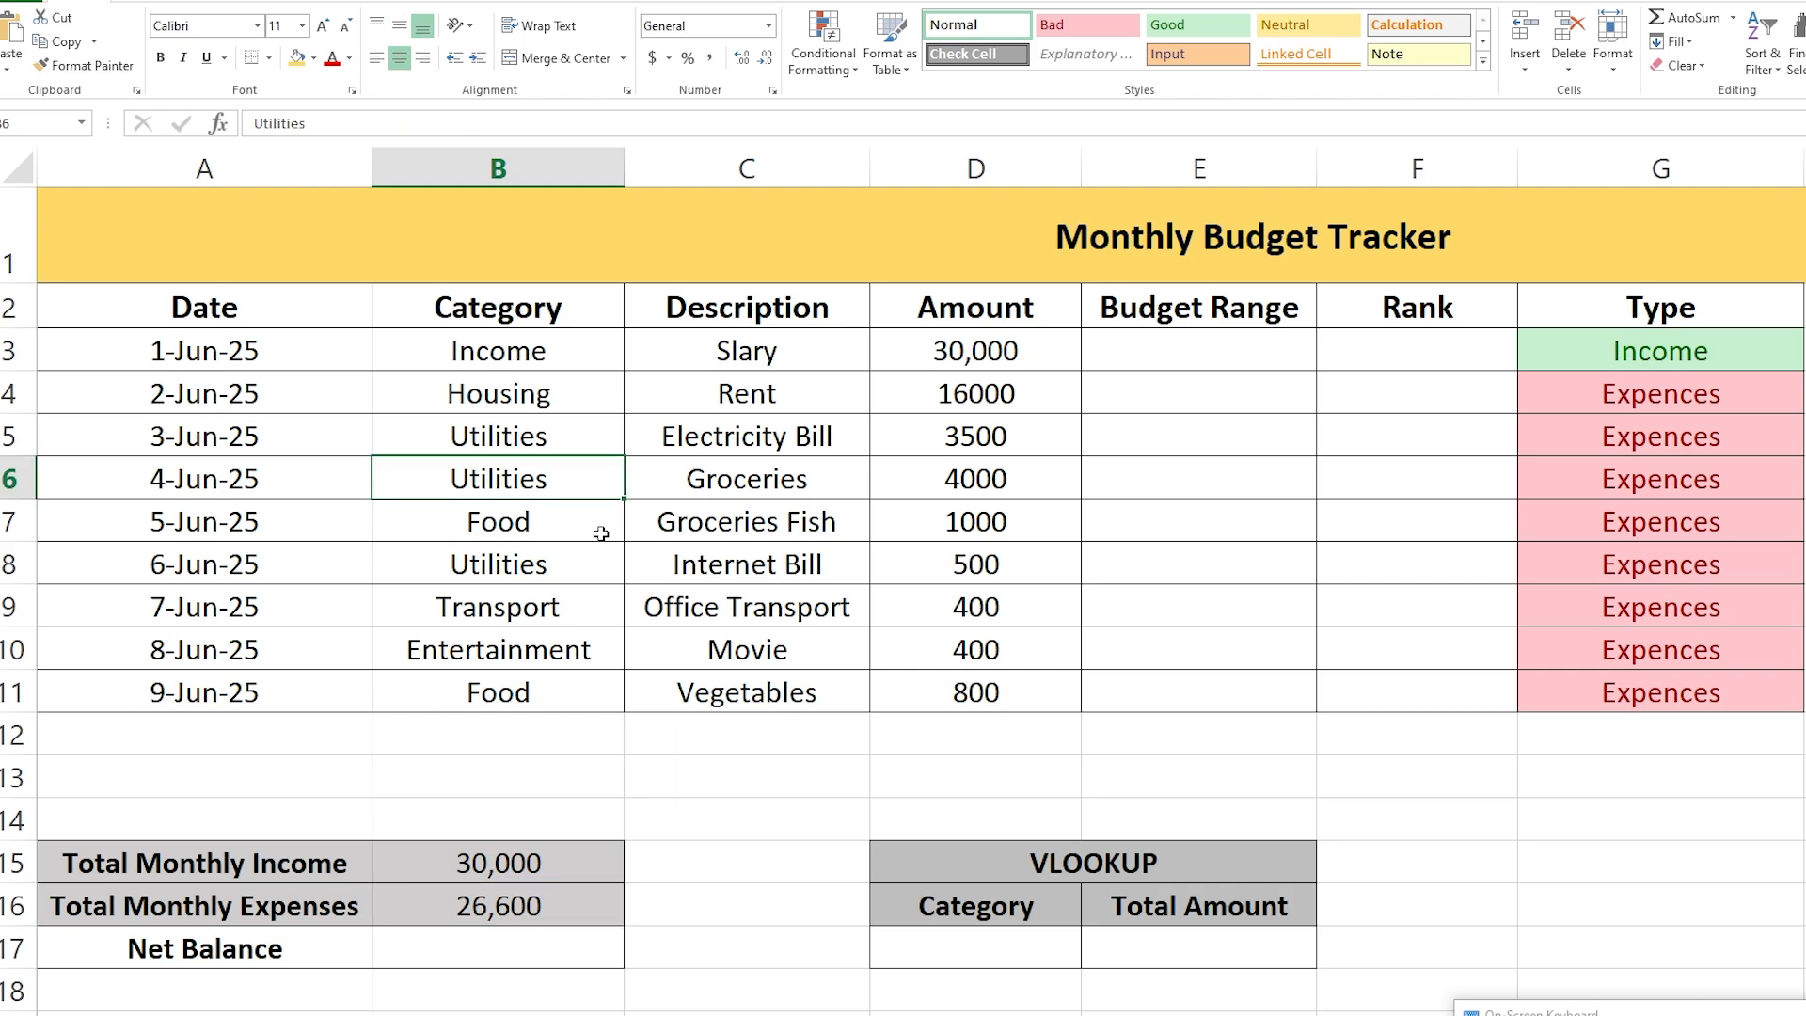
{"action": "type", "text": "Income"}
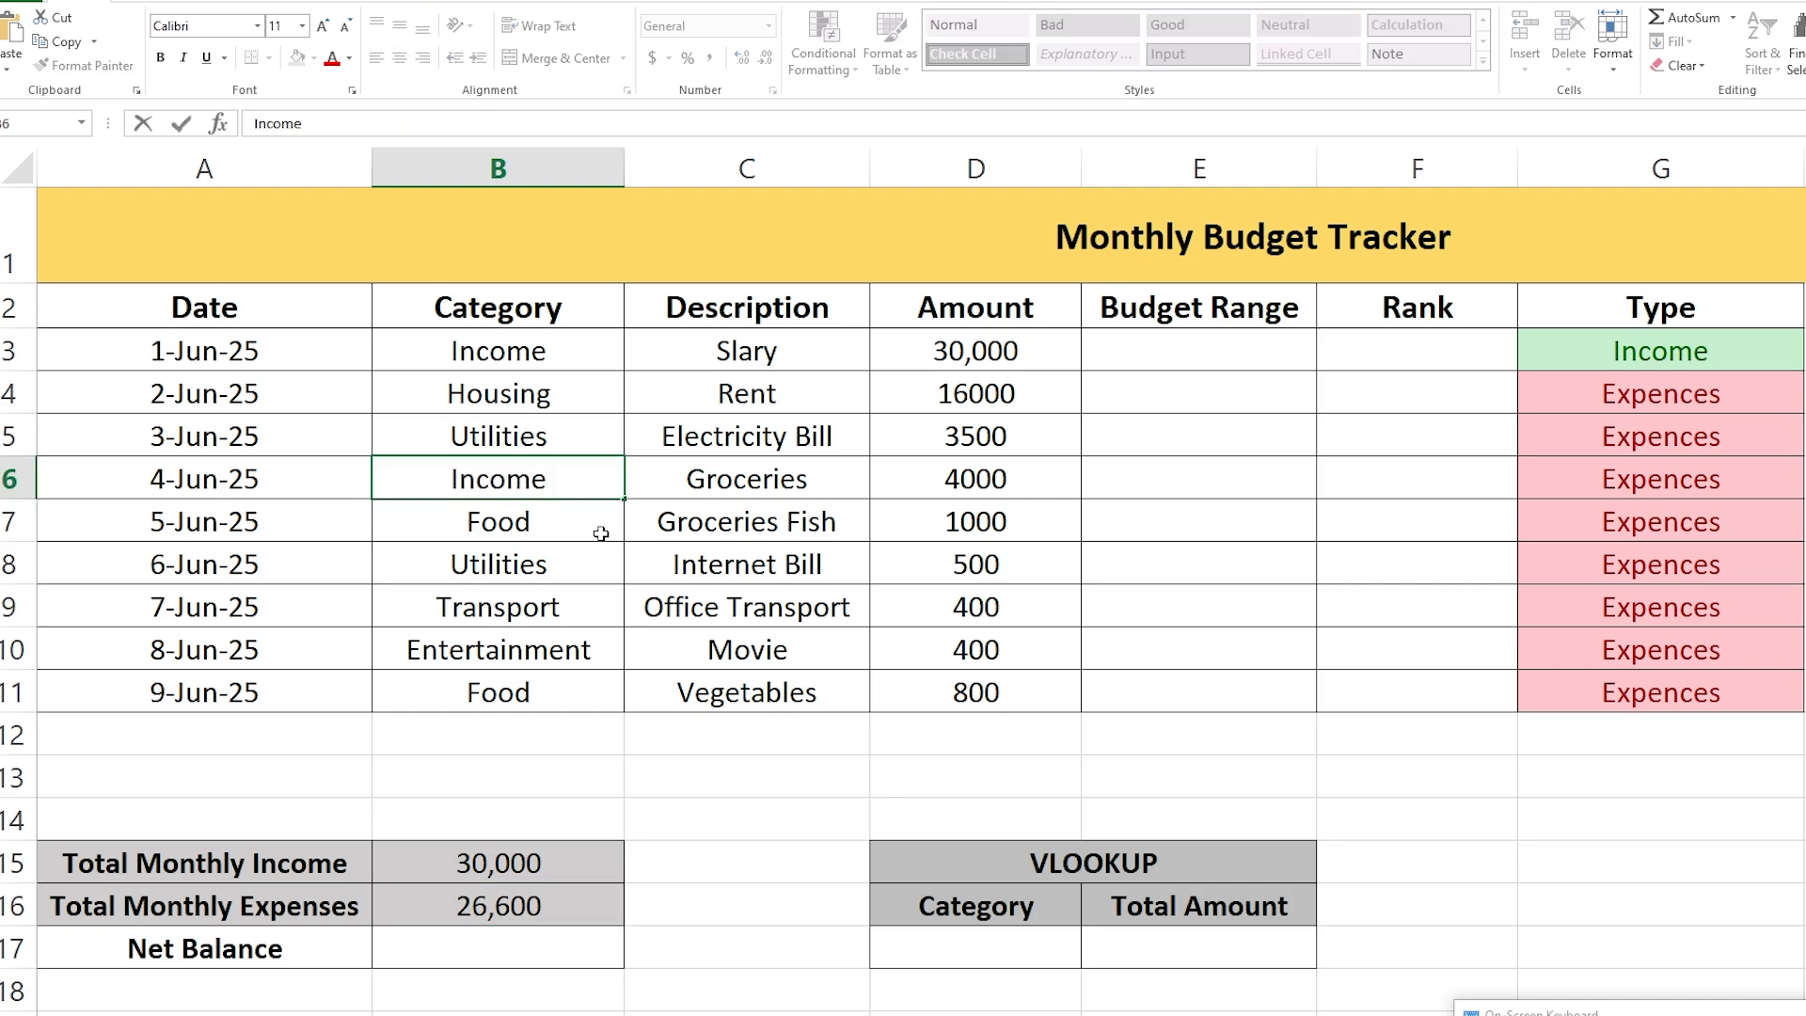
{"action": "key", "text": "Return"}
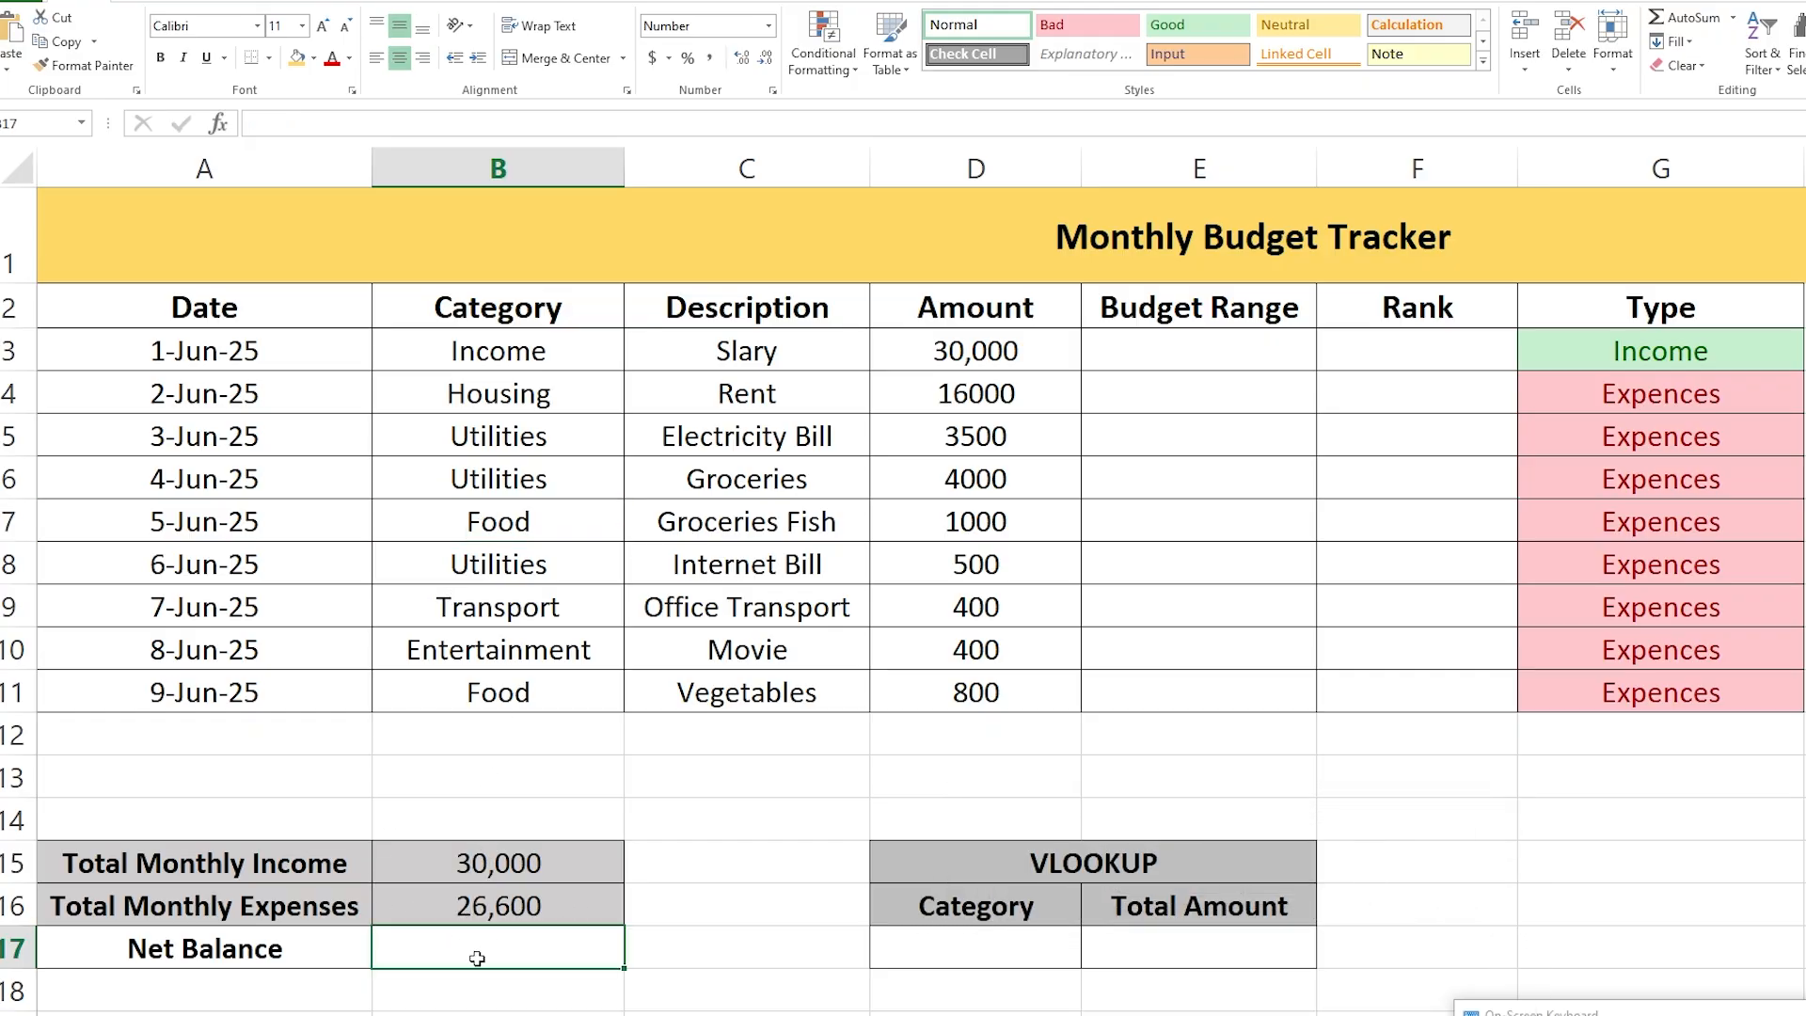
Calculate the Net Balance in B17 with the formula =B15-B16.
{"action": "type", "text": "="}
{"action": "left_click", "coordinate": [532, 852]}
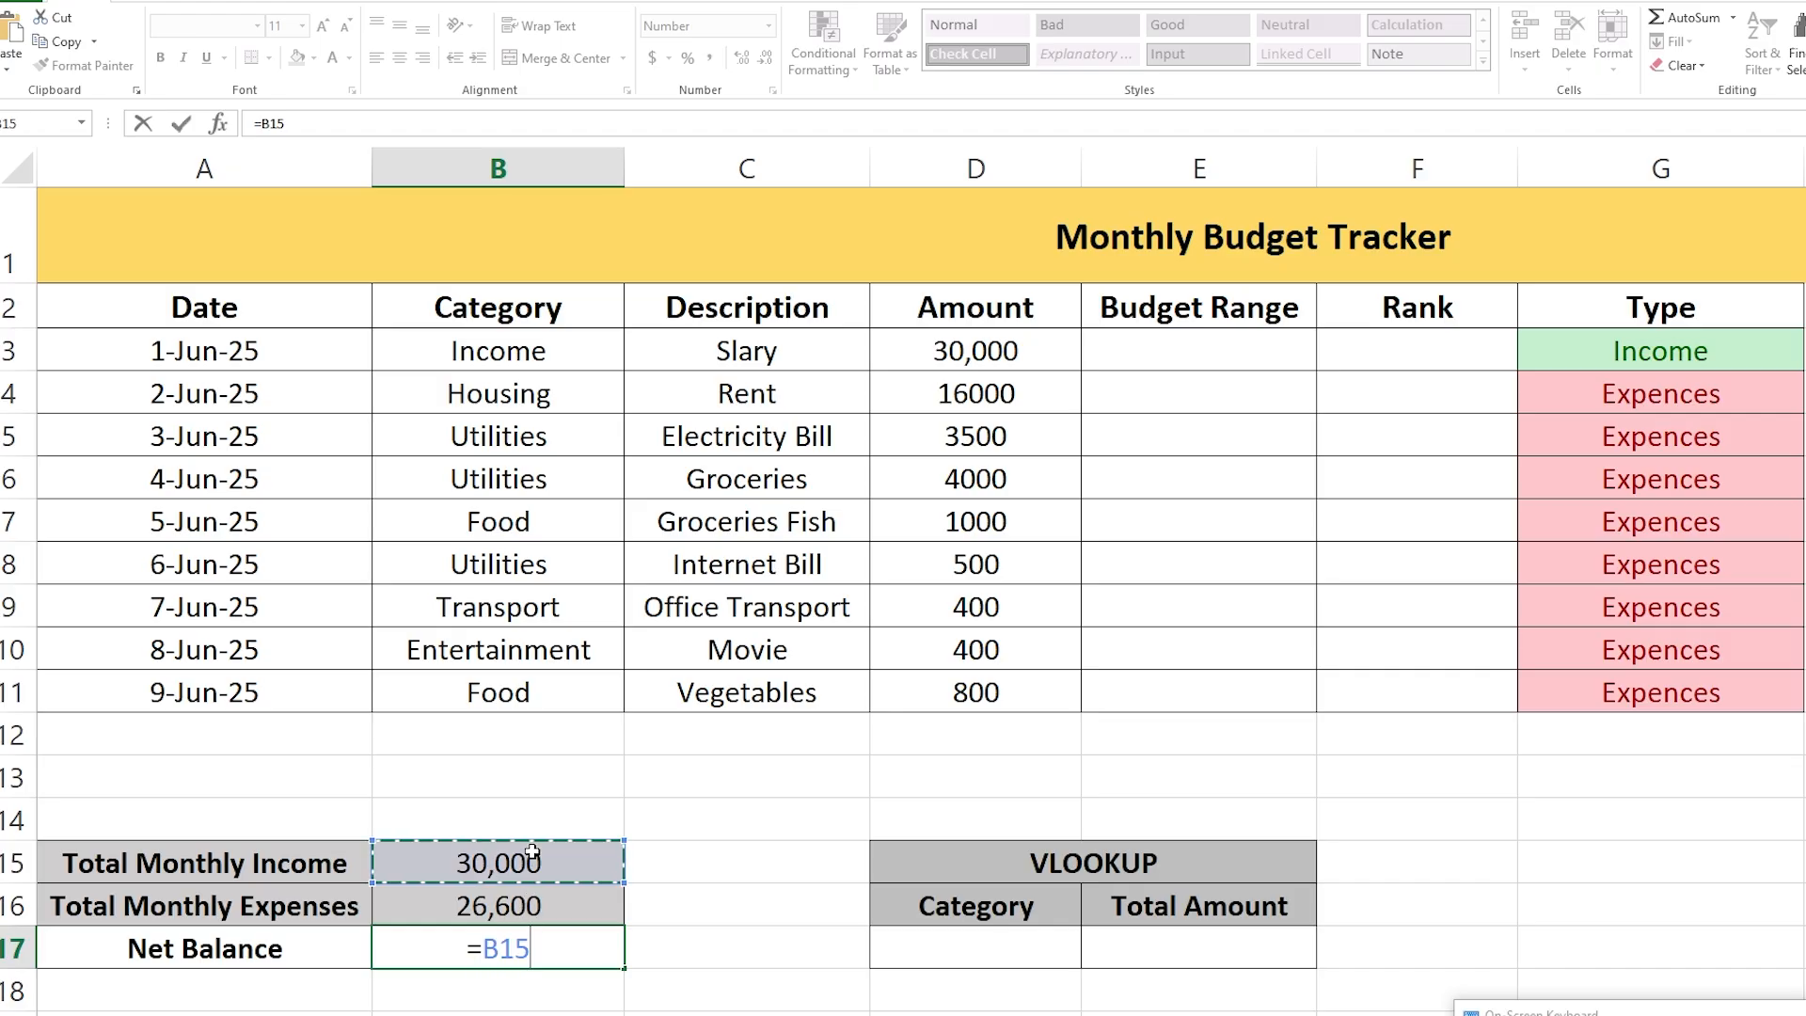
{"action": "type", "text": "-"}
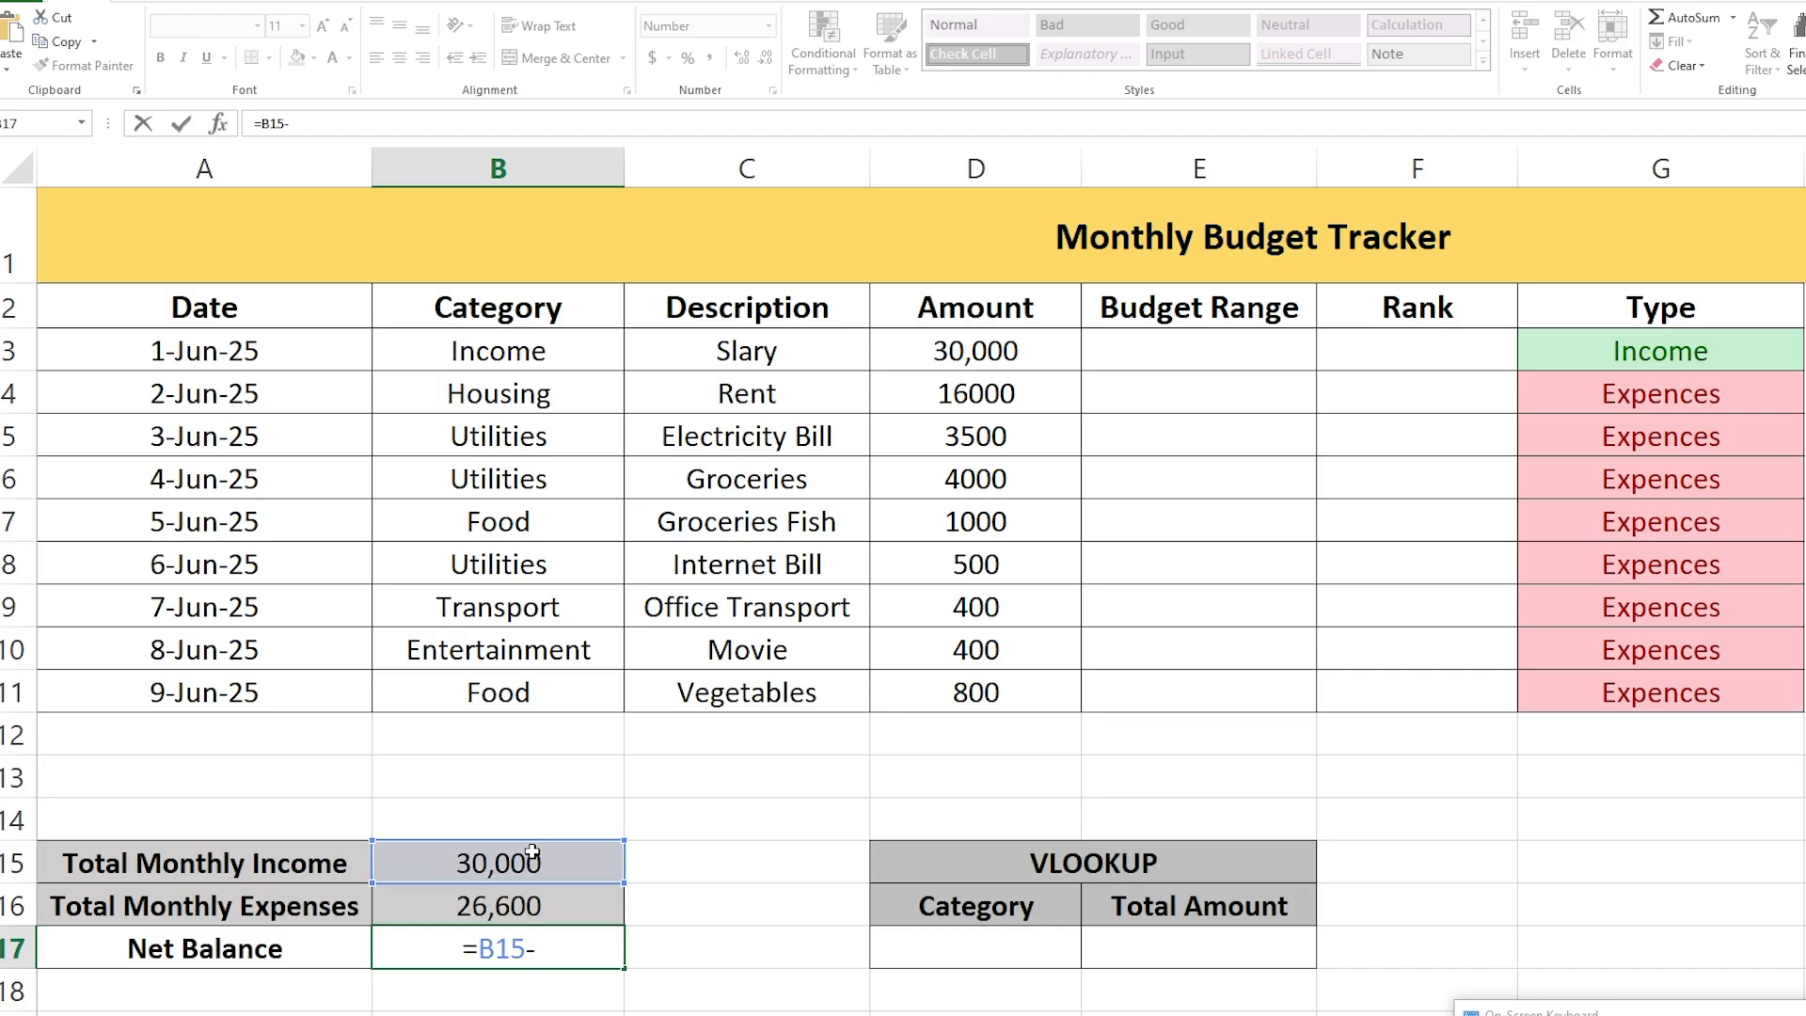
{"action": "left_click", "coordinate": [535, 904]}
{"action": "key", "text": "Return"}
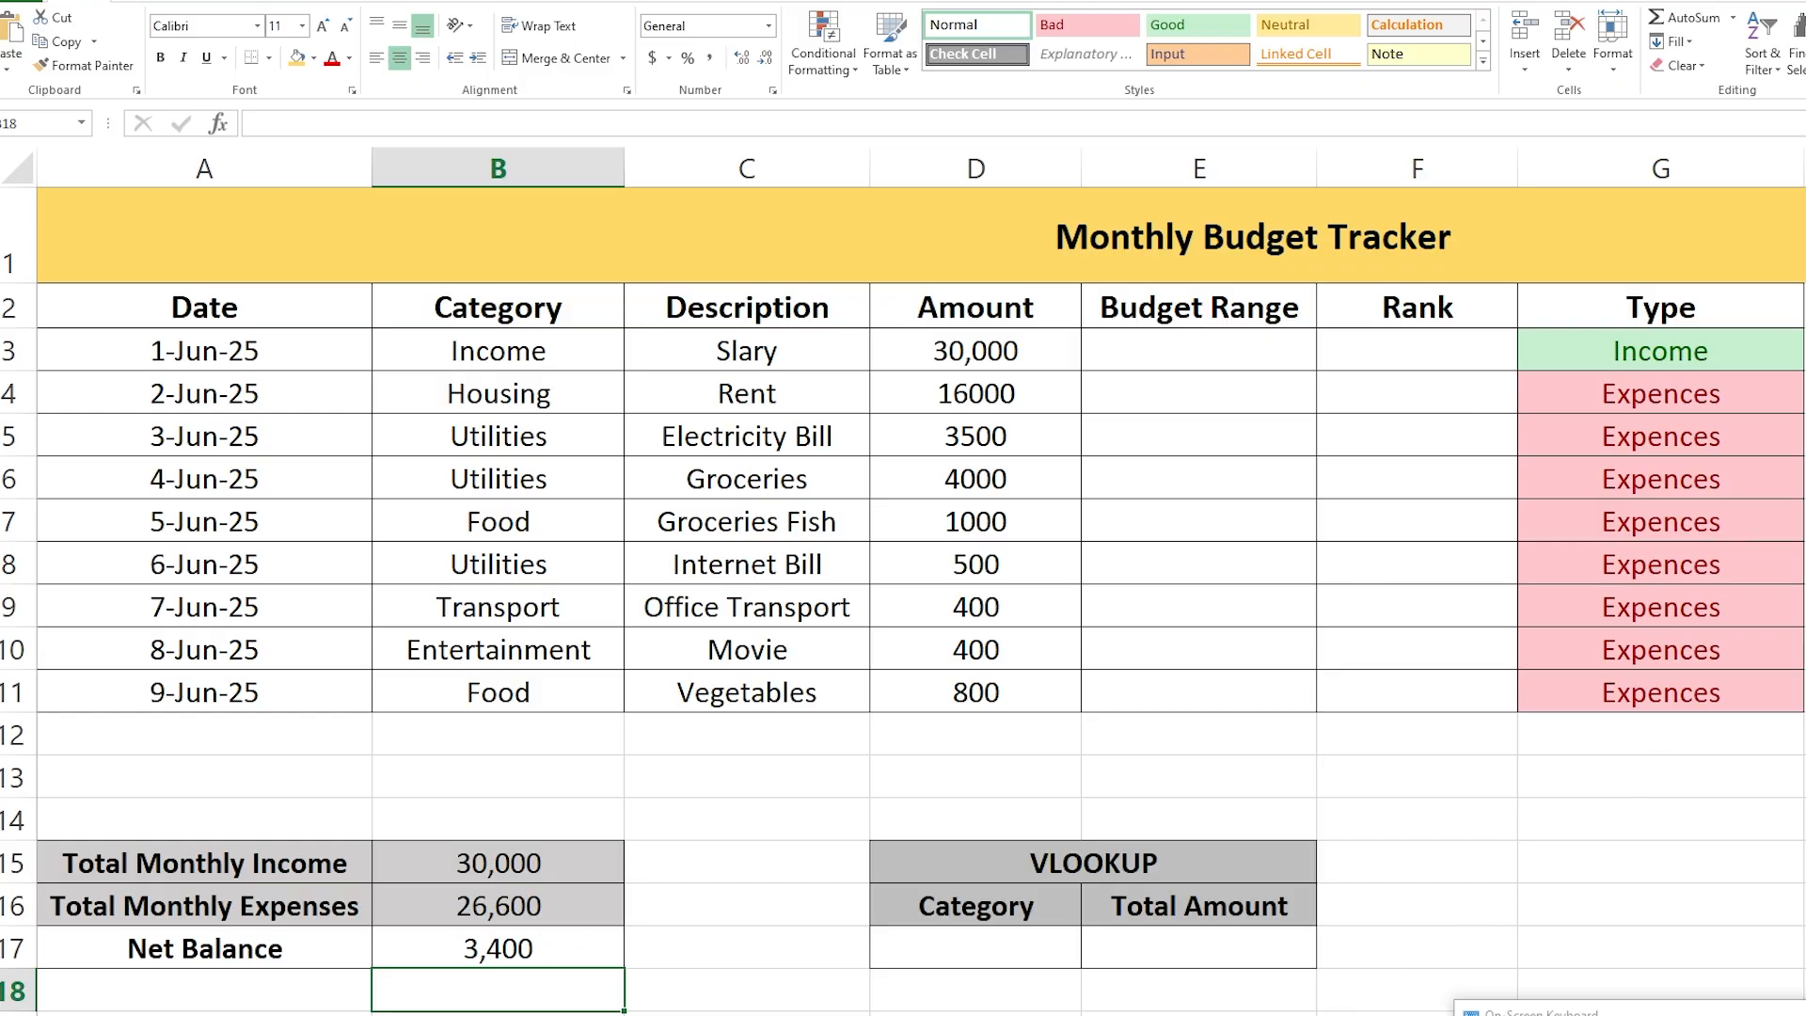
Select the first empty Budget Range cell, E3.
{"action": "scroll", "coordinate": [921, 584], "scroll_direction": "right", "scroll_amount": 3}
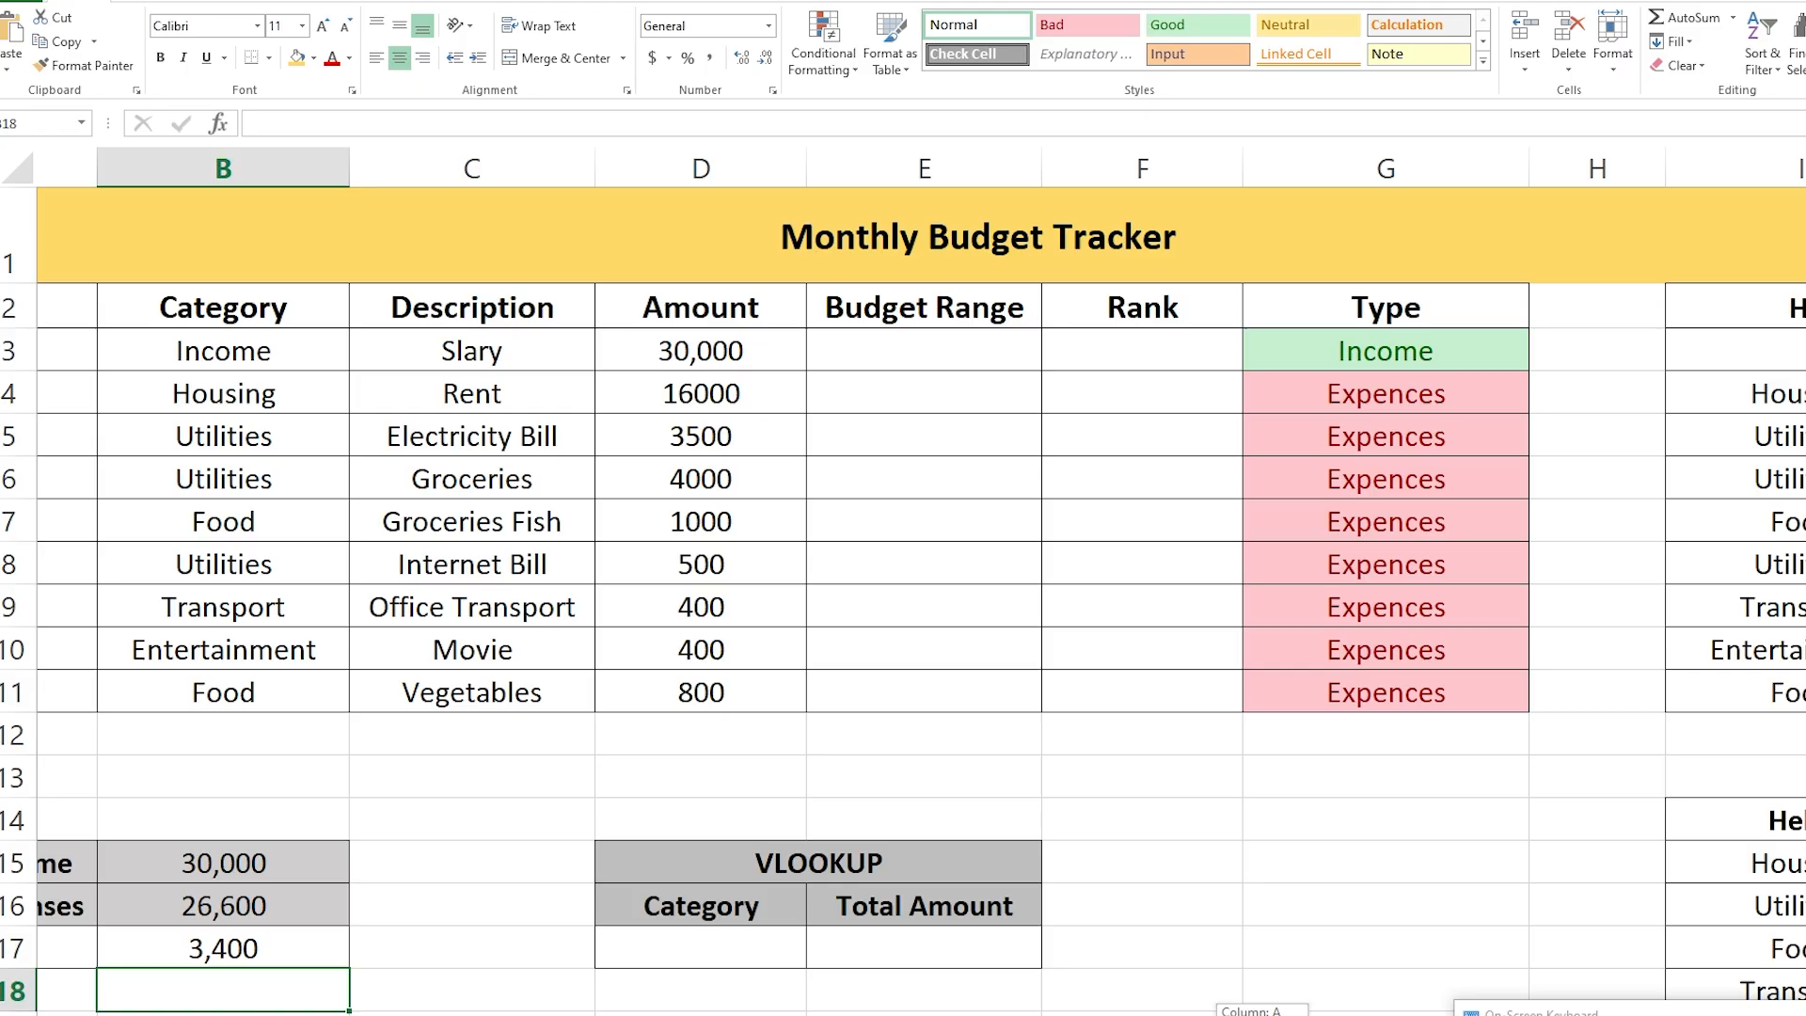
{"action": "scroll", "coordinate": [864, 350], "scroll_direction": "right", "scroll_amount": 1}
{"action": "left_click", "coordinate": [863, 350]}
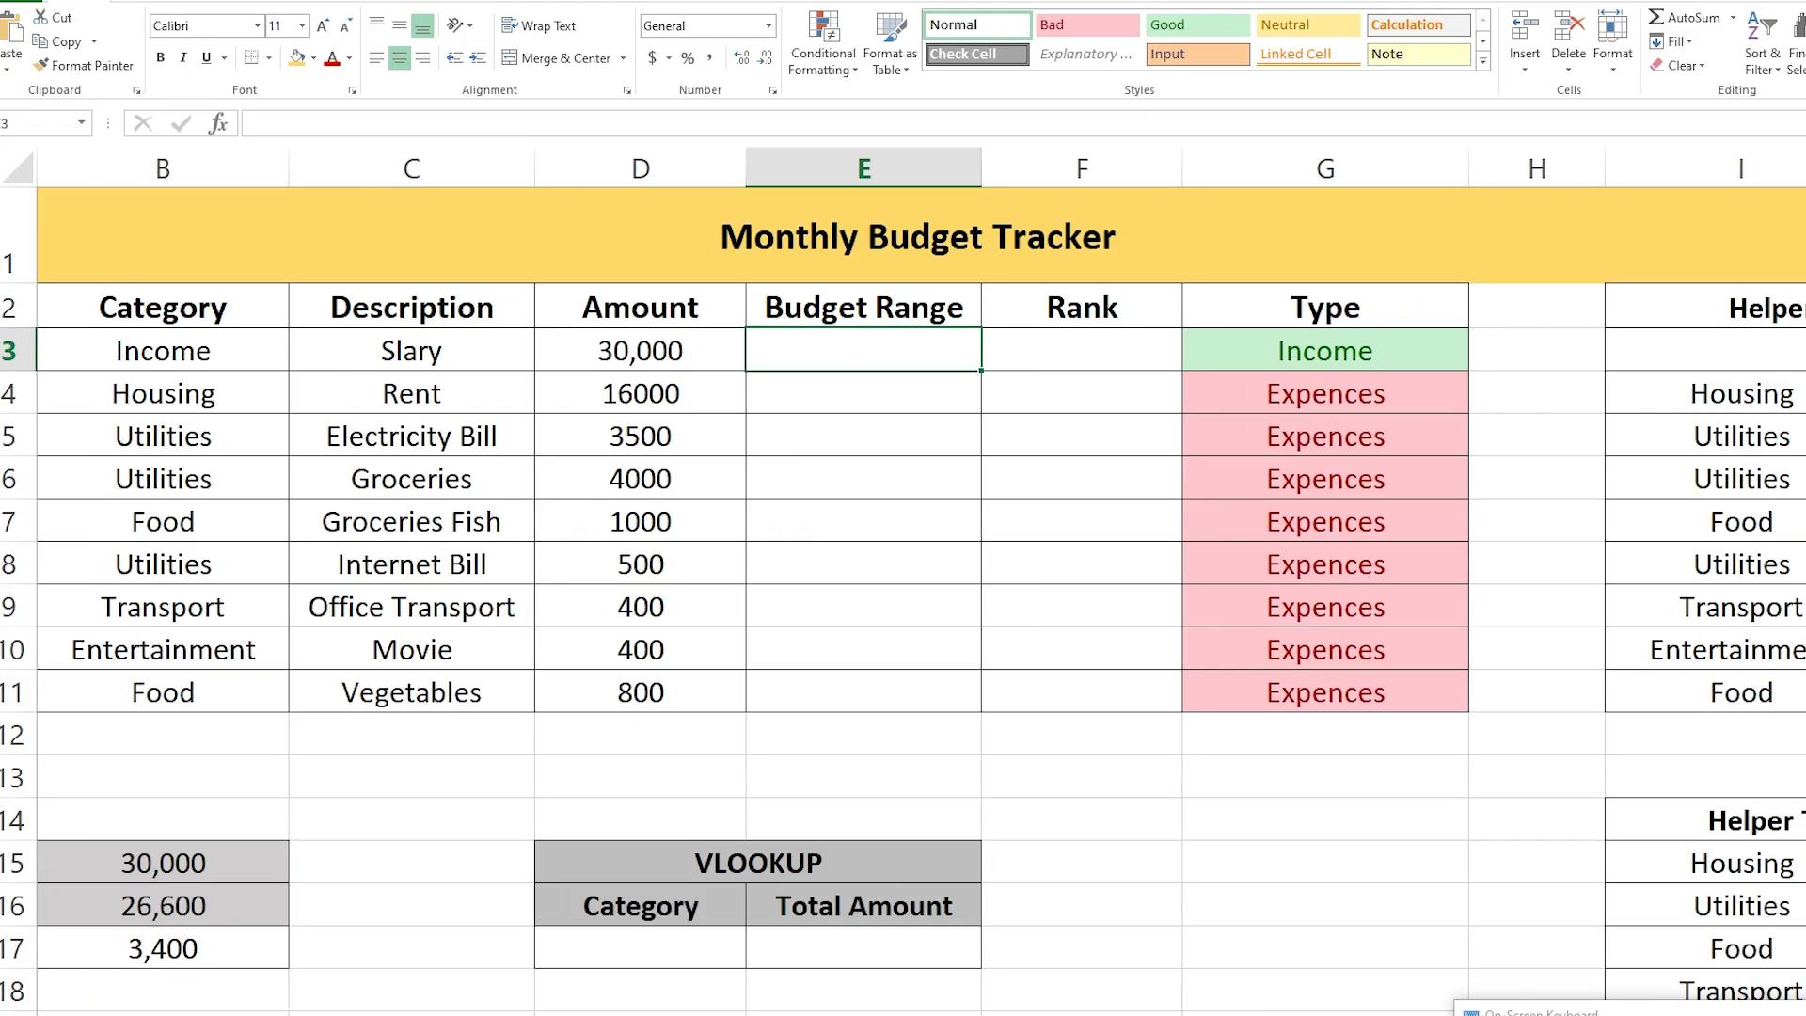
Switch to the assignment PDF and review the Income rule in task 4's budget range table.
{"action": "key", "text": "alt+Tab"}
{"action": "left_click", "coordinate": [471, 715]}
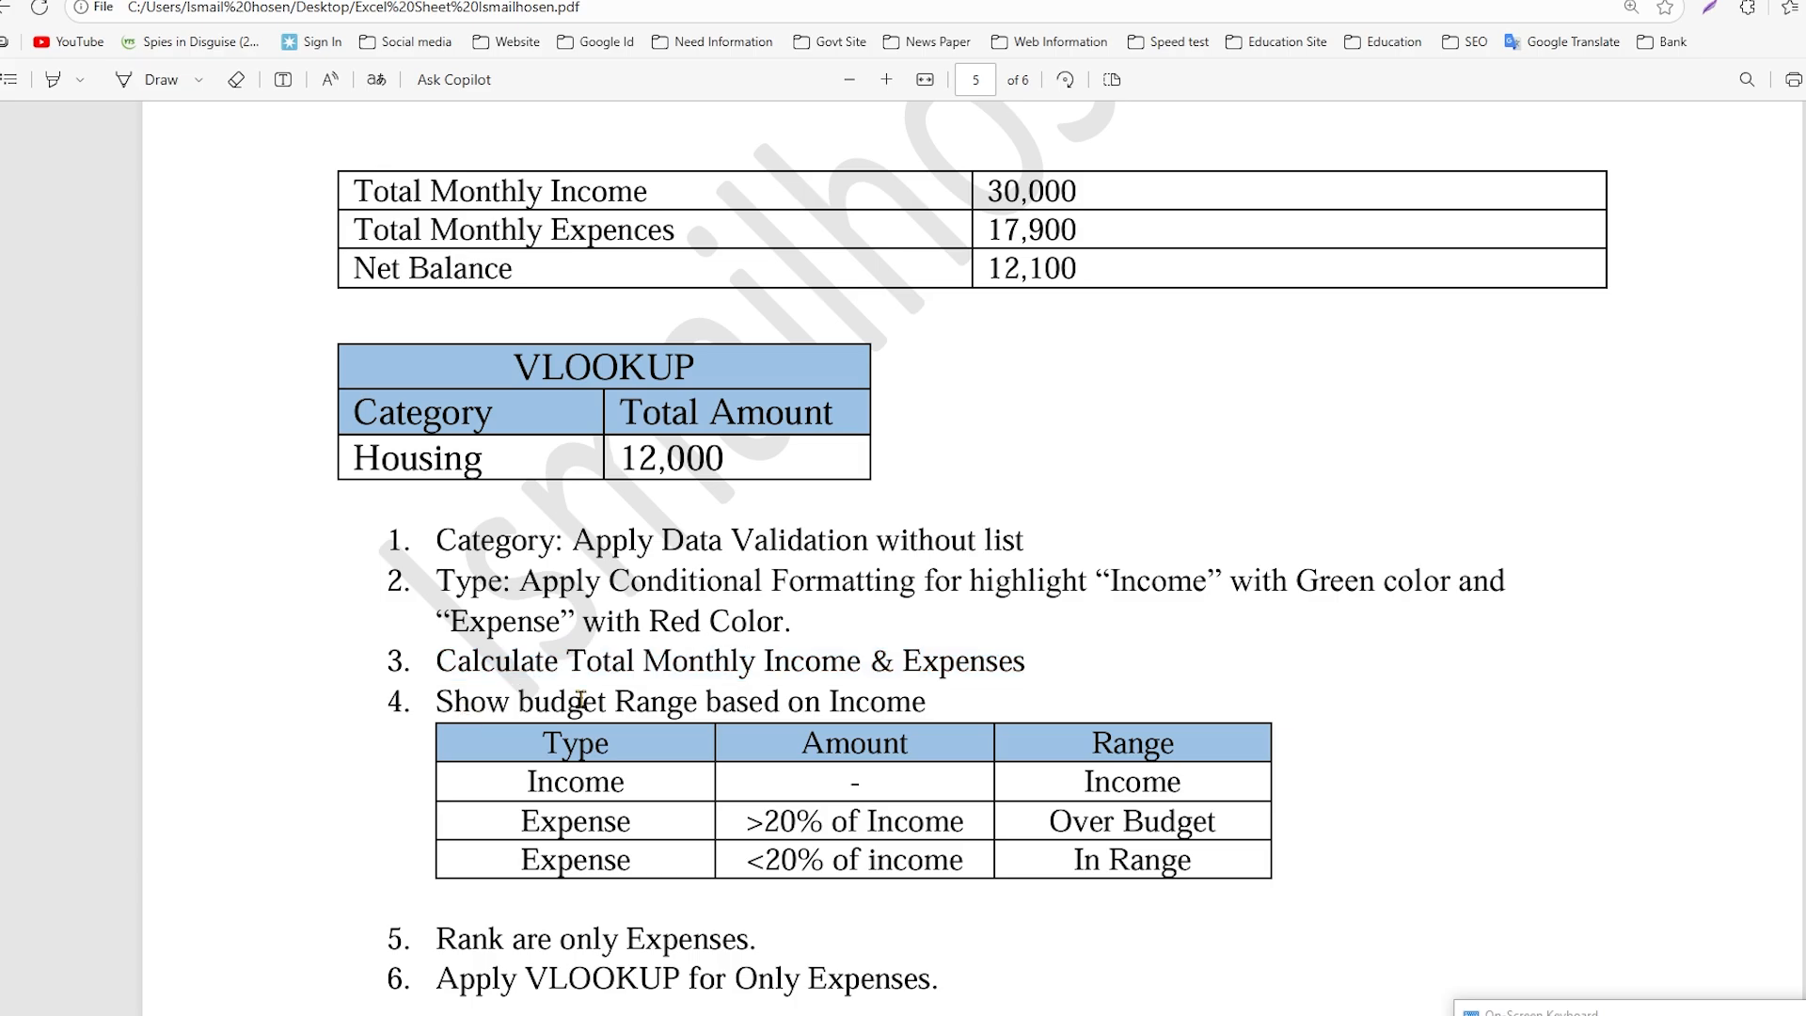
{"action": "left_click_drag", "start_coordinate": [432, 702], "coordinate": [931, 703]}
{"action": "left_click", "coordinate": [571, 767]}
{"action": "left_click_drag", "start_coordinate": [527, 780], "coordinate": [627, 783]}
{"action": "left_click", "coordinate": [990, 792]}
{"action": "left_click_drag", "start_coordinate": [843, 788], "coordinate": [885, 798]}
{"action": "left_click", "coordinate": [916, 790]}
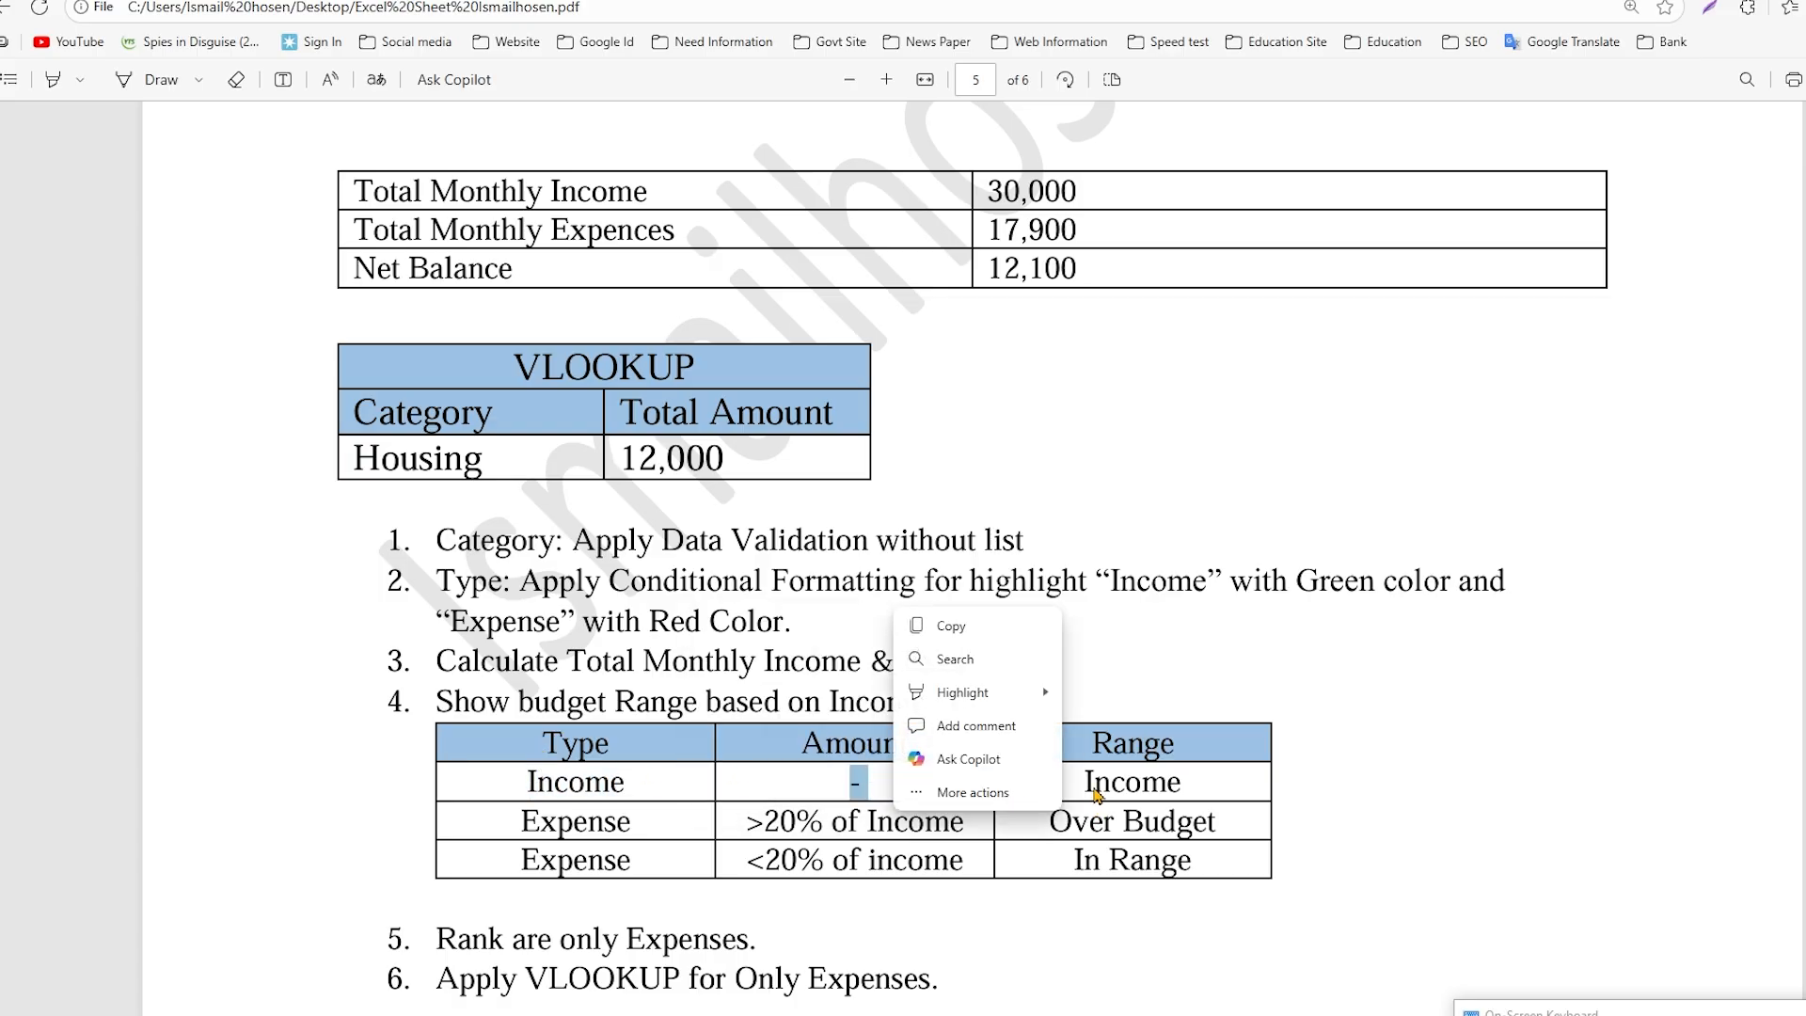
{"action": "left_click", "coordinate": [1086, 782]}
{"action": "left_click_drag", "start_coordinate": [1086, 780], "coordinate": [1217, 773]}
{"action": "left_click", "coordinate": [518, 824]}
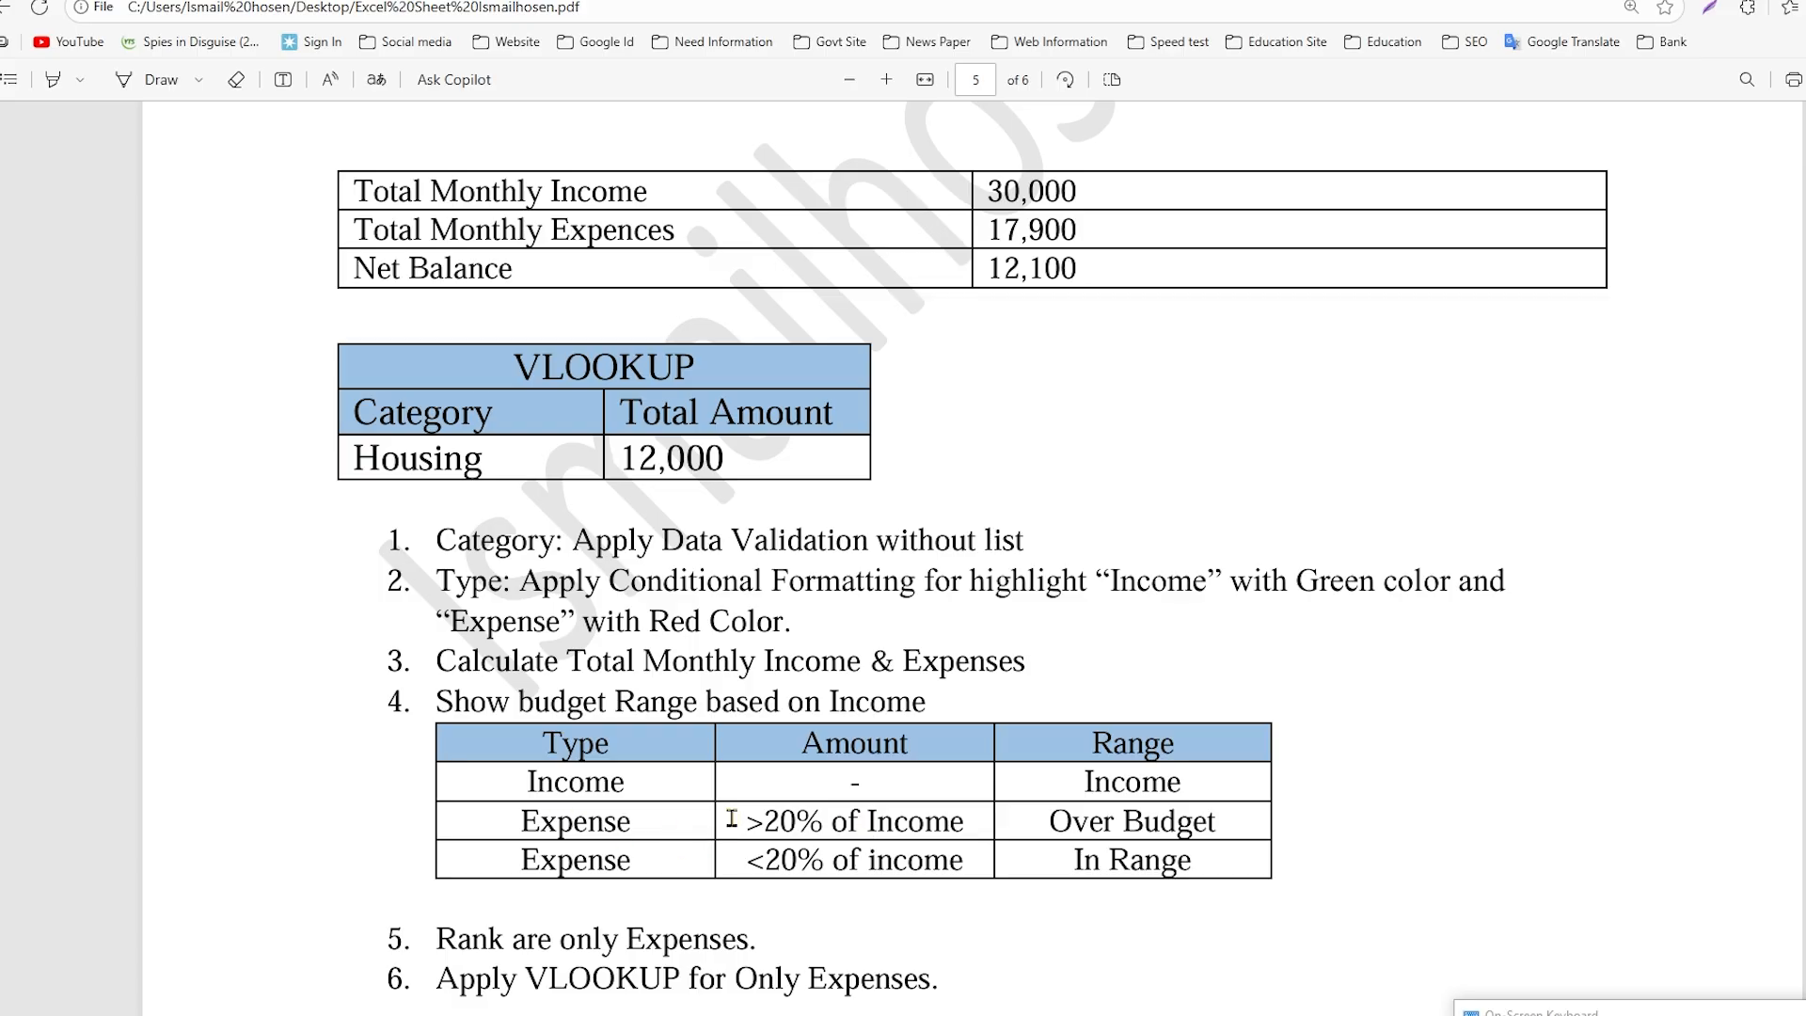
Examine the two Expense rules in the budget range table, including their income percentage thresholds and range labels.
{"action": "left_click_drag", "start_coordinate": [744, 818], "coordinate": [1256, 819]}
{"action": "right_click", "coordinate": [930, 824]}
{"action": "left_click", "coordinate": [1166, 832]}
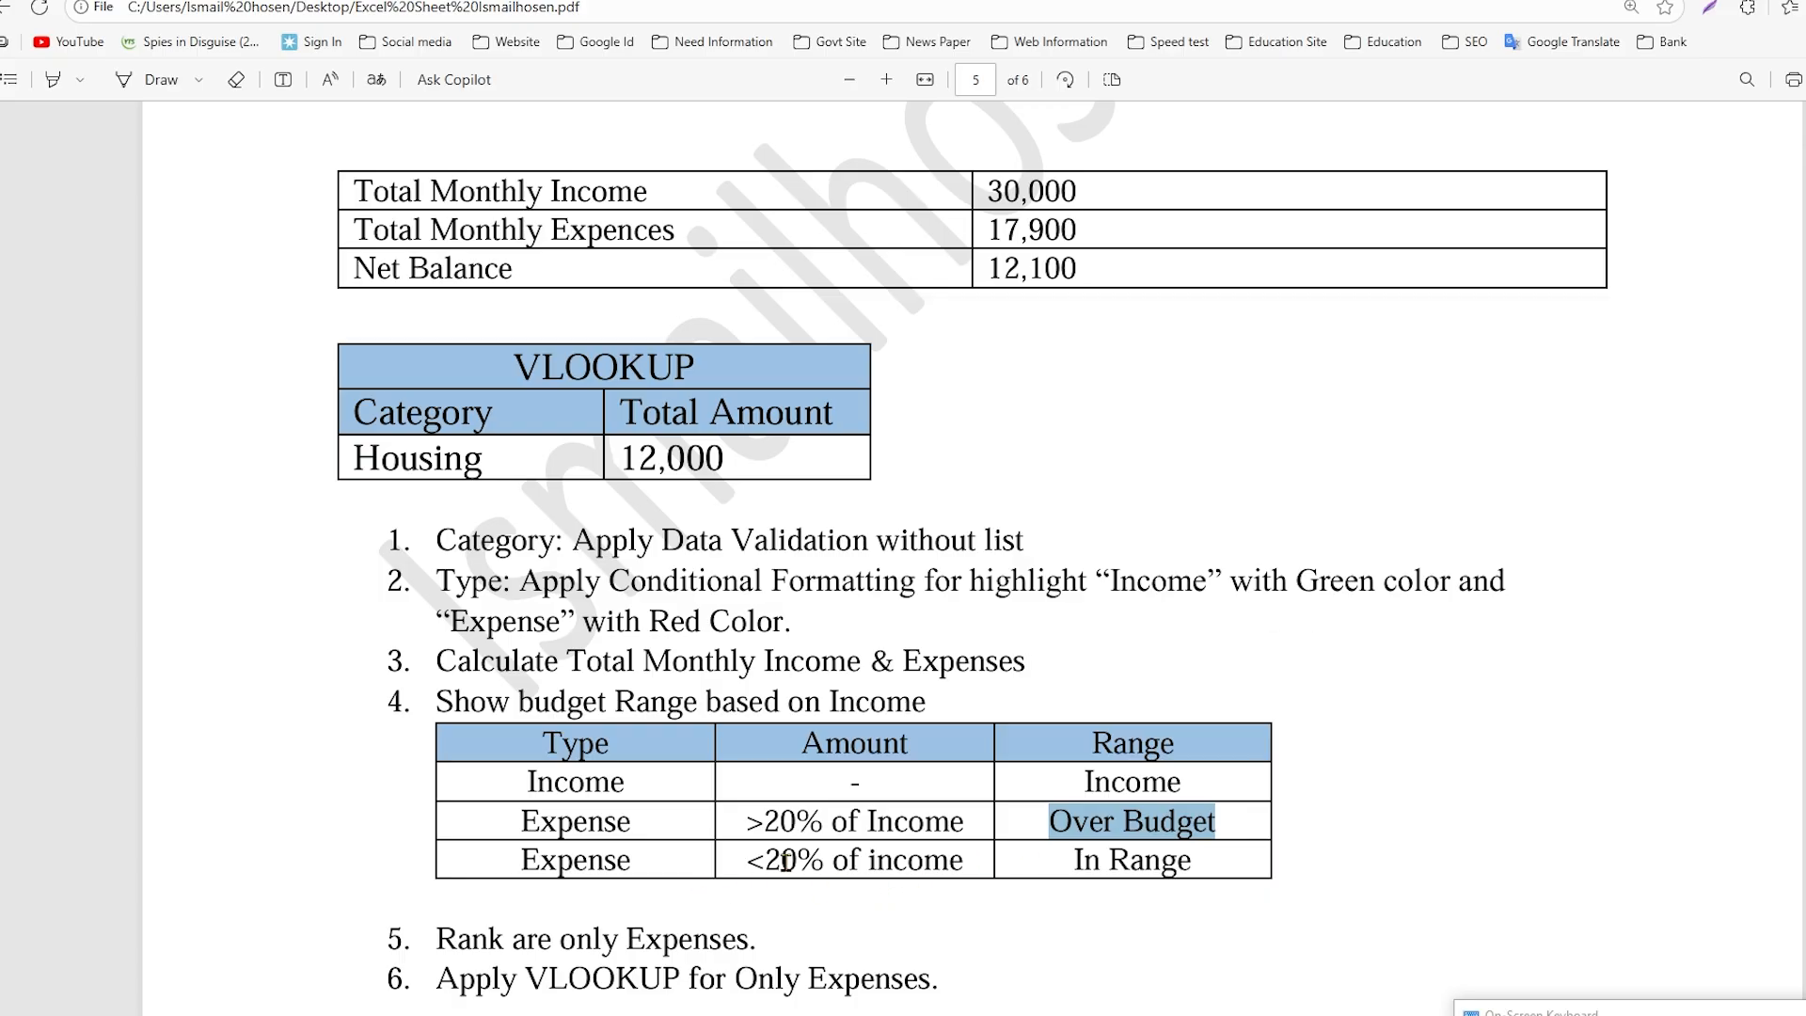
{"action": "left_click_drag", "start_coordinate": [1061, 871], "coordinate": [1195, 882]}
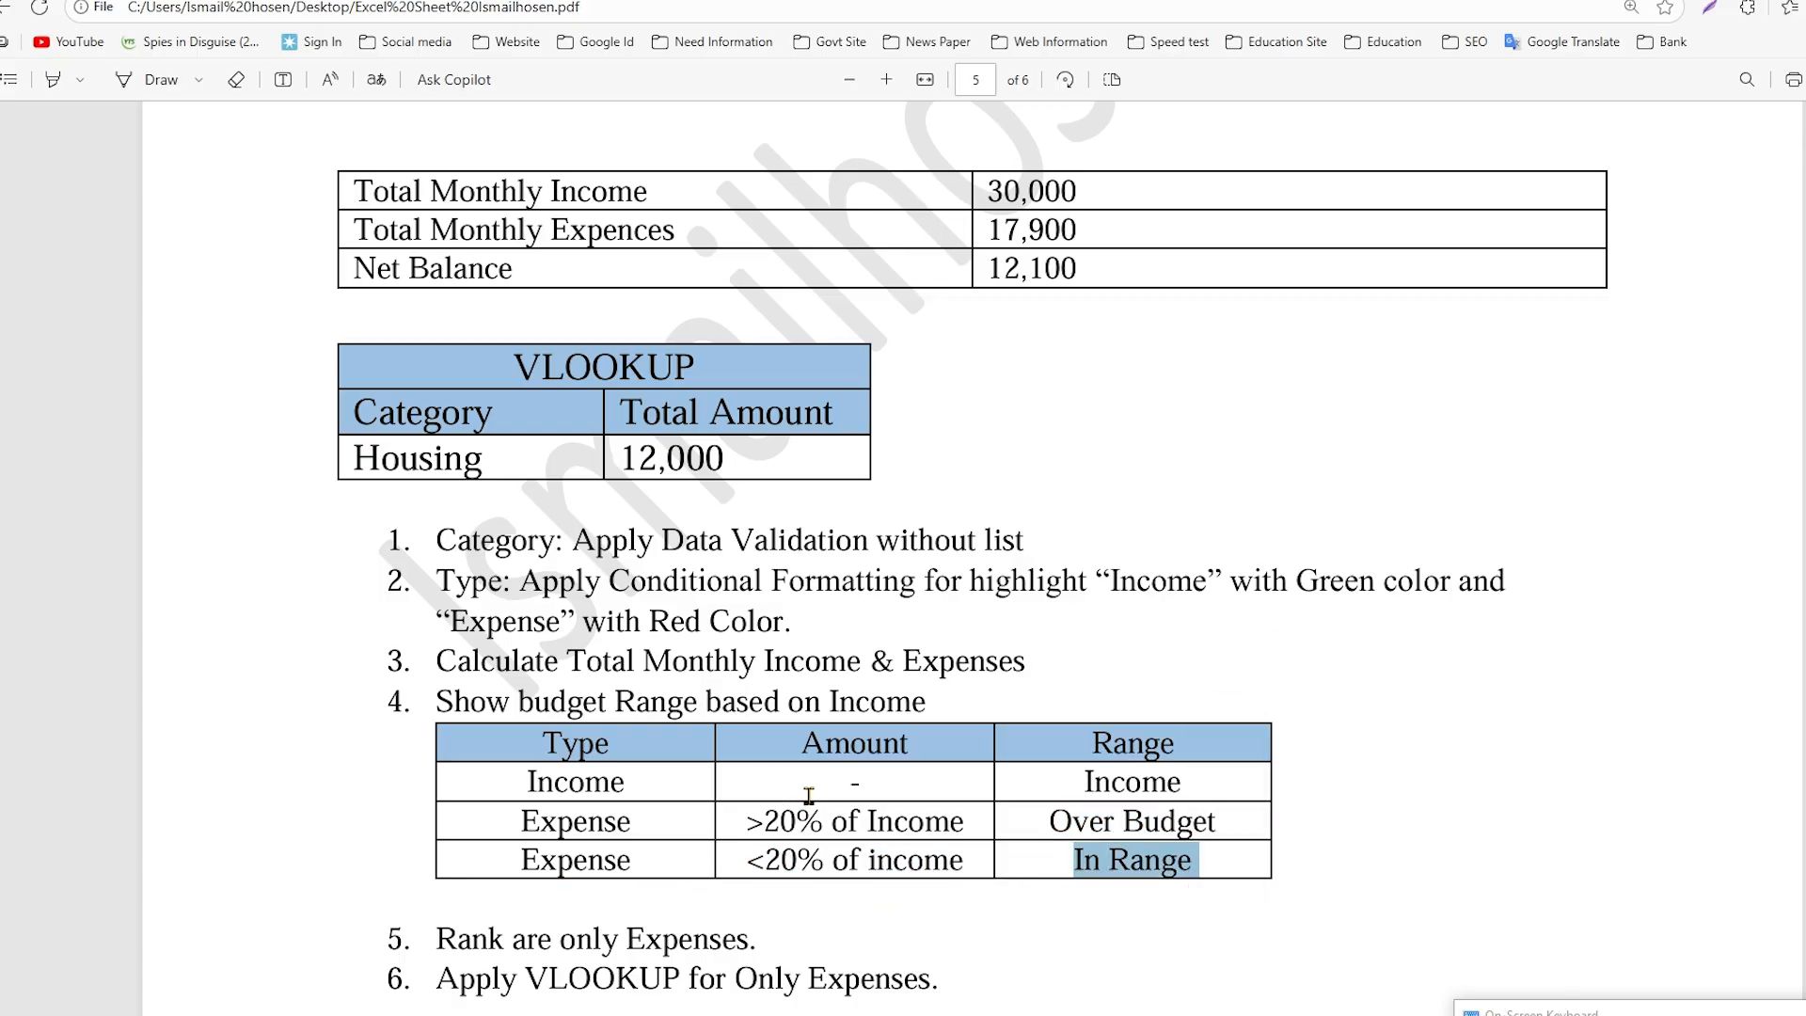
{"action": "left_click_drag", "start_coordinate": [829, 820], "coordinate": [857, 777]}
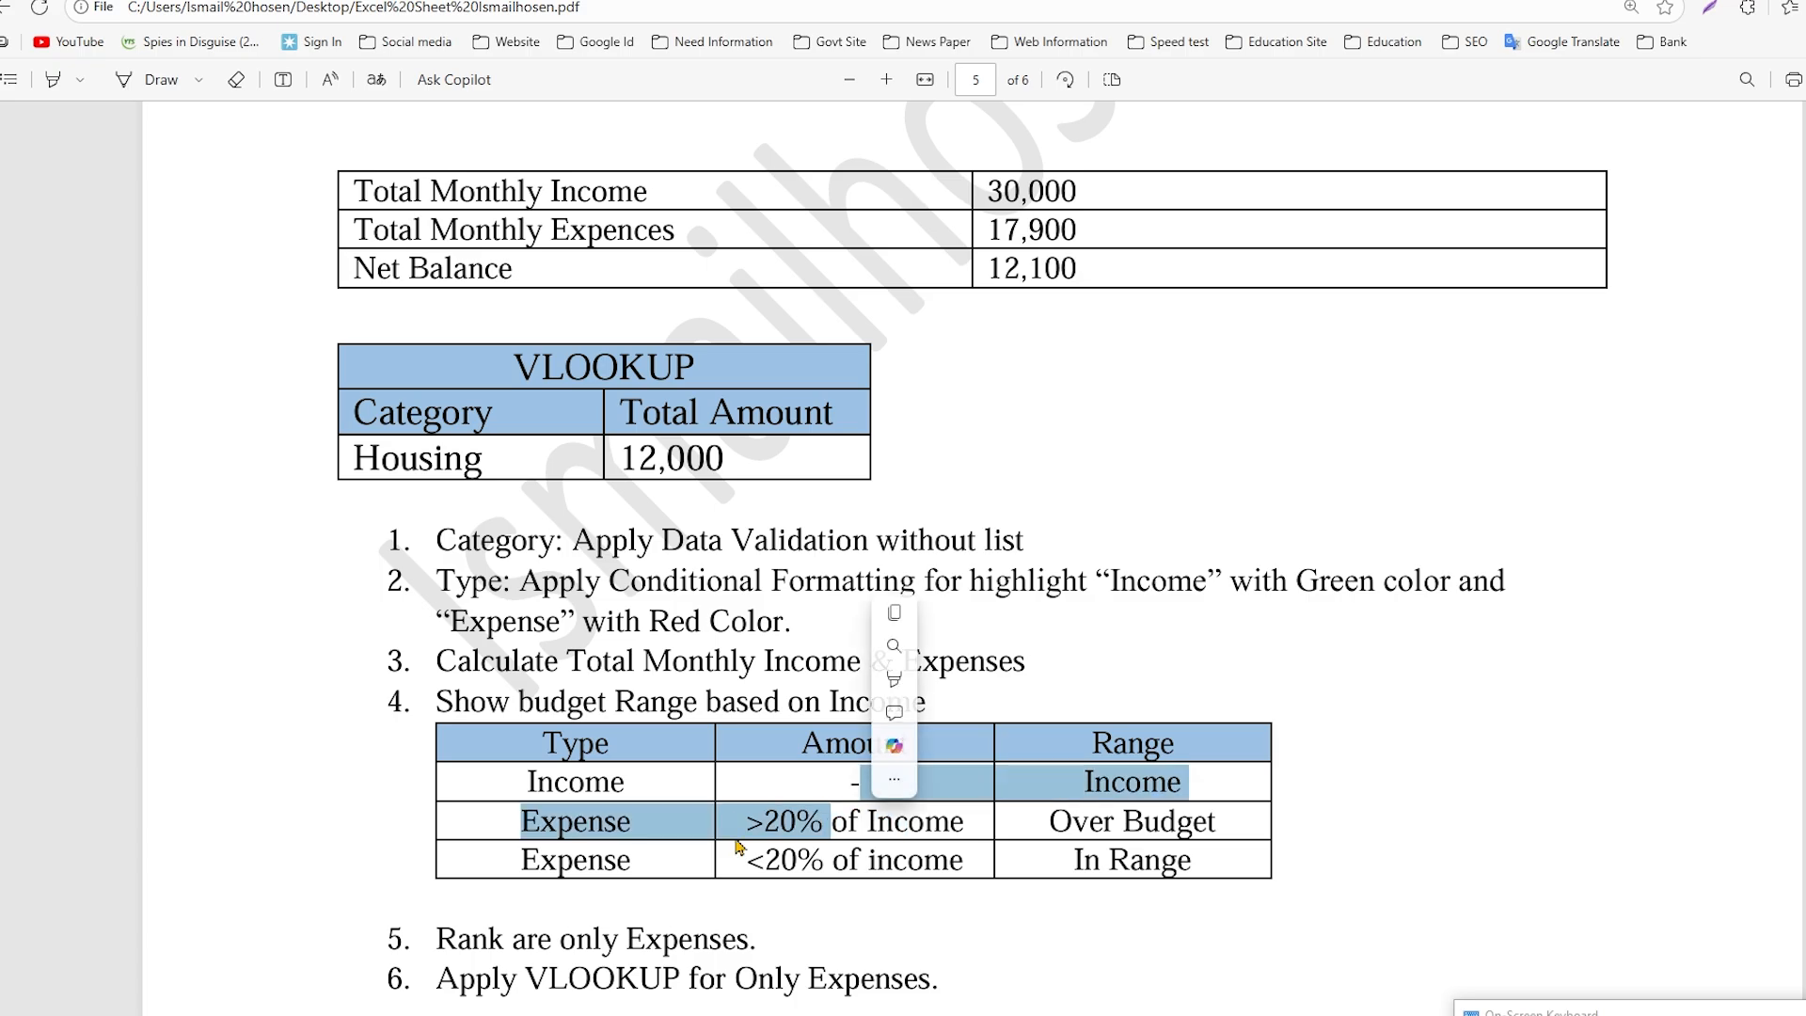
{"action": "left_click", "coordinate": [578, 832]}
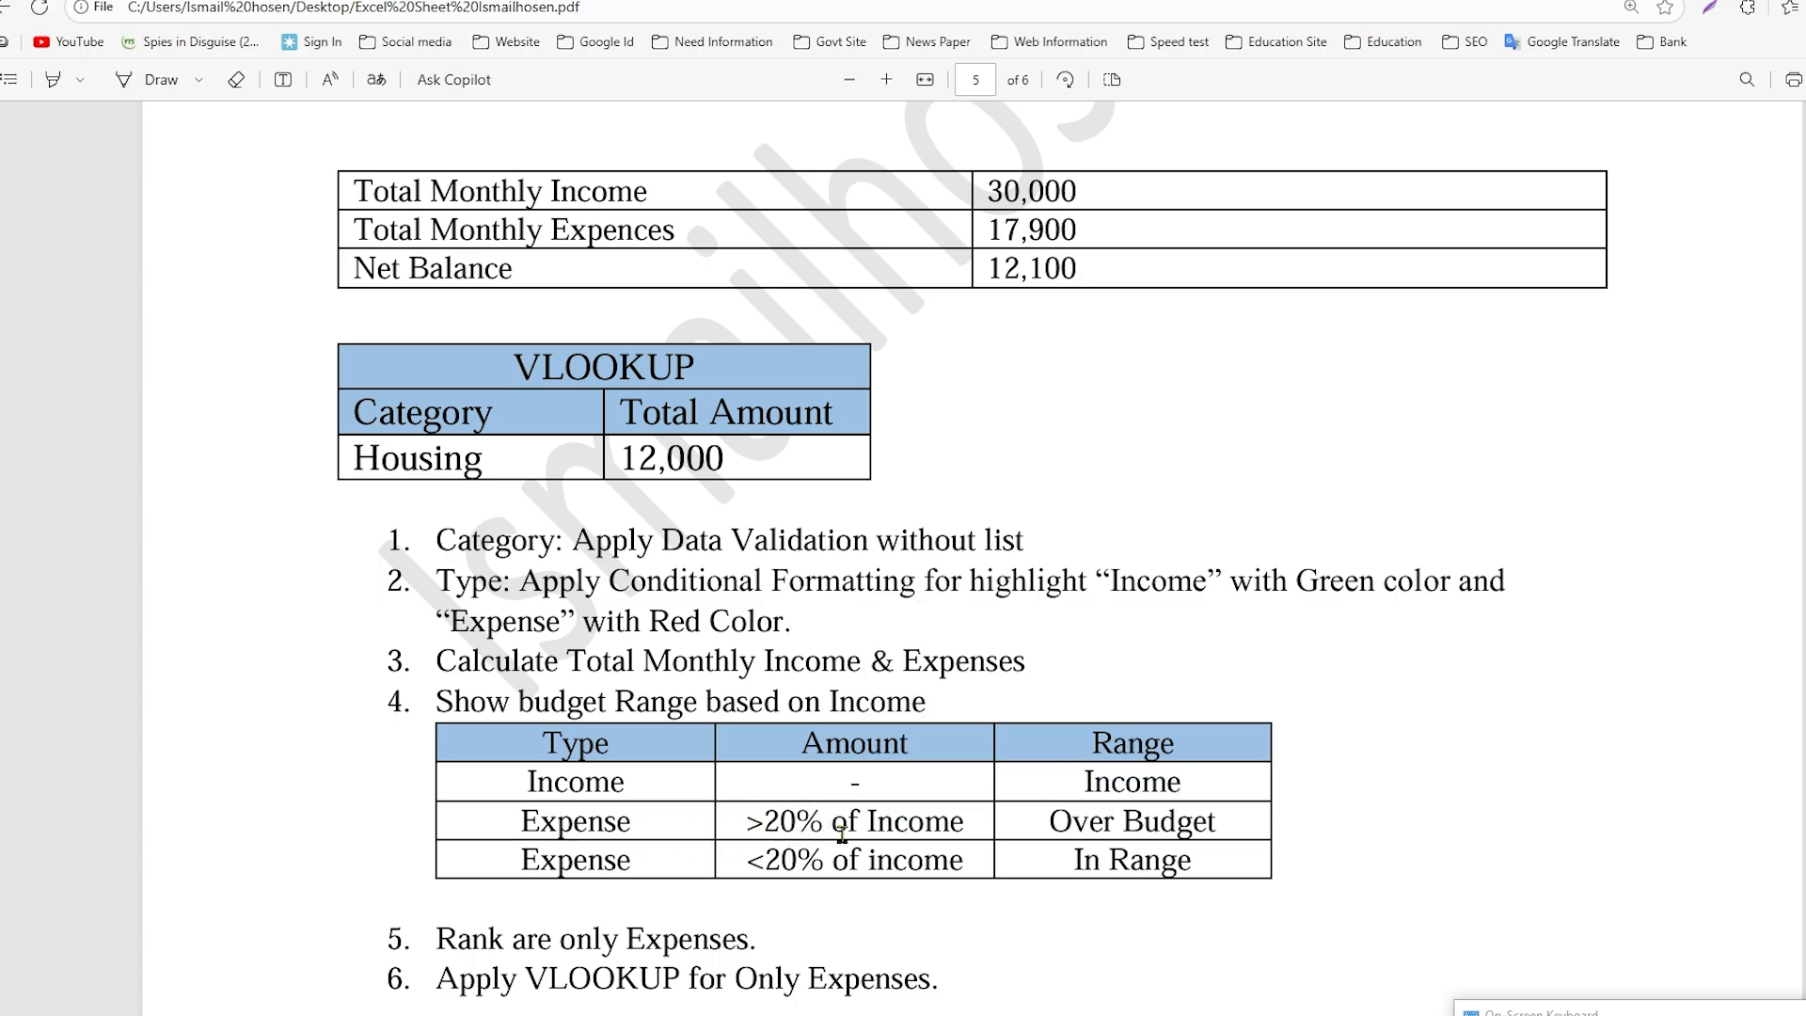
{"action": "triple_click", "coordinate": [1177, 832]}
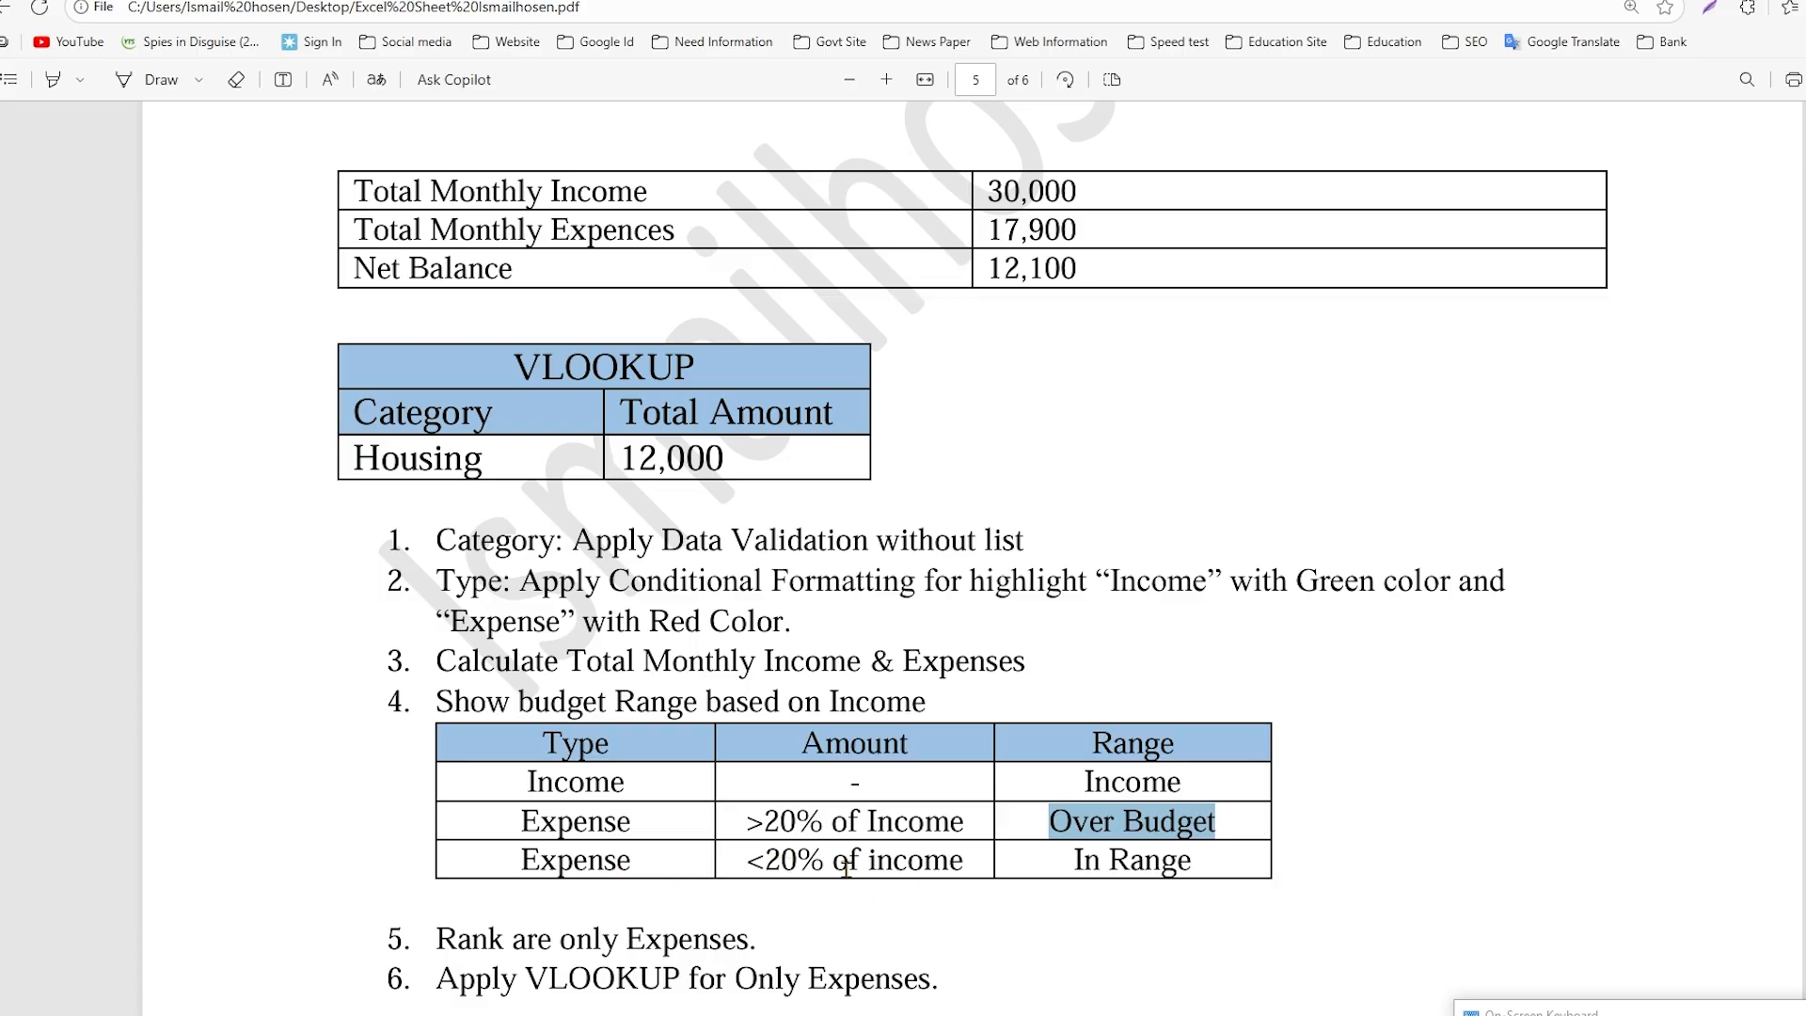
{"action": "left_click_drag", "start_coordinate": [1071, 861], "coordinate": [1216, 888]}
{"action": "key", "text": "ctrl+c"}
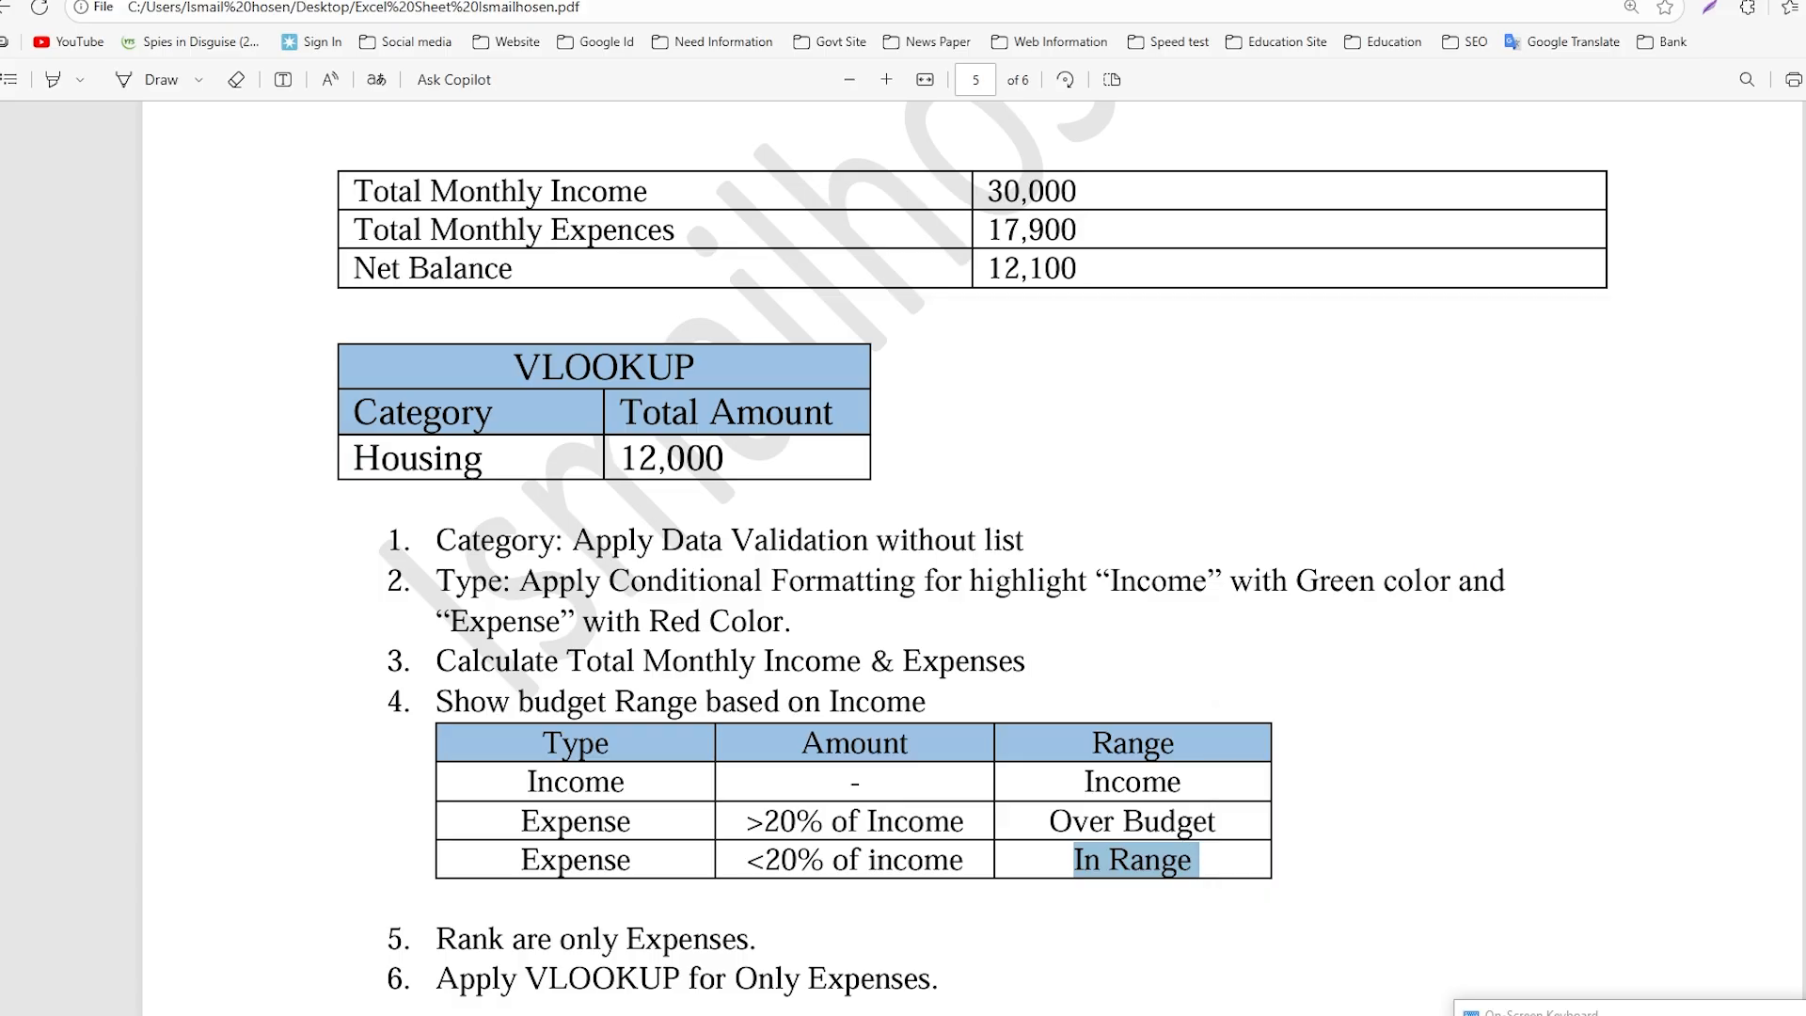
Switch back to the Excel workbook and start an IF formula in E3 that tests whether G3 equals "Income".
{"action": "key", "text": "alt+Tab"}
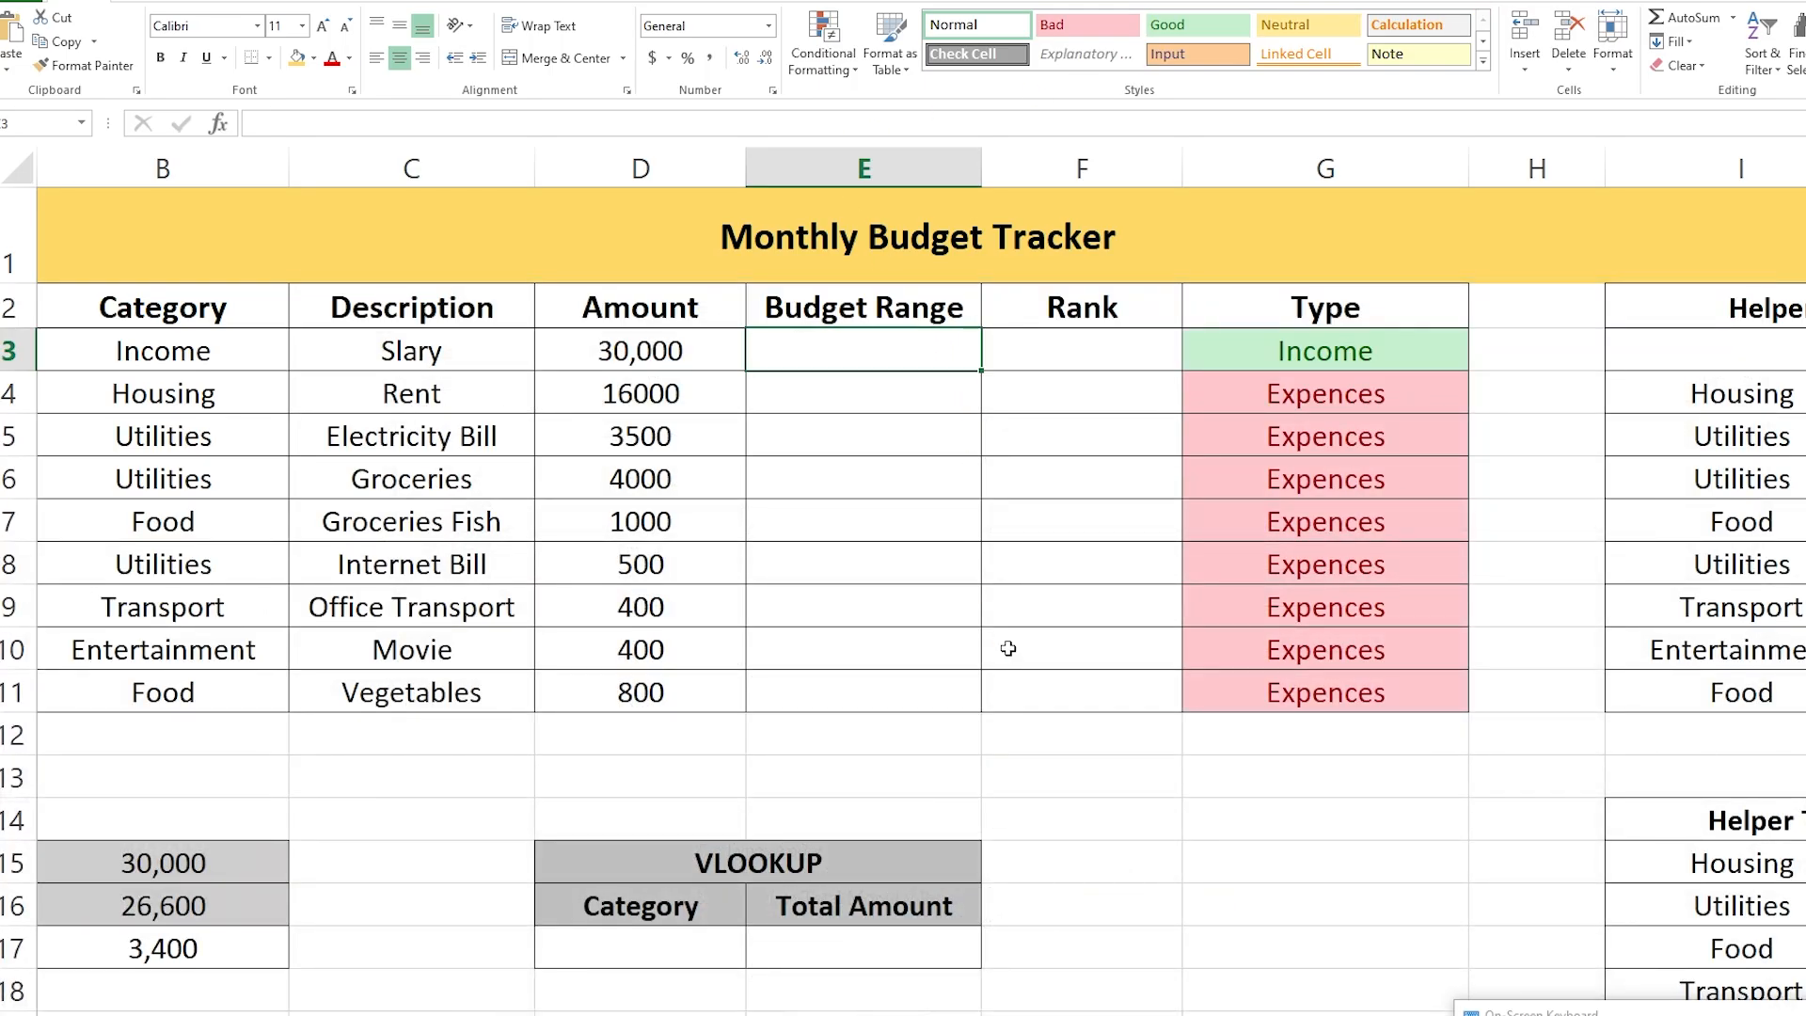
{"action": "type", "text": "="}
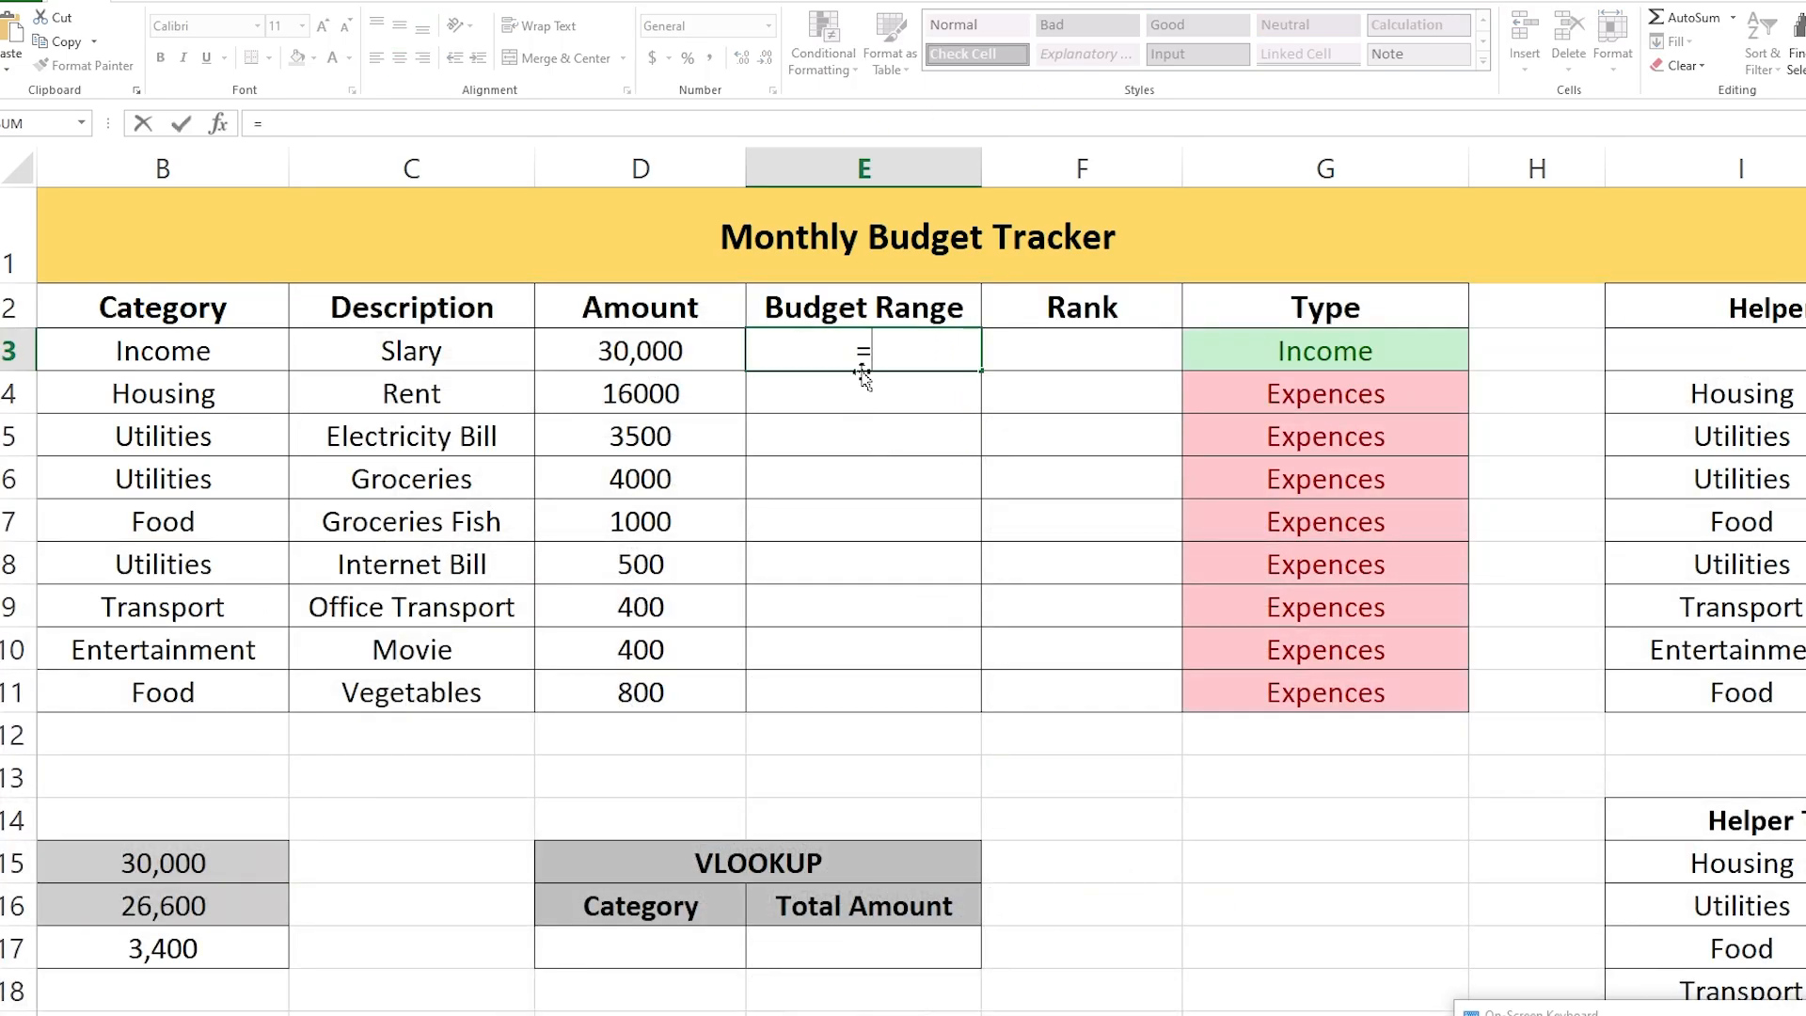
{"action": "type", "text": "if"}
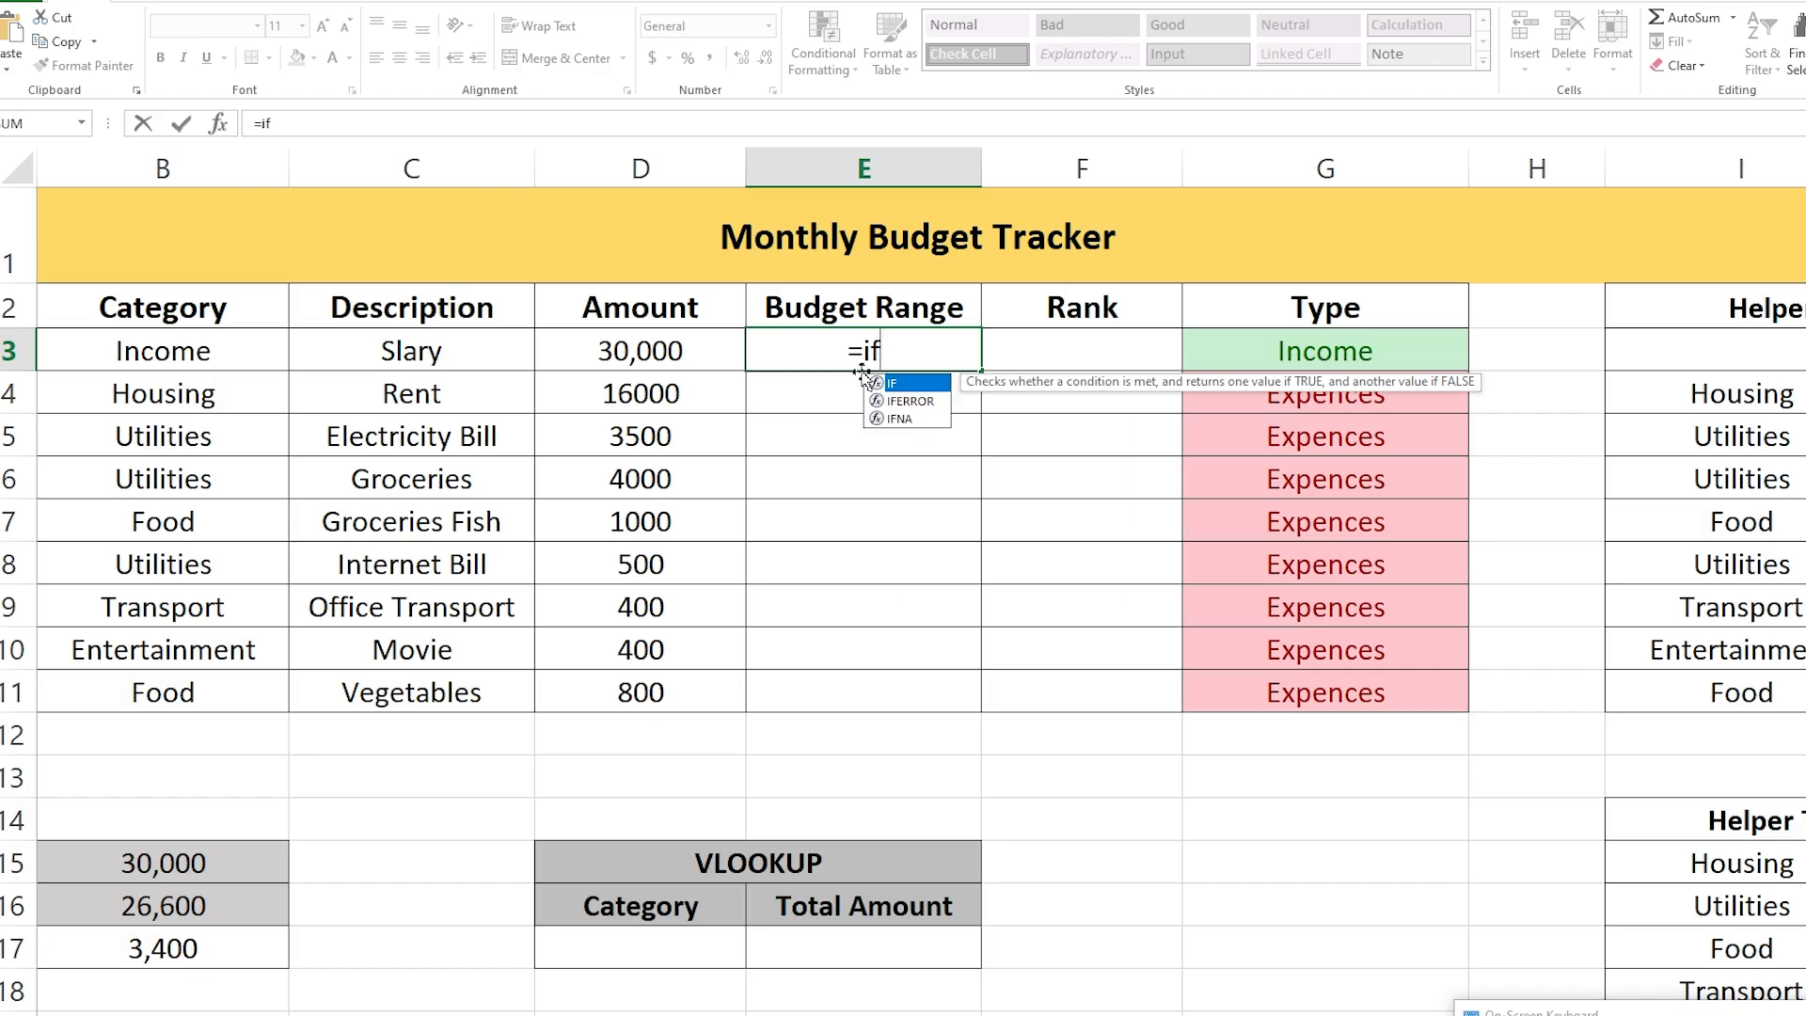
{"action": "key", "text": "Tab"}
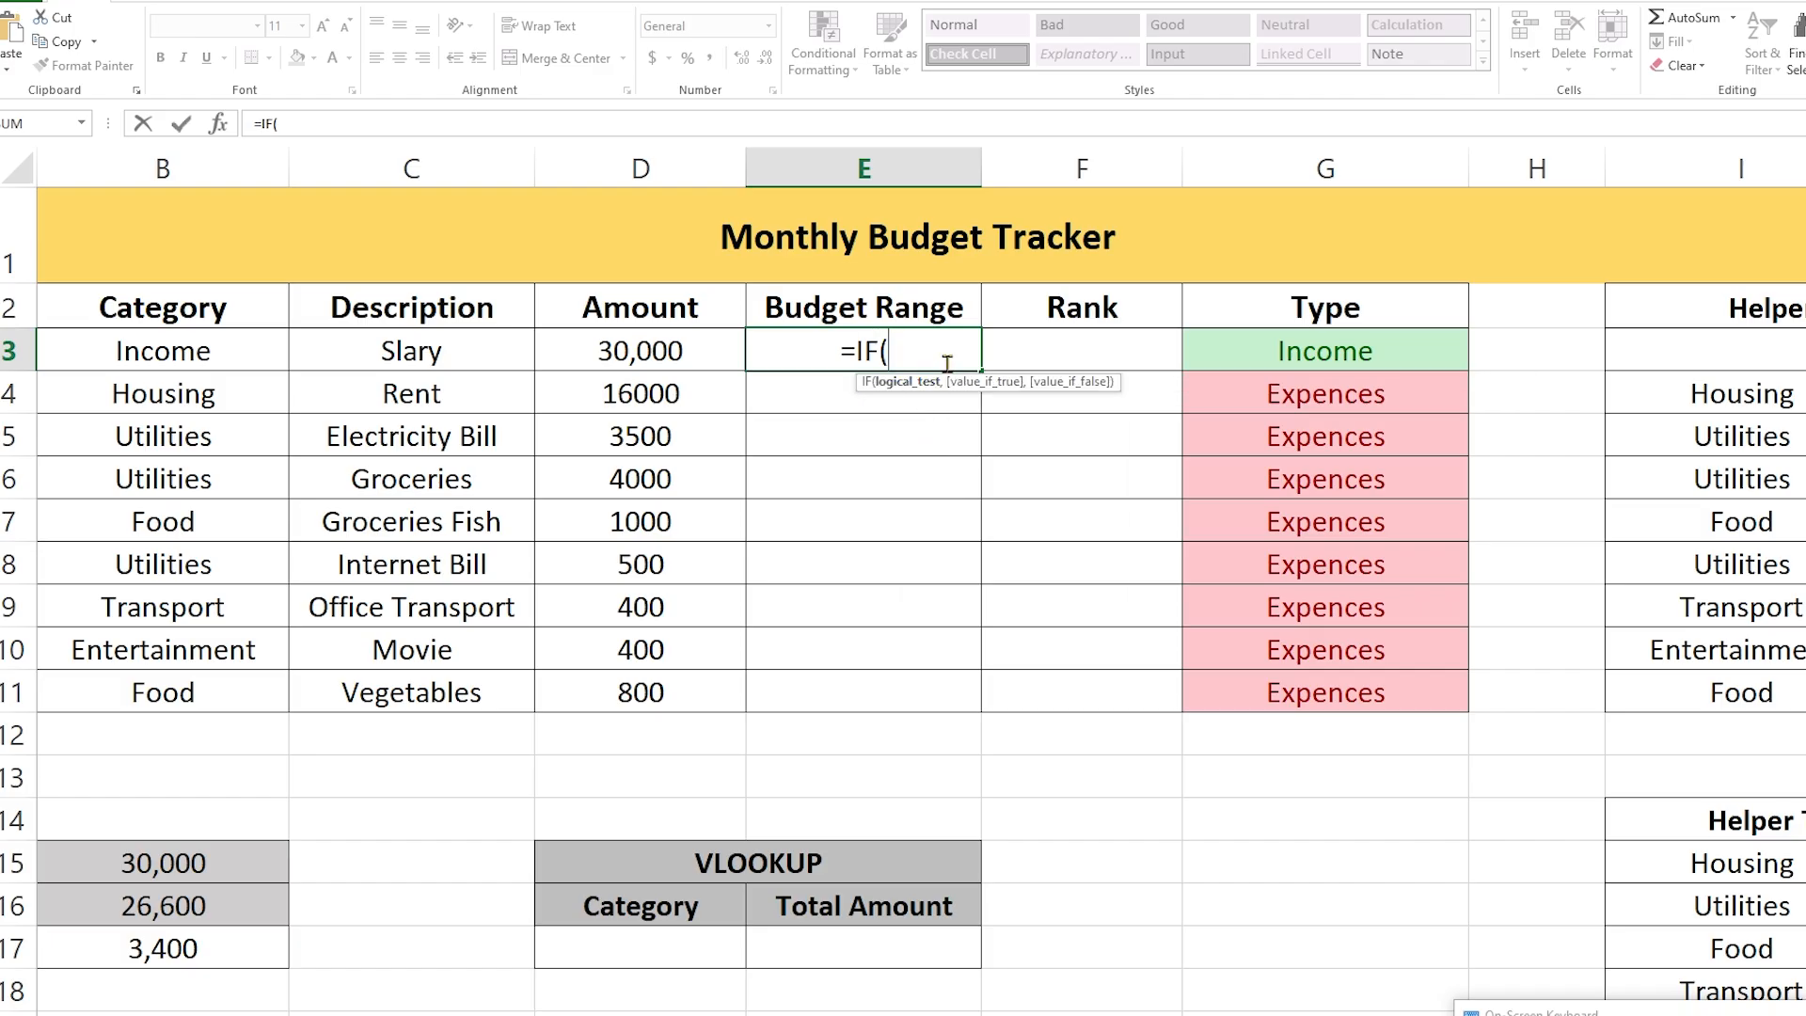
{"action": "left_click", "coordinate": [1420, 357]}
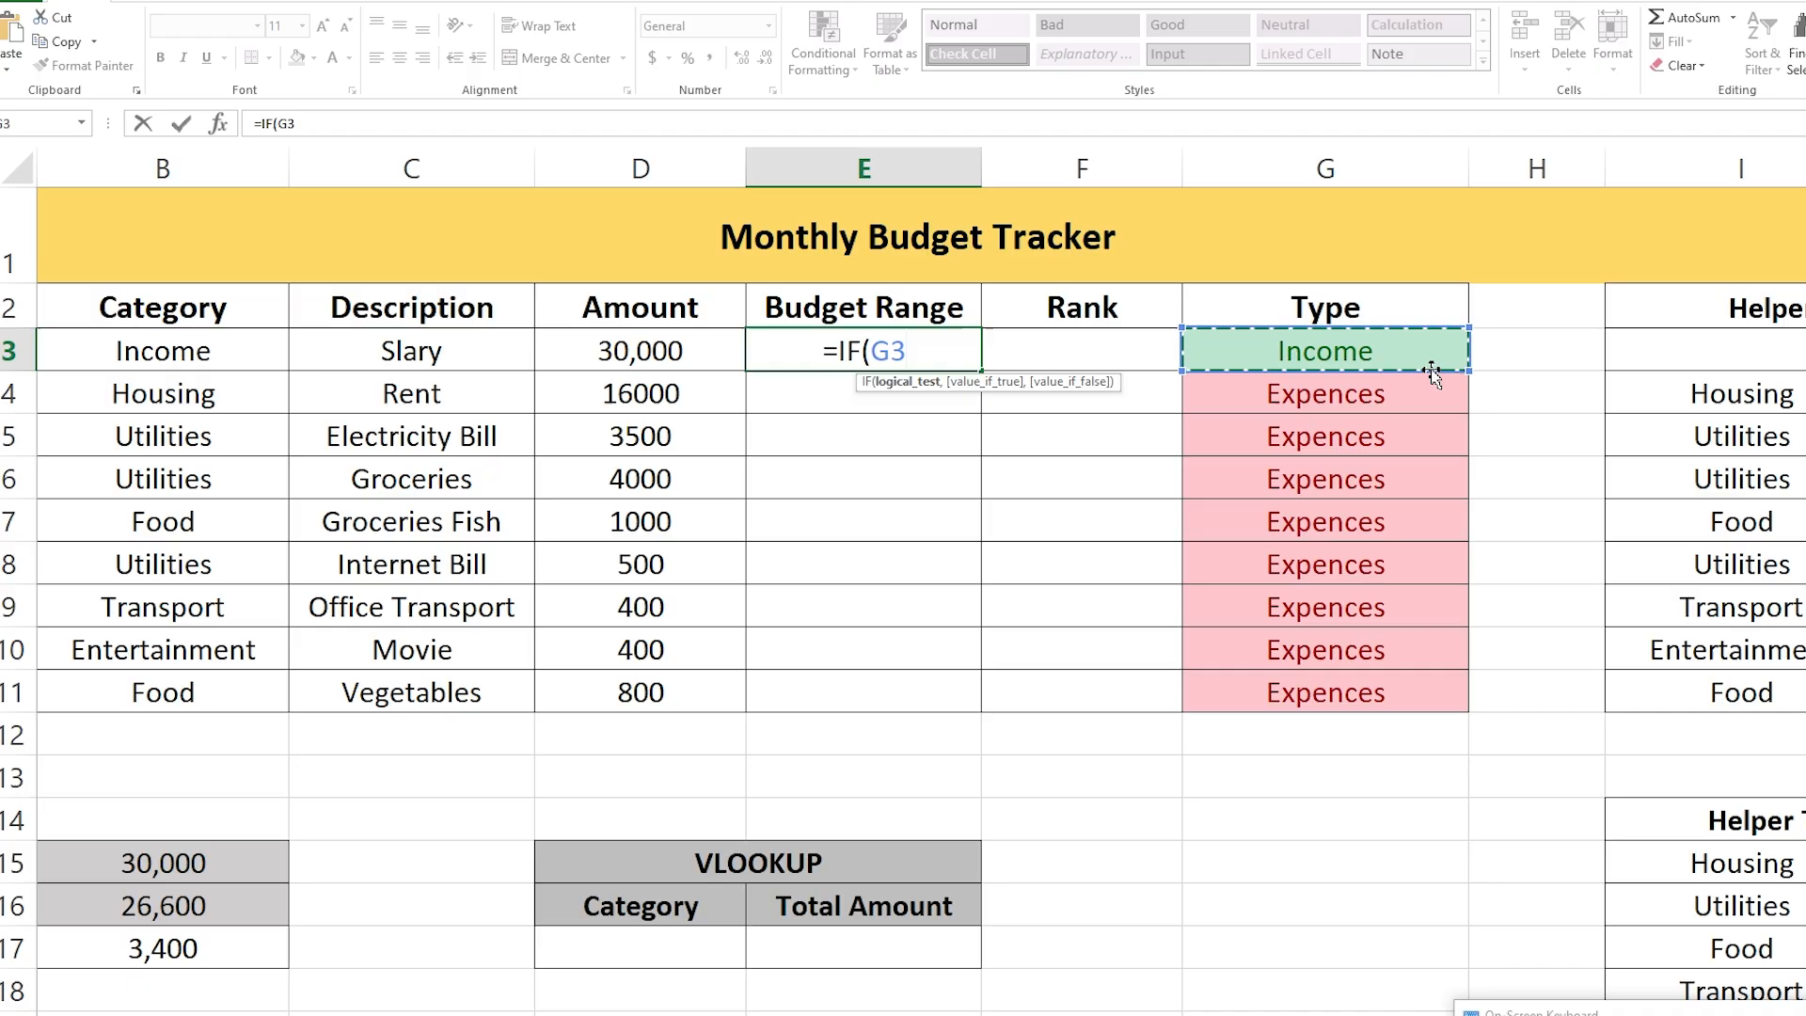
{"action": "type", "text": "=\""}
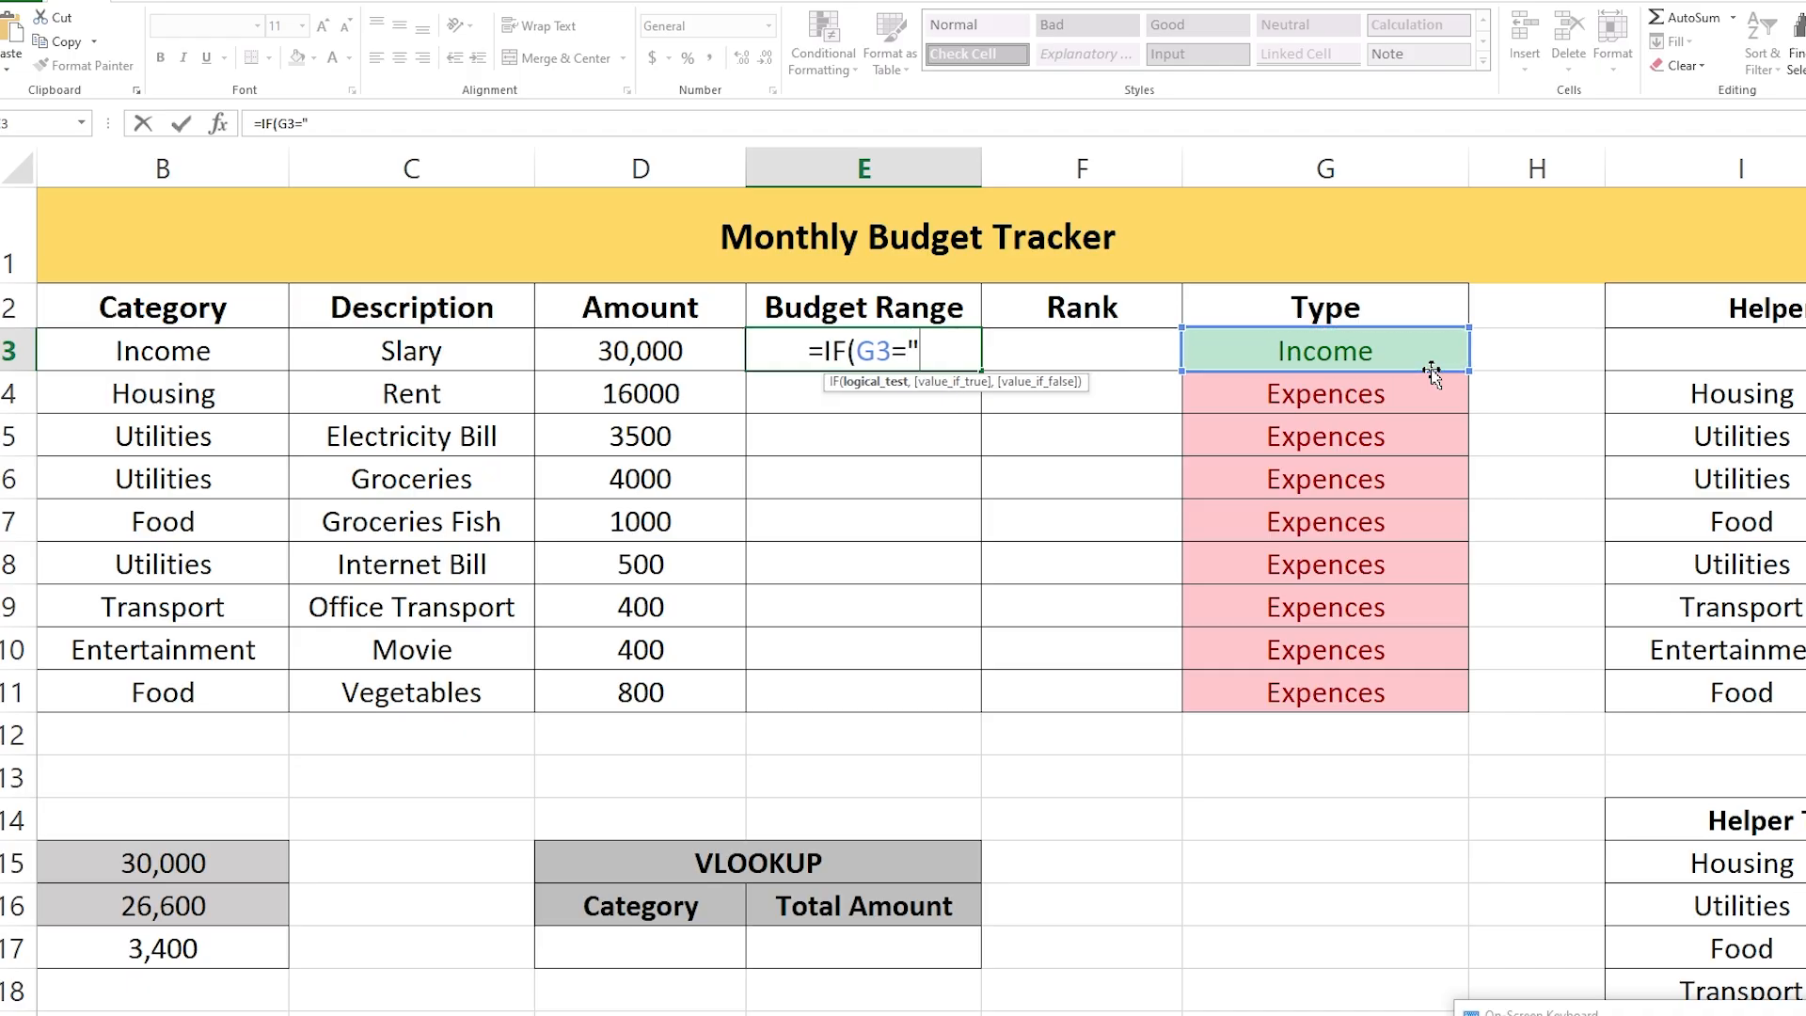
{"action": "type", "text": "In"}
{"action": "key", "text": "BackSpace"}
{"action": "key", "text": "BackSpace"}
{"action": "type", "text": "I"}
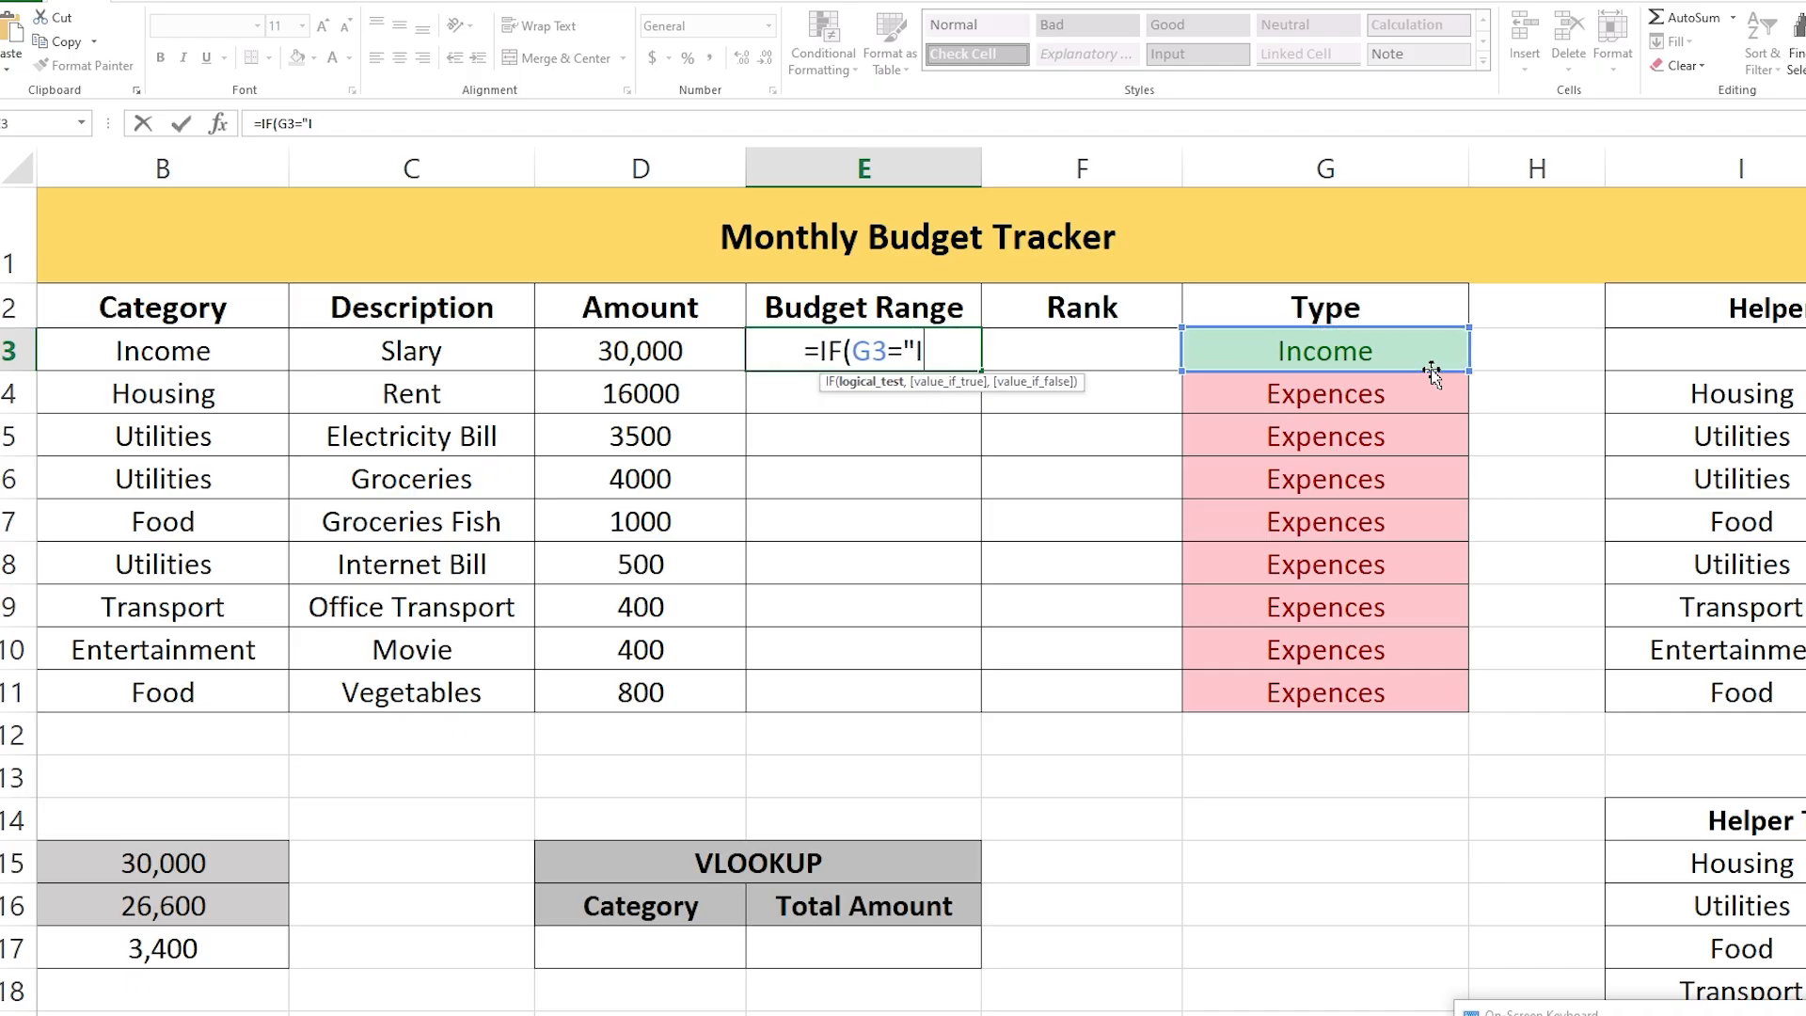
{"action": "type", "text": "ncoe"}
{"action": "key", "text": "BackSpace"}
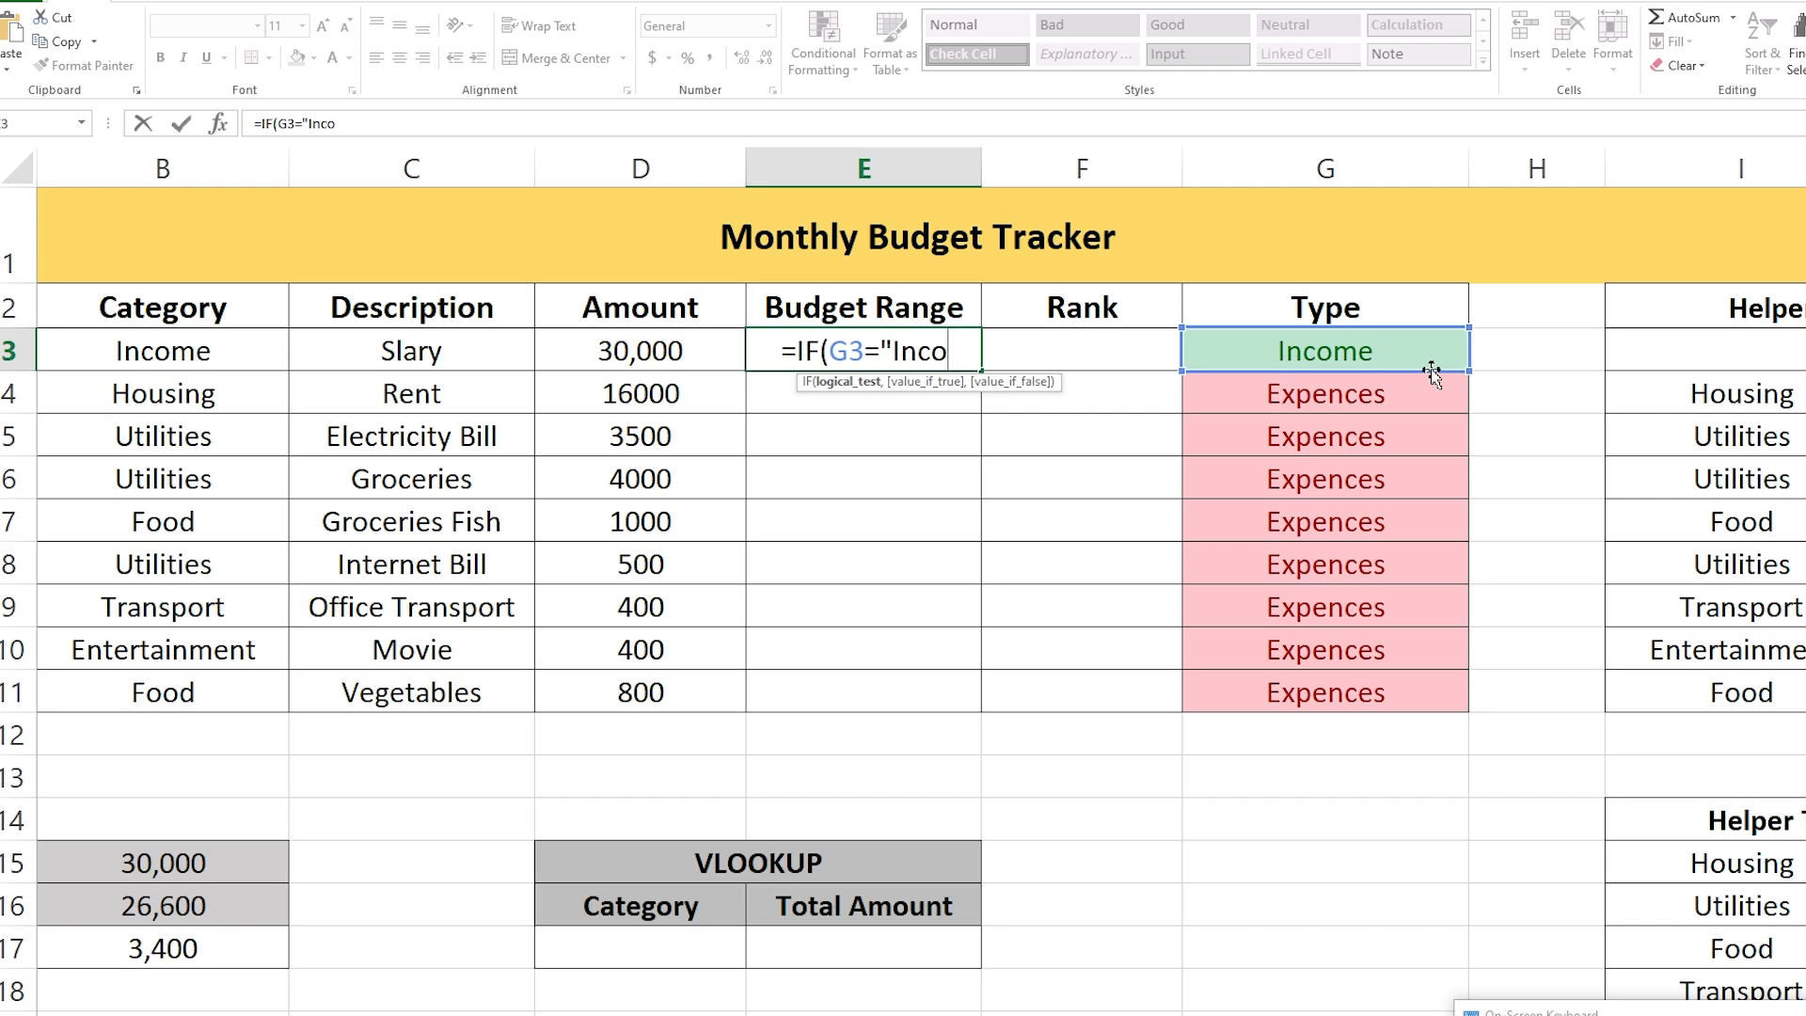
{"action": "type", "text": "me"}
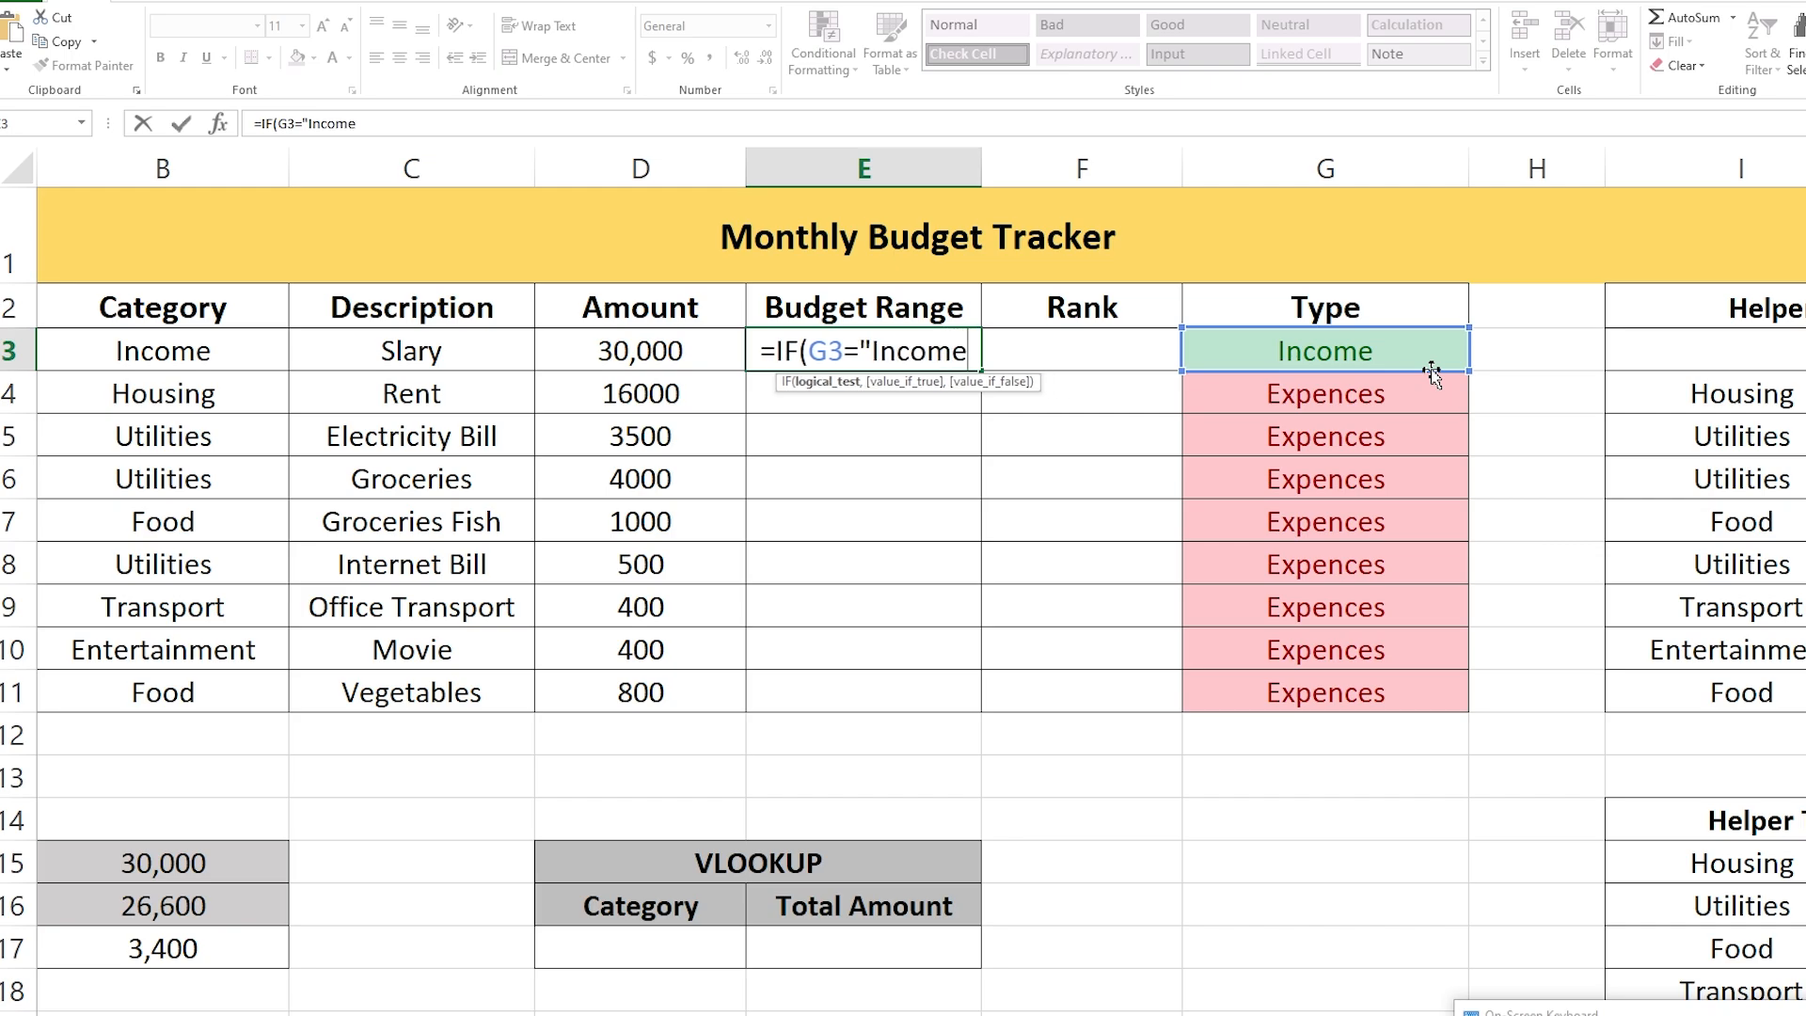
Complete the "Income" test in E3's IF formula and set "Income" as its true result.
{"action": "type", "text": "\","}
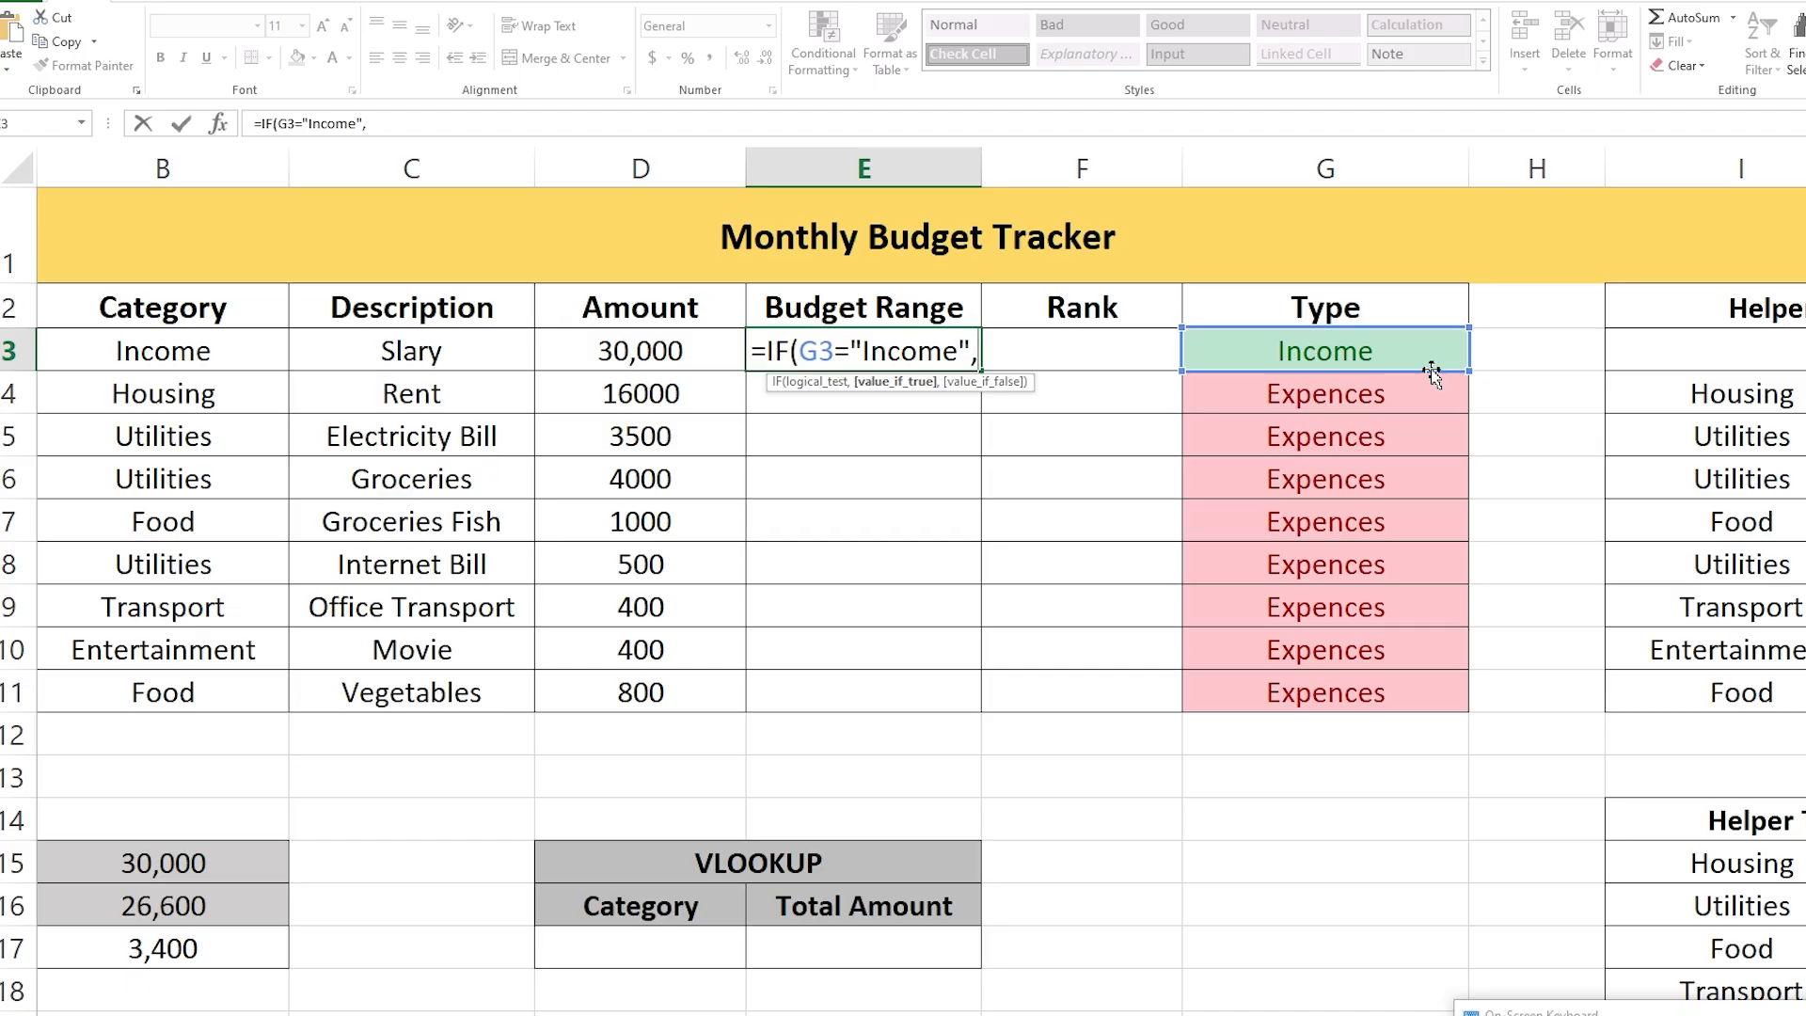
{"action": "type", "text": "\"Income"}
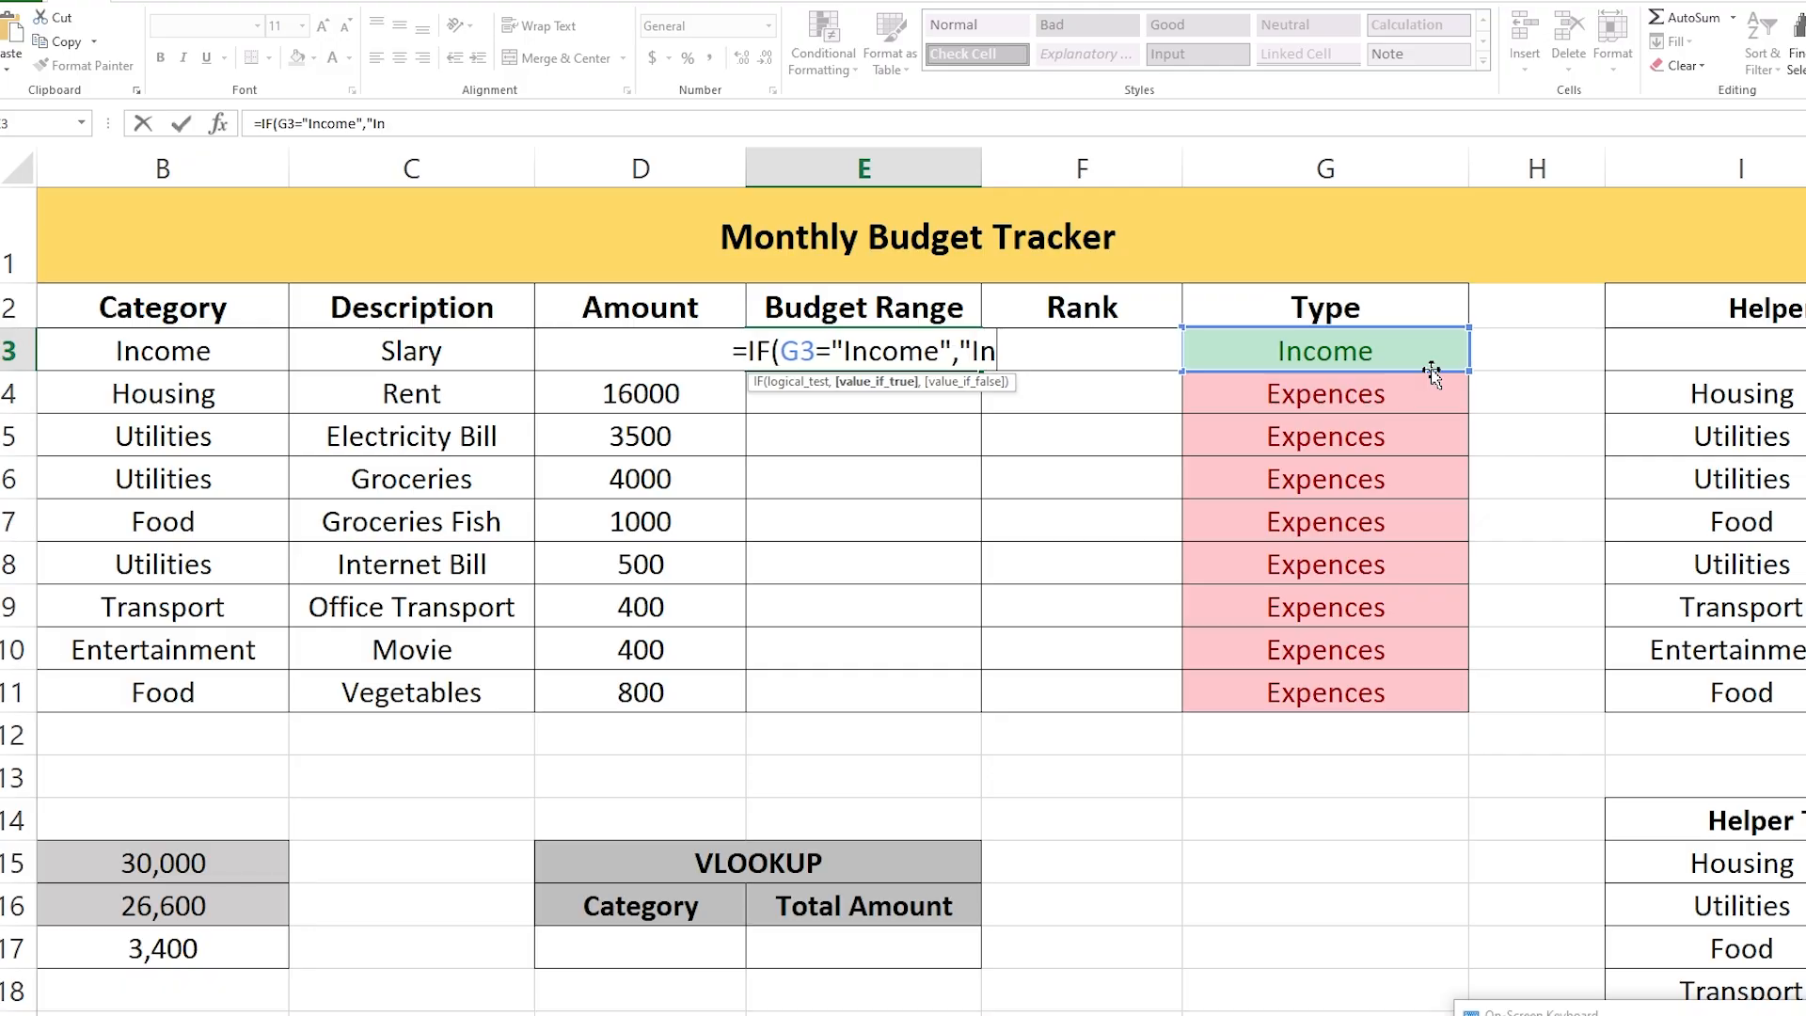
{"action": "type", "text": "\","}
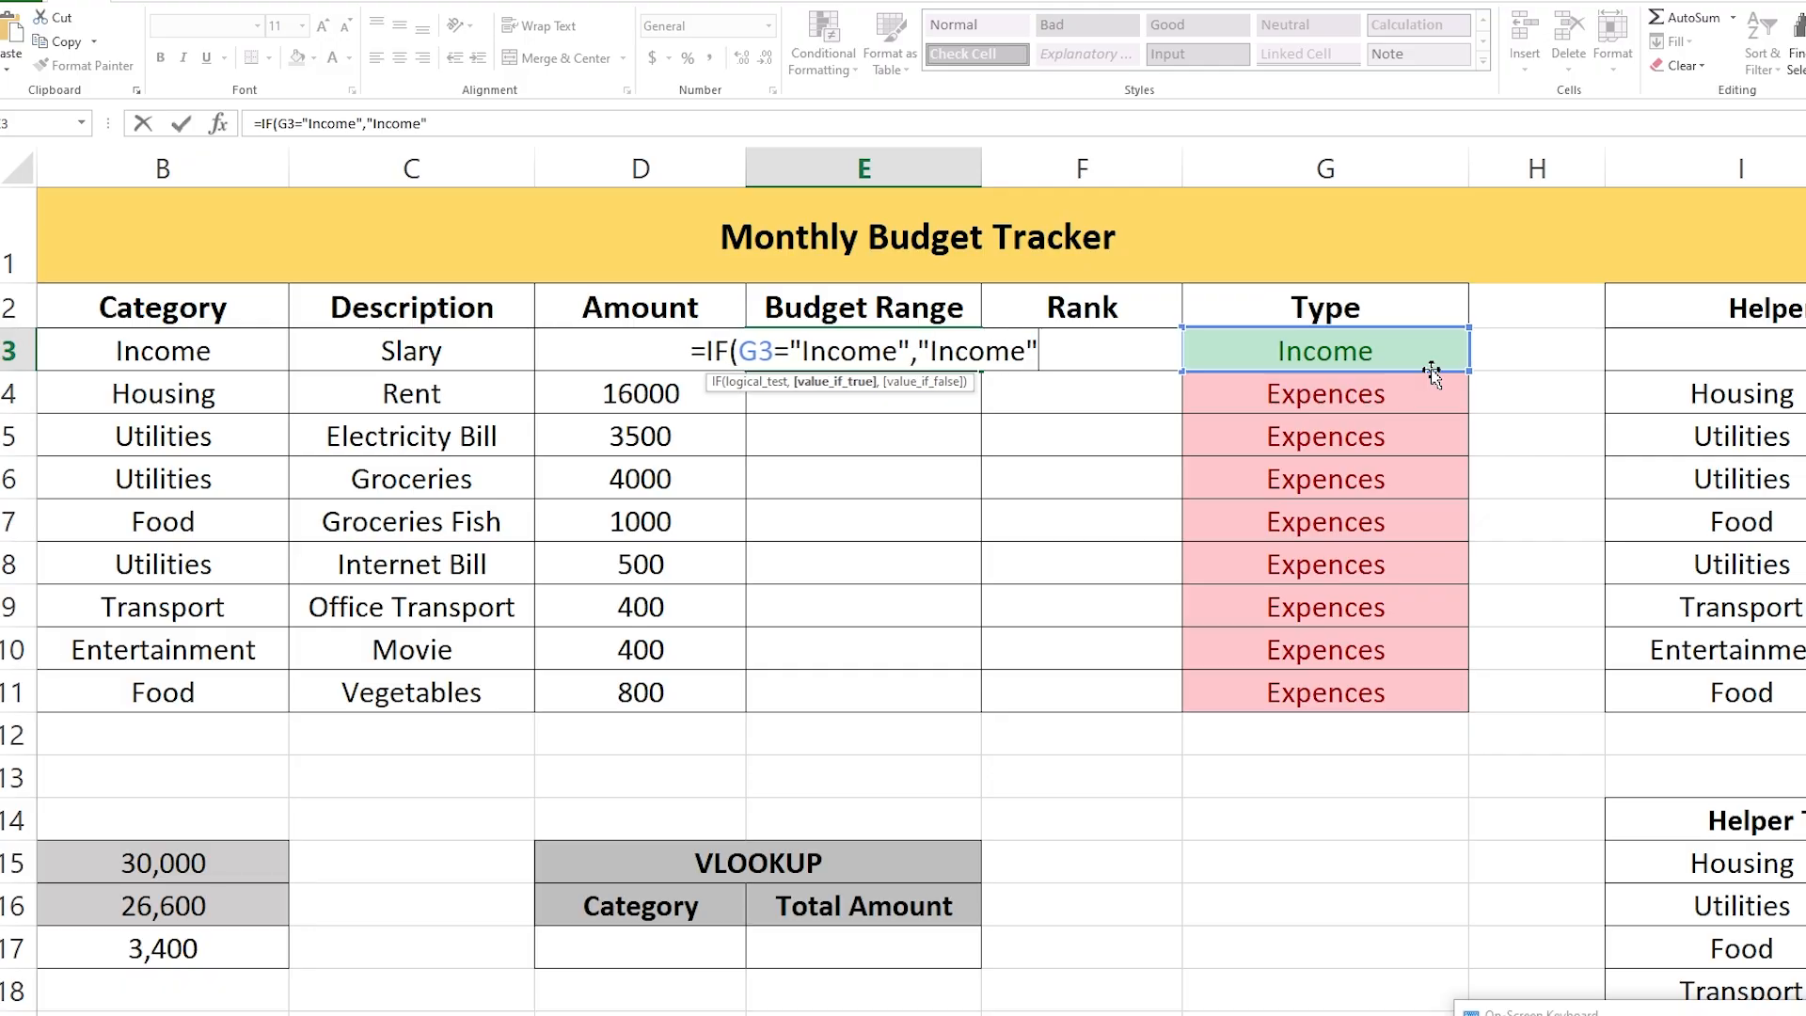
Nest a second IF as the false result in E3's formula, testing whether G3 equals "Expences".
{"action": "type", "text": "IF"}
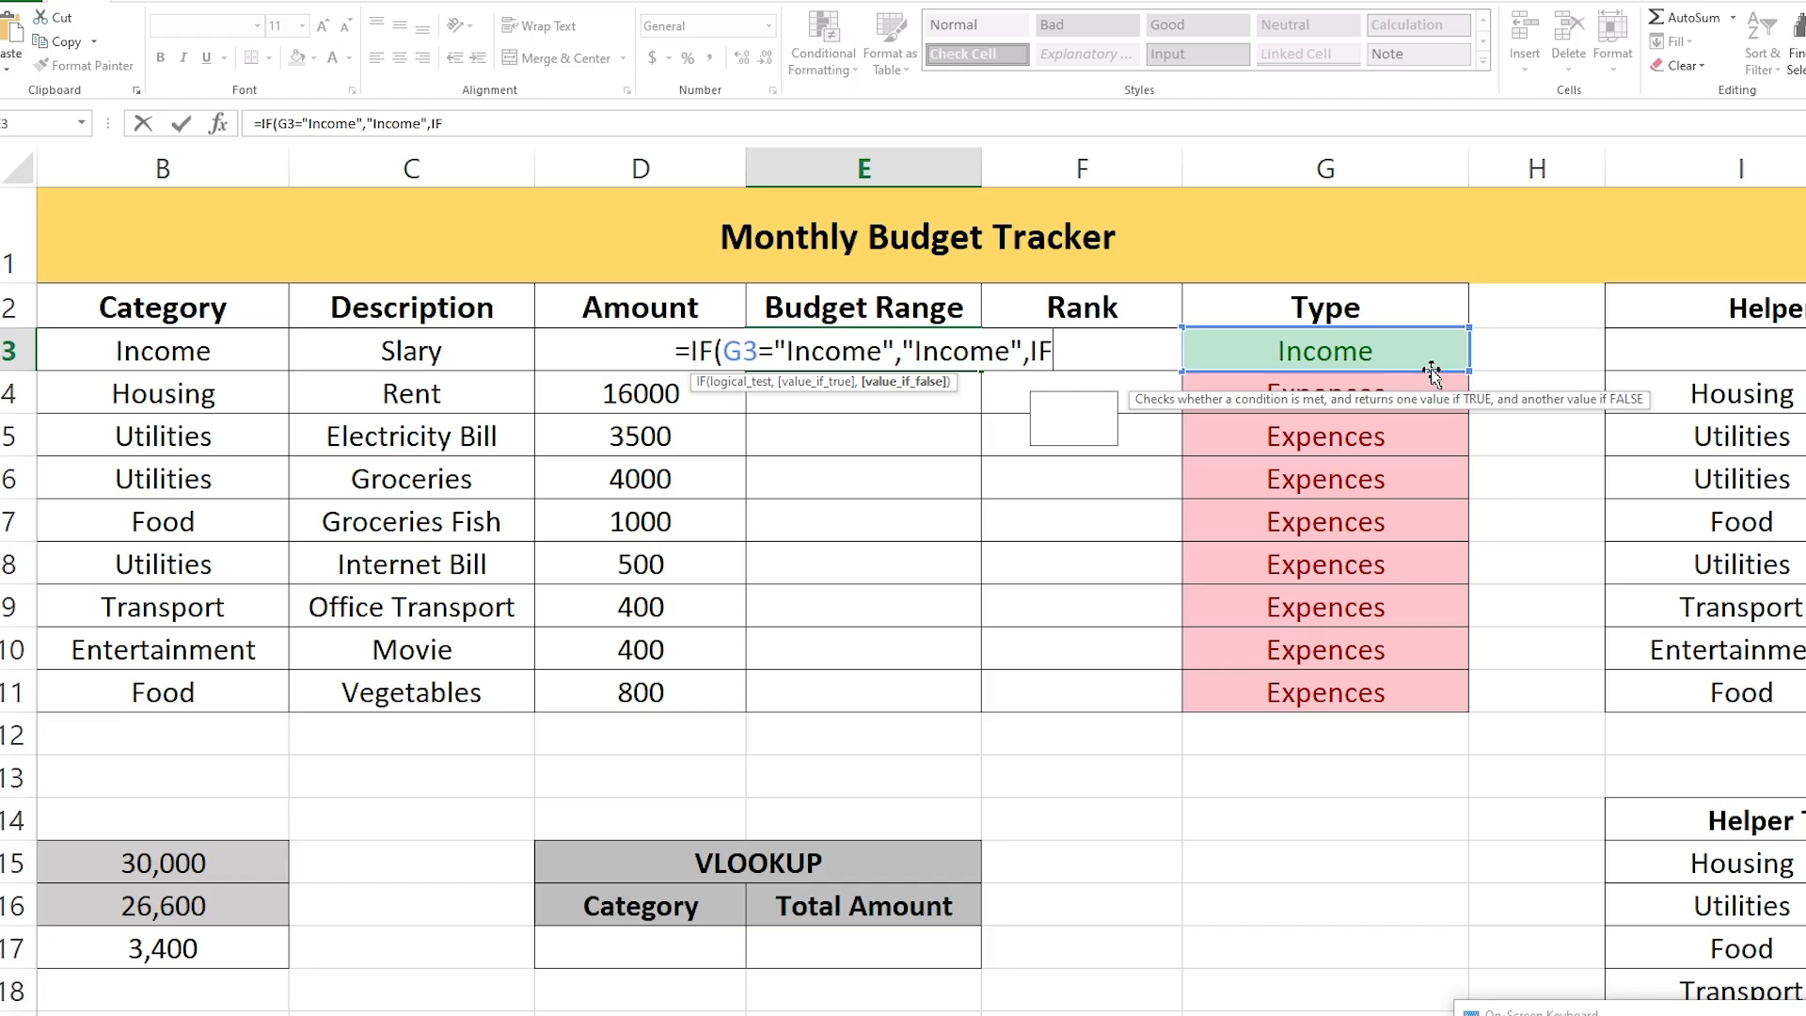
{"action": "double_click", "coordinate": [1075, 401]}
{"action": "left_click", "coordinate": [1322, 350]}
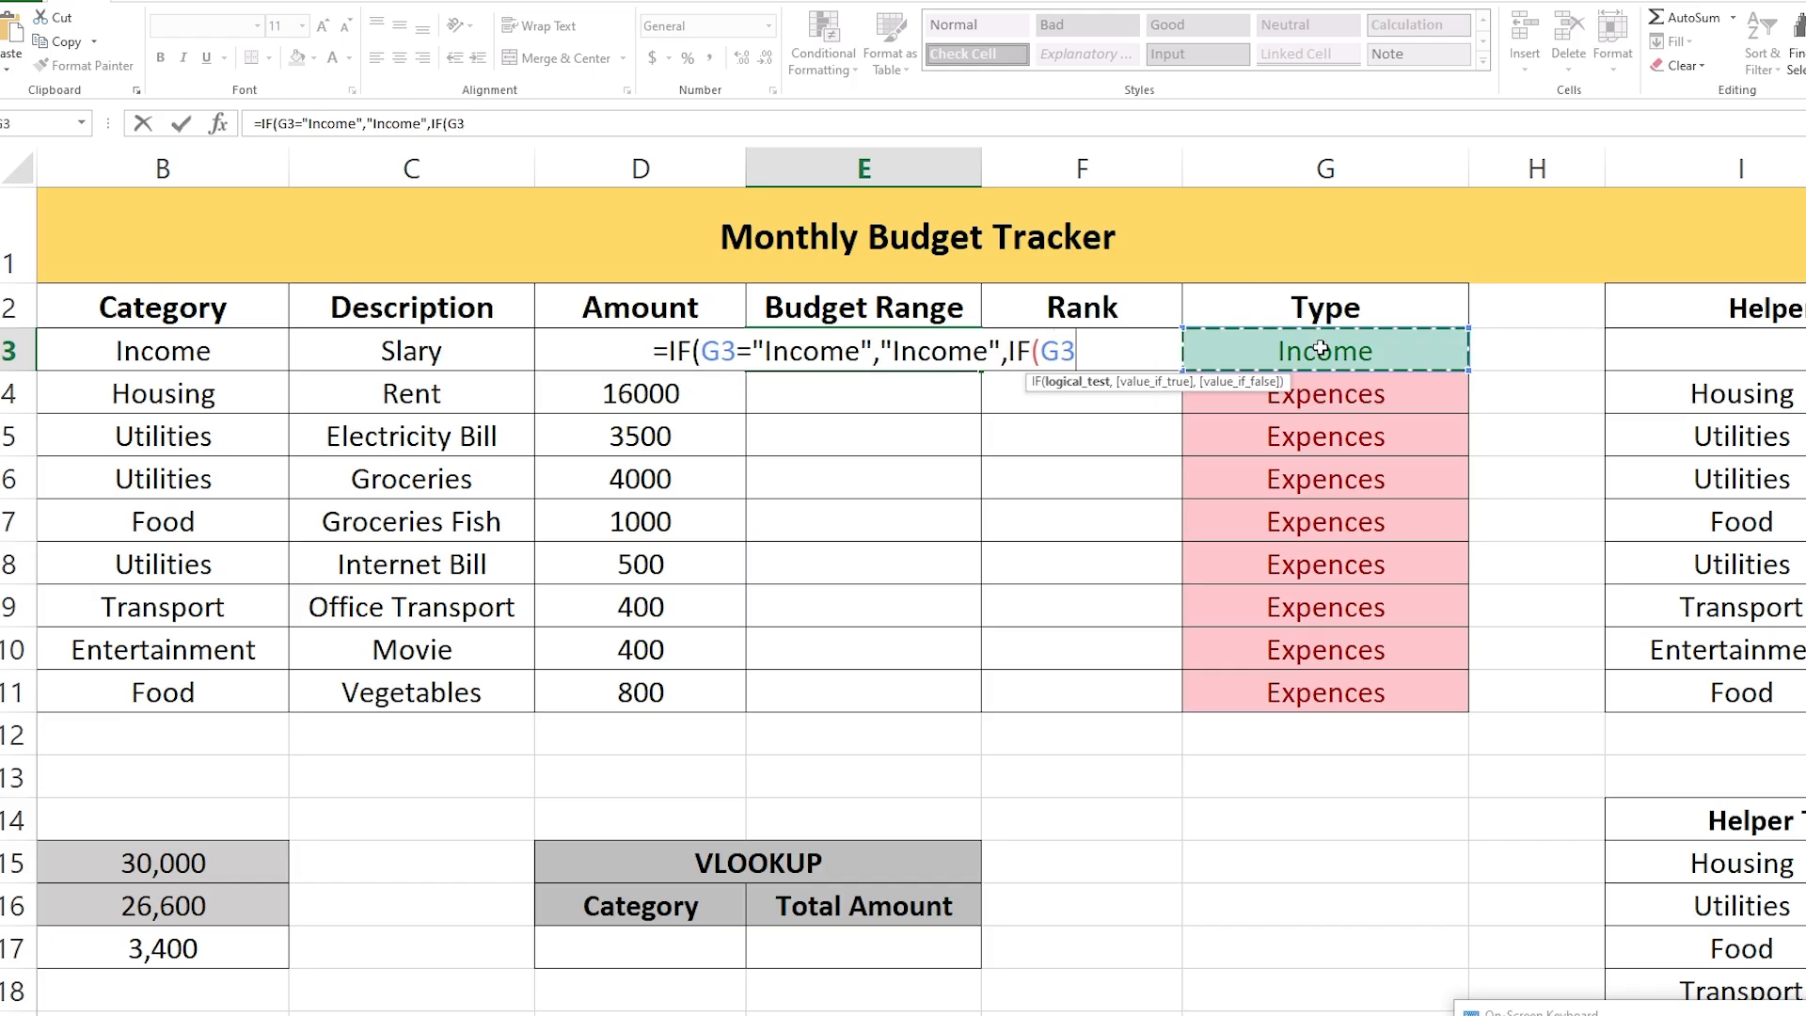
{"action": "type", "text": "="}
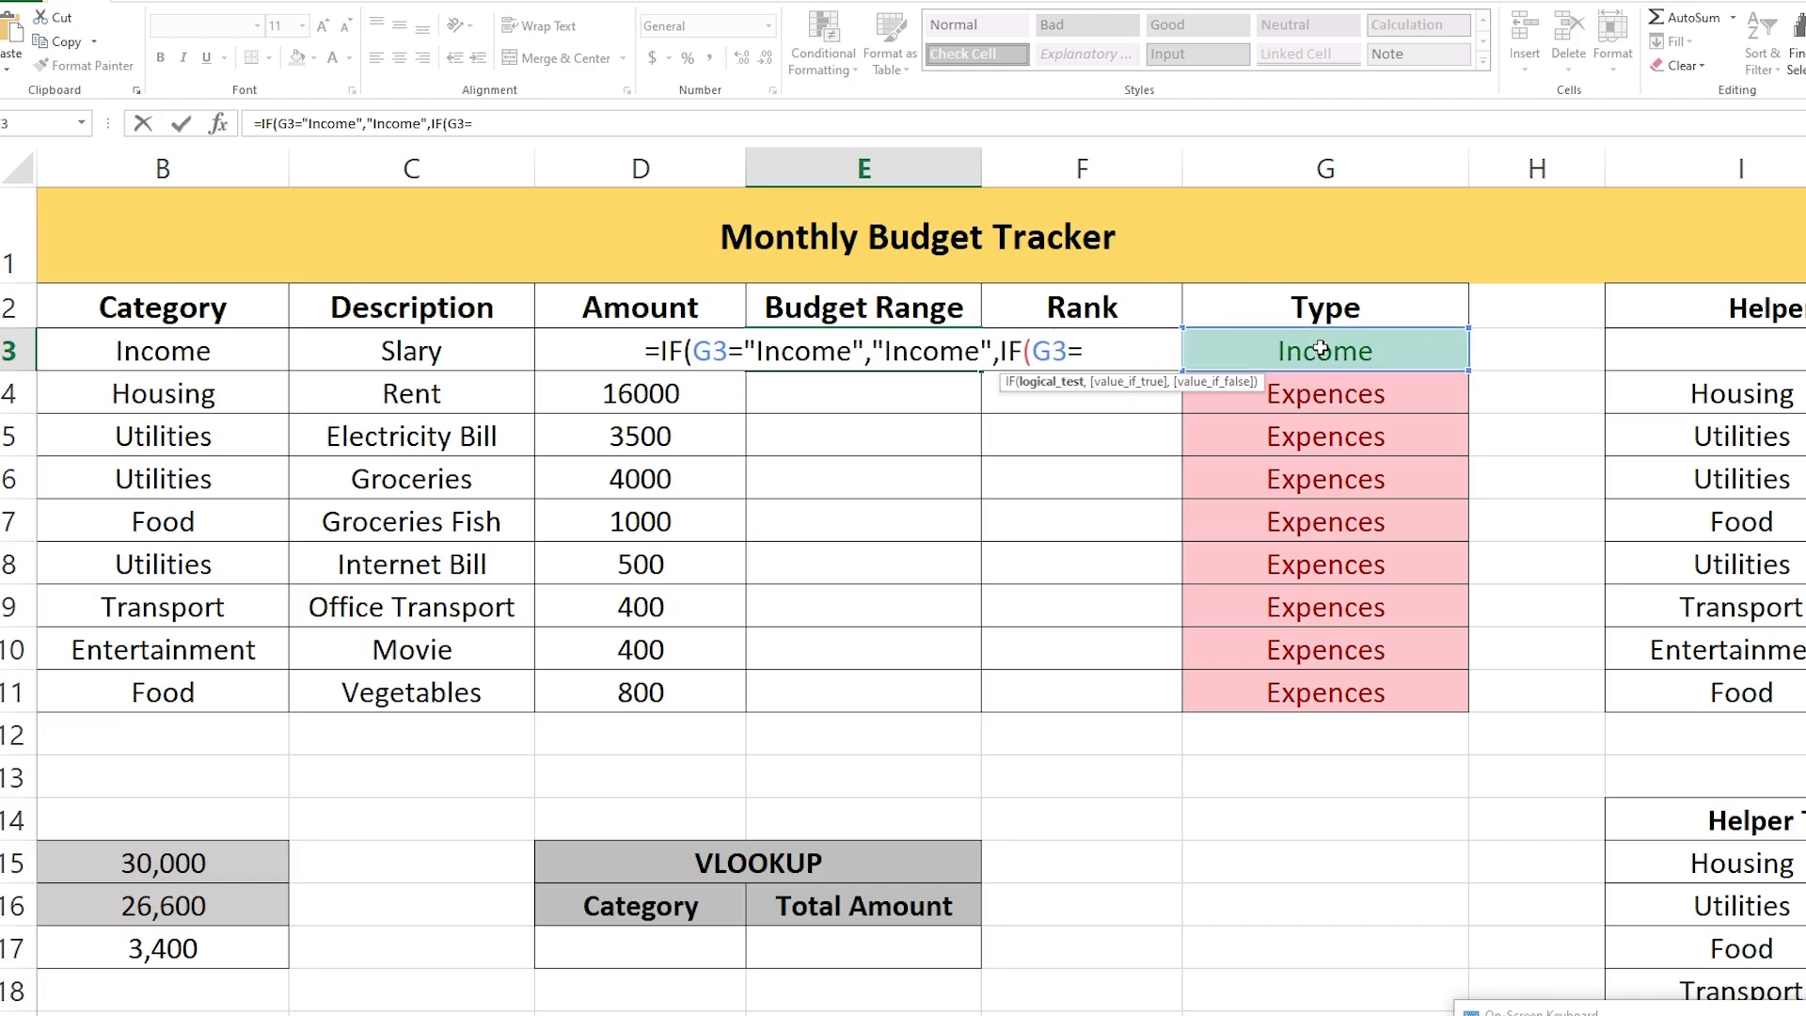
{"action": "type", "text": "\""}
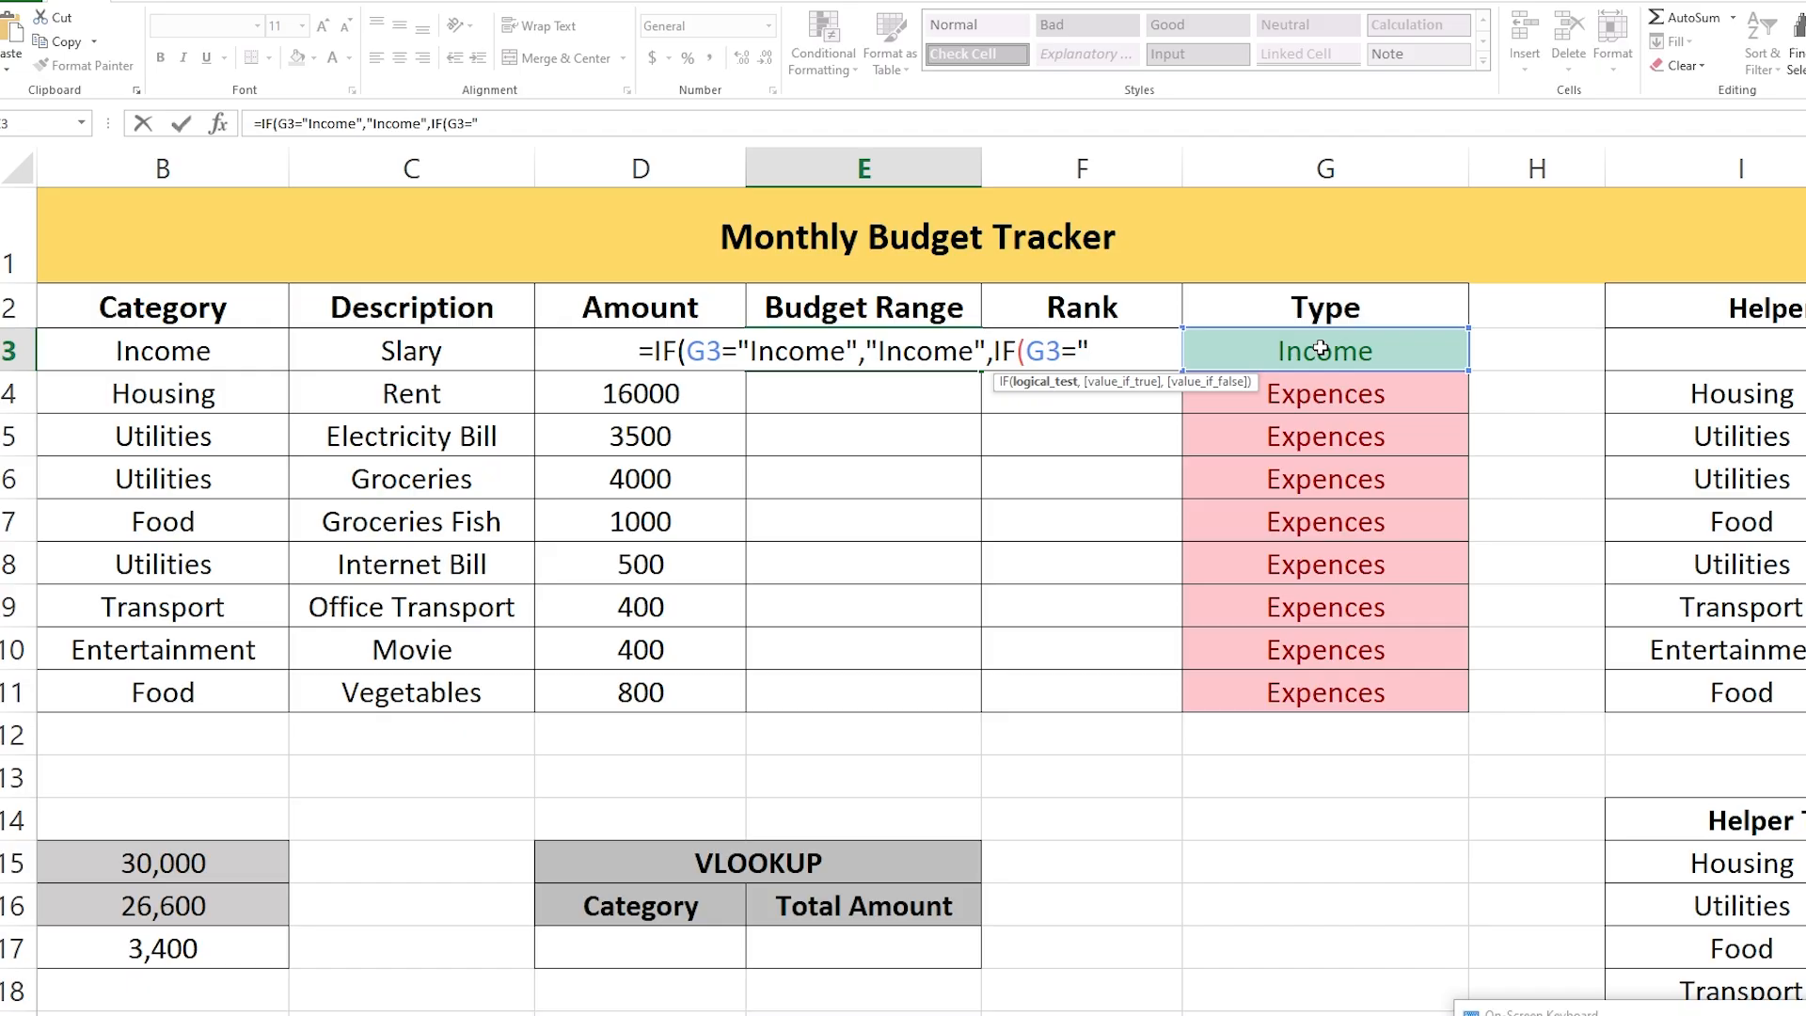
{"action": "type", "text": "Exk"}
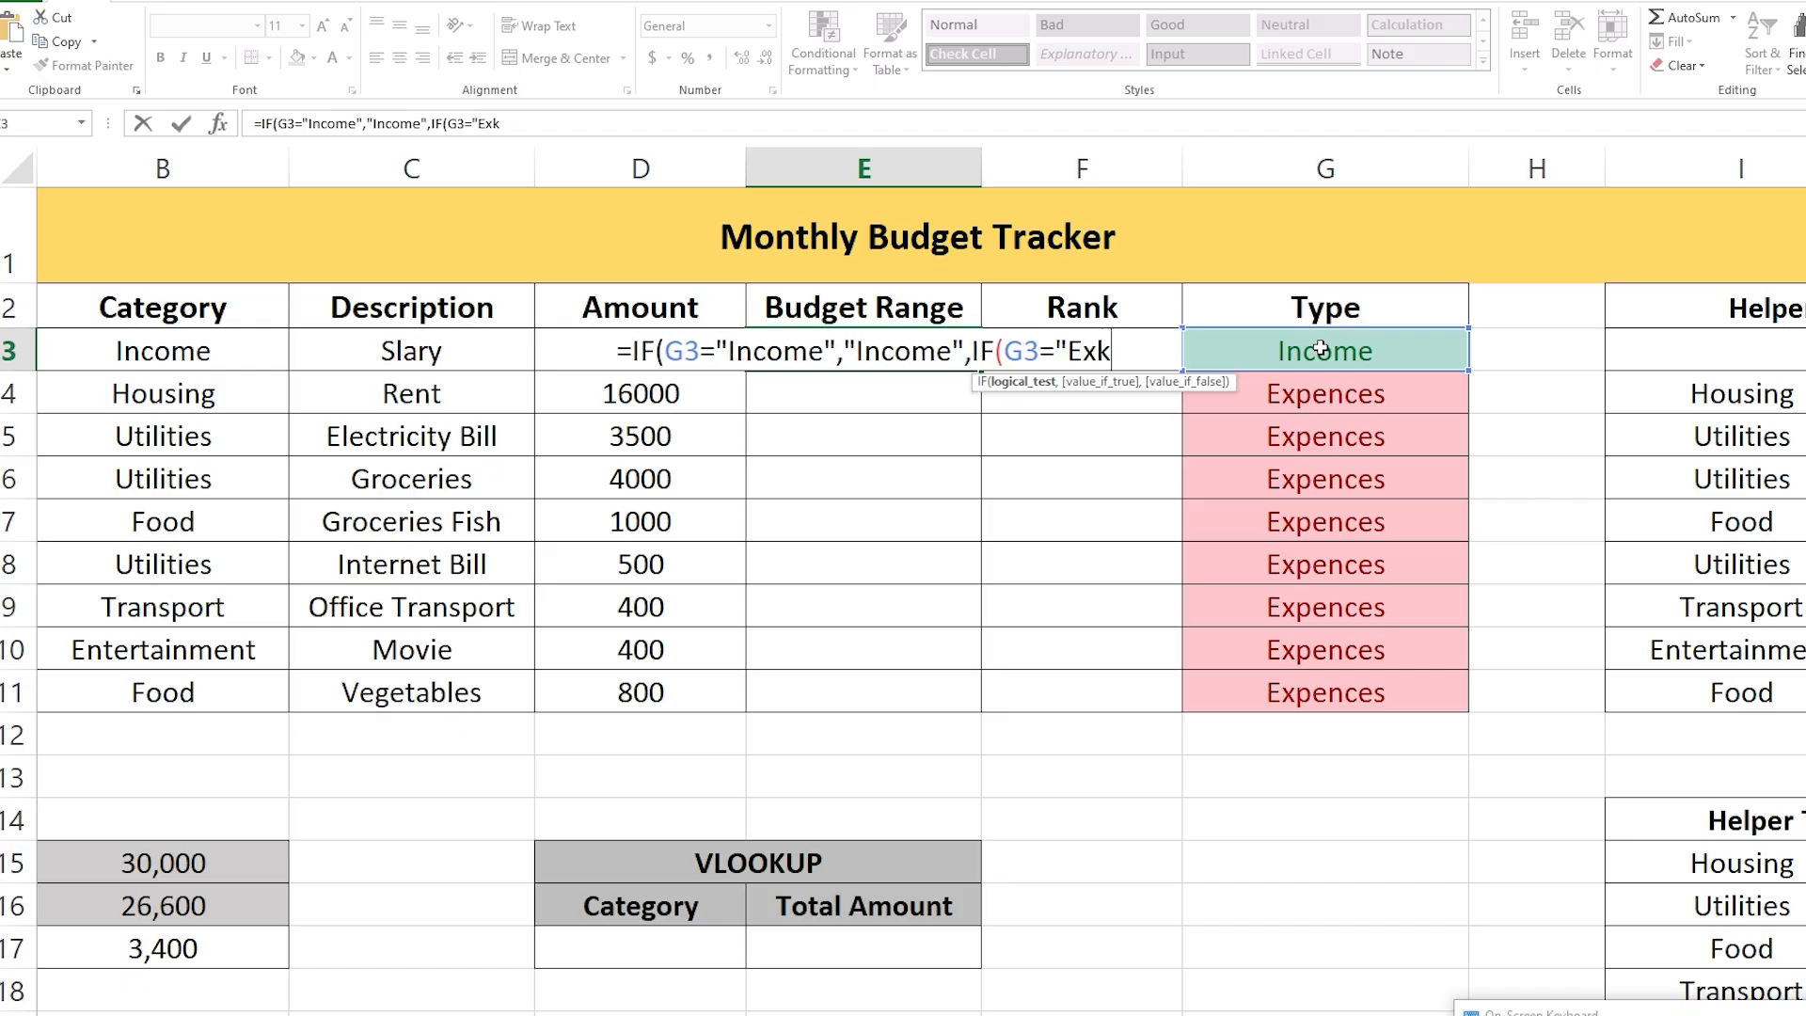
{"action": "key", "text": "BackSpace"}
{"action": "type", "text": "penc"}
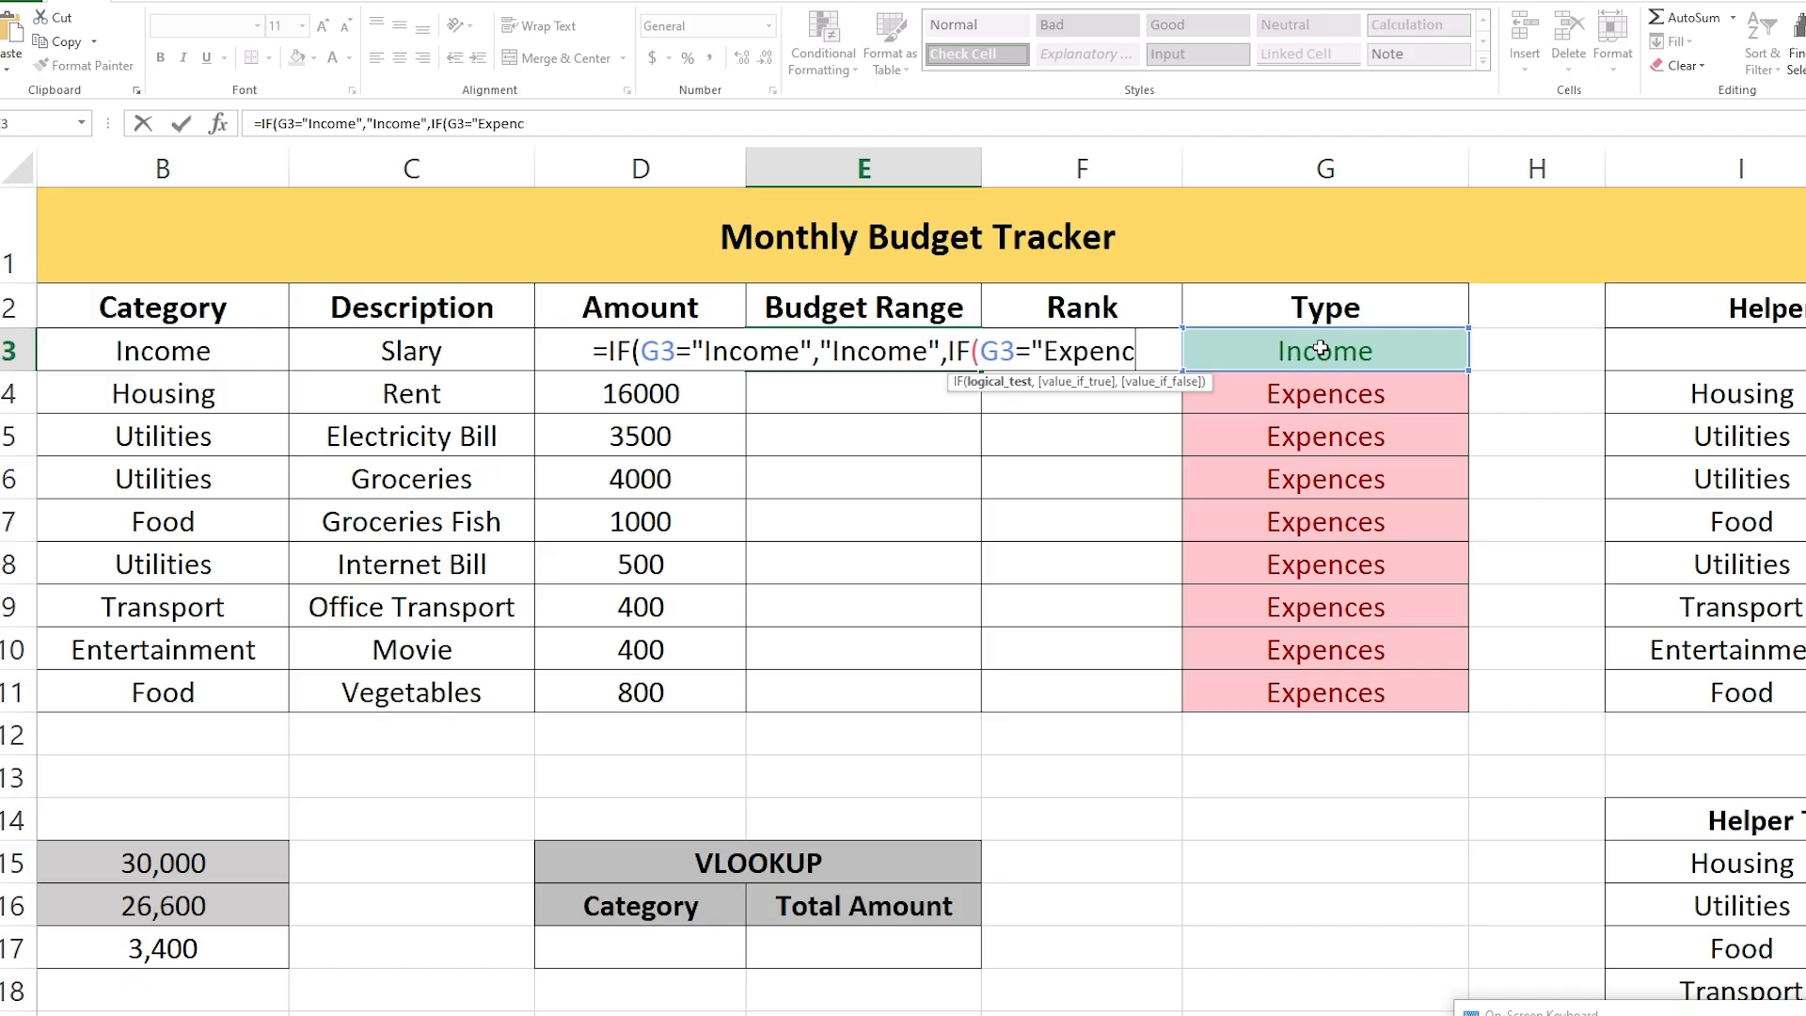
{"action": "type", "text": "es"}
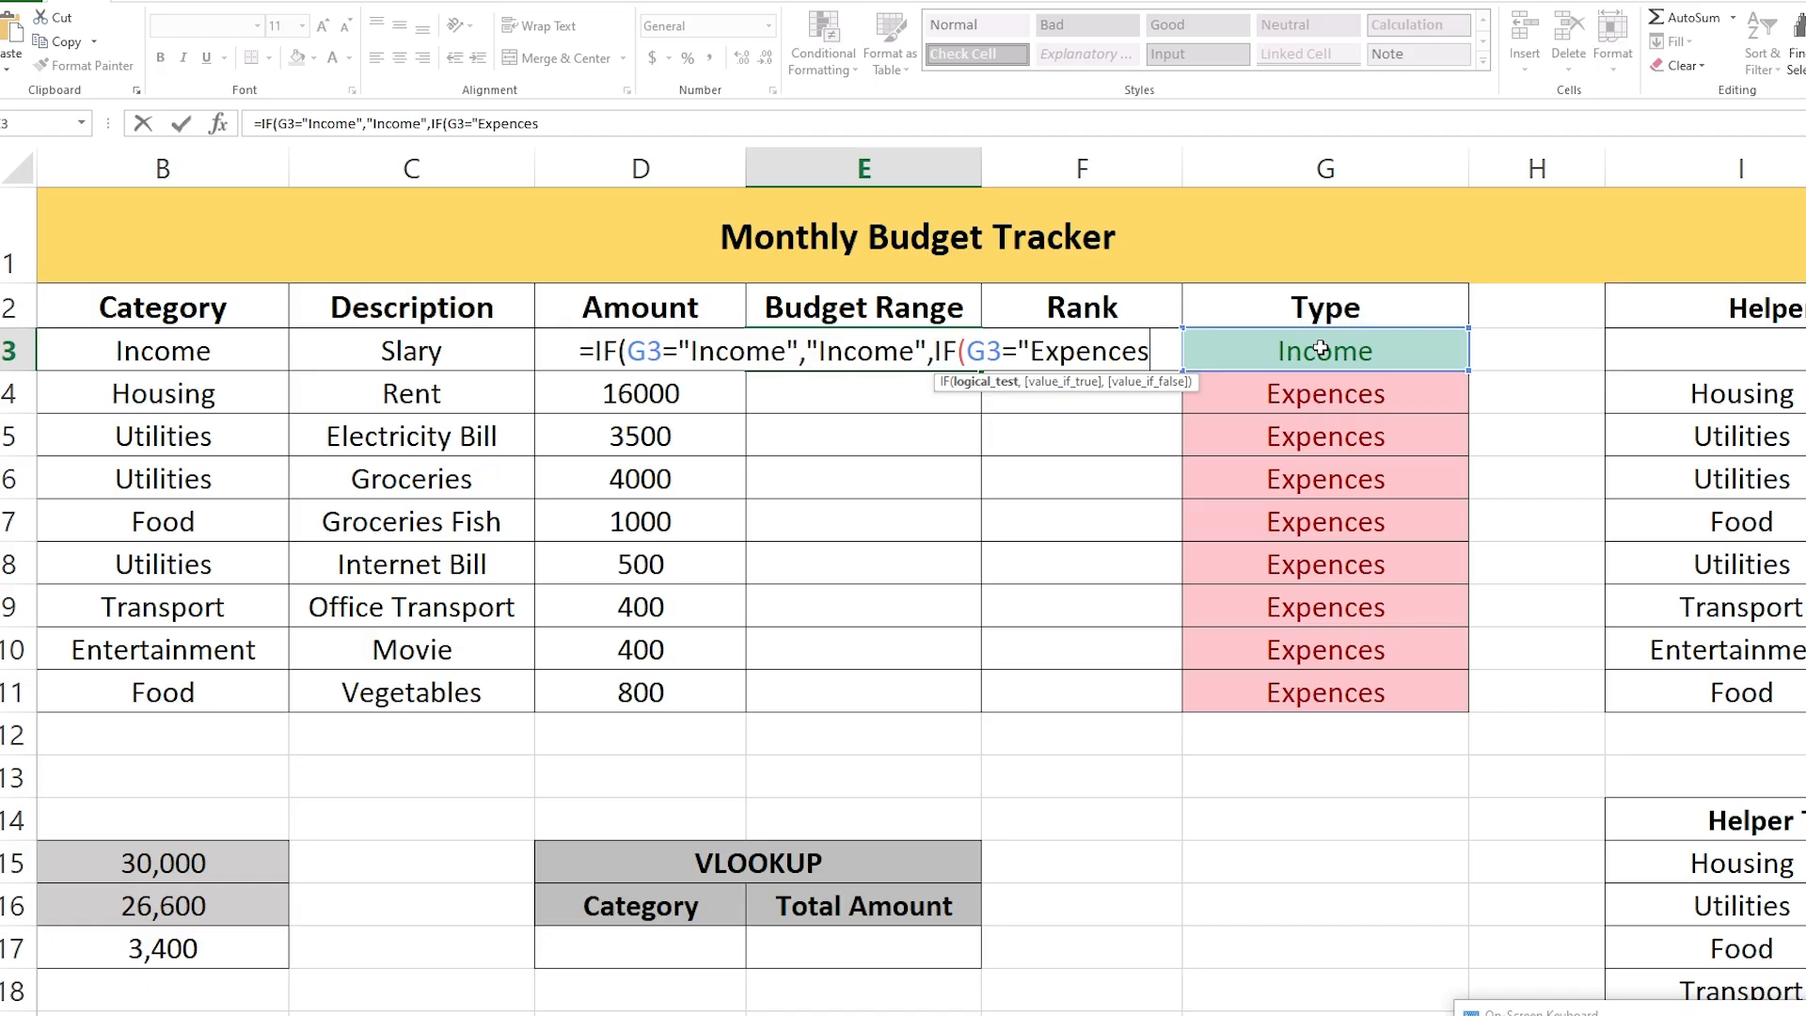
{"action": "type", "text": "\""}
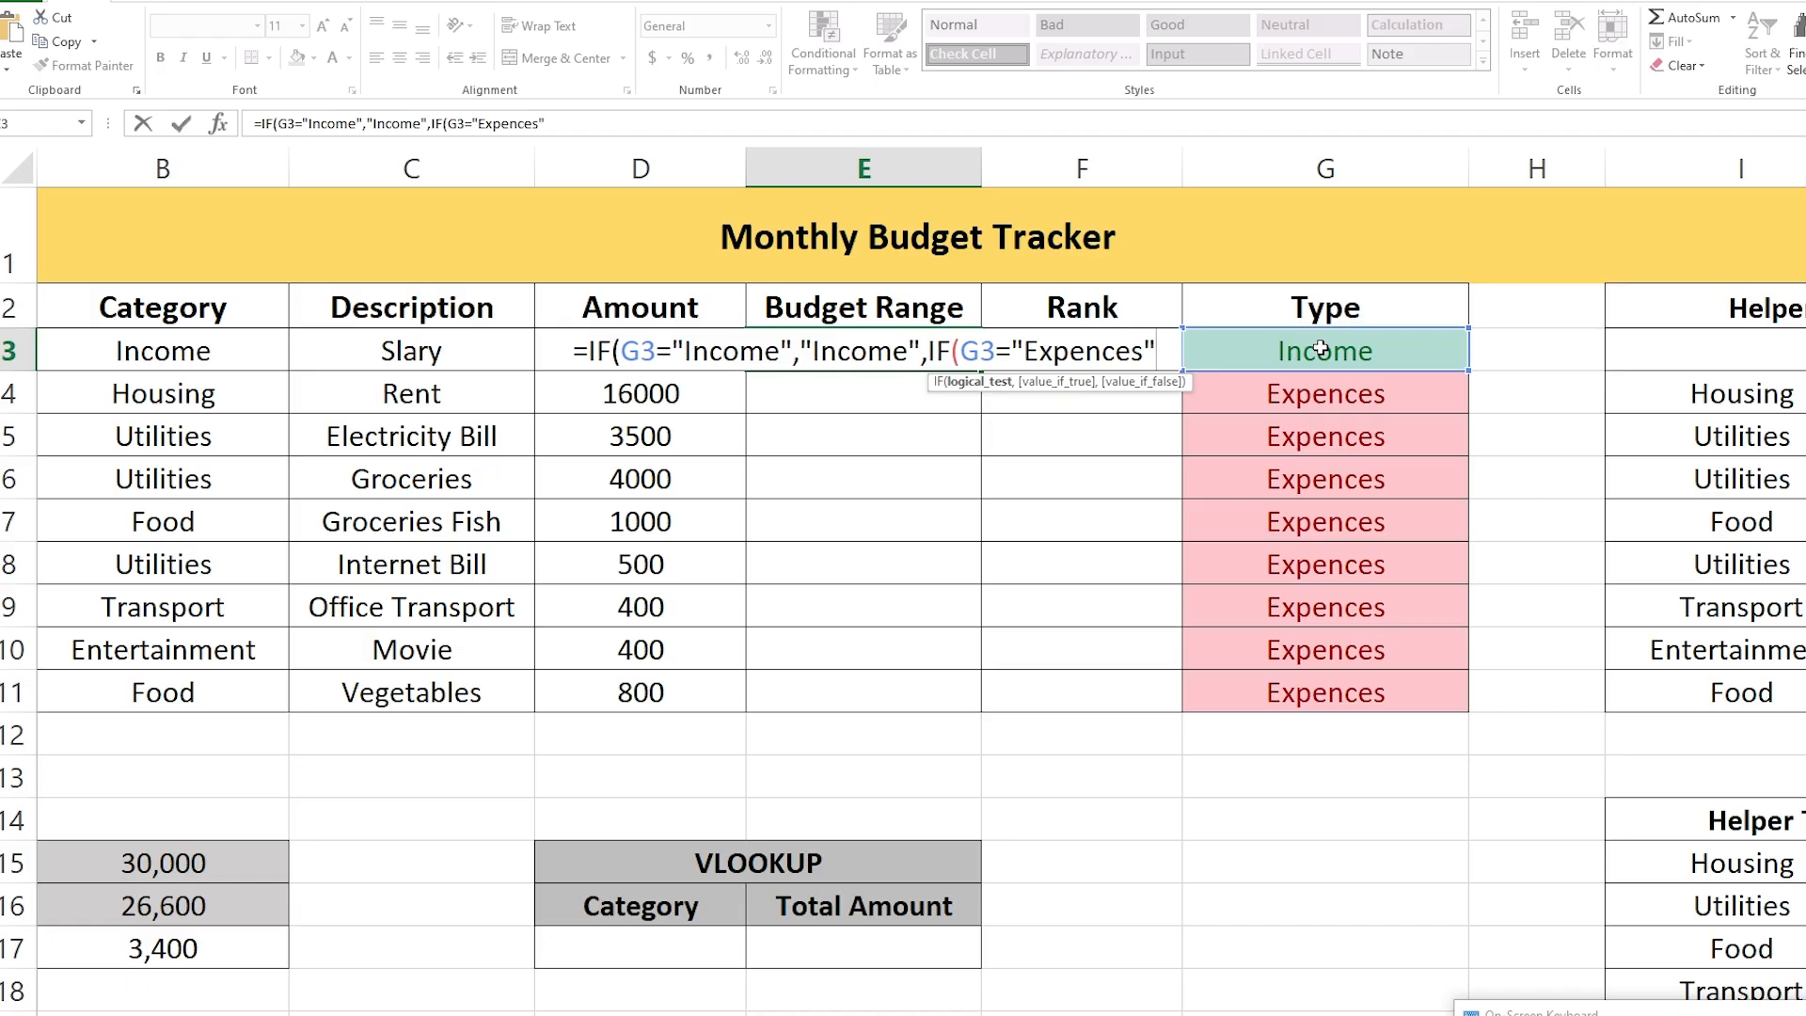
{"action": "type", "text": ","}
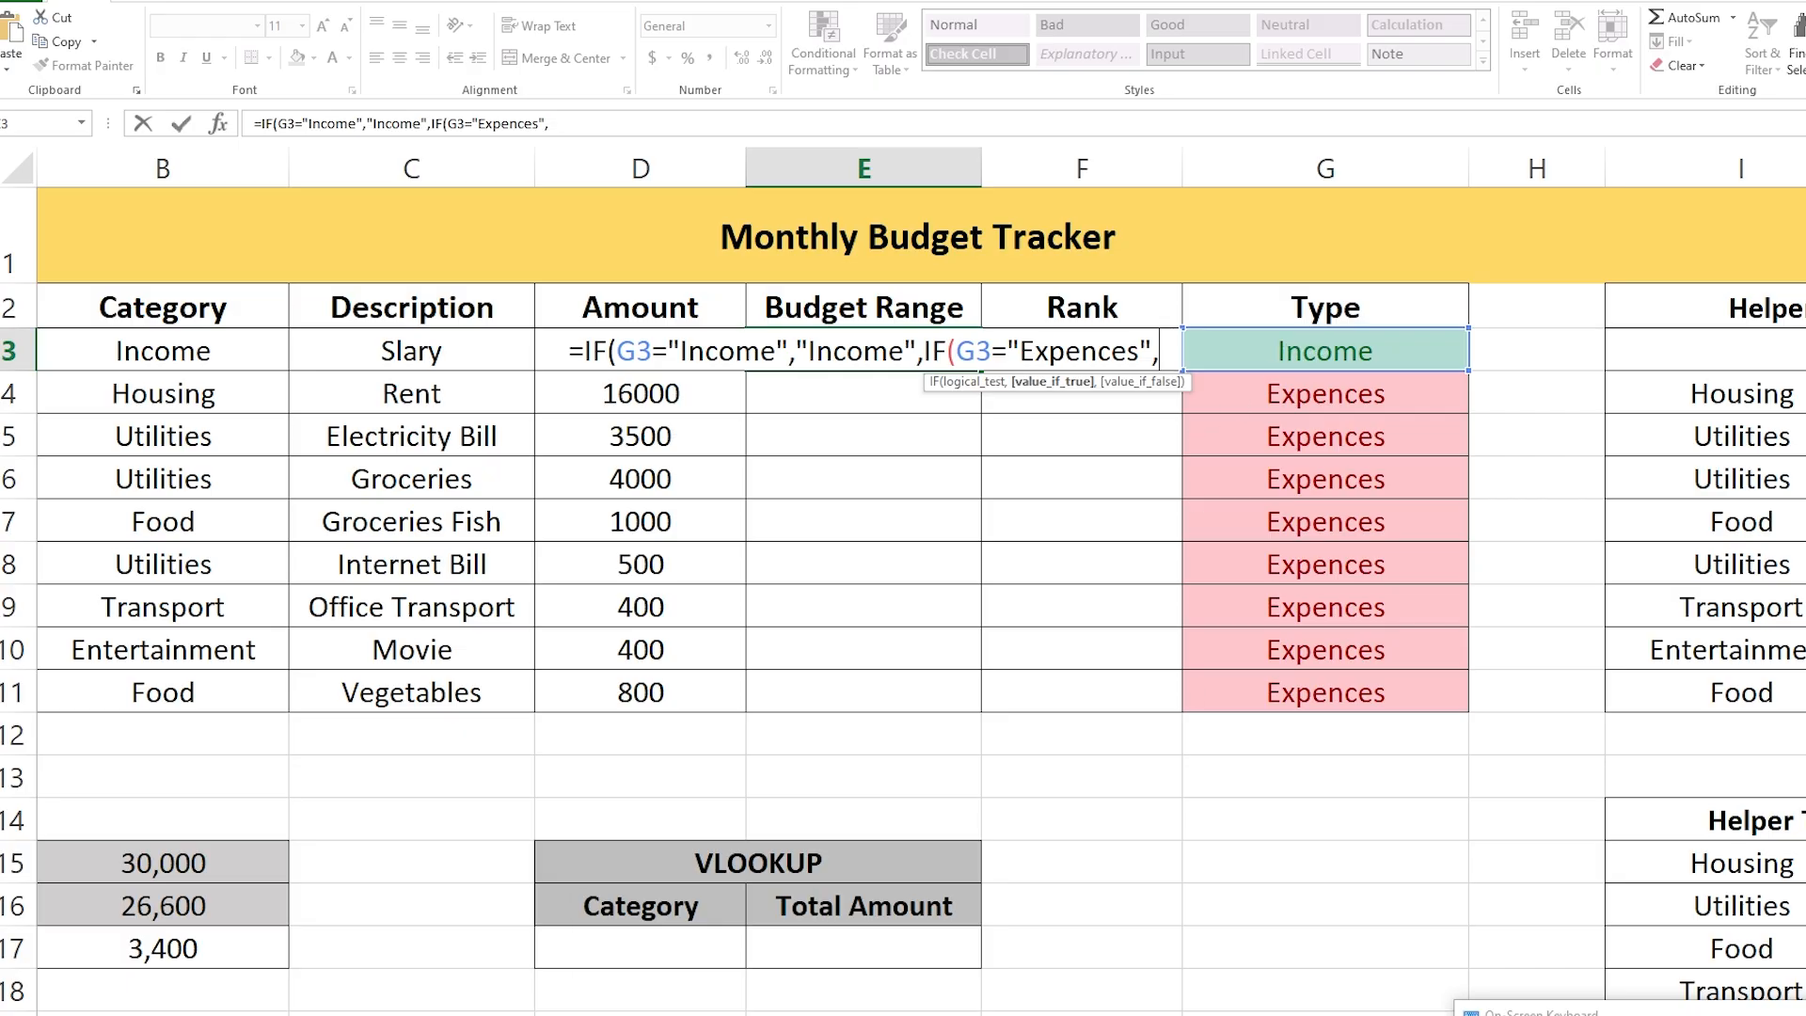
Switch to the assignment PDF and review the amount conditions for the two Expense rows in task 4's table.
{"action": "left_click", "coordinate": [1020, 898]}
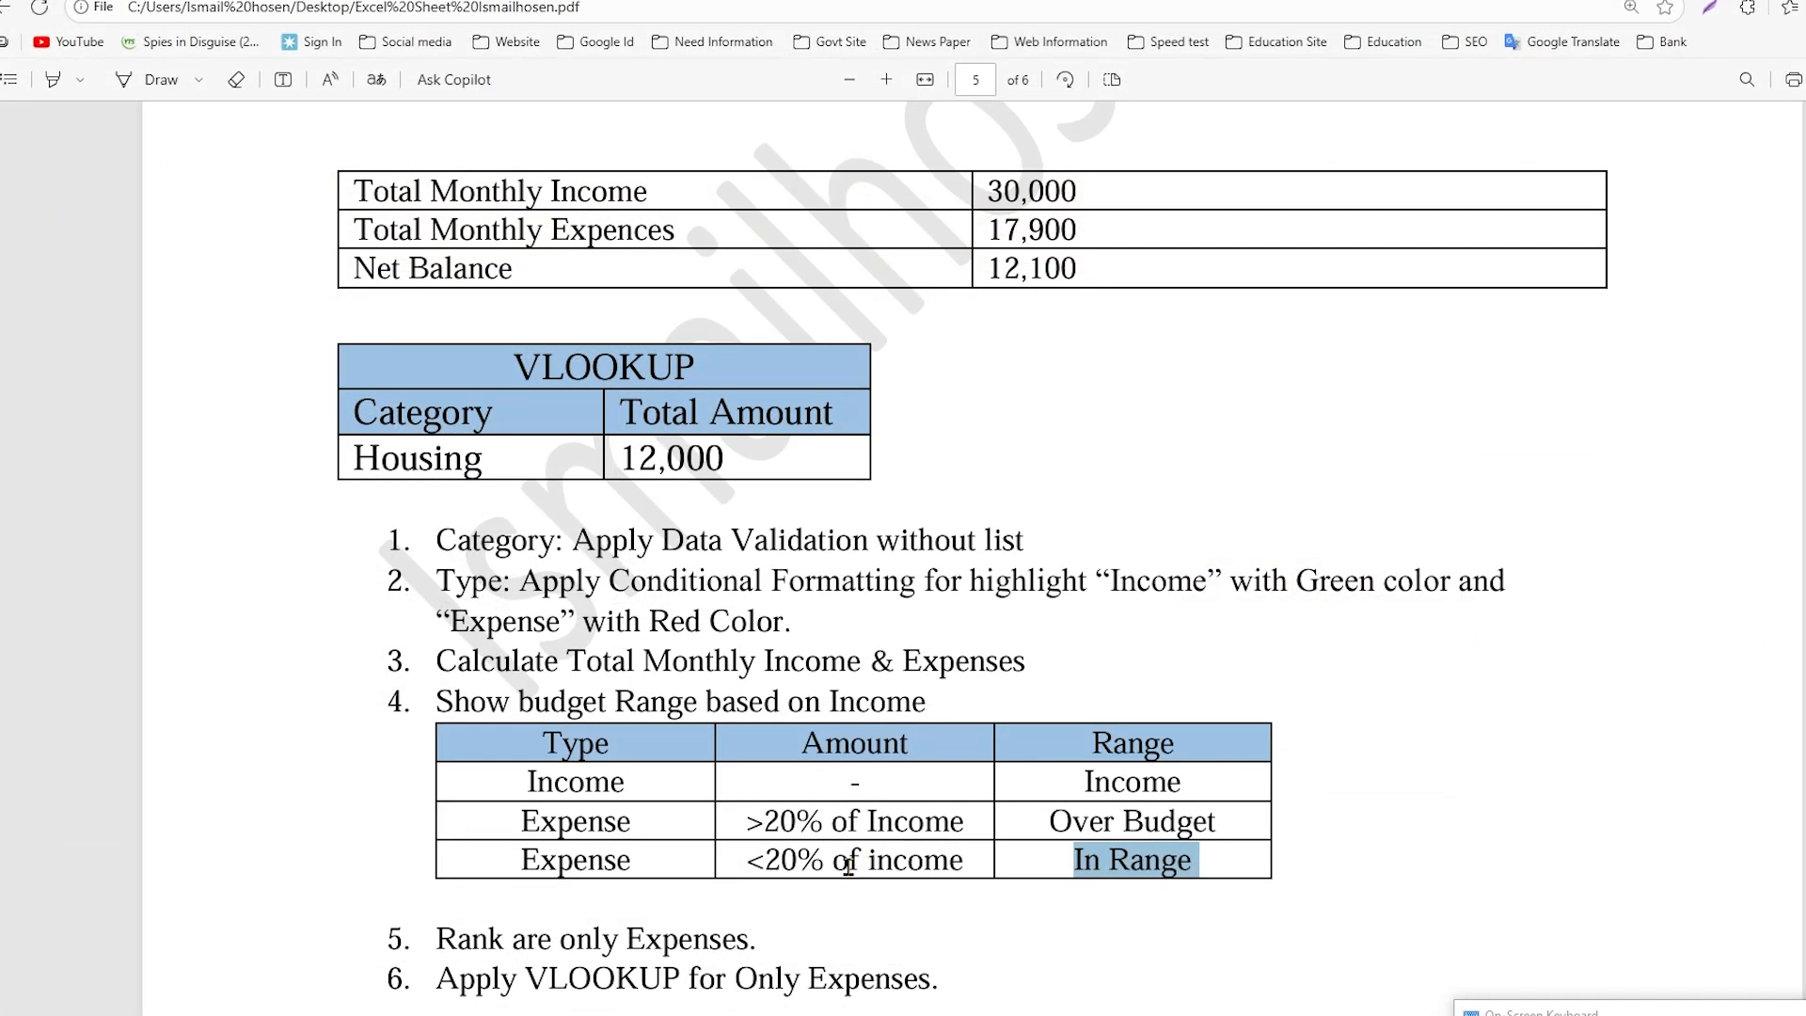
{"action": "left_click_drag", "start_coordinate": [743, 824], "coordinate": [983, 832]}
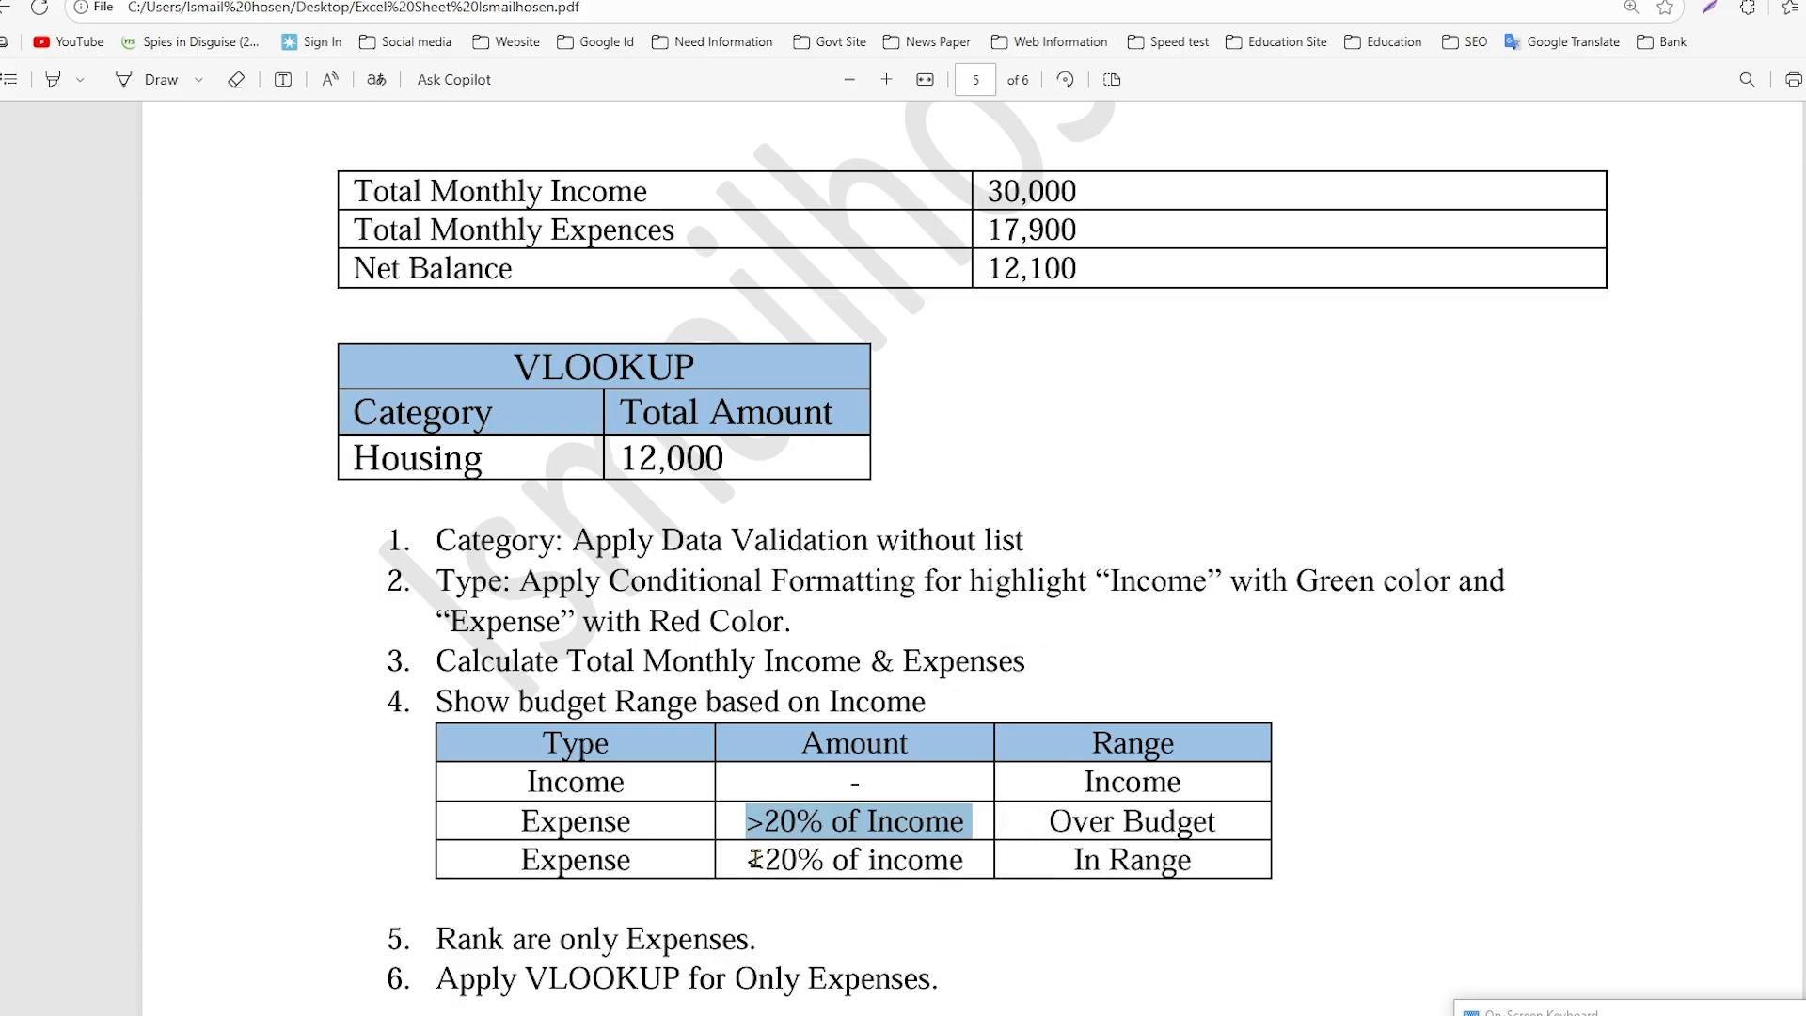
{"action": "left_click_drag", "start_coordinate": [752, 862], "coordinate": [969, 866]}
Switch back to the Excel workbook and nest a third IF in E3's formula with the test D3>20%*B15.
{"action": "key", "text": "alt+Tab"}
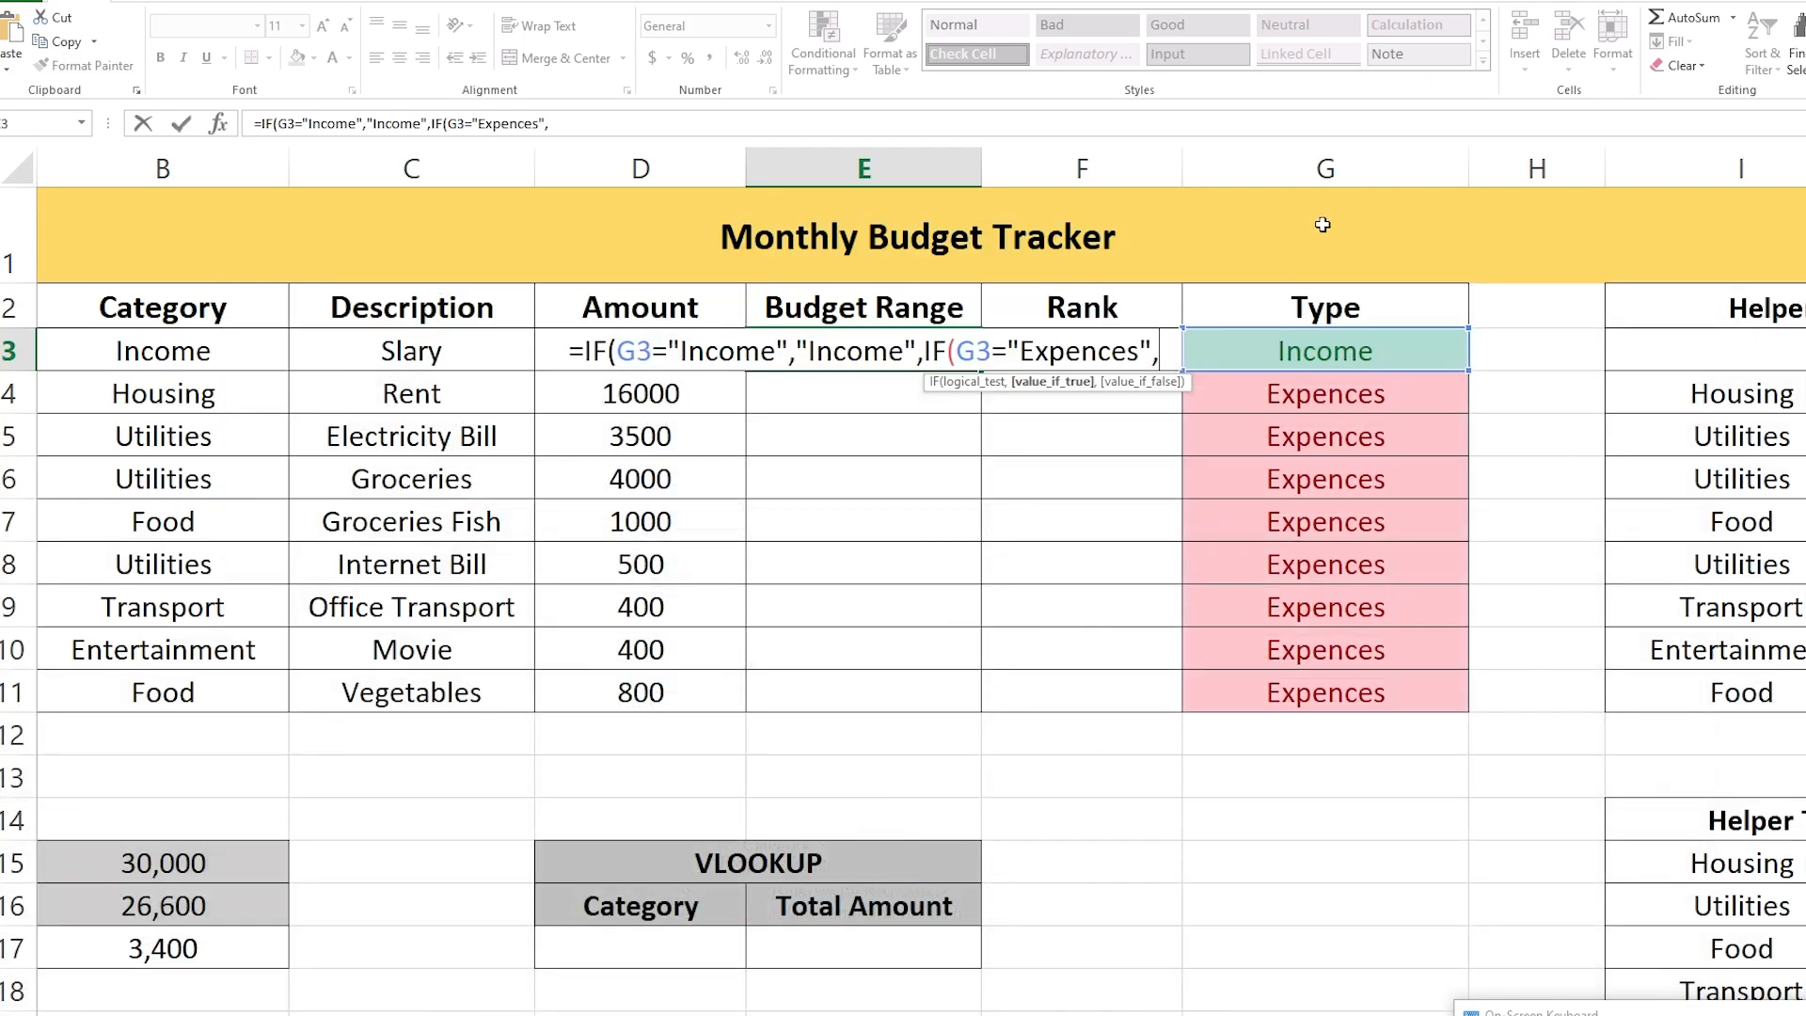
{"action": "type", "text": "IF("}
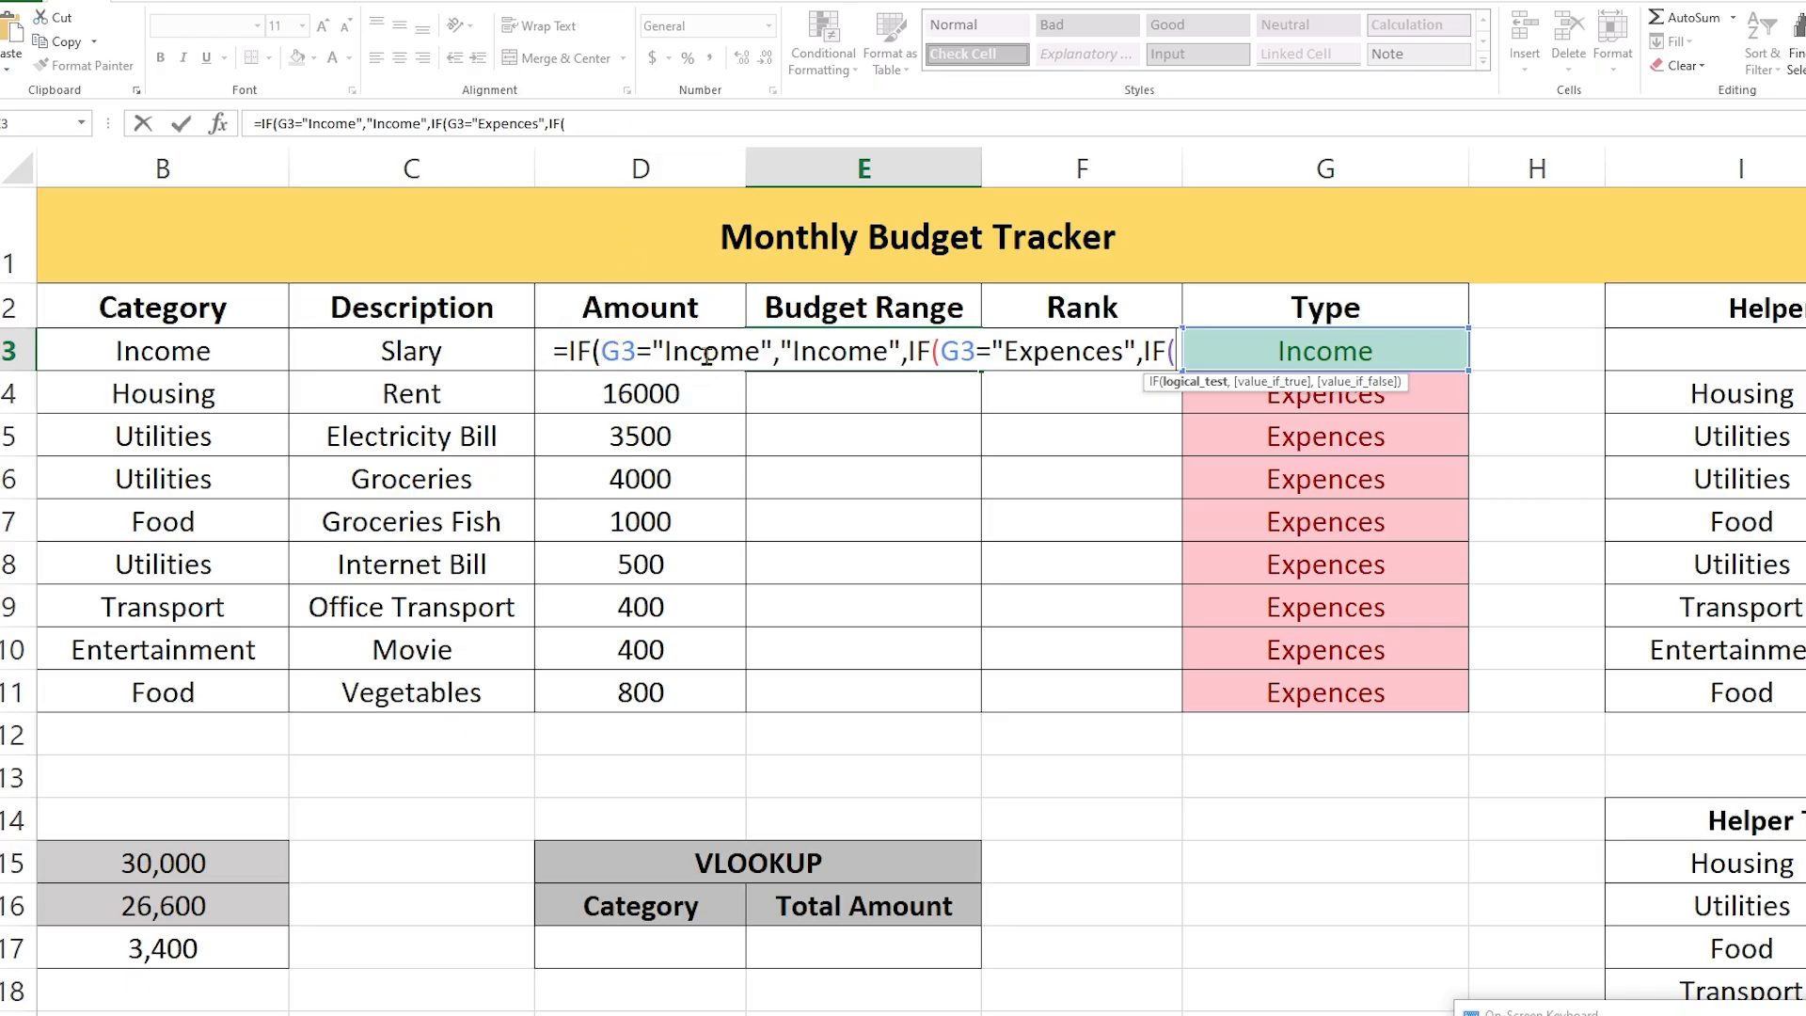
{"action": "type", "text": "d"}
{"action": "key", "text": "BackSpace"}
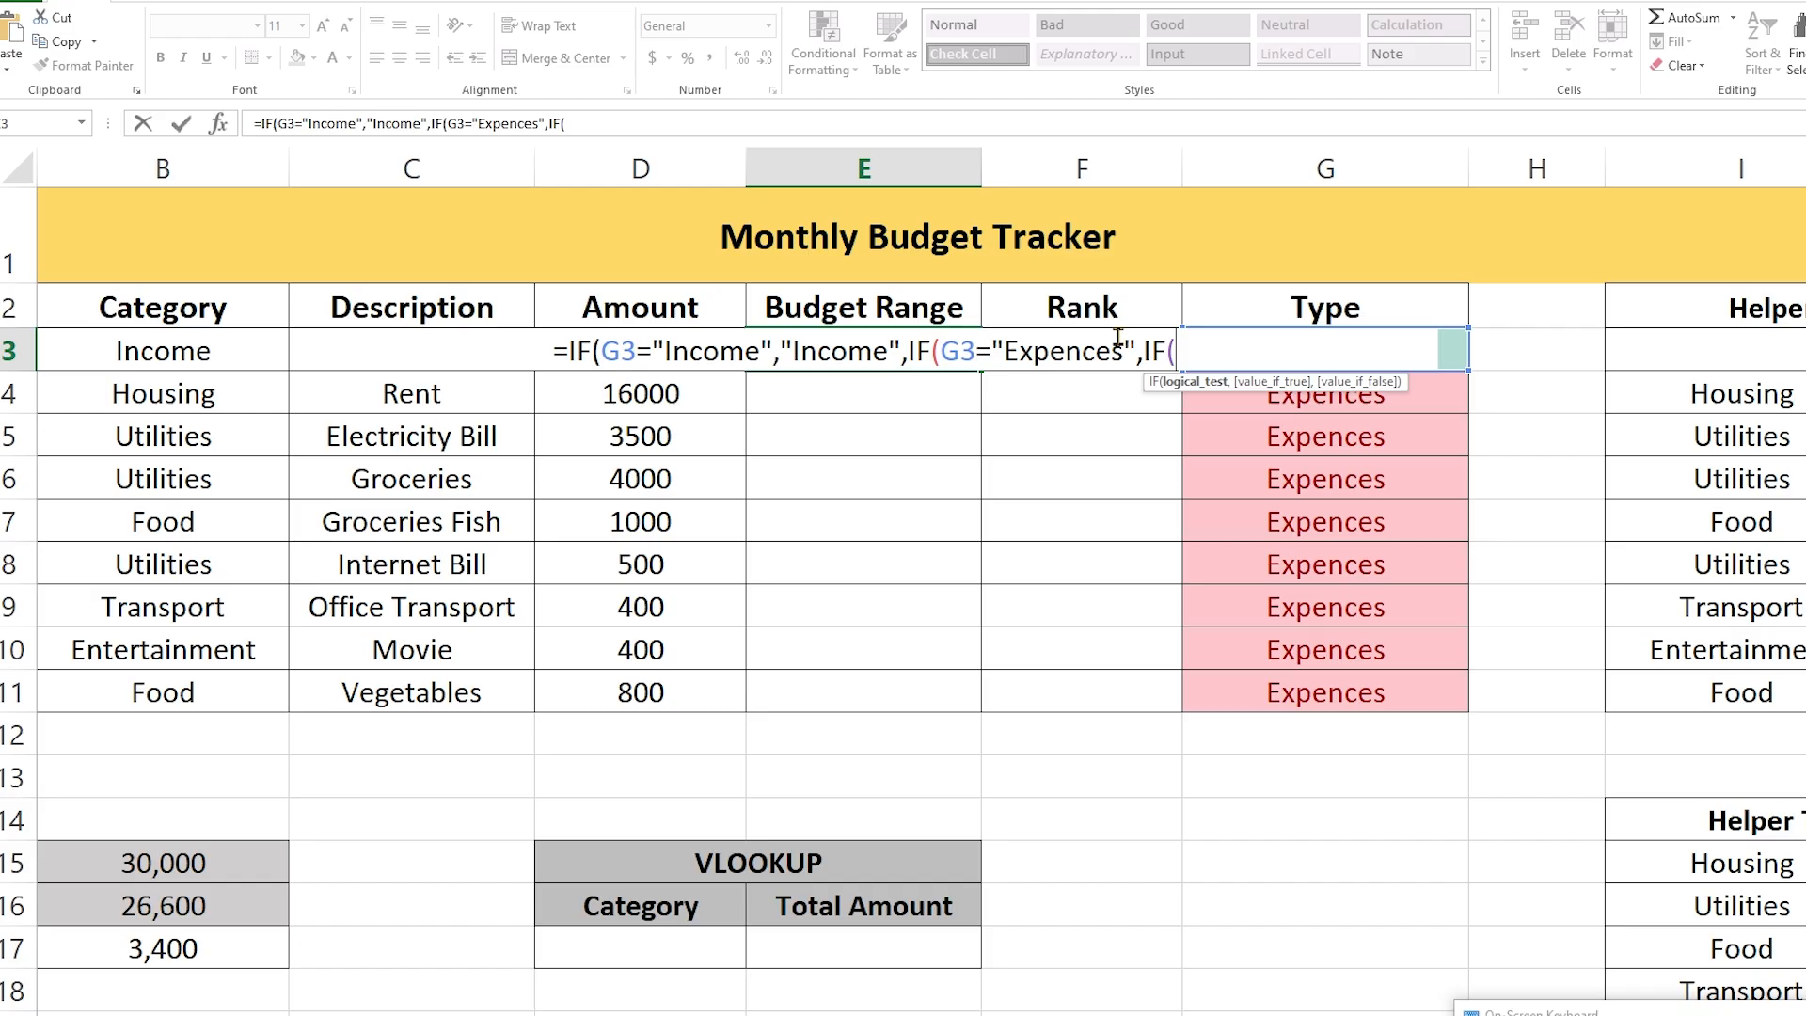
{"action": "type", "text": "D3"}
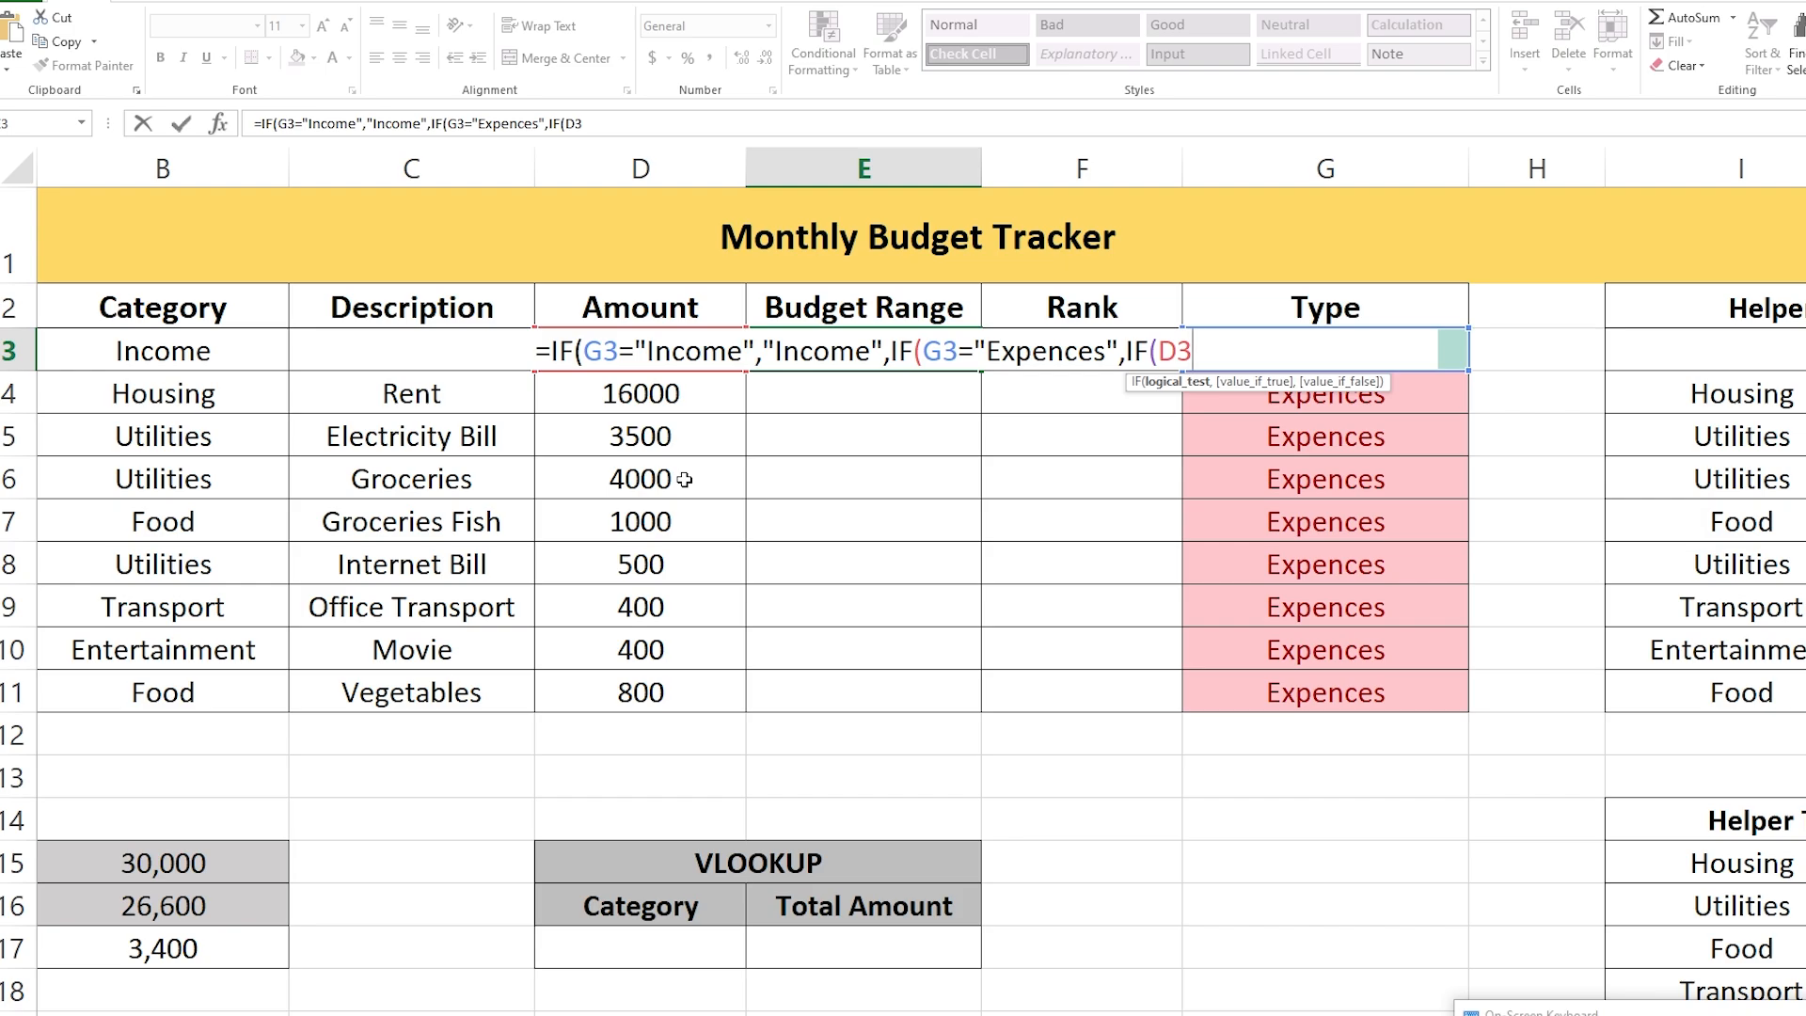
{"action": "type", "text": ">20"}
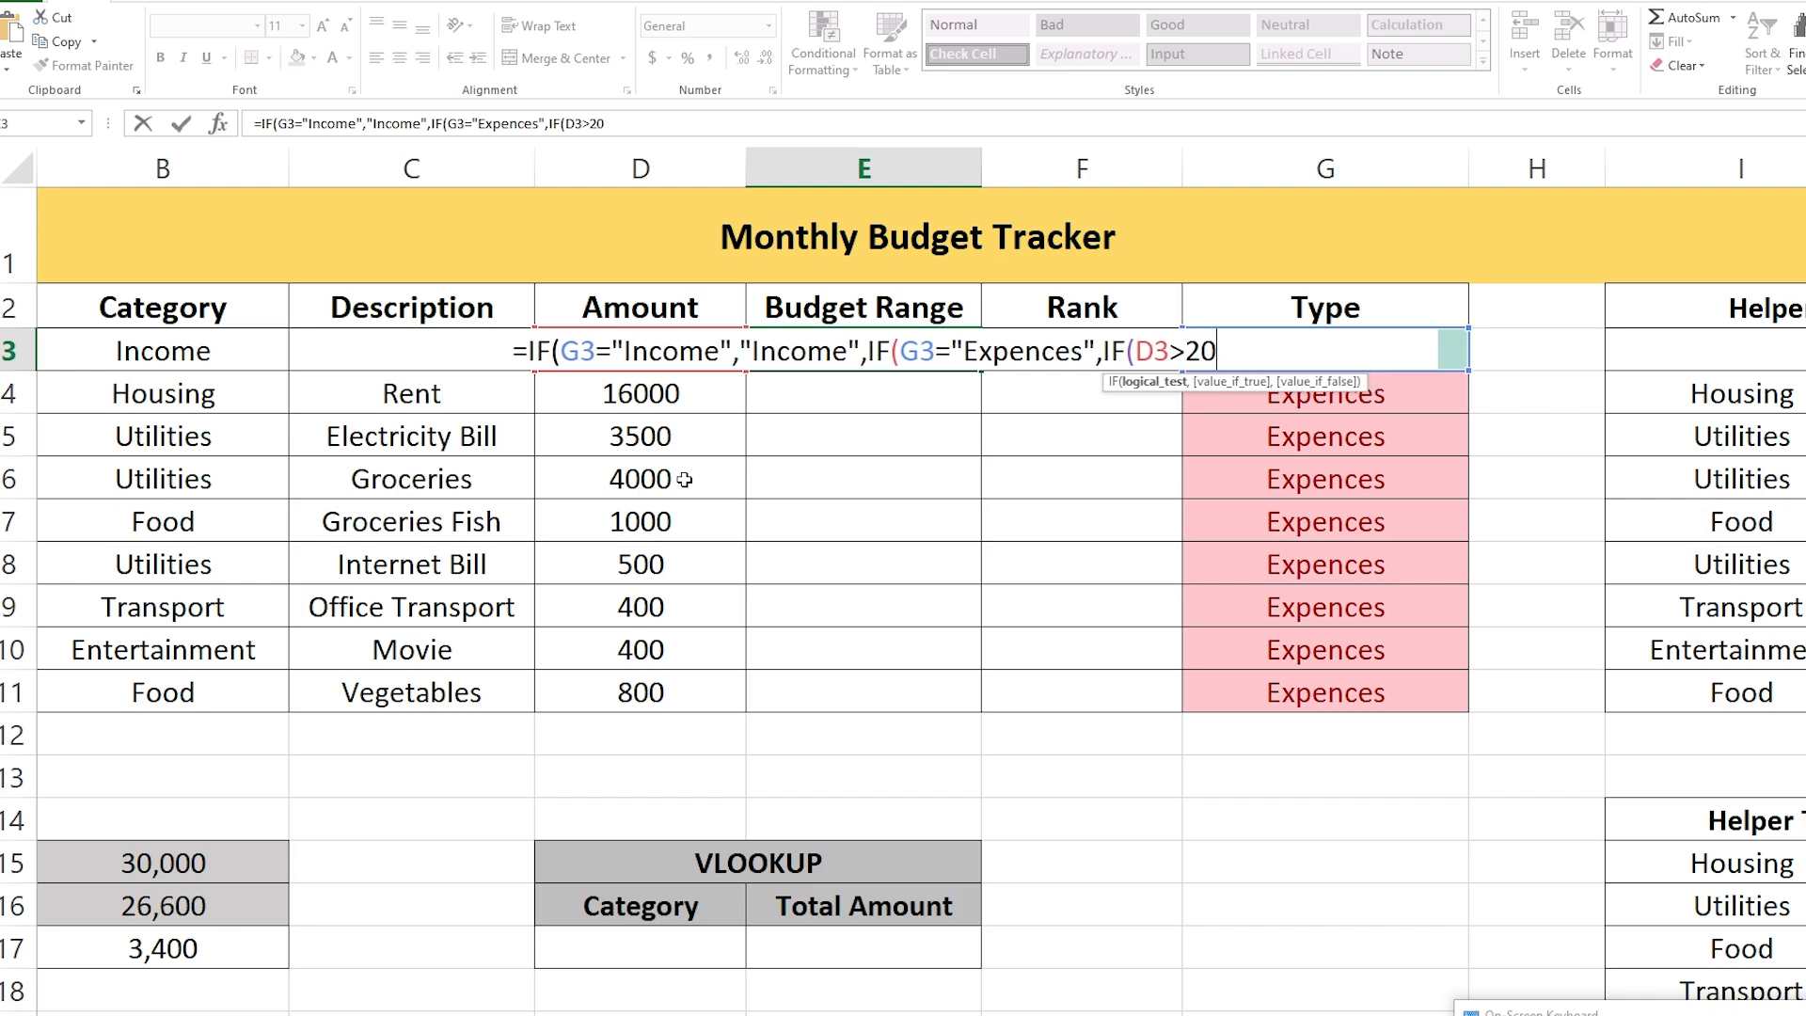
{"action": "type", "text": "%"}
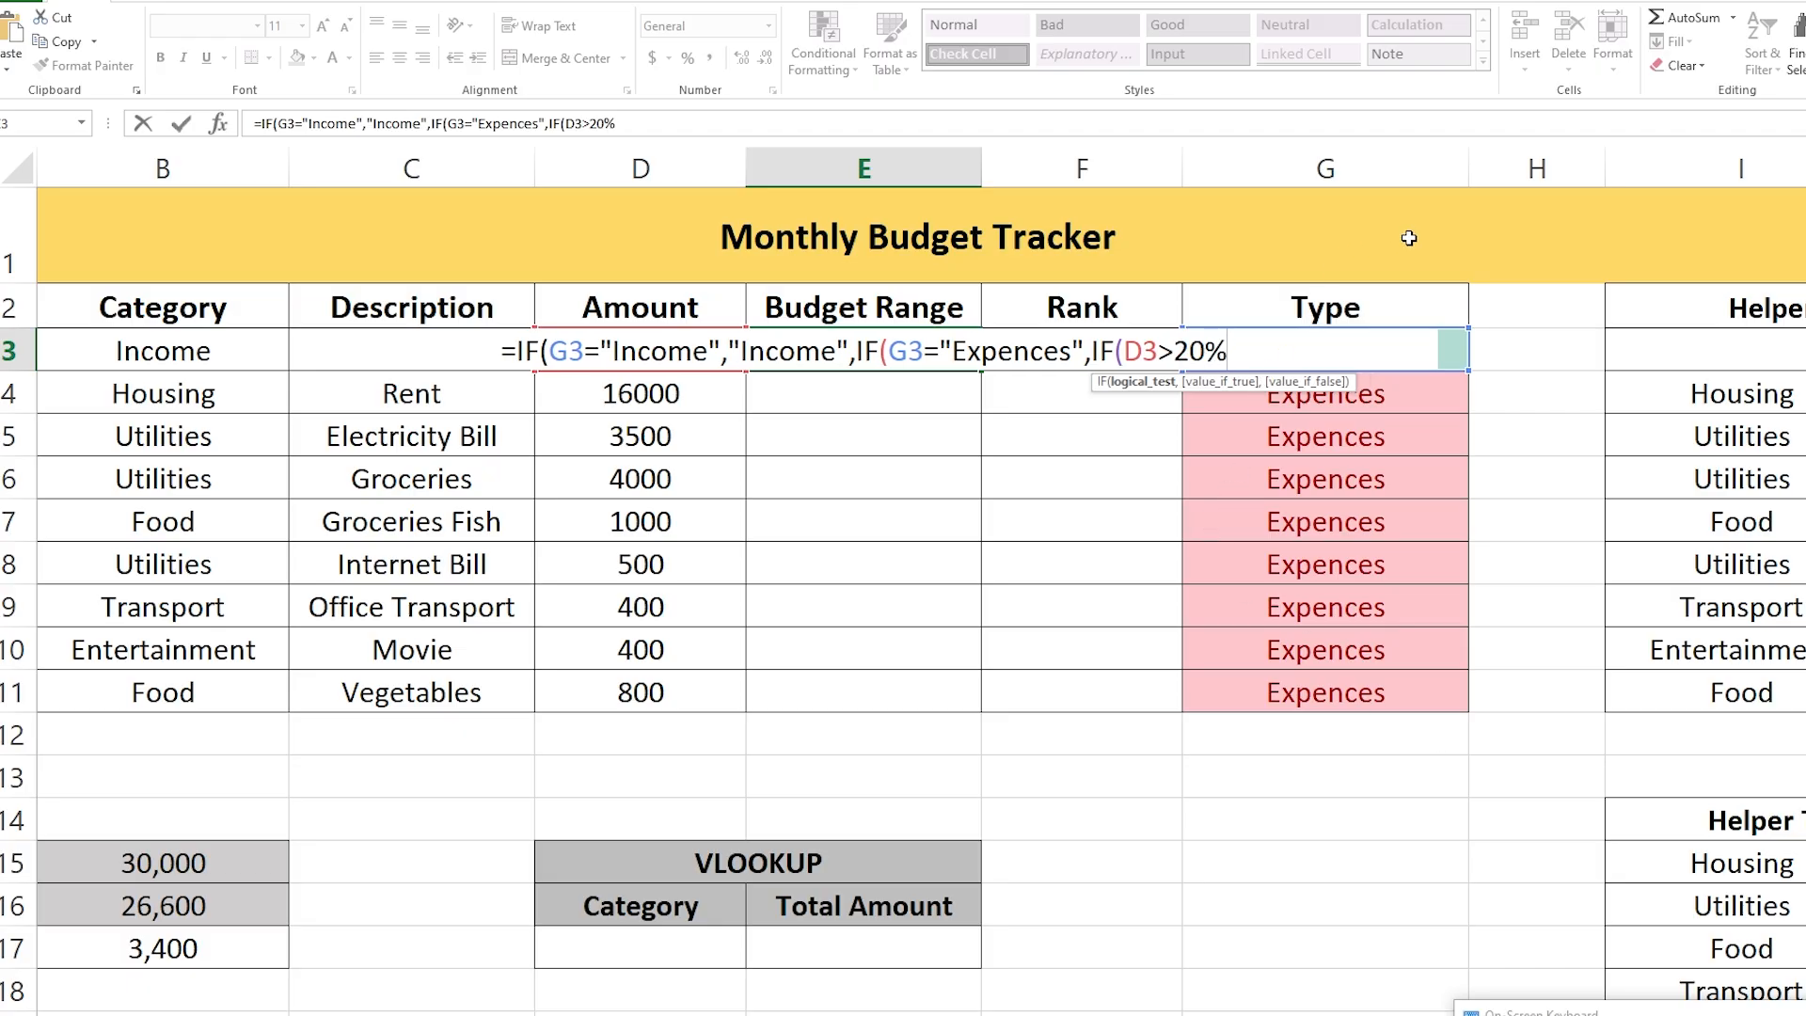
{"action": "type", "text": "*"}
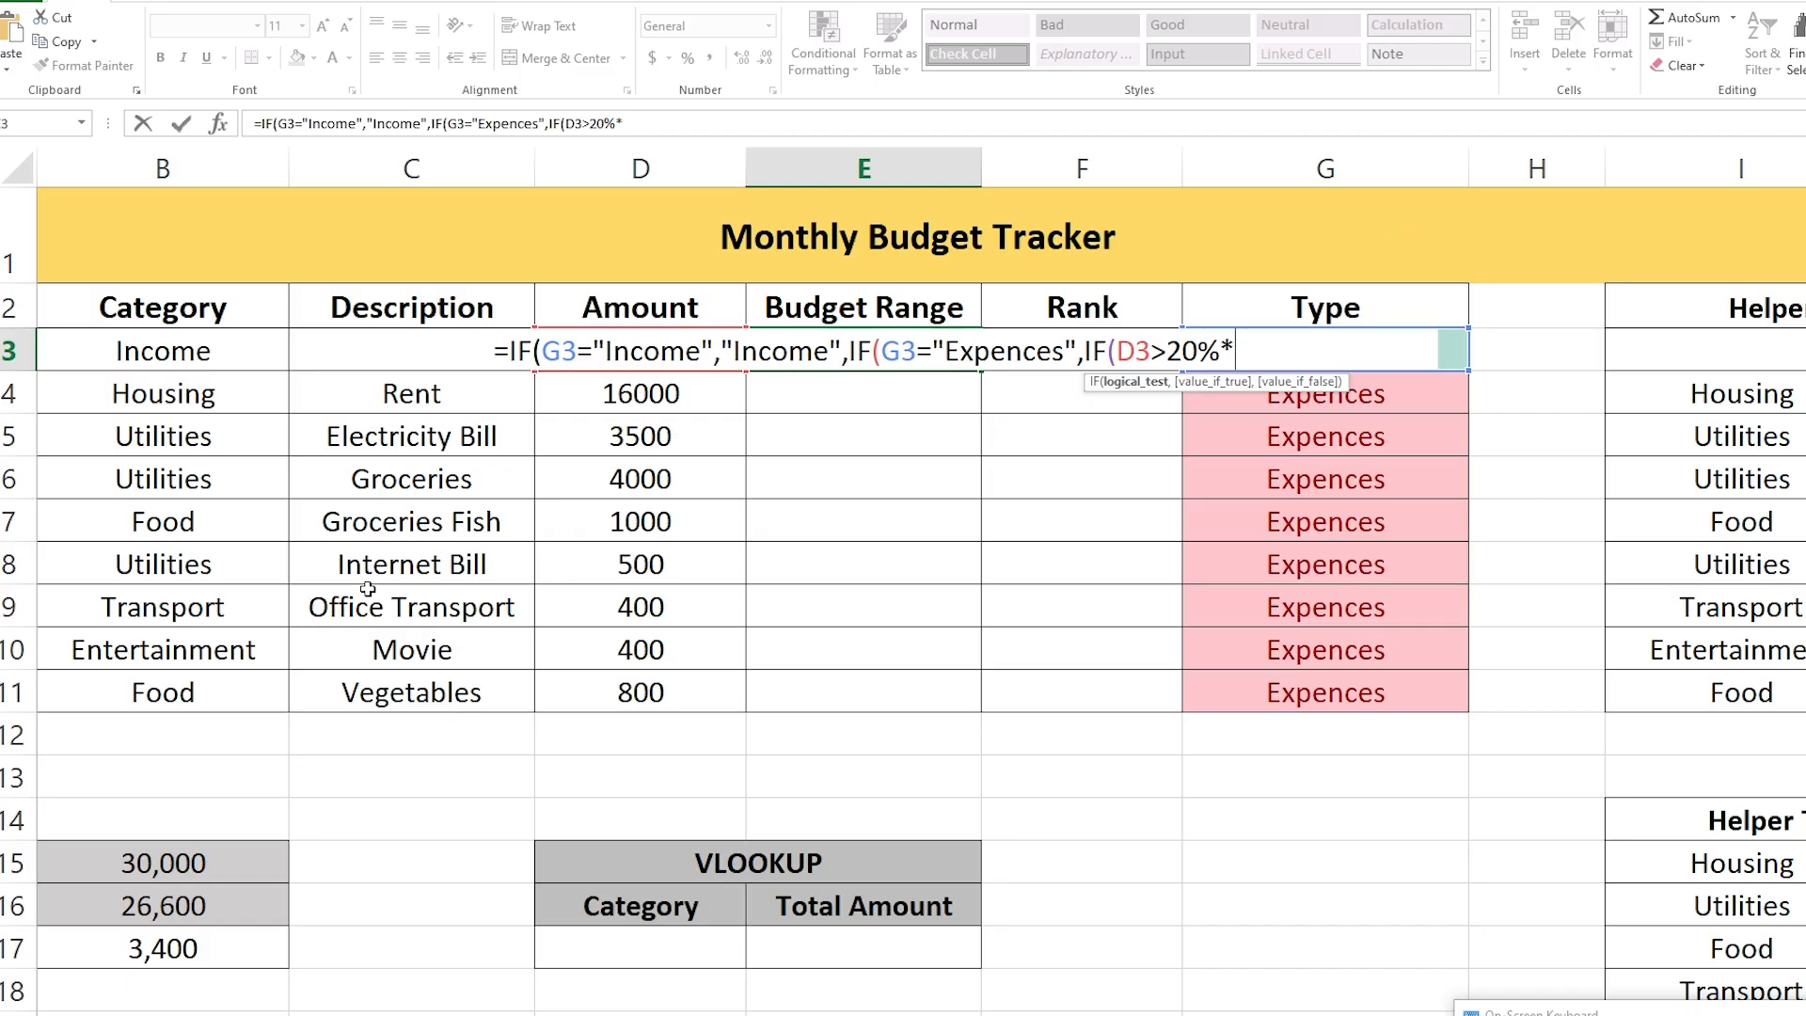
{"action": "left_click", "coordinate": [123, 864]}
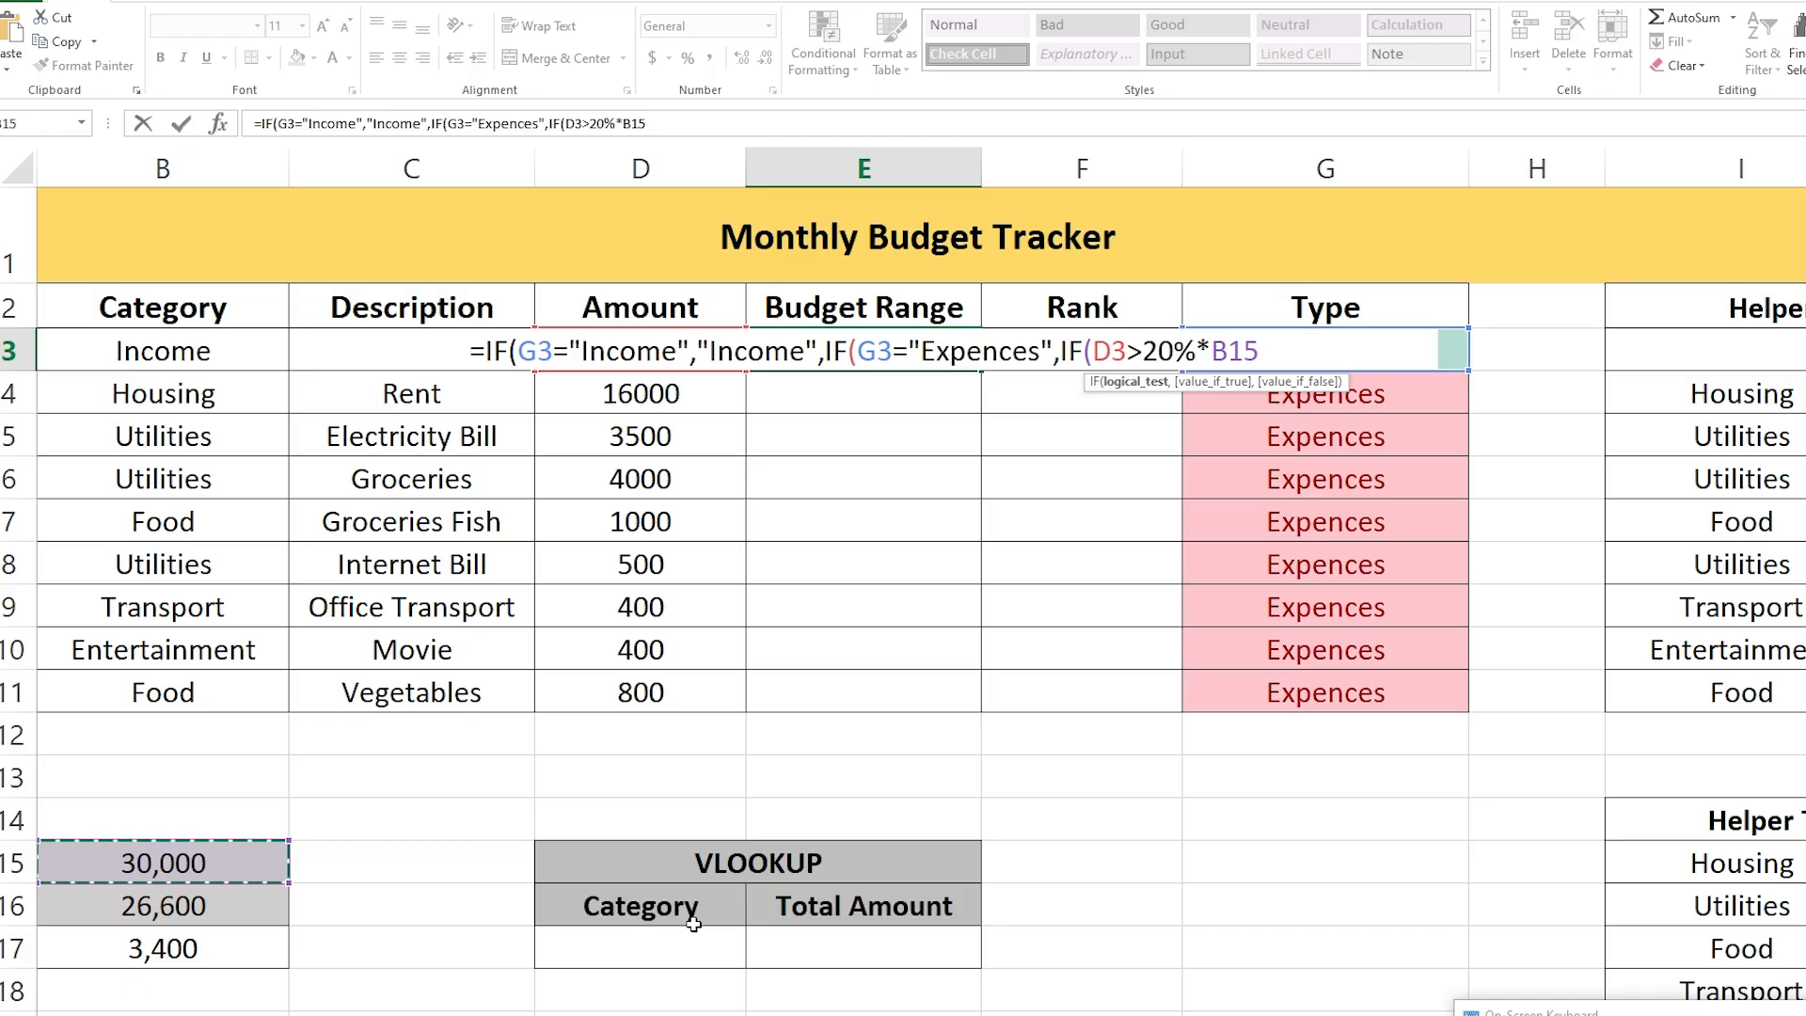
Set "Over Budget" as the true result of the innermost IF in E3's formula.
{"action": "left_click_drag", "start_coordinate": [1335, 1013], "coordinate": [1296, 1013]}
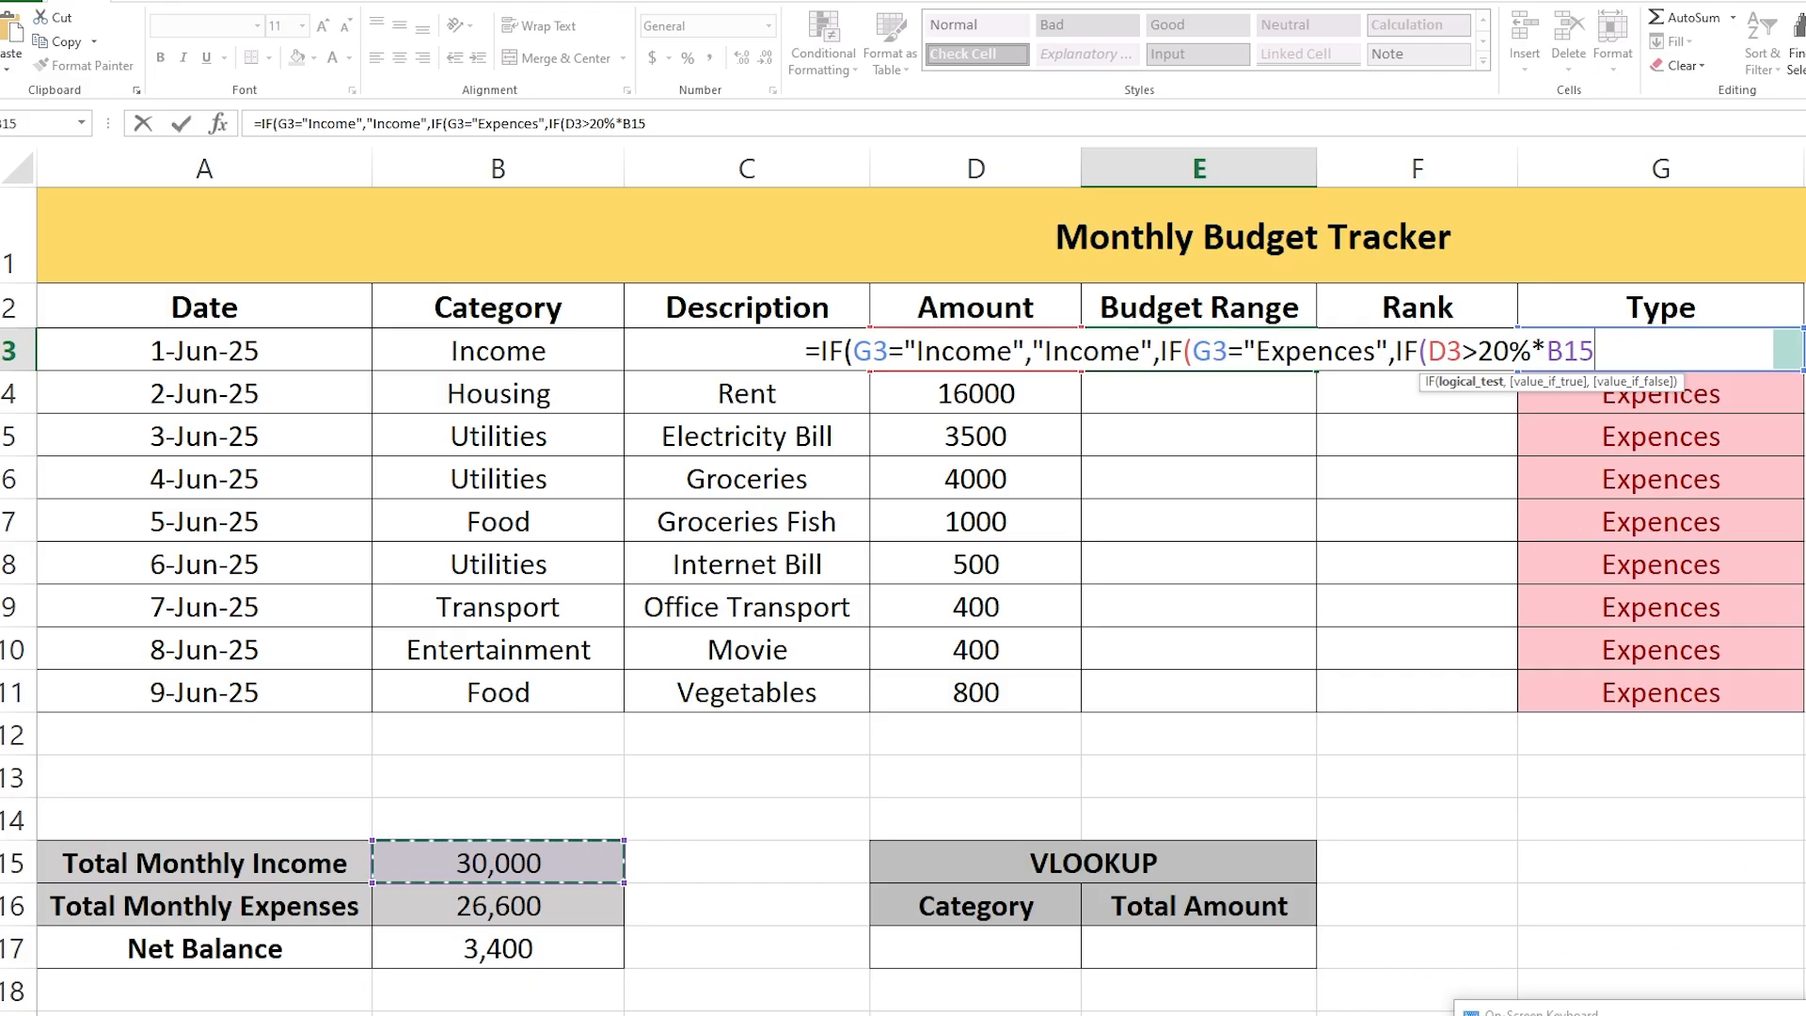
{"action": "scroll", "coordinate": [793, 351], "scroll_direction": "right", "scroll_amount": 3}
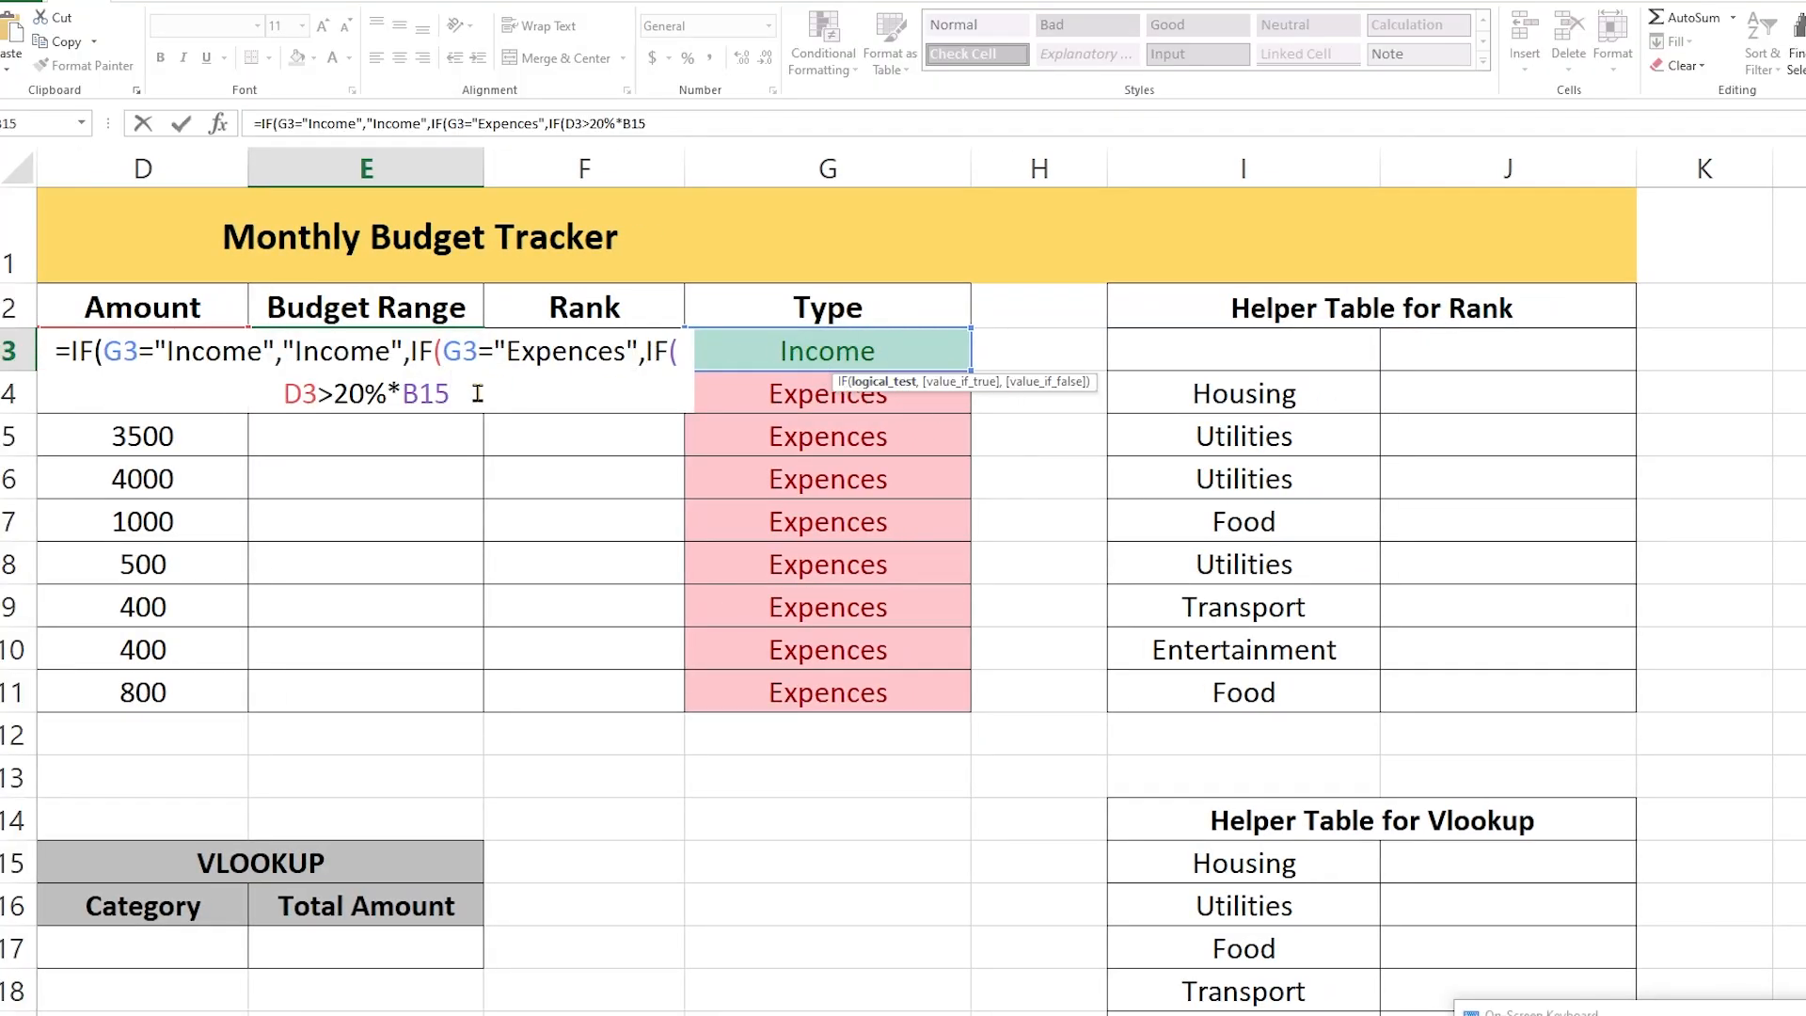
{"action": "scroll", "coordinate": [1432, 958], "scroll_direction": "left", "scroll_amount": 3}
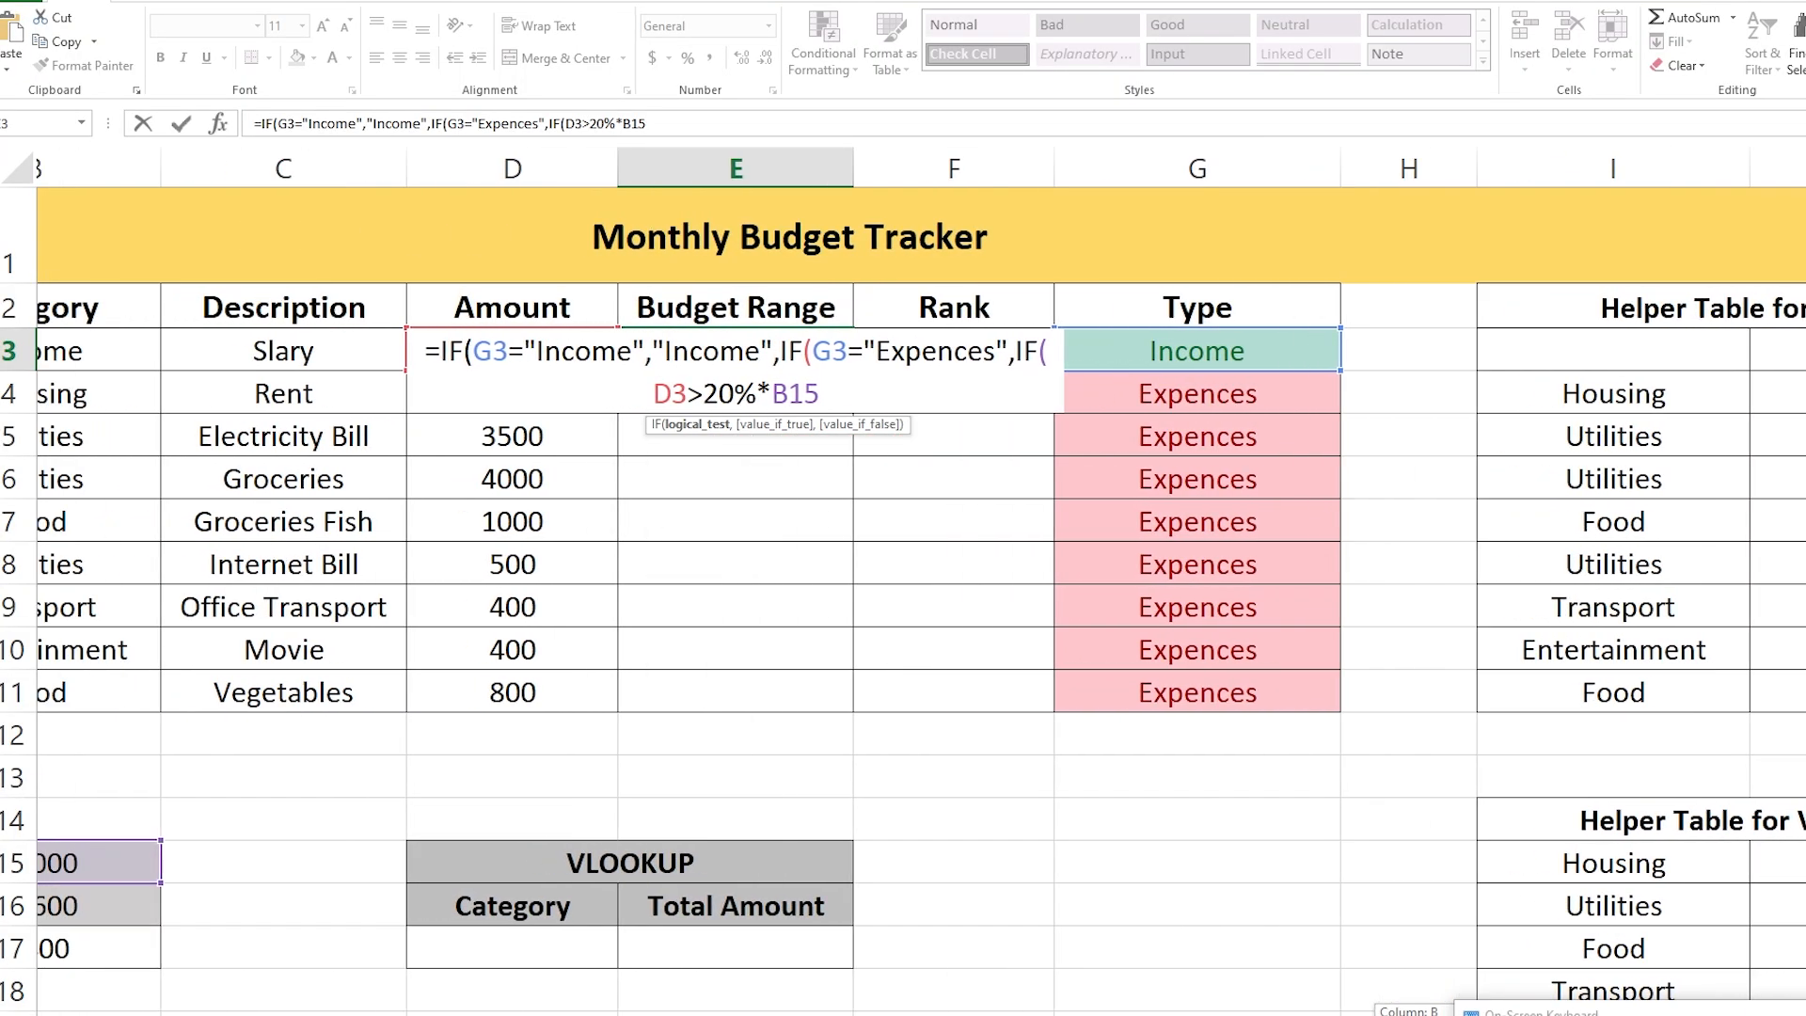
{"action": "scroll", "coordinate": [1336, 355], "scroll_direction": "left", "scroll_amount": 2}
{"action": "type", "text": ",\""}
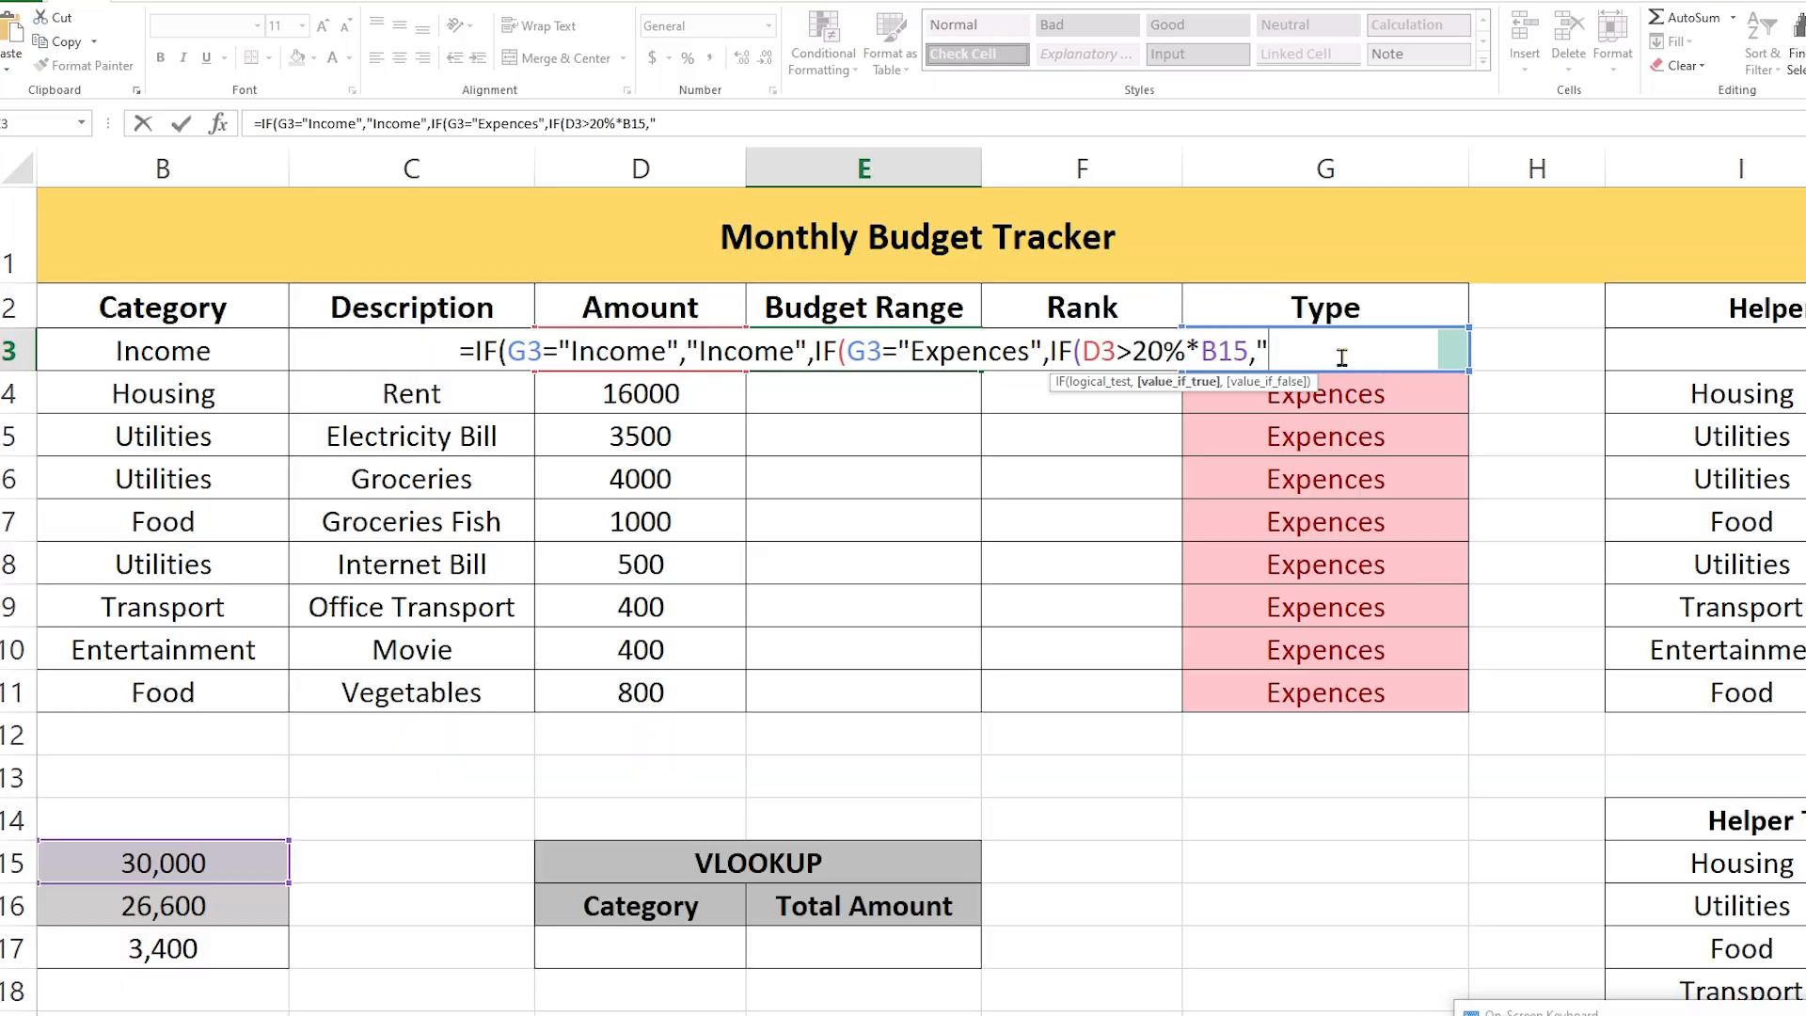
{"action": "type", "text": "Over"}
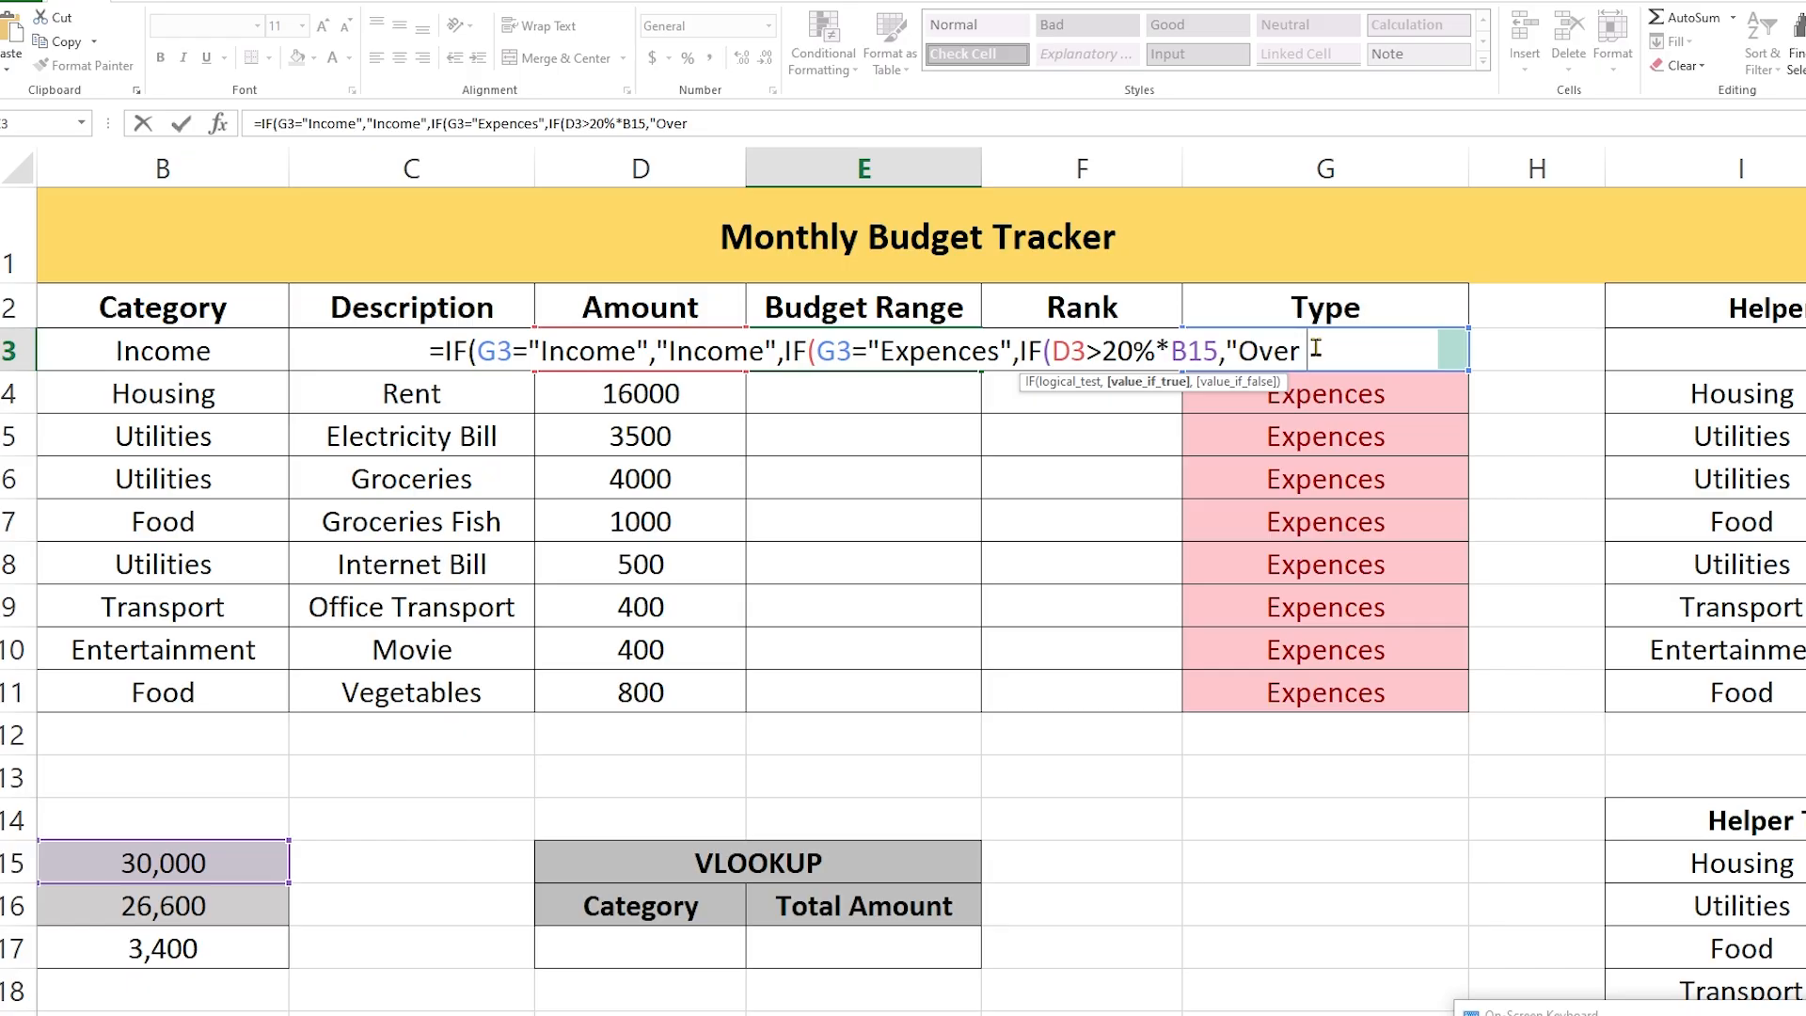
{"action": "type", "text": "Budg"}
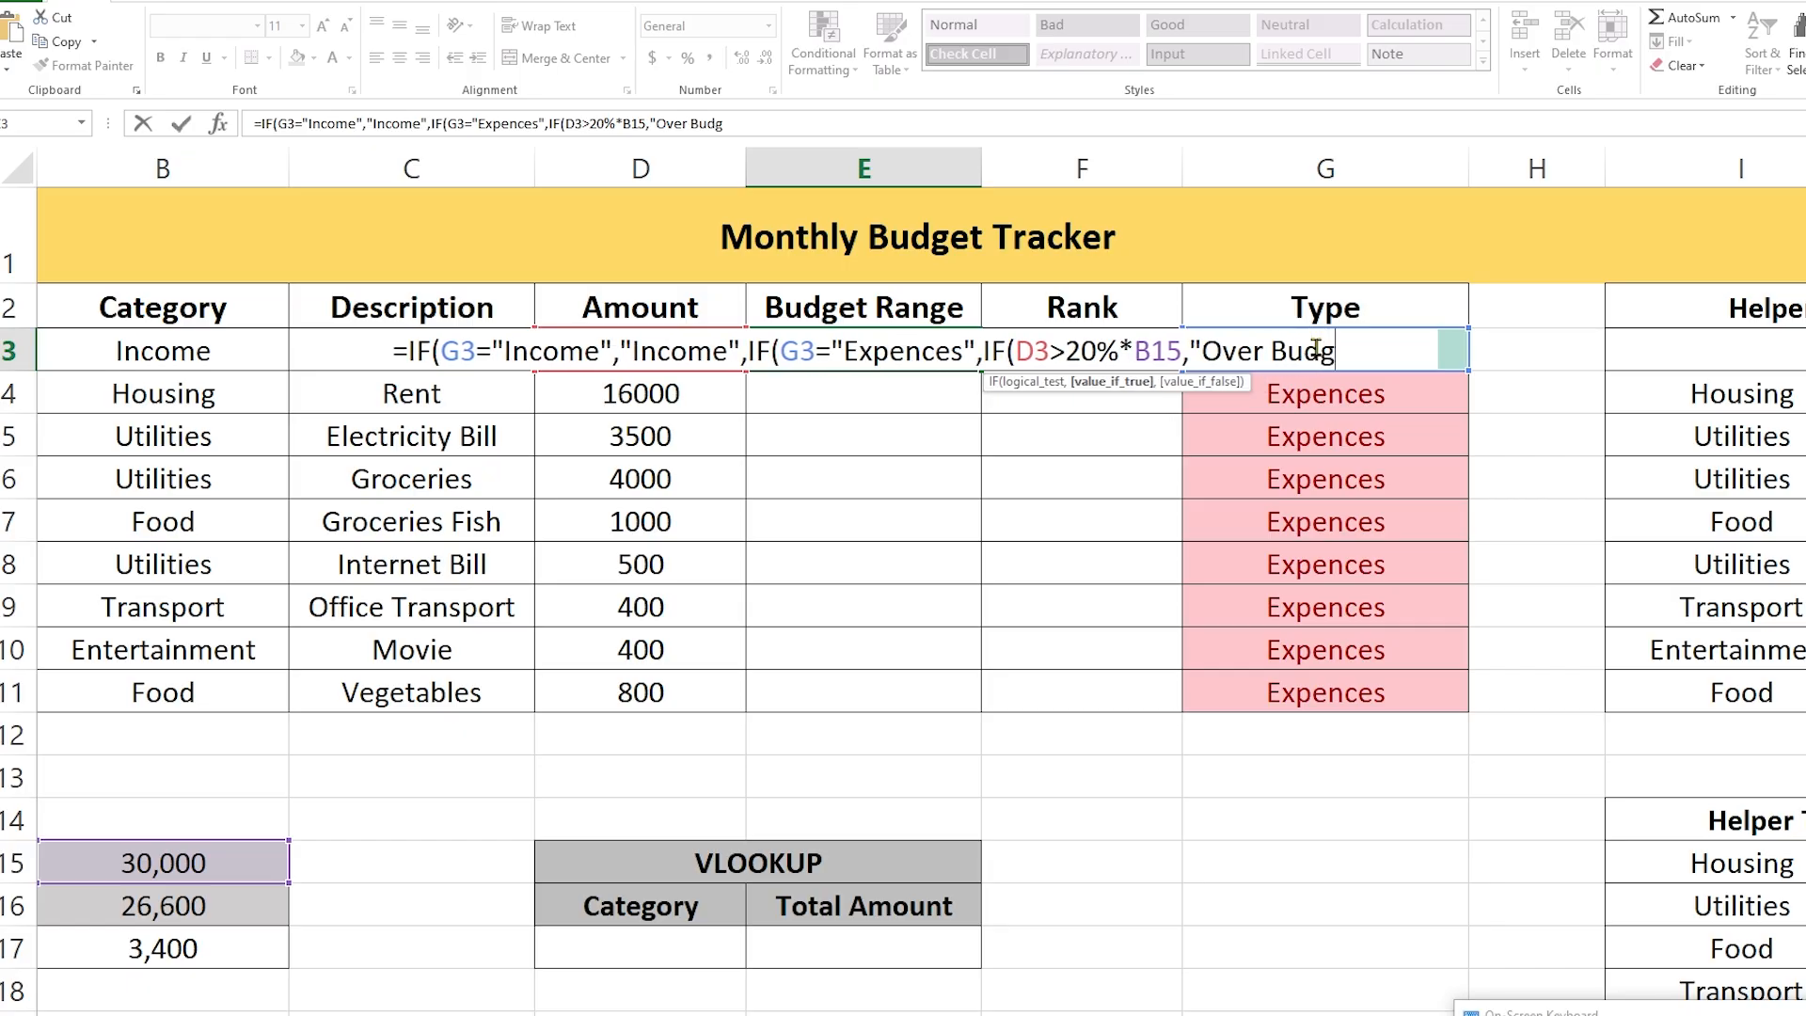
{"action": "type", "text": "et\""}
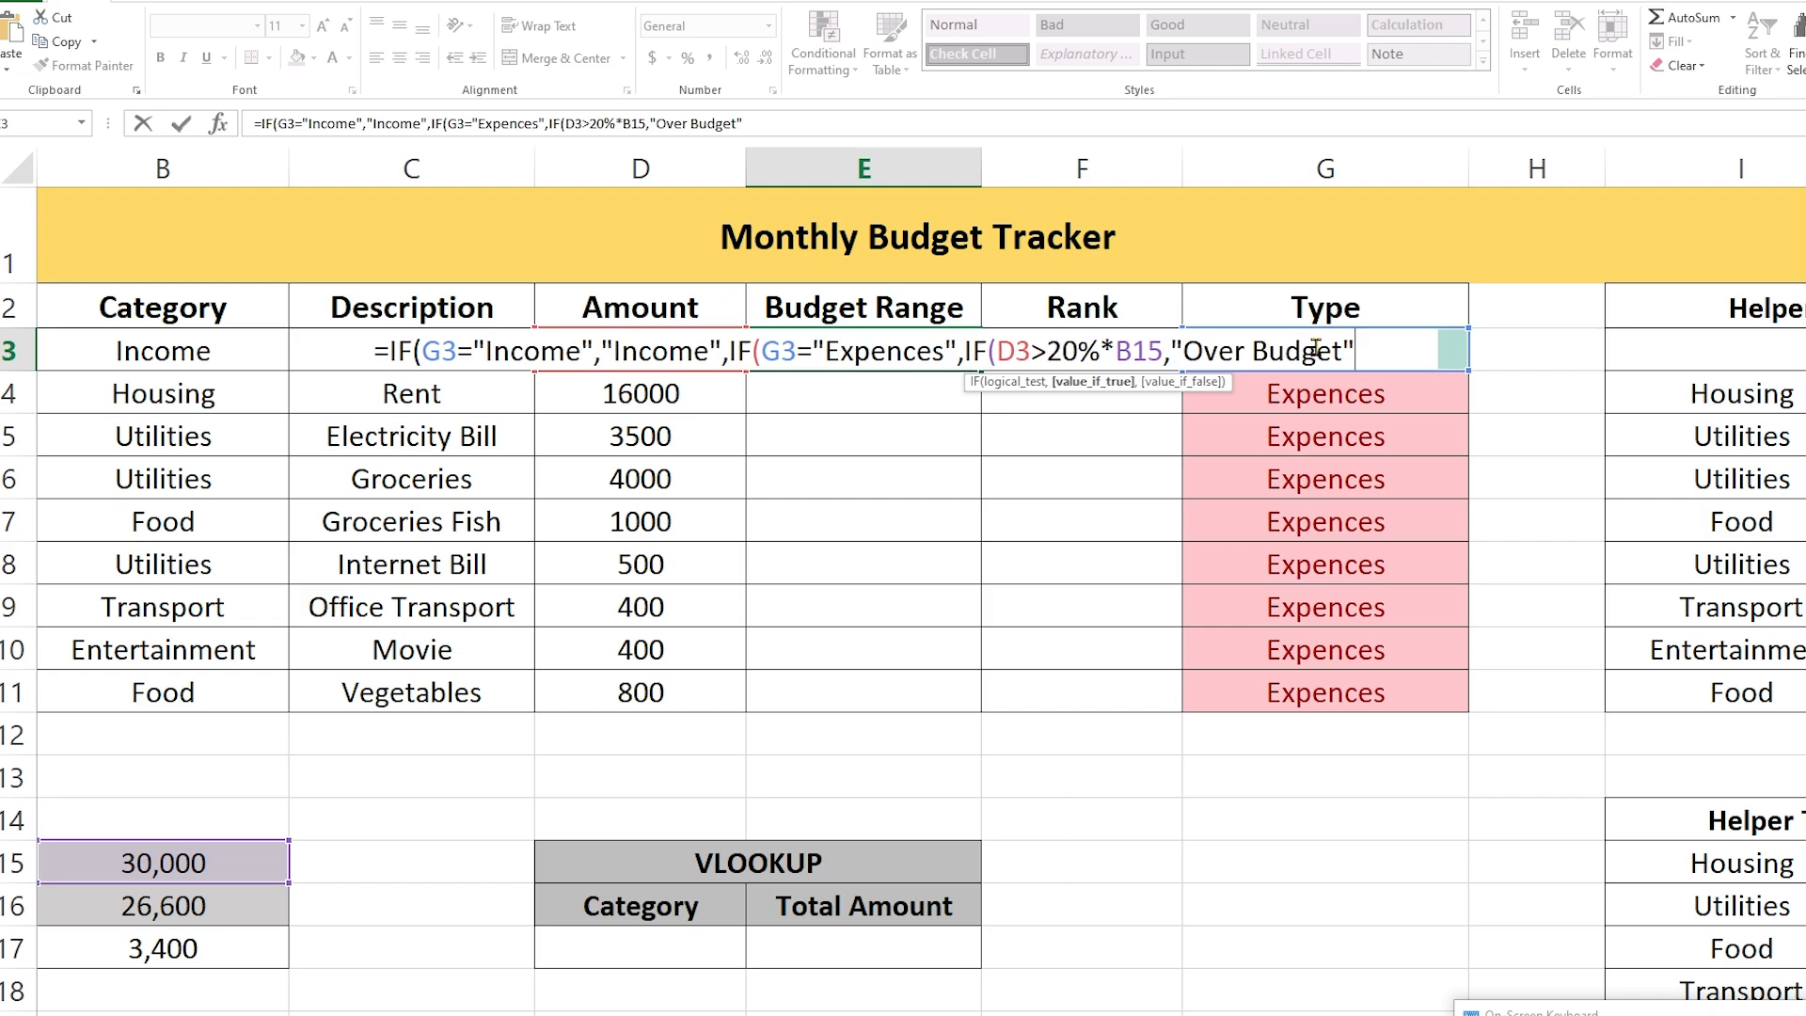
{"action": "type", "text": ","}
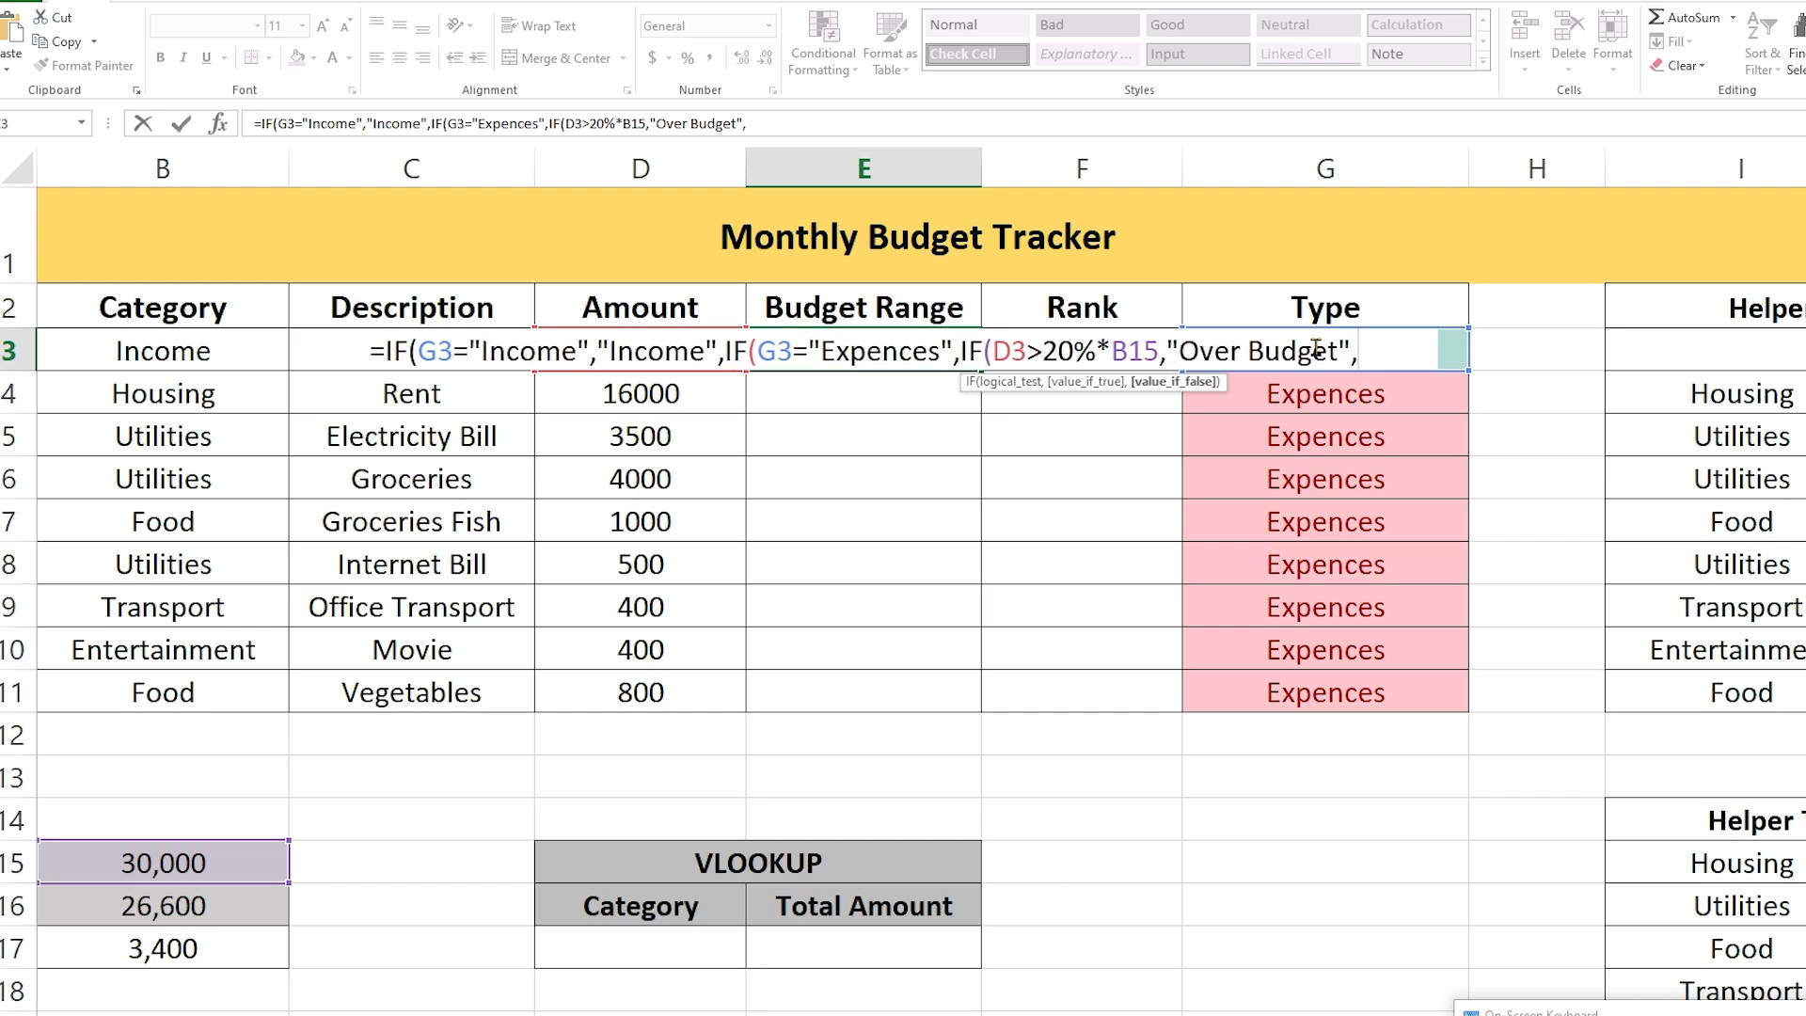
Set "In Range" as the false result of the innermost IF in E3's formula and close that IF.
{"action": "type", "text": "\""}
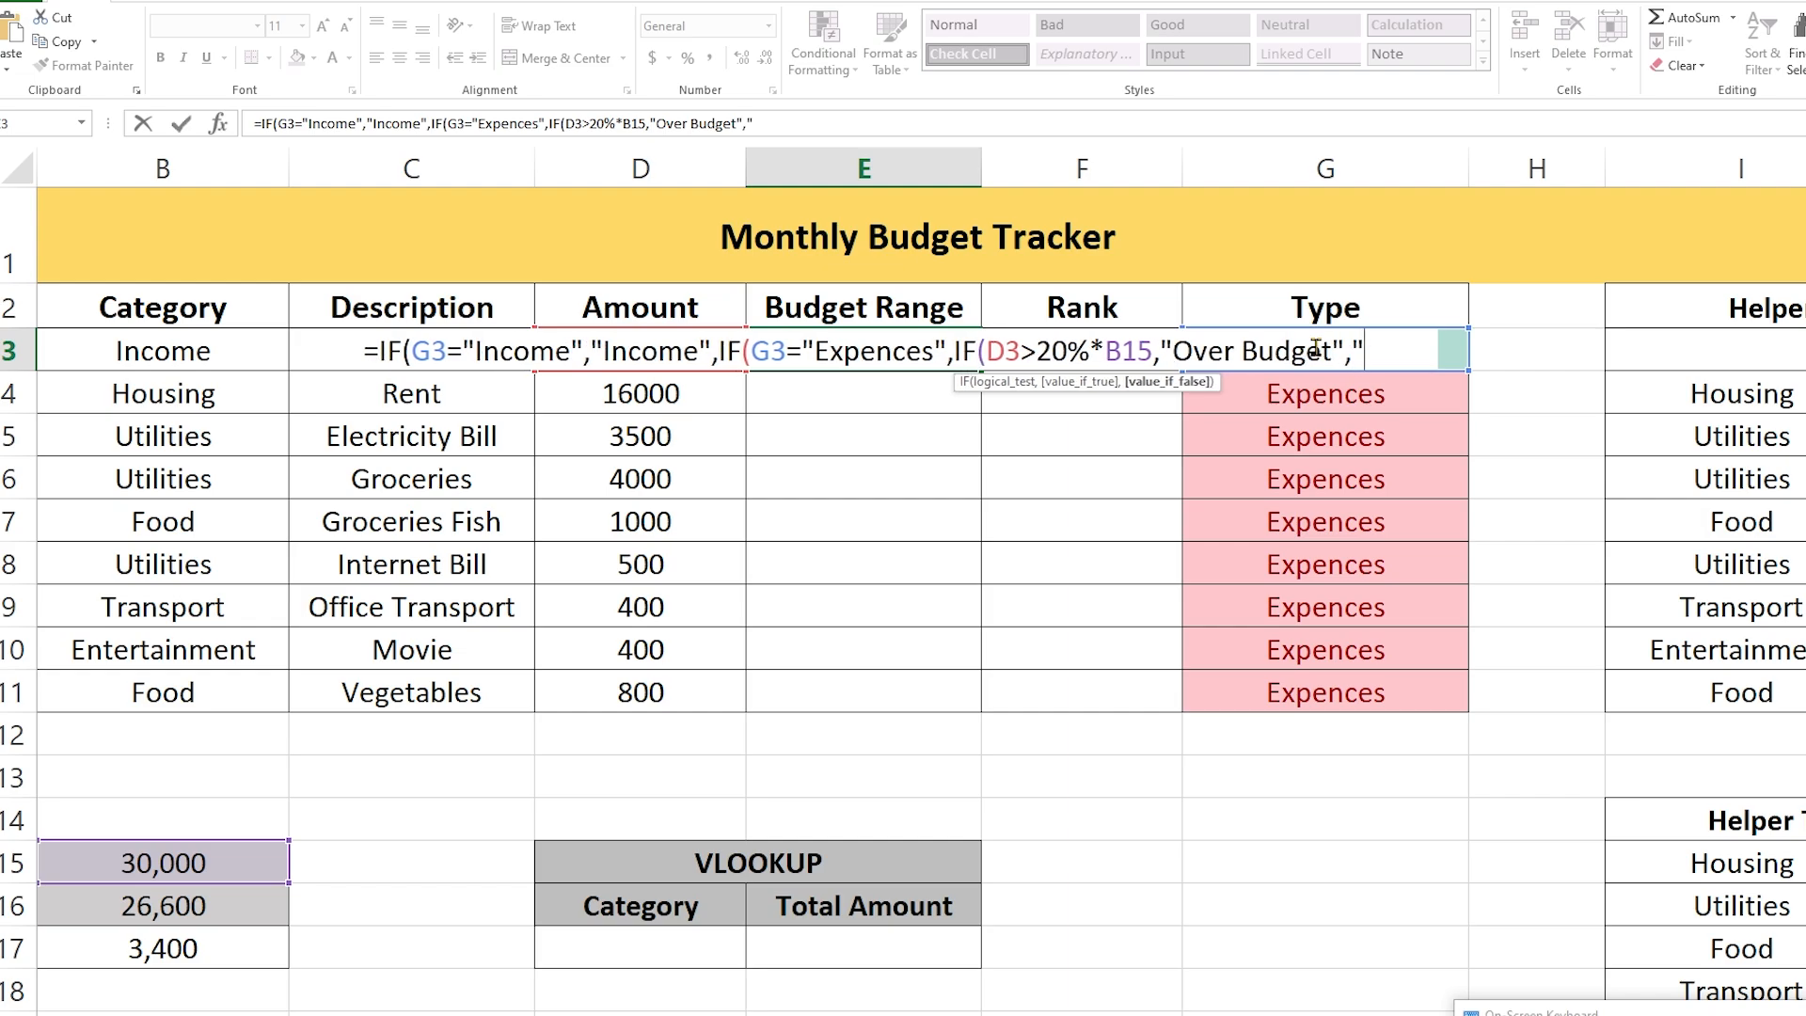
{"action": "type", "text": "I"}
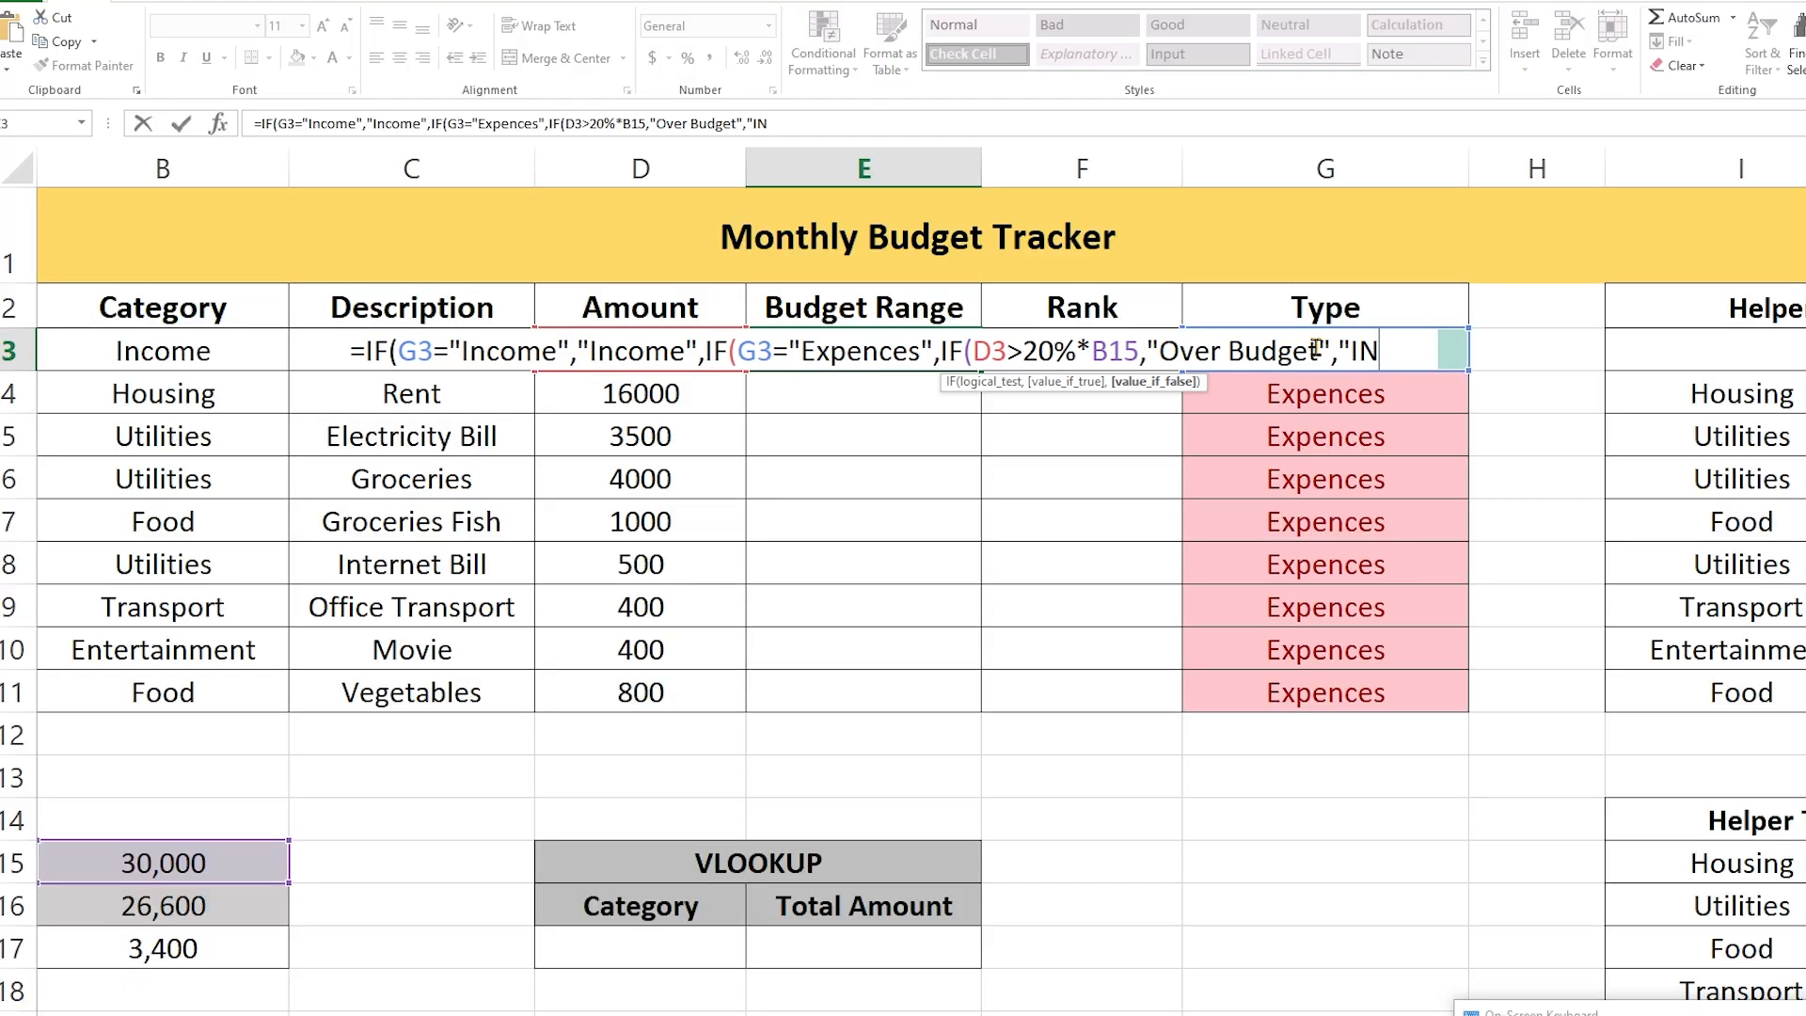
{"action": "type", "text": "n"}
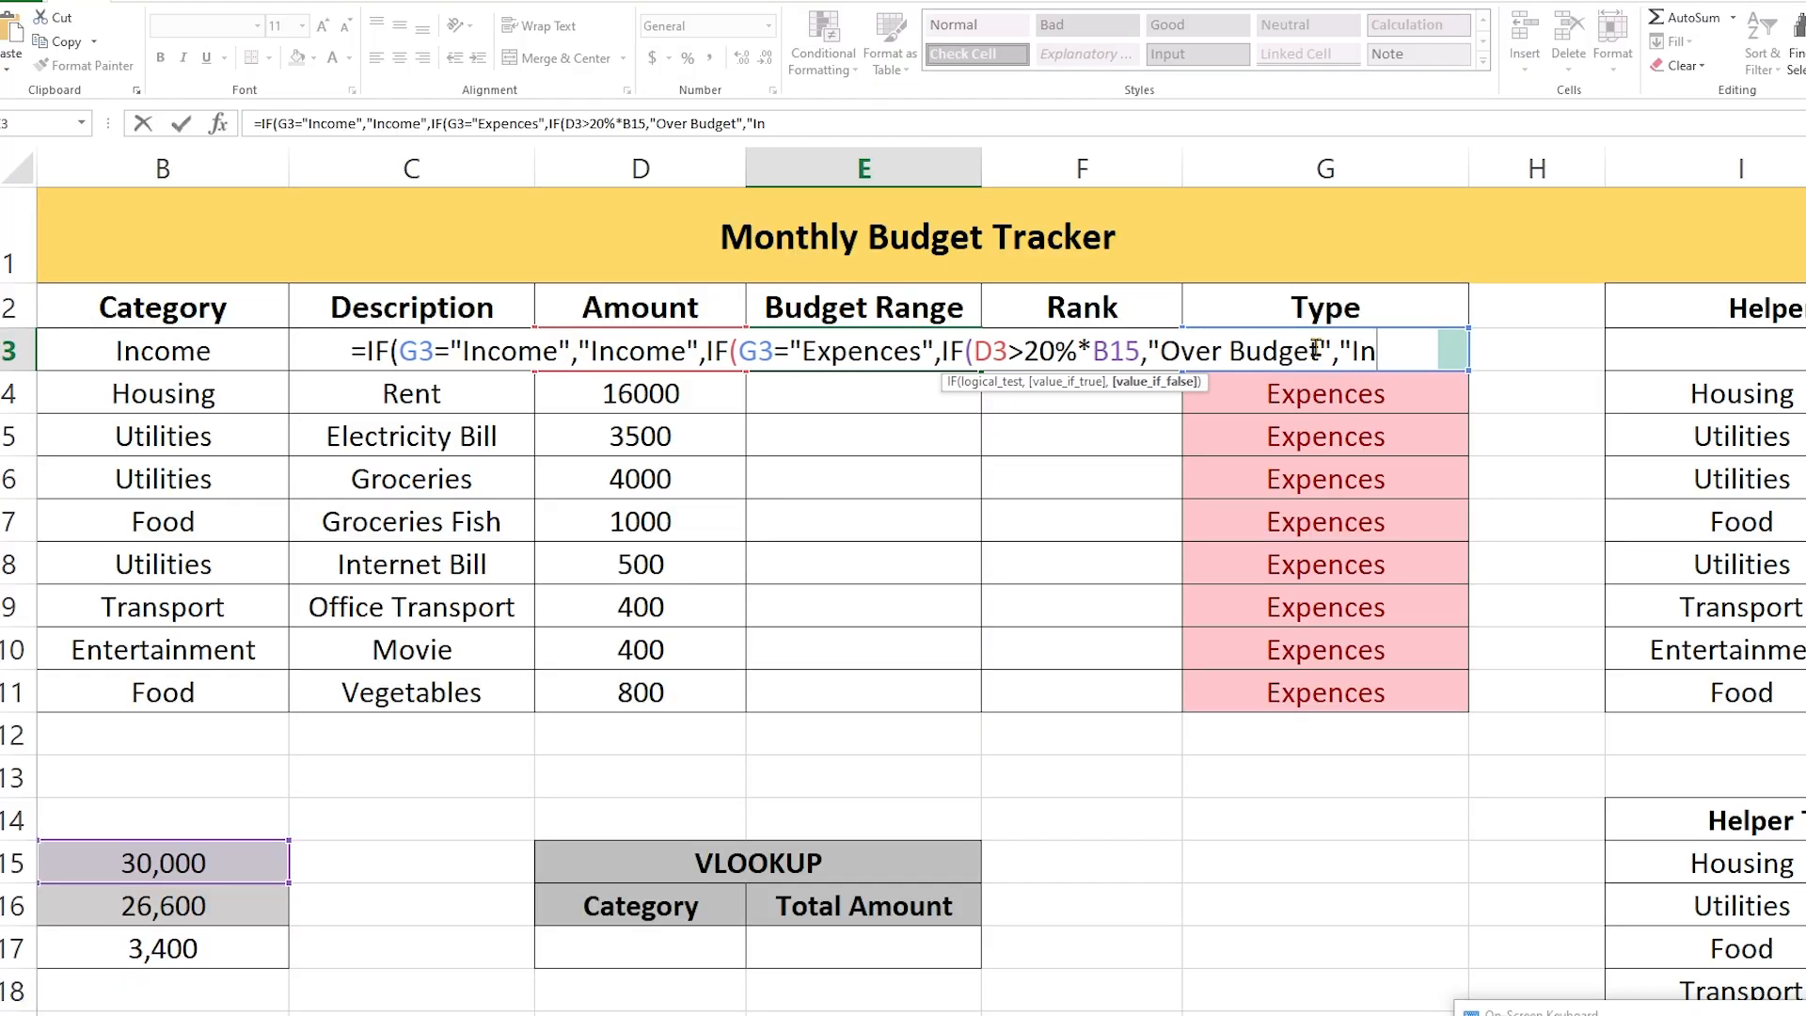
{"action": "type", "text": " Ran"}
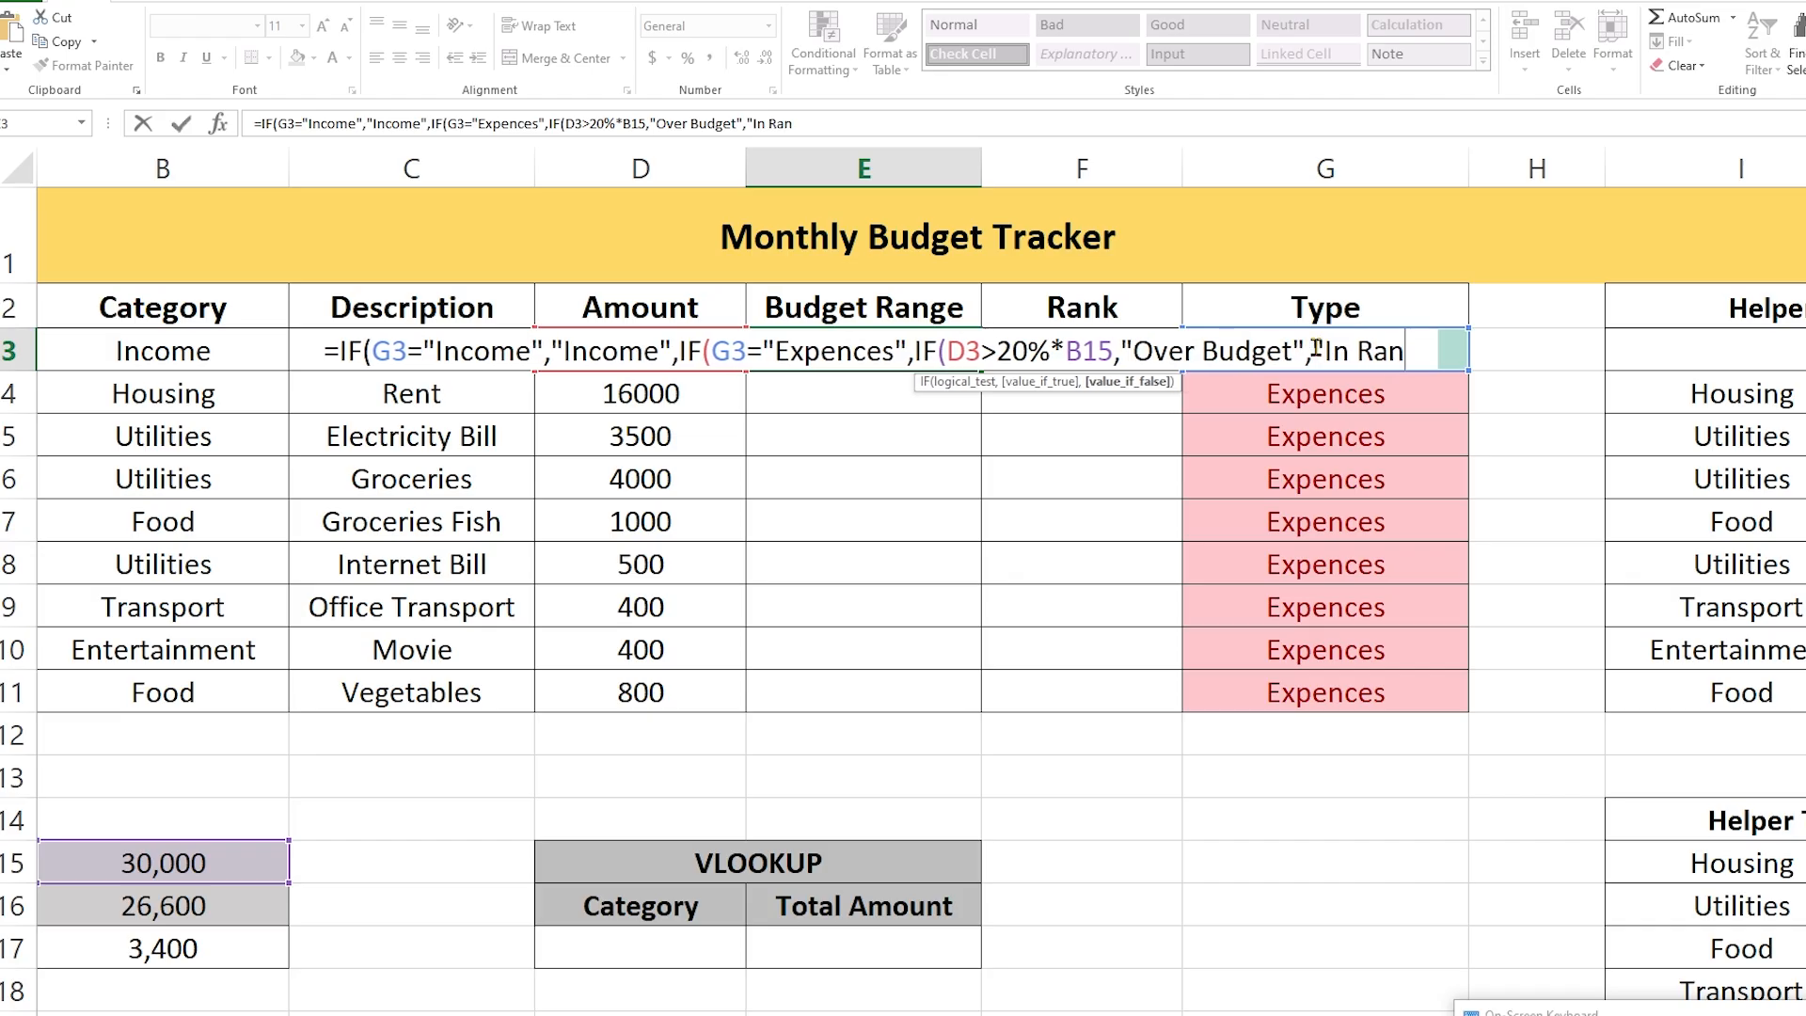
{"action": "type", "text": "ge)"}
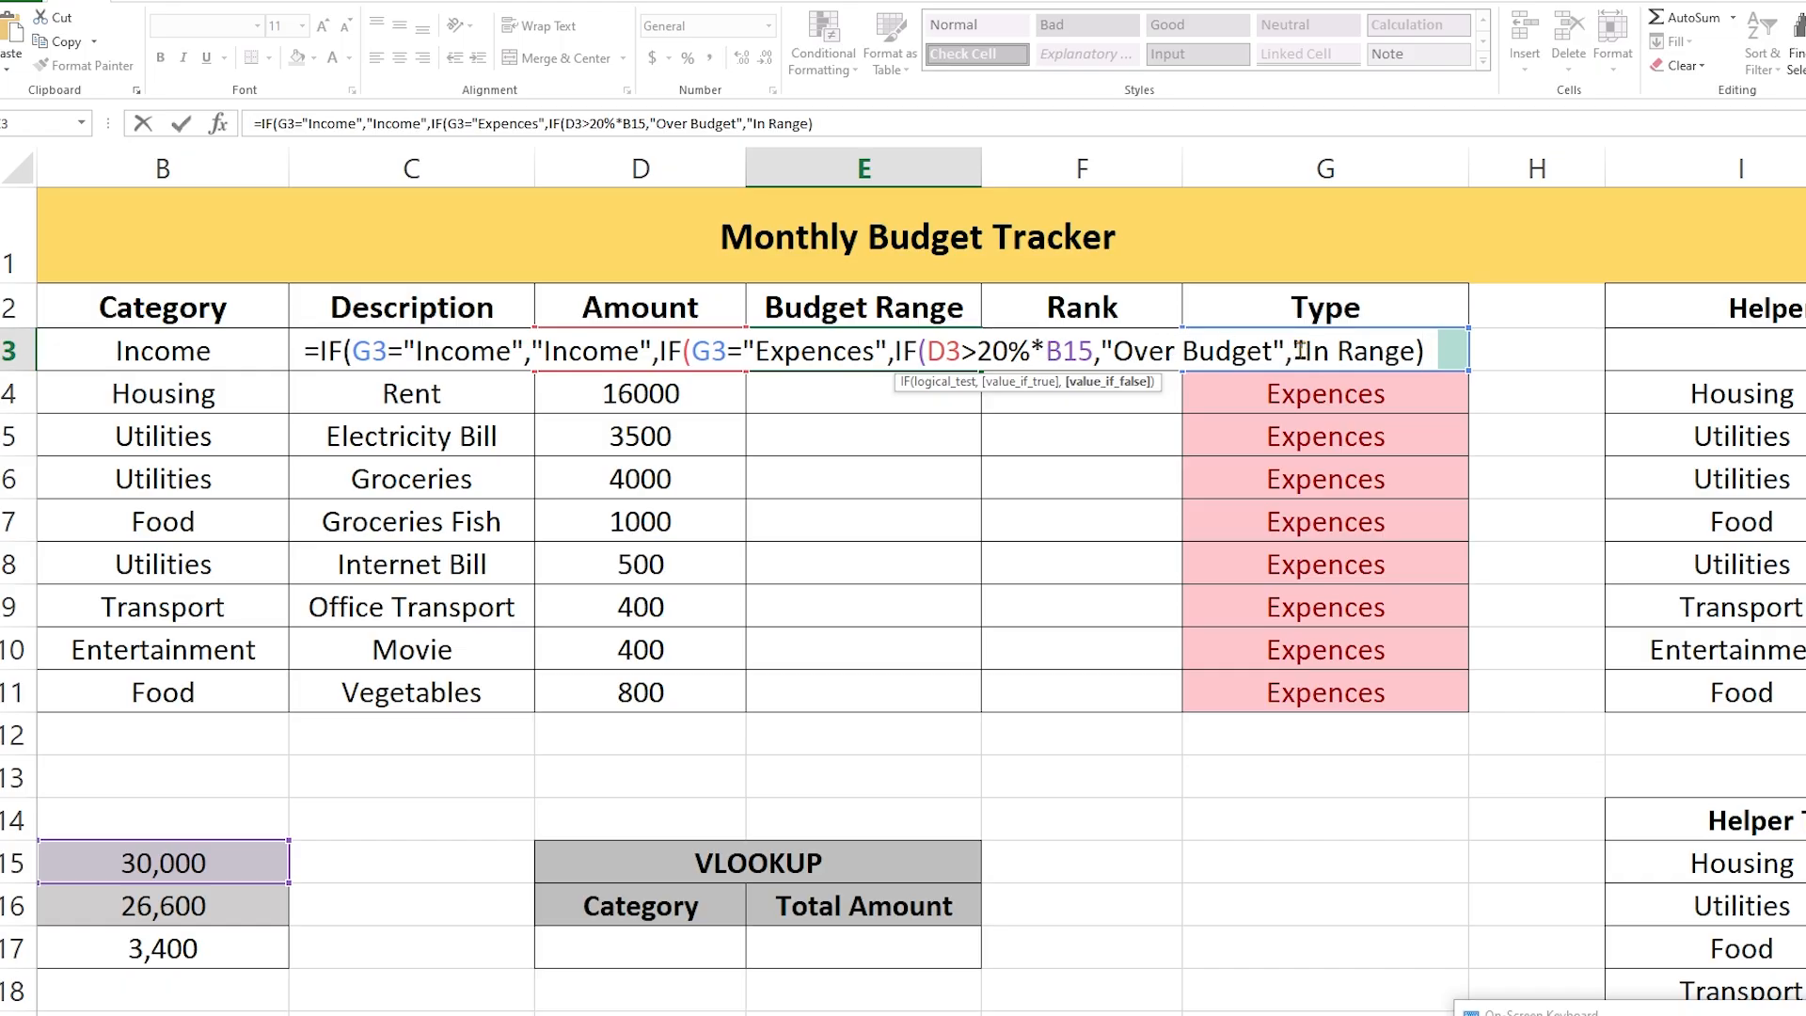
{"action": "left_click", "coordinate": [1420, 350]}
{"action": "type", "text": "\""}
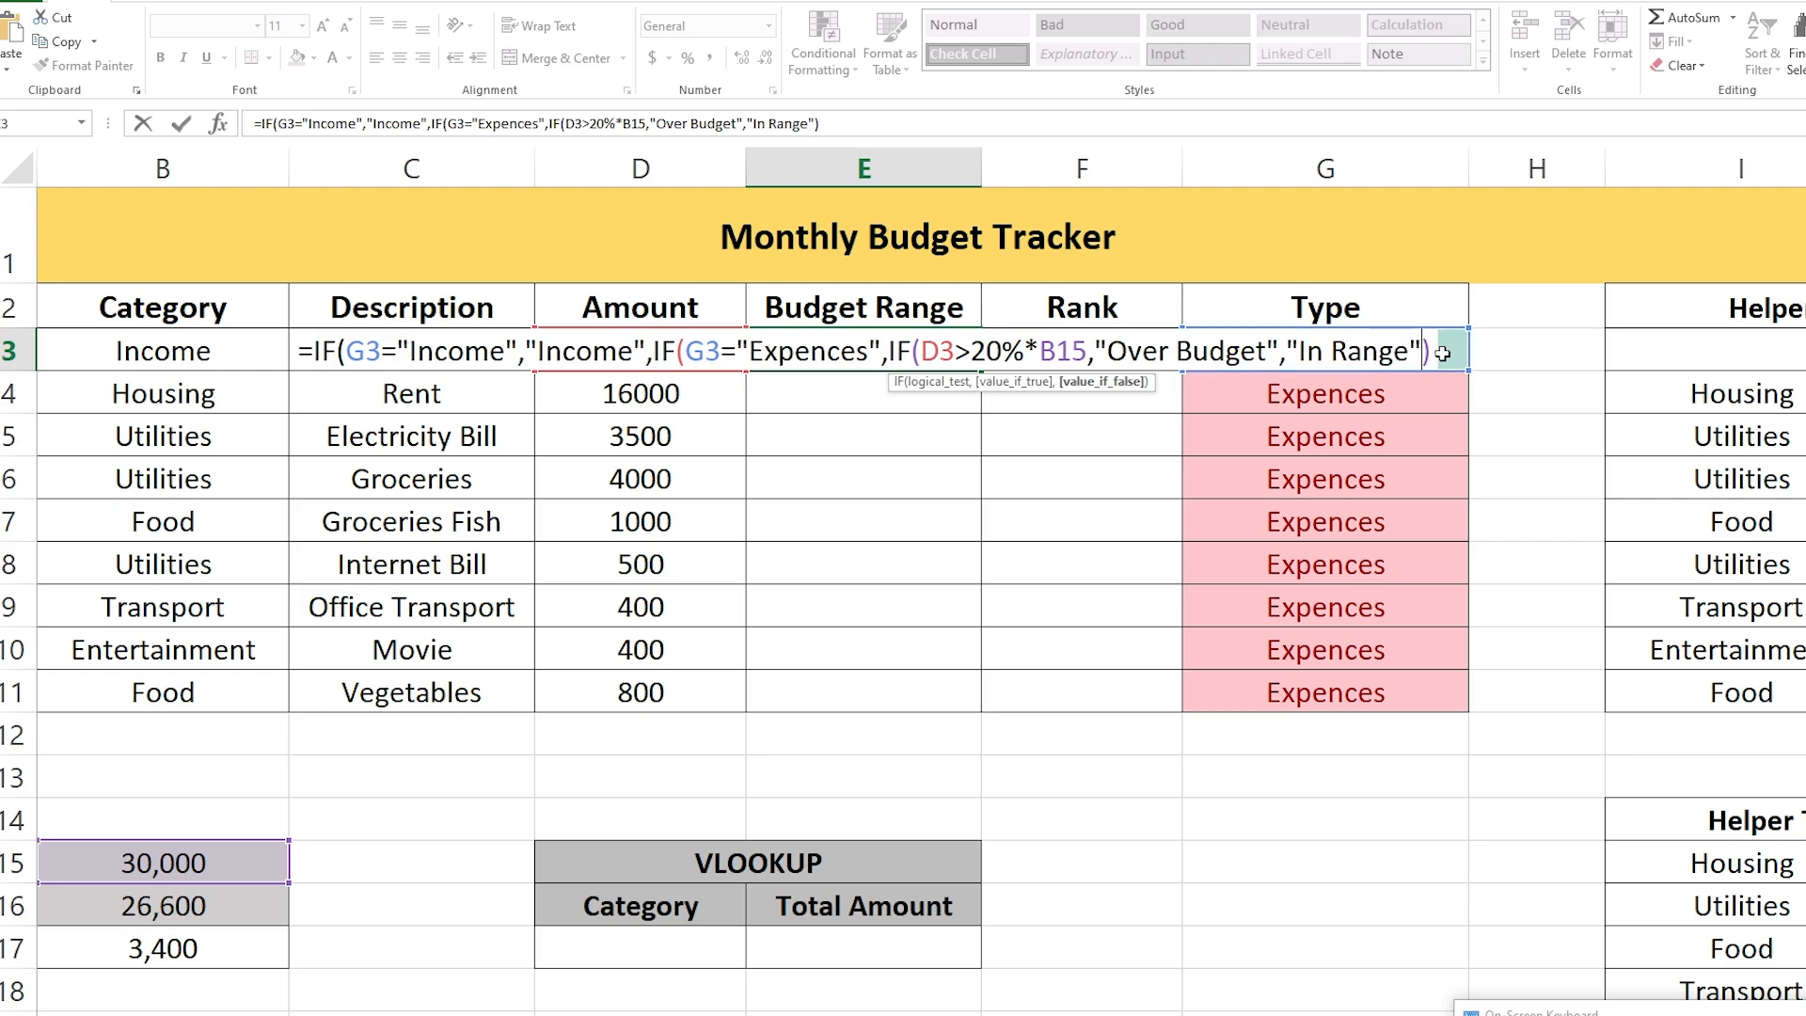
Commit E3's nested IF formula with the suggested bracket correction and fill it down through E11.
{"action": "left_click", "coordinate": [1431, 349]}
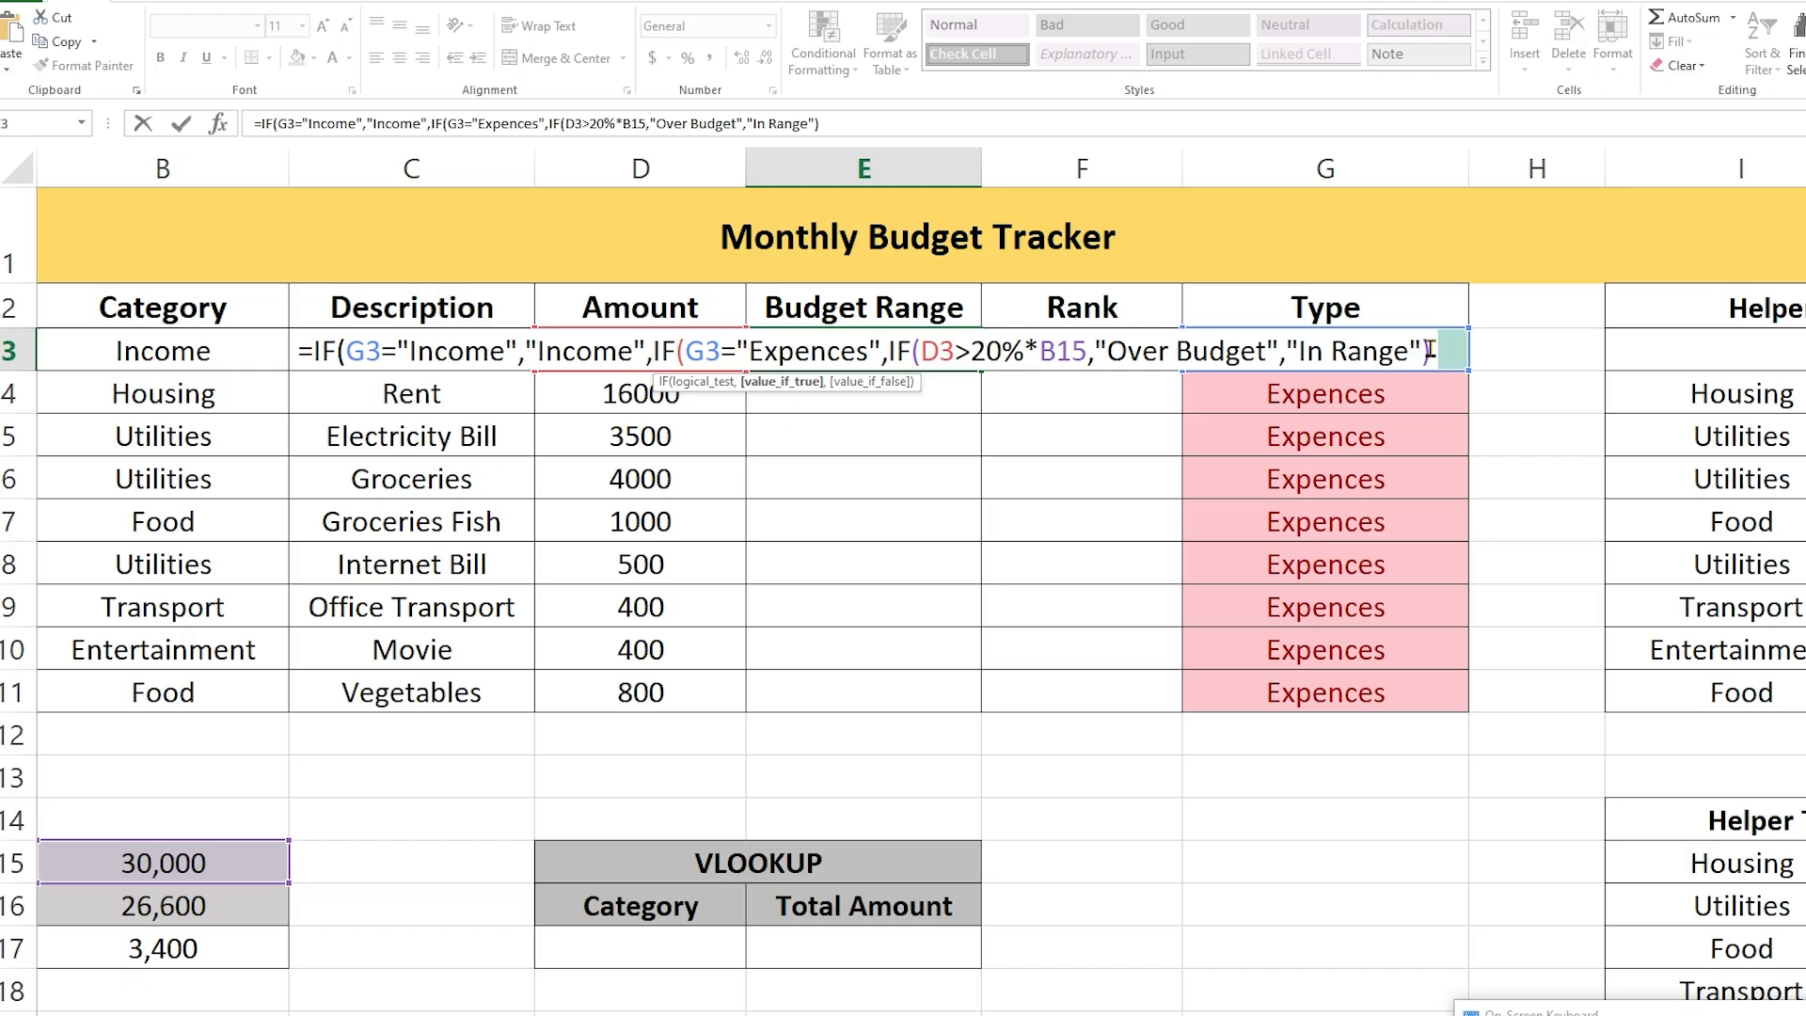
{"action": "key", "text": "Return"}
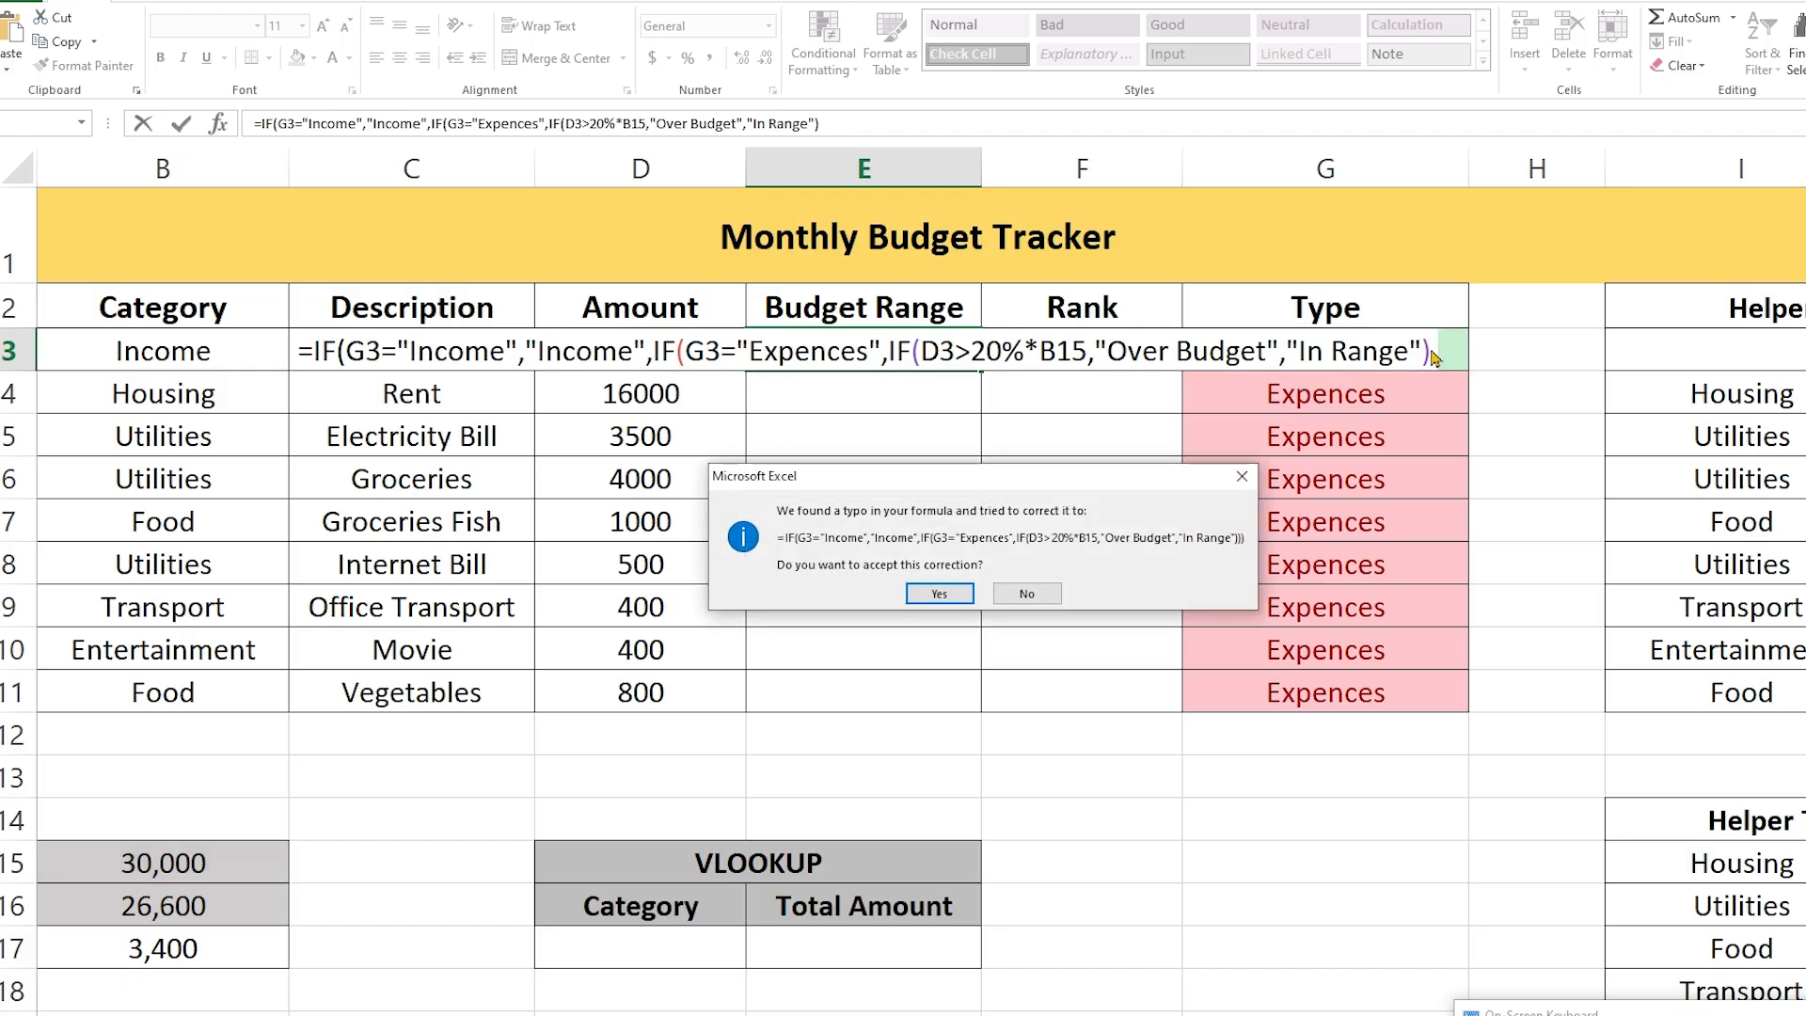
{"action": "left_click", "coordinate": [939, 594]}
{"action": "left_click", "coordinate": [917, 334]}
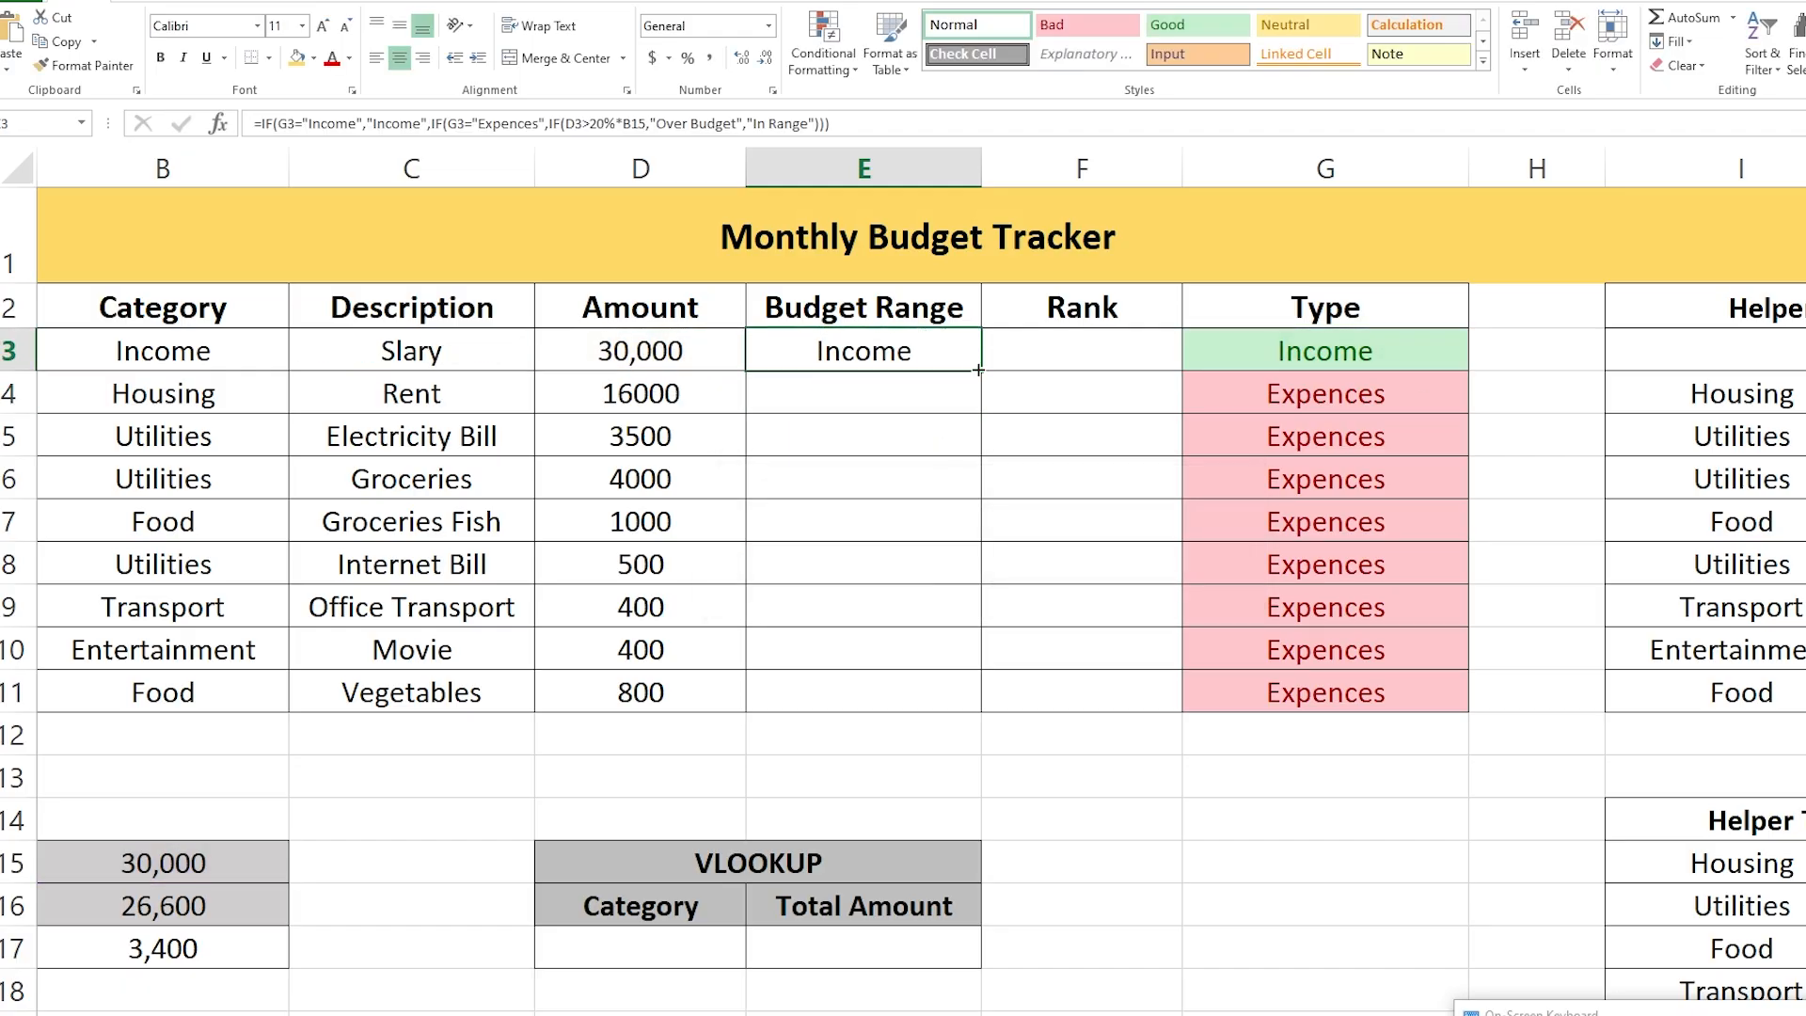
{"action": "left_click_drag", "start_coordinate": [978, 371], "coordinate": [980, 710]}
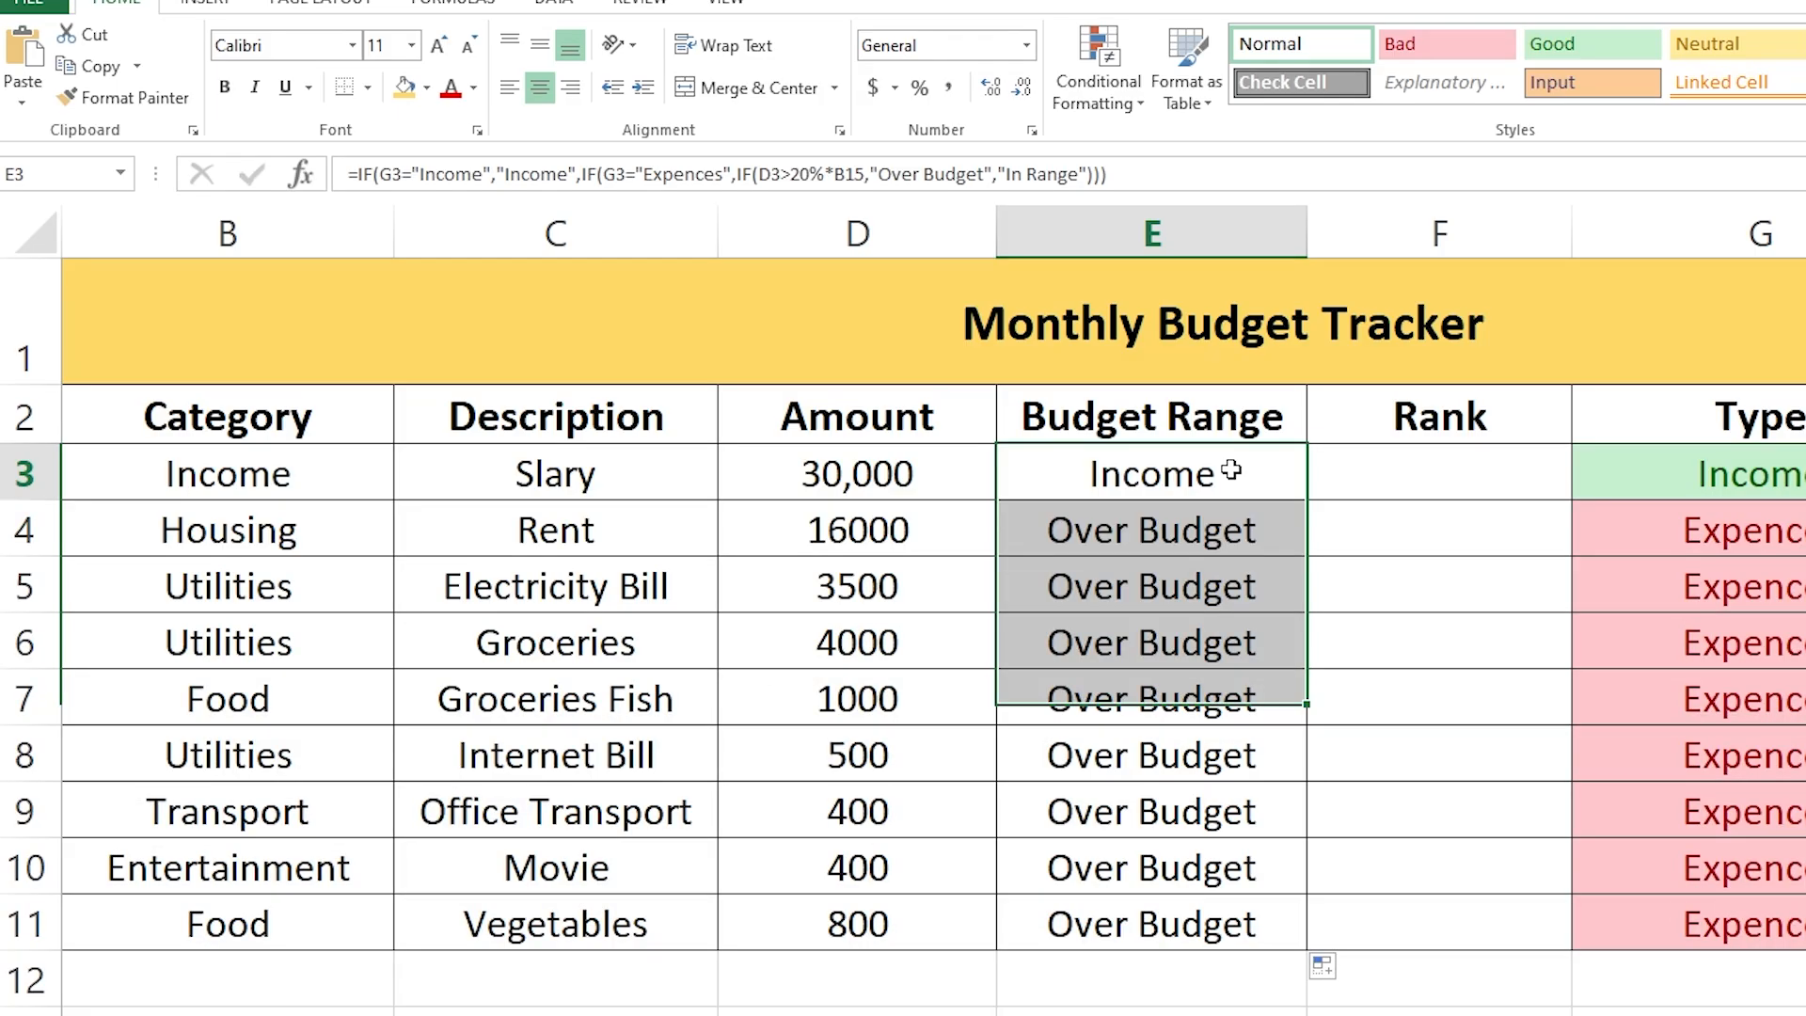
Make the B15 reference in E3's formula absolute as $B$15 and refill the formula down through E11.
{"action": "left_click", "coordinate": [923, 349]}
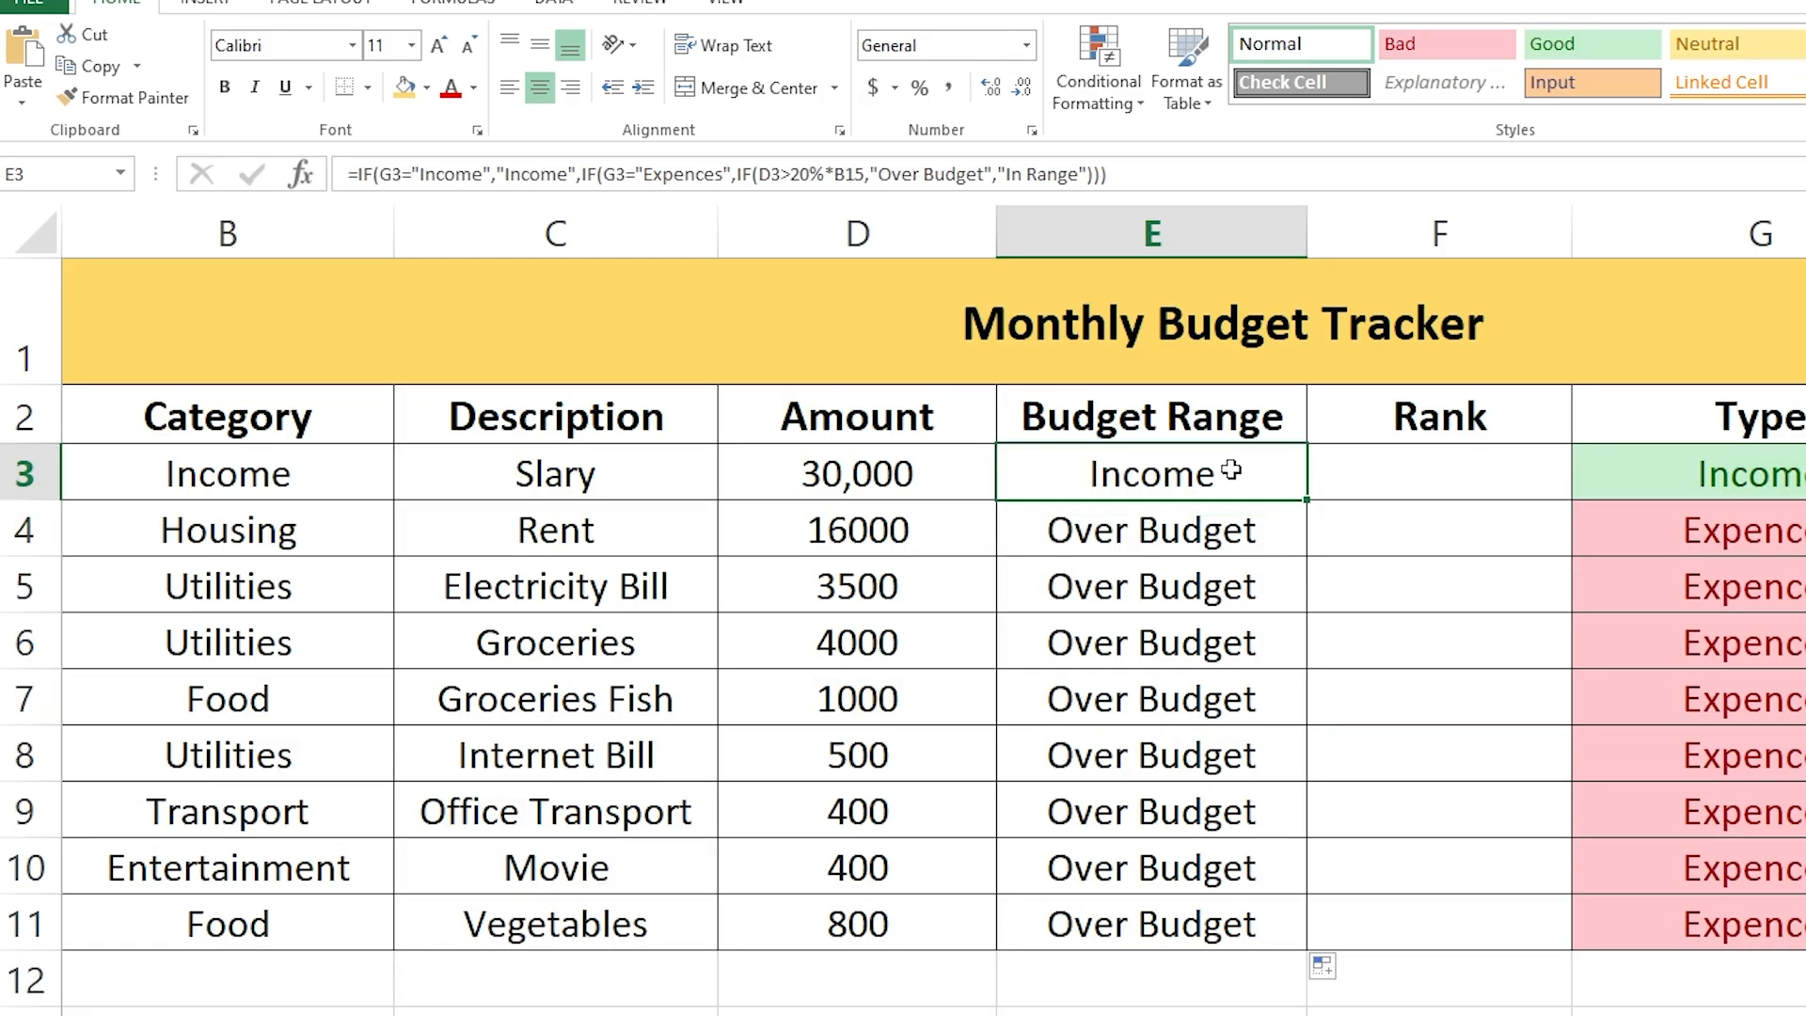
{"action": "left_click", "coordinate": [853, 175]}
{"action": "double_click", "coordinate": [849, 175]}
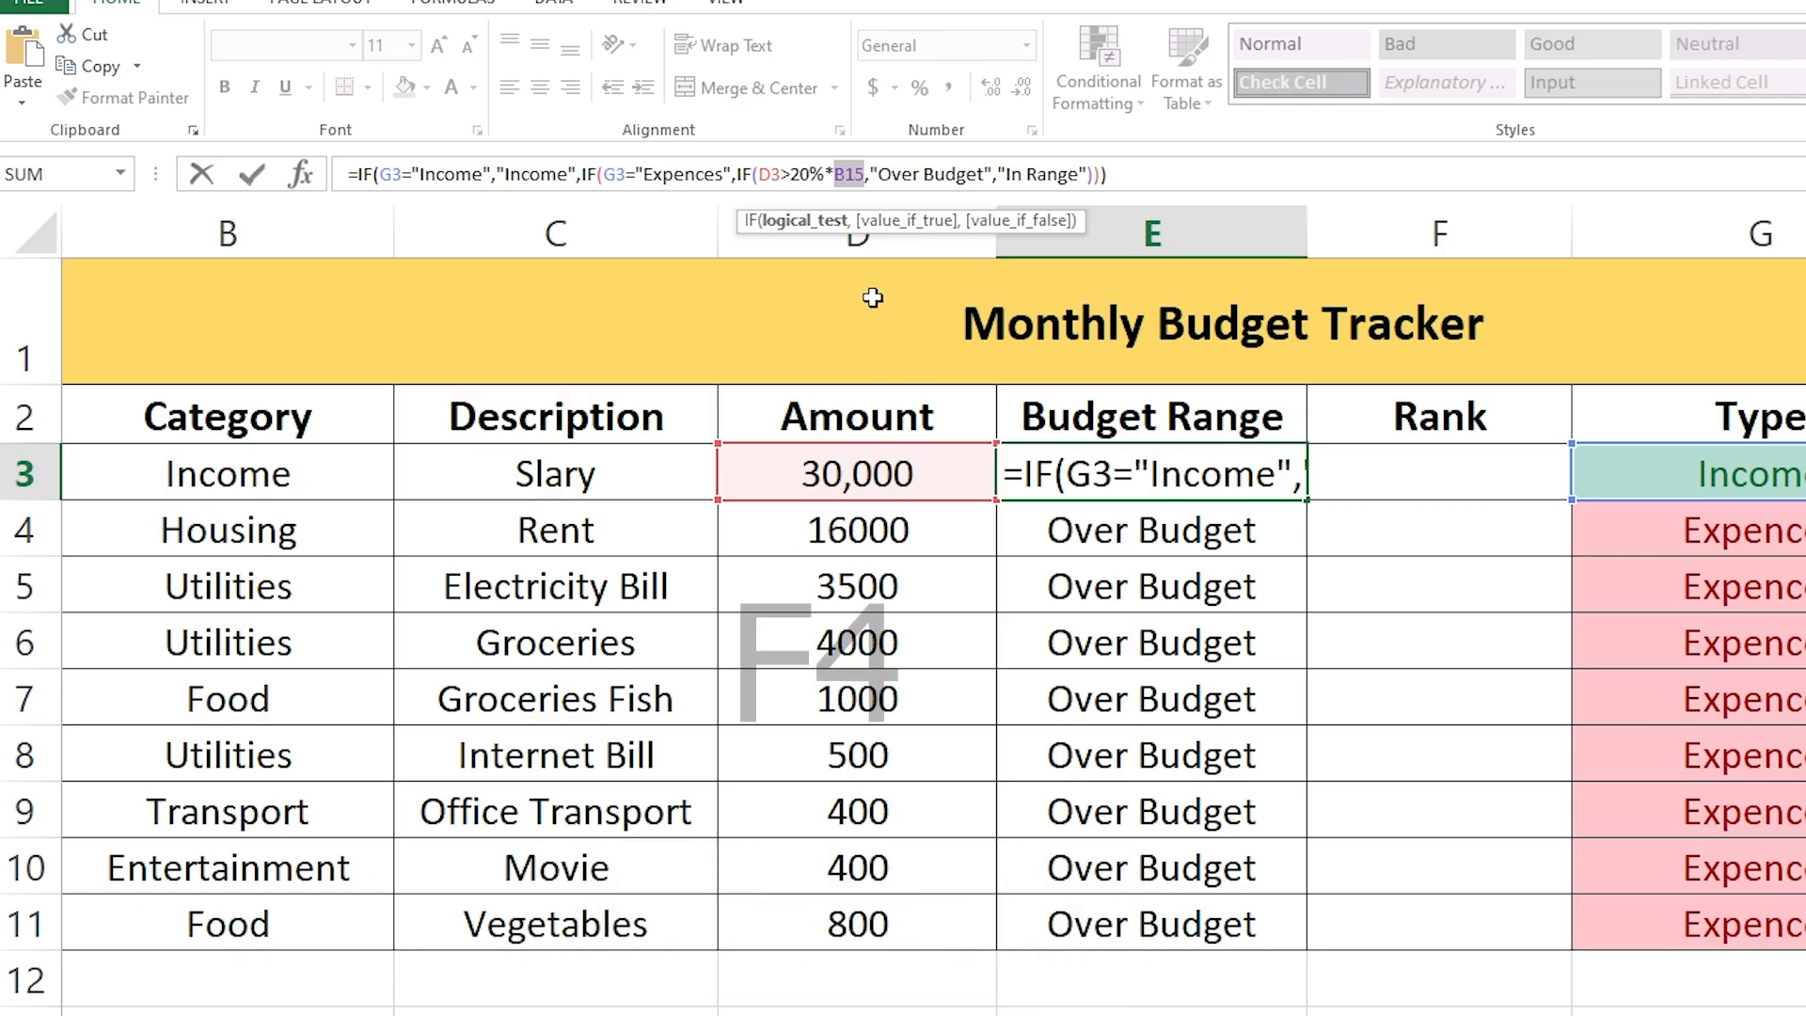
{"action": "key", "text": "F4"}
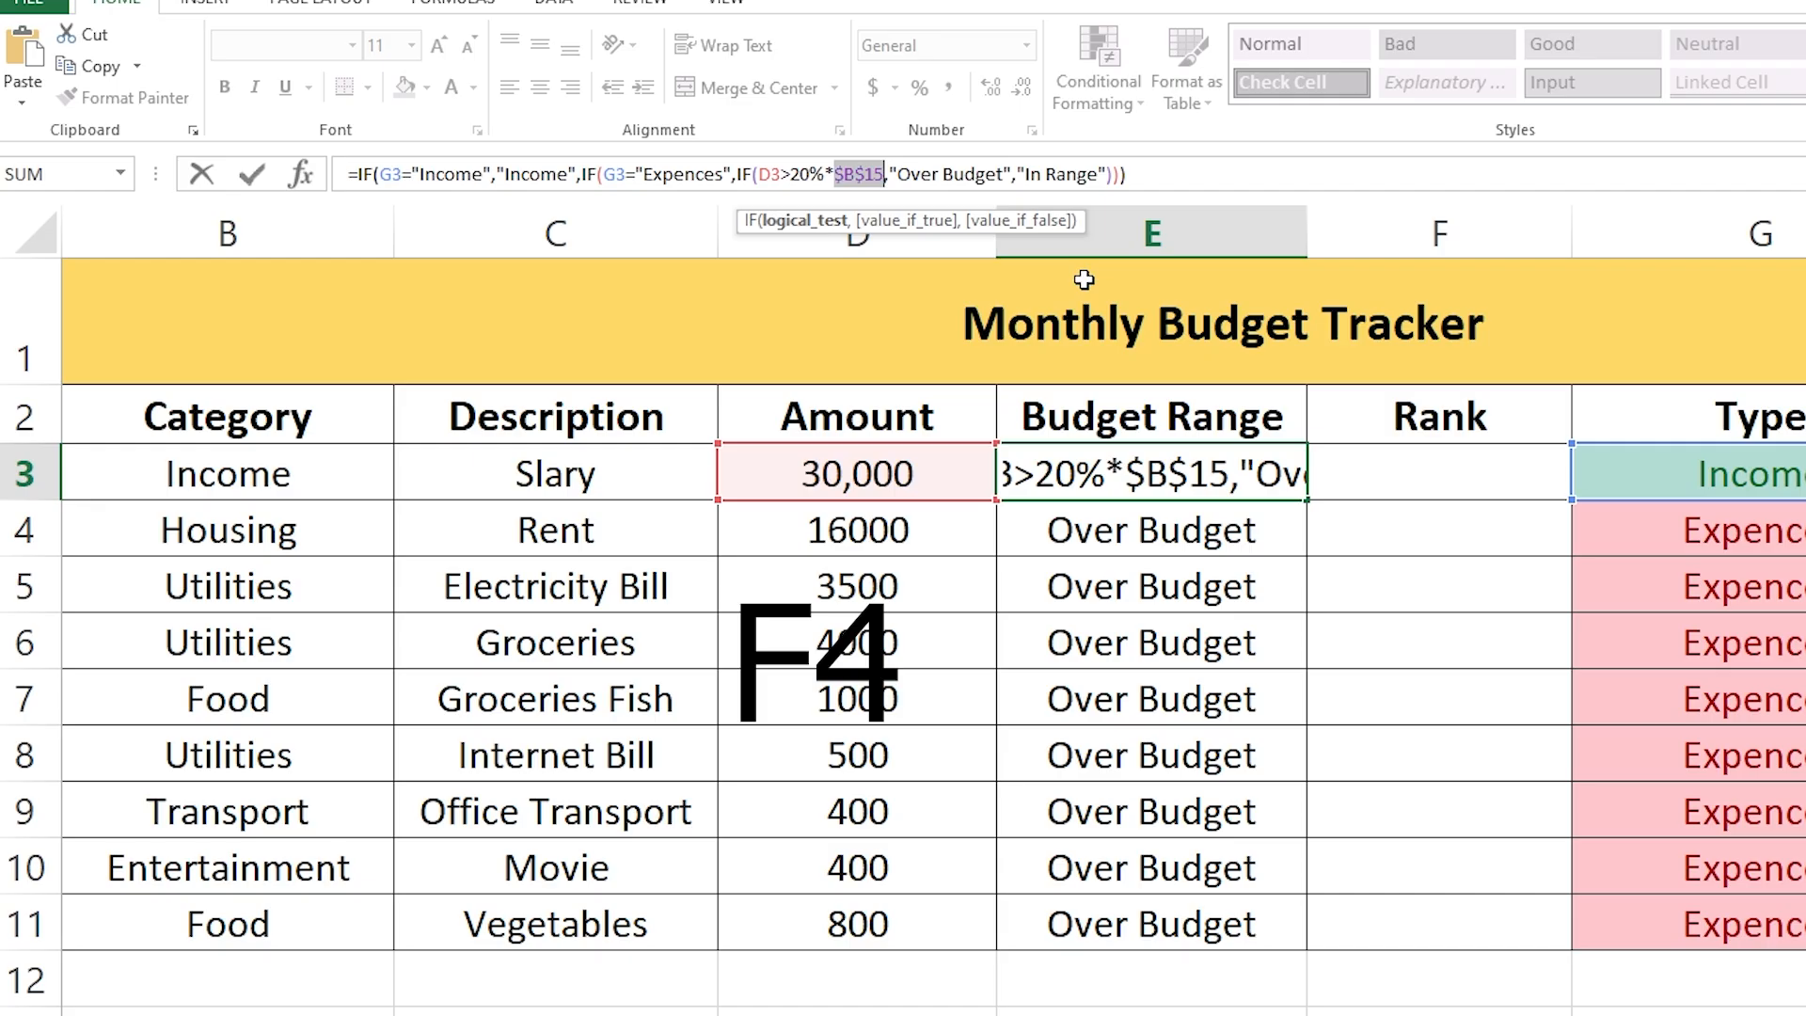
{"action": "left_click", "coordinate": [1152, 176]}
{"action": "key", "text": "Return"}
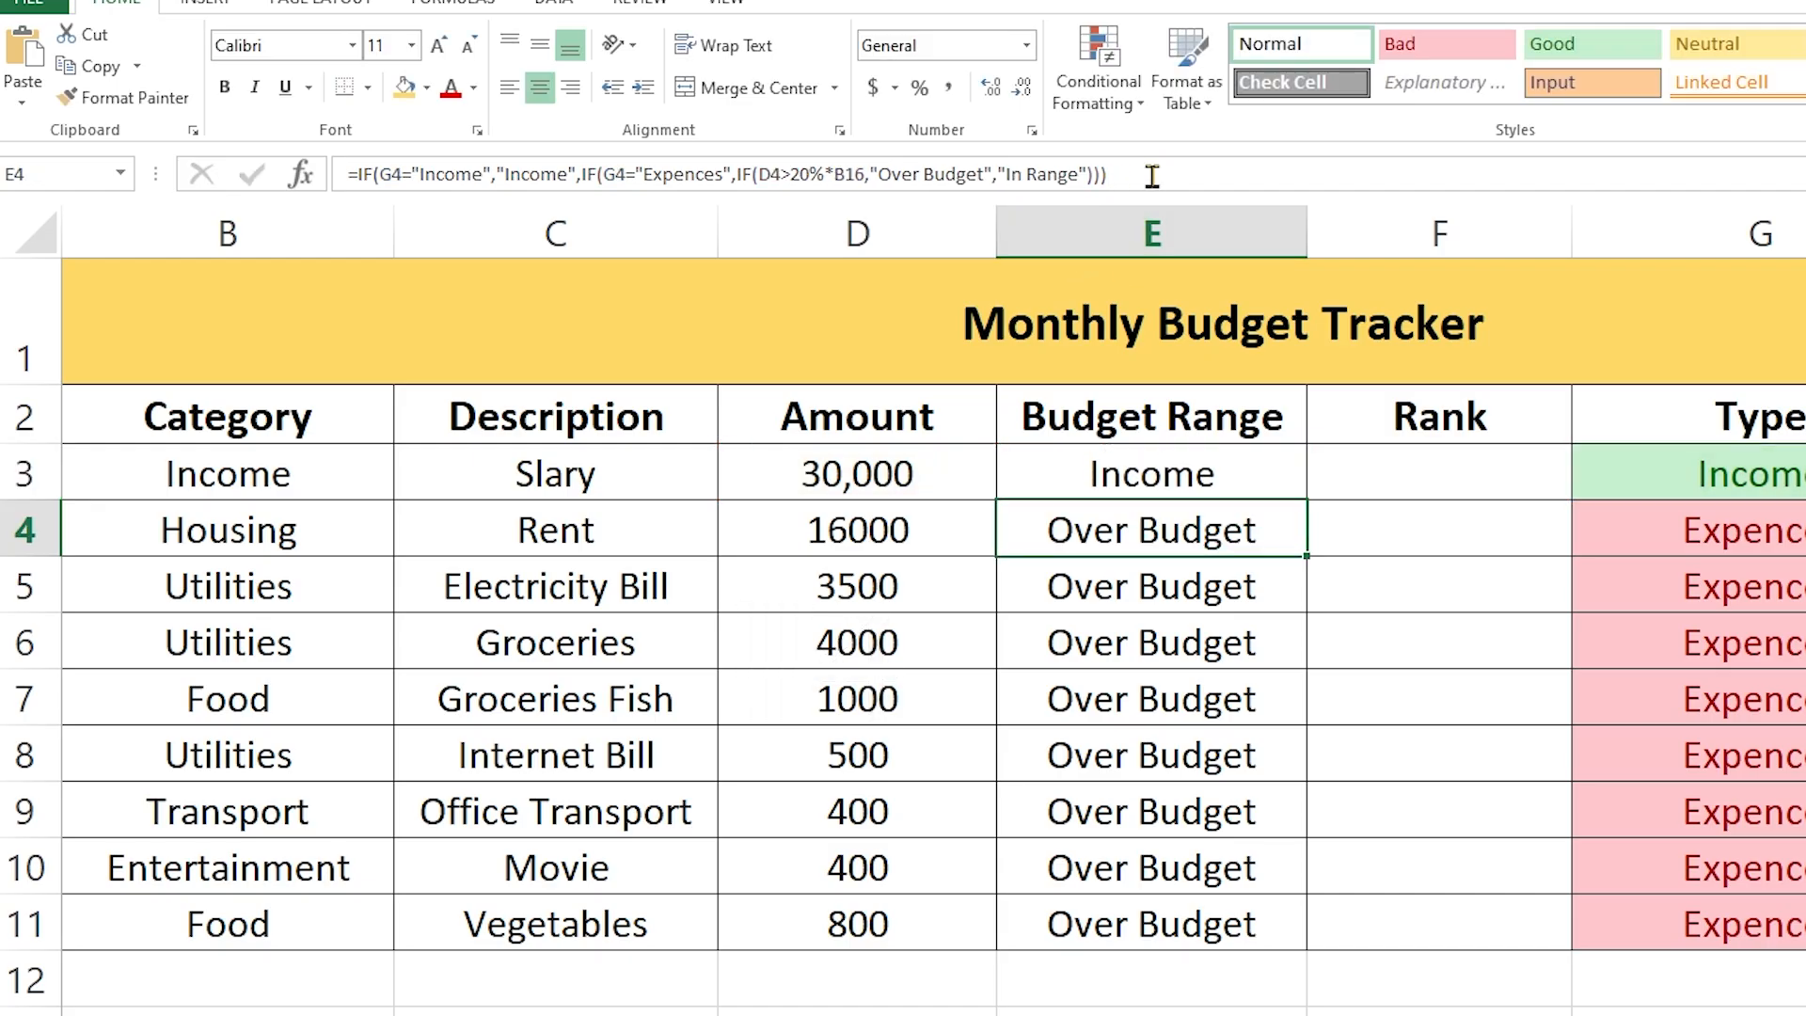
{"action": "left_click", "coordinate": [1261, 468]}
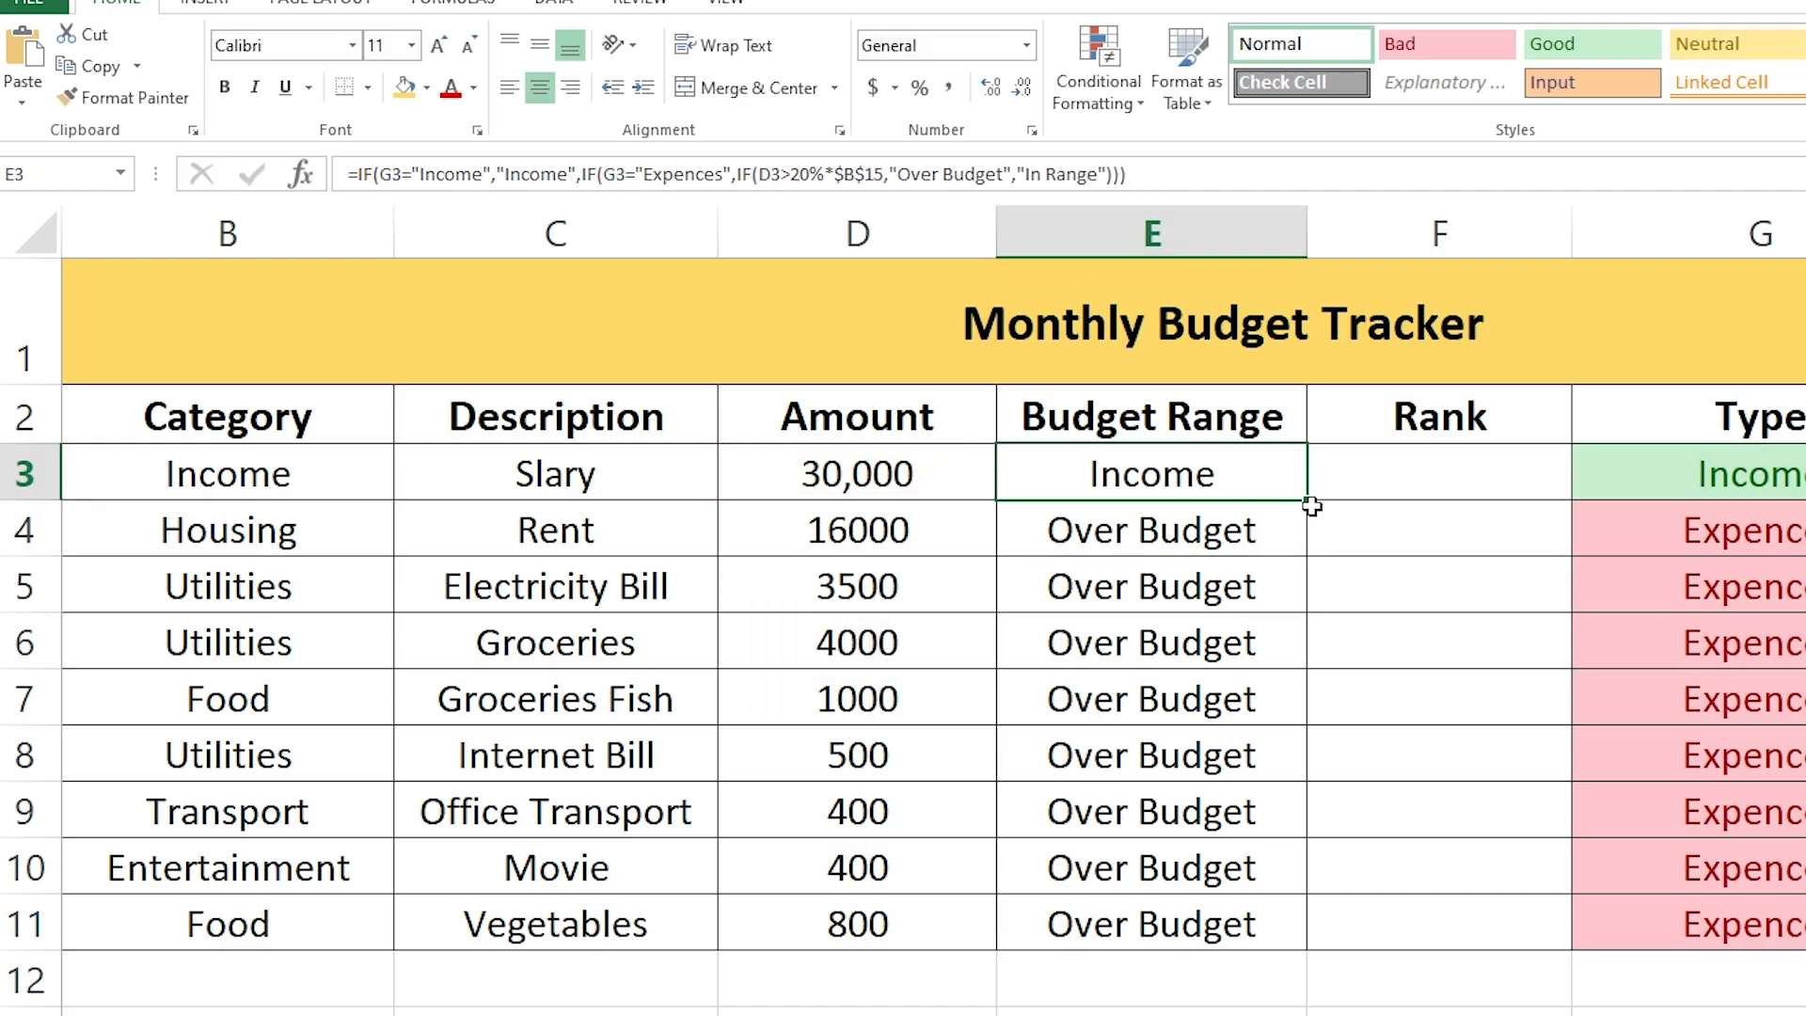
{"action": "left_click_drag", "start_coordinate": [1310, 504], "coordinate": [1297, 965]}
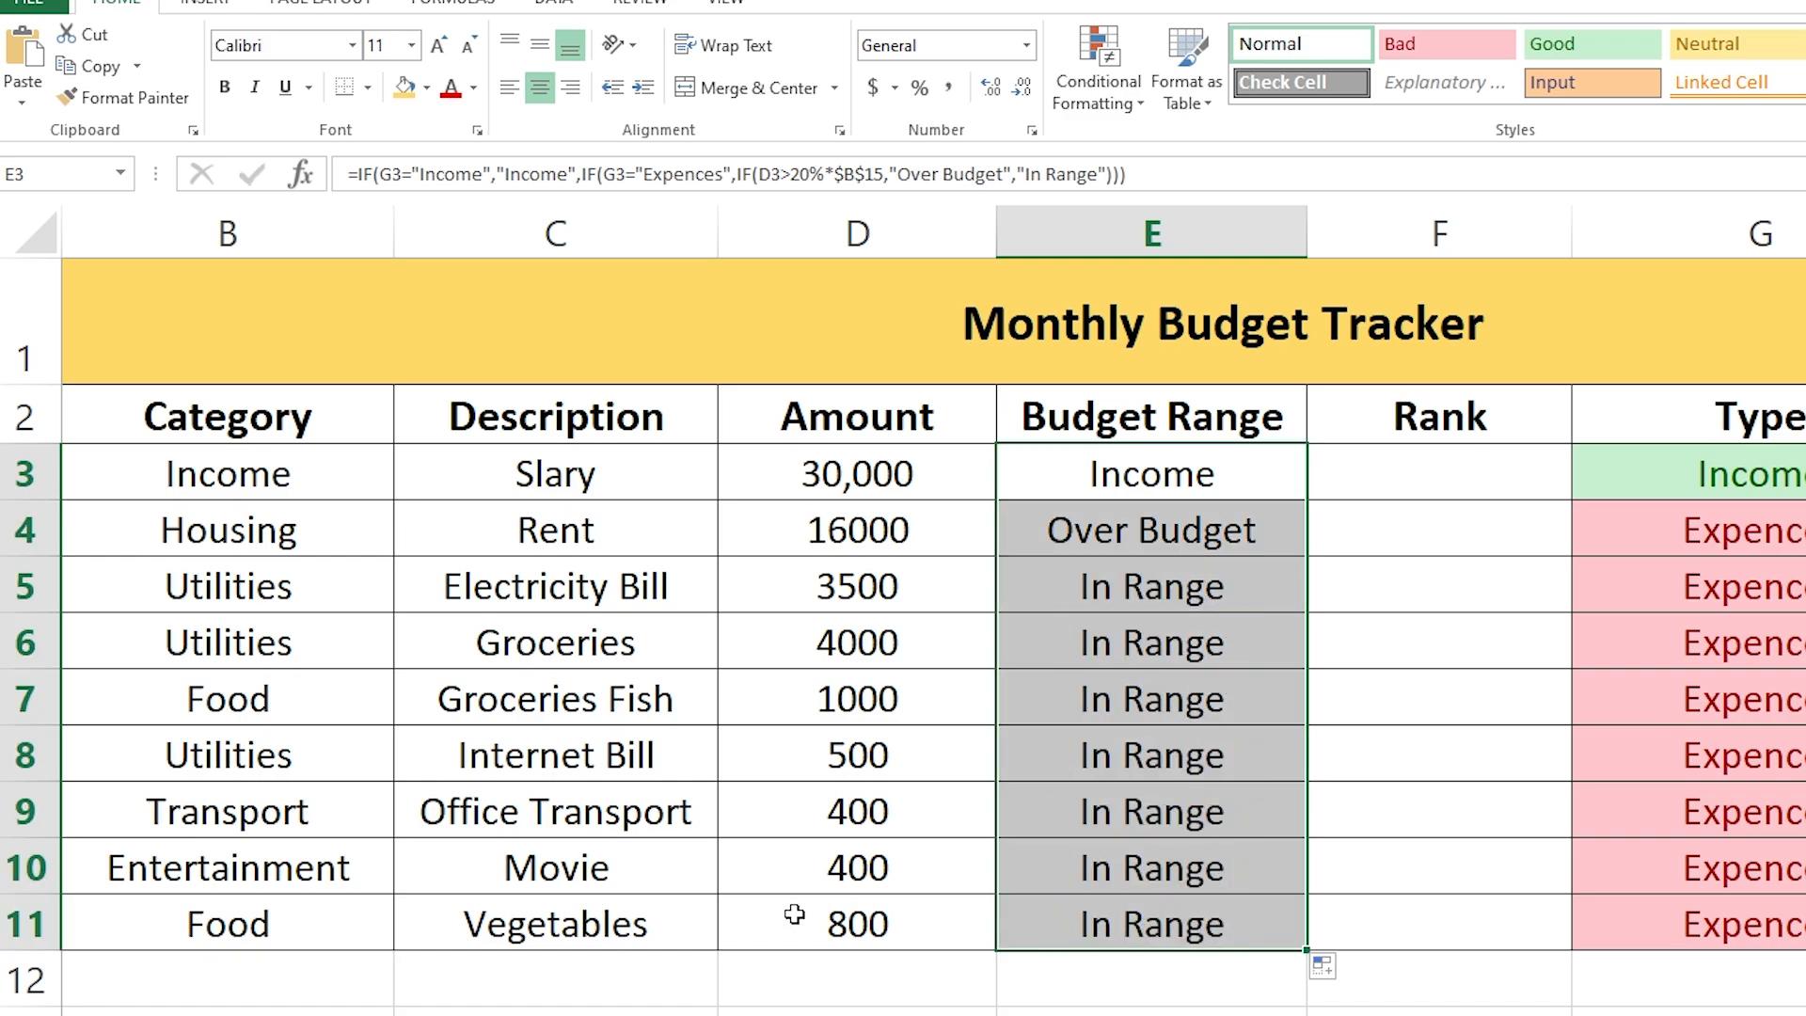
Try an amount of 20000 for Office Transport in D9 to test the Budget Range formula, and undo it.
{"action": "left_click", "coordinate": [898, 815]}
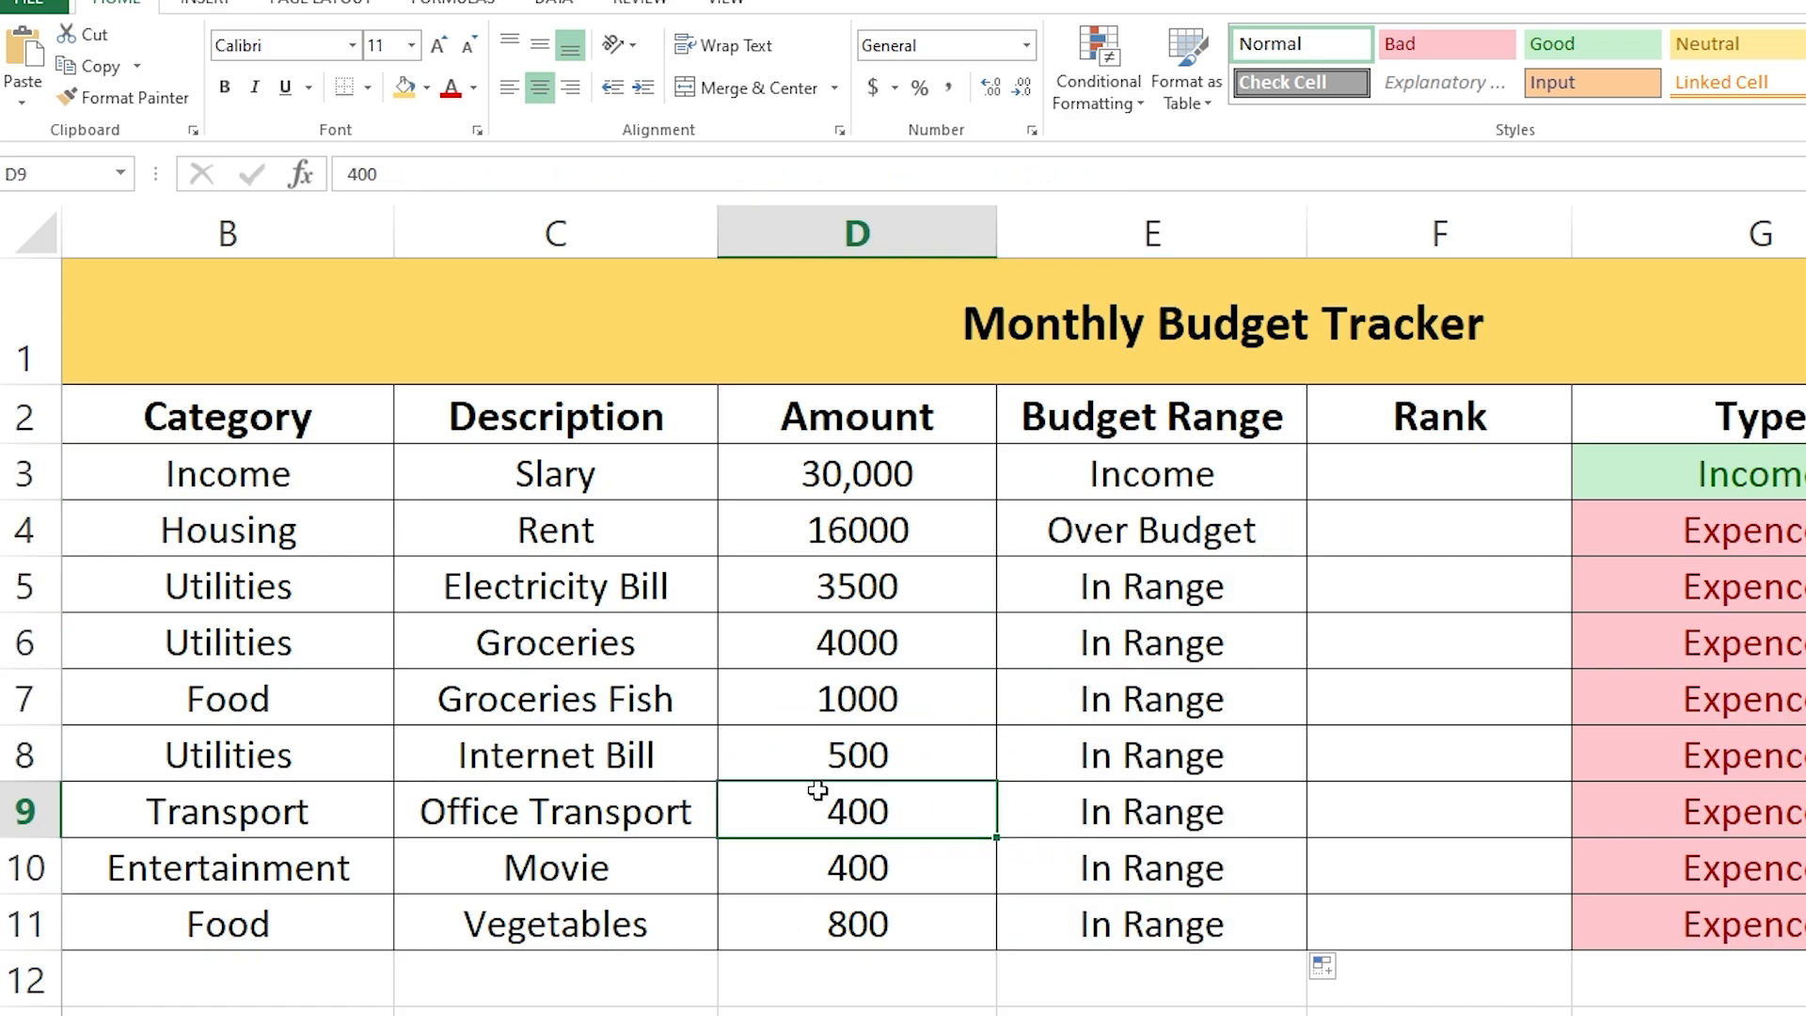
{"action": "type", "text": "2000"}
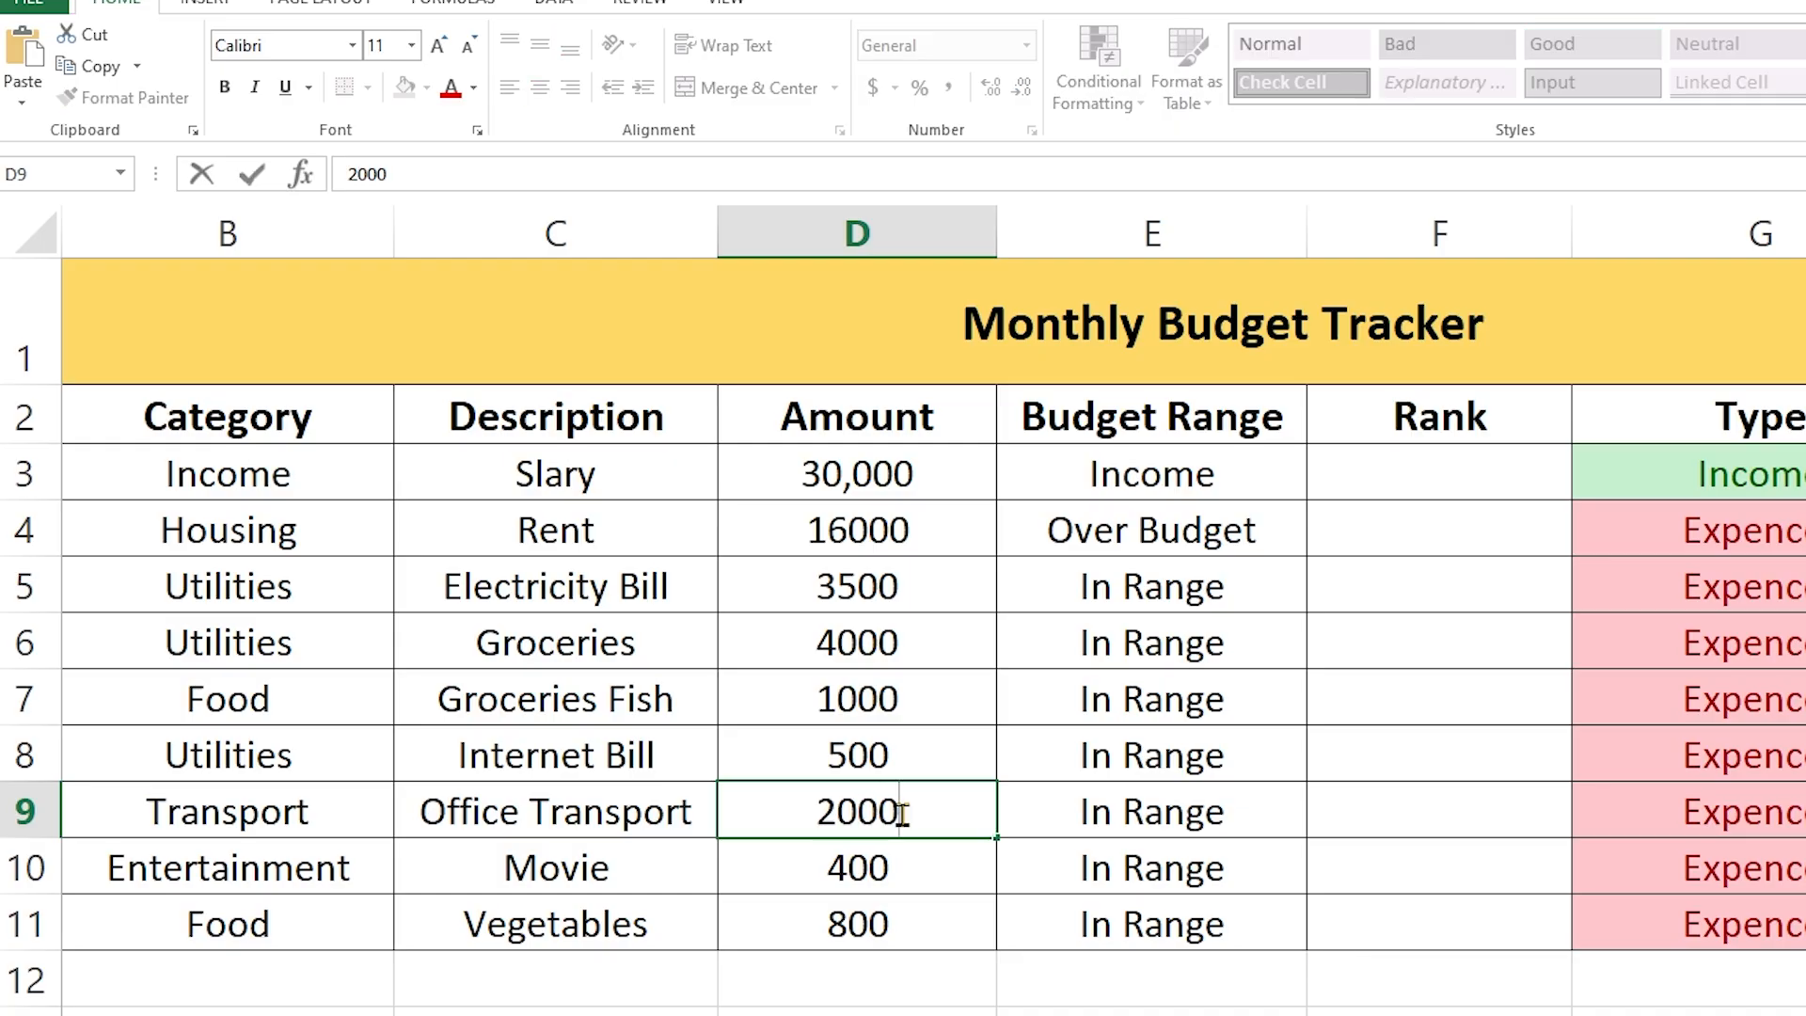
{"action": "type", "text": "0"}
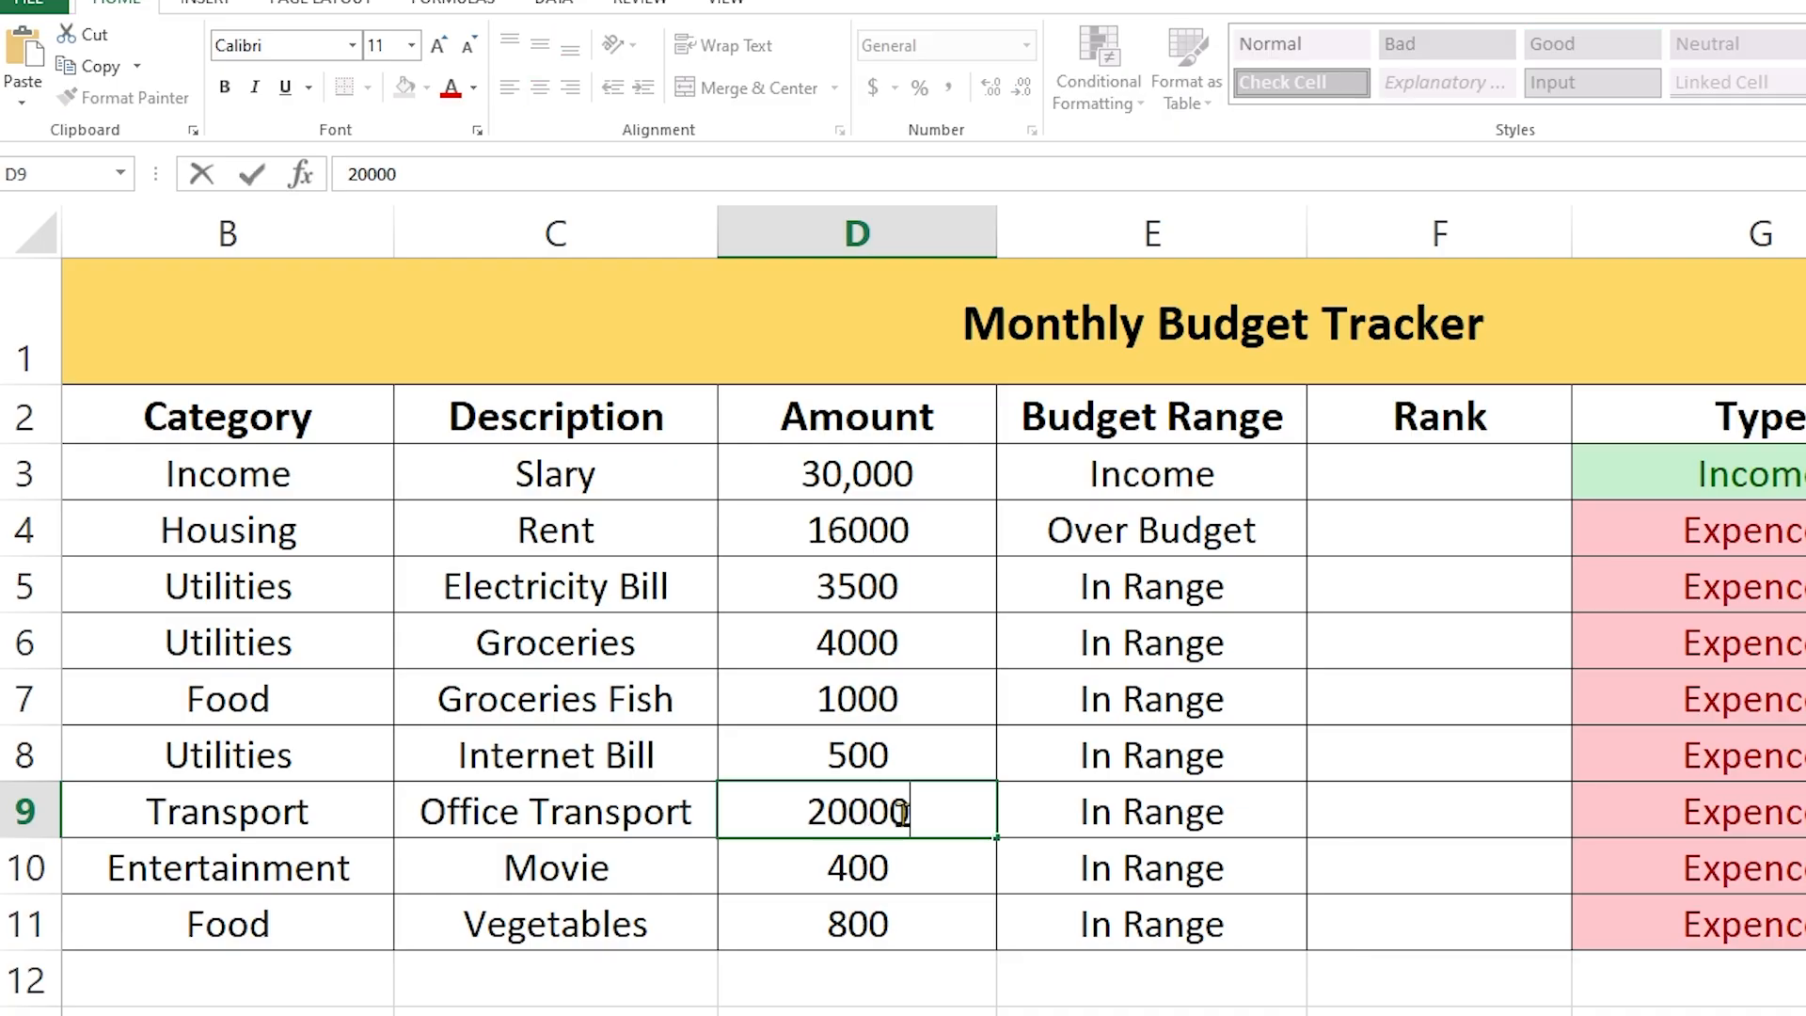
{"action": "key", "text": "Return"}
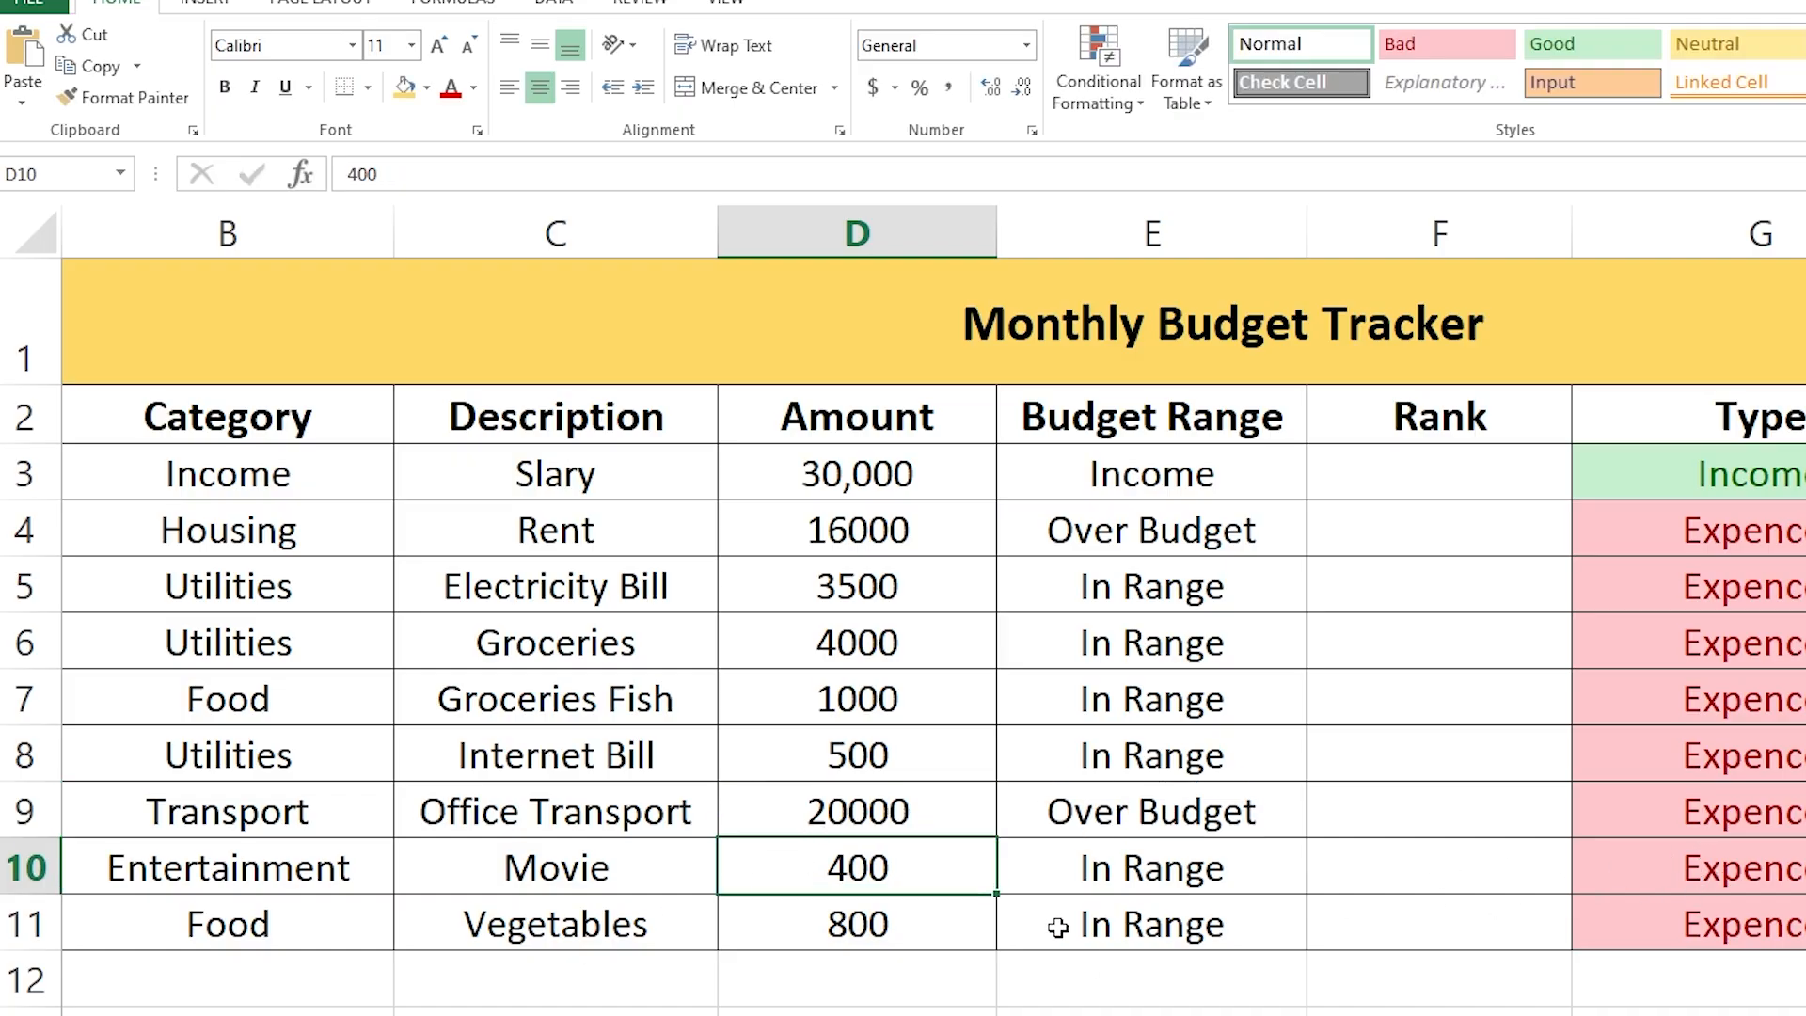
{"action": "key", "text": "ctrl+z"}
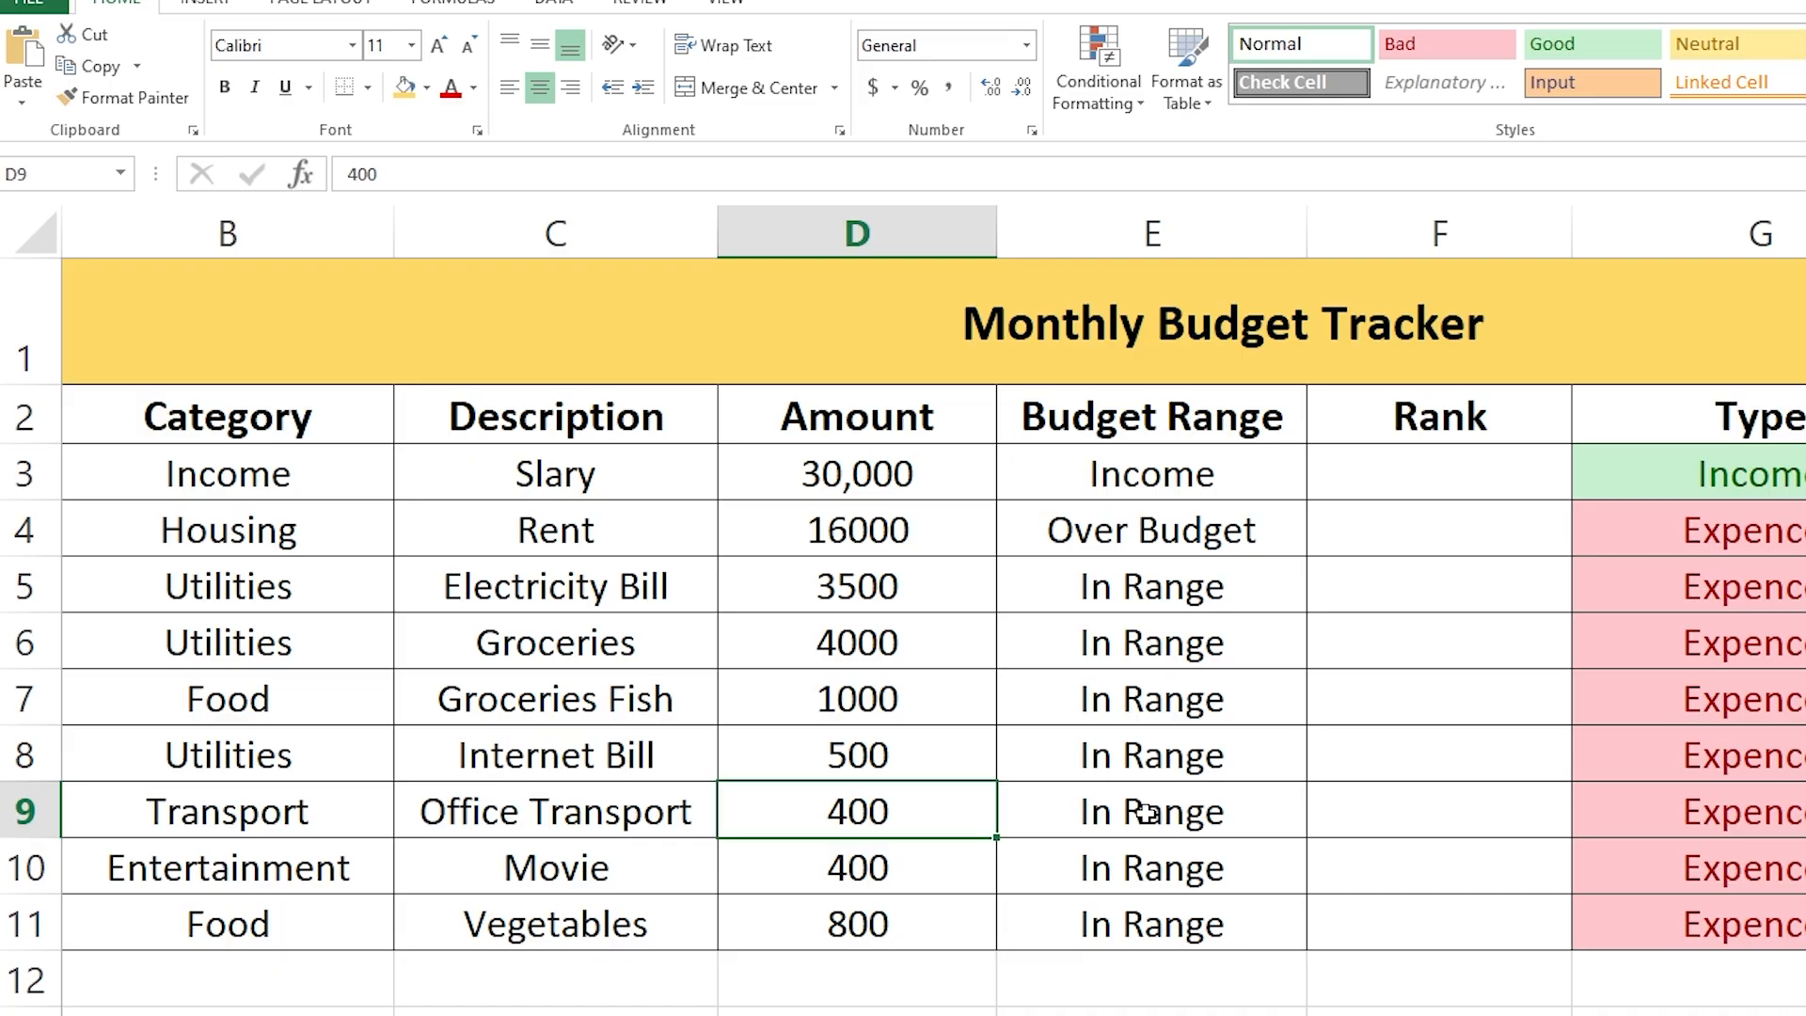
Clear the category formulas in I3:I11 of the Helper Table for Rank.
{"action": "left_click", "coordinate": [1112, 560]}
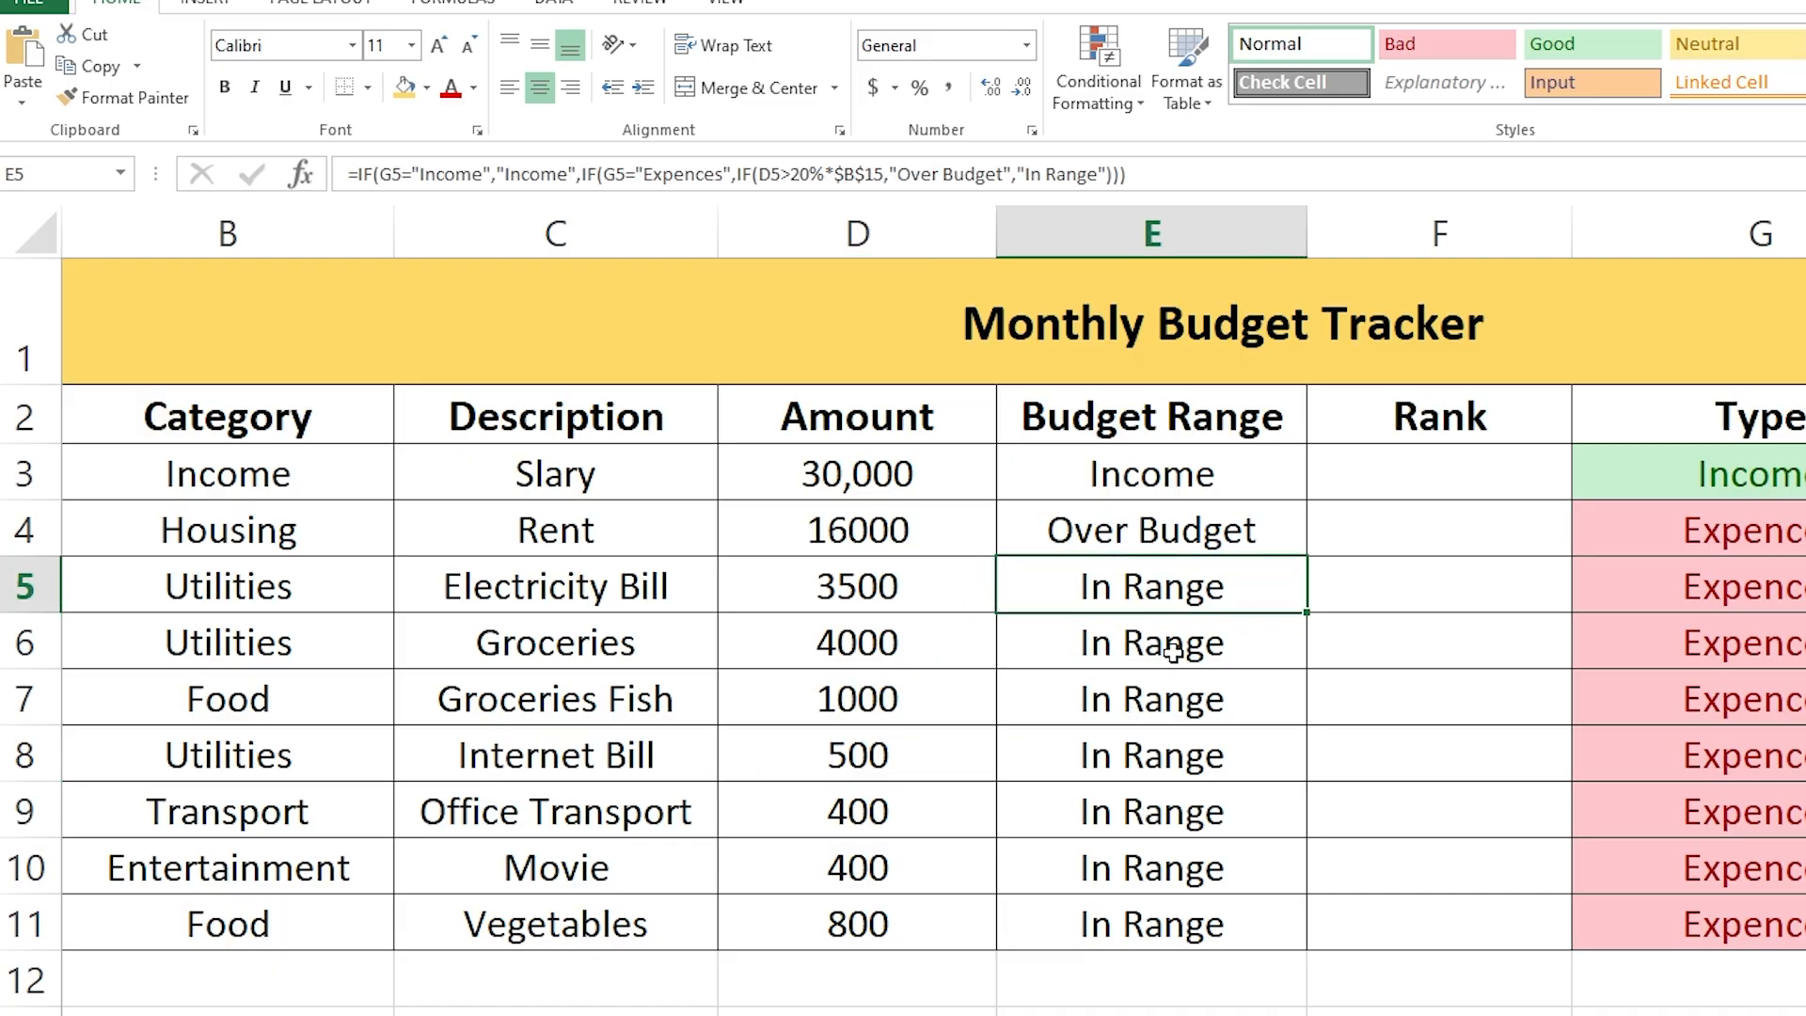
{"action": "scroll", "coordinate": [903, 602], "scroll_direction": "left", "scroll_amount": 1}
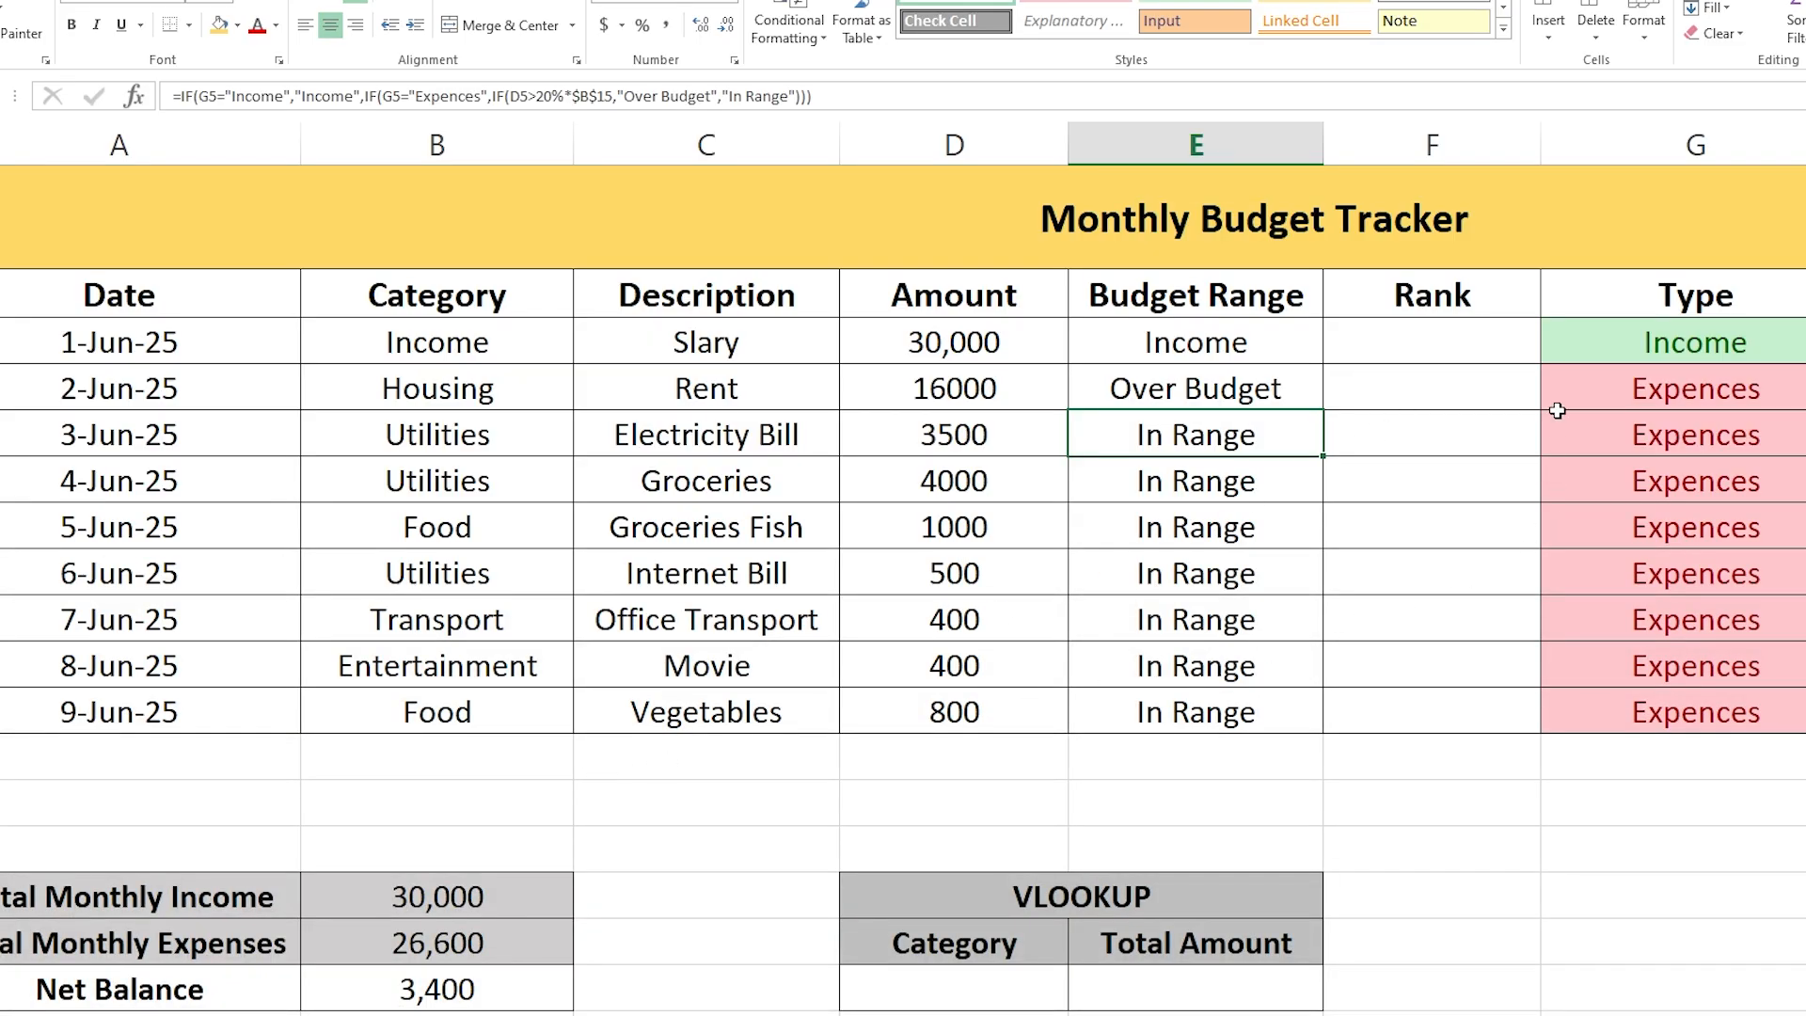
{"action": "scroll", "coordinate": [1332, 551], "scroll_direction": "down", "scroll_amount": 1}
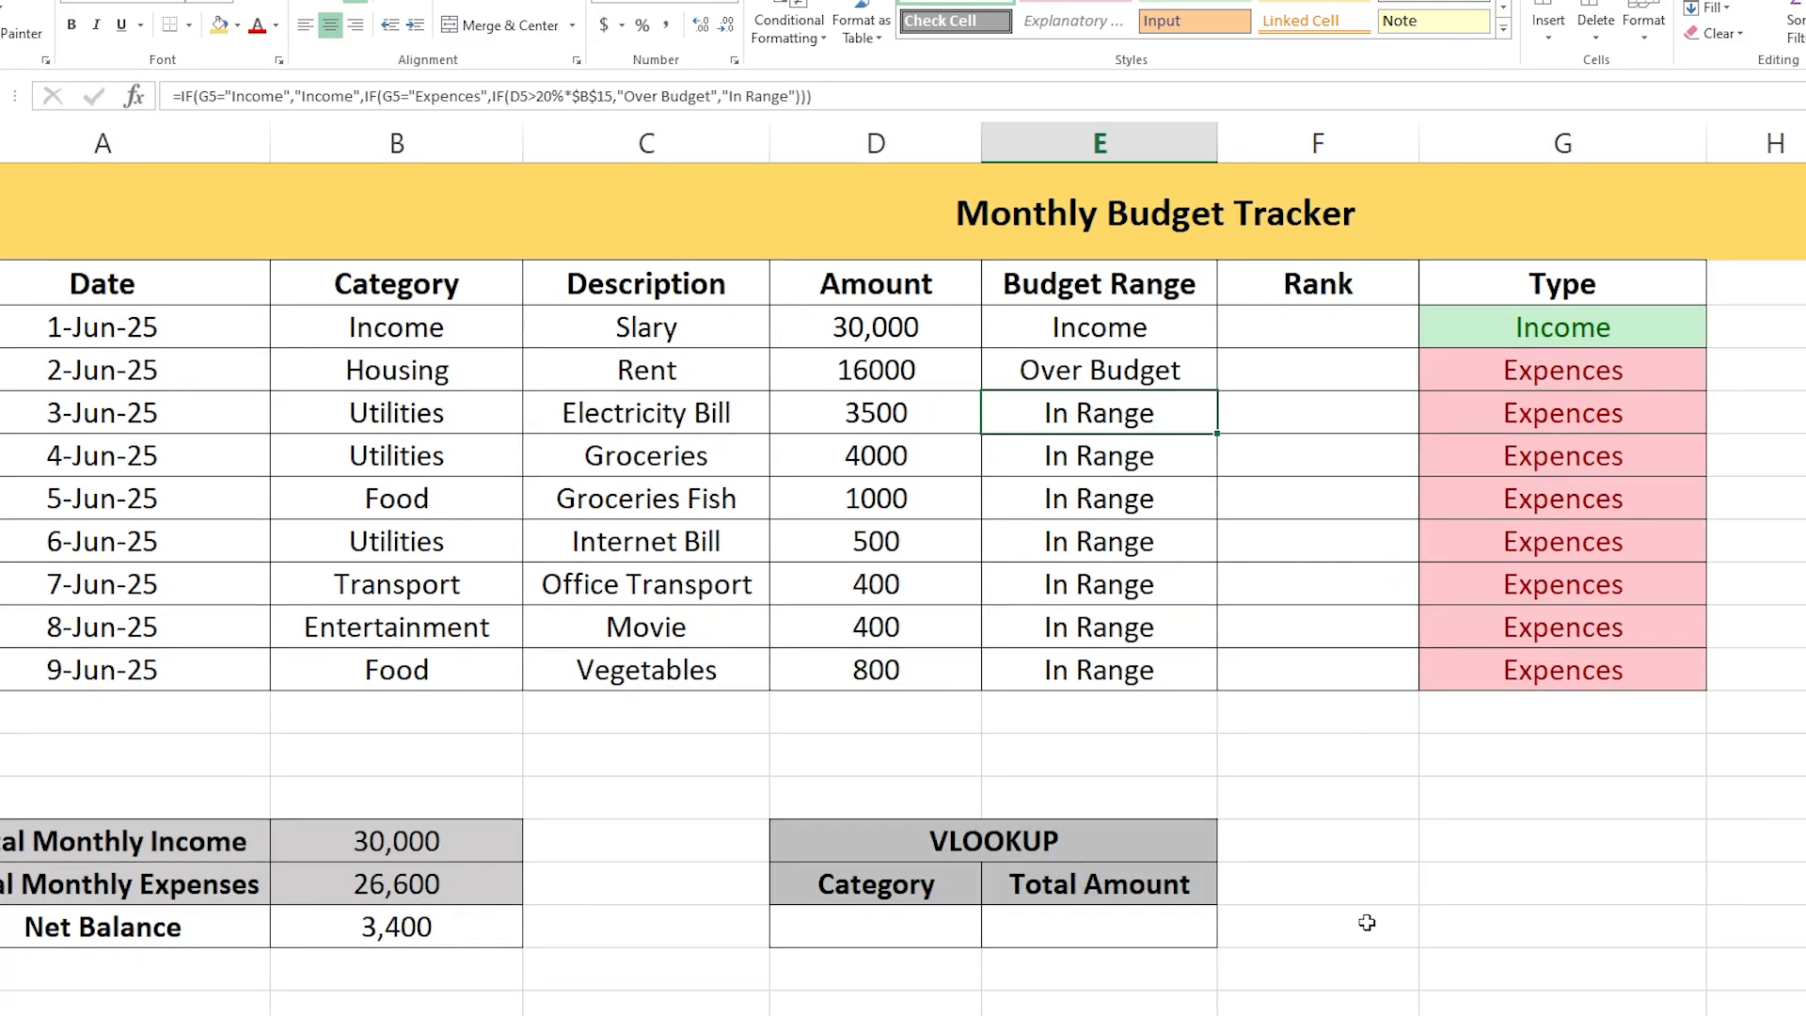
{"action": "scroll", "coordinate": [903, 564], "scroll_direction": "right", "scroll_amount": 2}
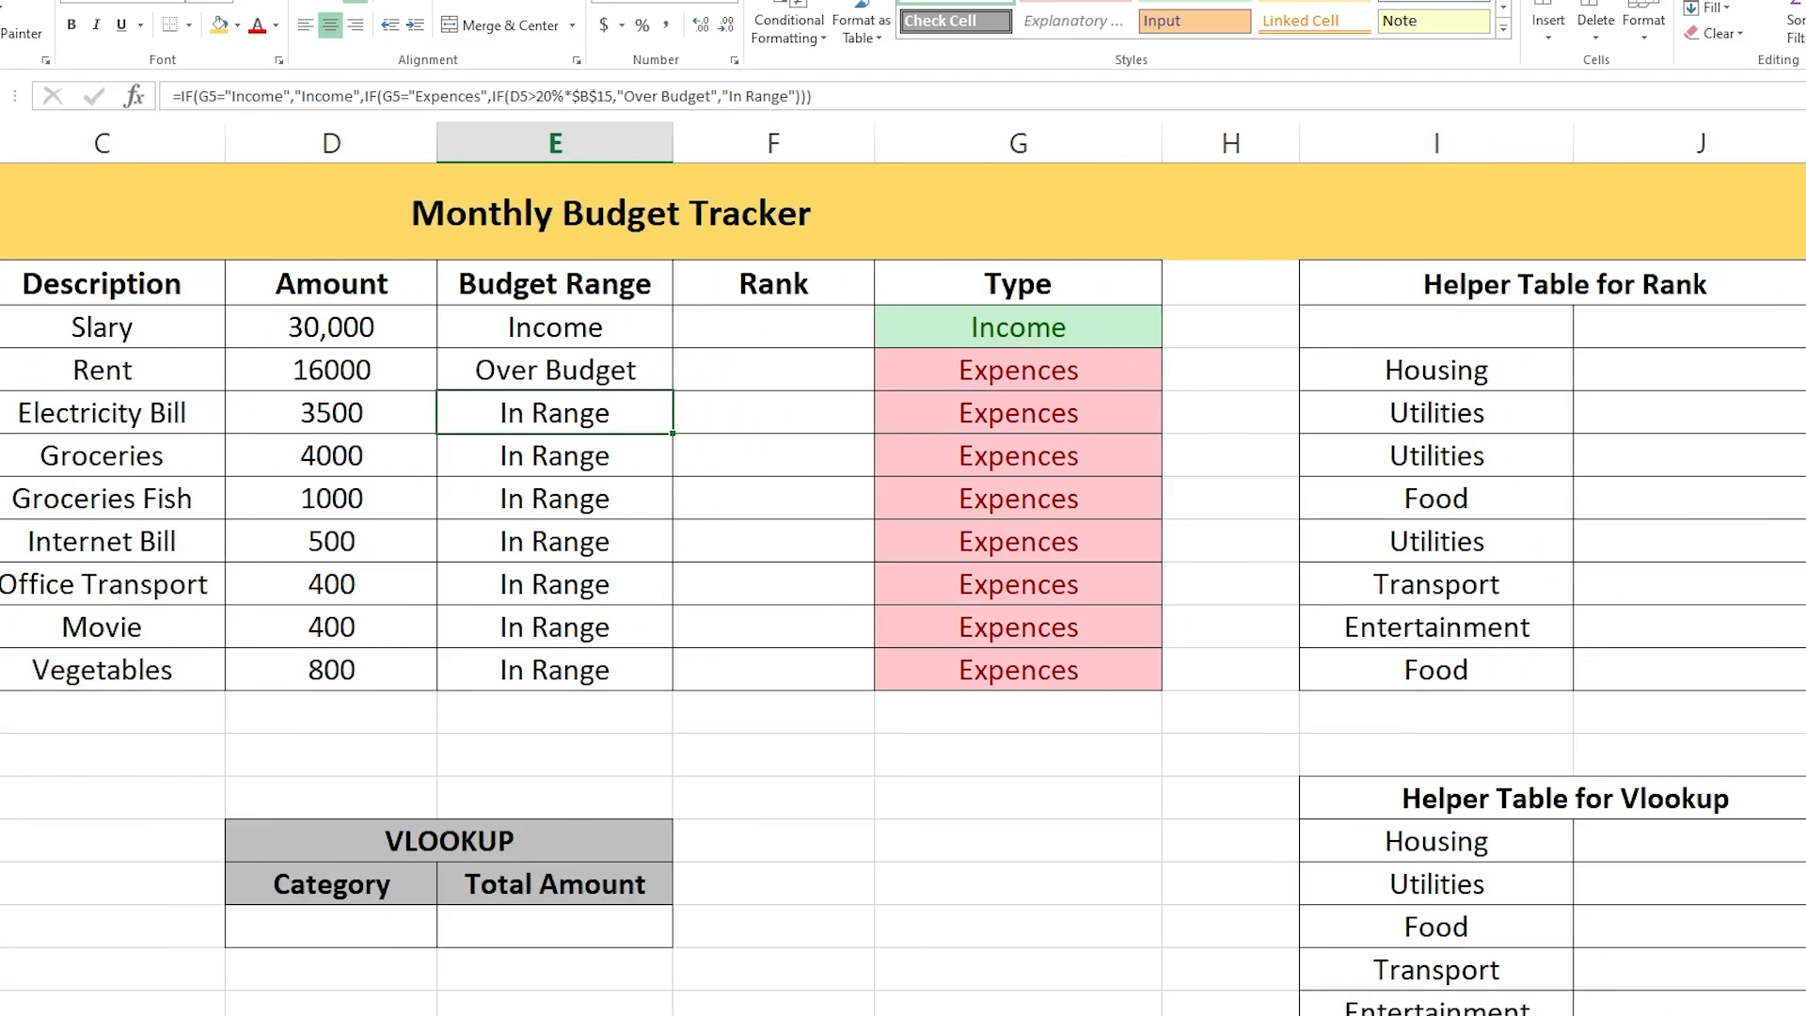
{"action": "scroll", "coordinate": [1505, 418], "scroll_direction": "right", "scroll_amount": 1}
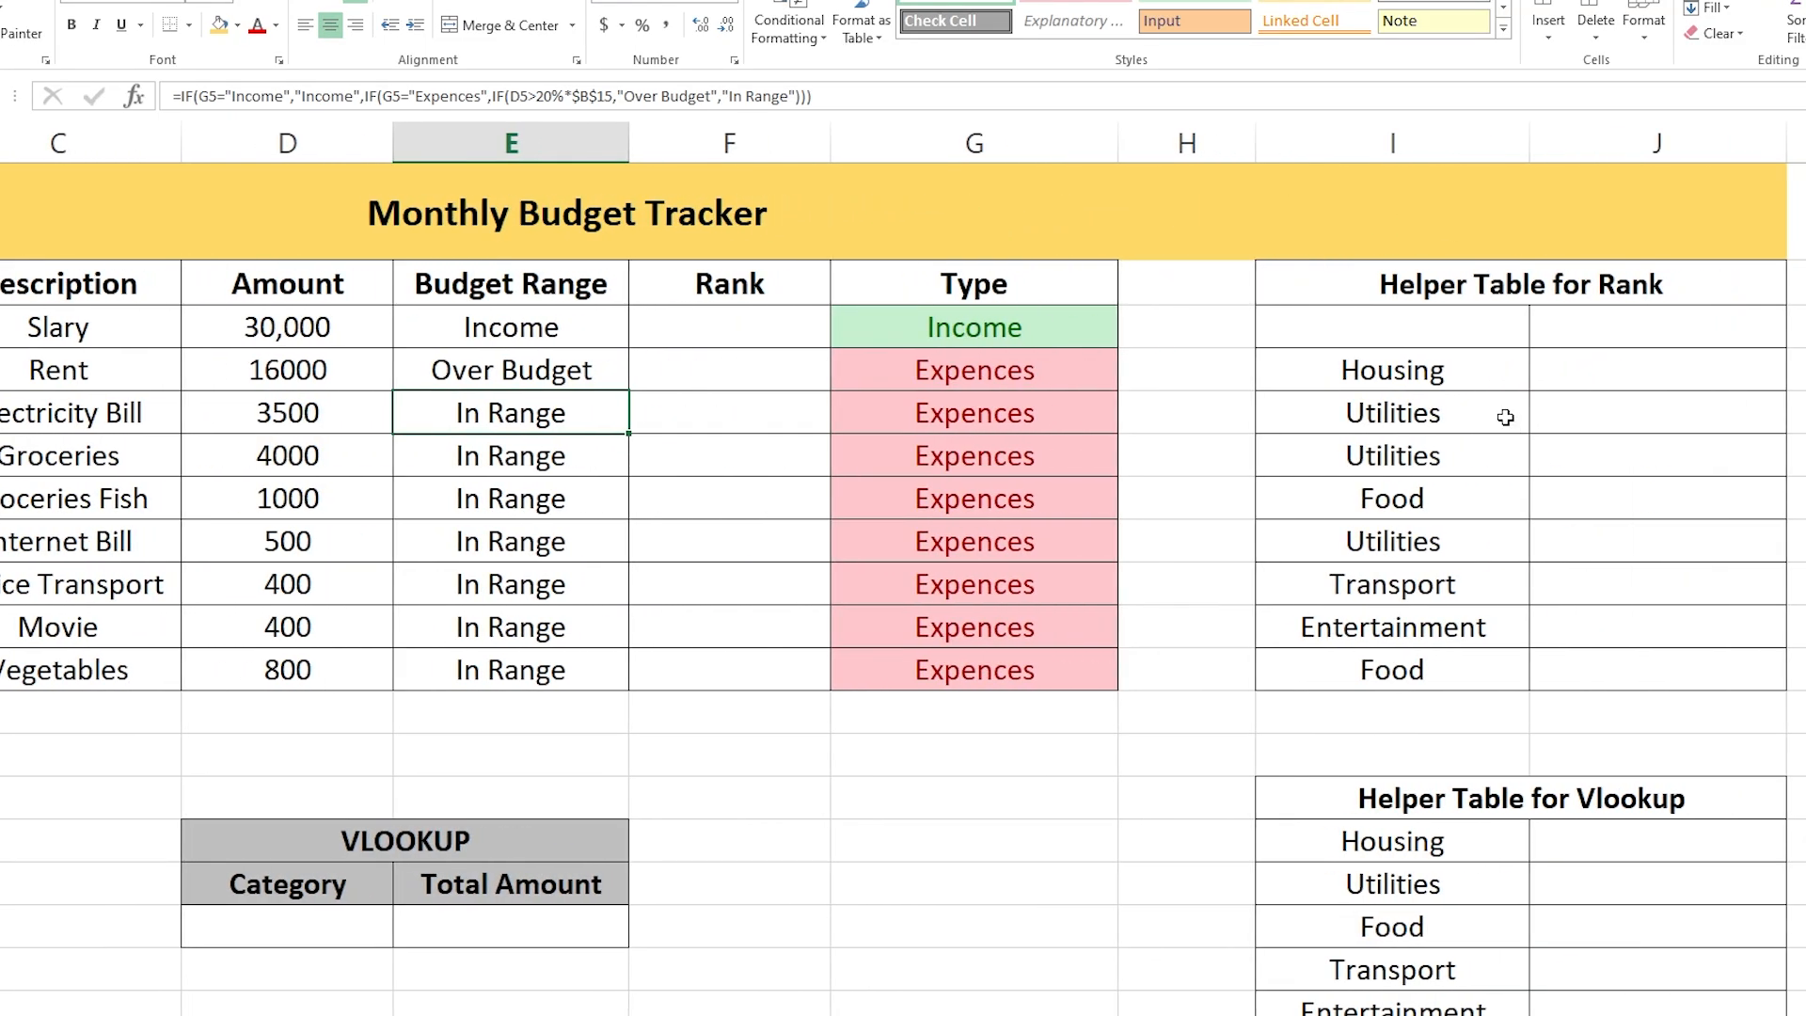
{"action": "left_click", "coordinate": [1488, 332]}
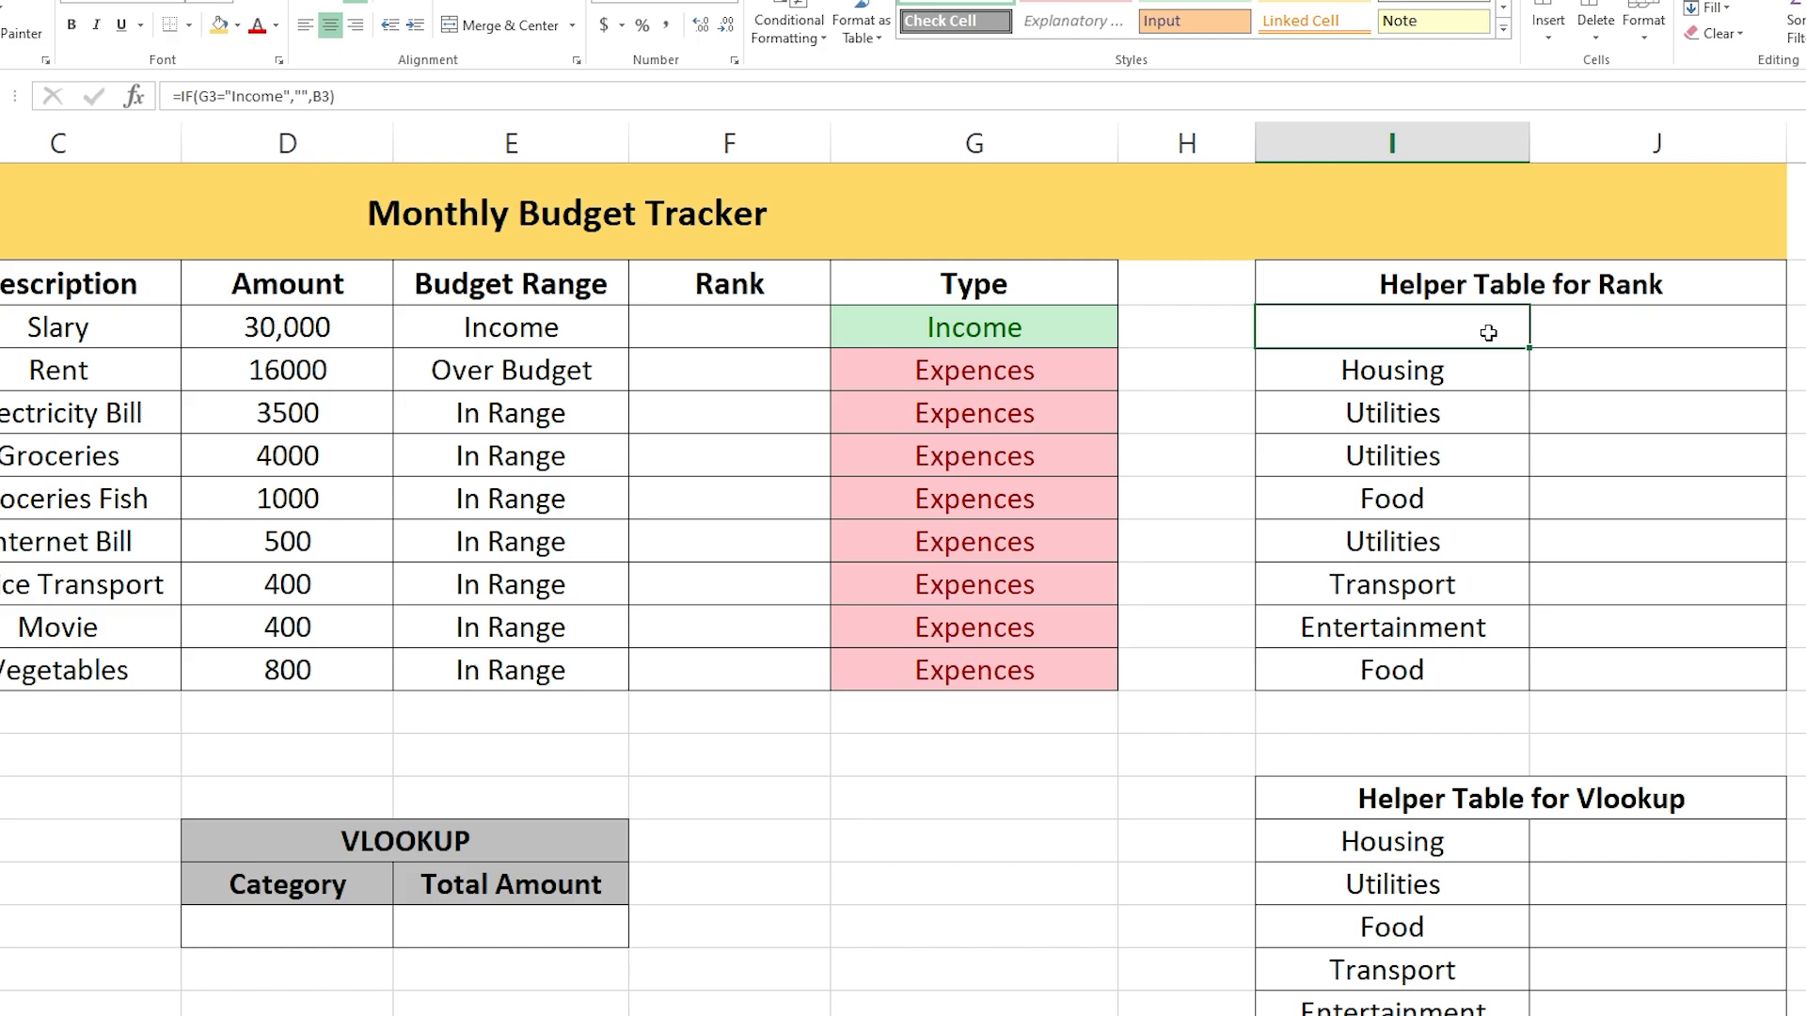
{"action": "left_click_drag", "start_coordinate": [1484, 336], "coordinate": [1496, 659]}
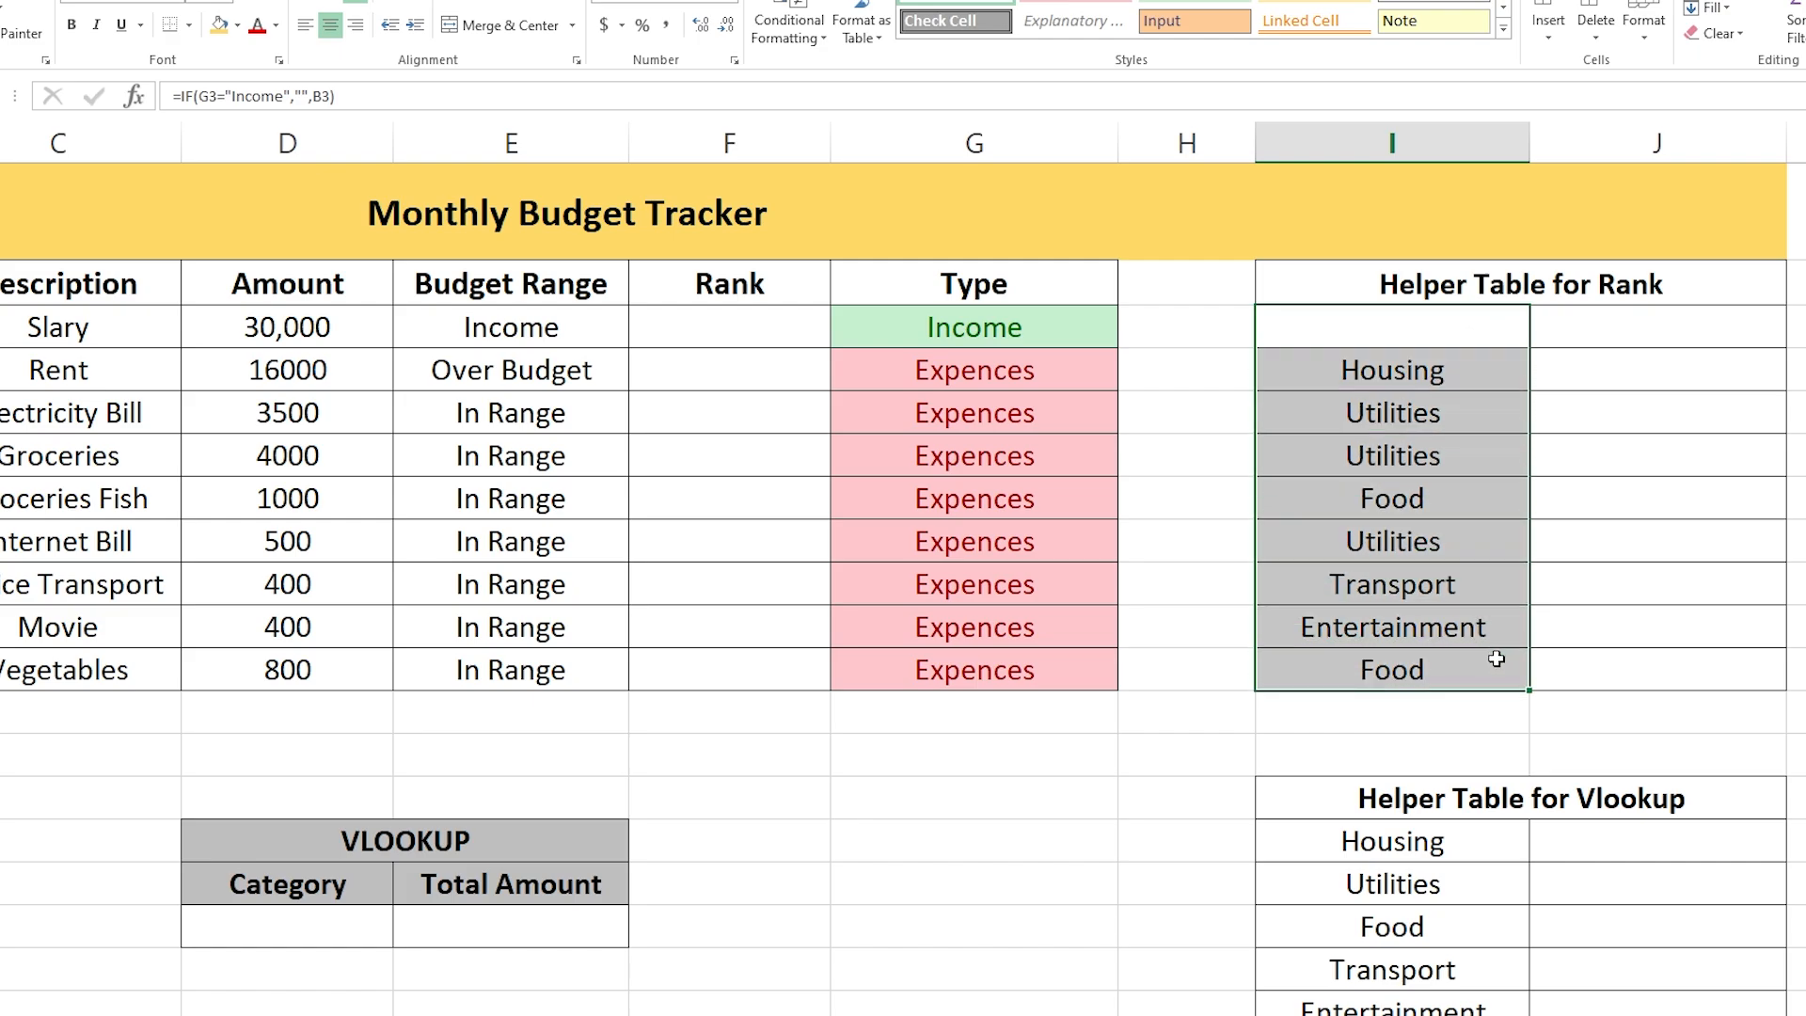
{"action": "key", "text": "Delete"}
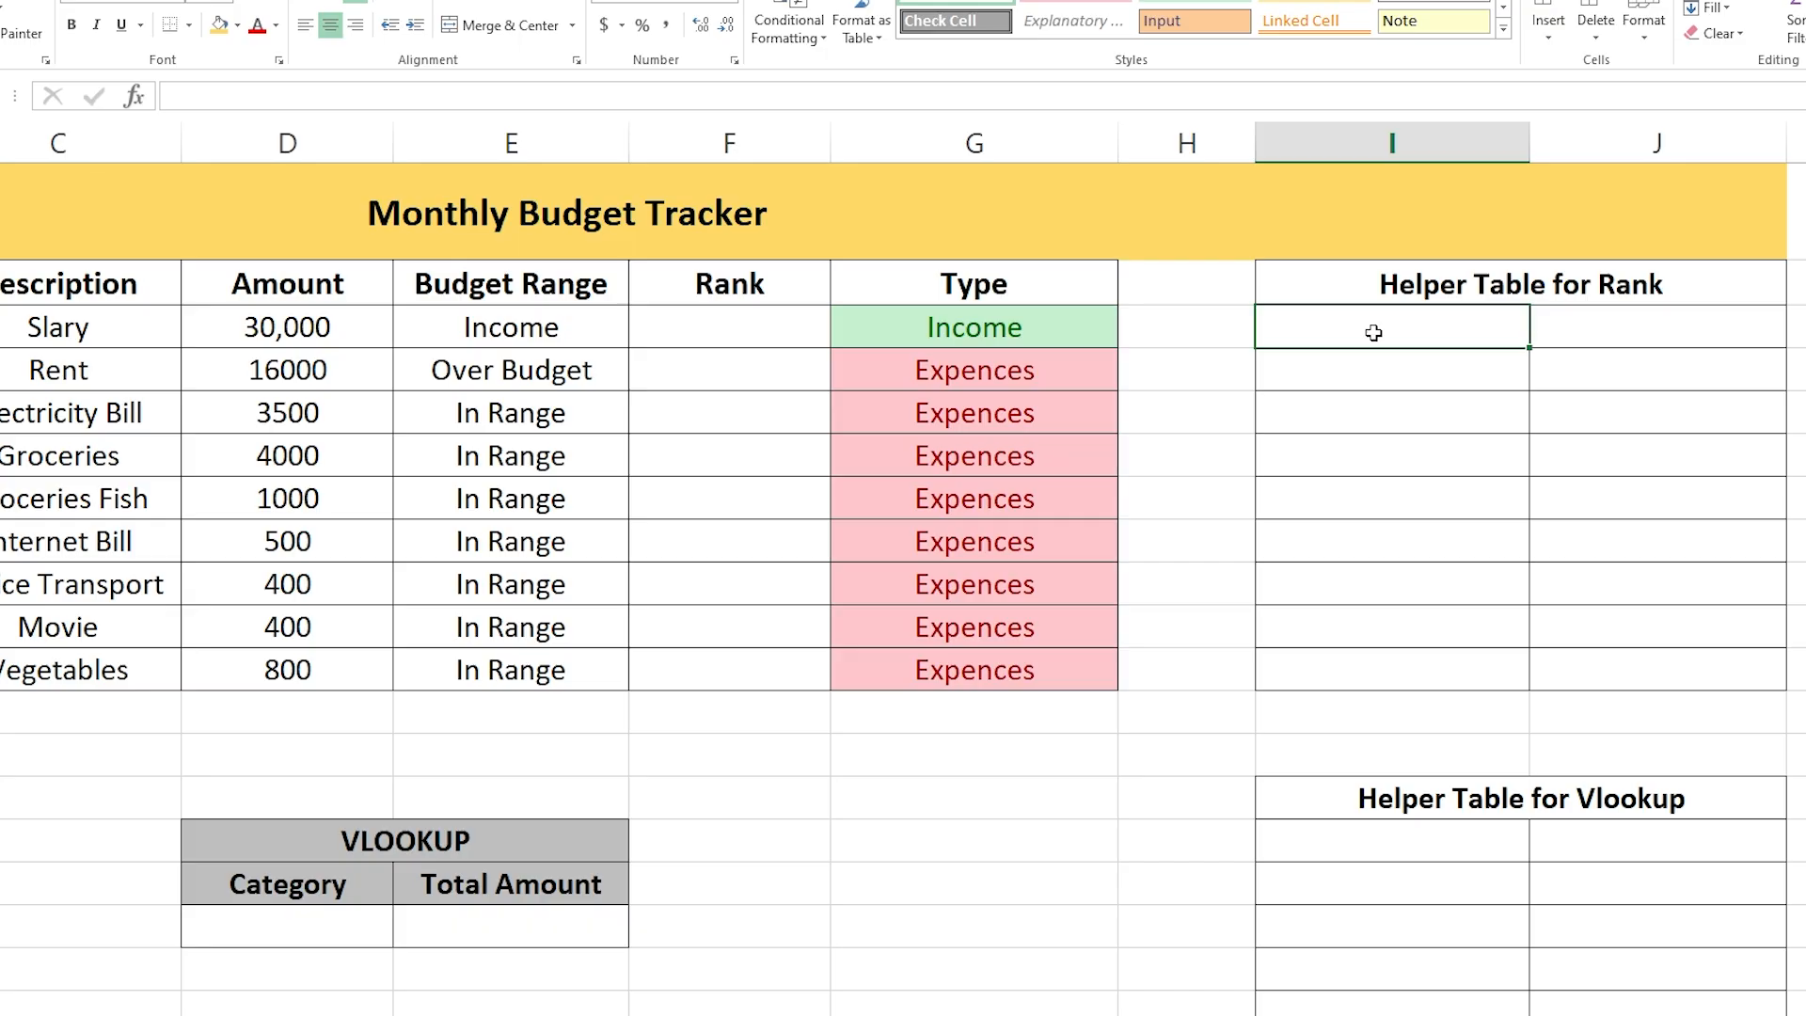
Start a new formula in I3, the first cell of the Helper Table for Rank.
{"action": "left_click", "coordinate": [1394, 287]}
{"action": "left_click", "coordinate": [1383, 327]}
{"action": "type", "text": "="}
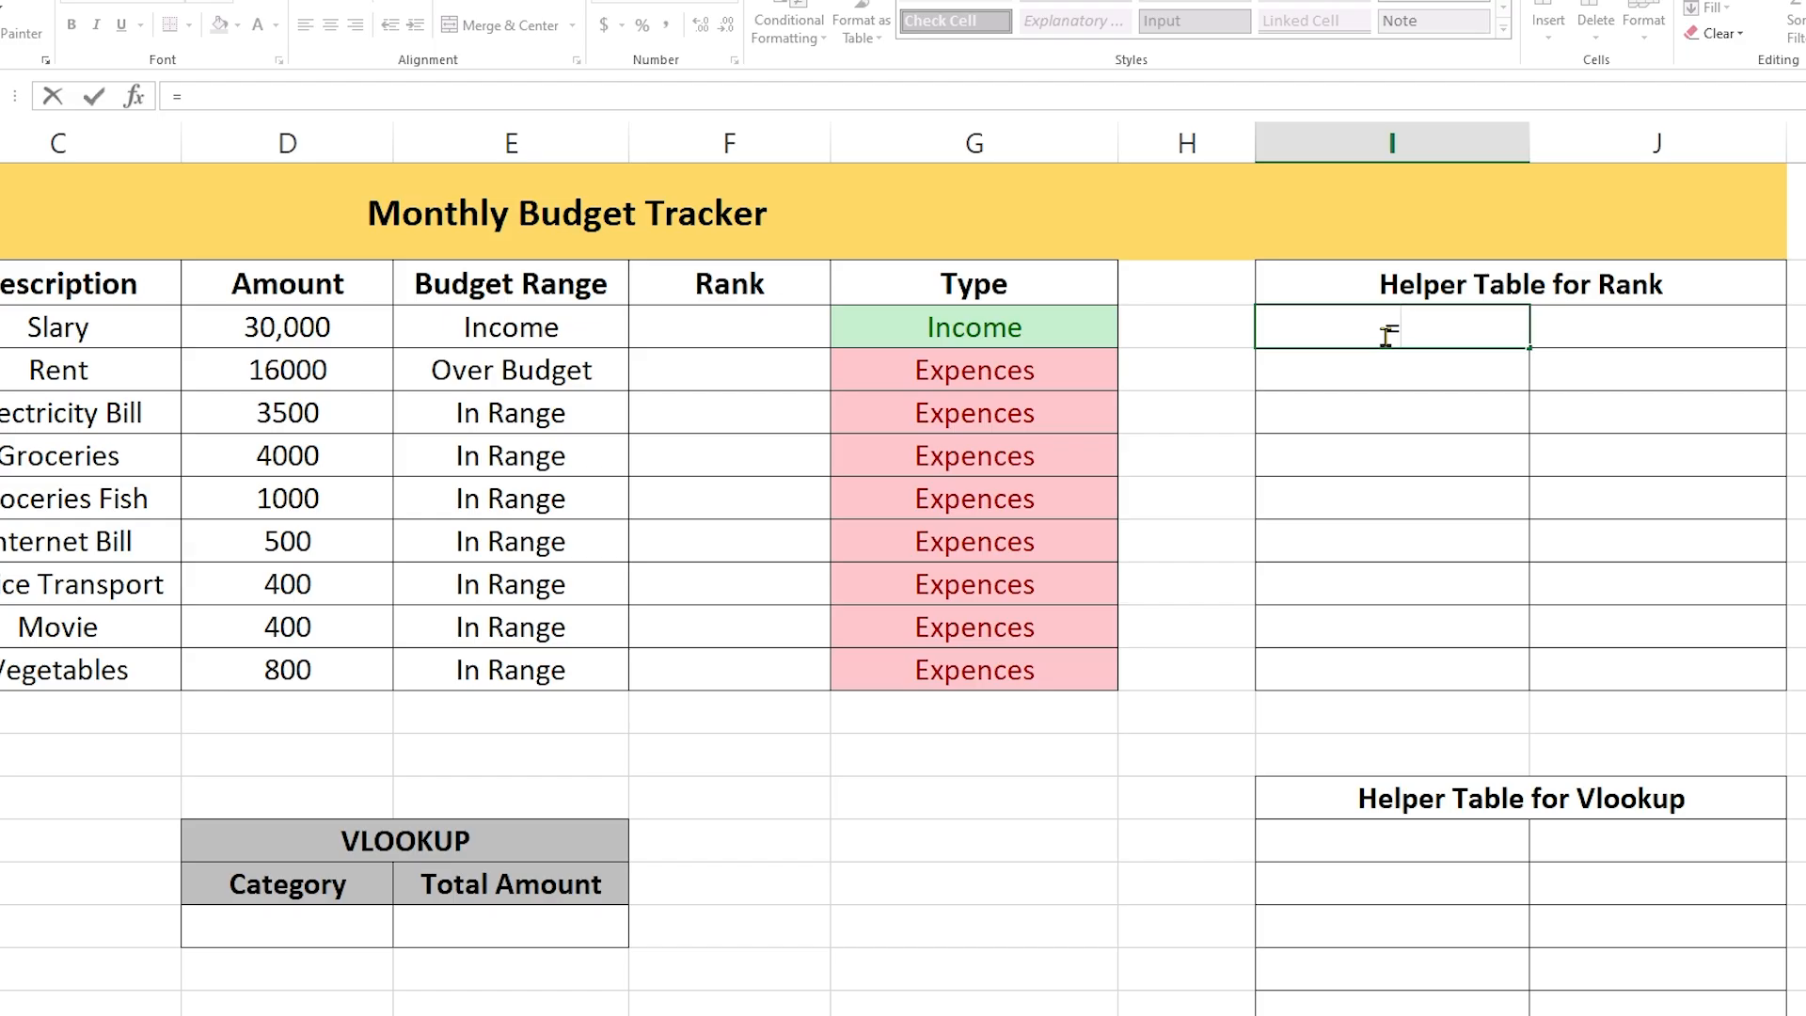
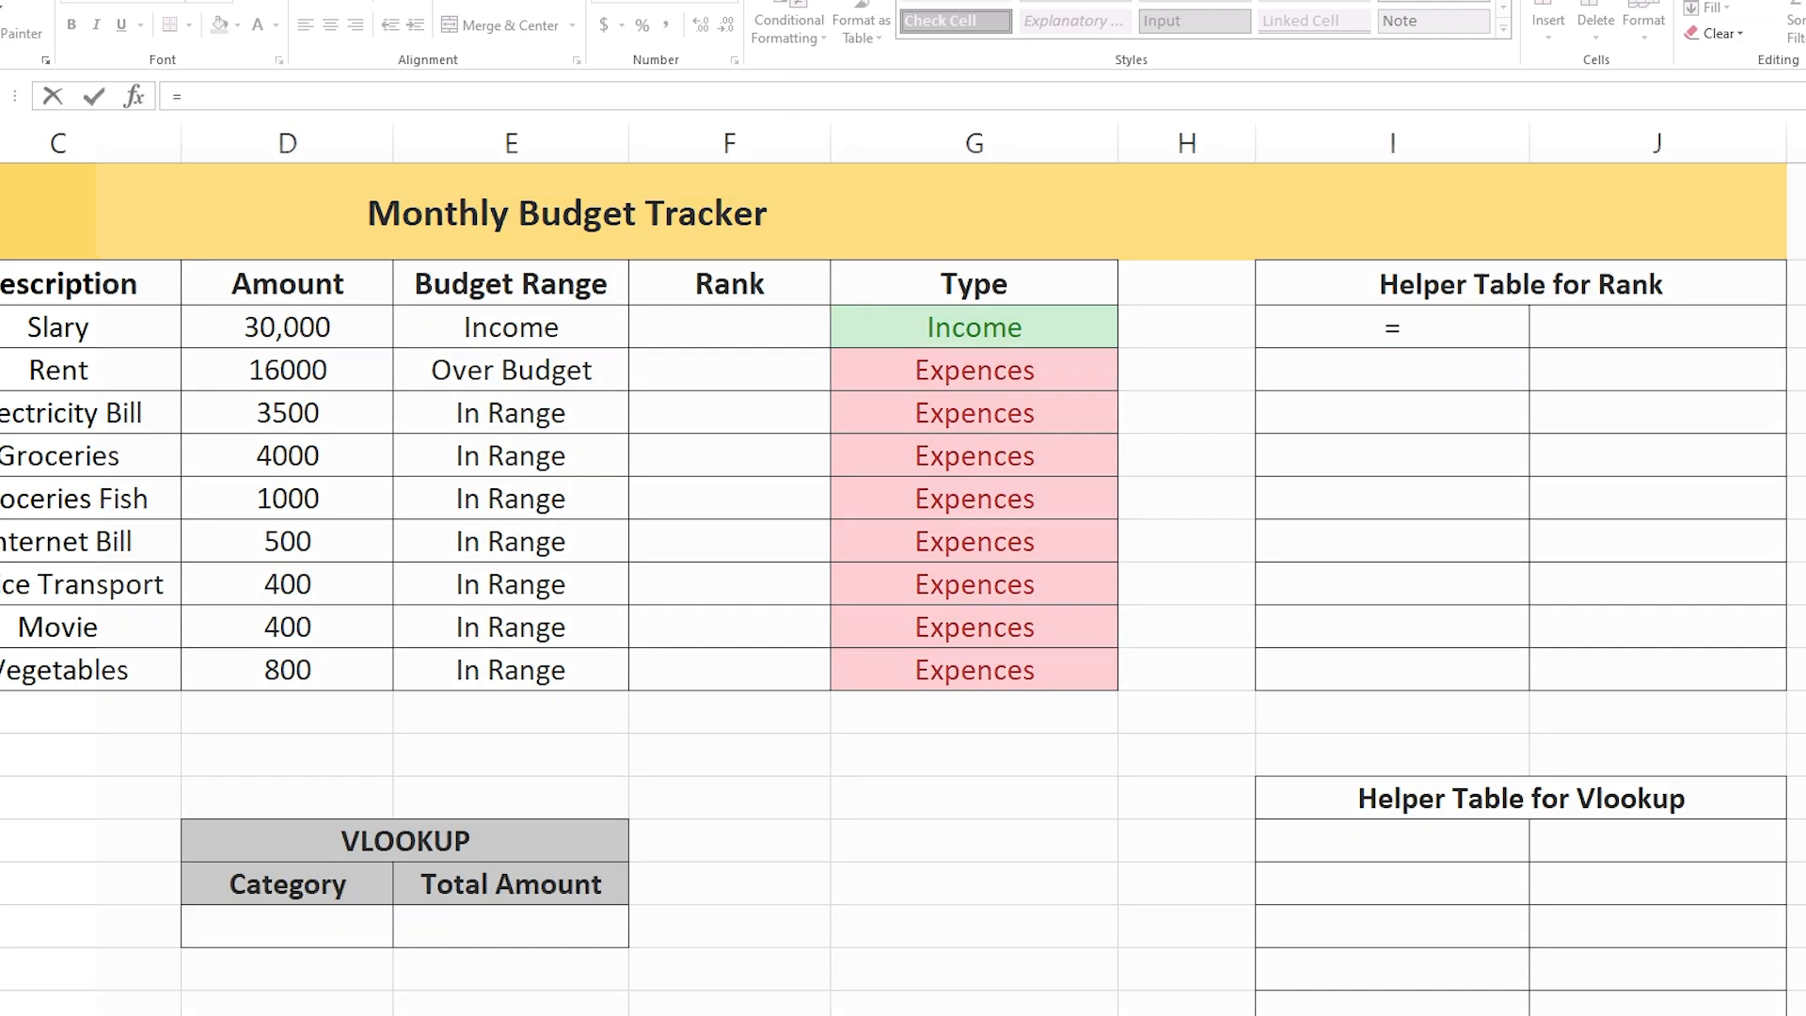
Switch to the assignment PDF and review task 5, about ranking only the expenses.
{"action": "key", "text": "alt+Tab"}
{"action": "left_click", "coordinate": [669, 965]}
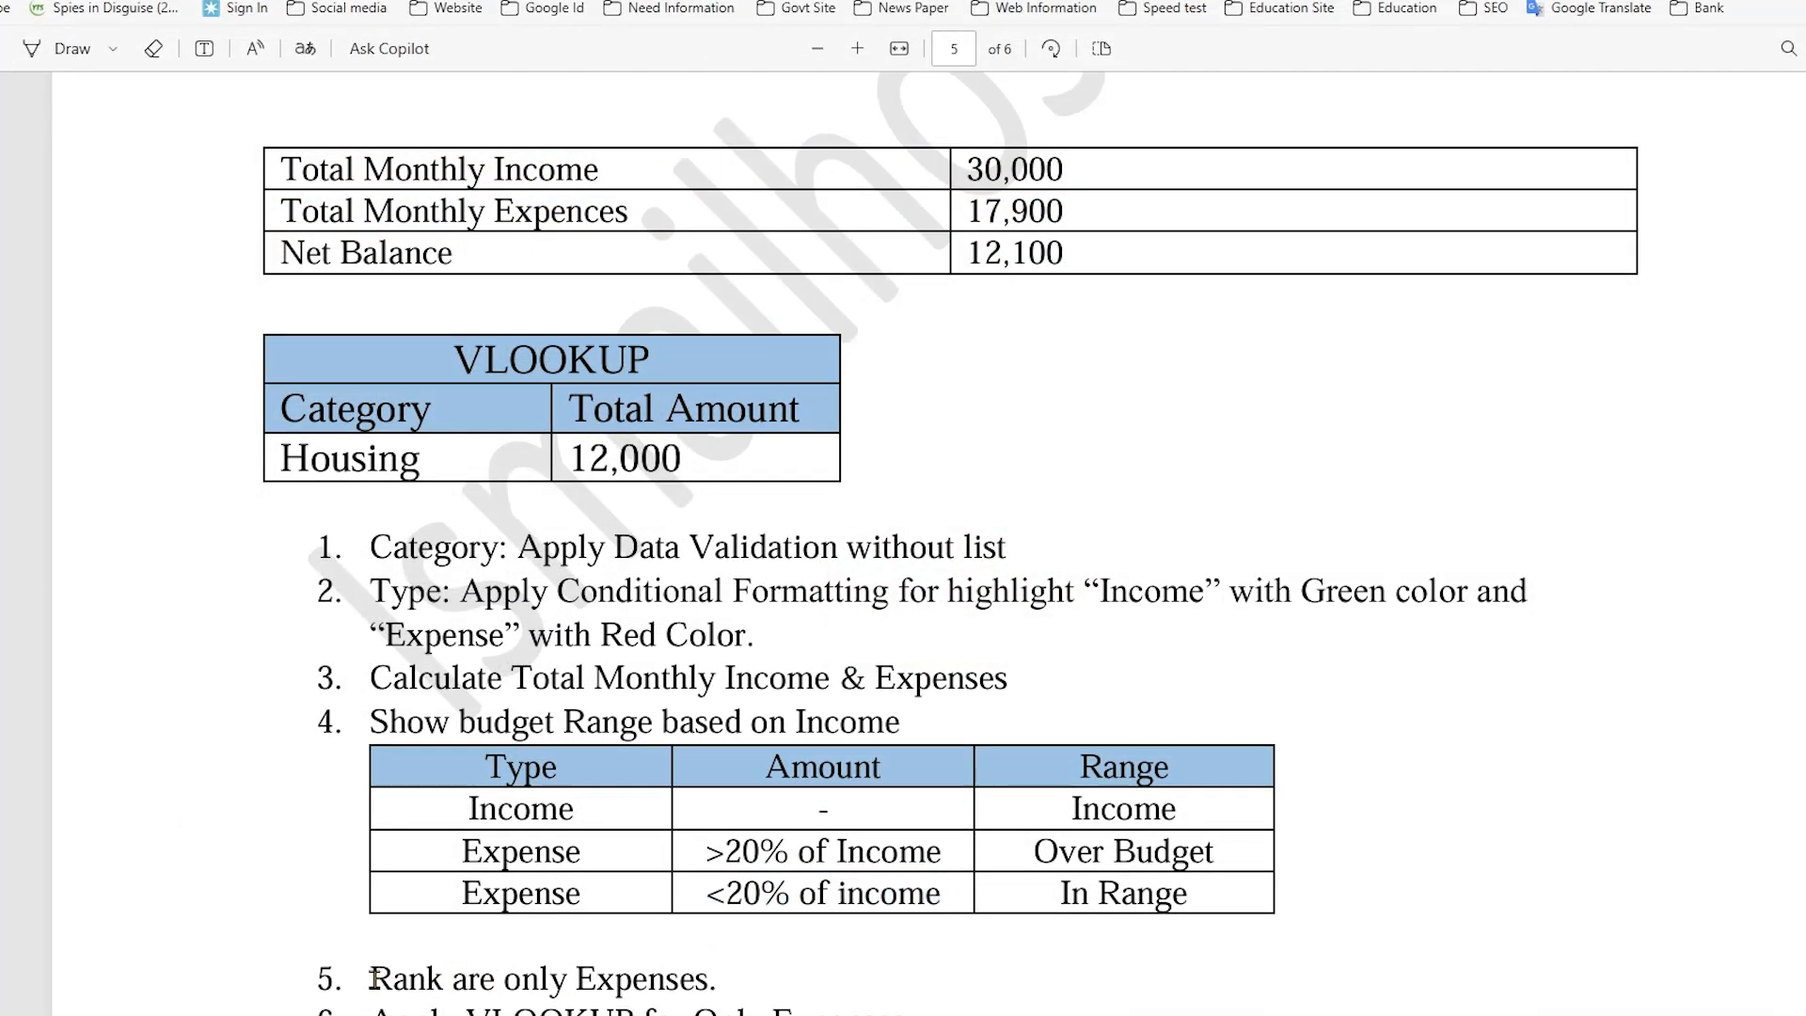
{"action": "left_click_drag", "start_coordinate": [371, 978], "coordinate": [769, 978]}
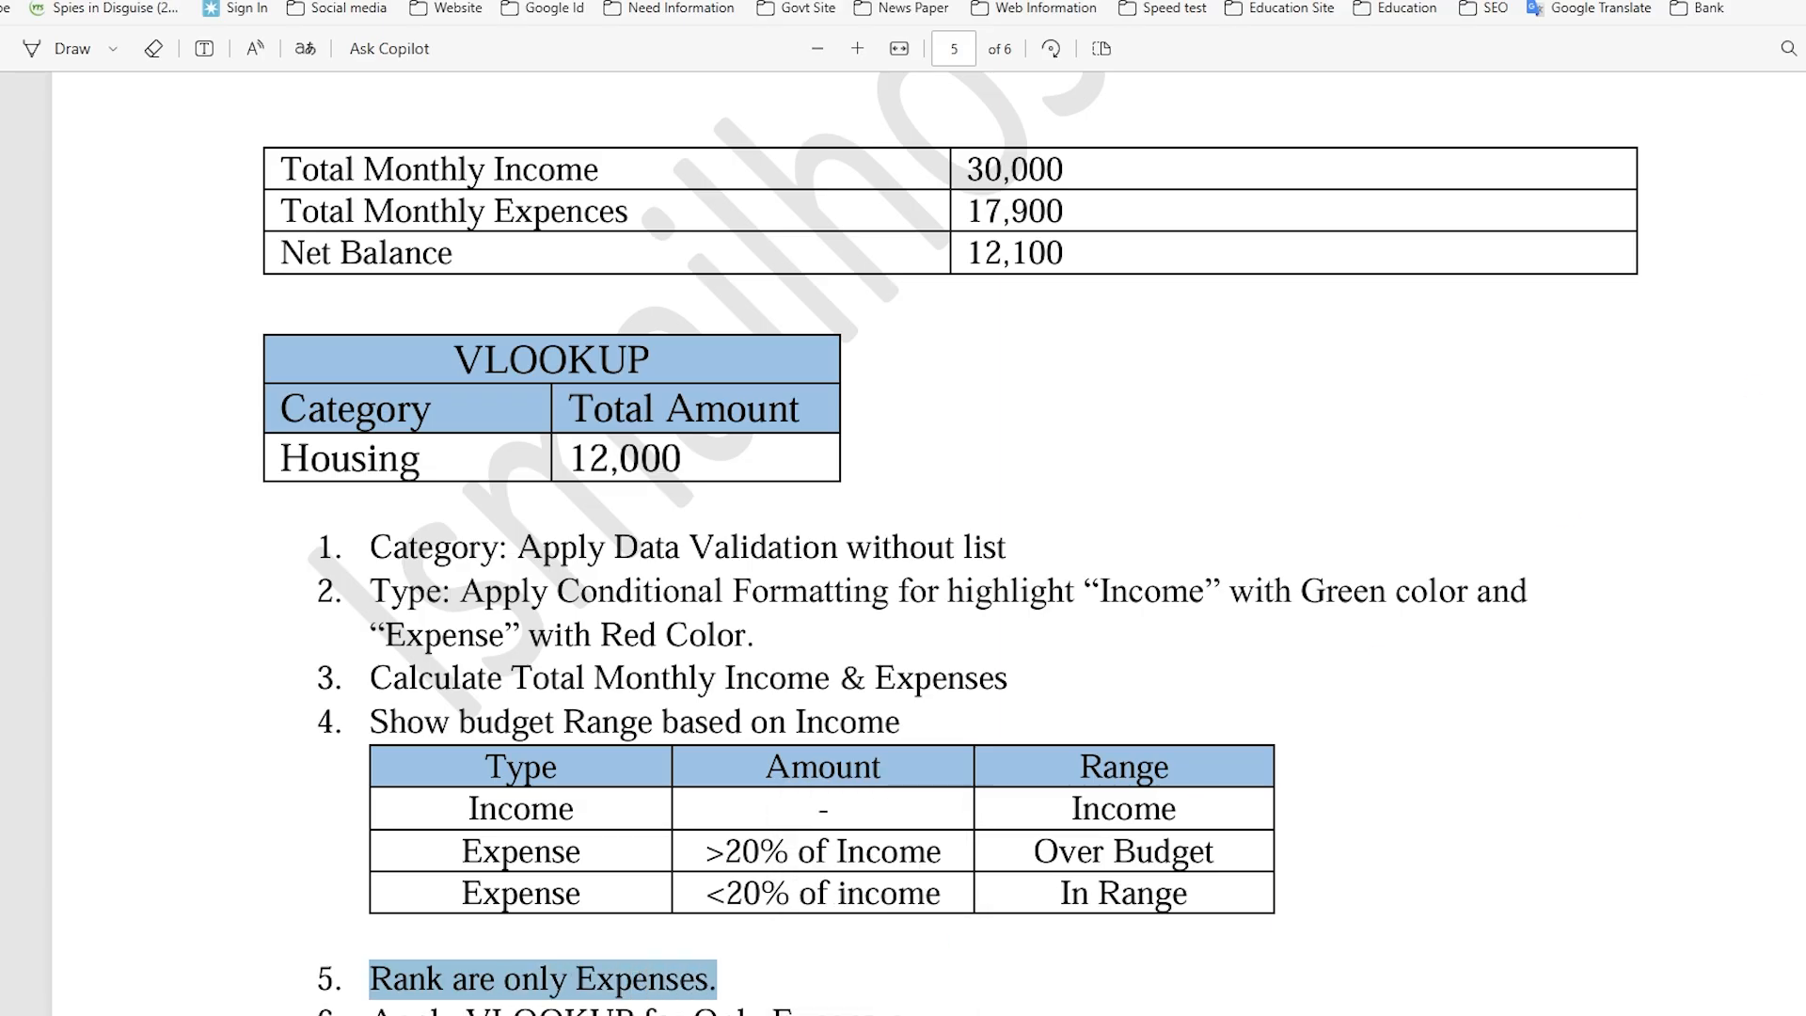
Switch back to the workbook and give I3's formula an IF that returns an empty text when G3 equals "Income".
{"action": "key", "text": "alt+Tab"}
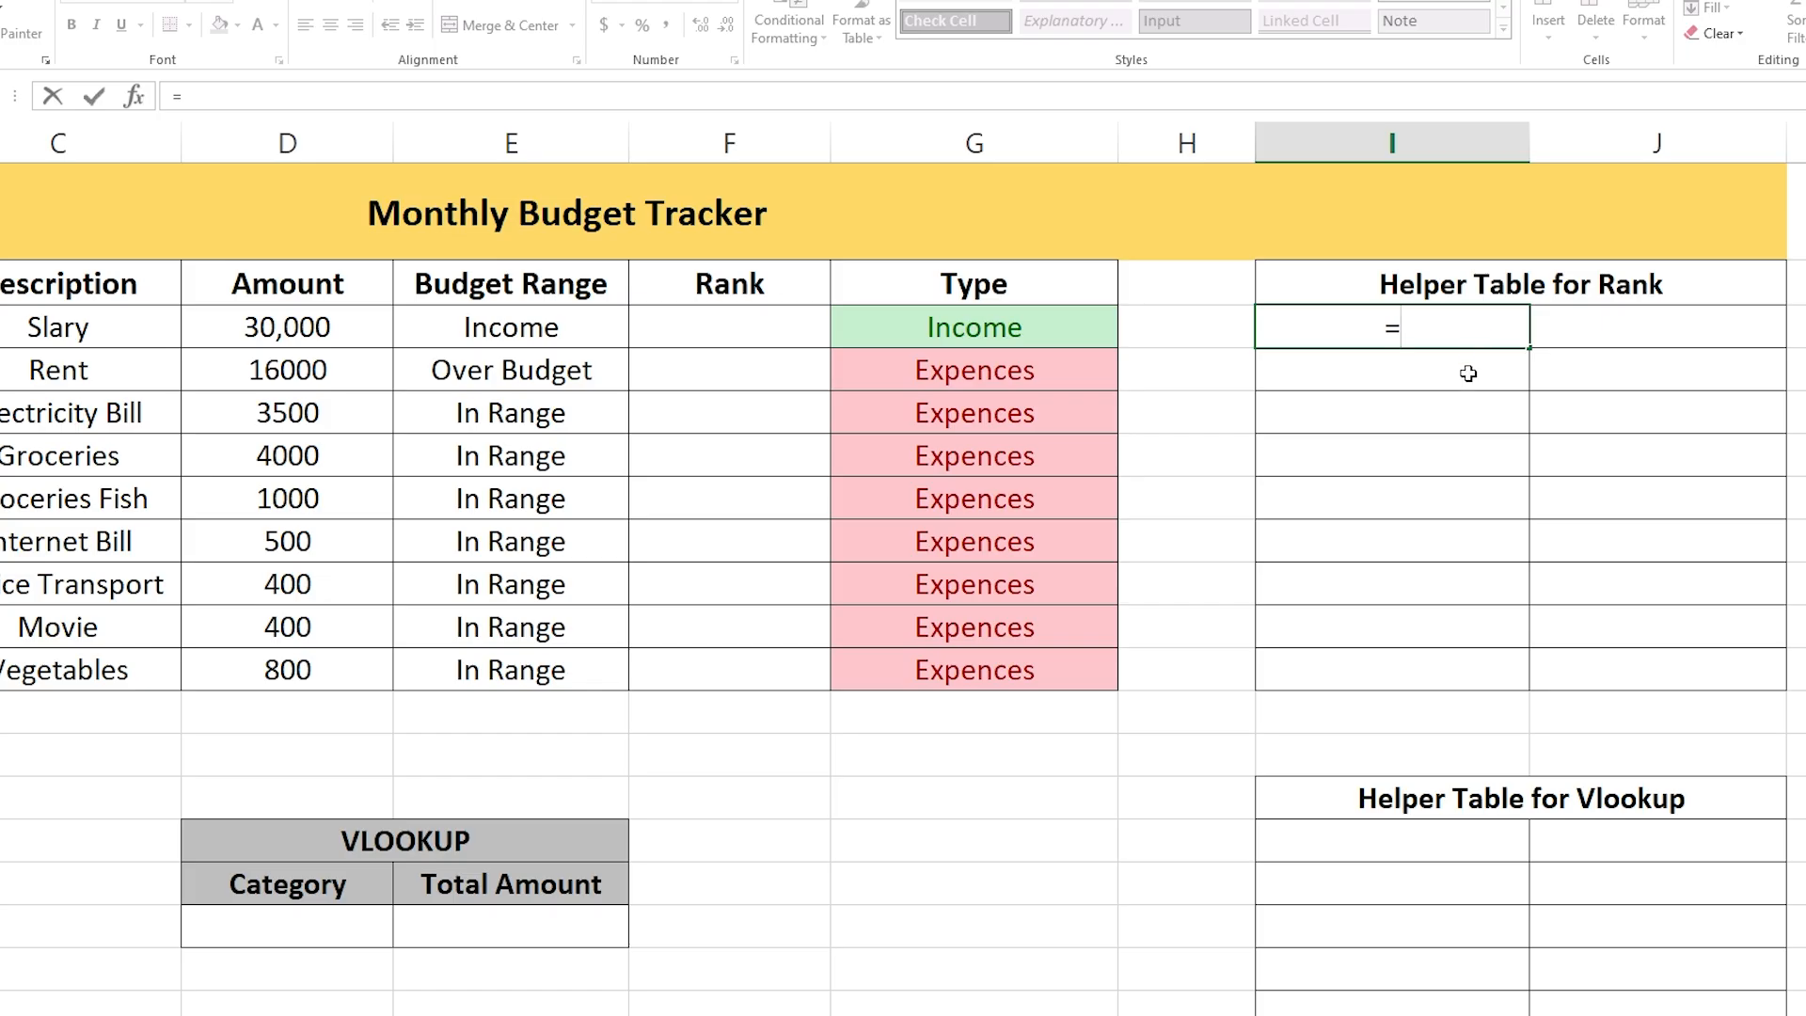
{"action": "type", "text": "IF"}
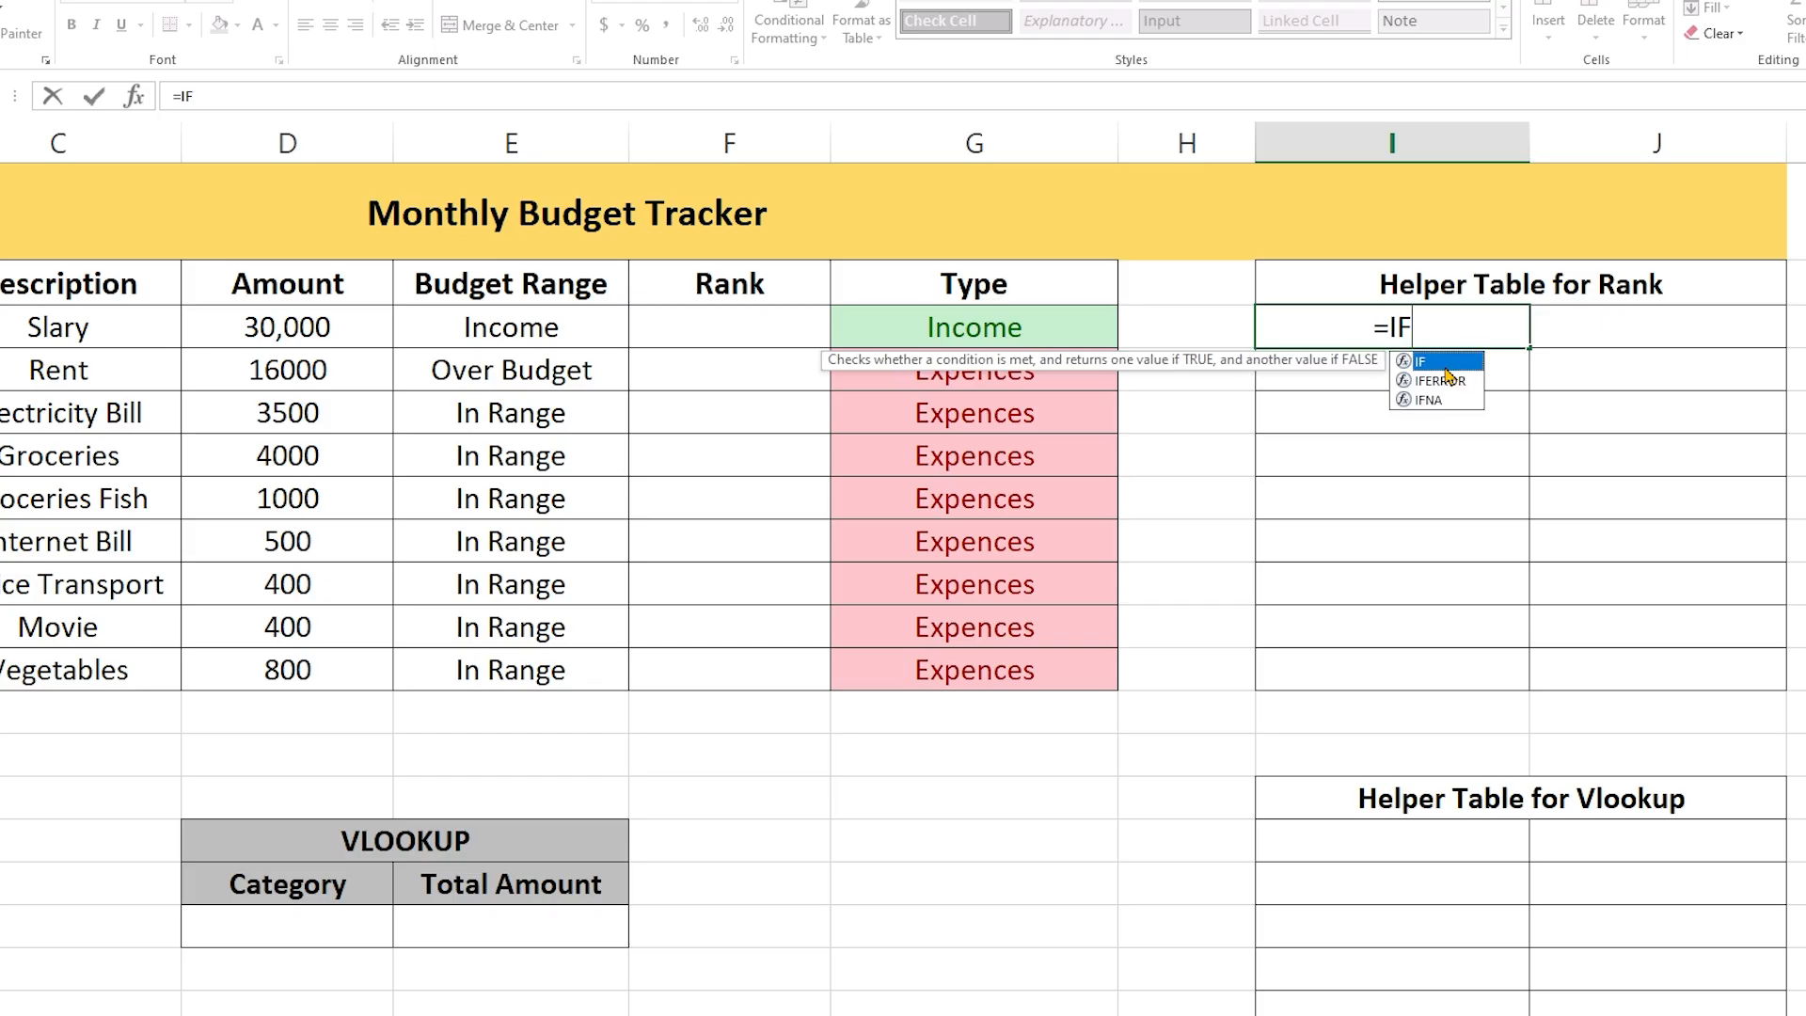
{"action": "type", "text": "("}
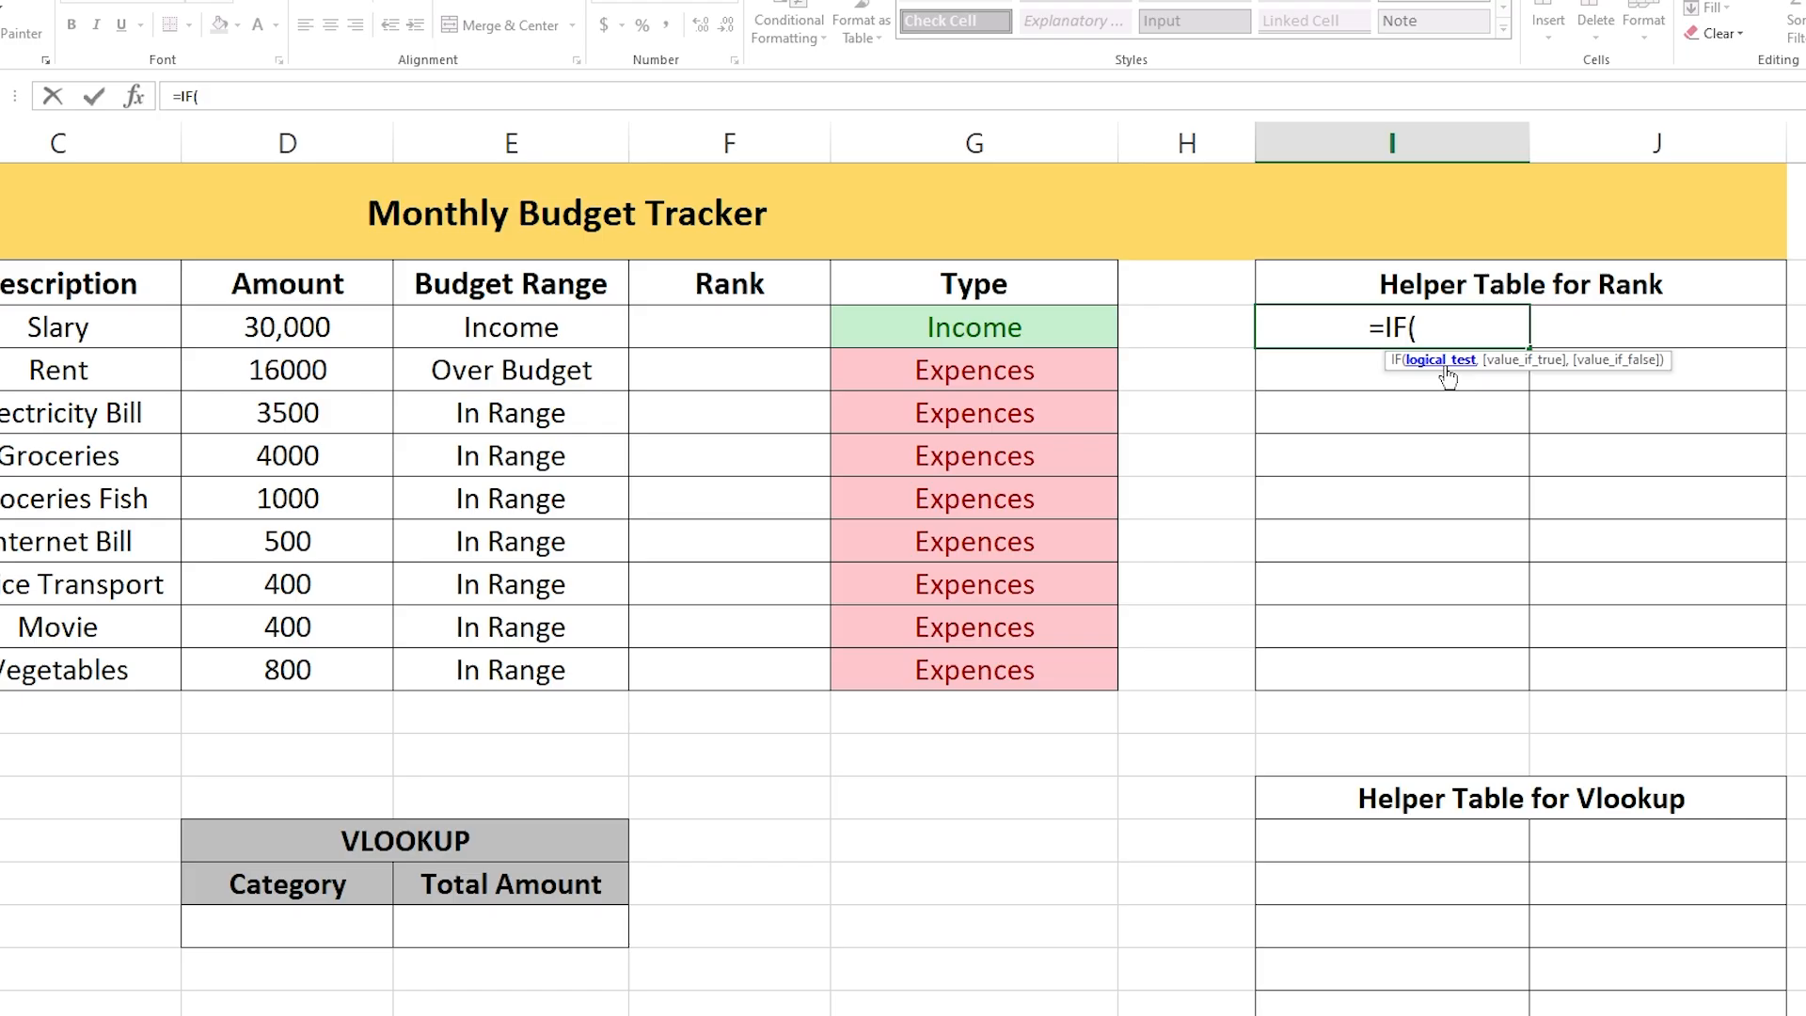
{"action": "left_click", "coordinate": [984, 327]}
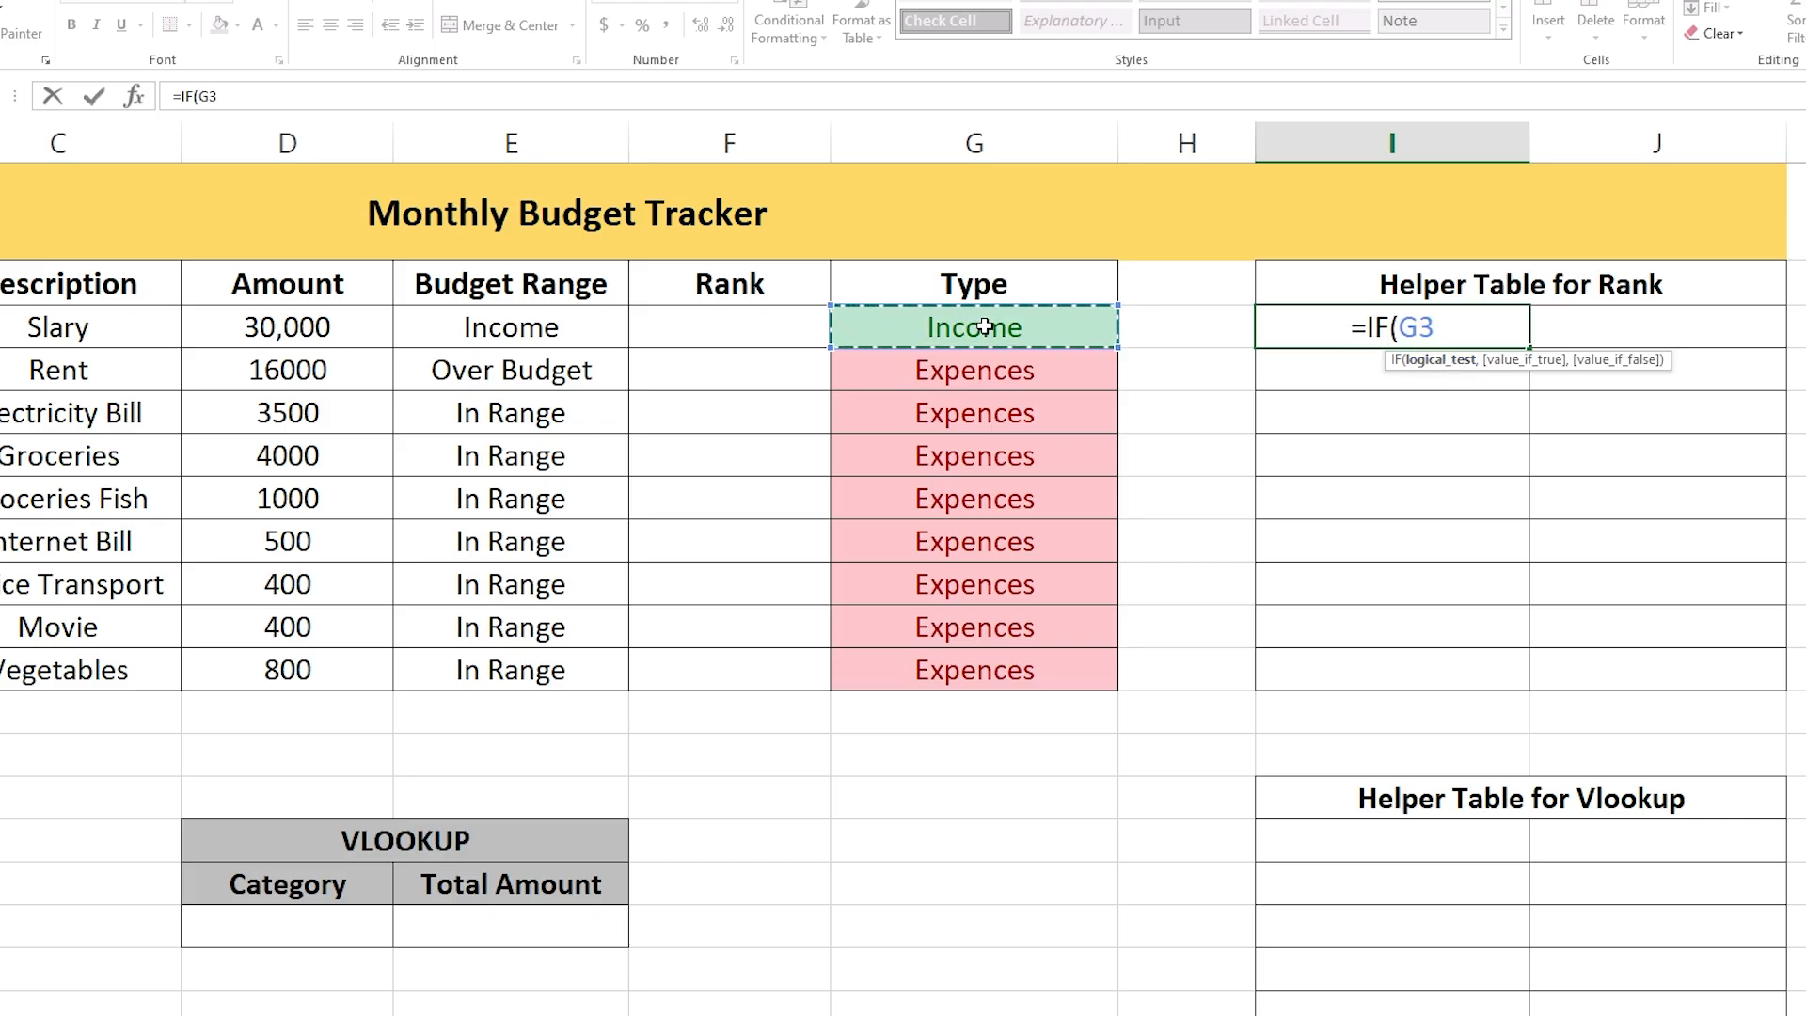
{"action": "type", "text": "=\""}
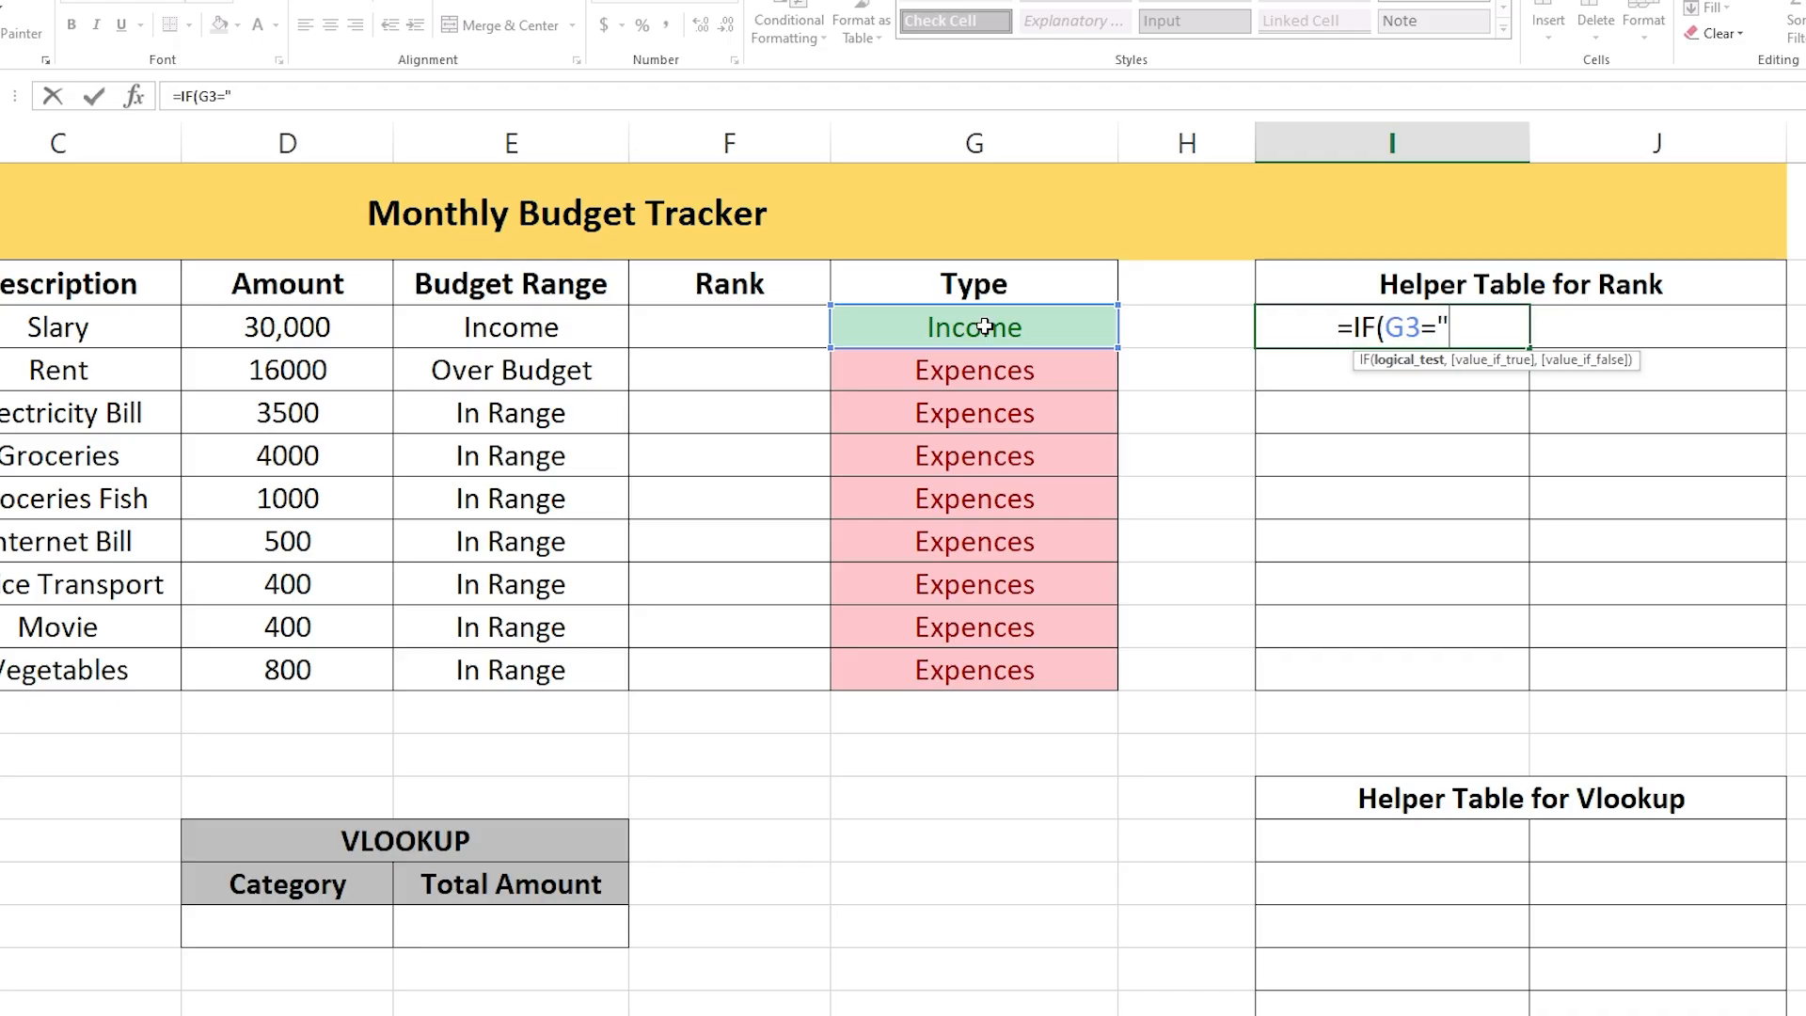
{"action": "type", "text": "Income"}
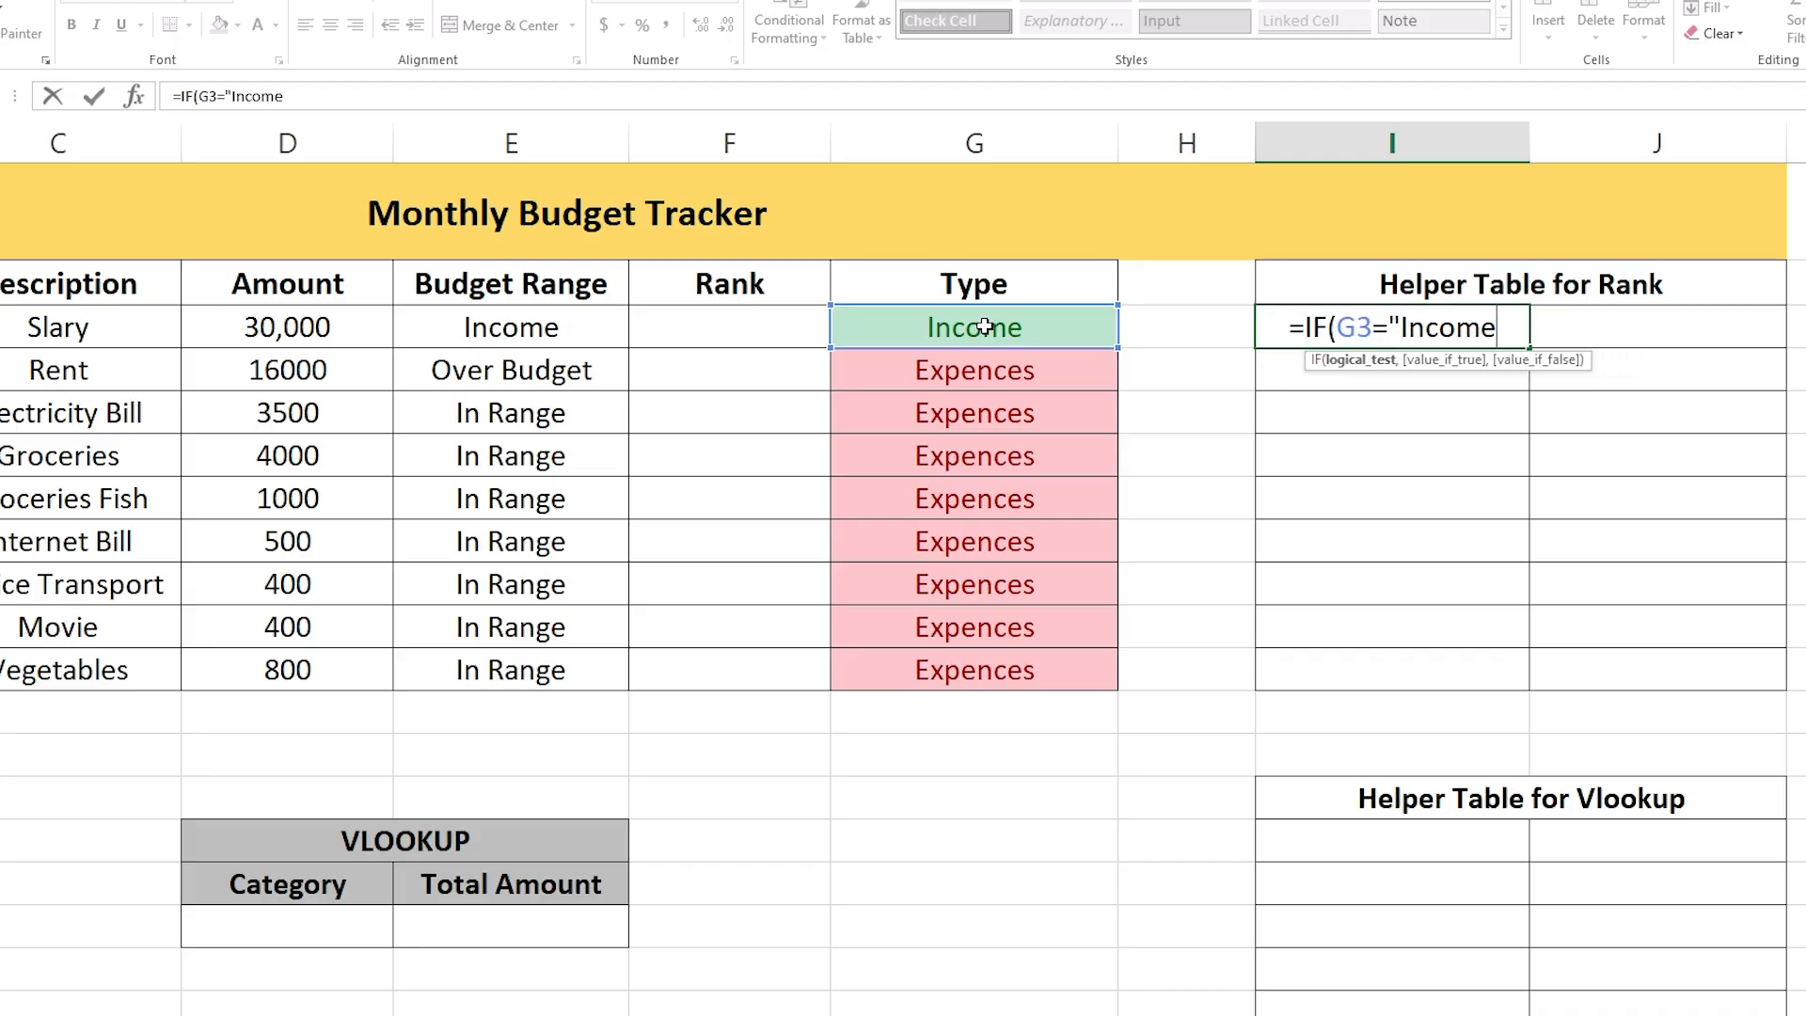
{"action": "type", "text": "\""}
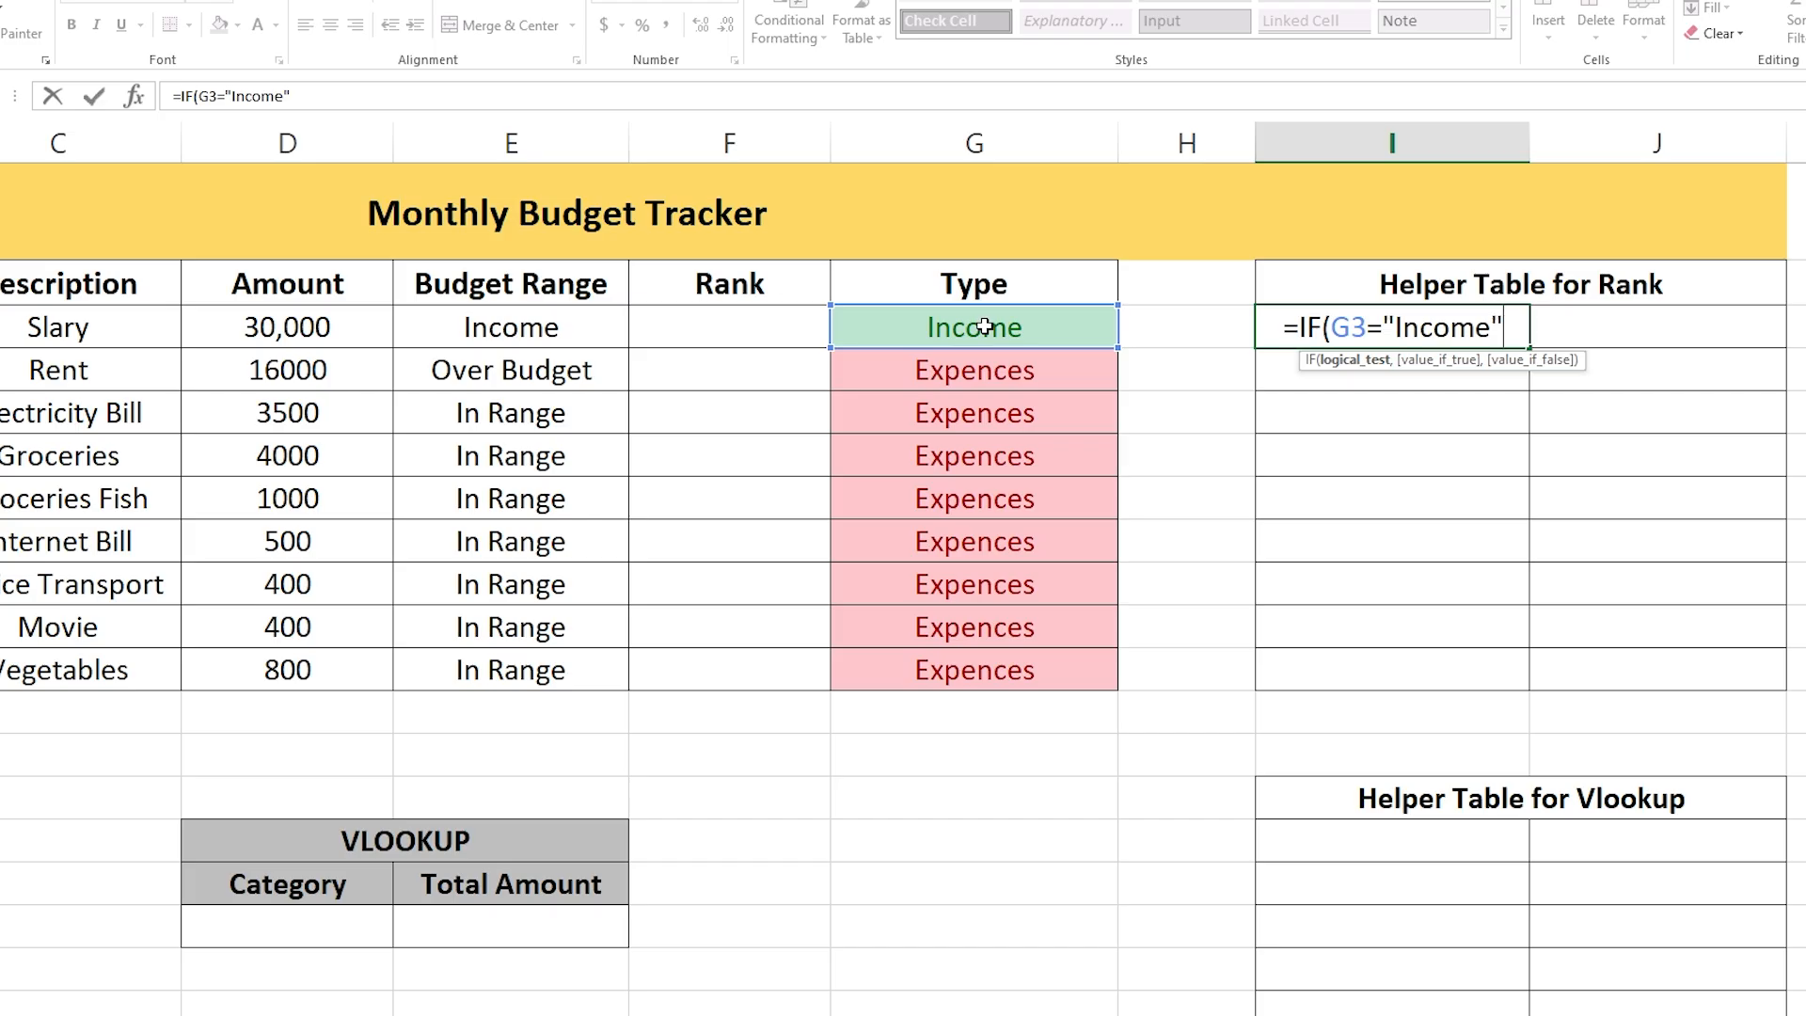
{"action": "type", "text": ","}
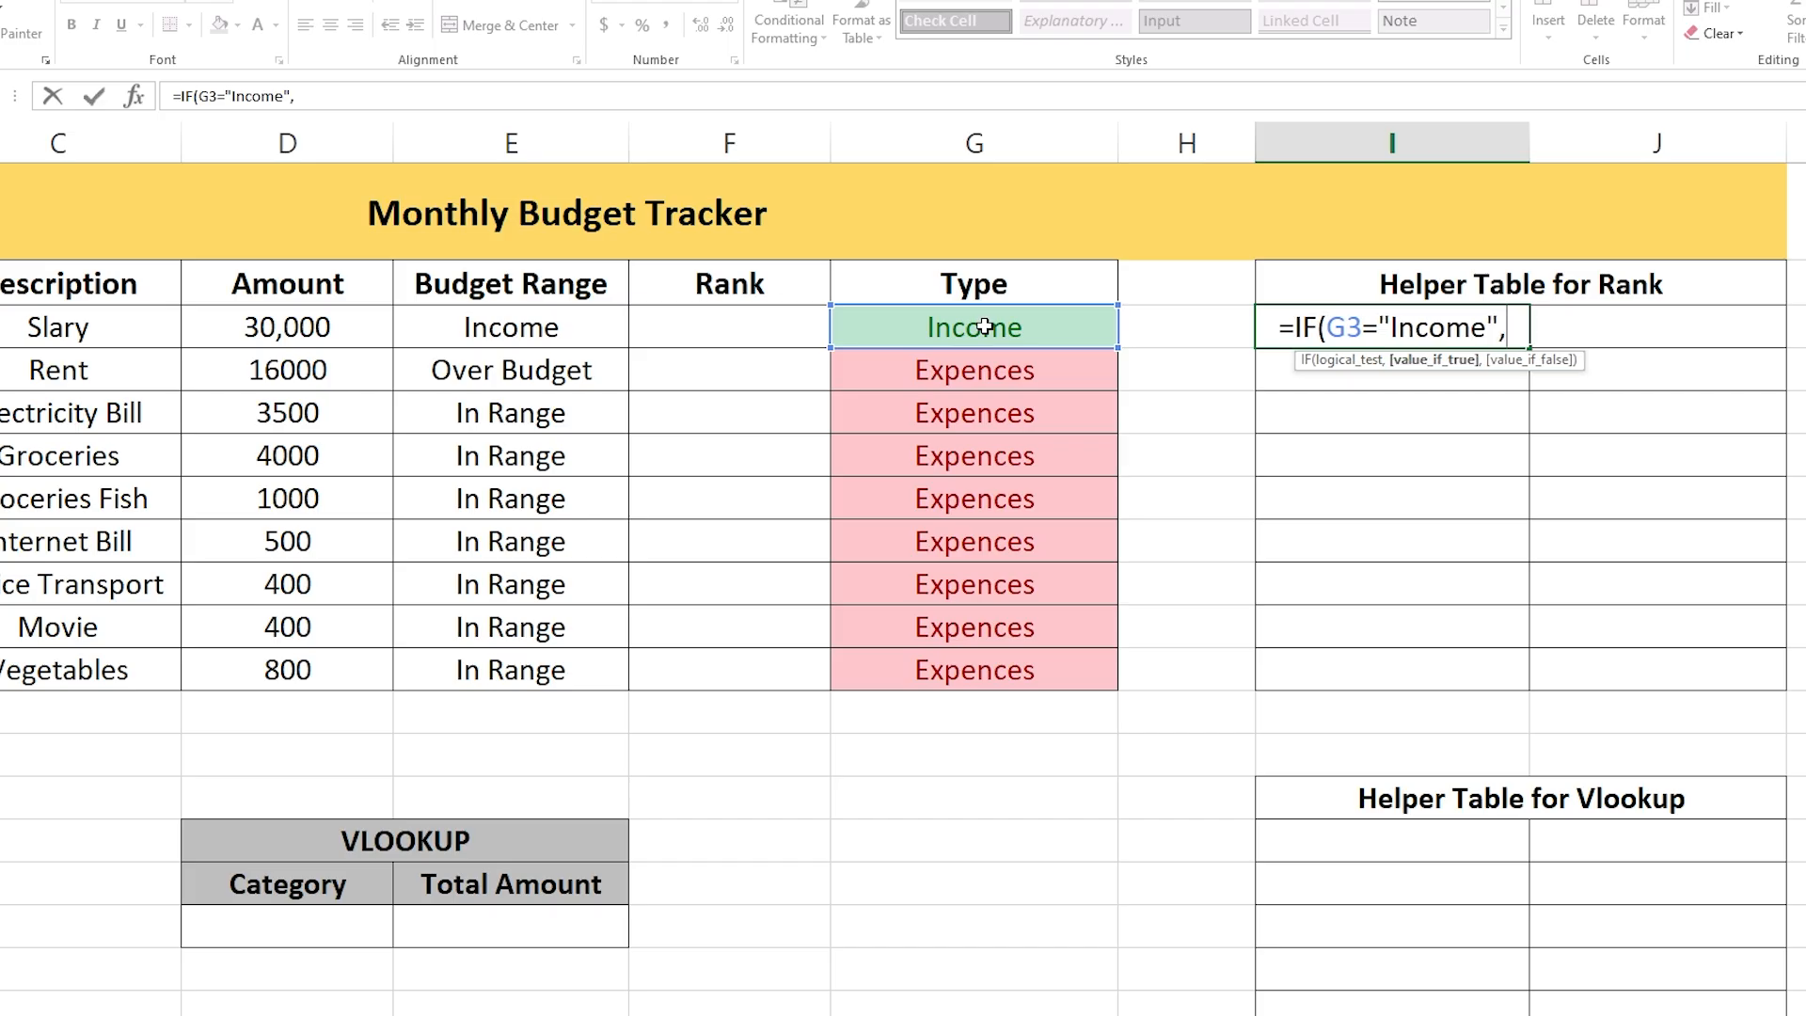
{"action": "type", "text": "\"\""}
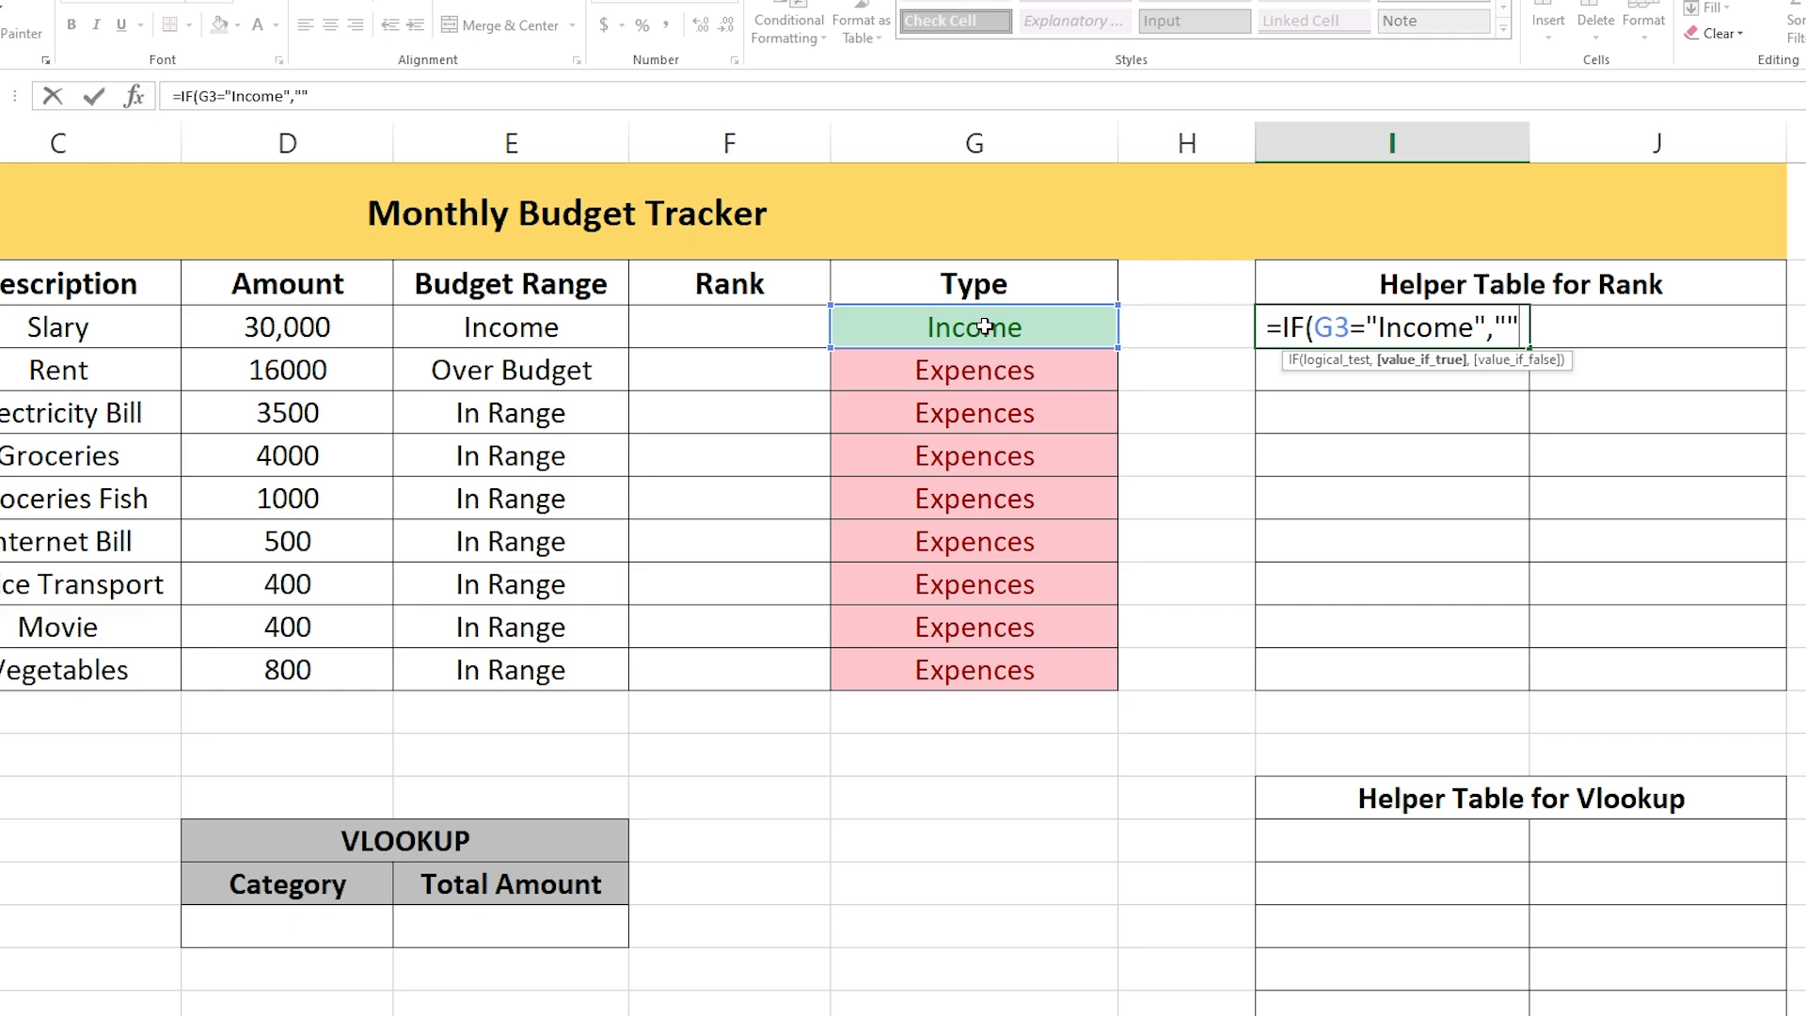
Complete I3 as =IF(G3="Income","",B3) and fill the formula down through I11.
{"action": "type", "text": ","}
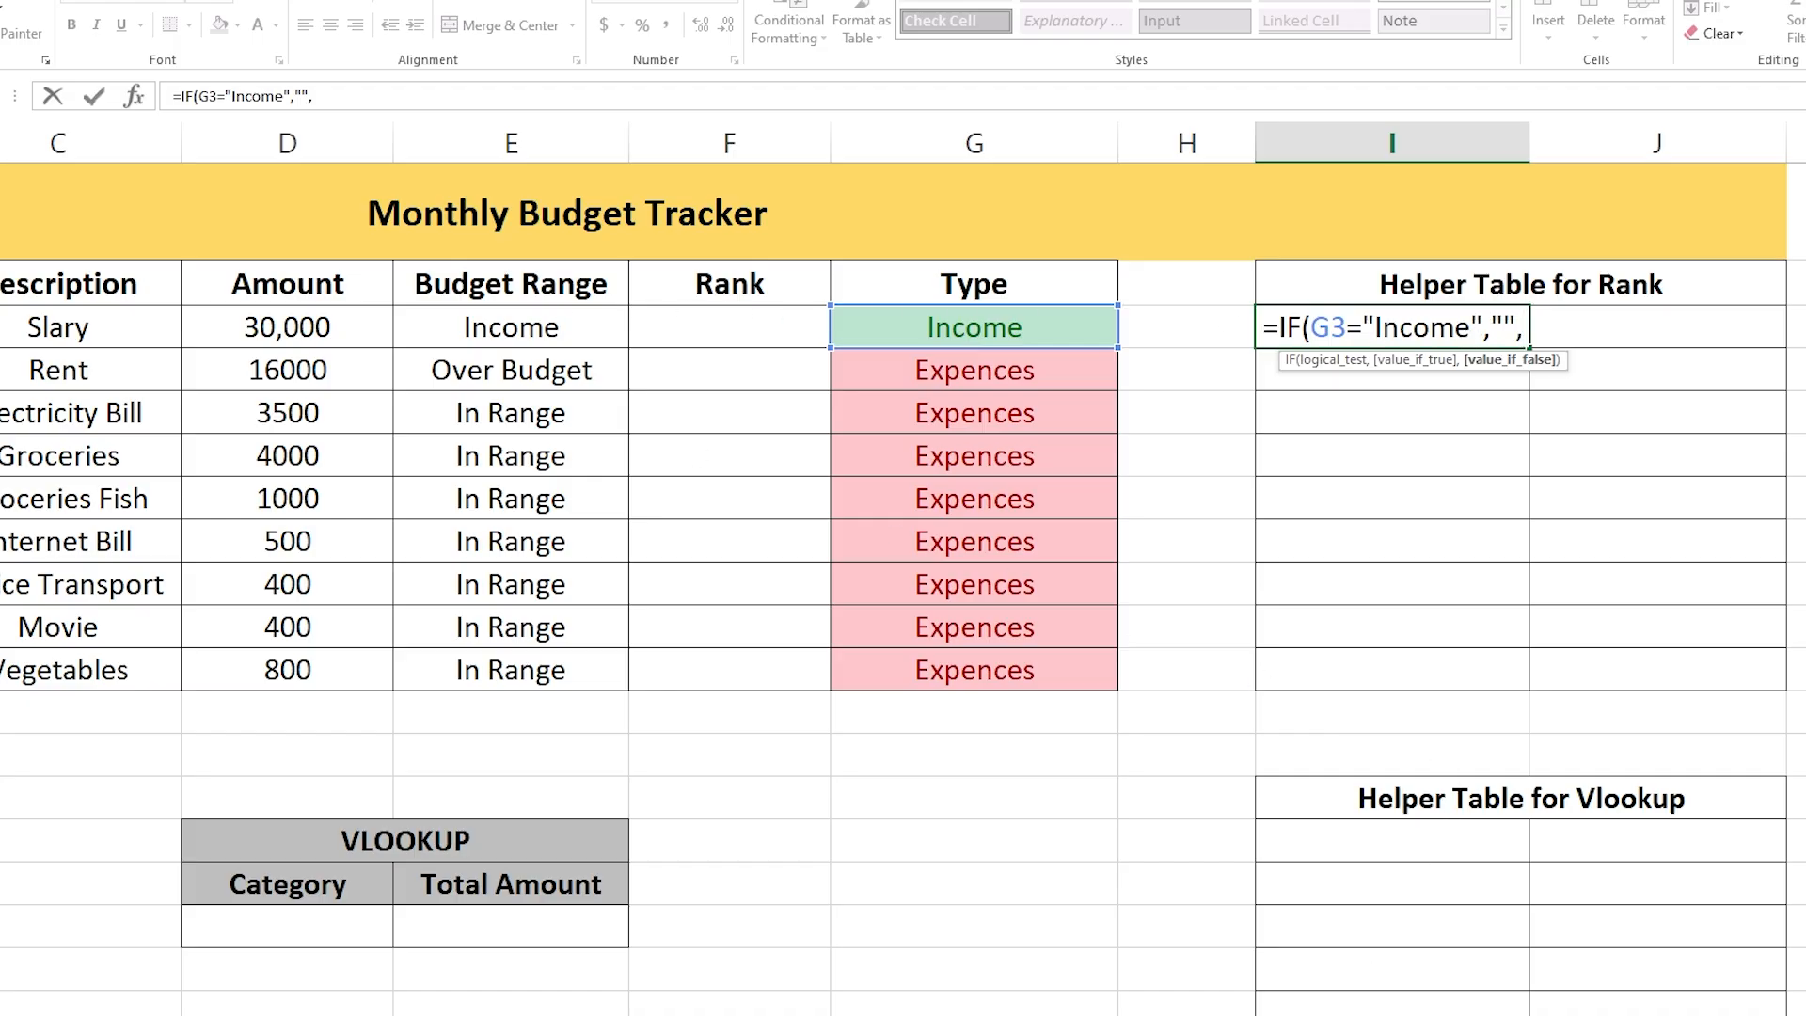
{"action": "scroll", "coordinate": [903, 564], "scroll_direction": "left", "scroll_amount": 1}
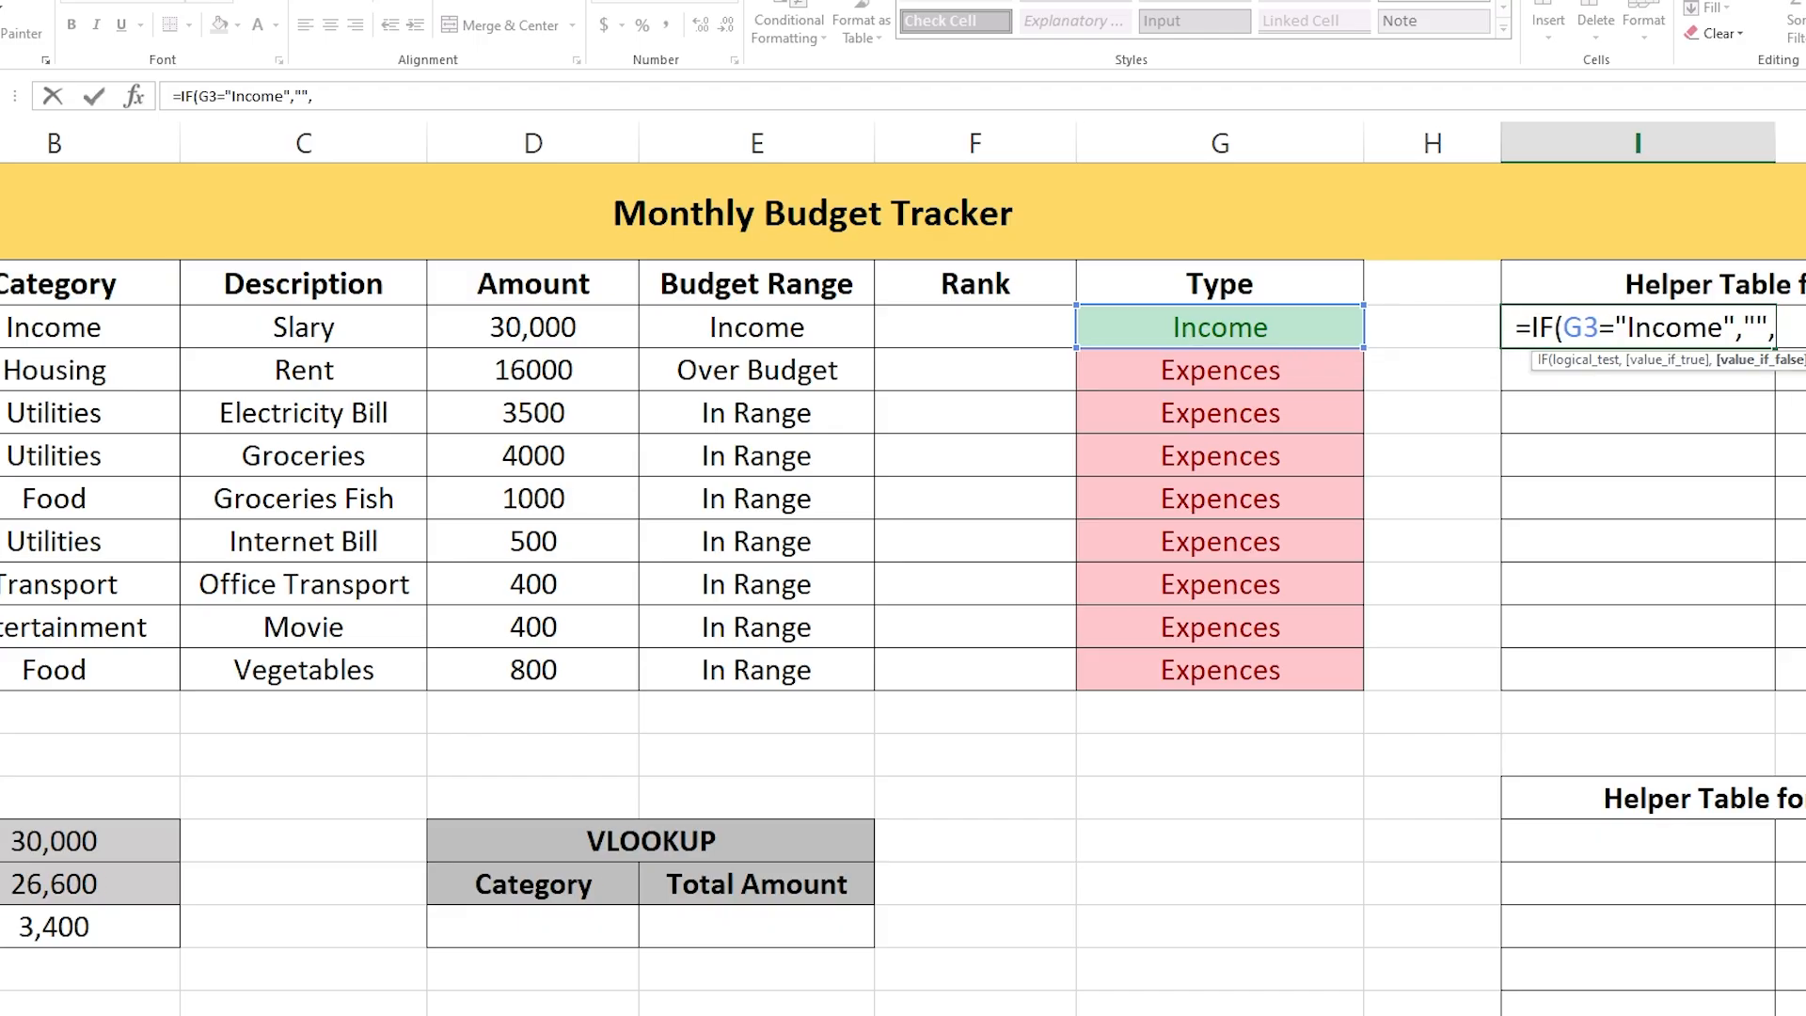
{"action": "left_click", "coordinate": [31, 328]}
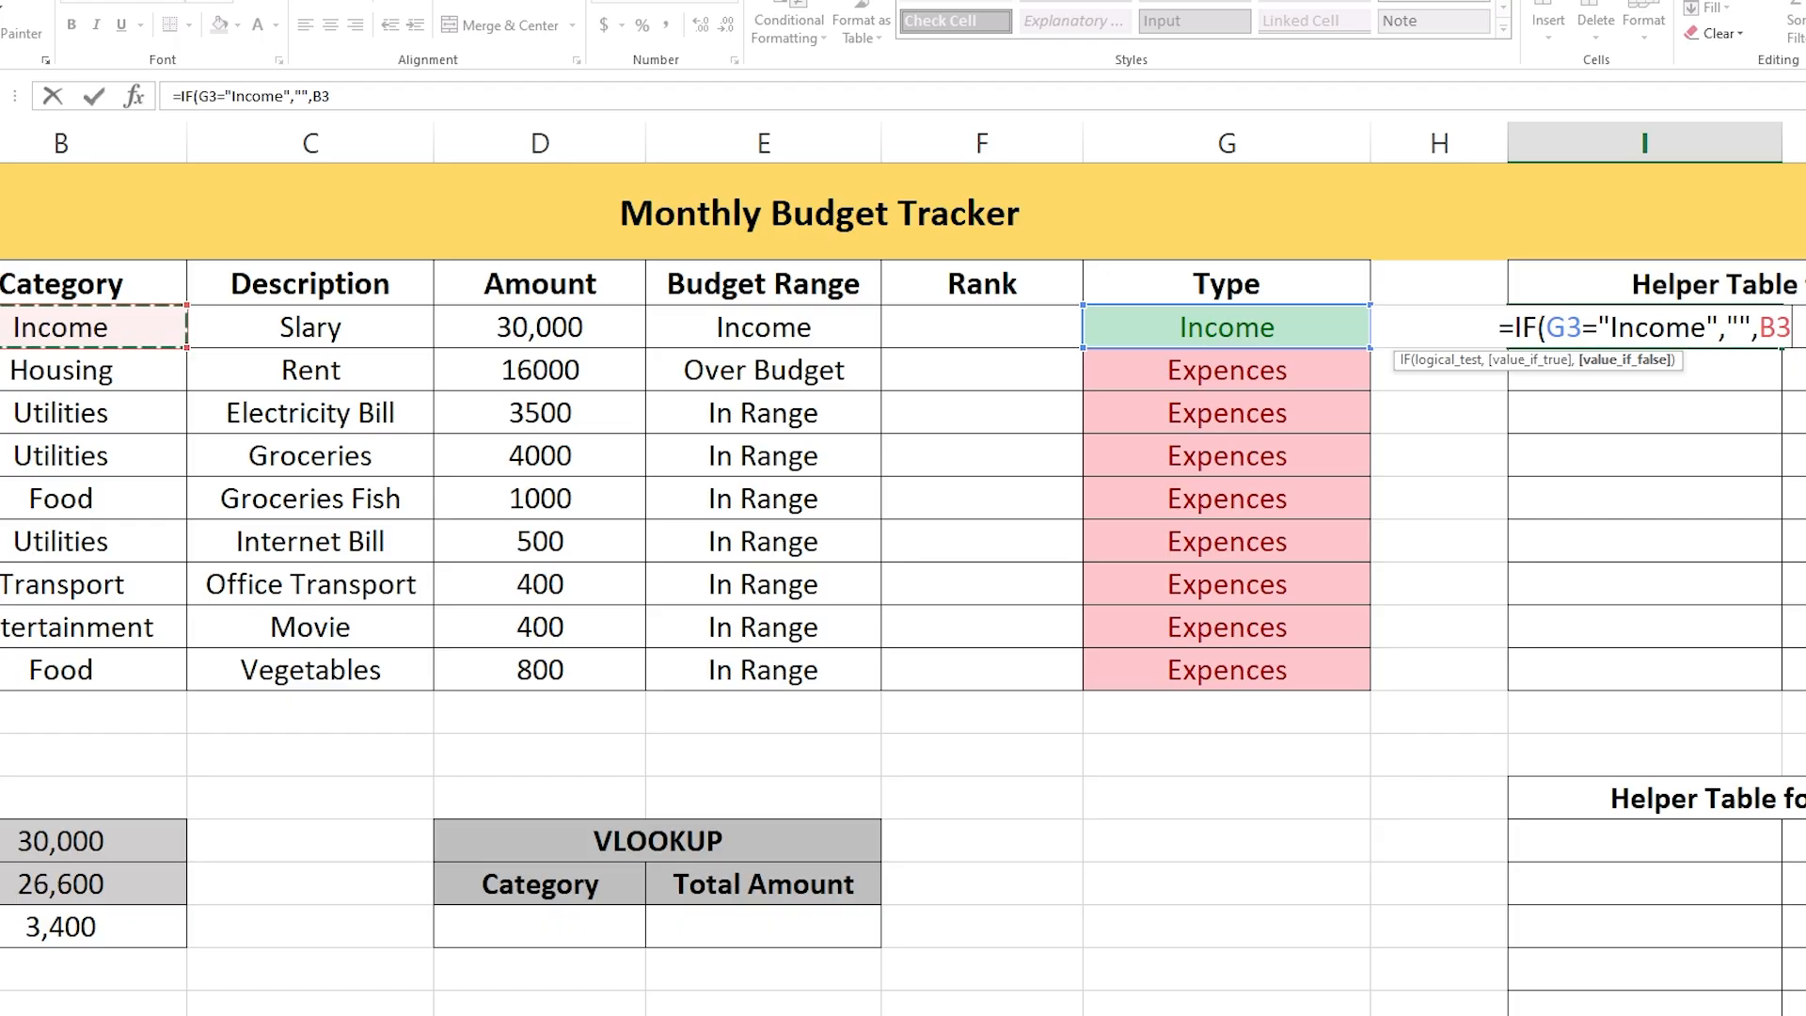
{"action": "type", "text": ")"}
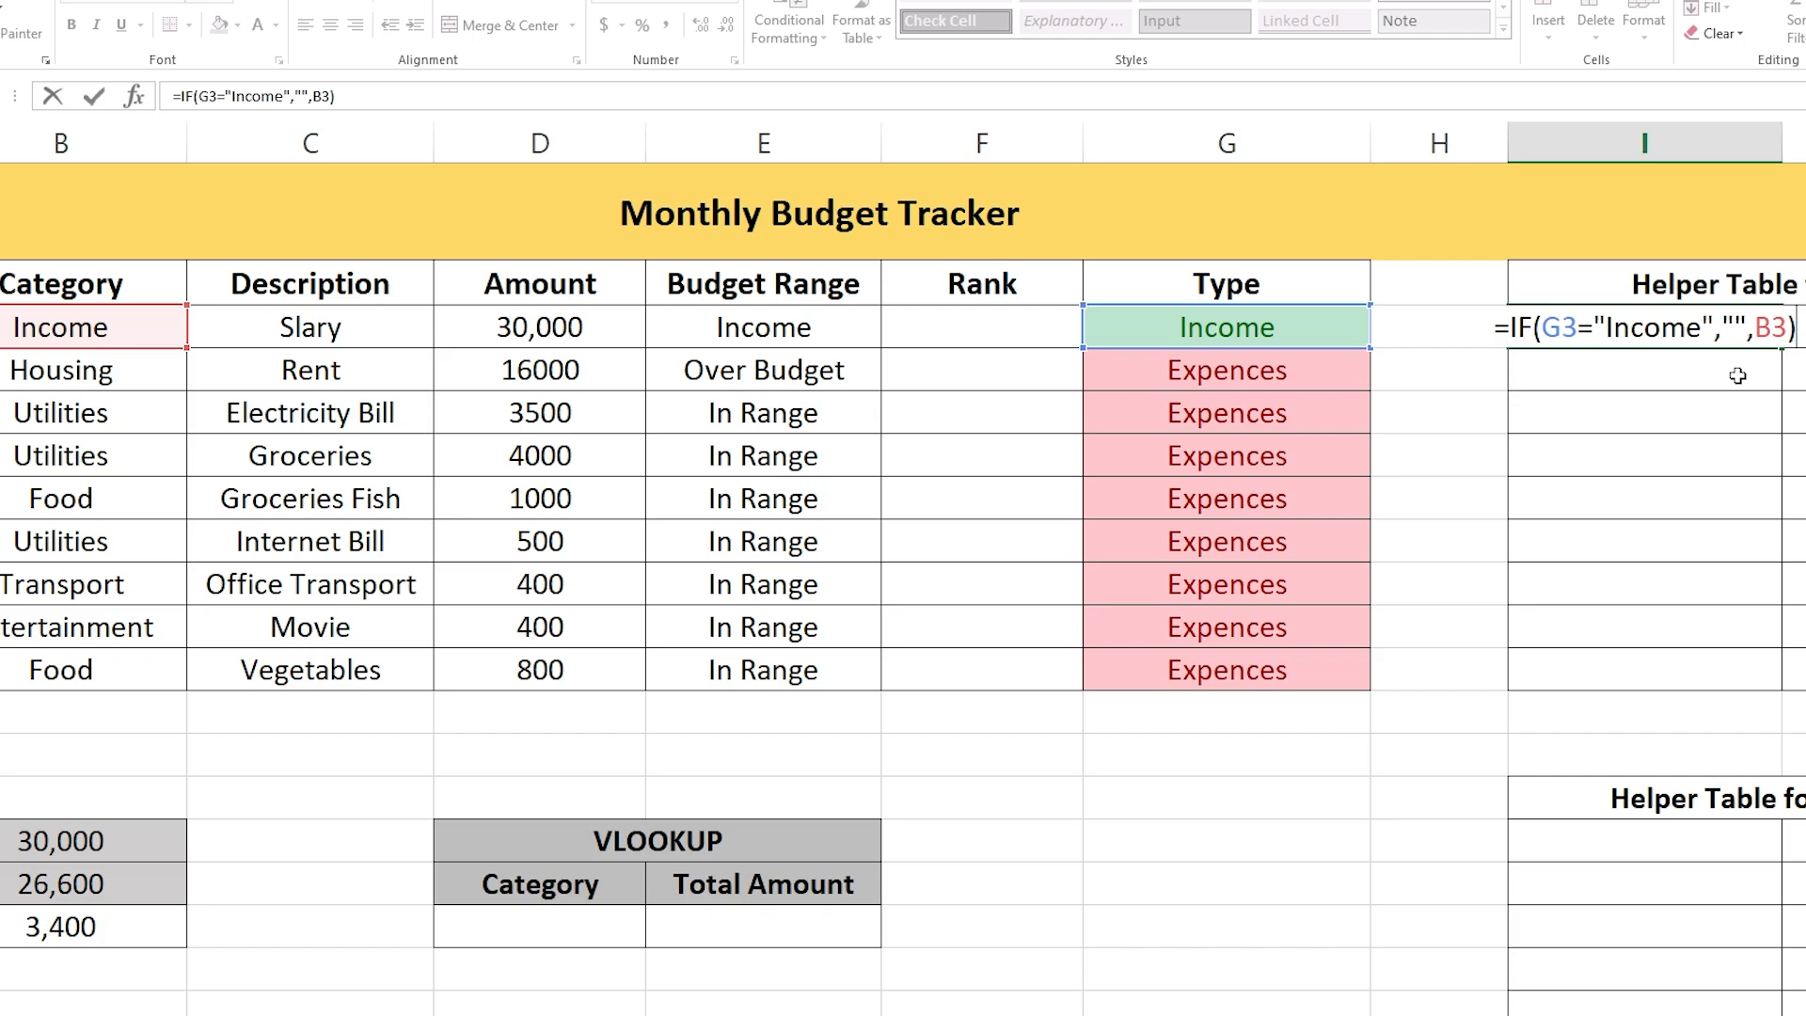
{"action": "key", "text": "Return"}
{"action": "left_click", "coordinate": [1719, 319]}
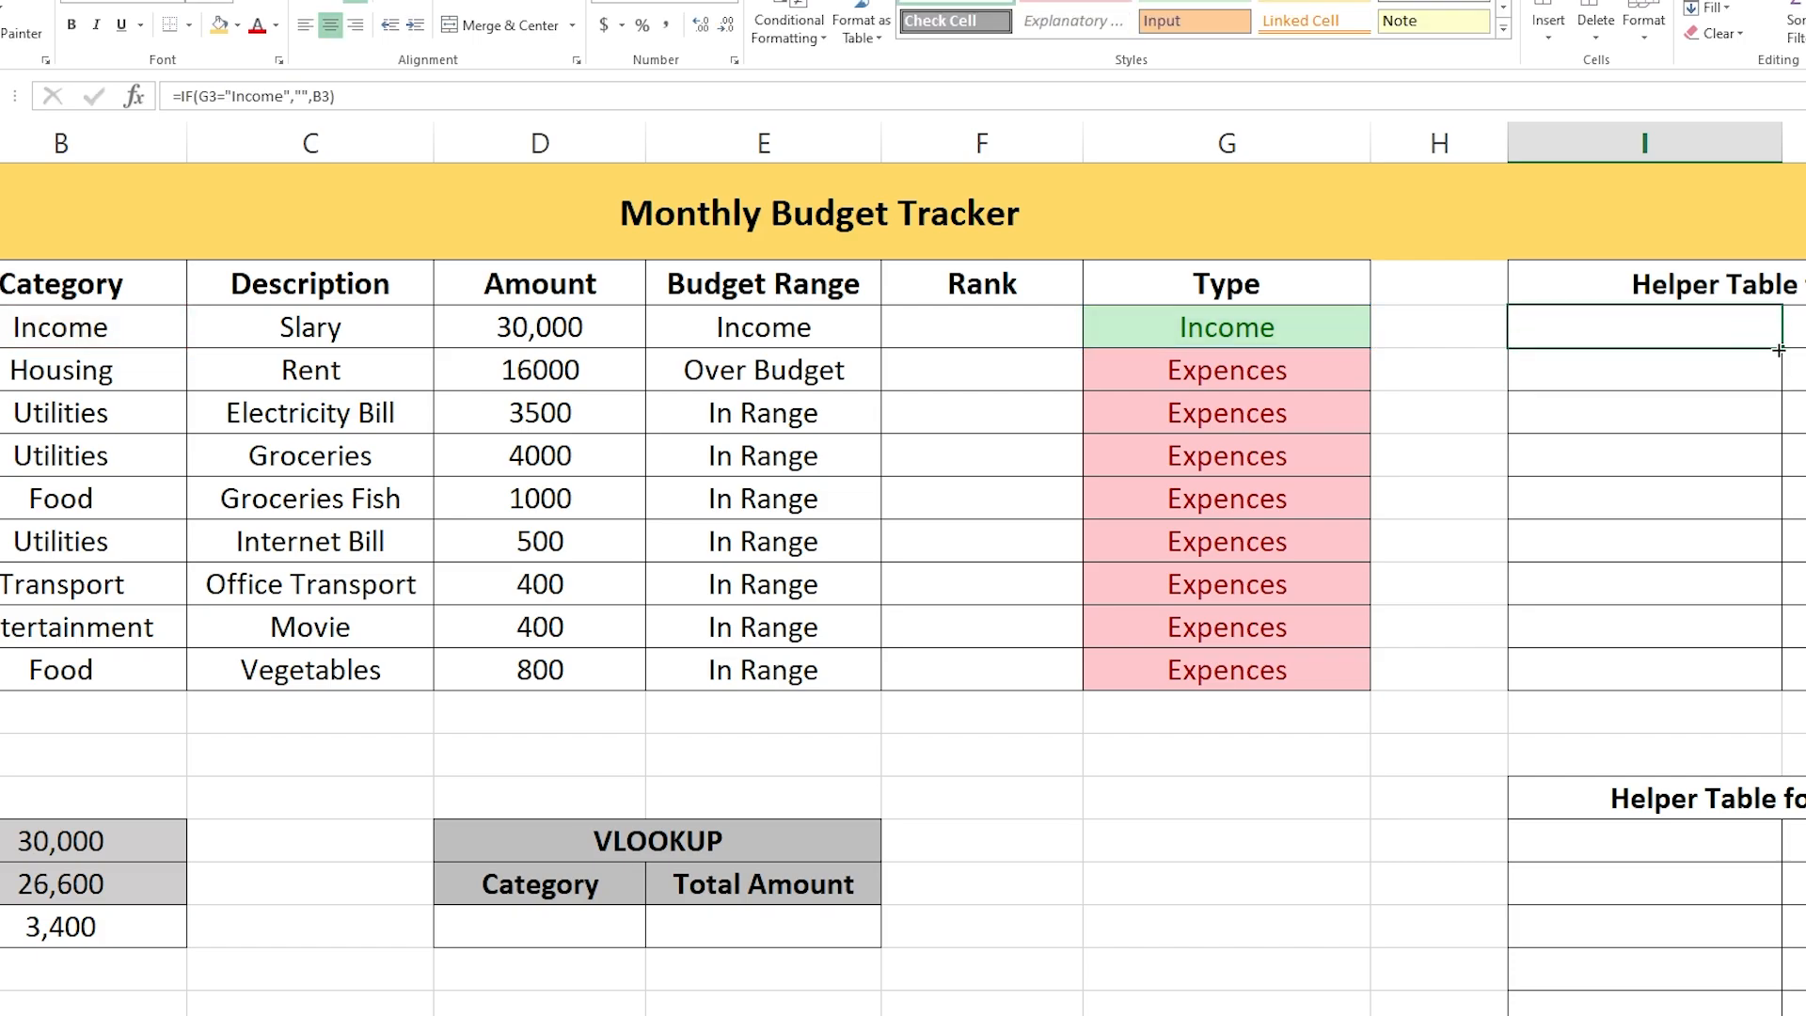
{"action": "left_click_drag", "start_coordinate": [1779, 350], "coordinate": [1771, 693]}
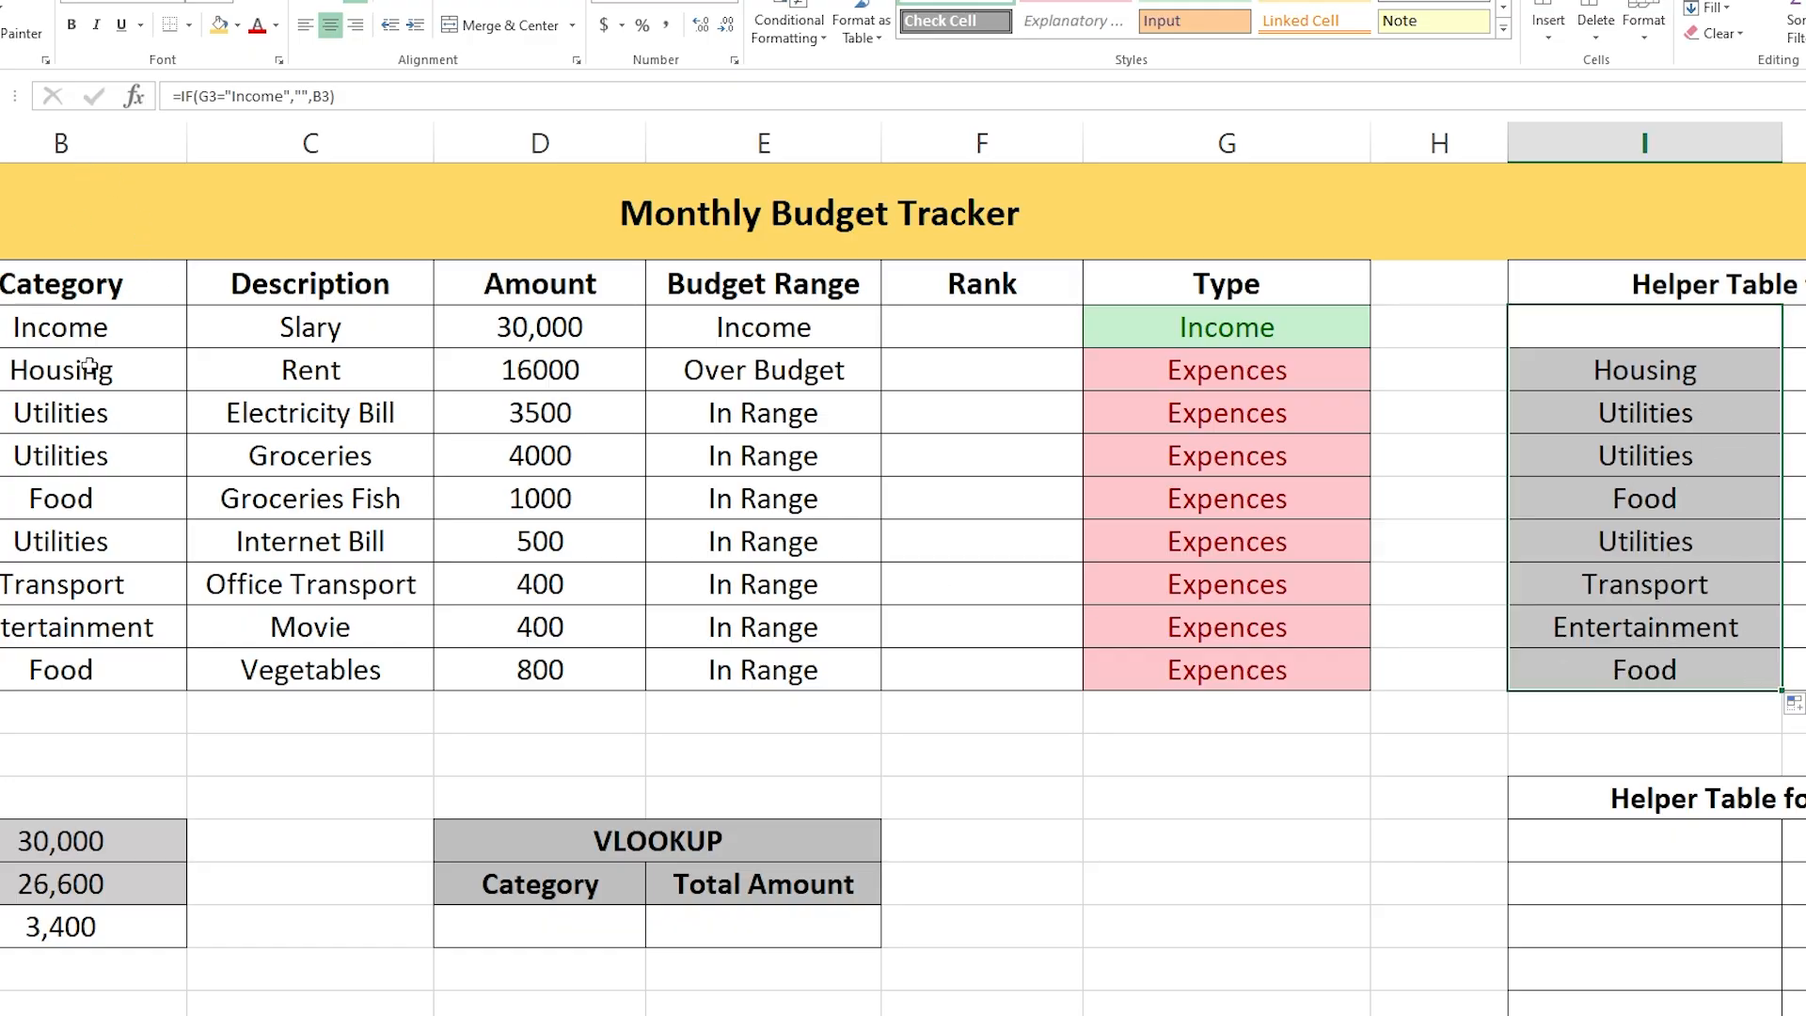
Try Income as the Groceries category in B6 to test the Helper Table for Rank, and undo it.
{"action": "left_click", "coordinate": [95, 459]}
{"action": "type", "text": "Inco"}
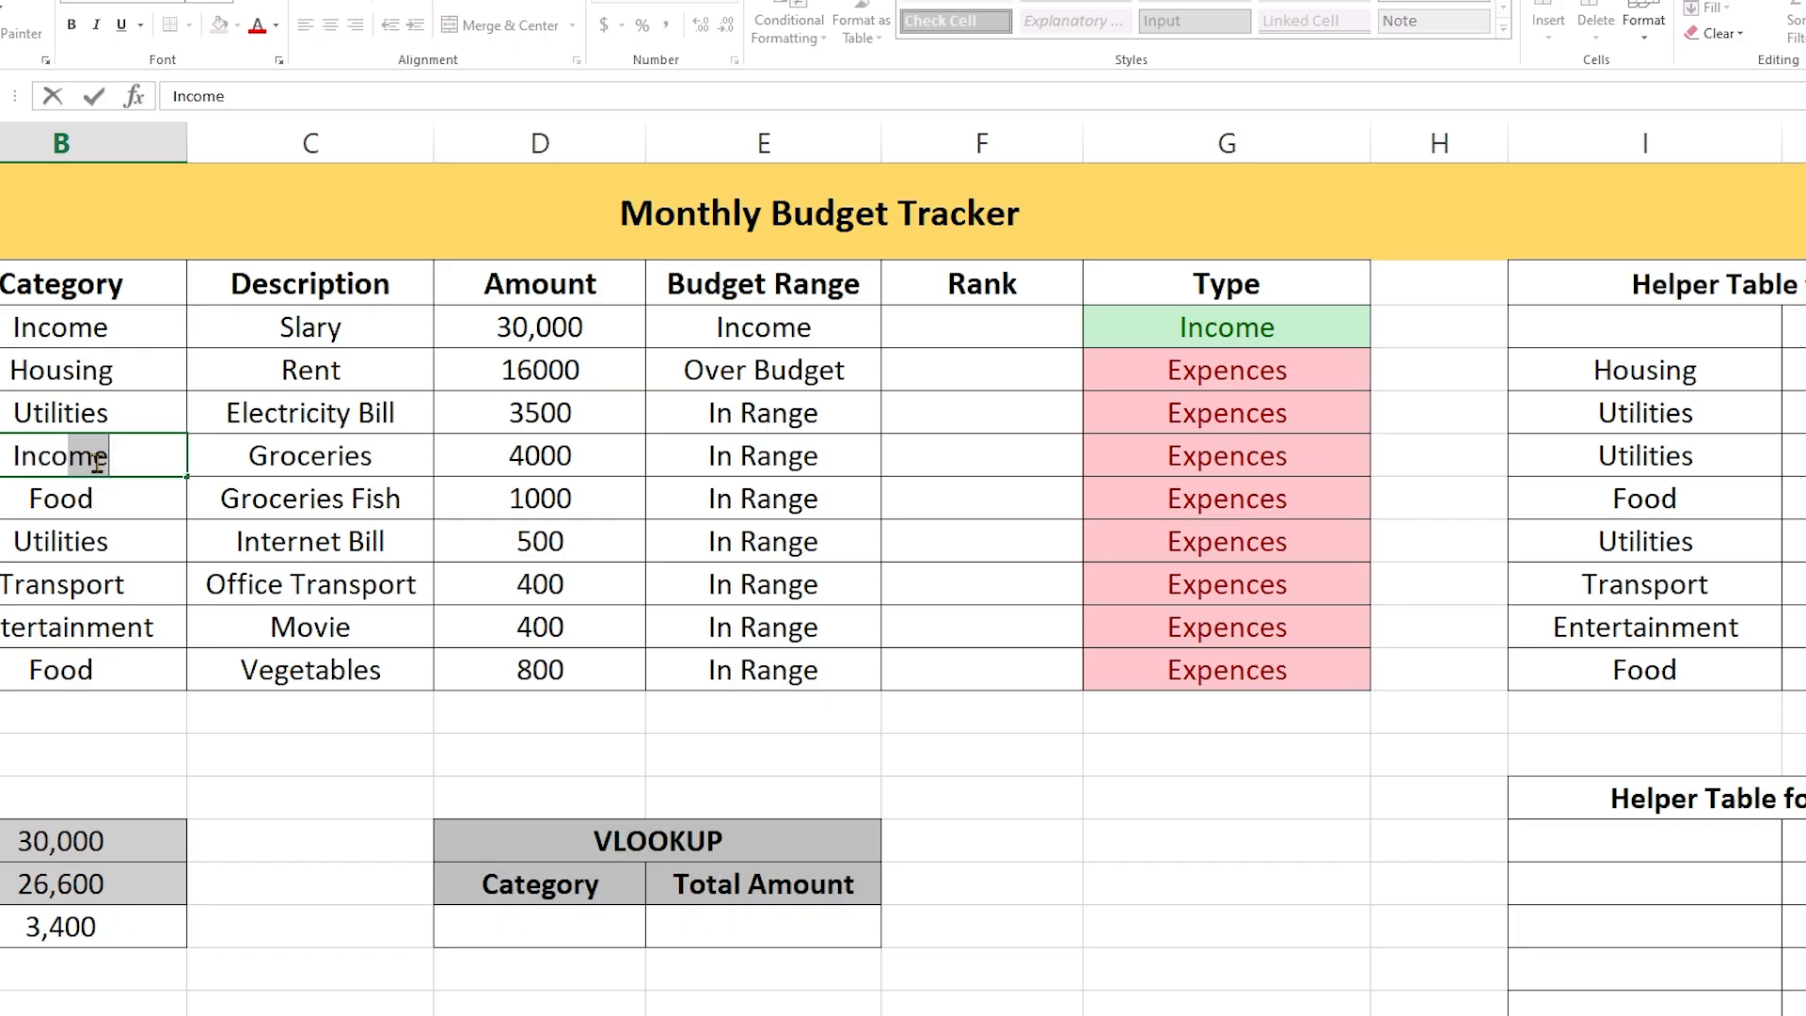
{"action": "key", "text": "BackSpace"}
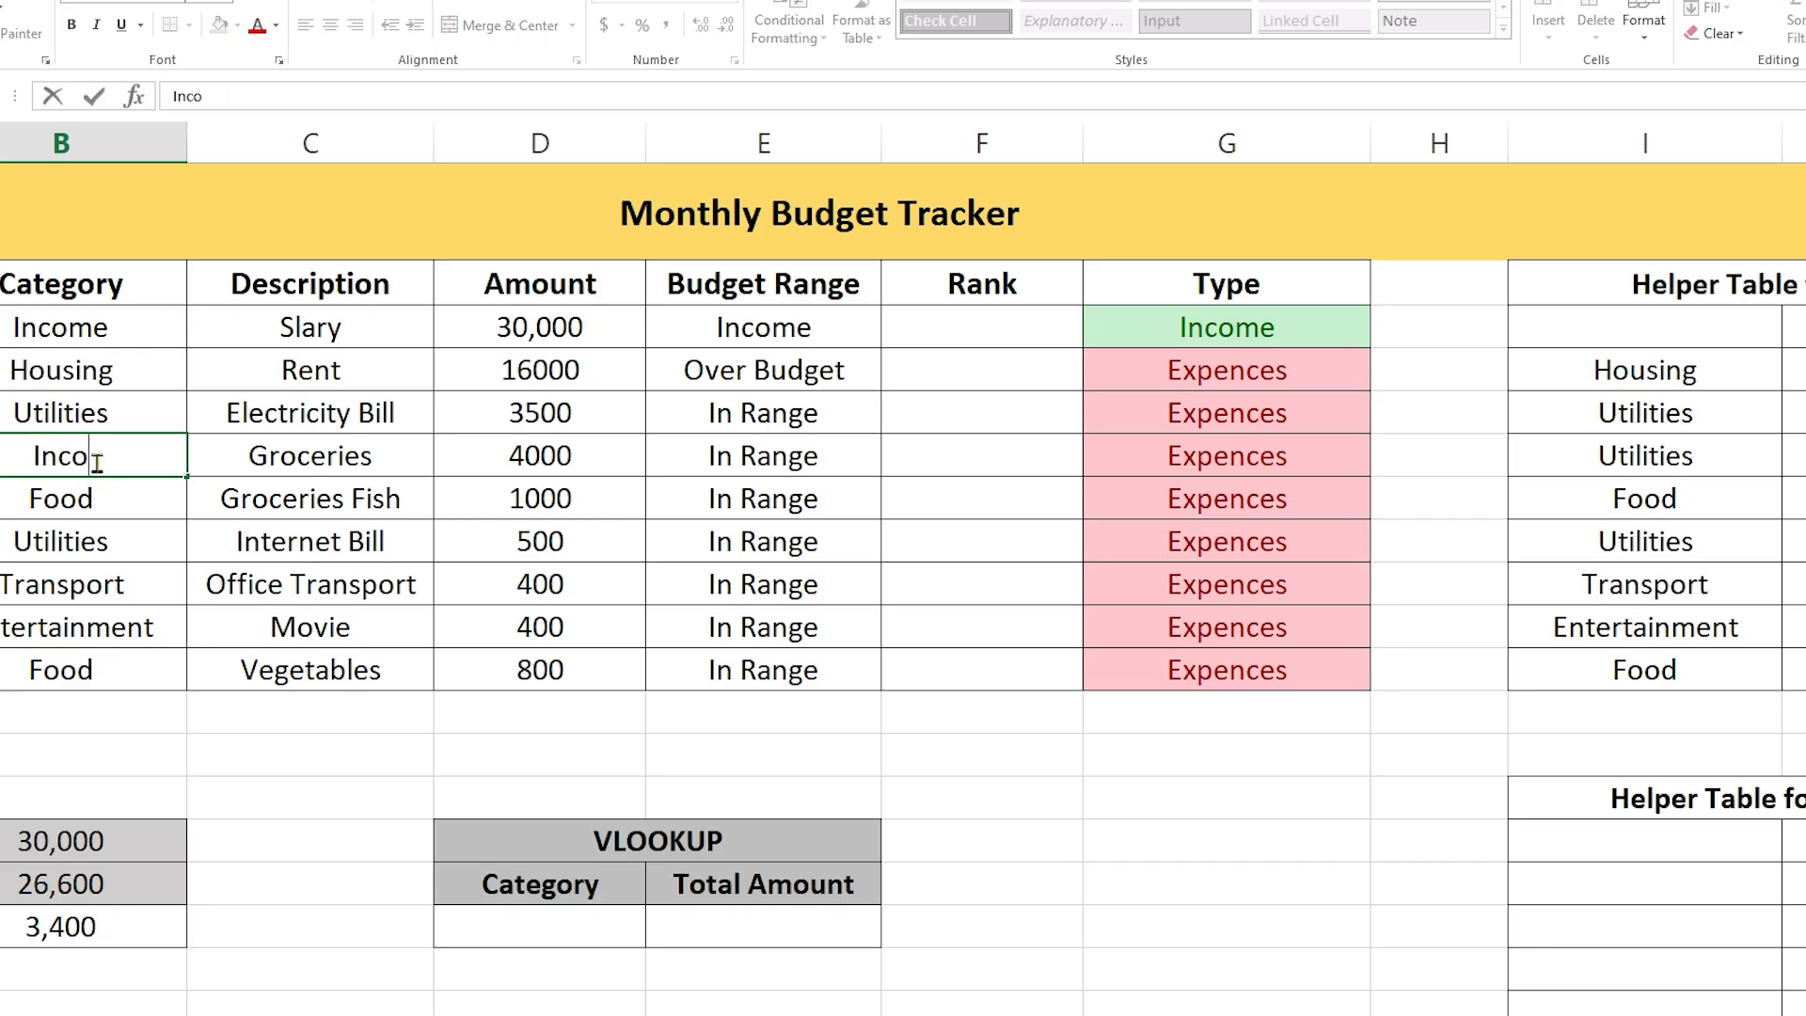
{"action": "type", "text": "me"}
{"action": "key", "text": "Return"}
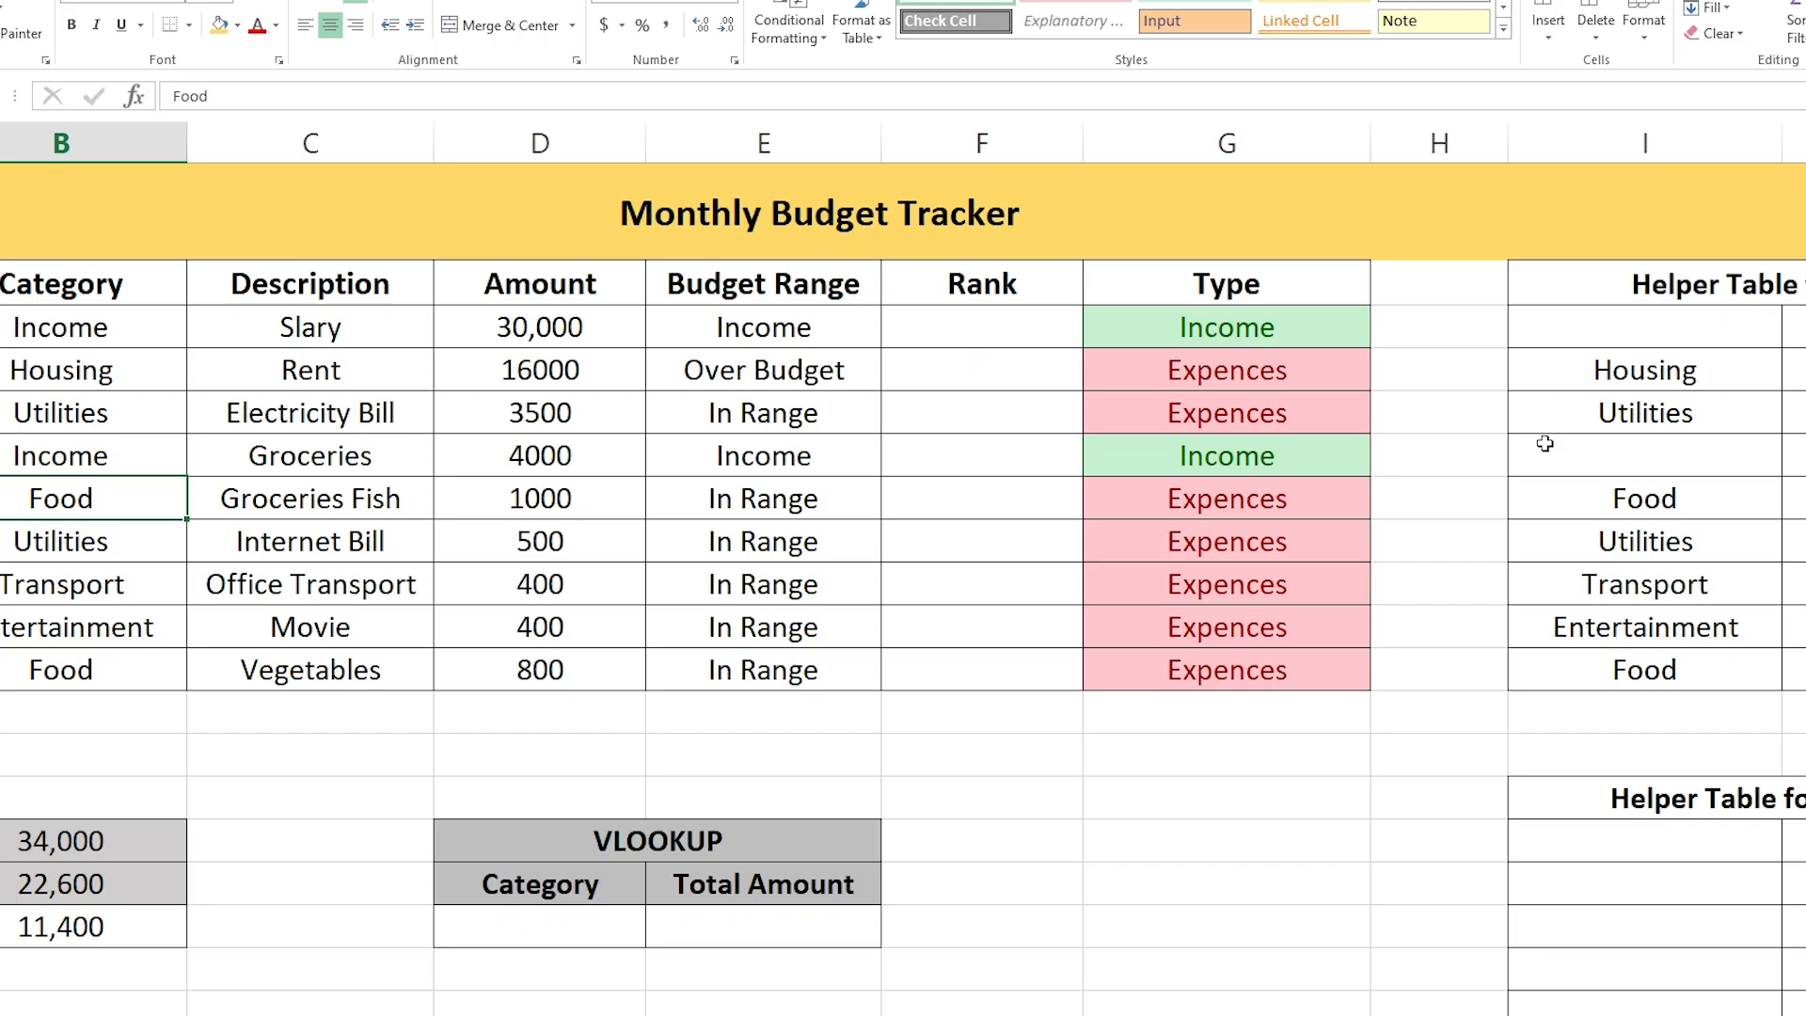
{"action": "left_click", "coordinate": [1567, 456]}
{"action": "key", "text": "ctrl+z"}
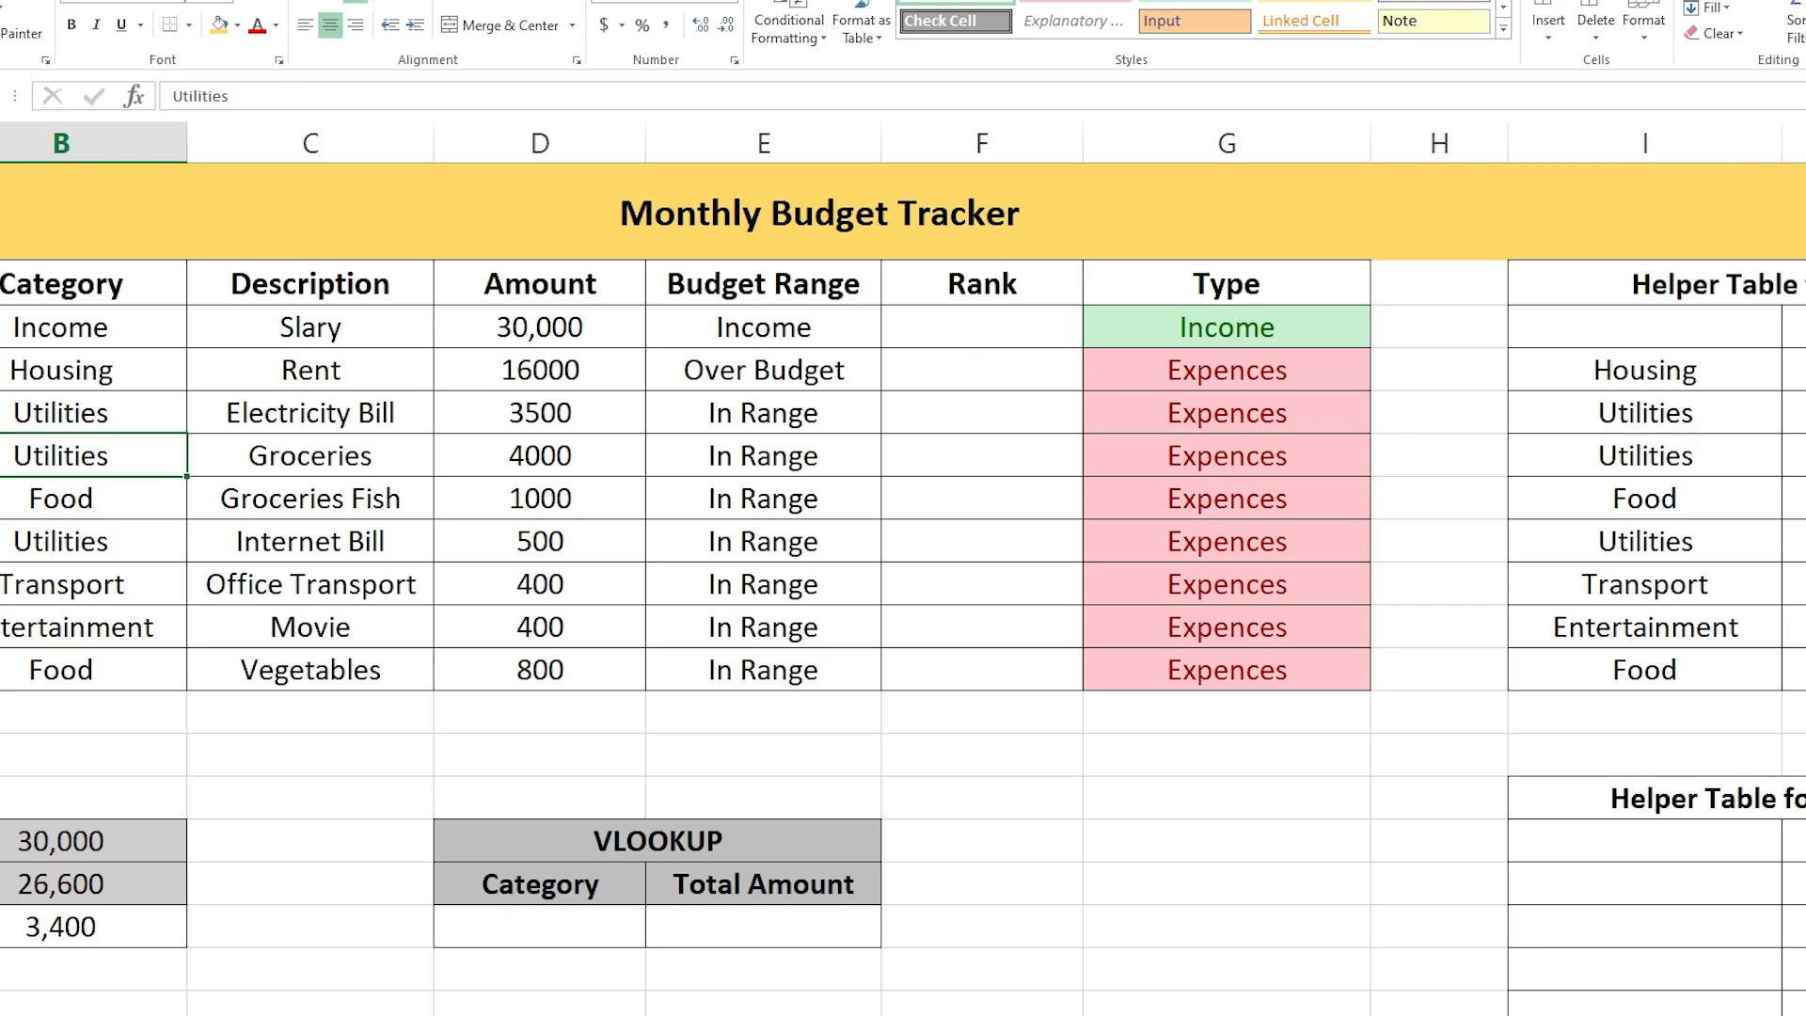
Start an IF formula in J3 of the Helper Table for Rank that returns an empty text when G3 equals "Income".
{"action": "scroll", "coordinate": [895, 568], "scroll_direction": "right", "scroll_amount": 3}
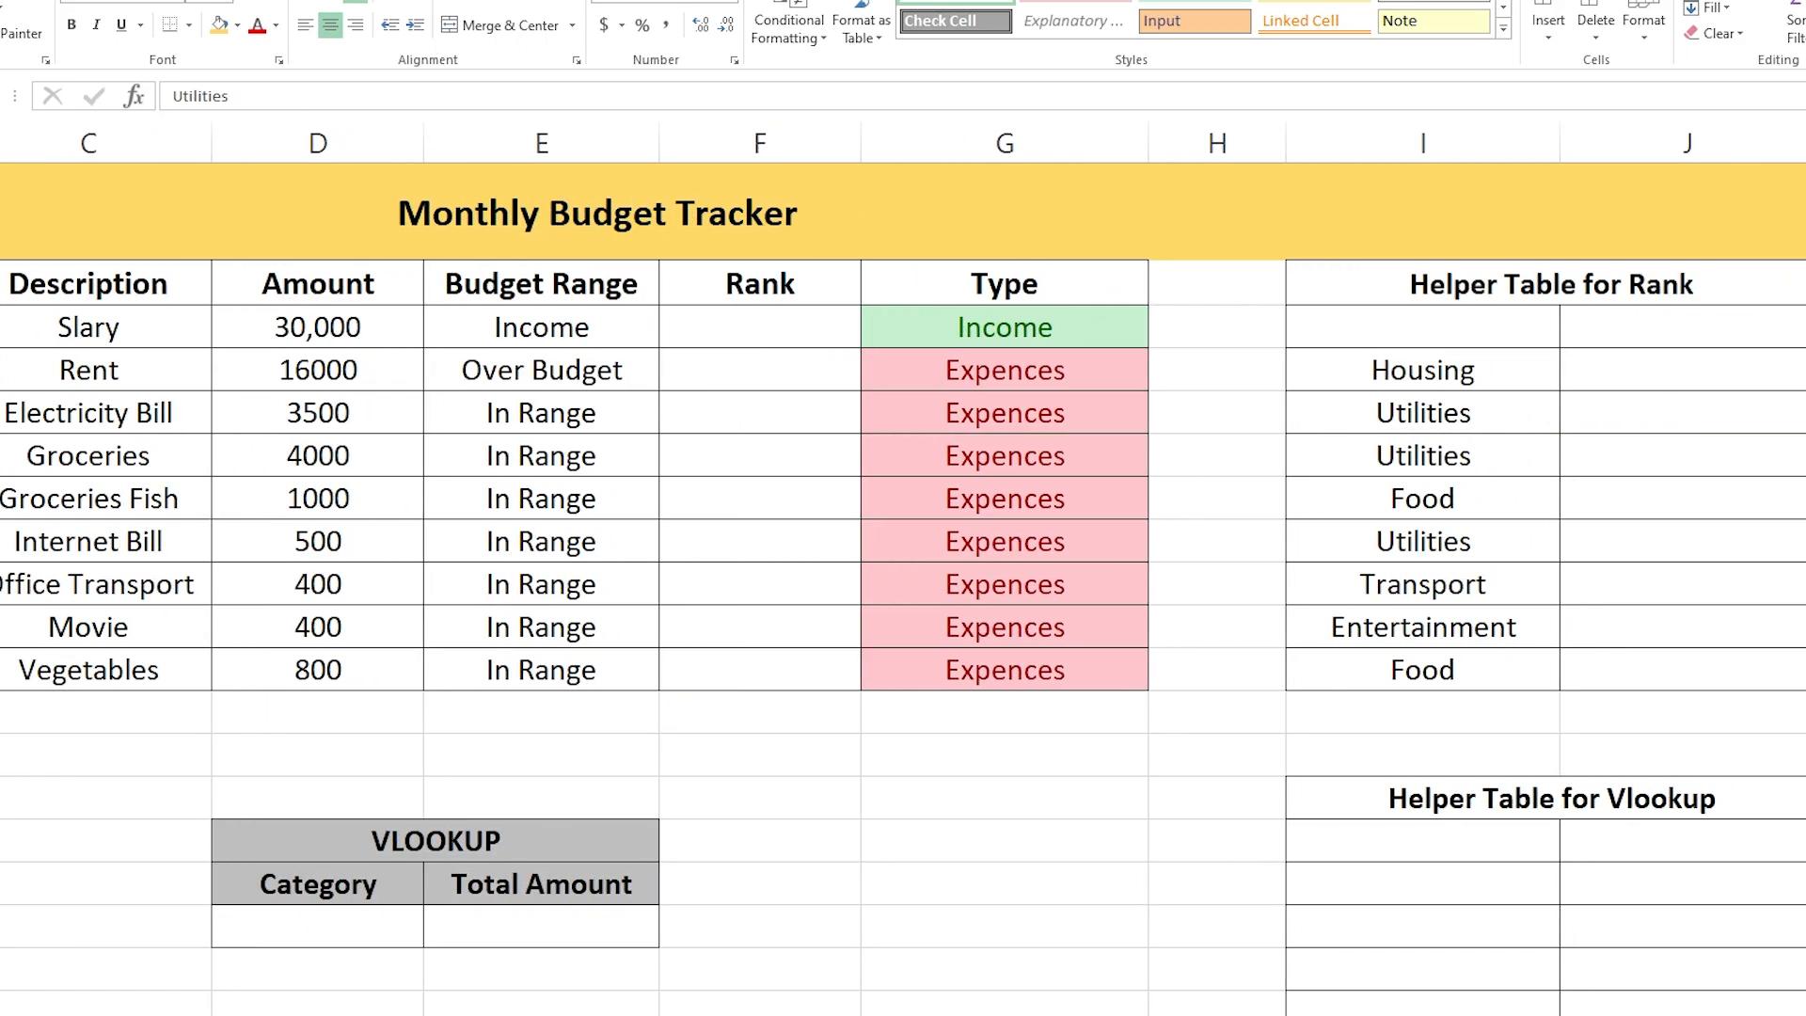
{"action": "left_click", "coordinate": [1585, 339]}
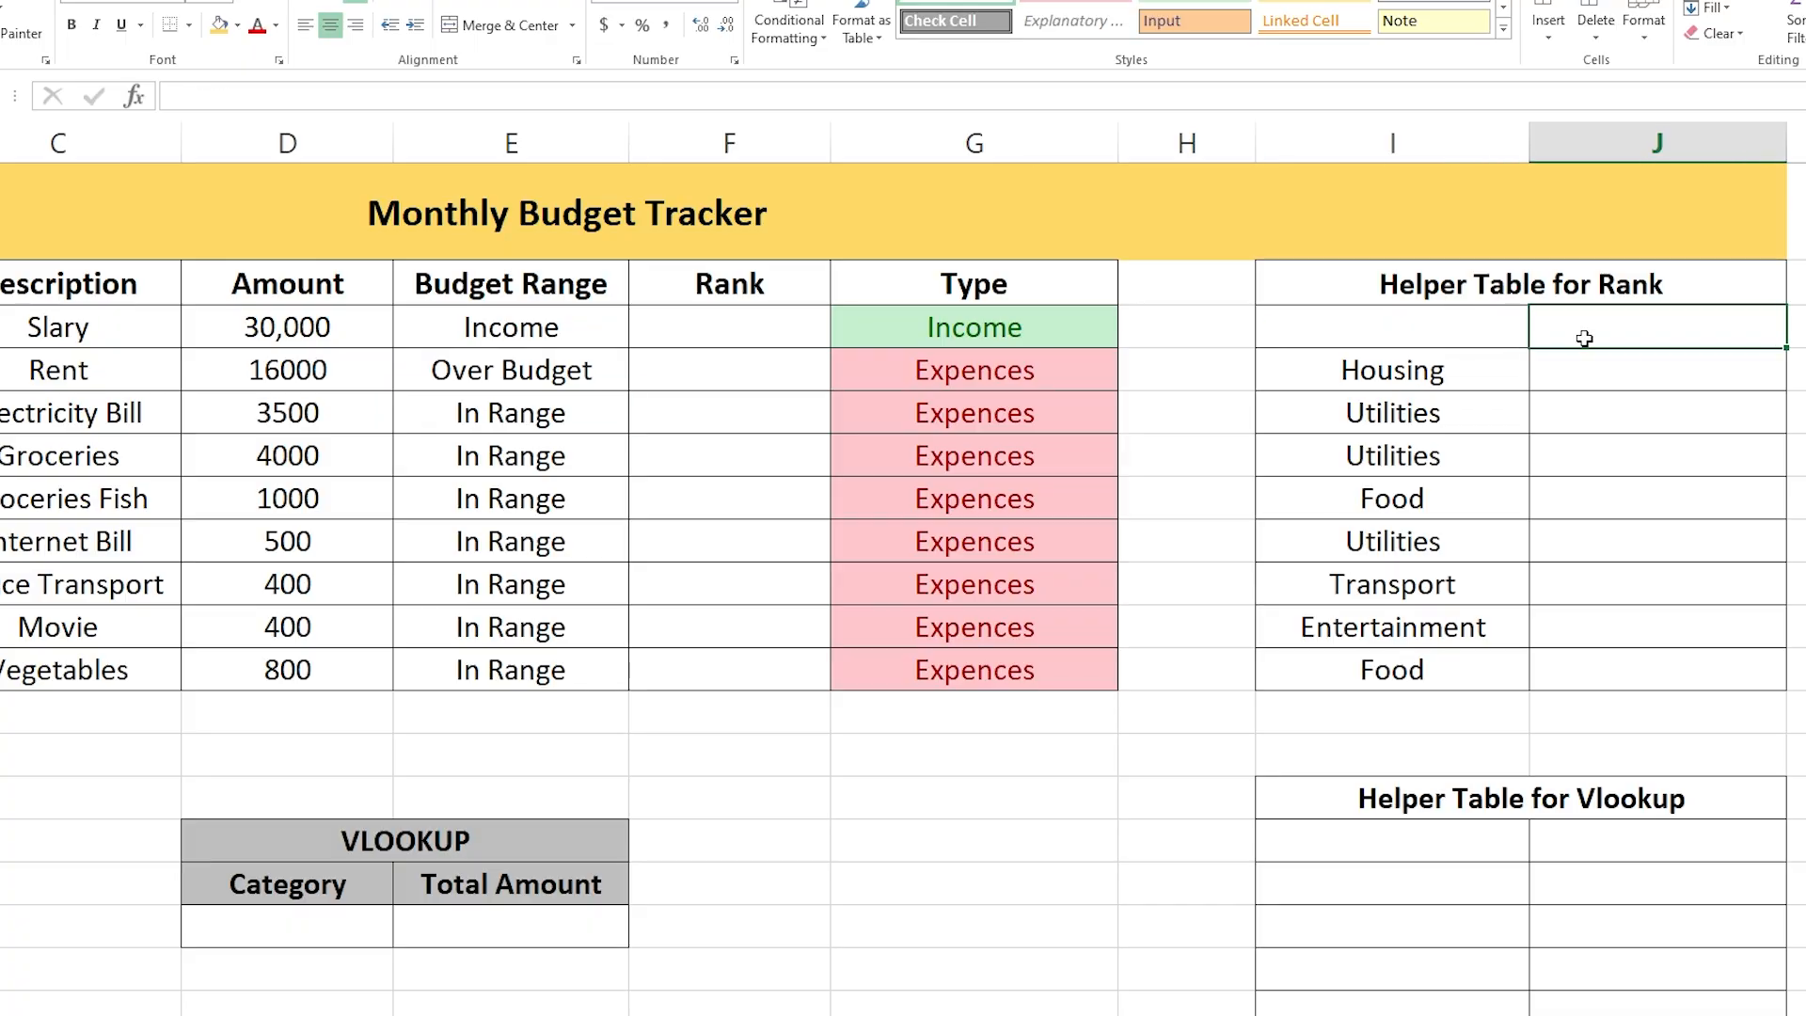
{"action": "type", "text": "=I"}
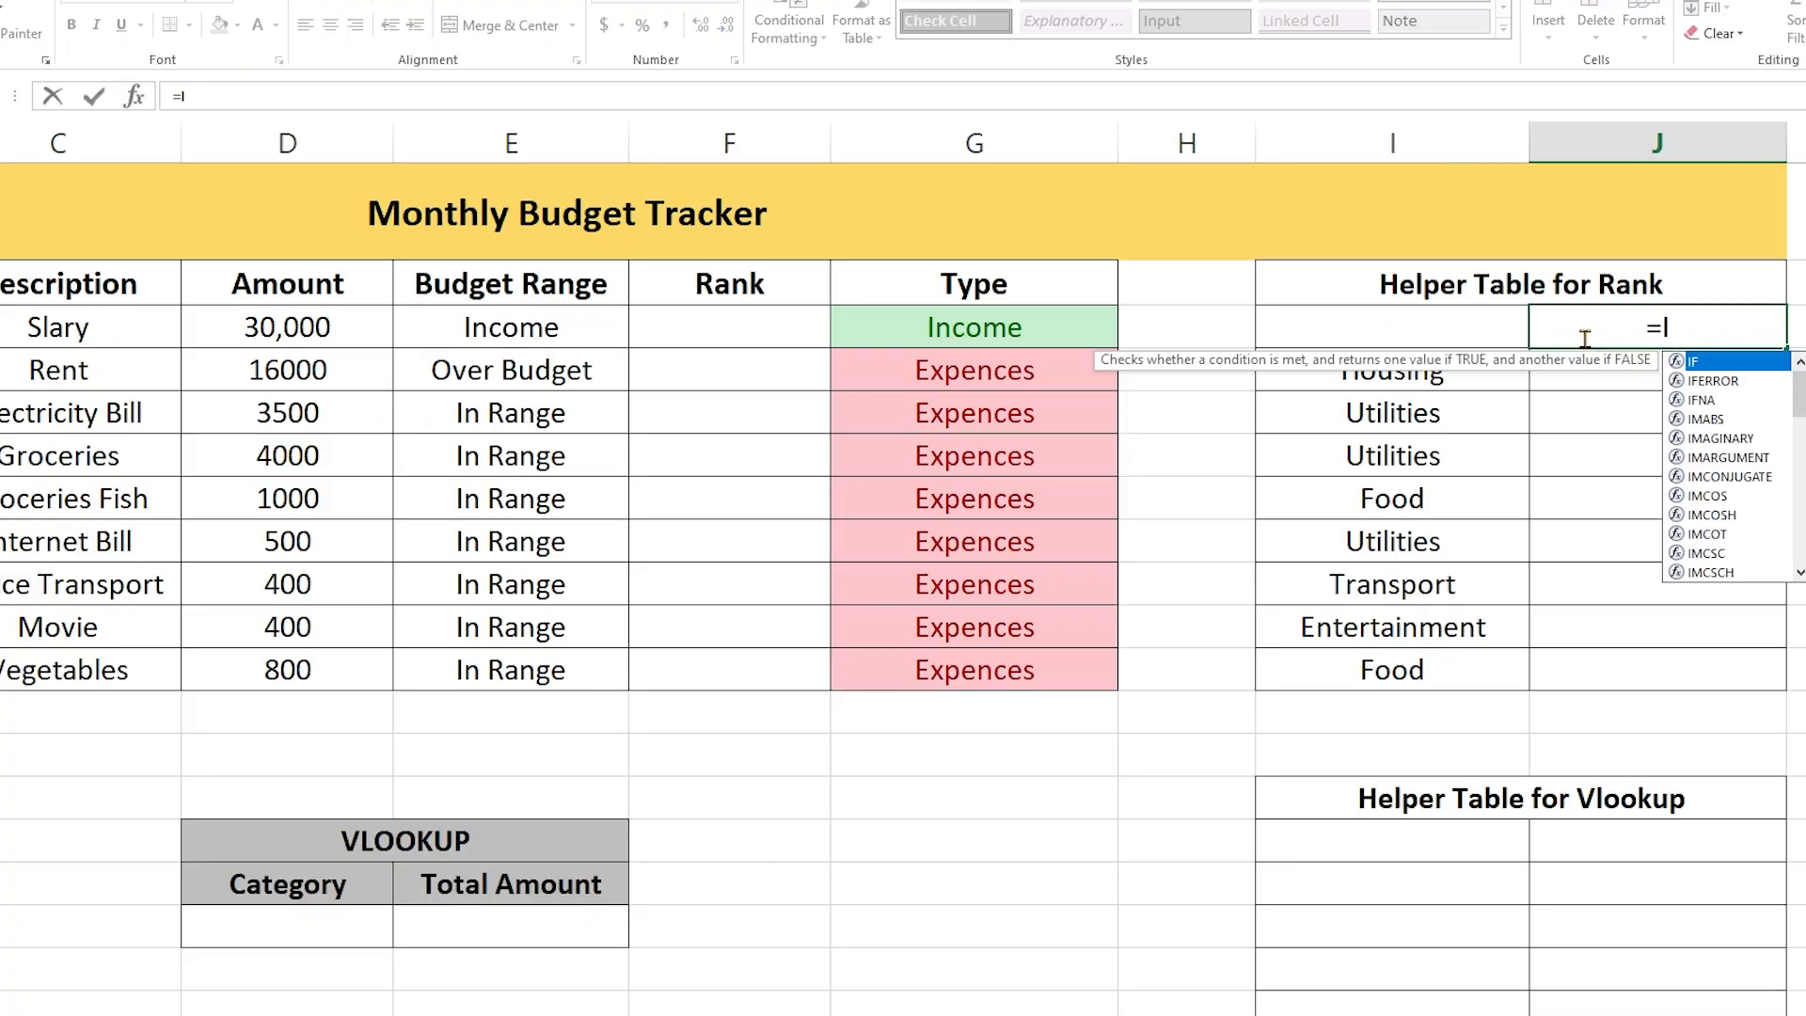
{"action": "type", "text": "F("}
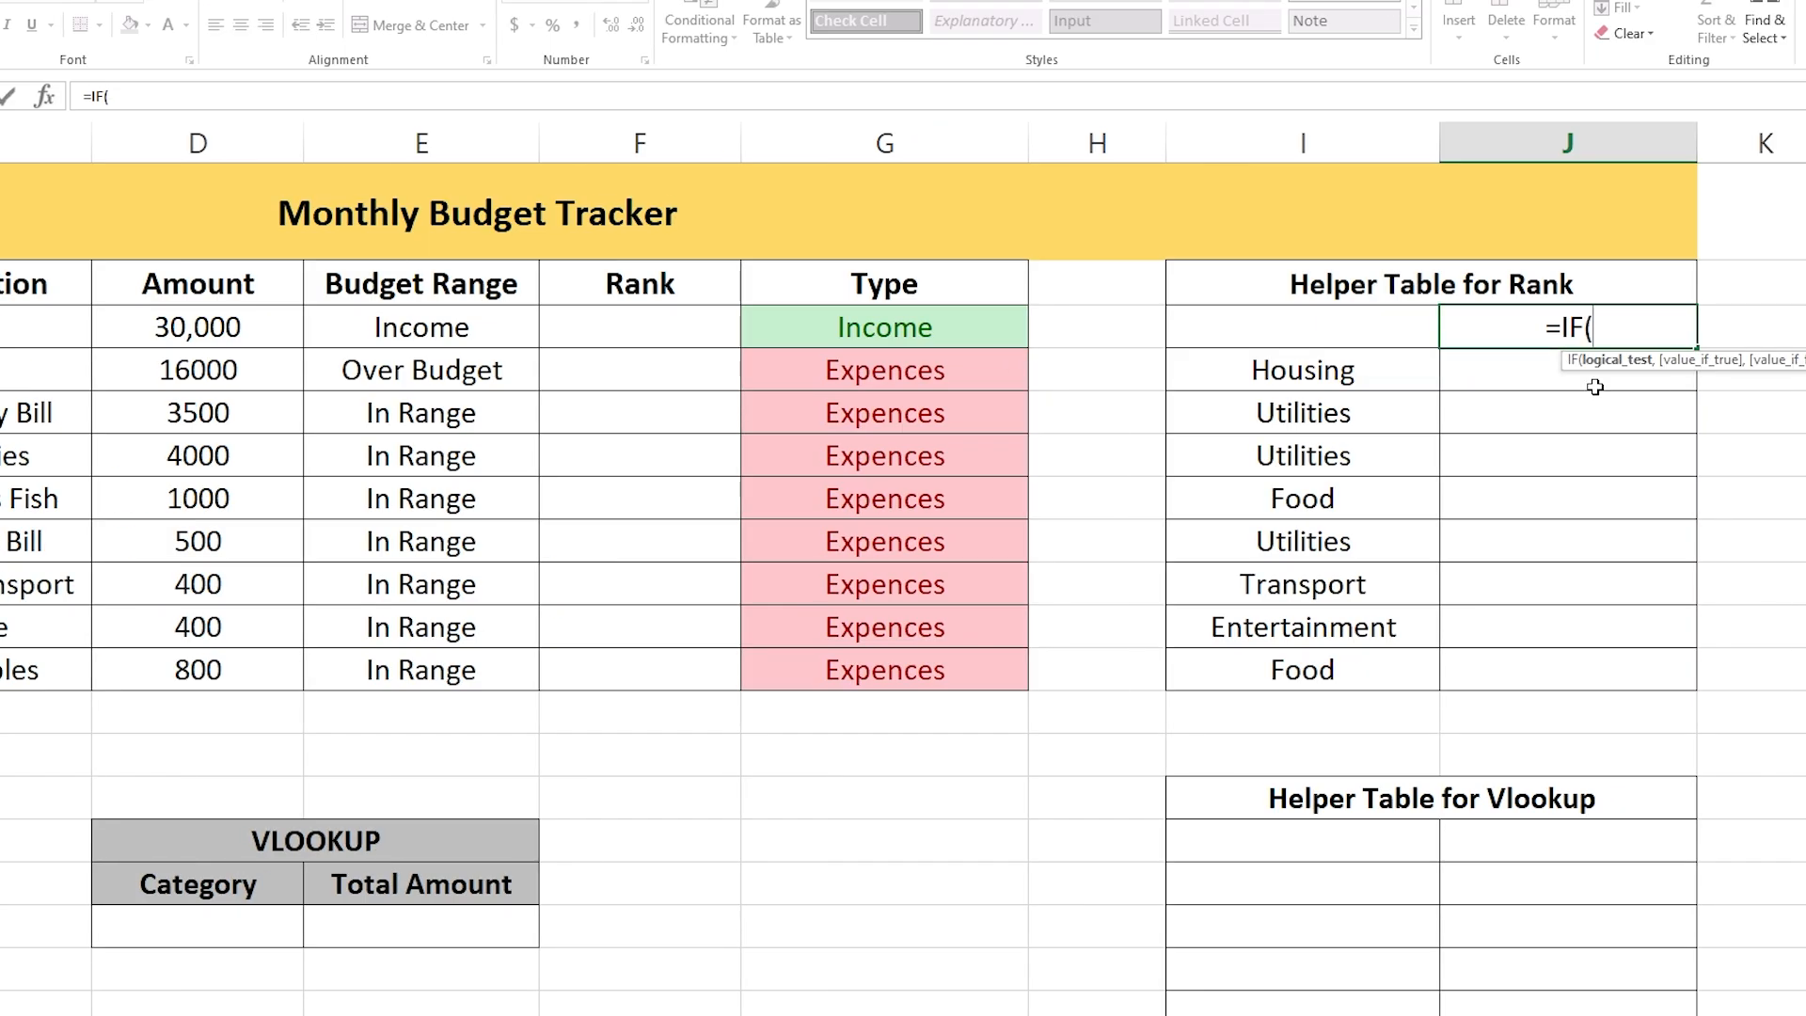
{"action": "left_click", "coordinate": [956, 335]}
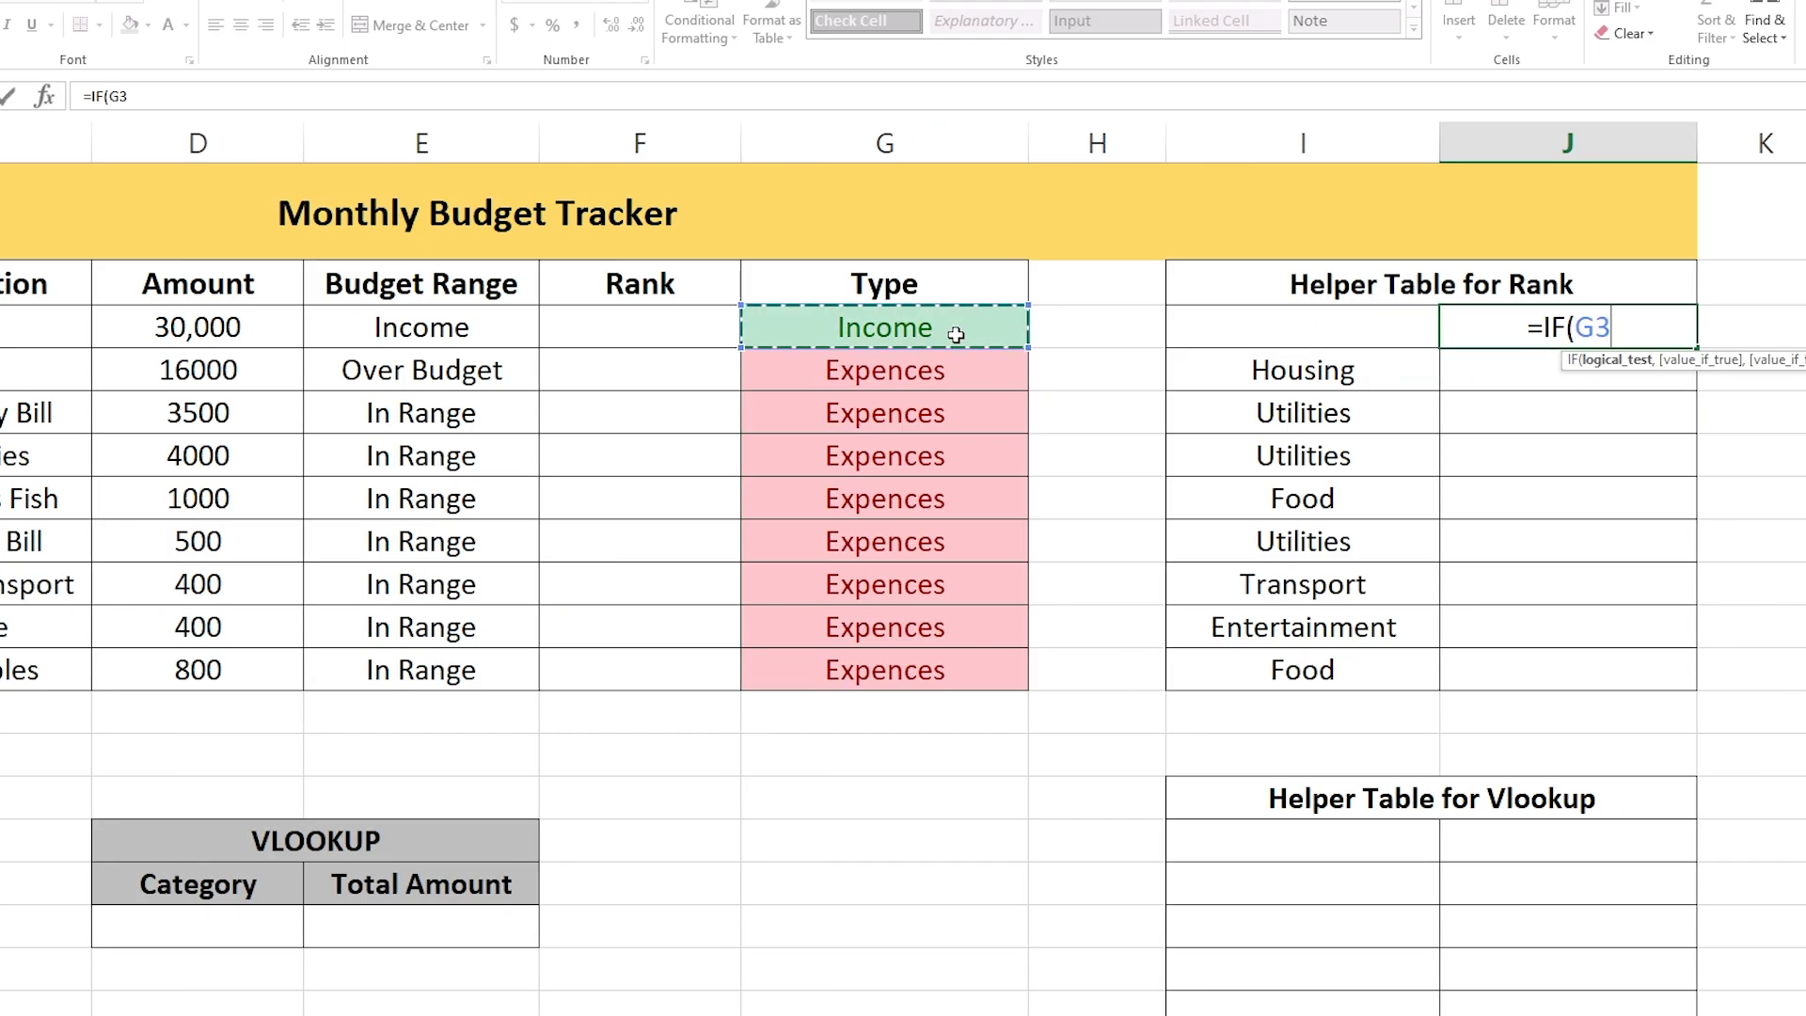
{"action": "type", "text": "="}
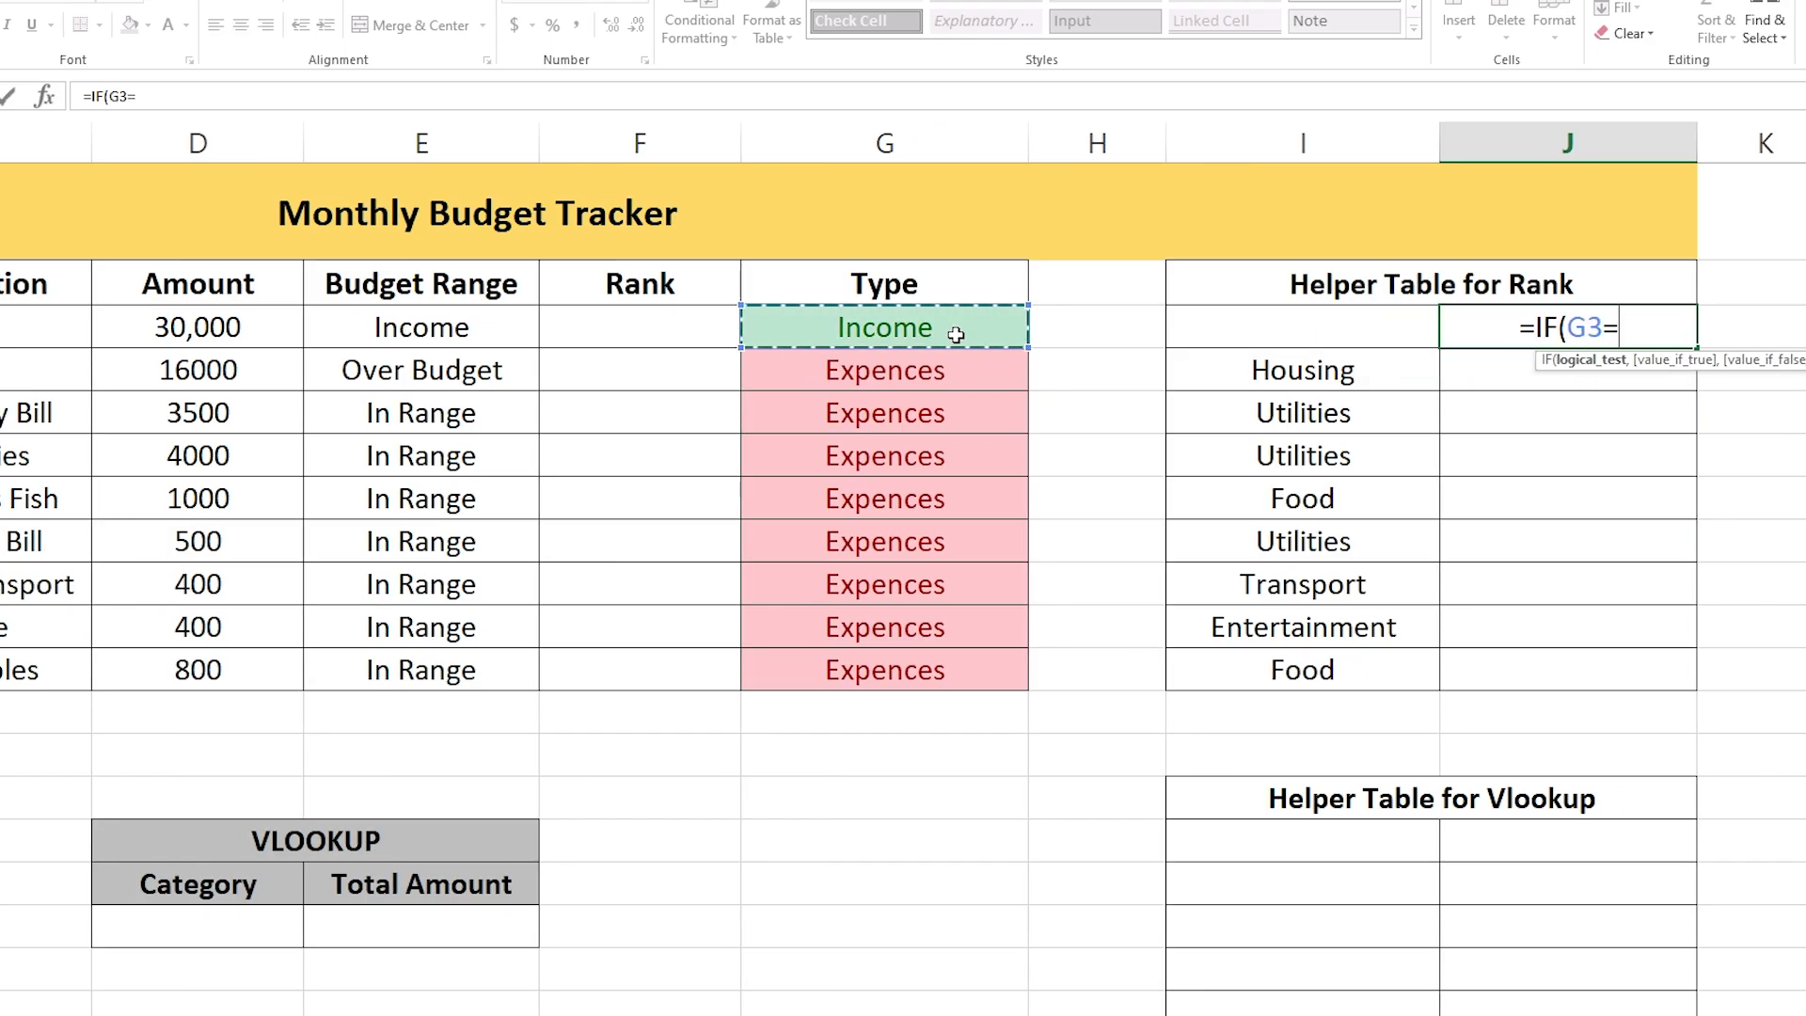
{"action": "type", "text": "\"Inco"}
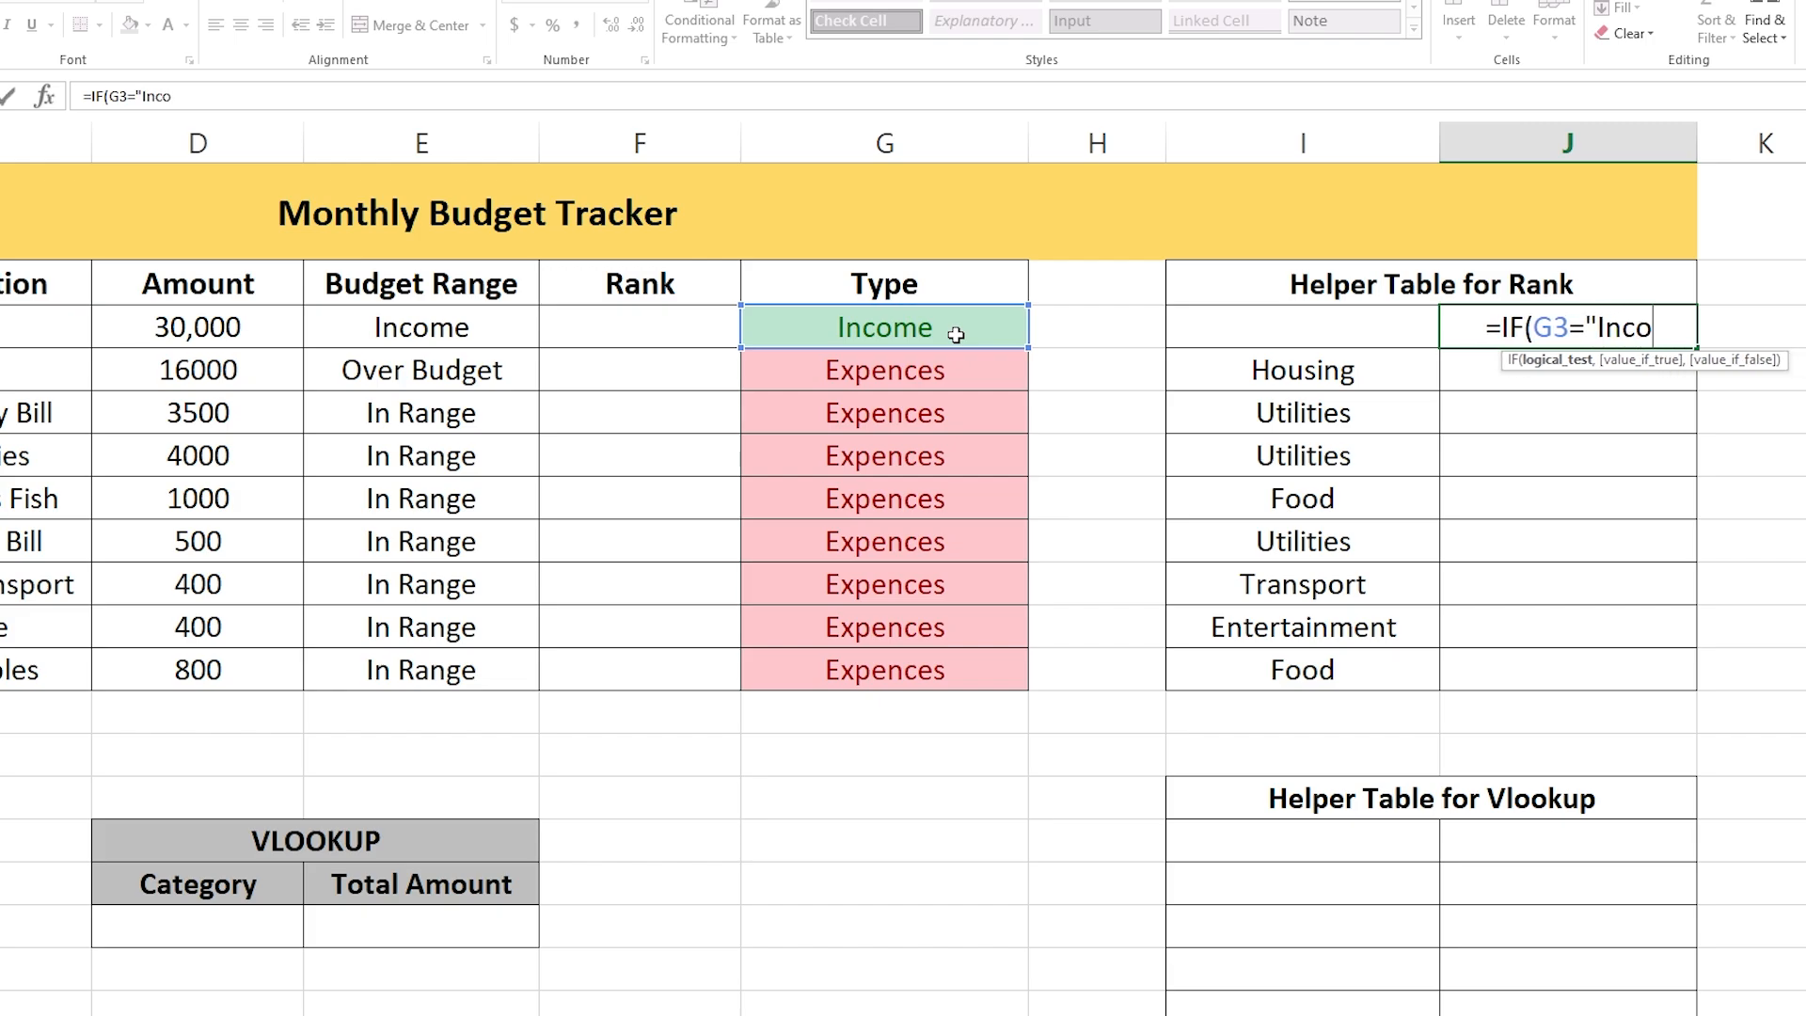
{"action": "type", "text": "me\""}
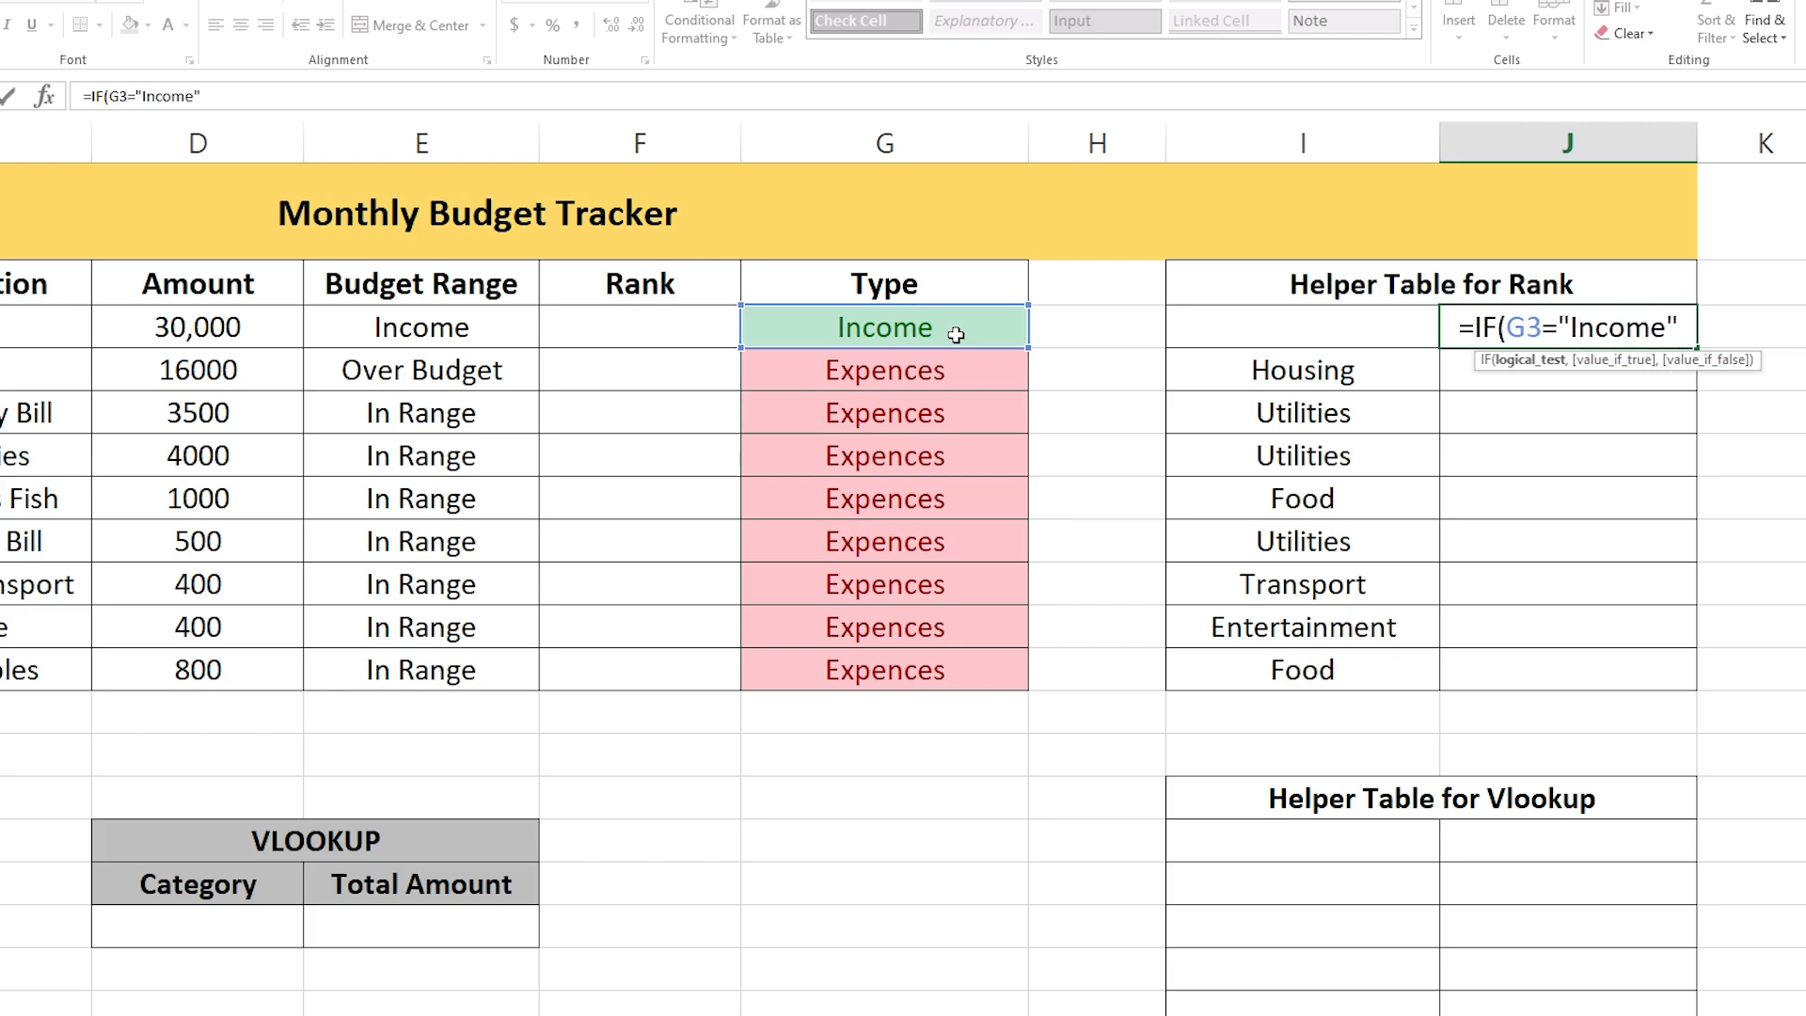
{"action": "type", "text": ","}
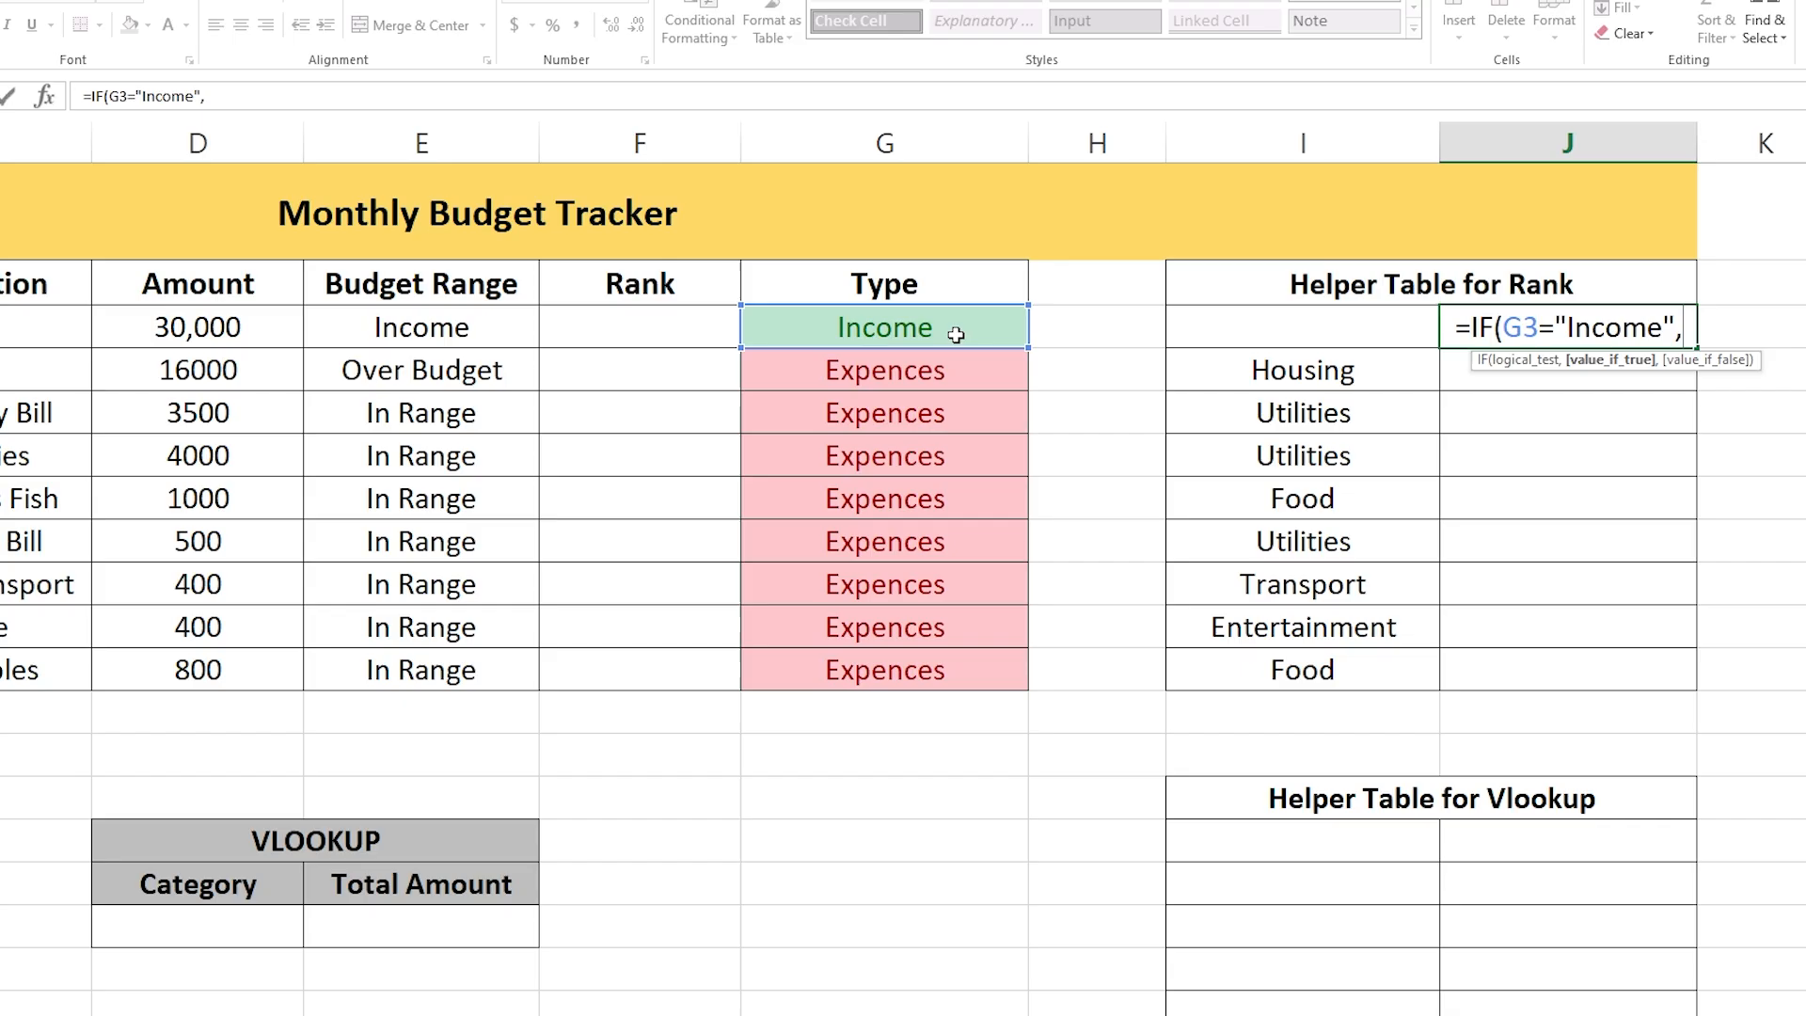
{"action": "type", "text": "\"\","}
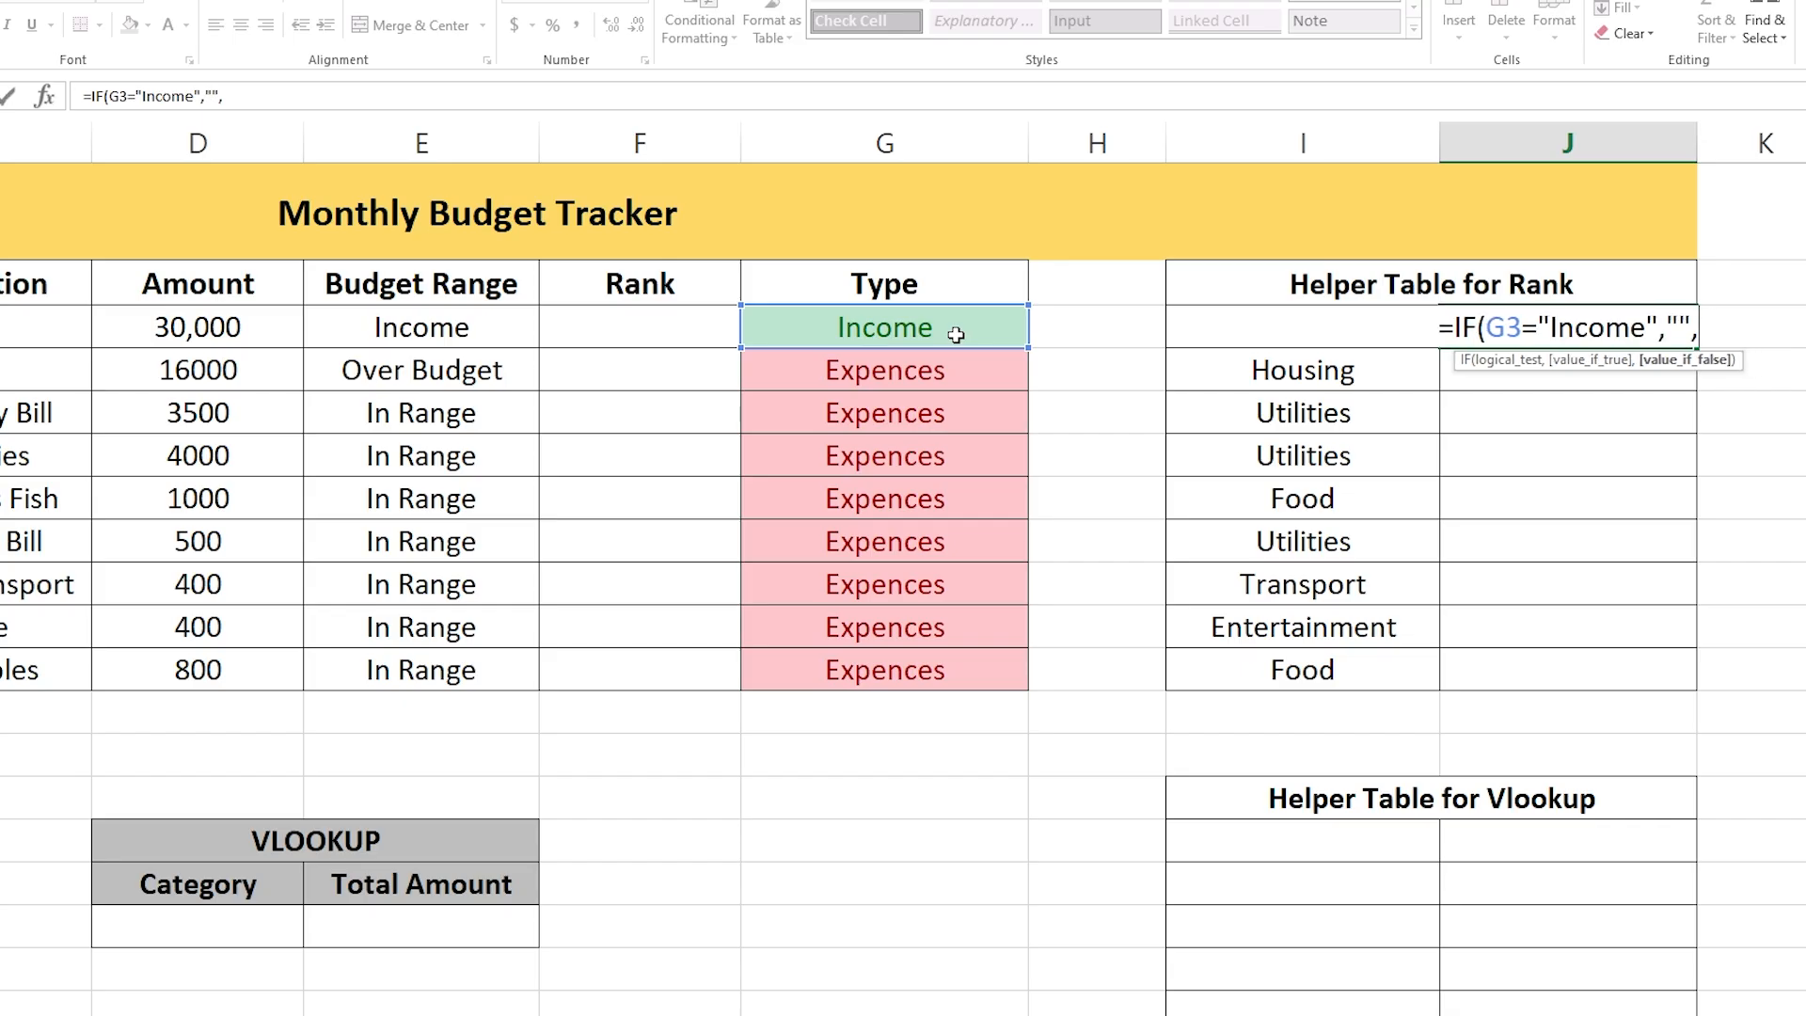
Complete J3 as =IF(G3="Income","",D3) and fill the formula down through J11.
{"action": "left_click", "coordinate": [207, 328]}
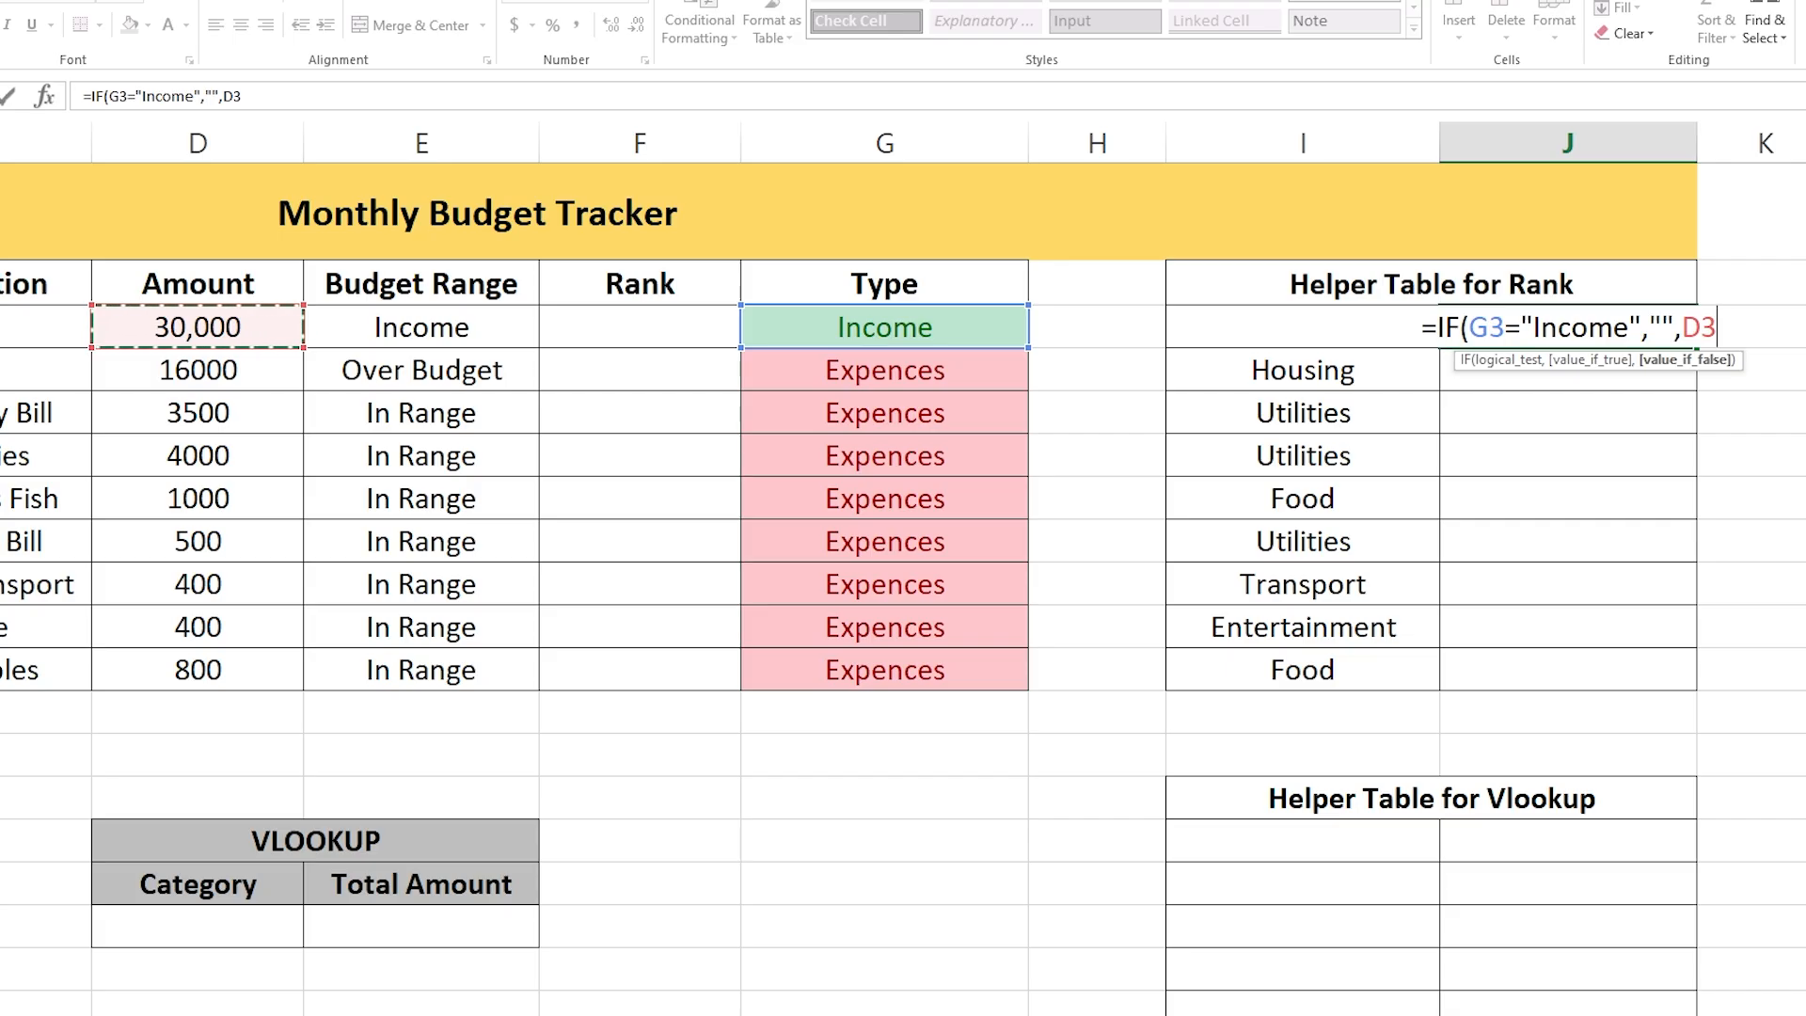
{"action": "type", "text": ")"}
{"action": "key", "text": "Return"}
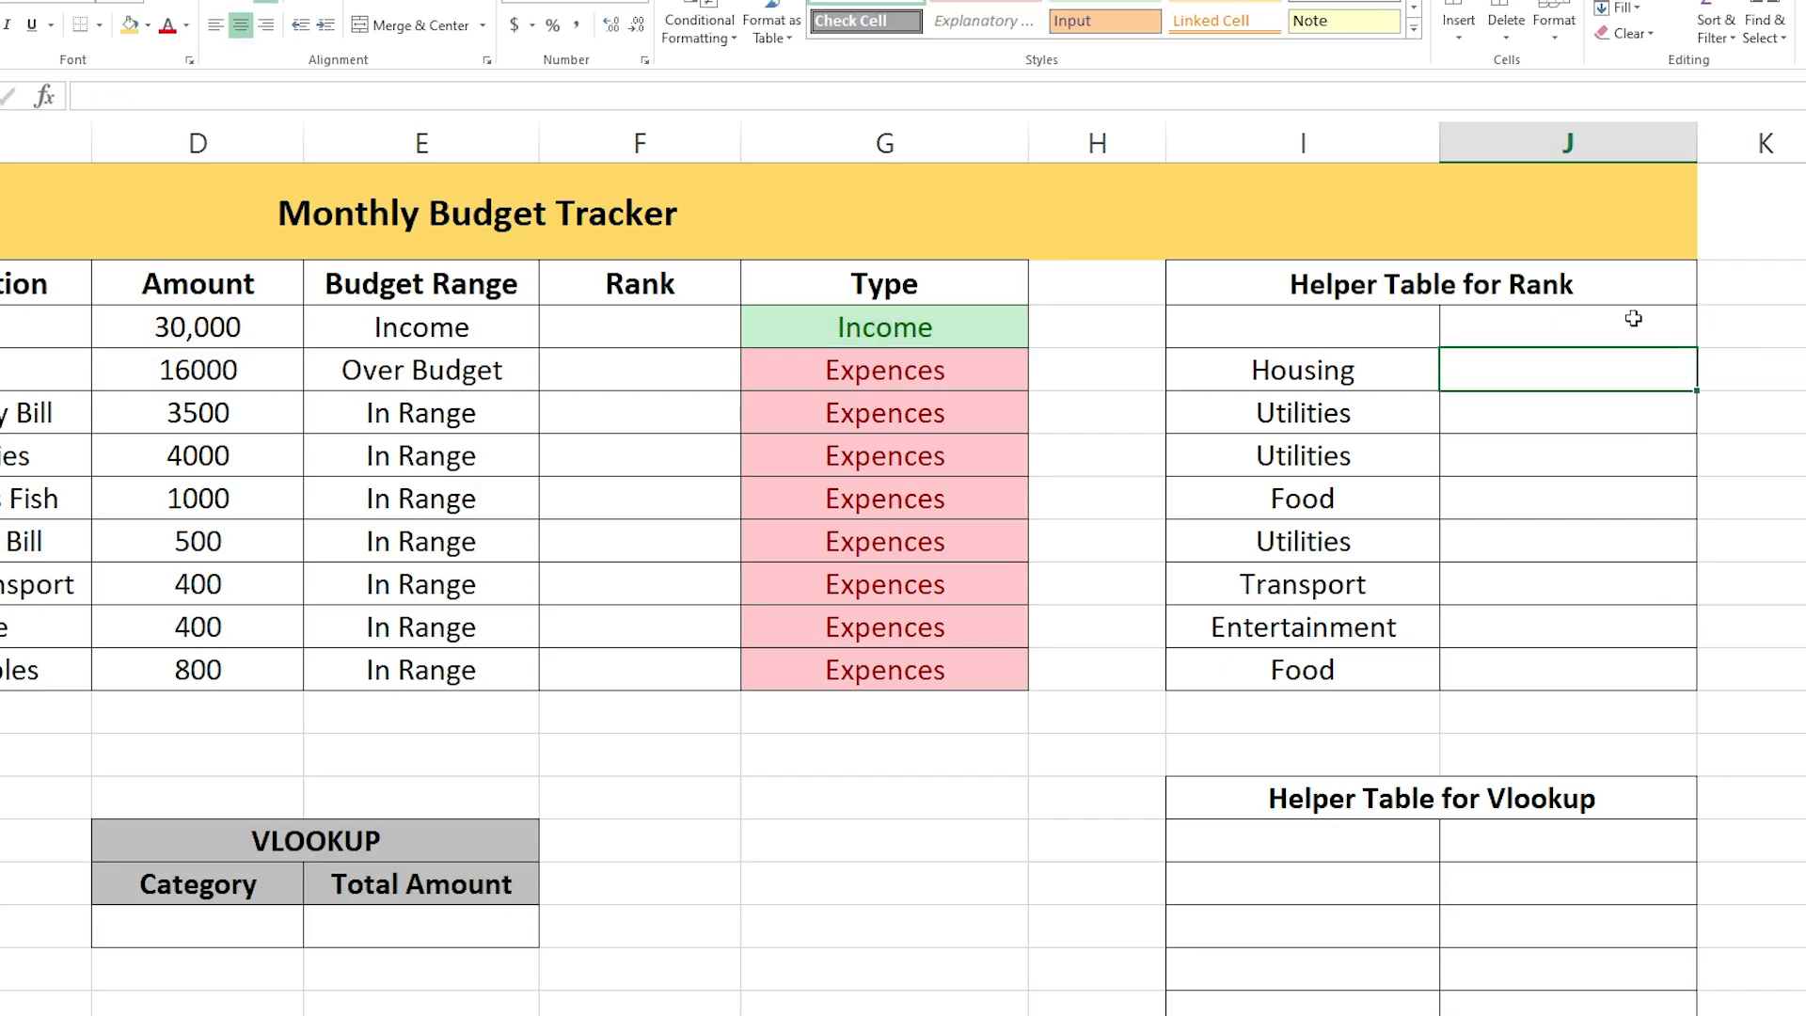
{"action": "left_click", "coordinate": [1637, 320]}
{"action": "left_click_drag", "start_coordinate": [1697, 349], "coordinate": [1676, 693]}
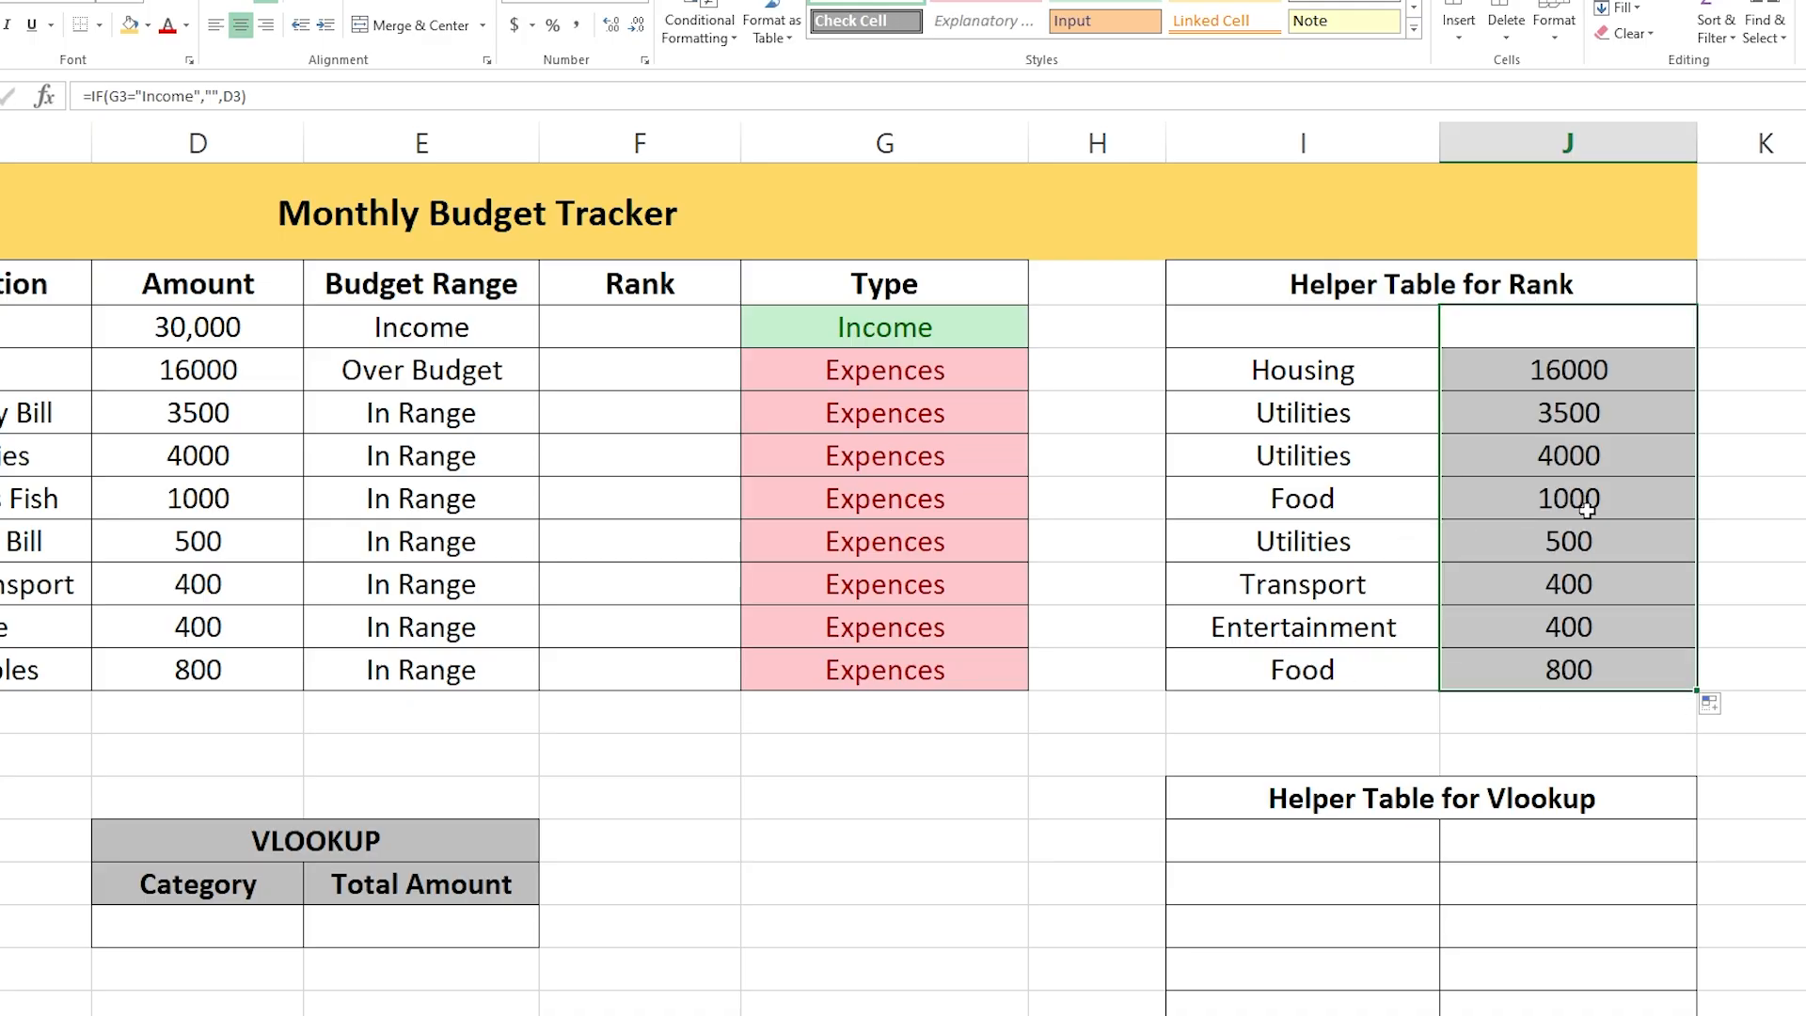
{"action": "left_click", "coordinate": [1539, 671]}
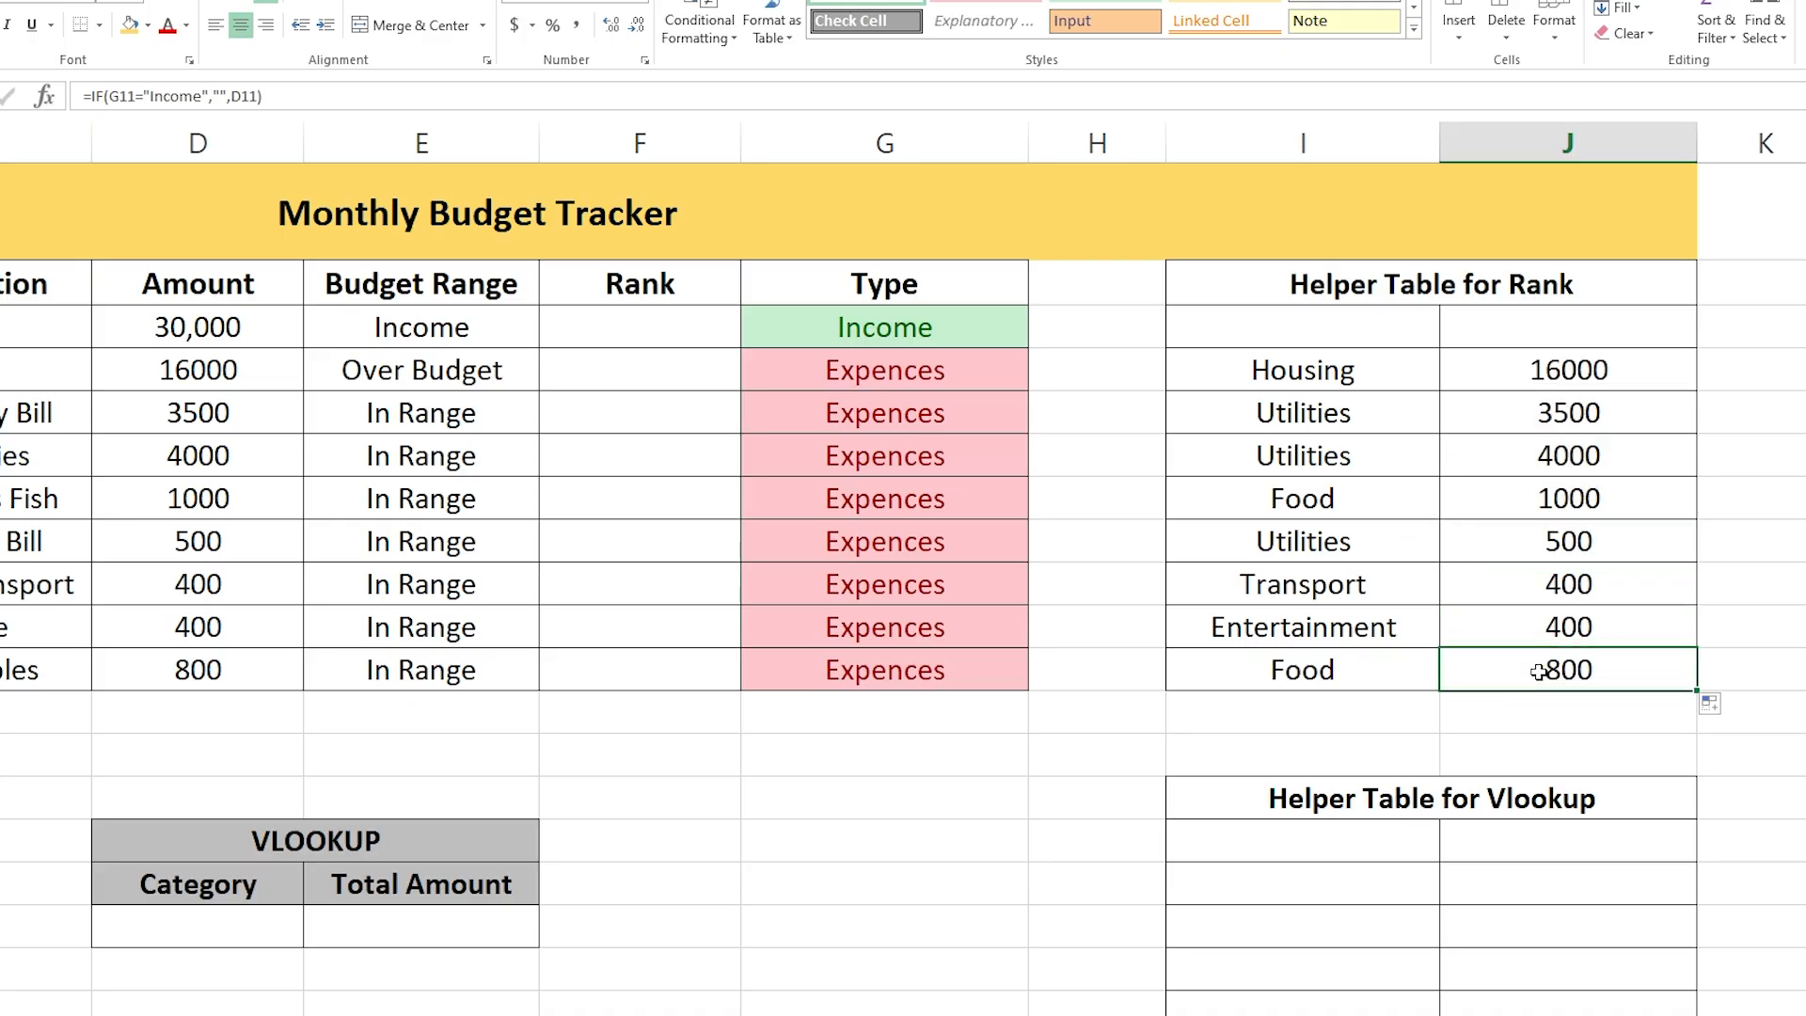
Set the Internet Bill amount in D8 to 800.
{"action": "left_click", "coordinate": [207, 544]}
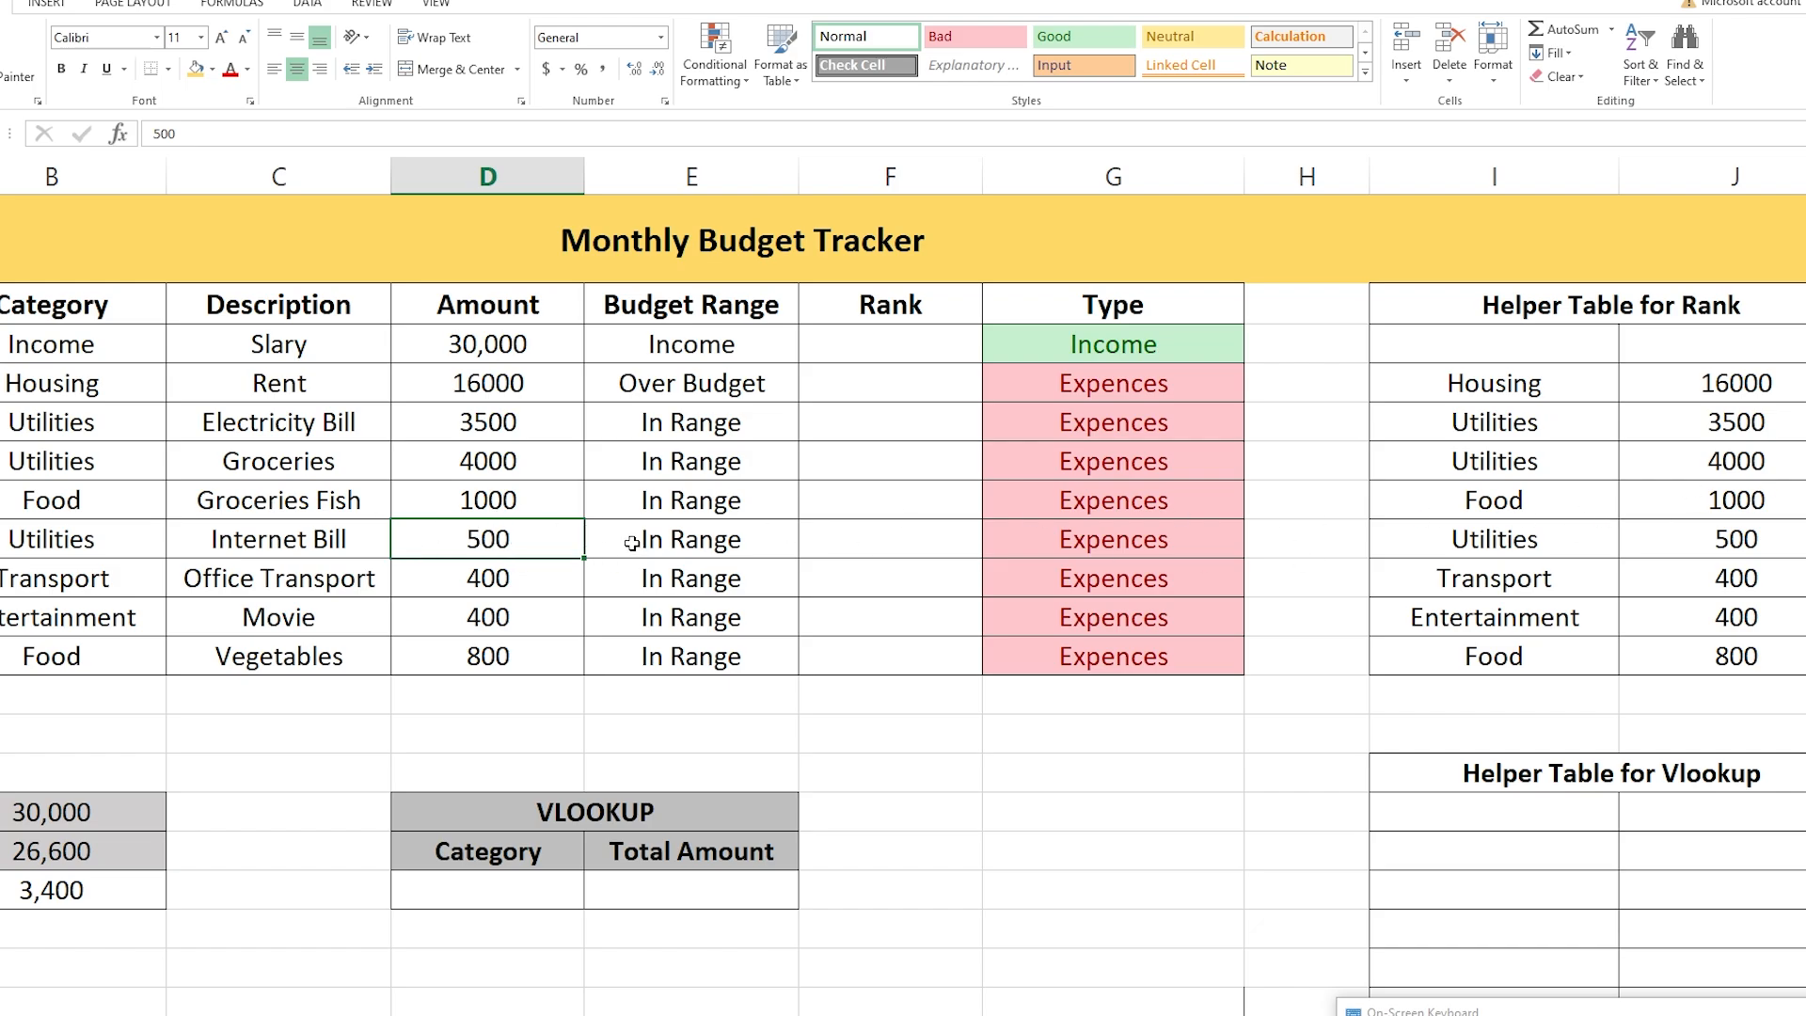
{"action": "type", "text": "800"}
{"action": "left_click", "coordinate": [717, 722]}
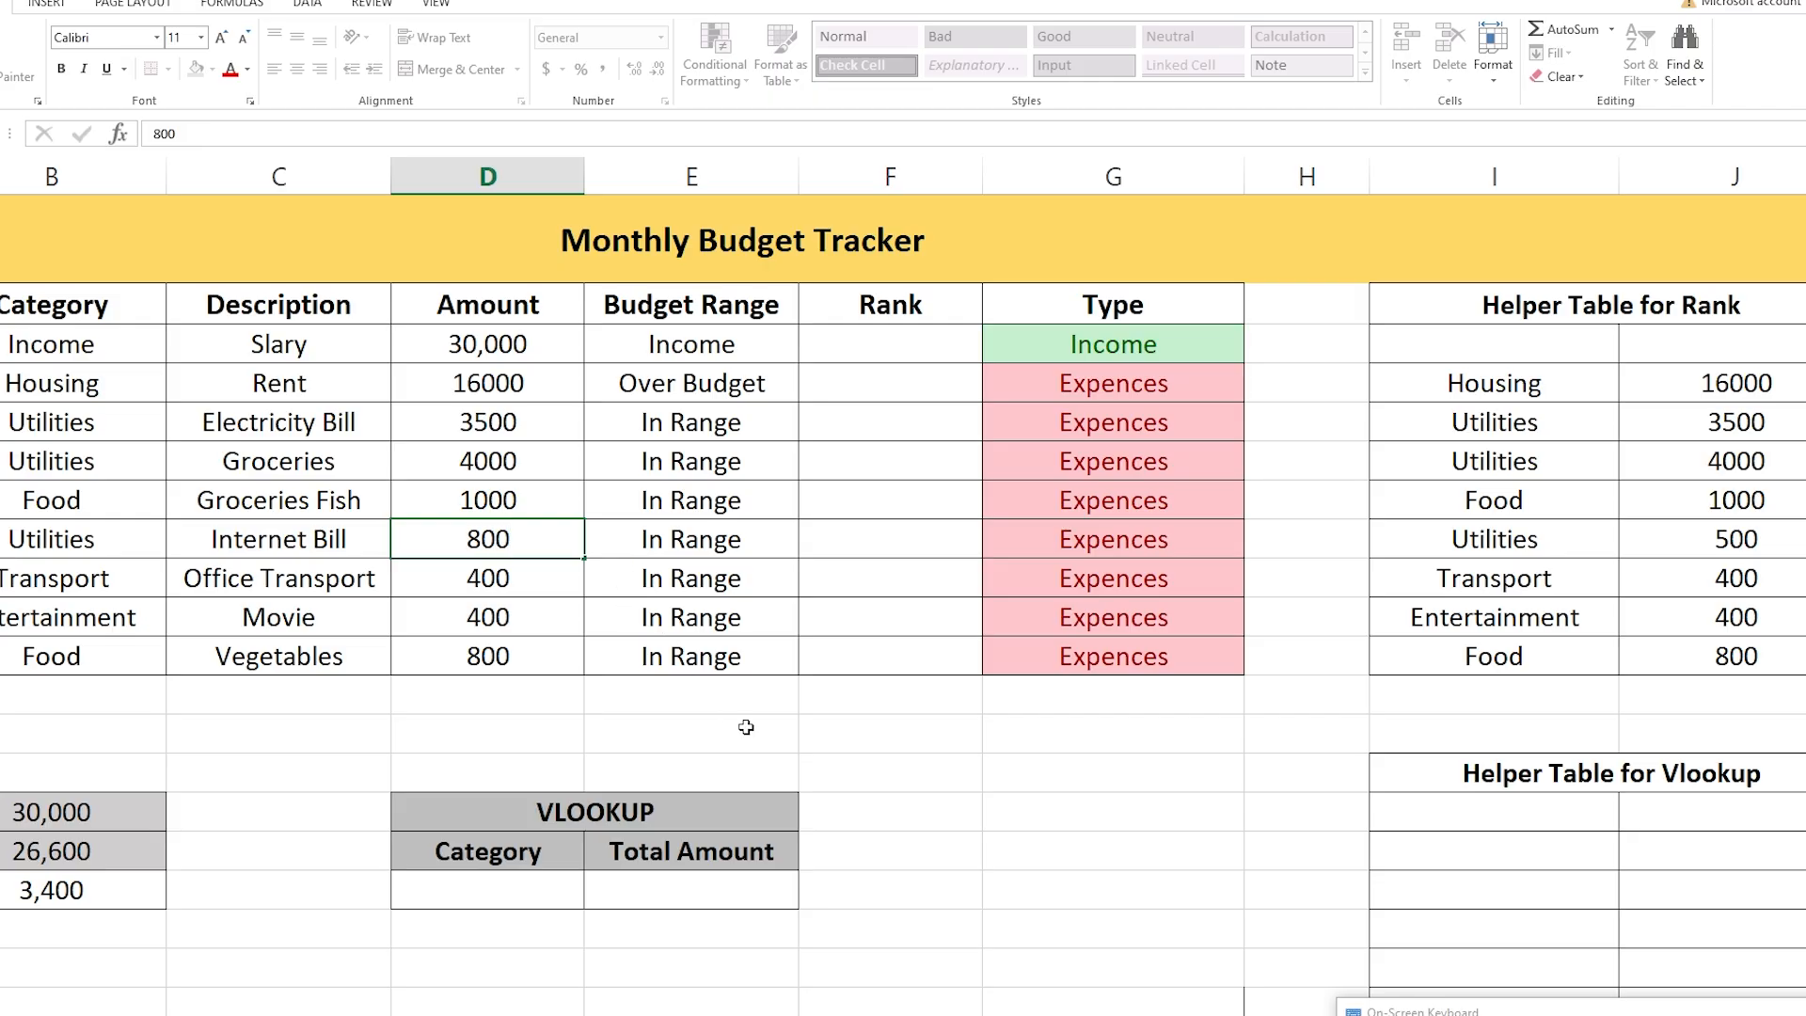
Undo the test change to the Internet Bill amount in D8.
{"action": "left_click", "coordinate": [1701, 545]}
{"action": "left_click", "coordinate": [496, 552]}
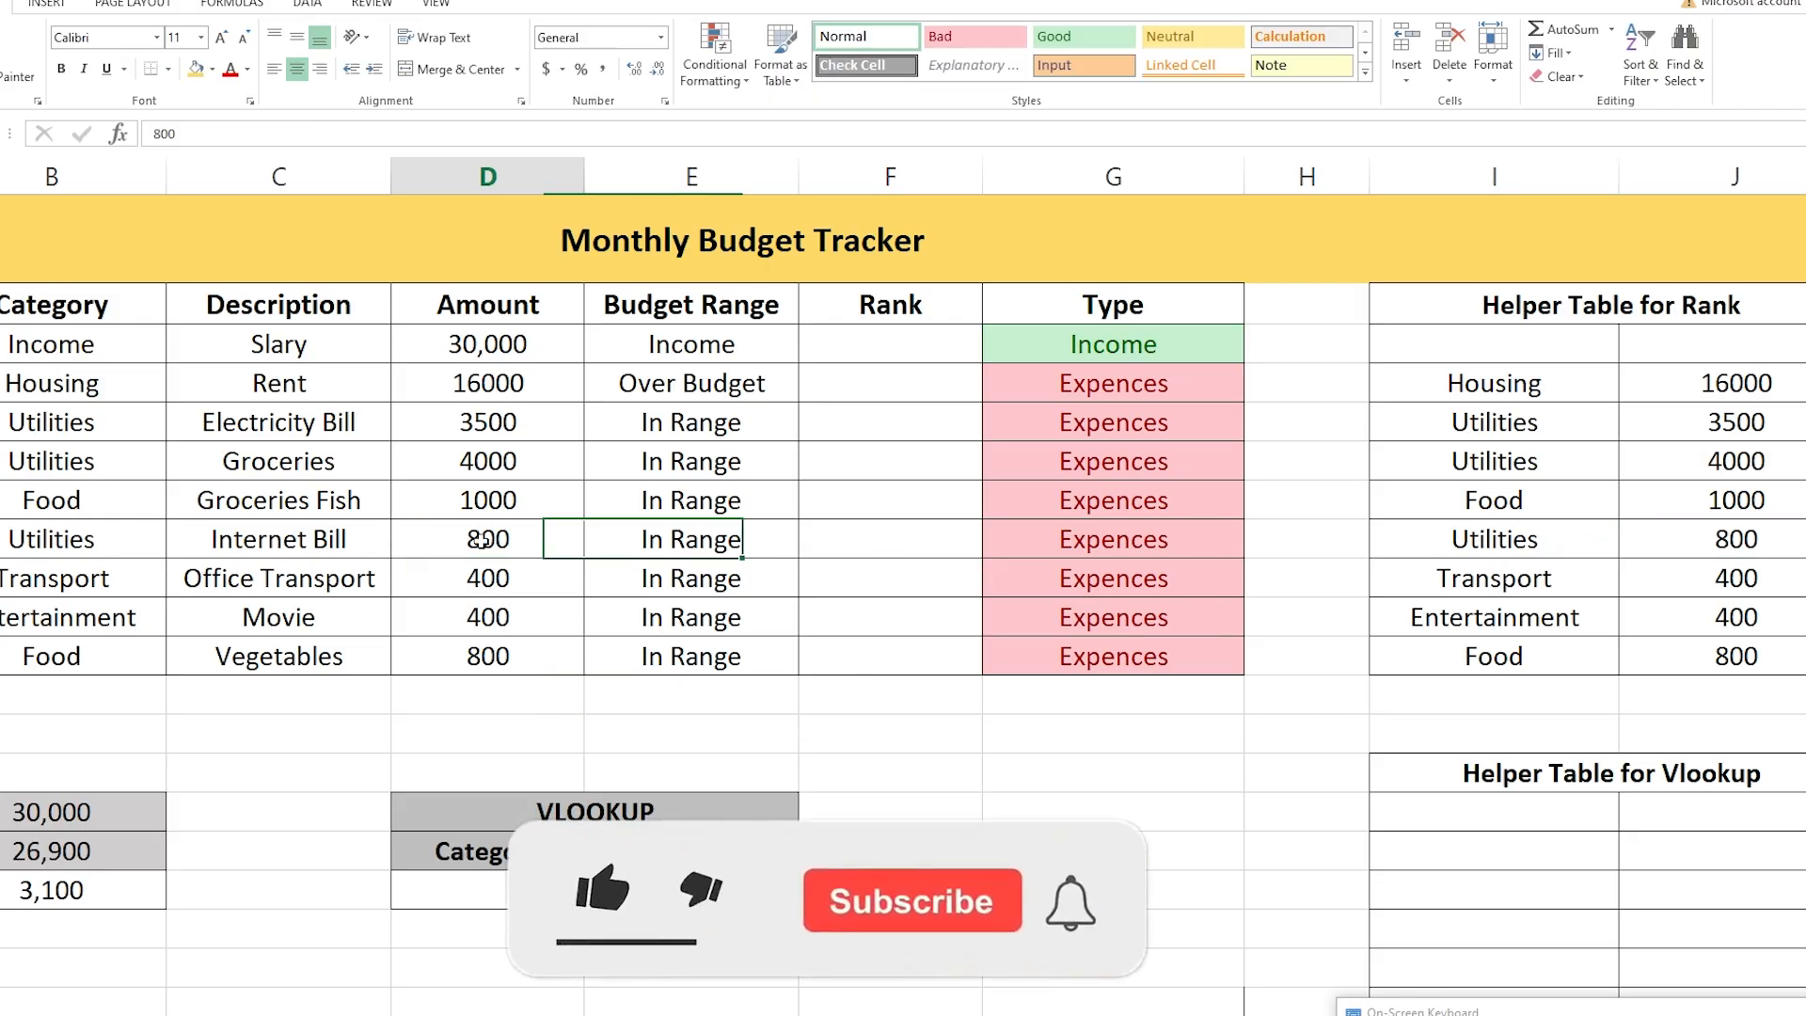
{"action": "key", "text": "ctrl+z"}
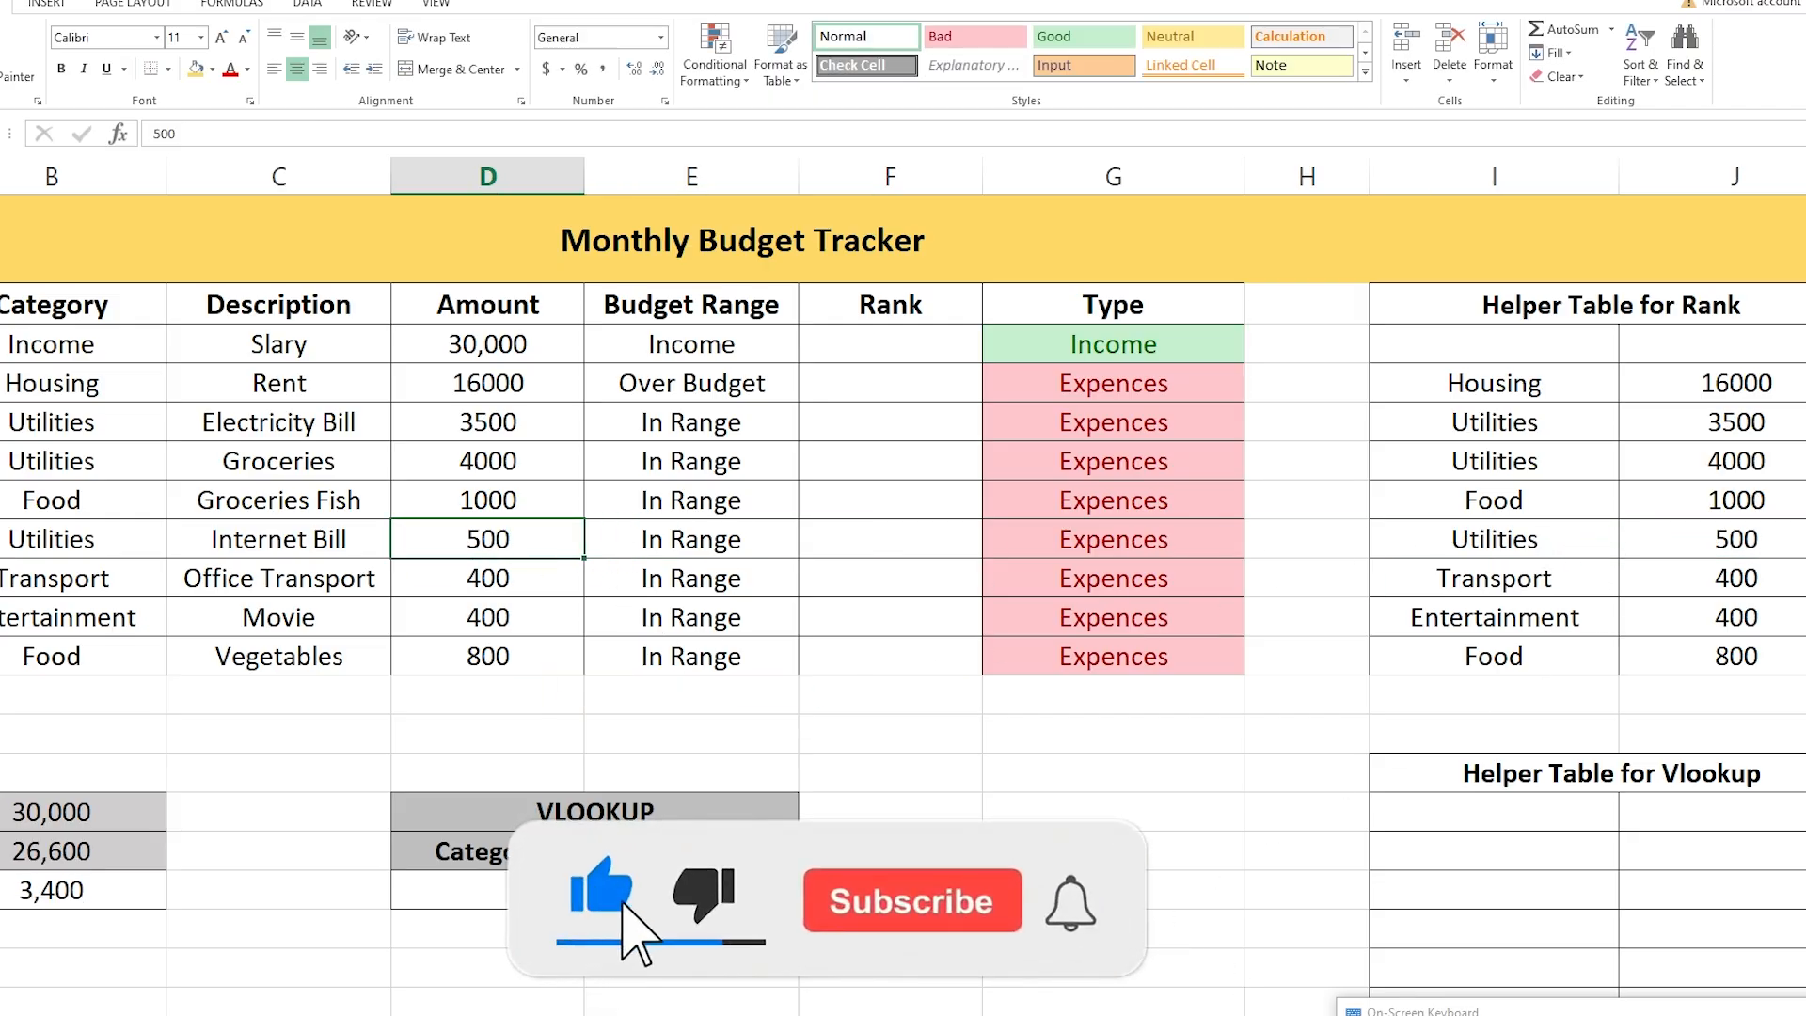
Start an IF formula in Rank cell F3 that returns an empty text when G3 equals "Income".
{"action": "left_click_drag", "start_coordinate": [1223, 1014], "coordinate": [1242, 1014]}
{"action": "left_click", "coordinate": [870, 362]}
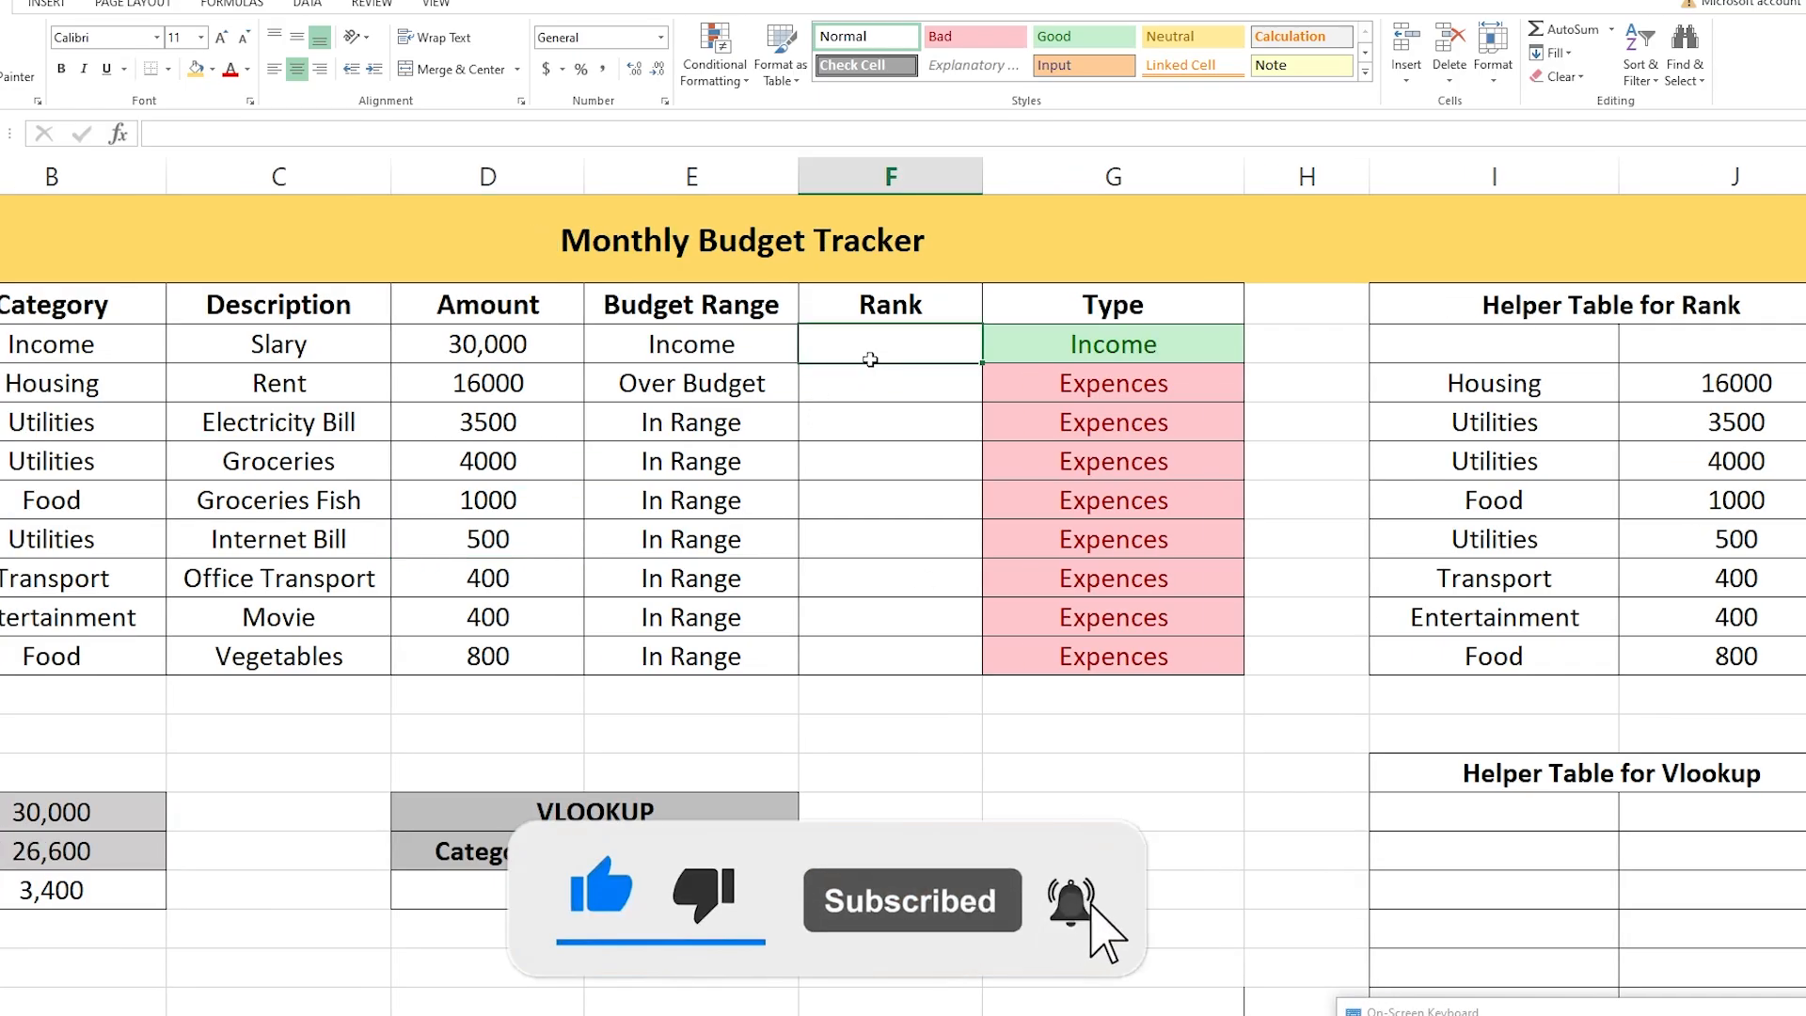
{"action": "type", "text": "="}
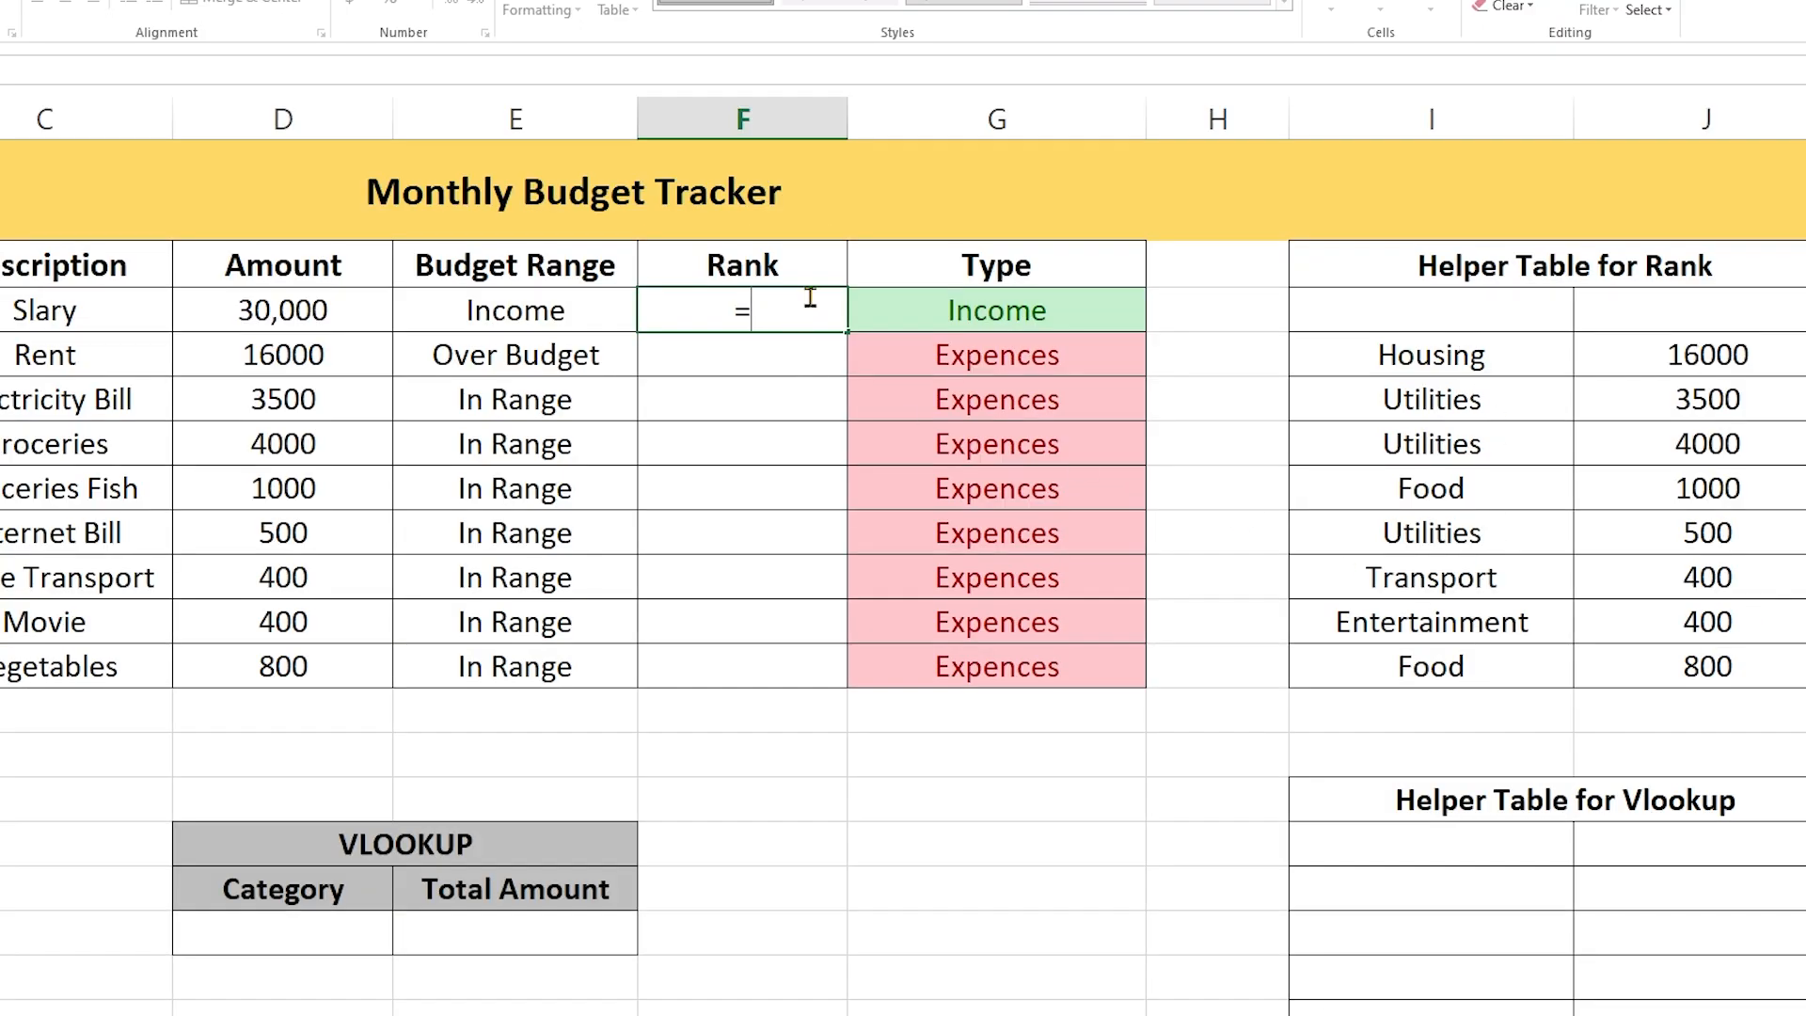
{"action": "type", "text": "IF"}
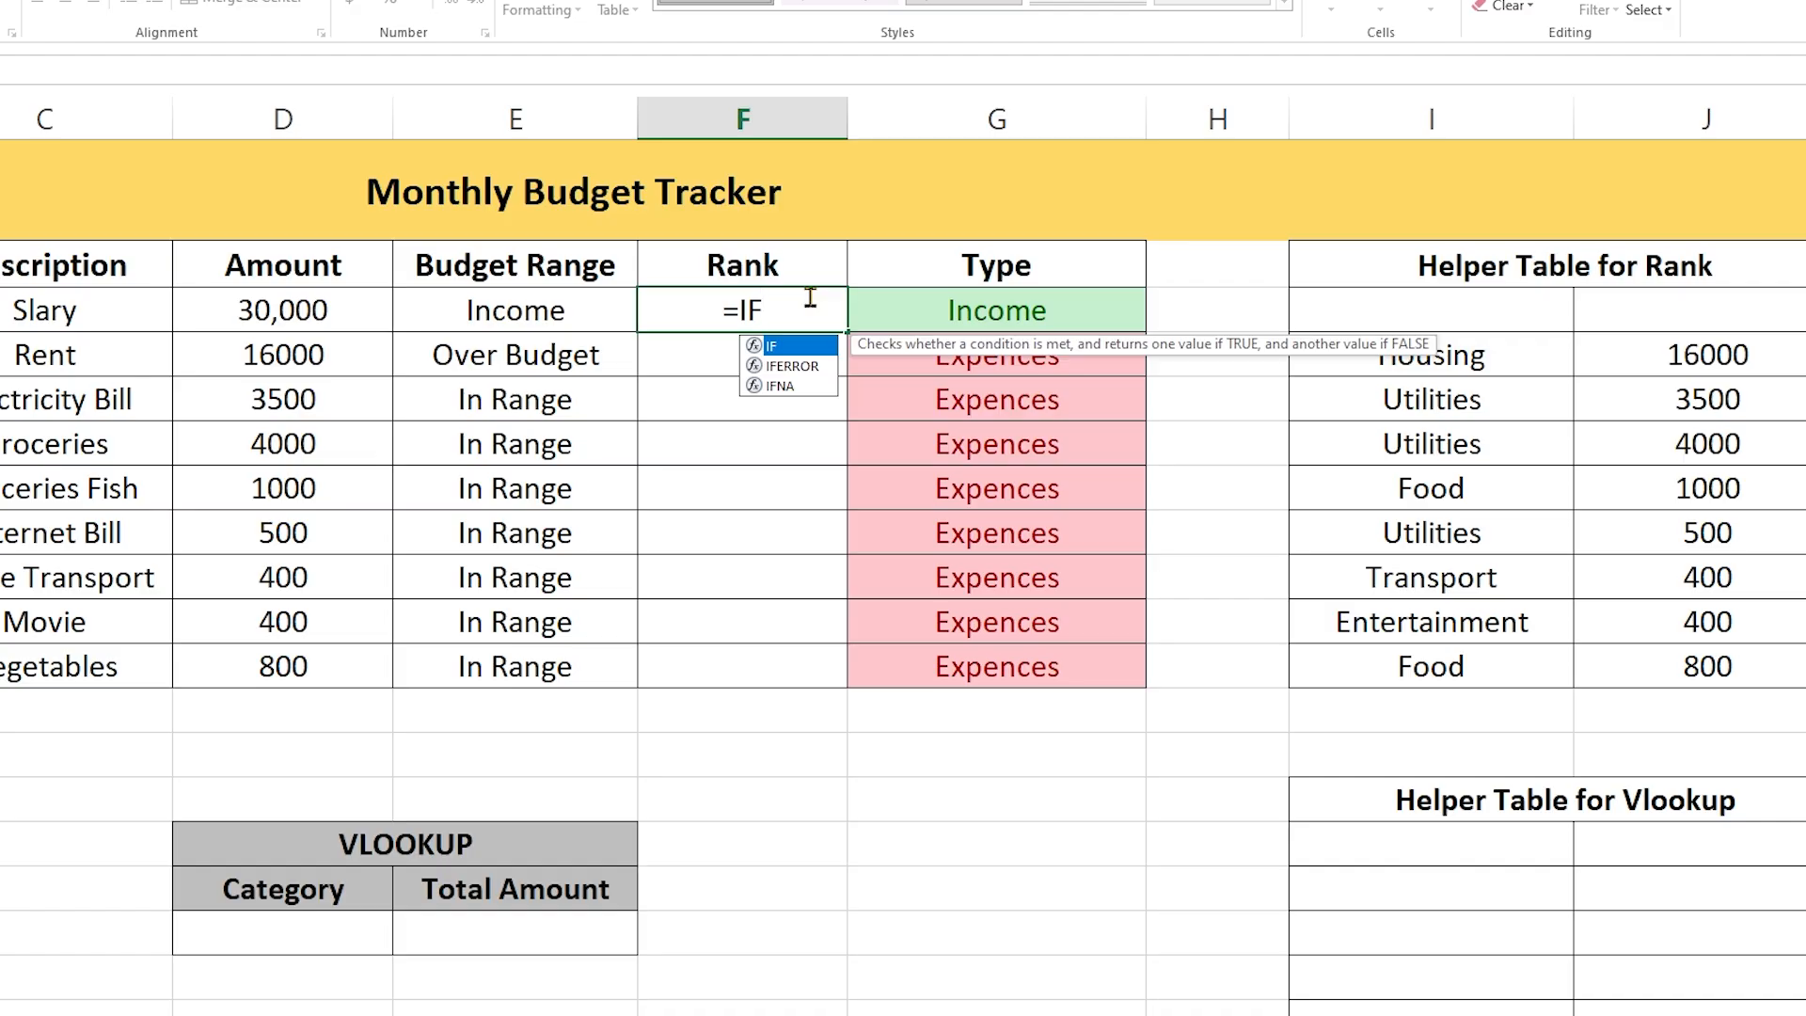
{"action": "double_click", "coordinate": [779, 346]}
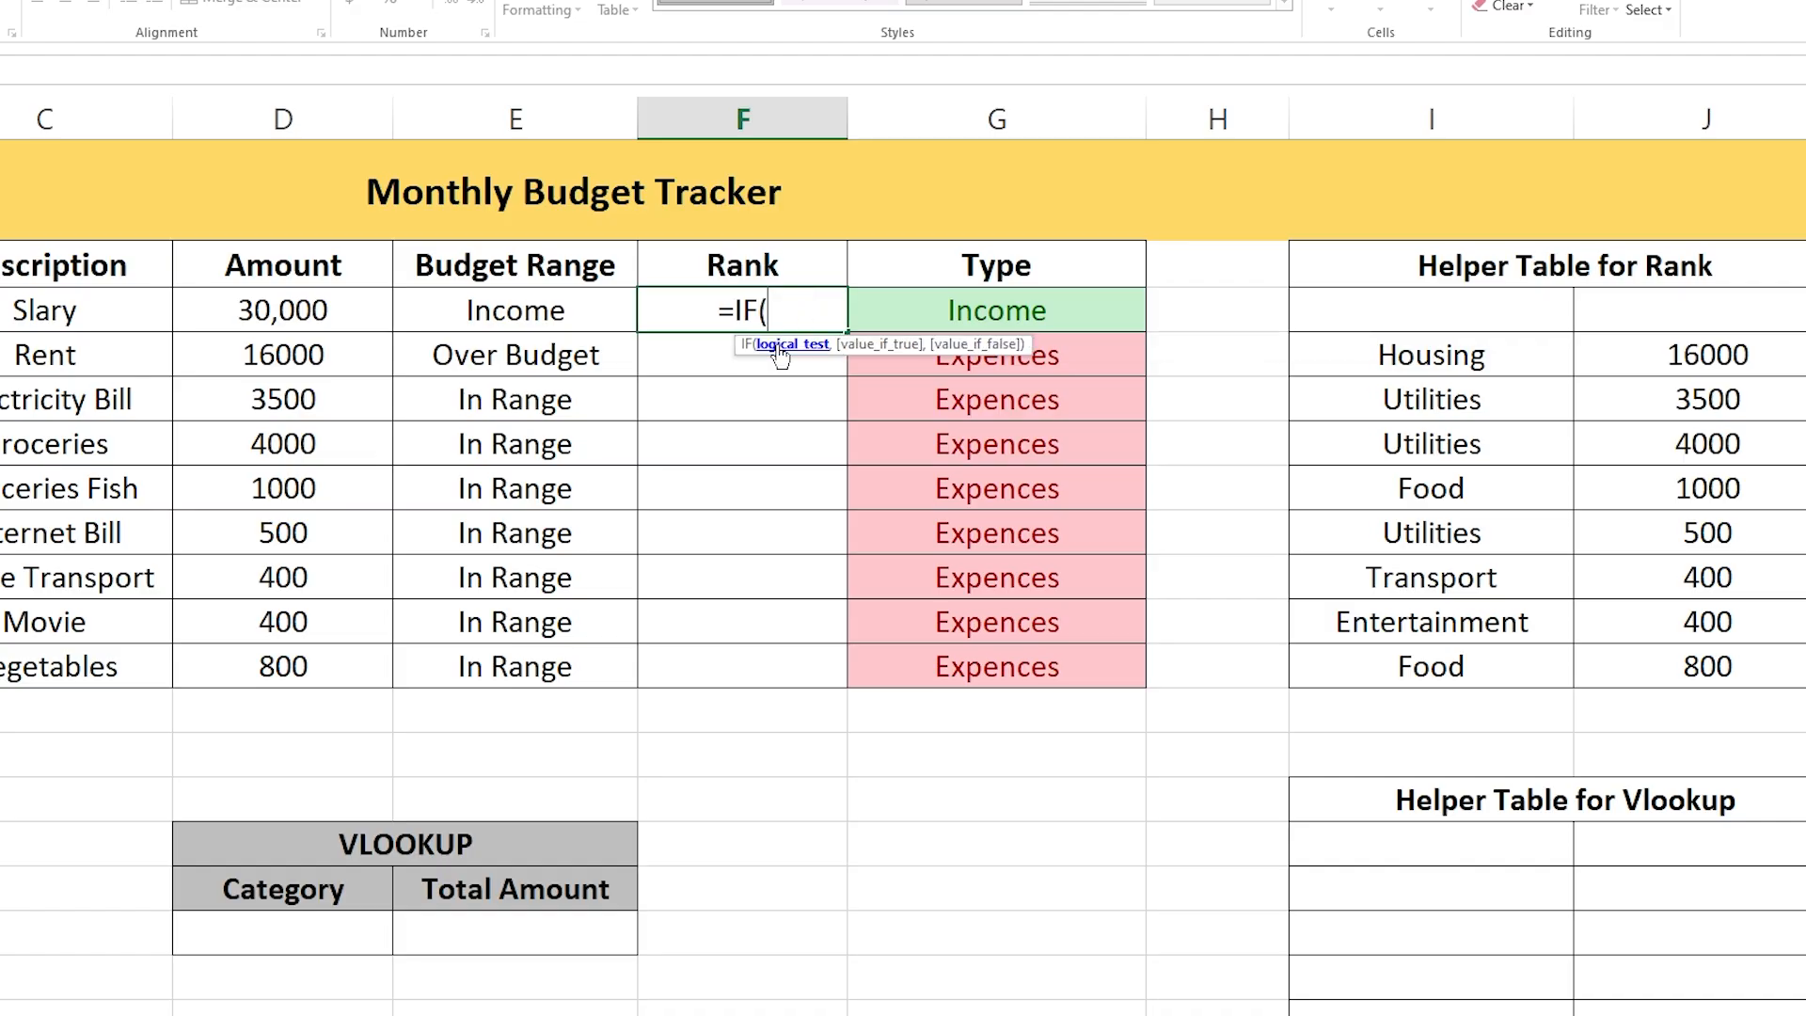
{"action": "left_click", "coordinate": [1056, 312]}
{"action": "type", "text": "="}
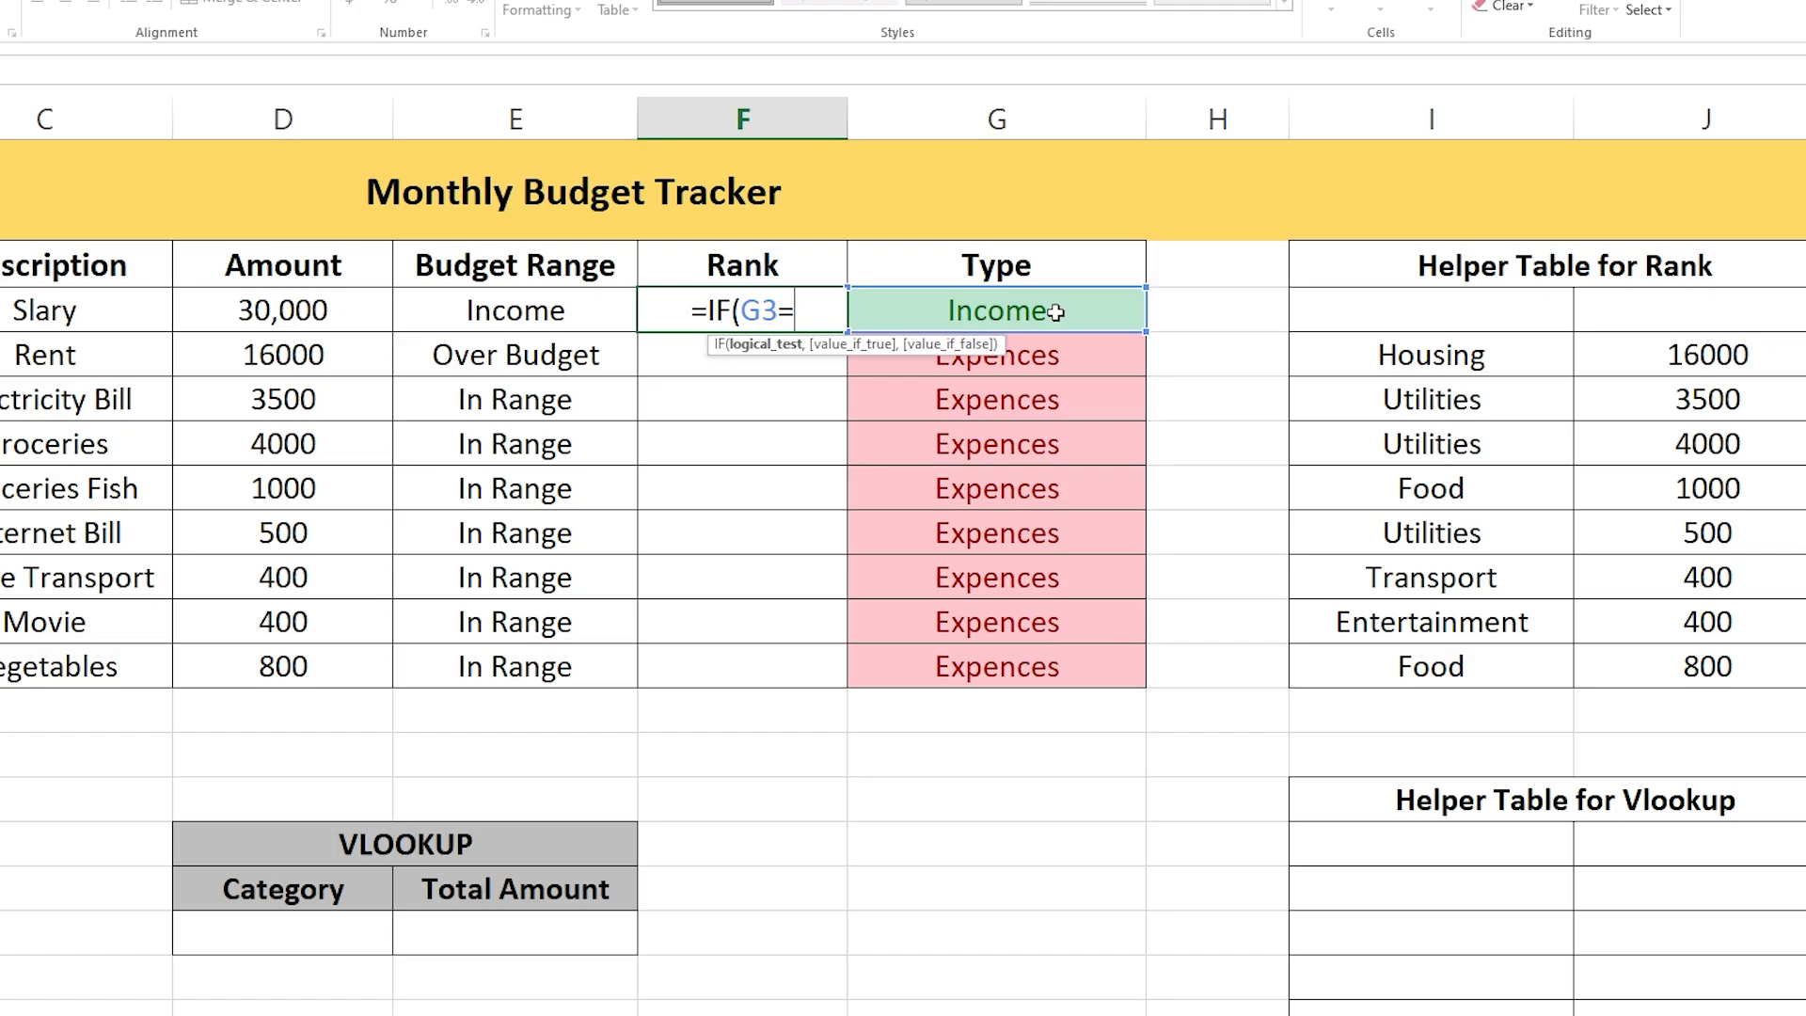
{"action": "type", "text": "\"I"}
{"action": "type", "text": "nco"}
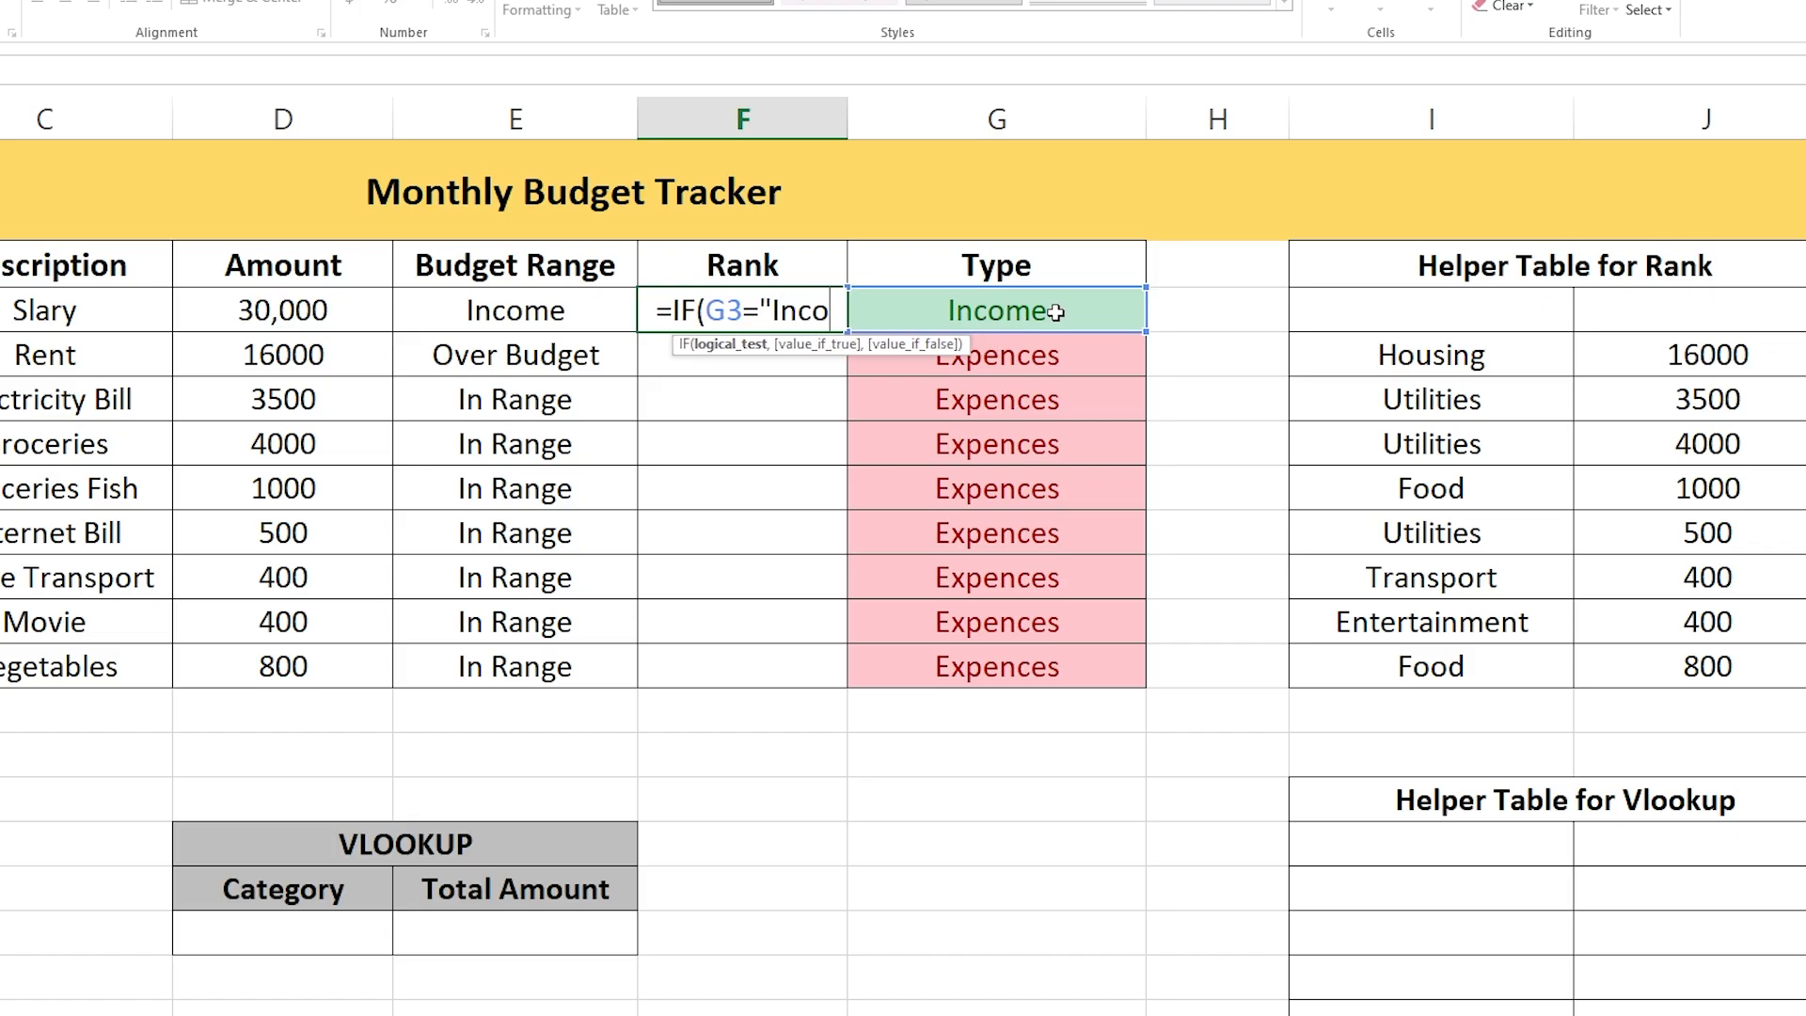
{"action": "type", "text": "me\""}
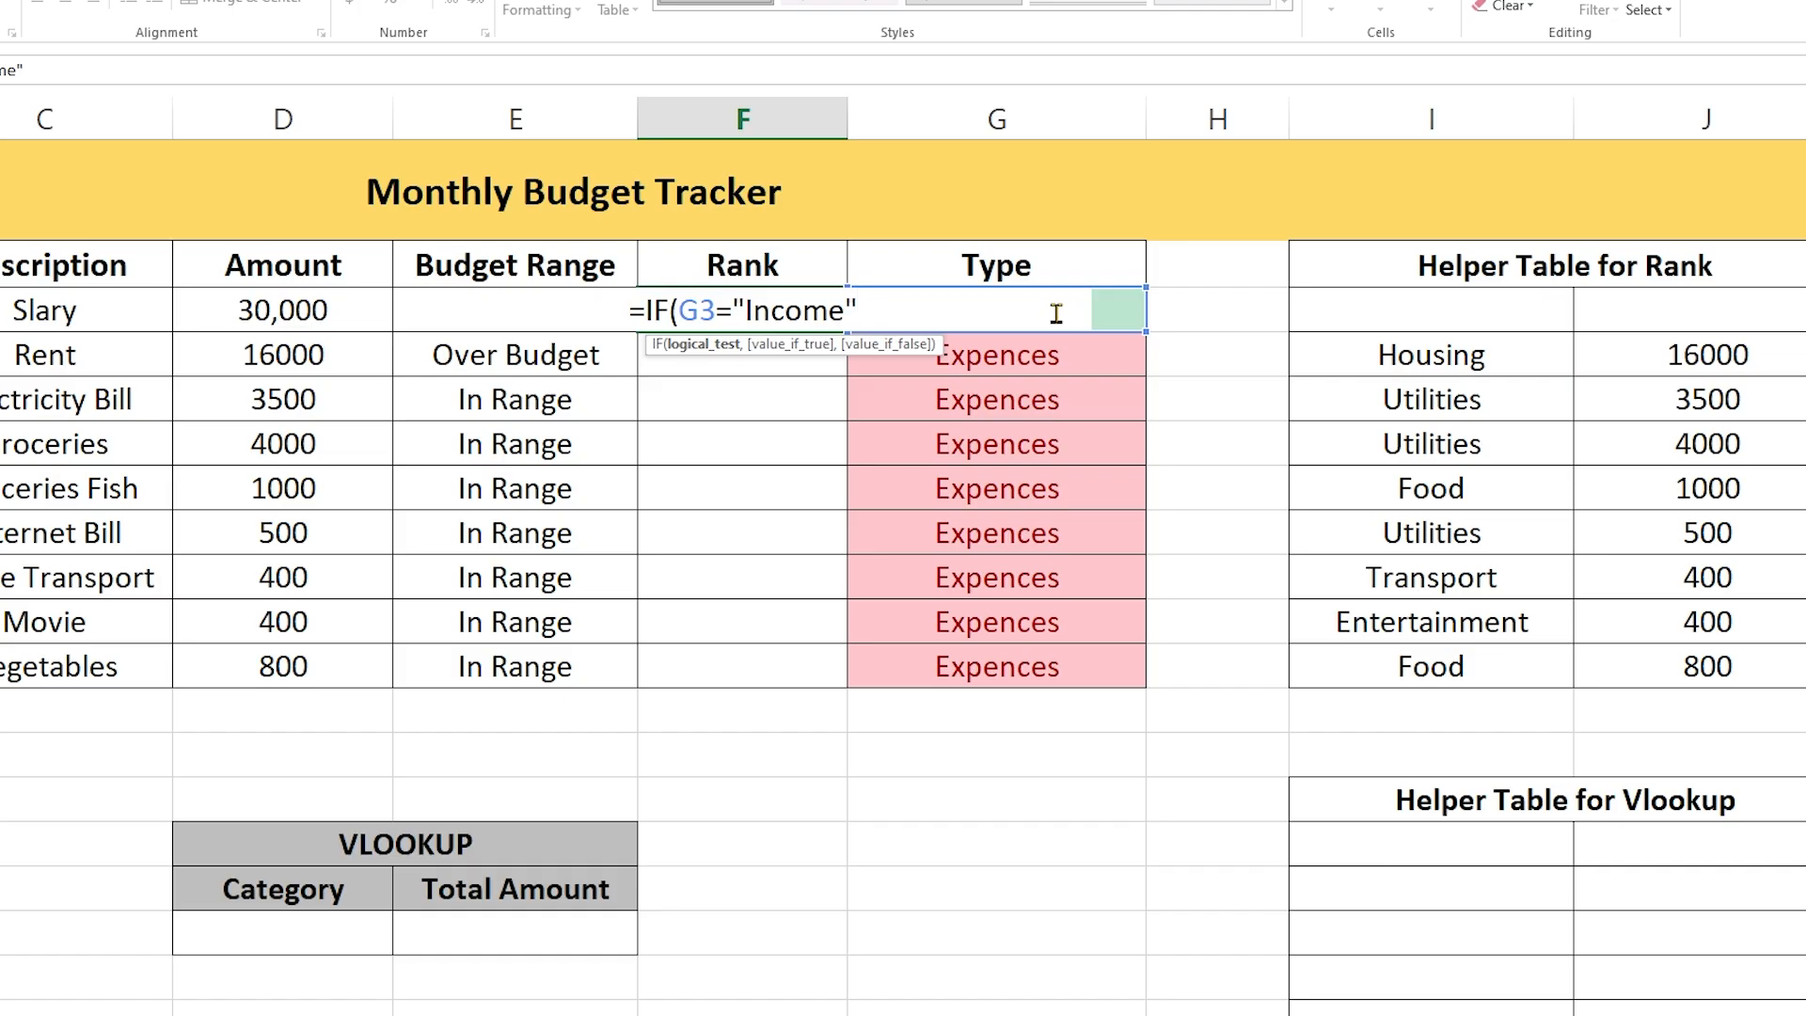
{"action": "type", "text": ","}
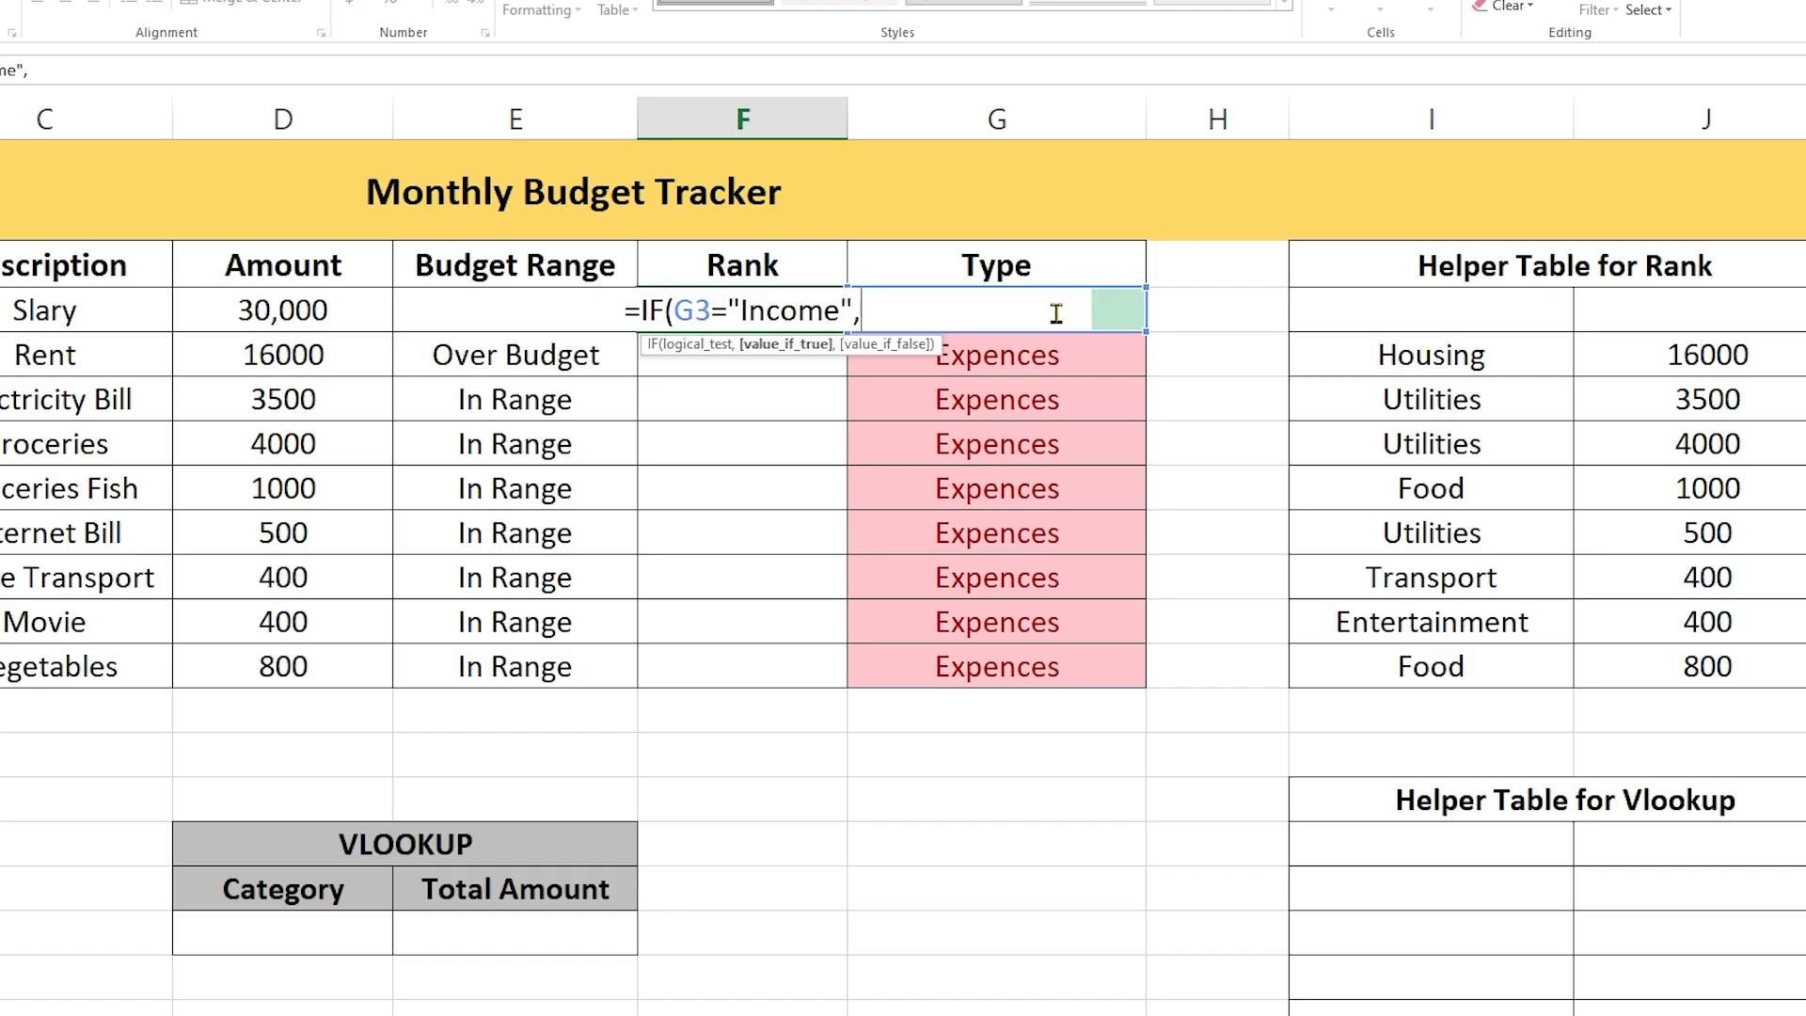
{"action": "type", "text": "\"\","}
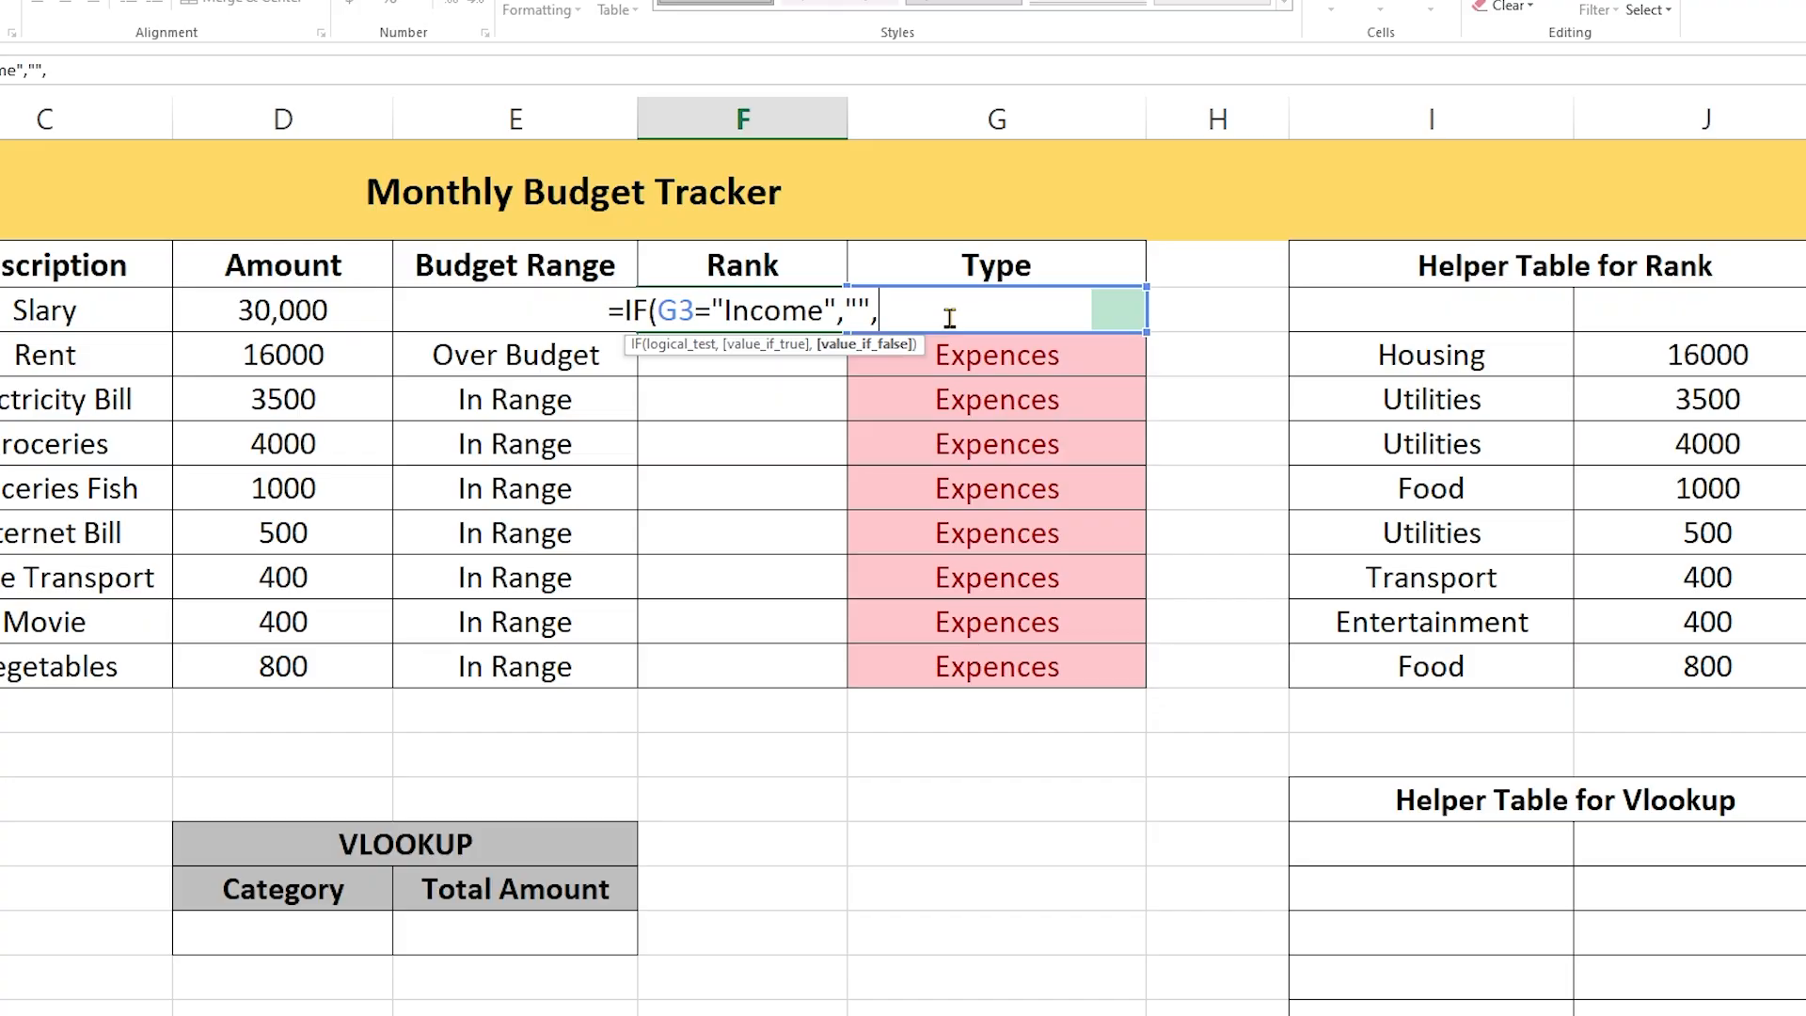
Add RANK(J3,J3:J11,0) as the value-if-false part of the F3 formula, ranking in descending order.
{"action": "type", "text": "R"}
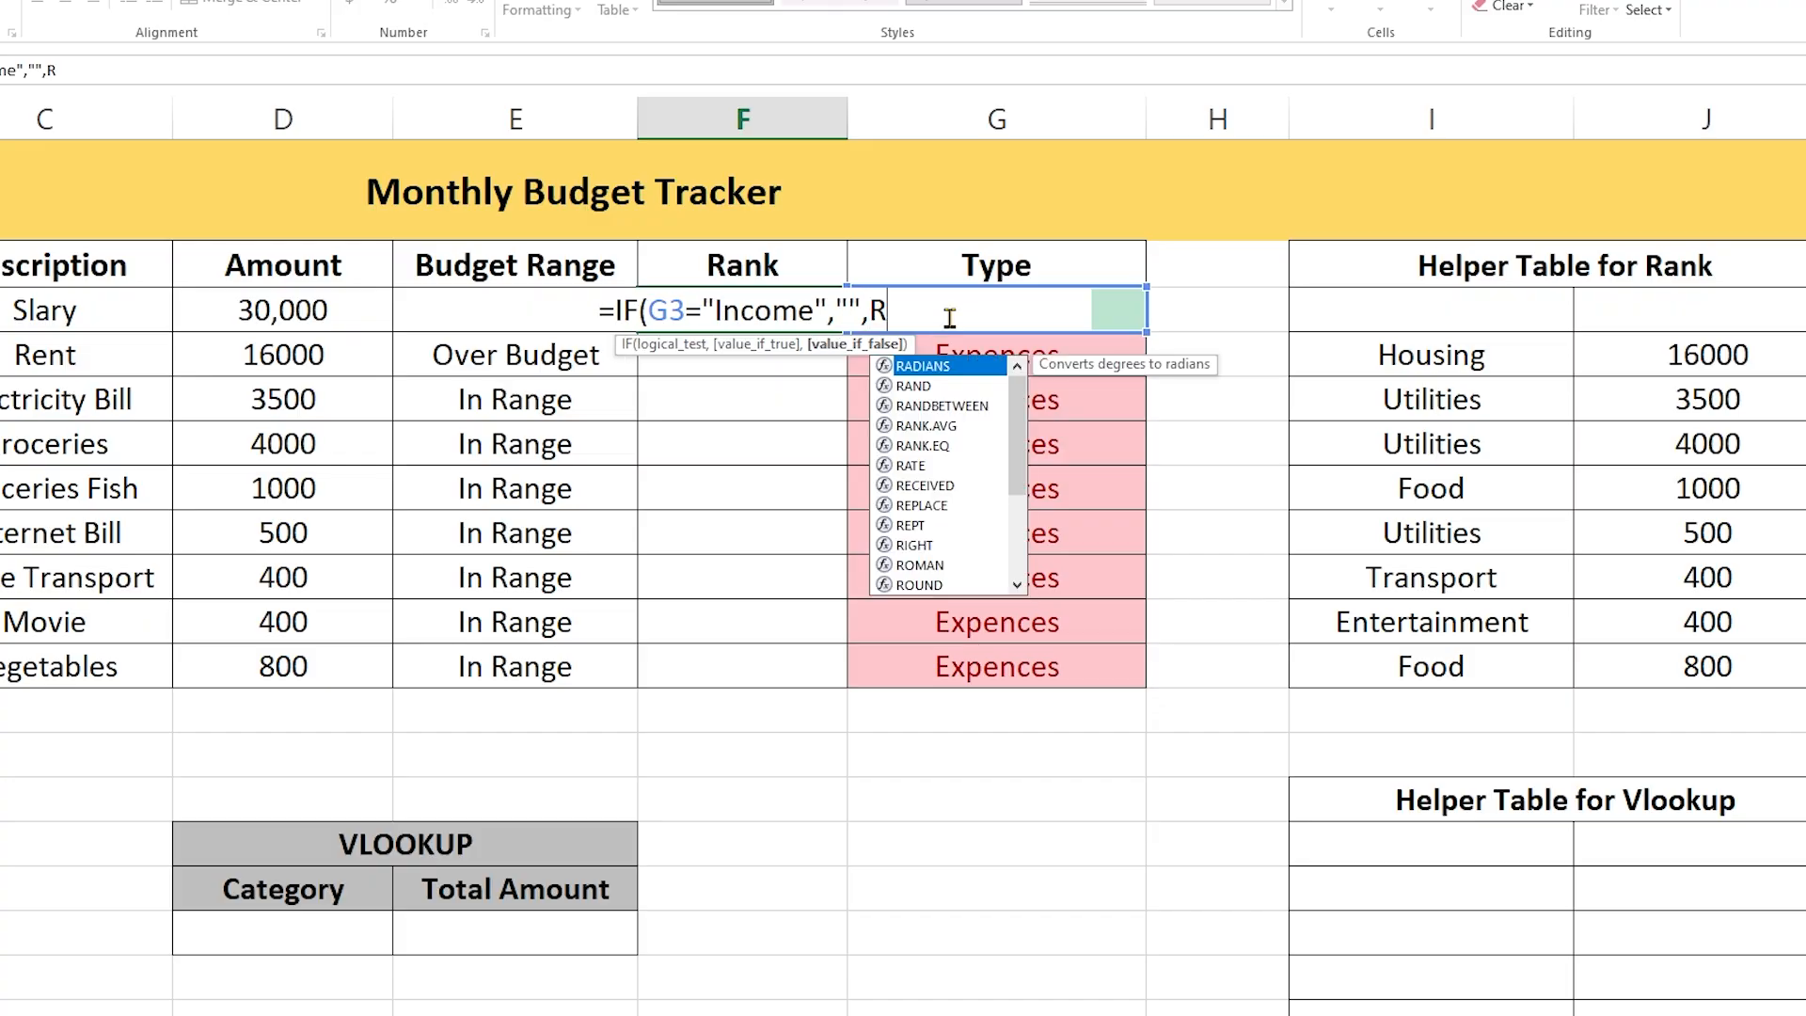
{"action": "type", "text": "ank"}
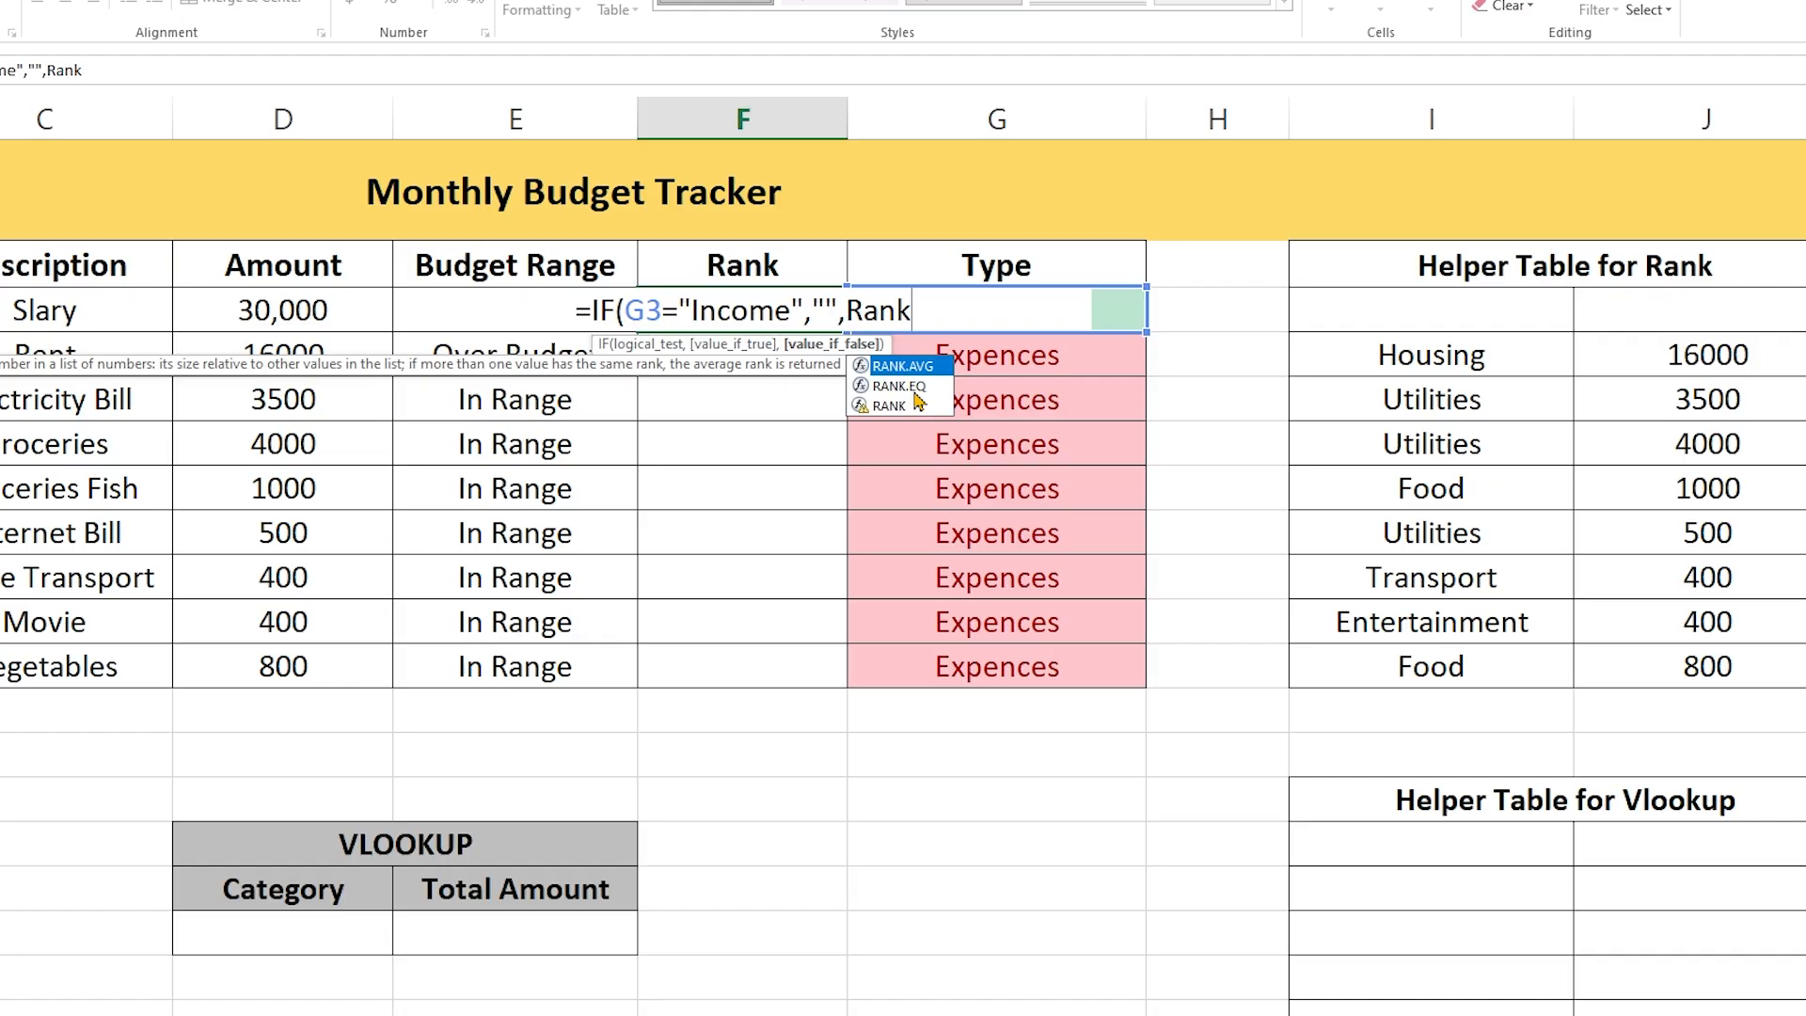
{"action": "double_click", "coordinate": [890, 407]}
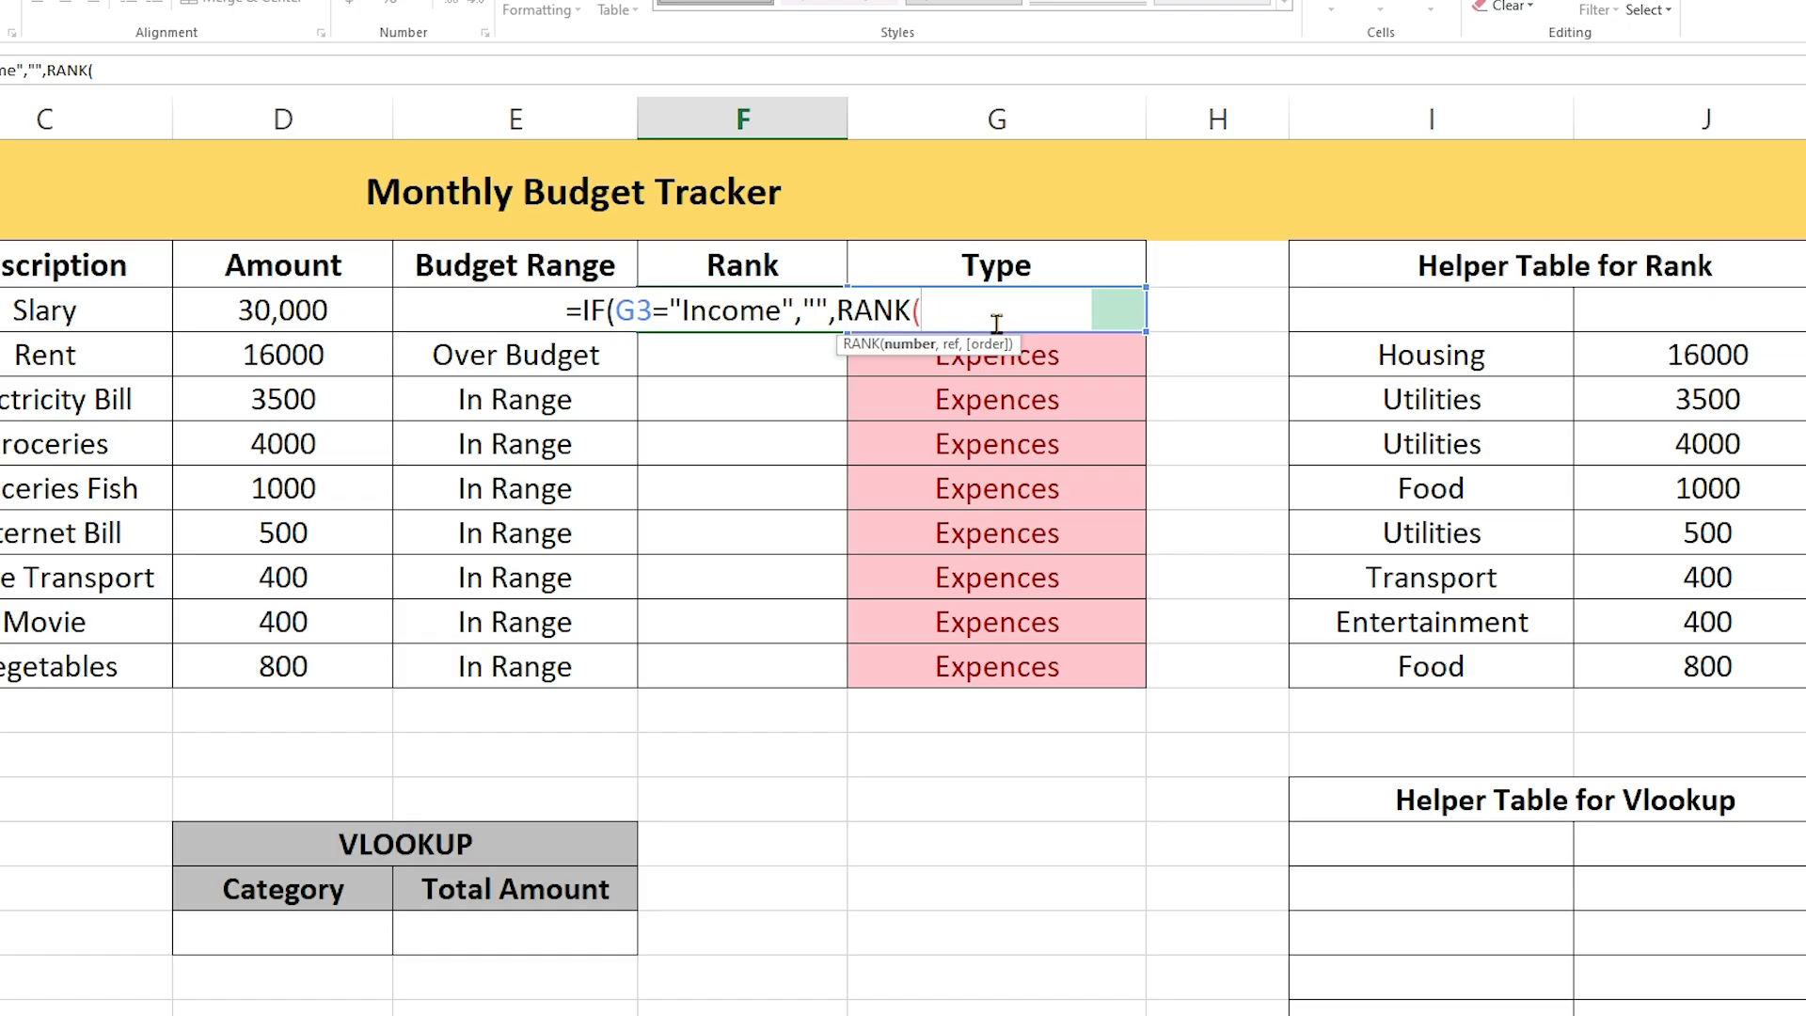
{"action": "left_click", "coordinate": [1695, 312]}
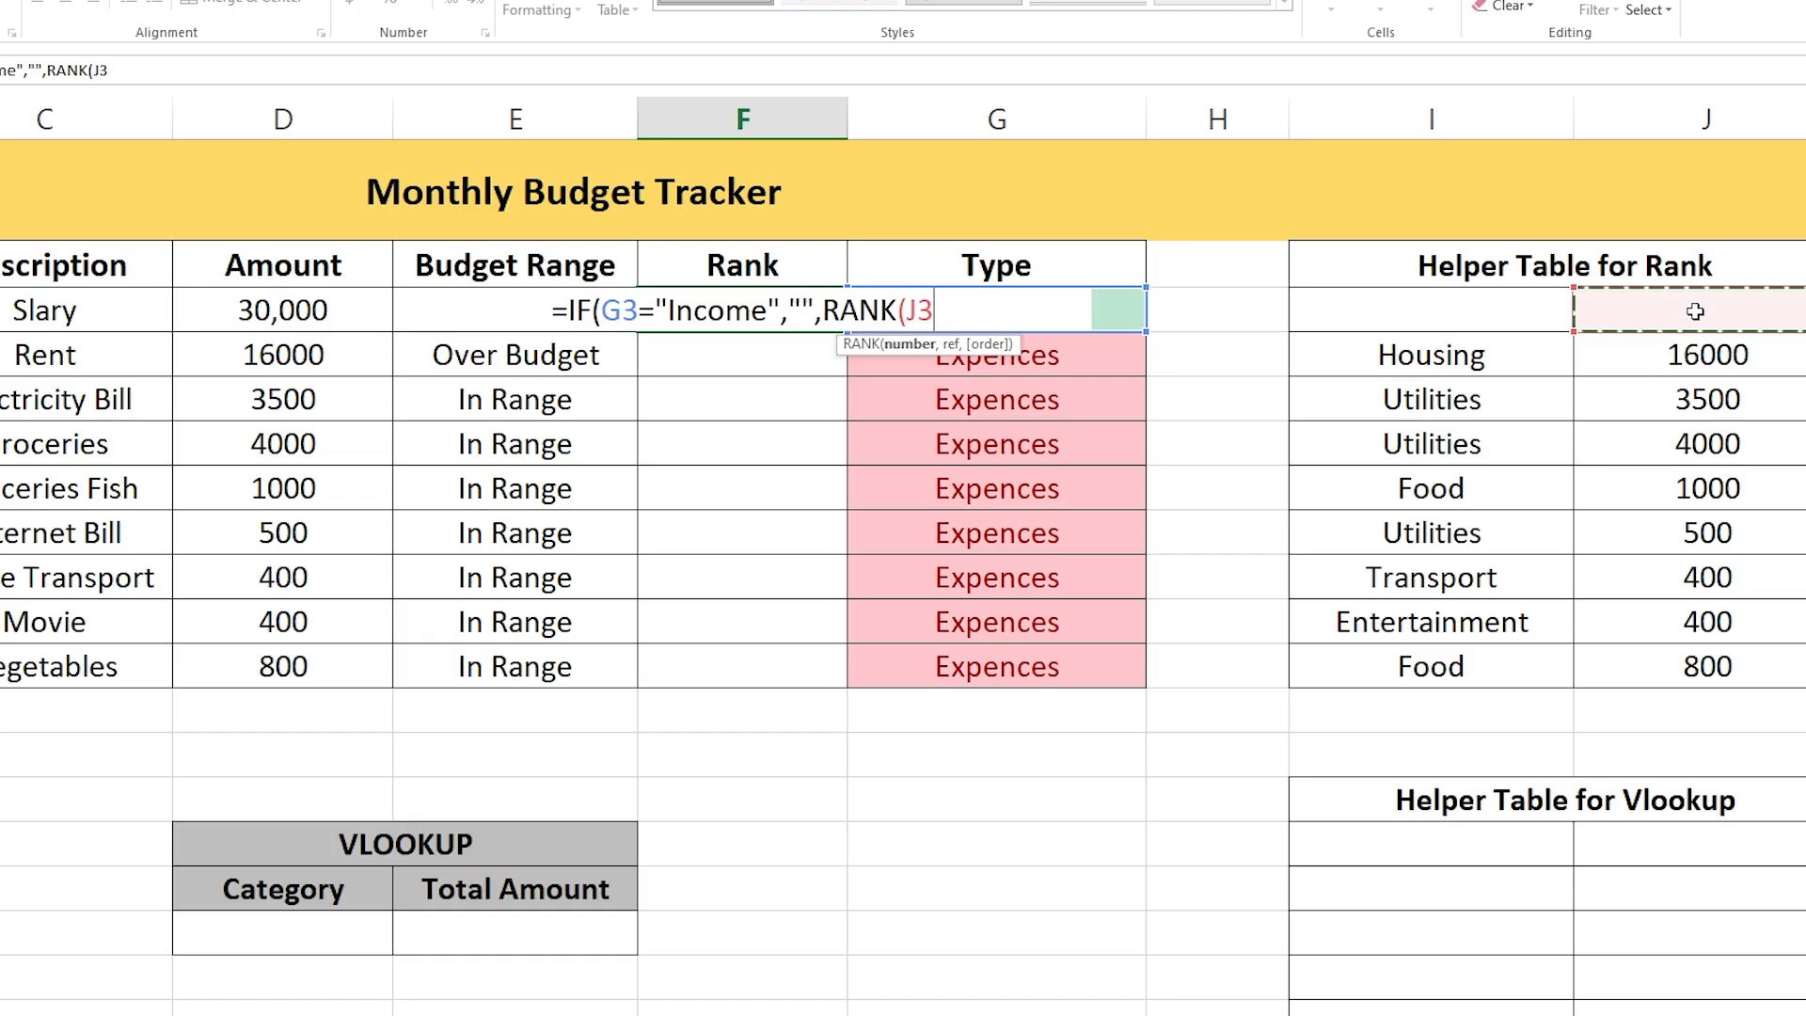
{"action": "type", "text": ","}
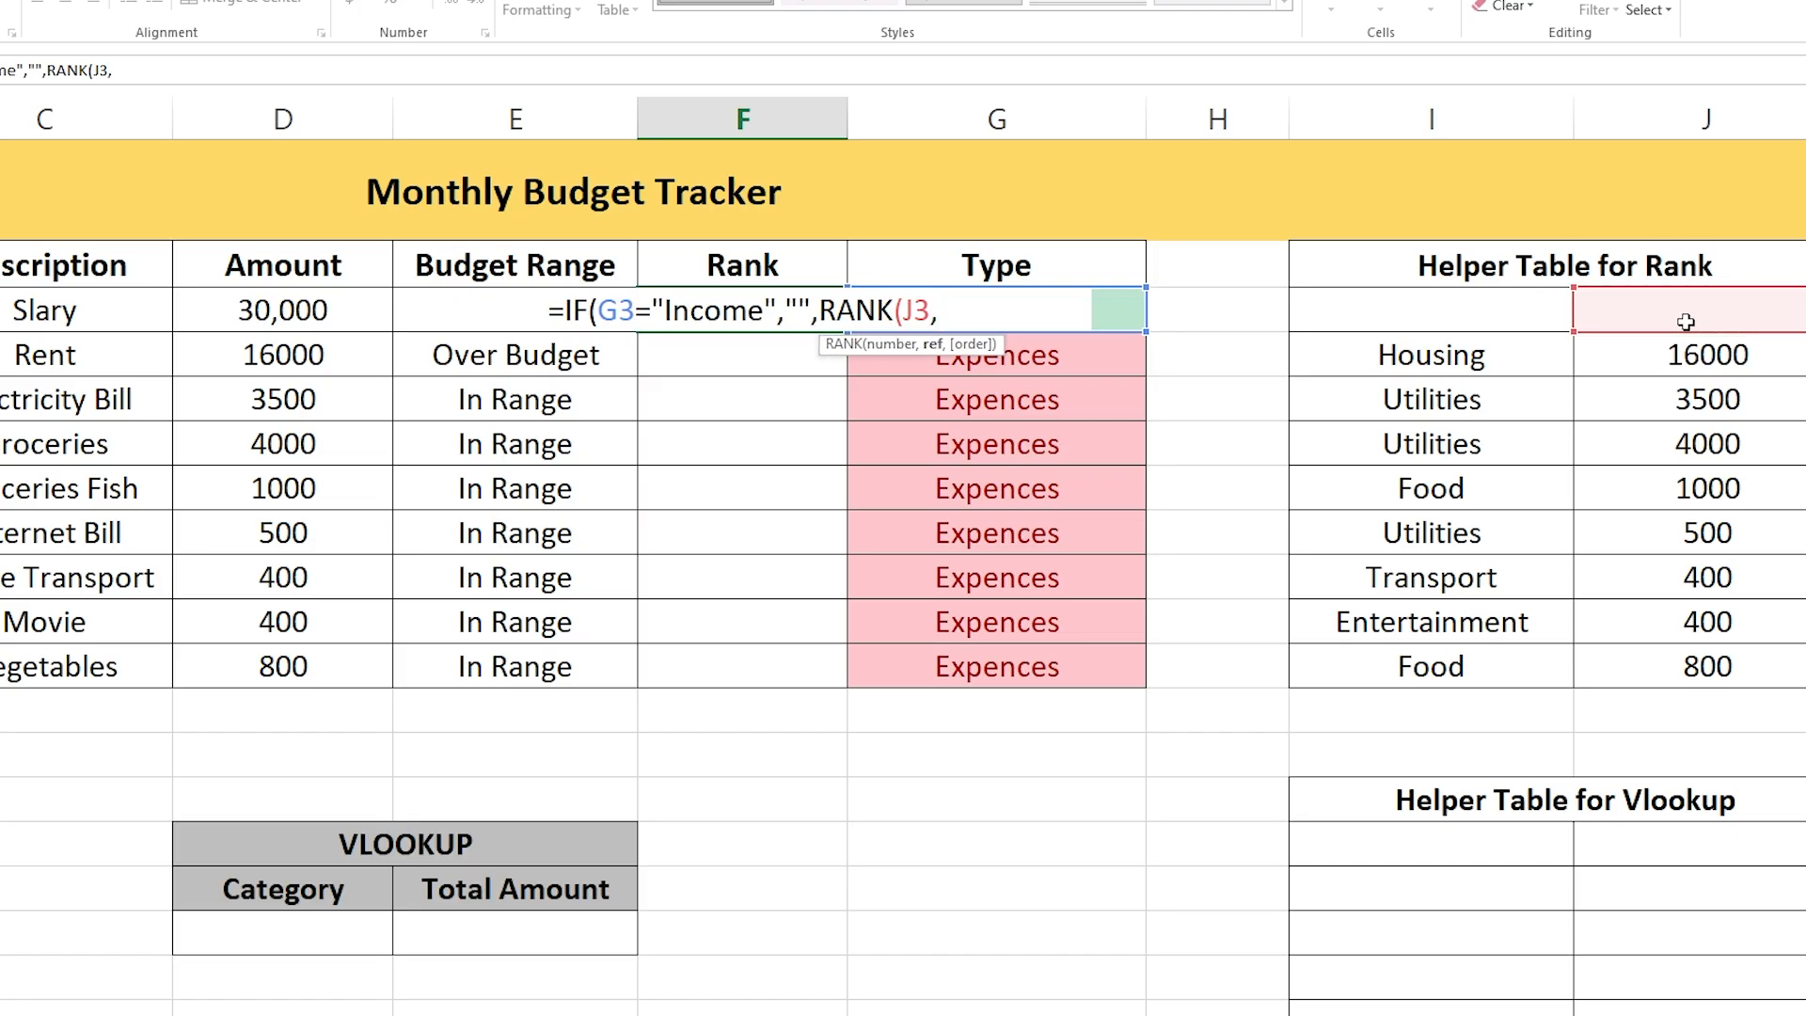
{"action": "left_click_drag", "start_coordinate": [1685, 322], "coordinate": [1684, 673]}
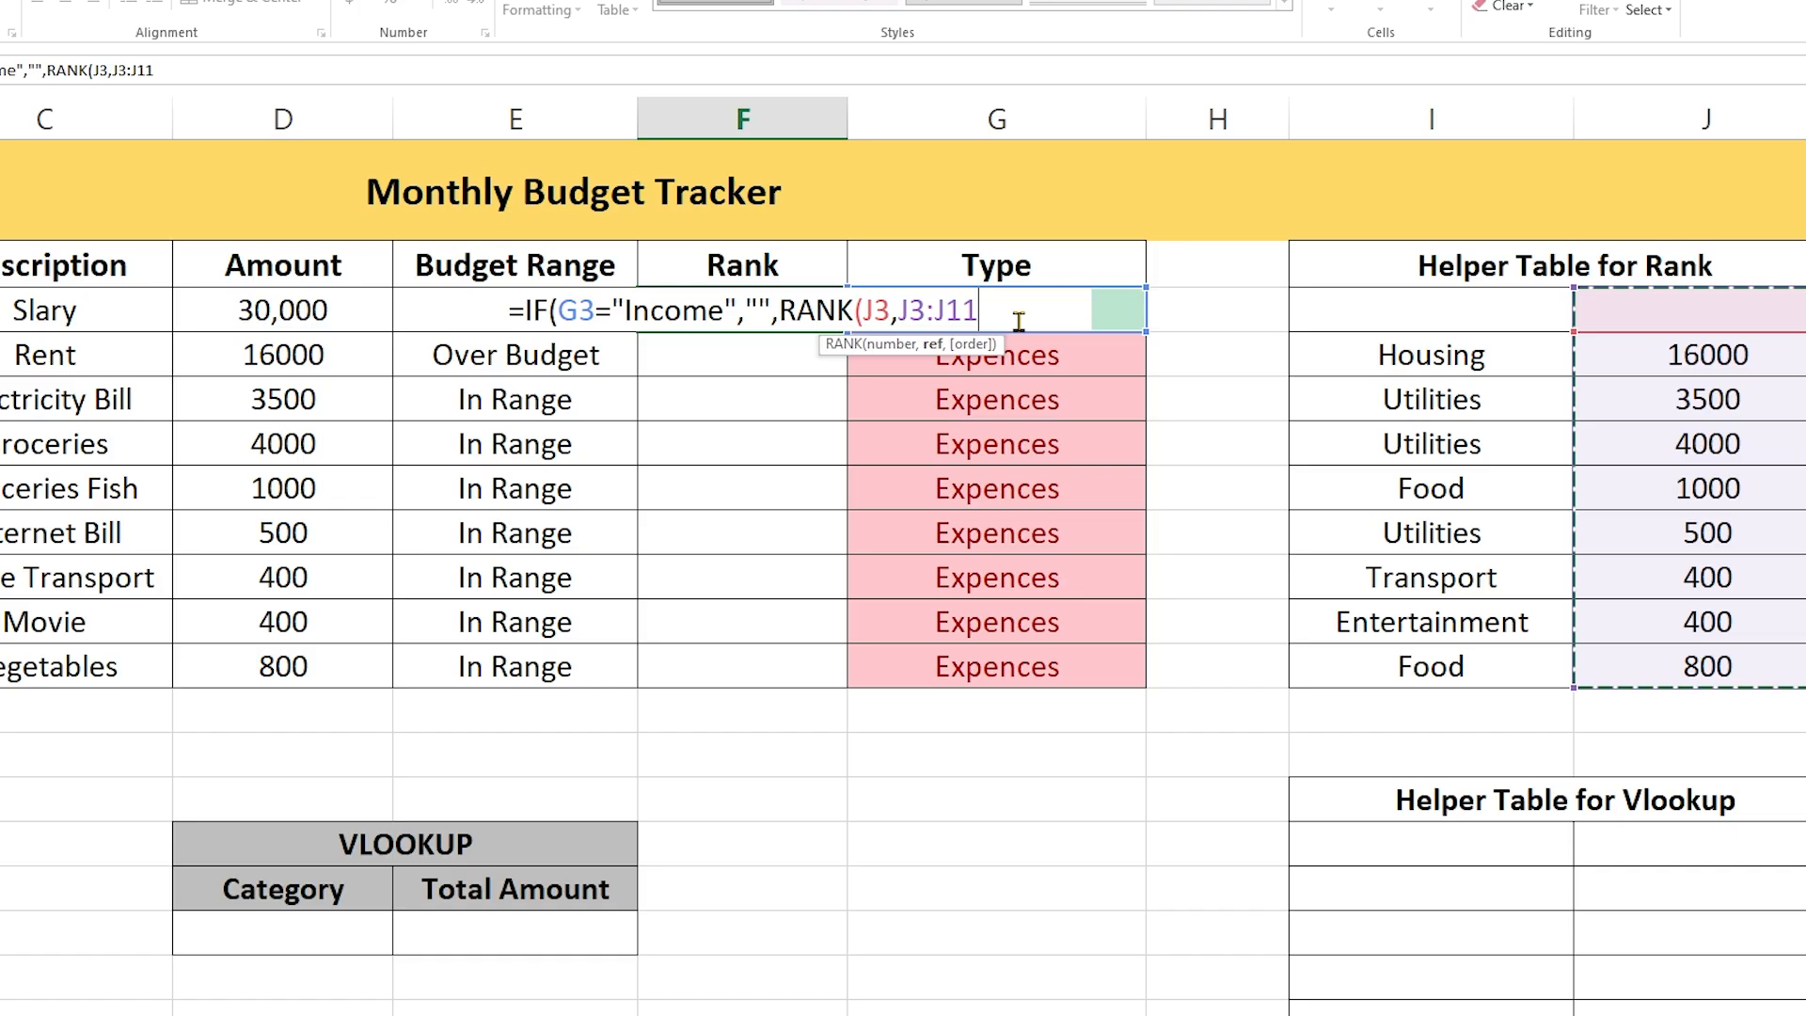
{"action": "type", "text": ",0"}
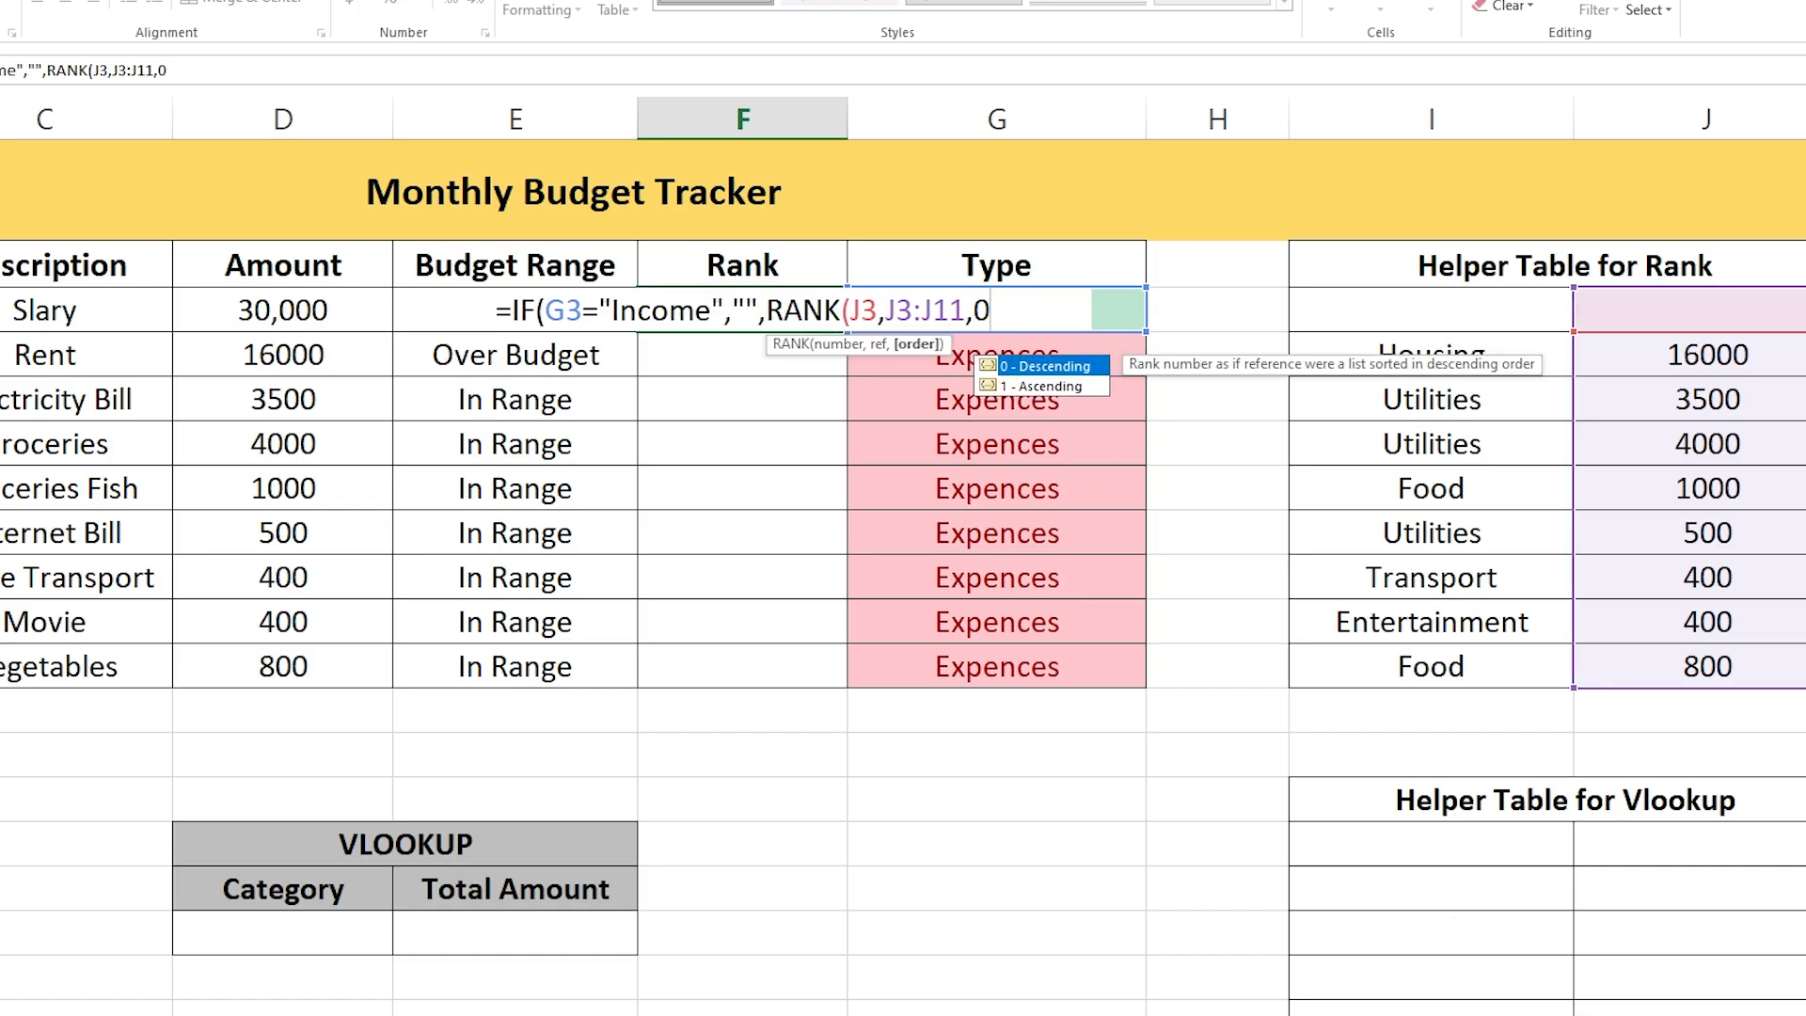
{"action": "type", "text": ")"}
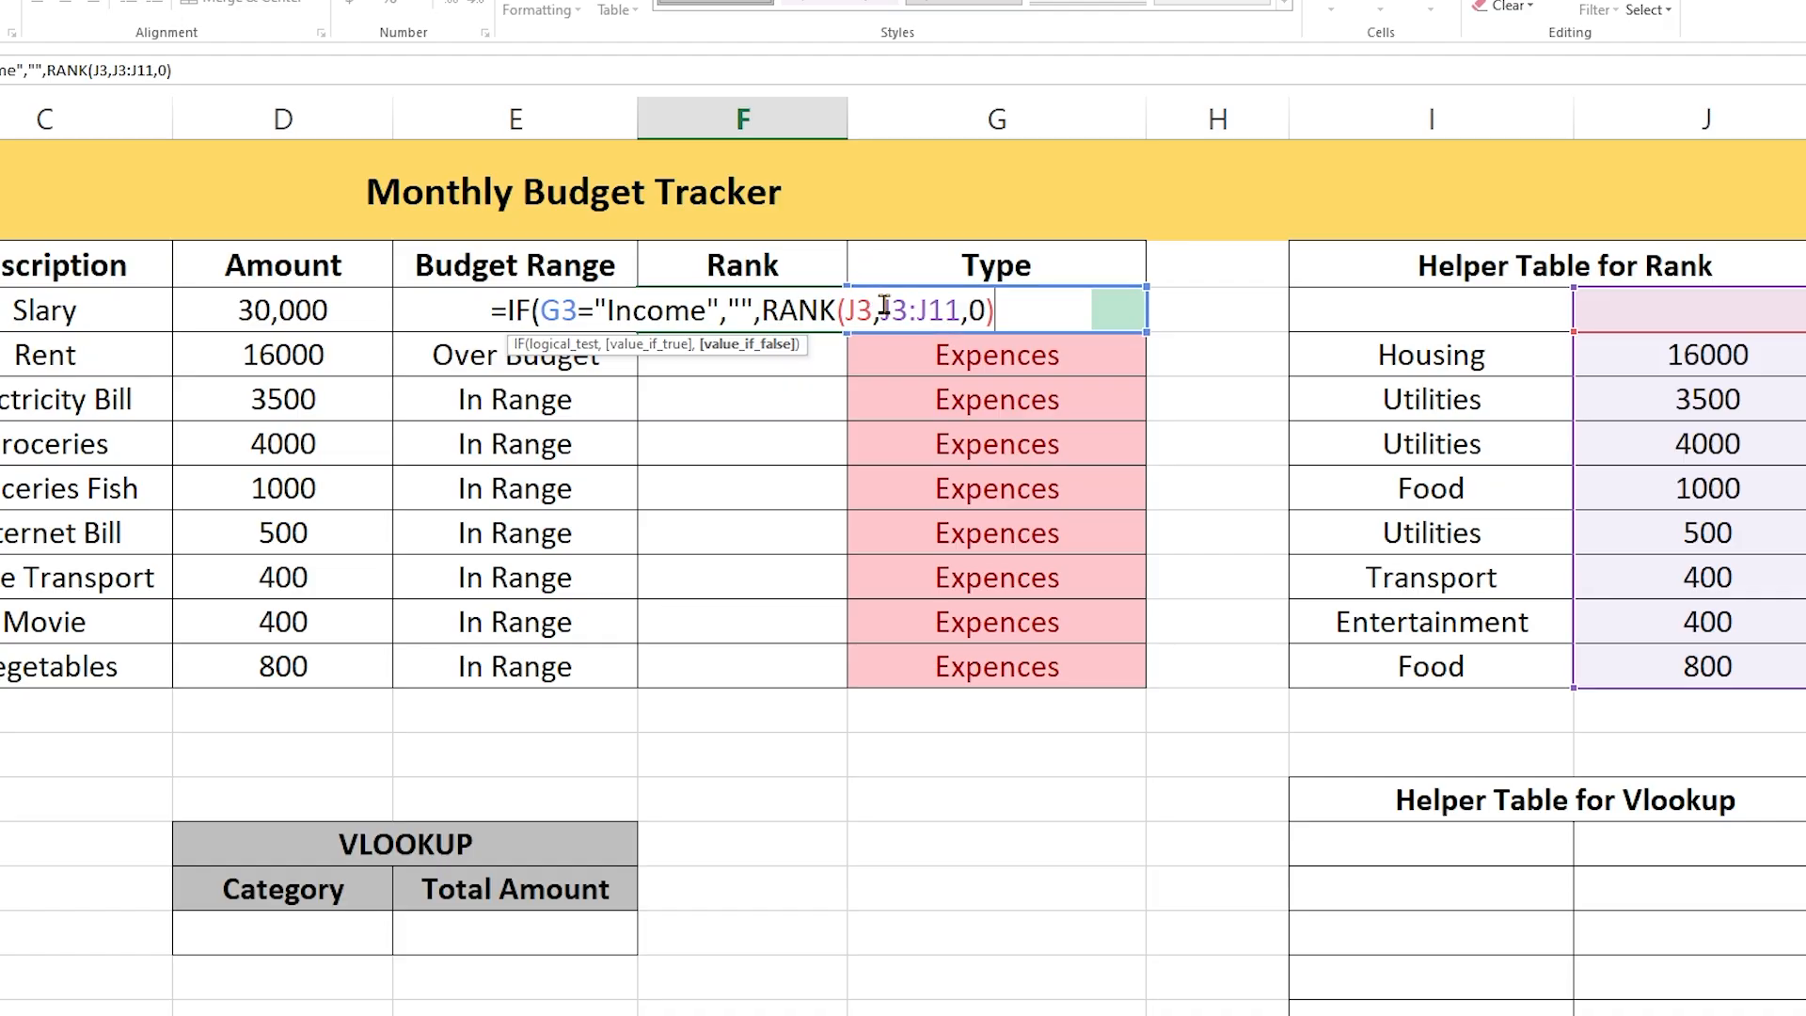
Make the rank range absolute as $J$3:$J$11 and fill the completed F3 formula down through F11.
{"action": "left_click_drag", "start_coordinate": [881, 310], "coordinate": [956, 317]}
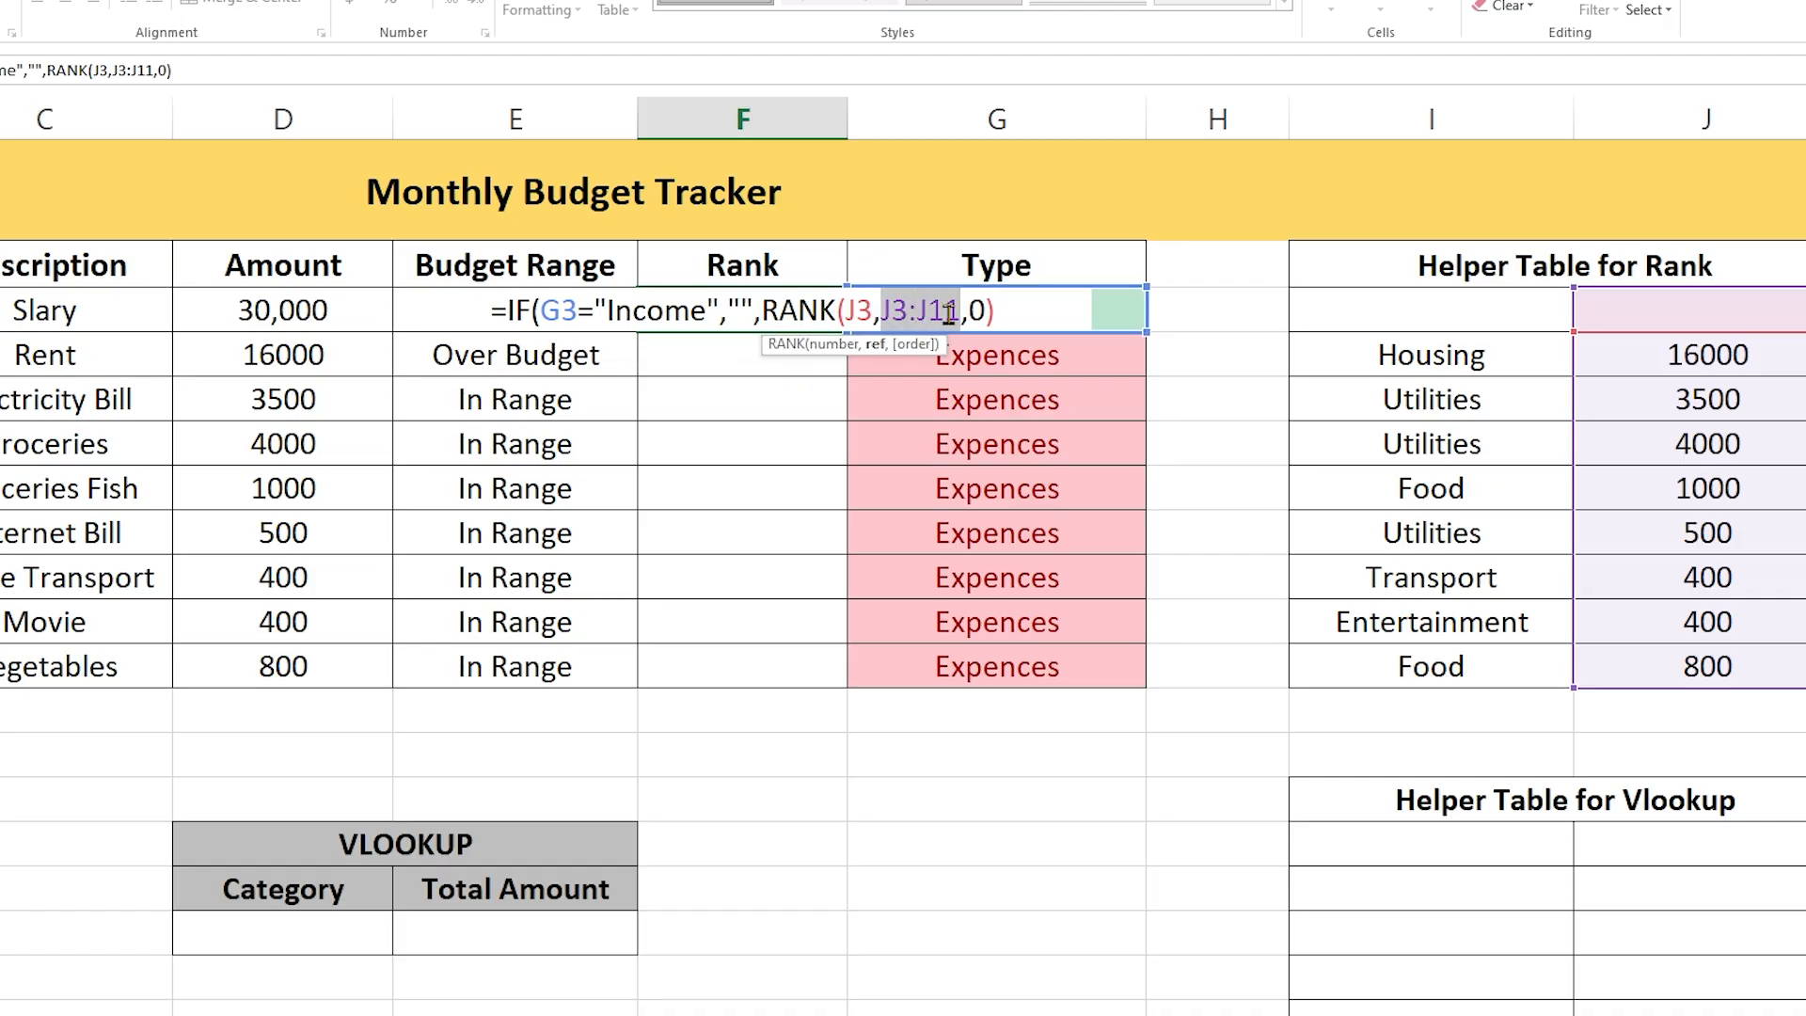
{"action": "key", "text": "F4"}
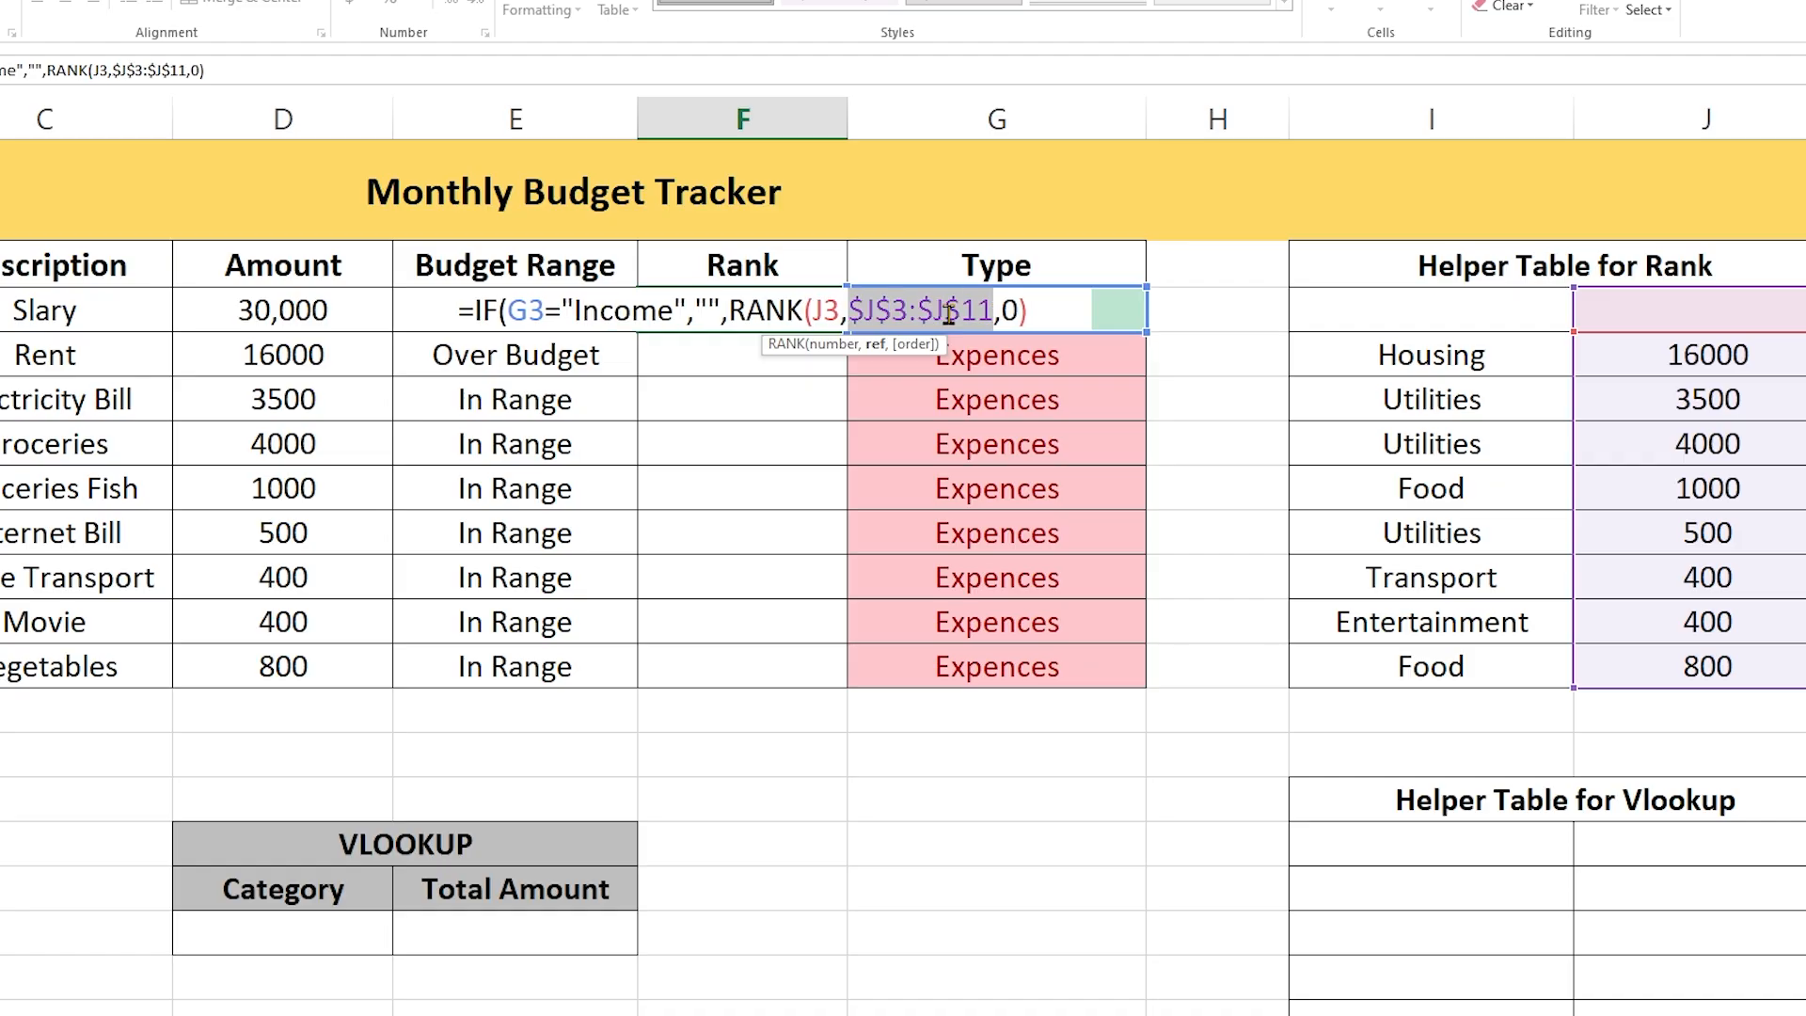
{"action": "left_click", "coordinate": [1040, 316]}
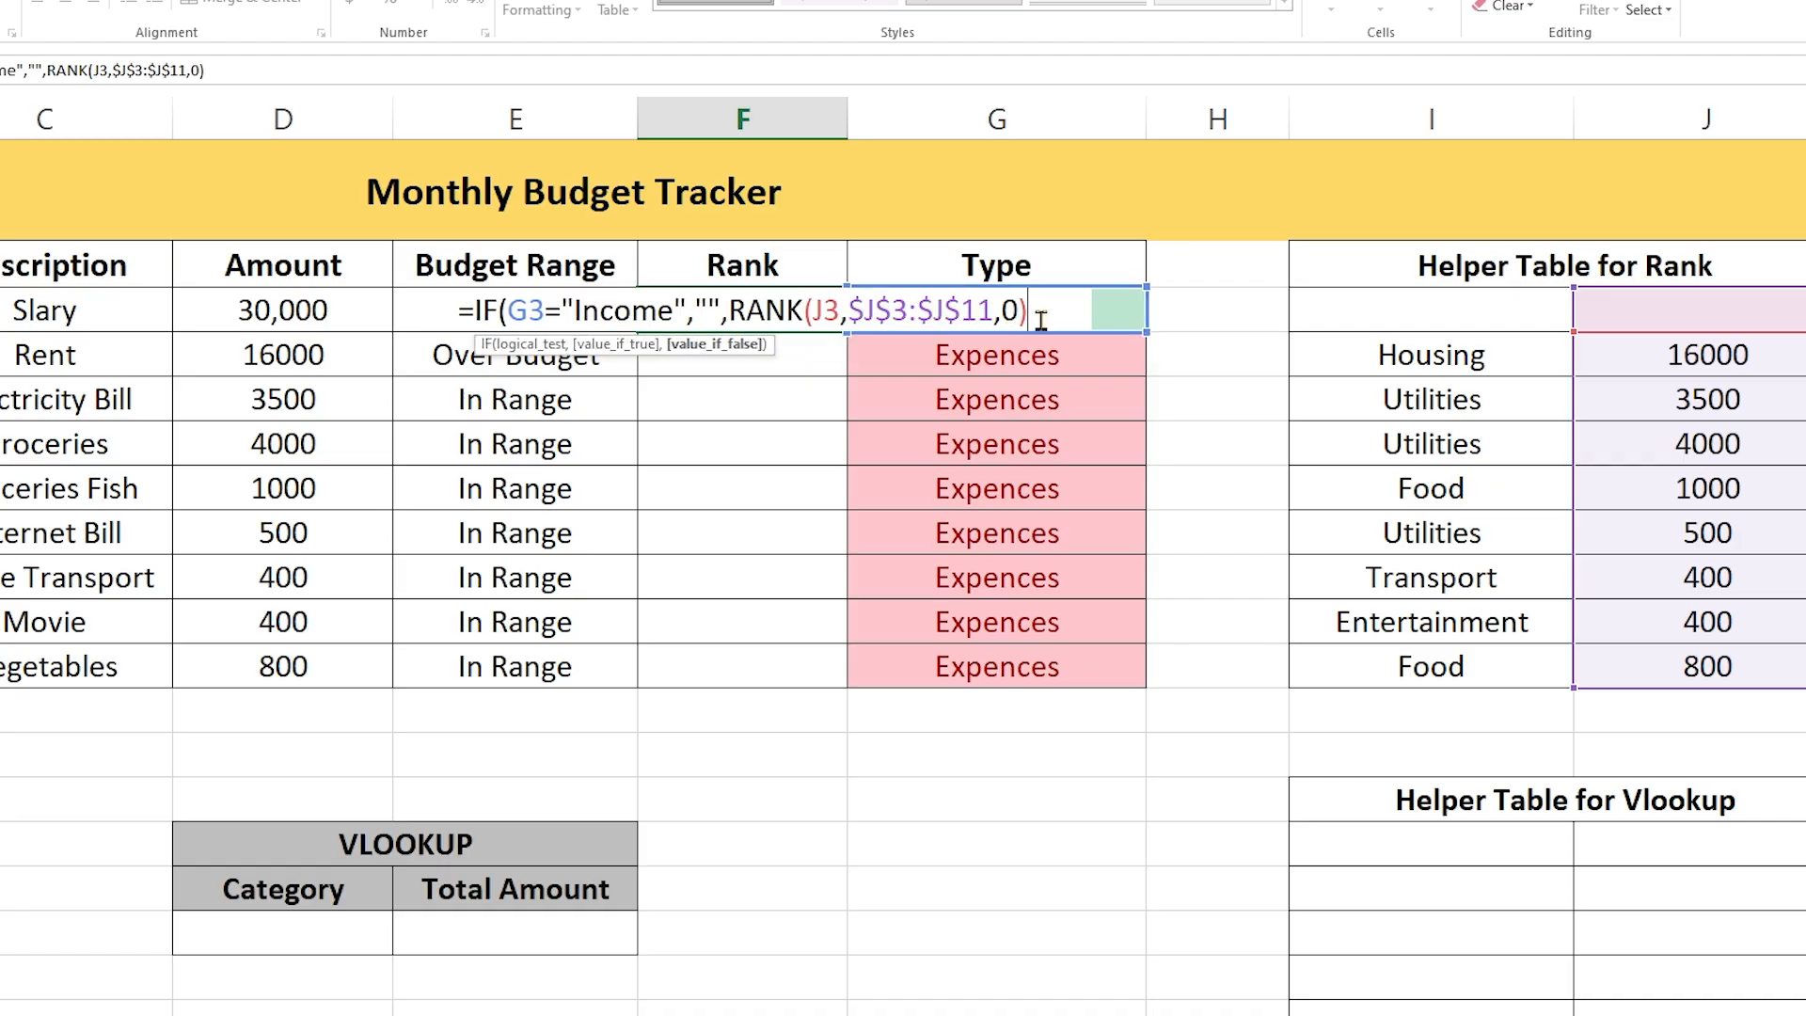
{"action": "key", "text": "Return"}
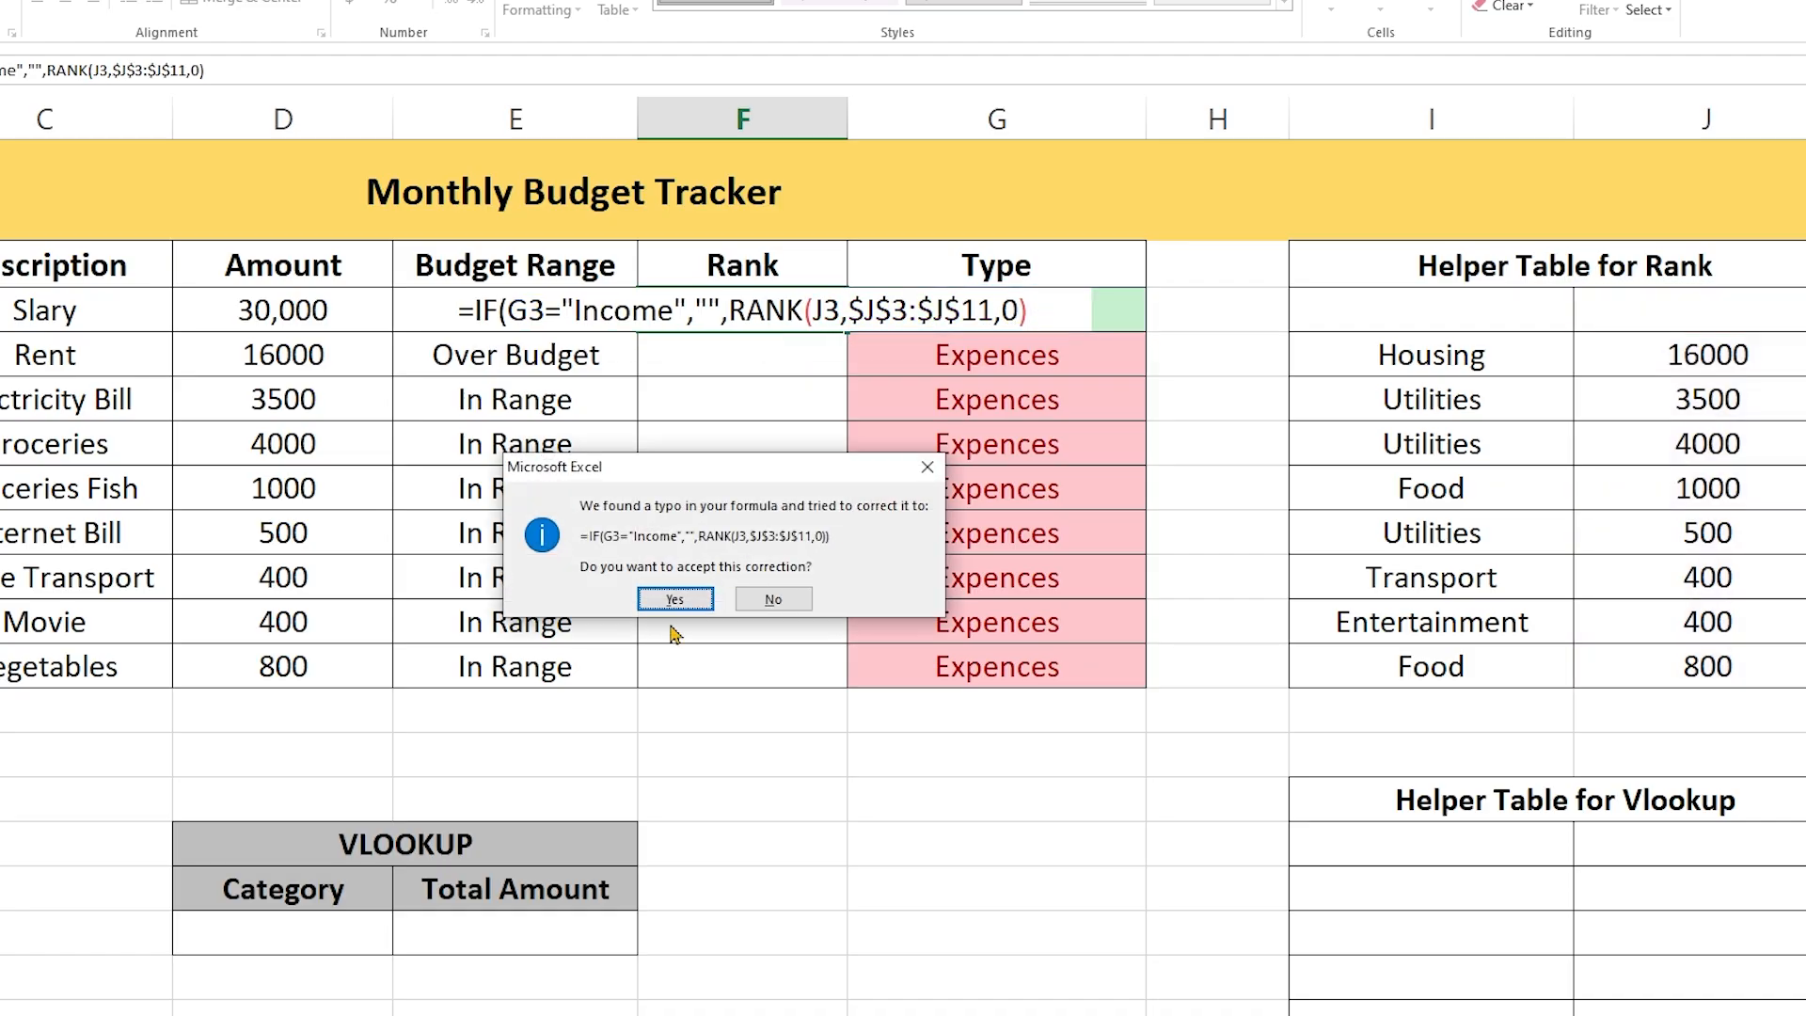
{"action": "left_click", "coordinate": [675, 610]}
{"action": "left_click", "coordinate": [766, 323]}
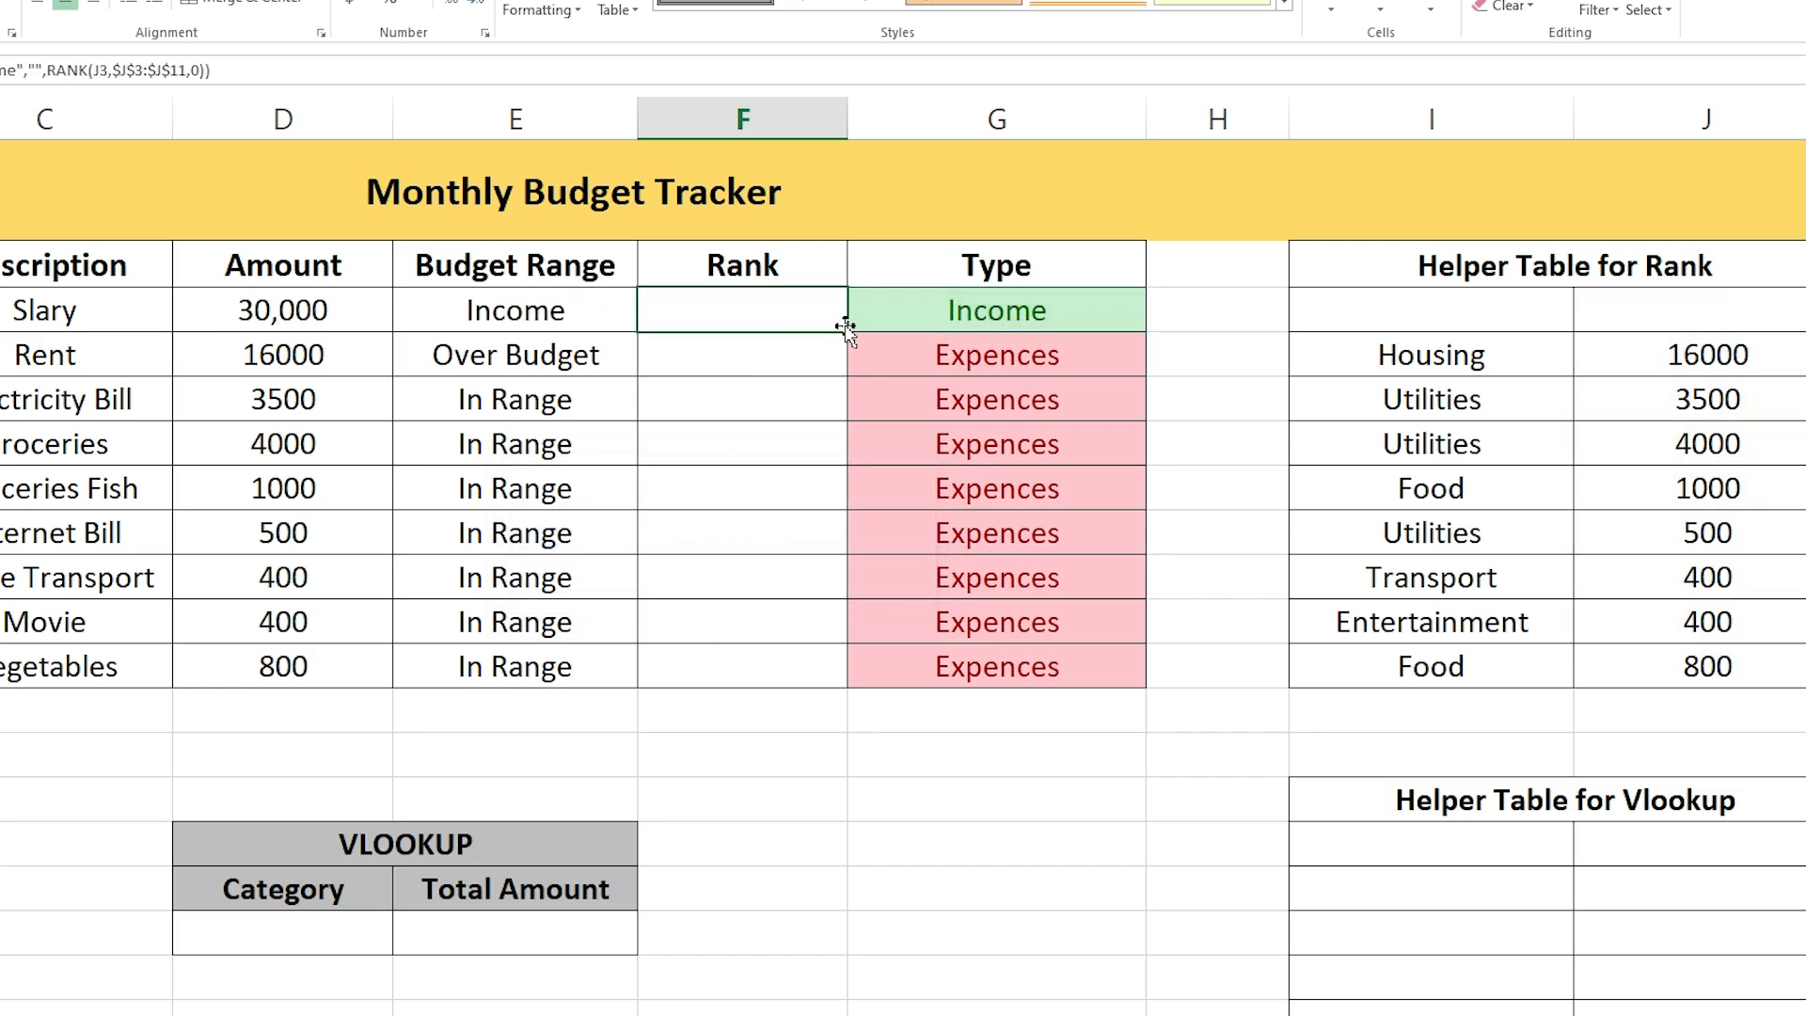
{"action": "left_click_drag", "start_coordinate": [845, 329], "coordinate": [870, 673]}
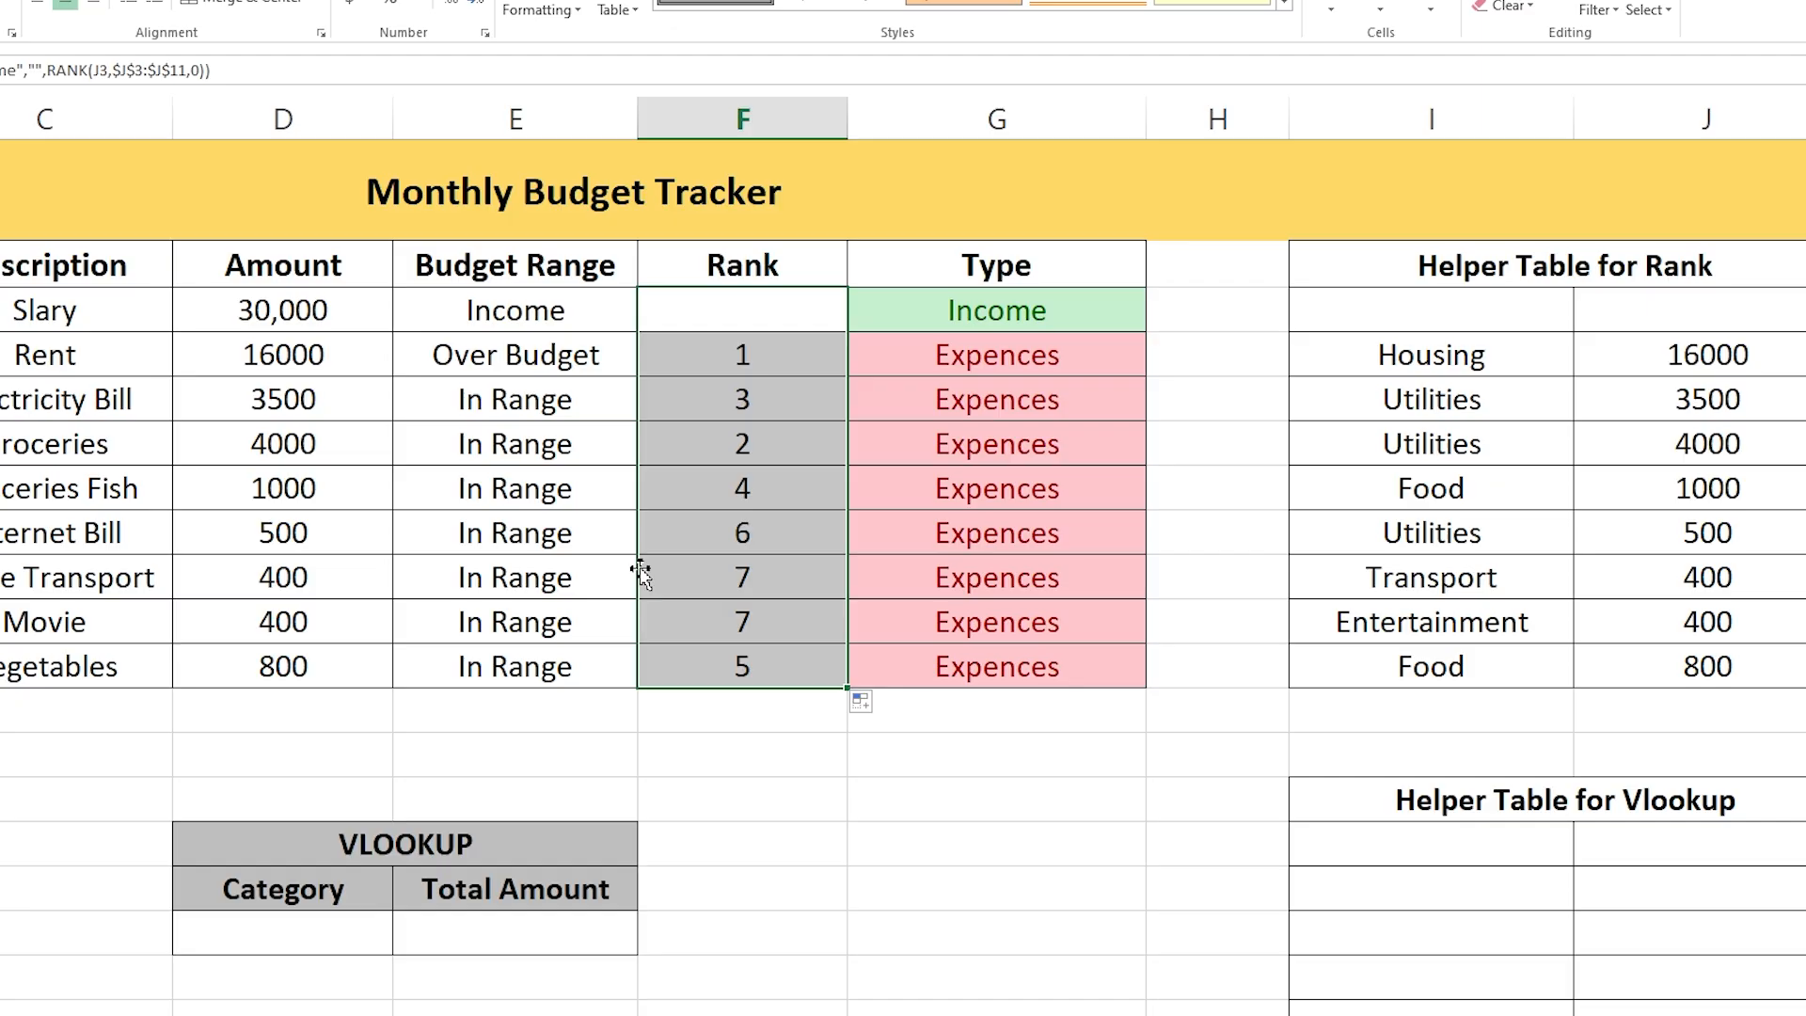
Set the Movie amount in D10 to 500 to test the ranking.
{"action": "left_click", "coordinate": [771, 584]}
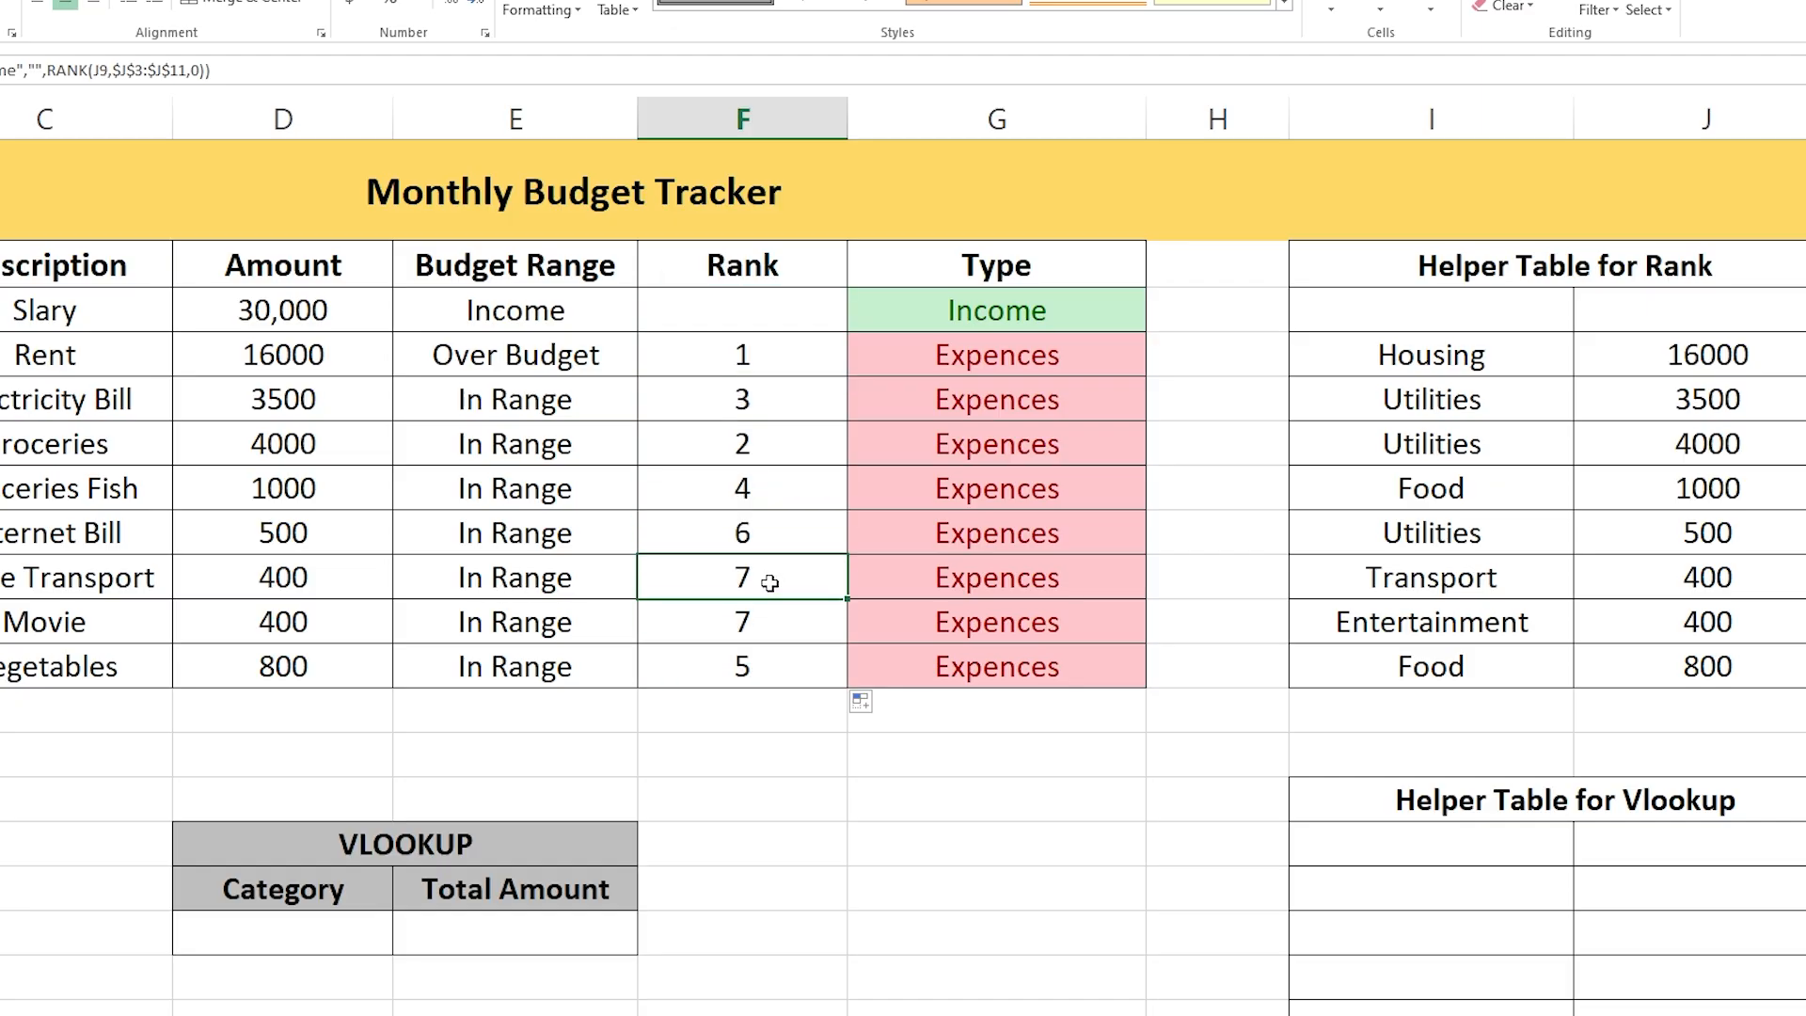
{"action": "left_click", "coordinate": [283, 622]}
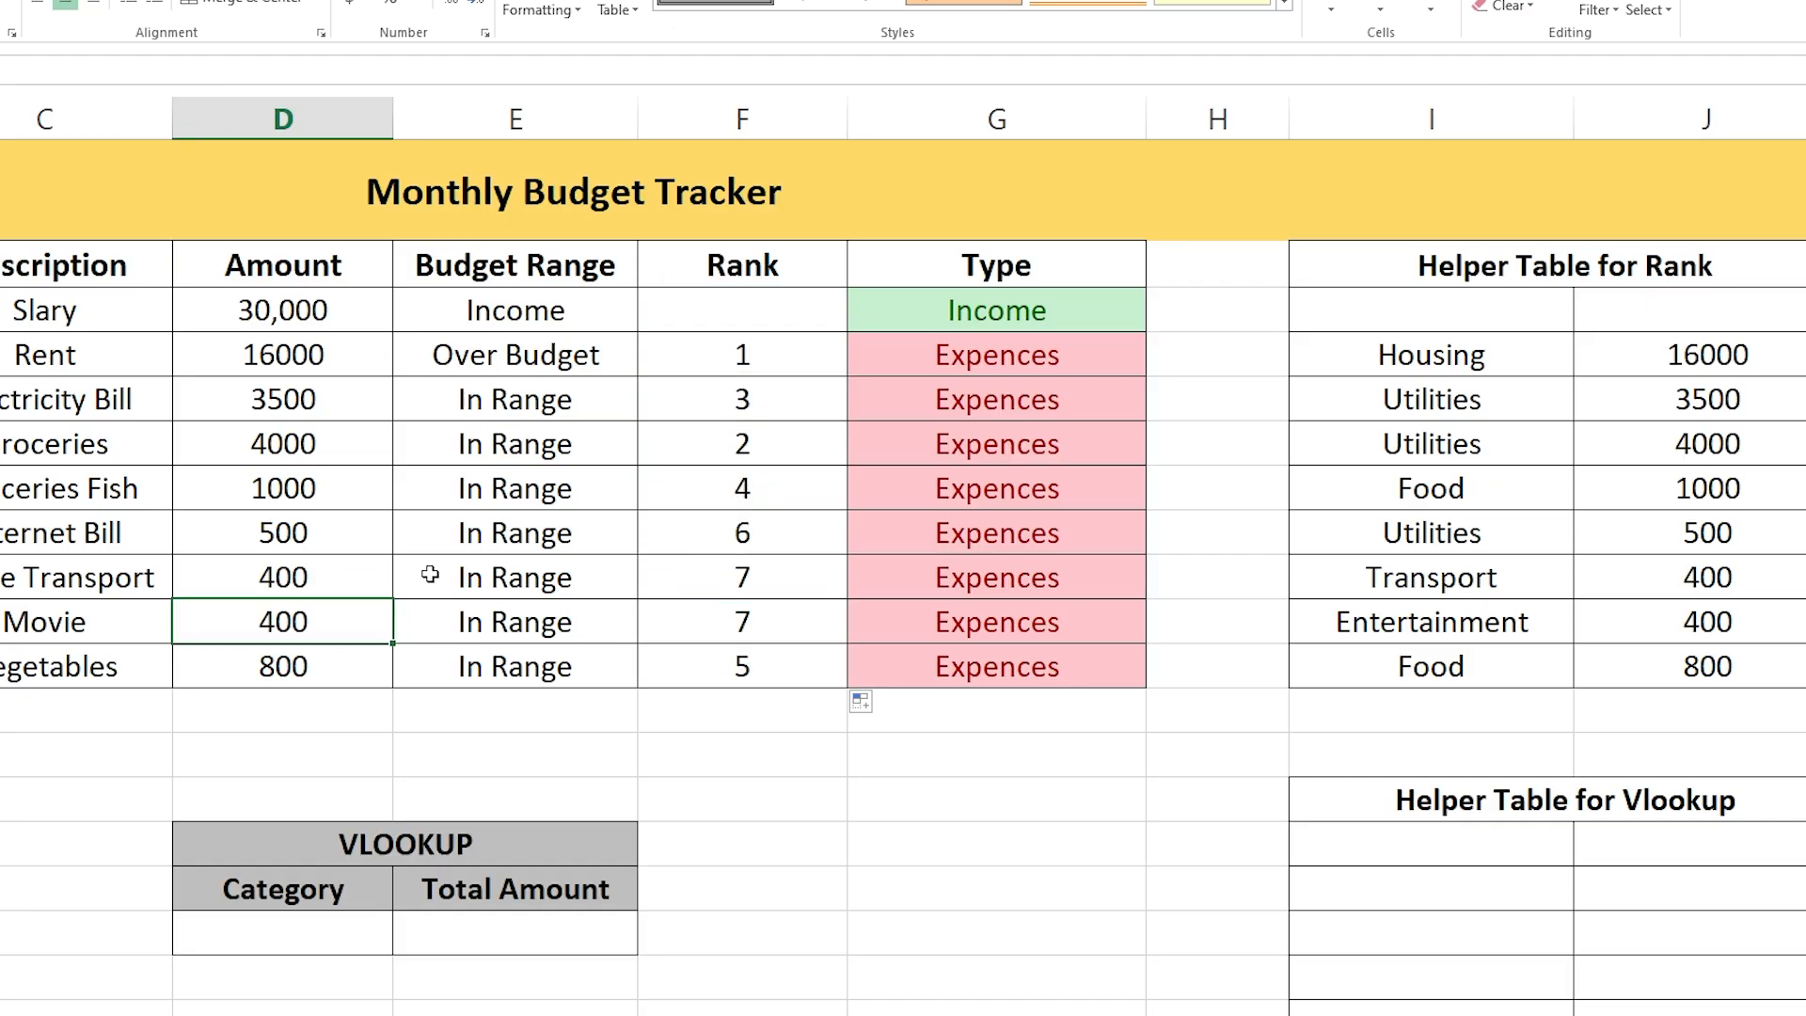
{"action": "type", "text": "500"}
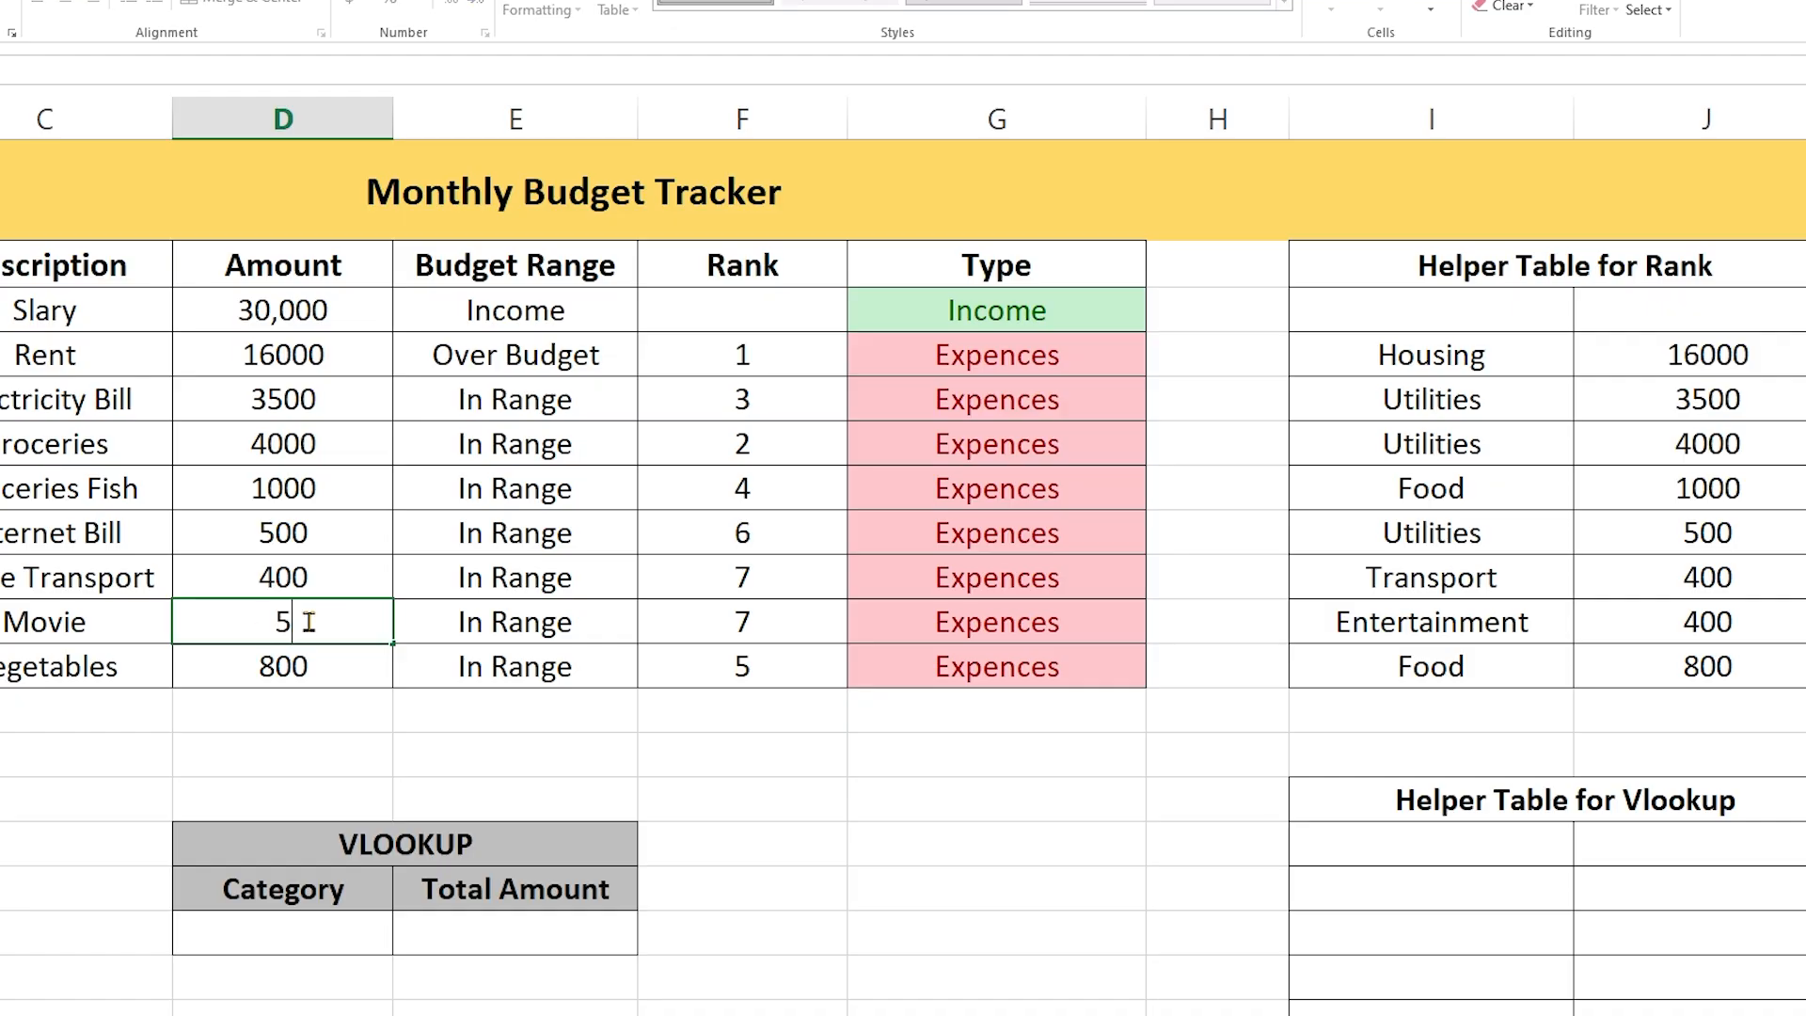
{"action": "left_click", "coordinate": [704, 631]}
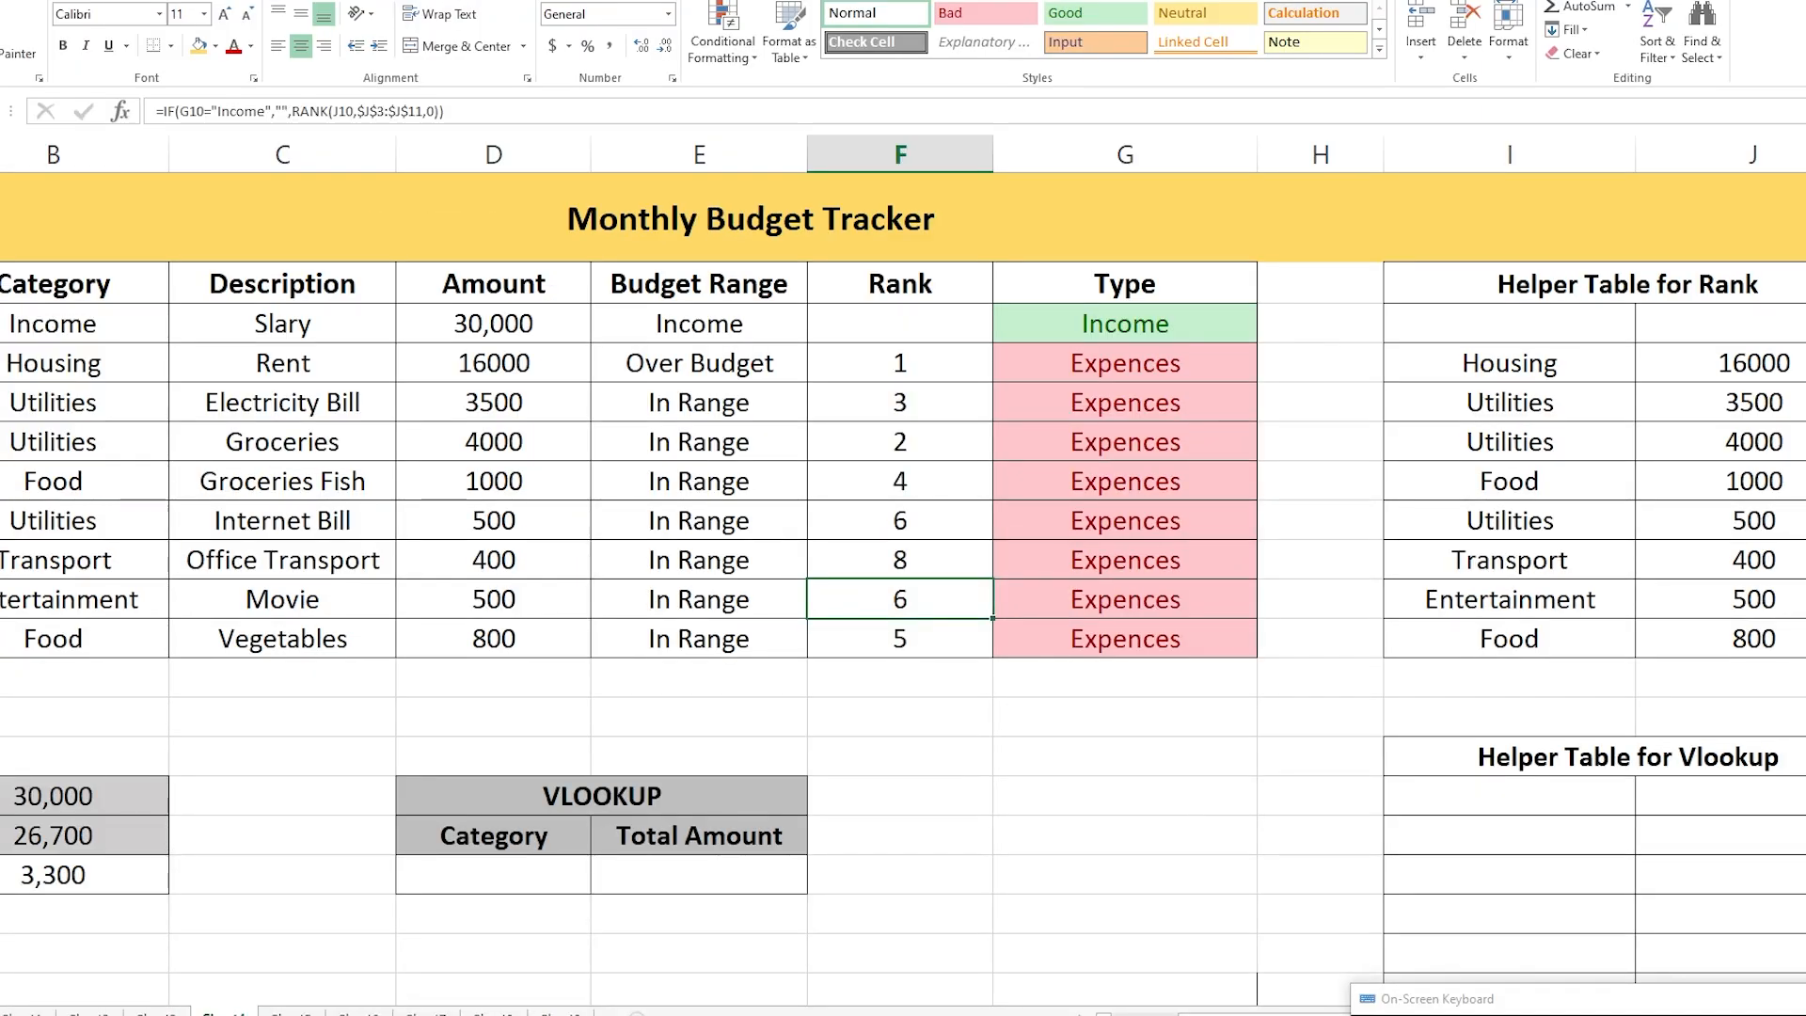
Switch to the assignment PDF, highlight instruction 6, "Apply VLOOKUP for Only Expenses.", and return to the Excel workbook.
{"action": "key", "text": "alt+Tab"}
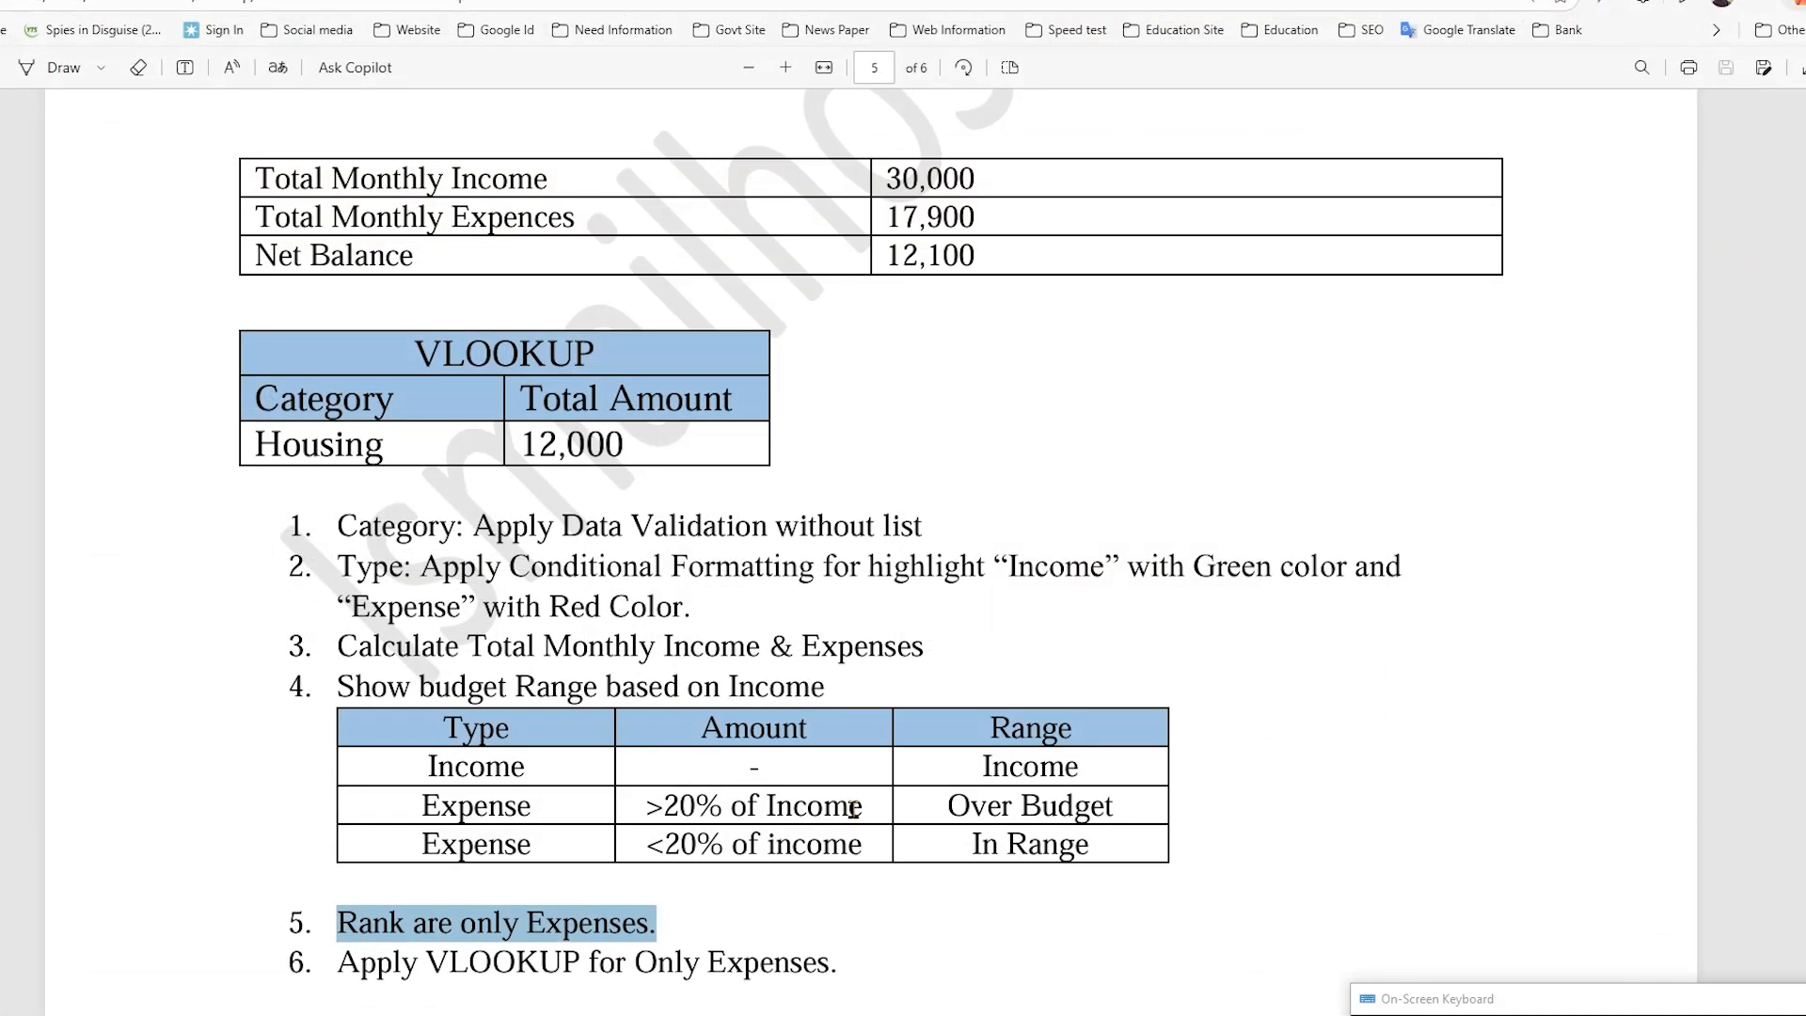
{"action": "left_click_drag", "start_coordinate": [338, 969], "coordinate": [858, 974]}
{"action": "key", "text": "ctrl+c"}
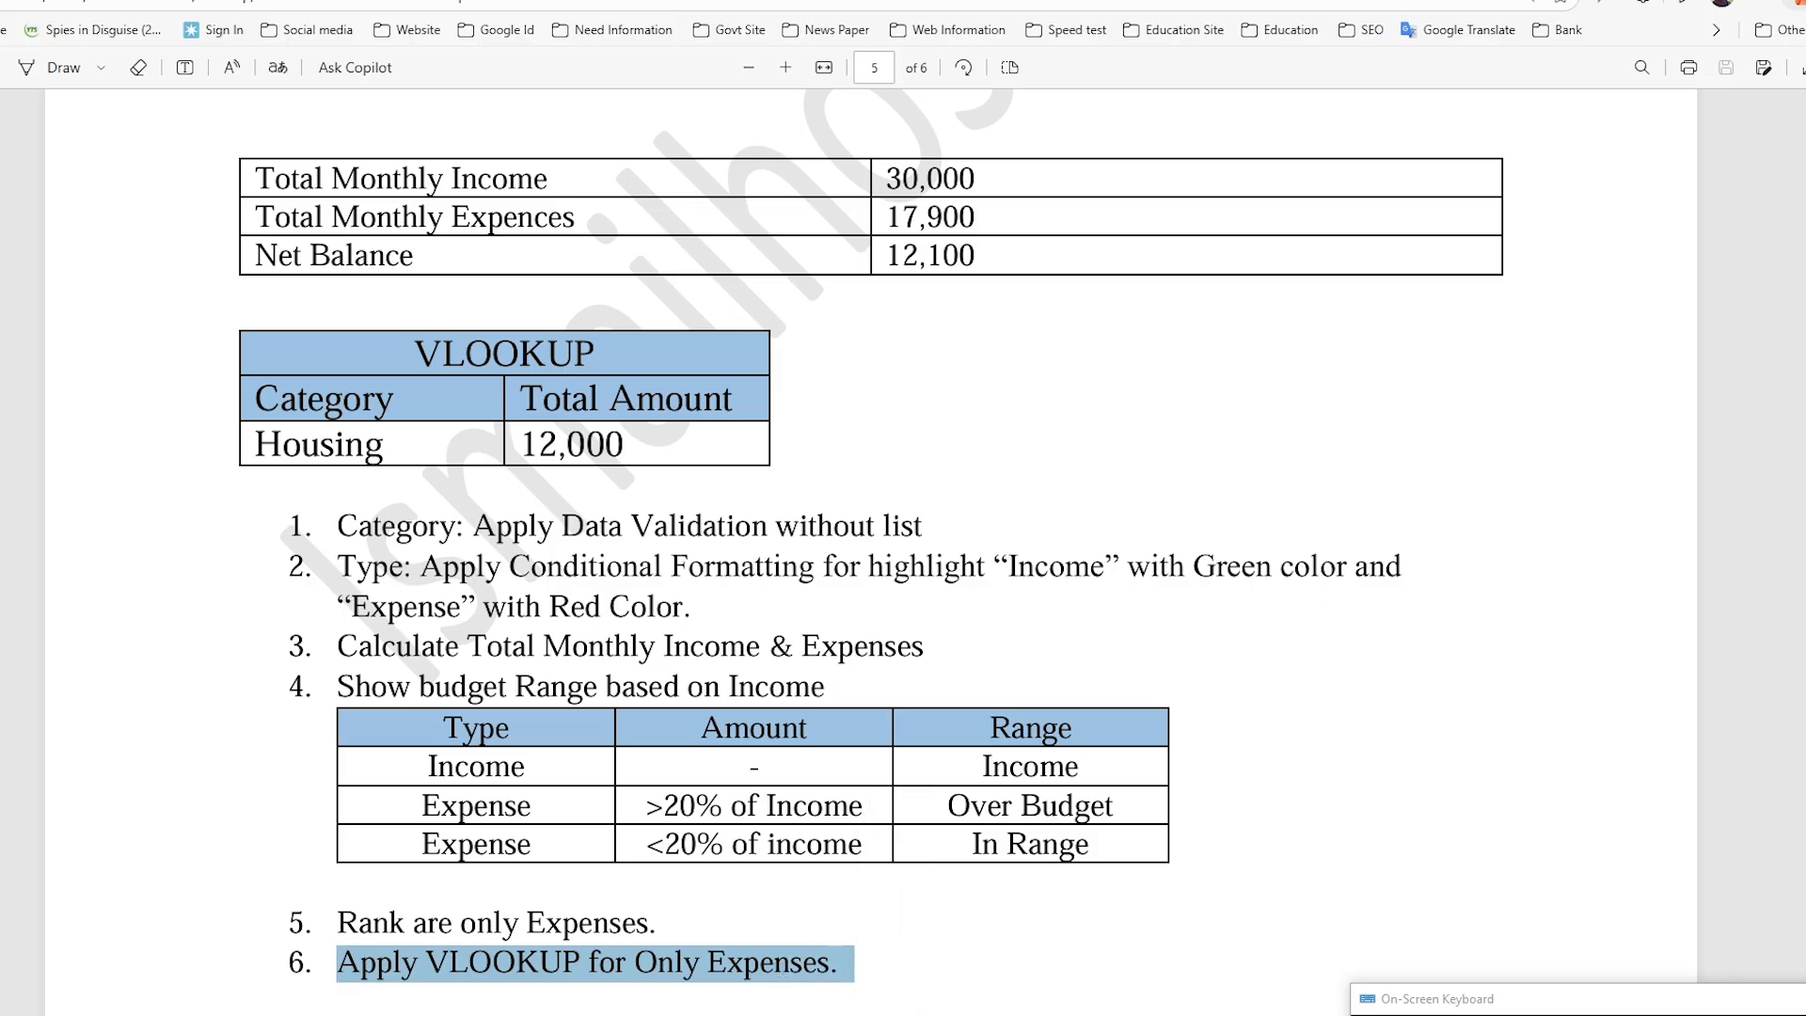
{"action": "key", "text": "alt+Tab"}
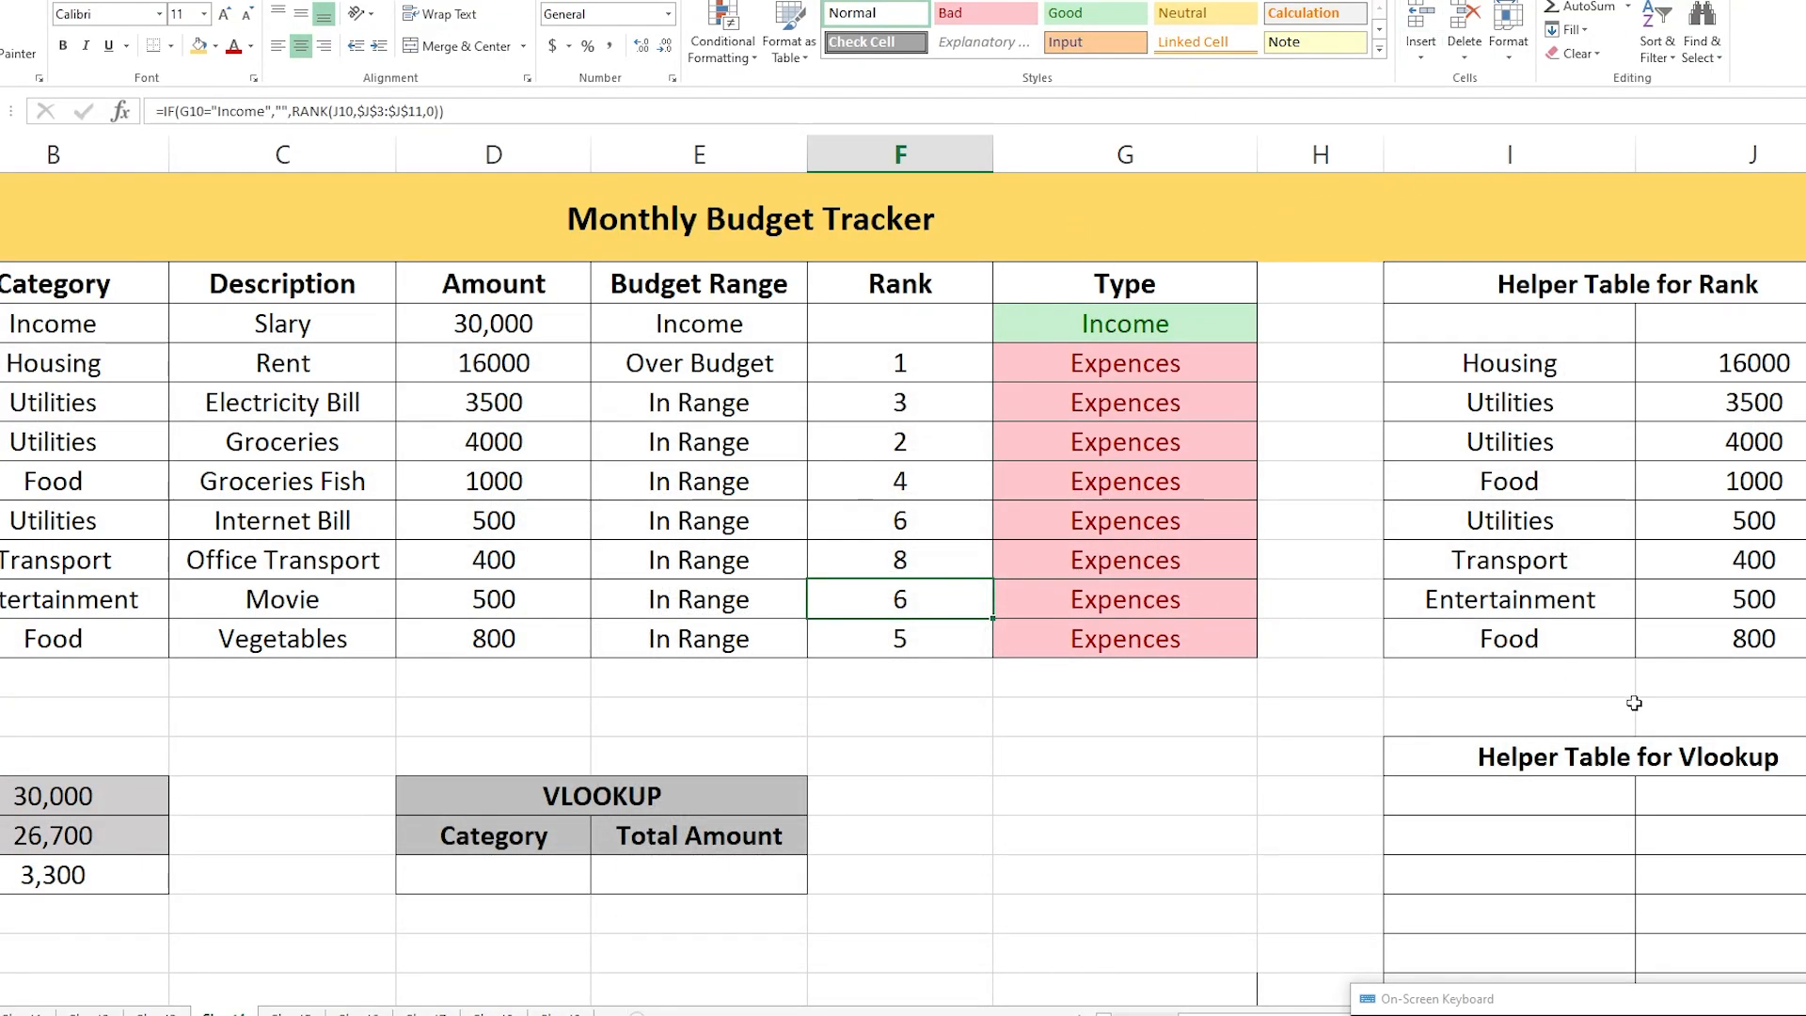
Copy the Housing category from B4 into the first row of the Helper Table for Vlookup.
{"action": "scroll", "coordinate": [644, 767], "scroll_direction": "down", "scroll_amount": 1}
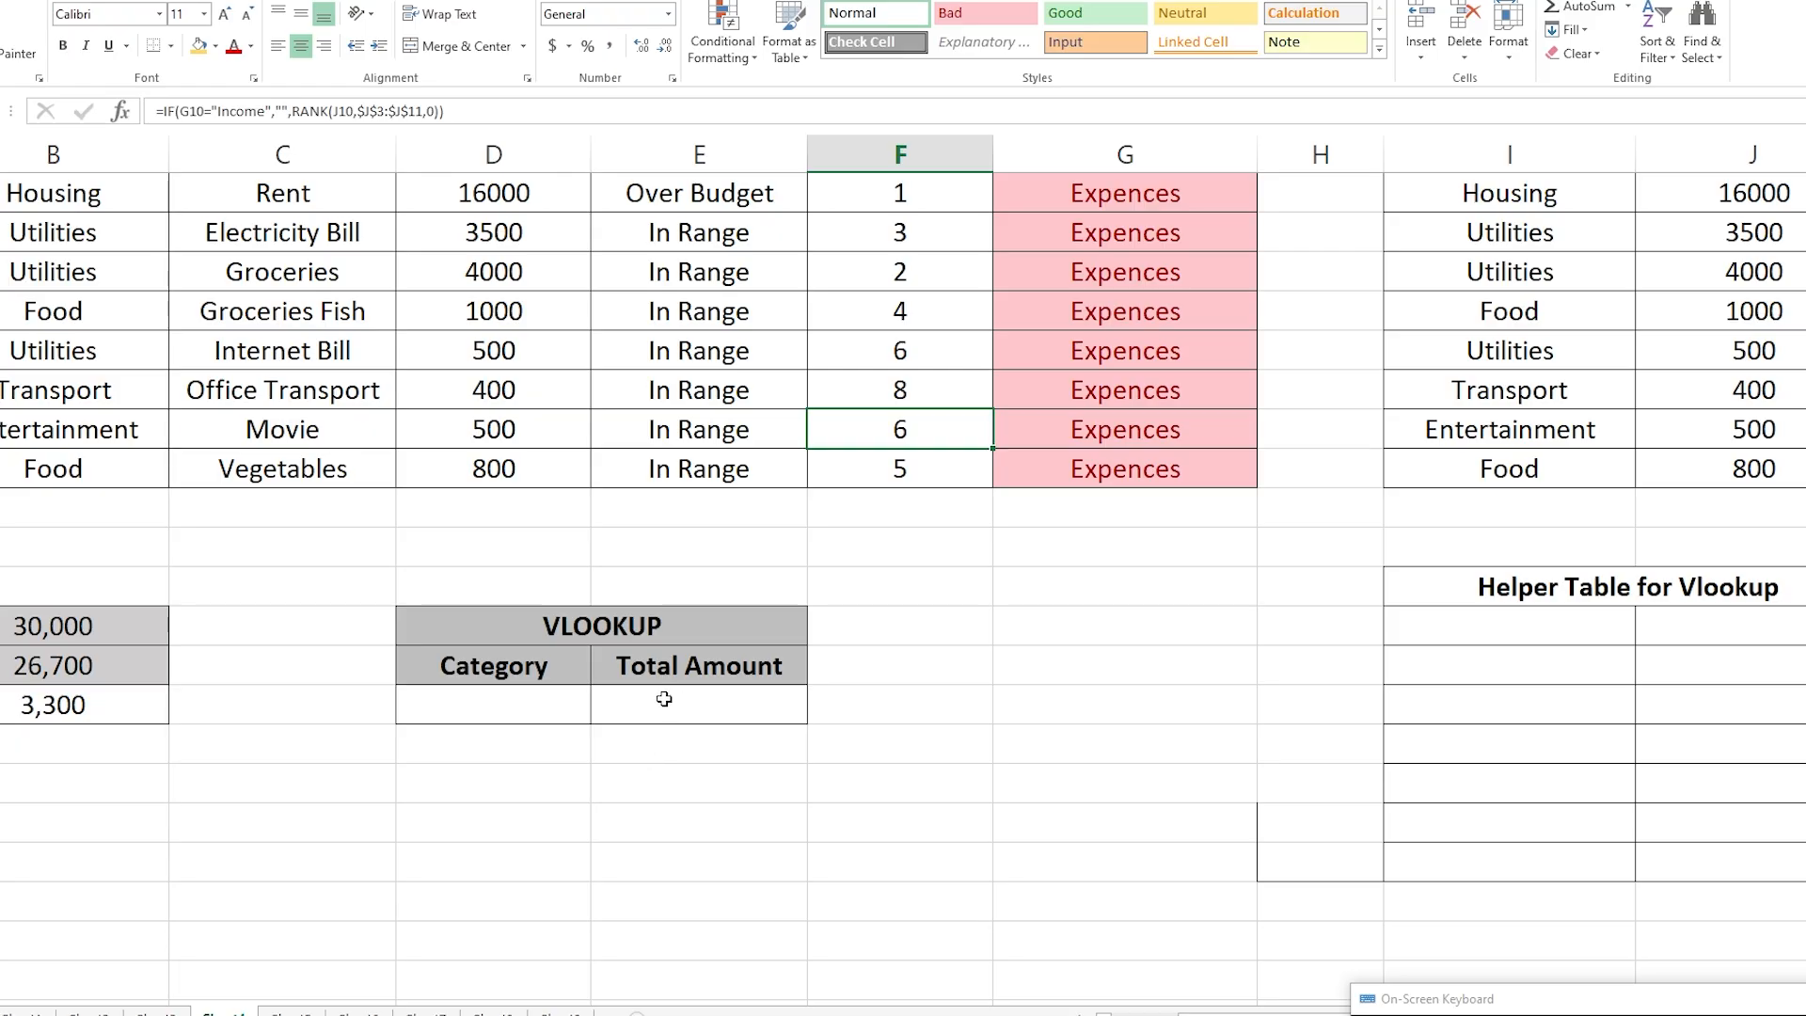
{"action": "left_click", "coordinate": [1501, 640]}
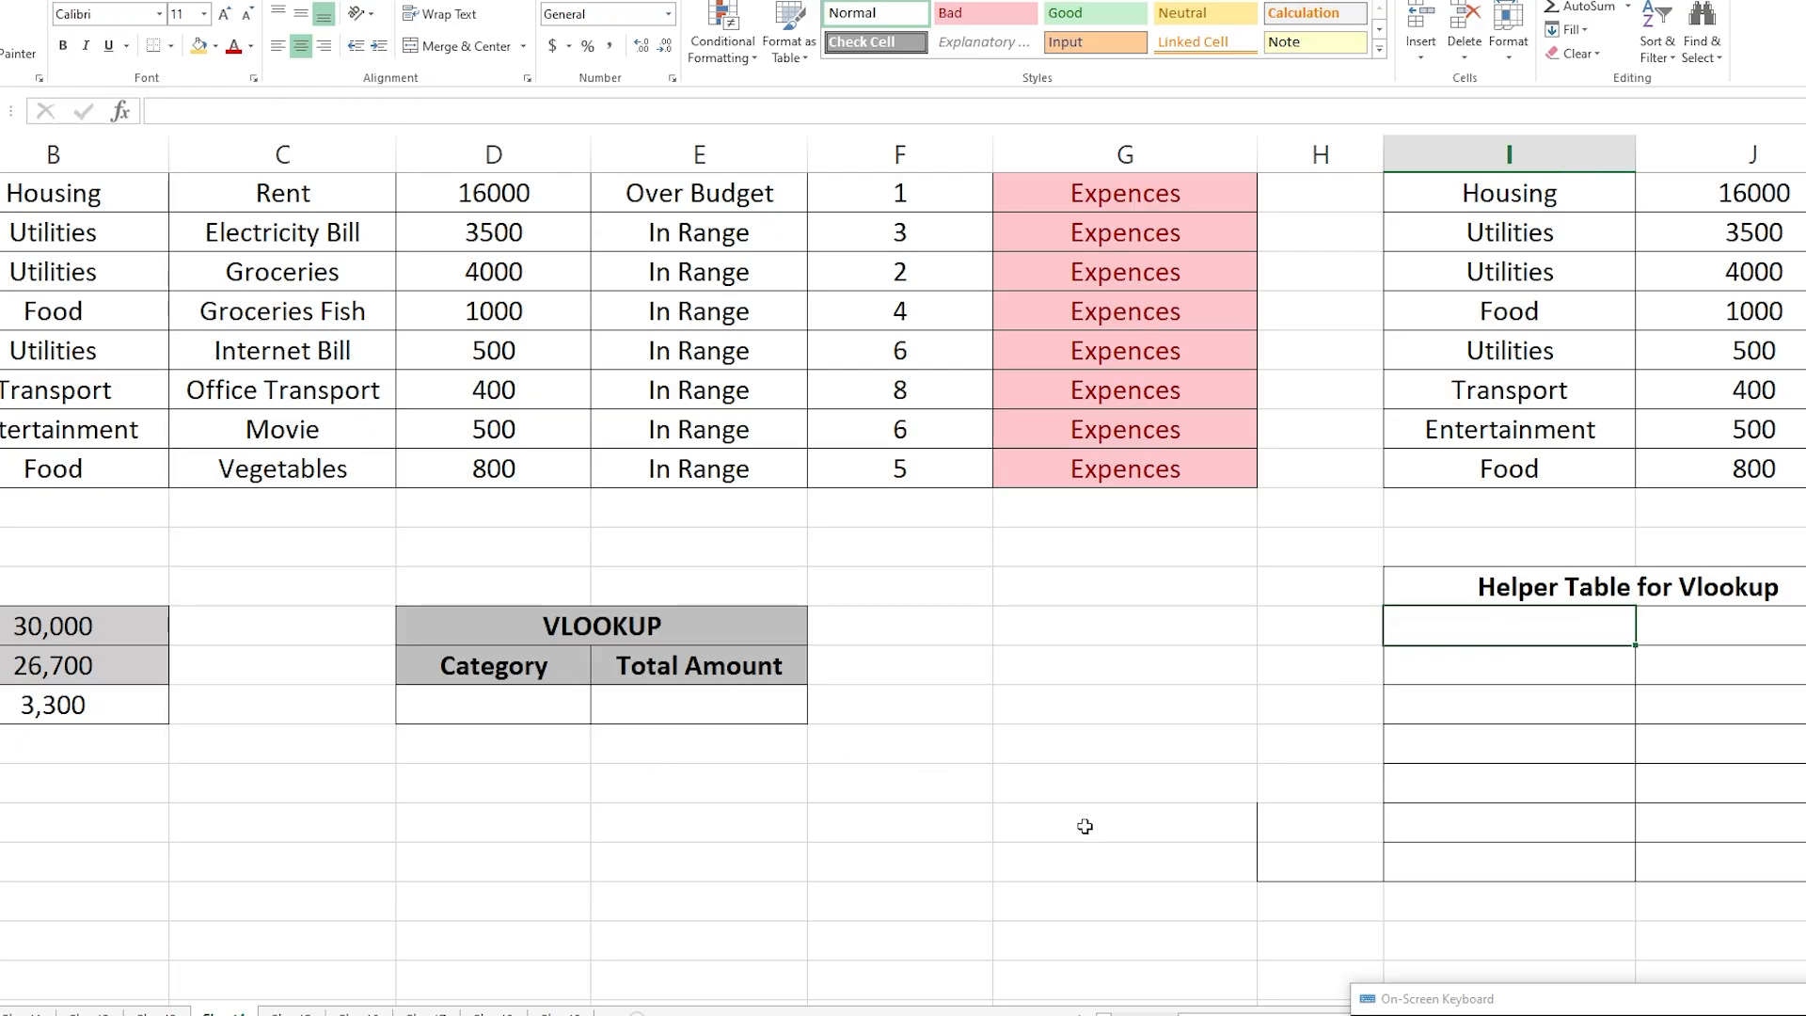
{"action": "left_click_drag", "start_coordinate": [1232, 1012], "coordinate": [1208, 1012]}
{"action": "scroll", "coordinate": [475, 563], "scroll_direction": "up", "scroll_amount": 2}
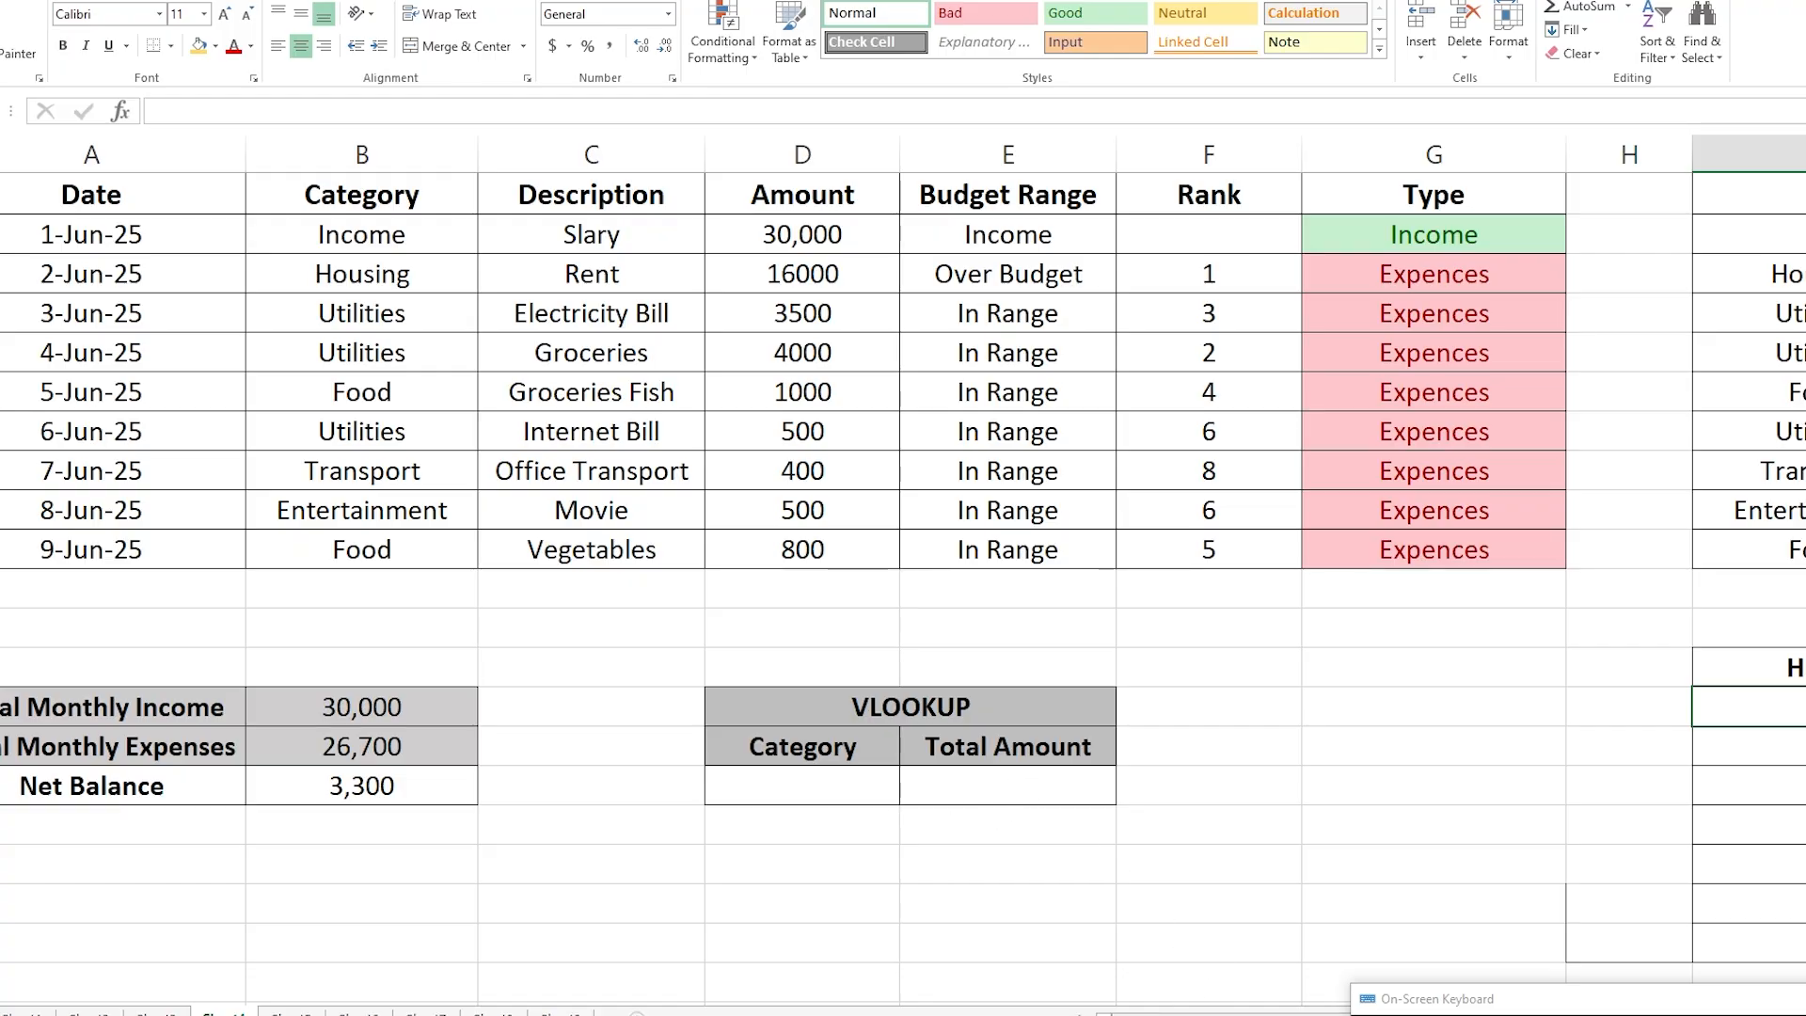
{"action": "scroll", "coordinate": [1217, 979], "scroll_direction": "right", "scroll_amount": 3}
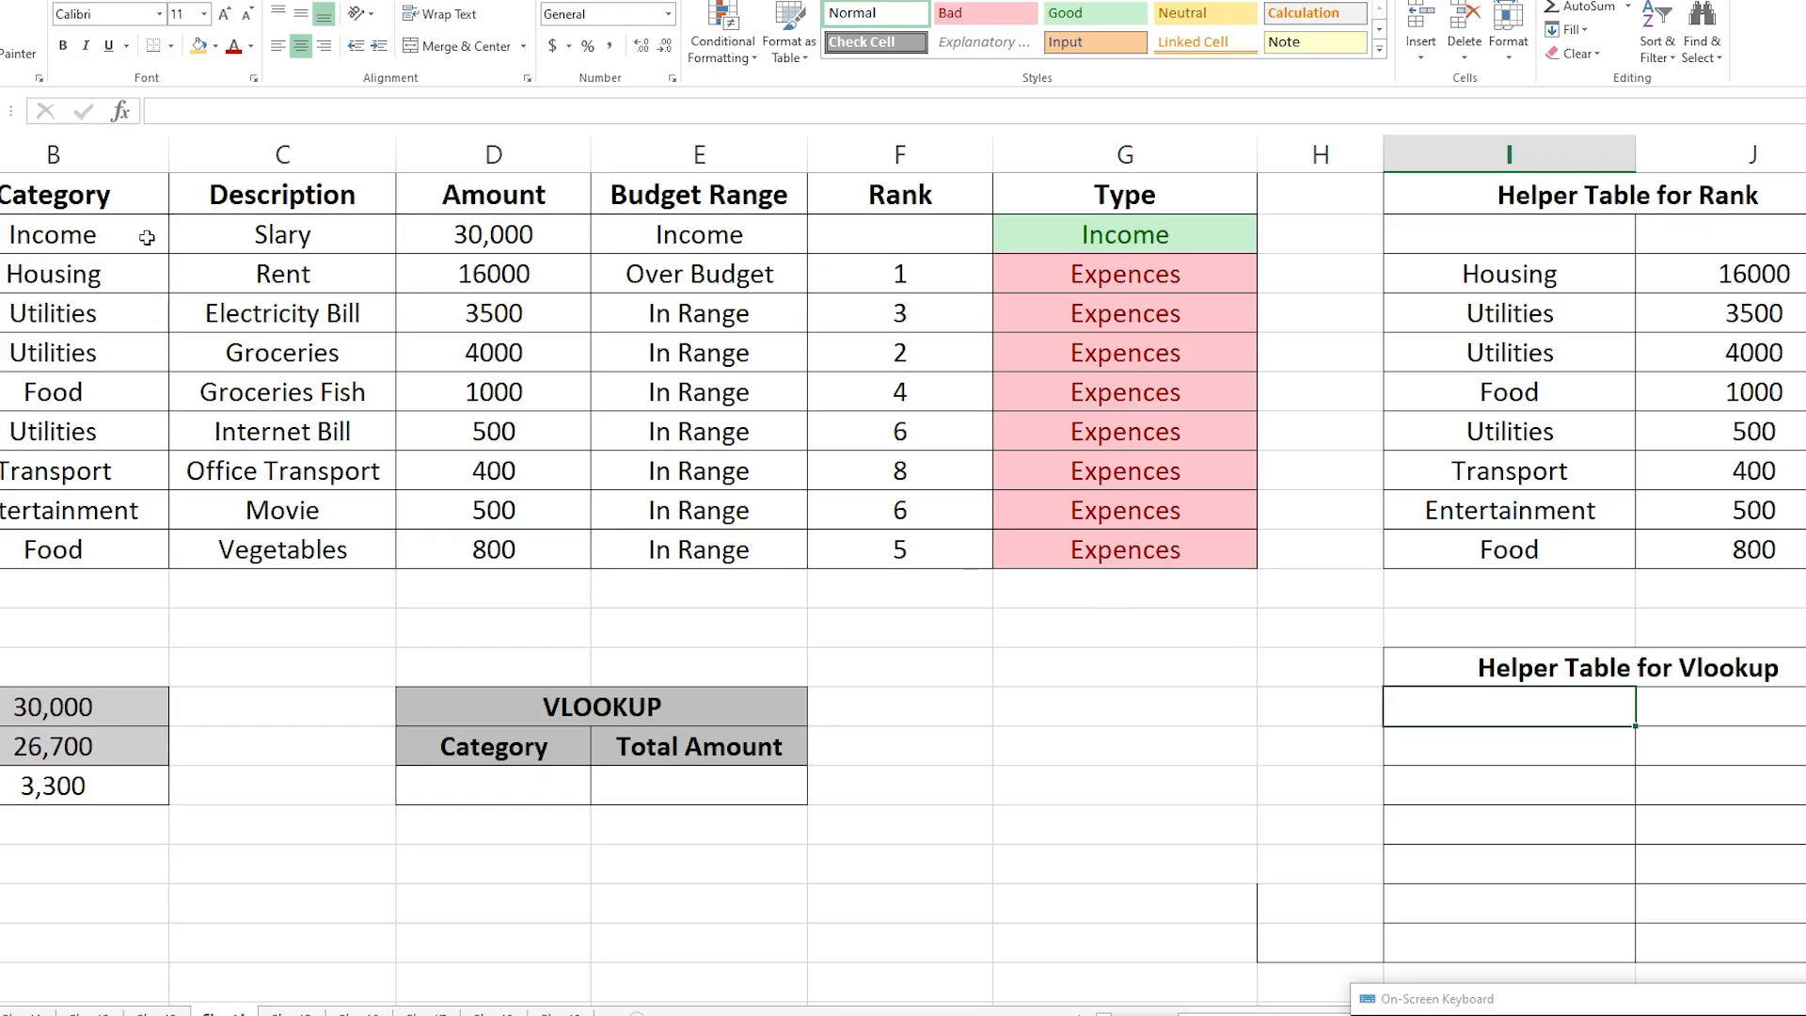
{"action": "left_click", "coordinate": [94, 238]}
{"action": "key", "text": "ctrl+c"}
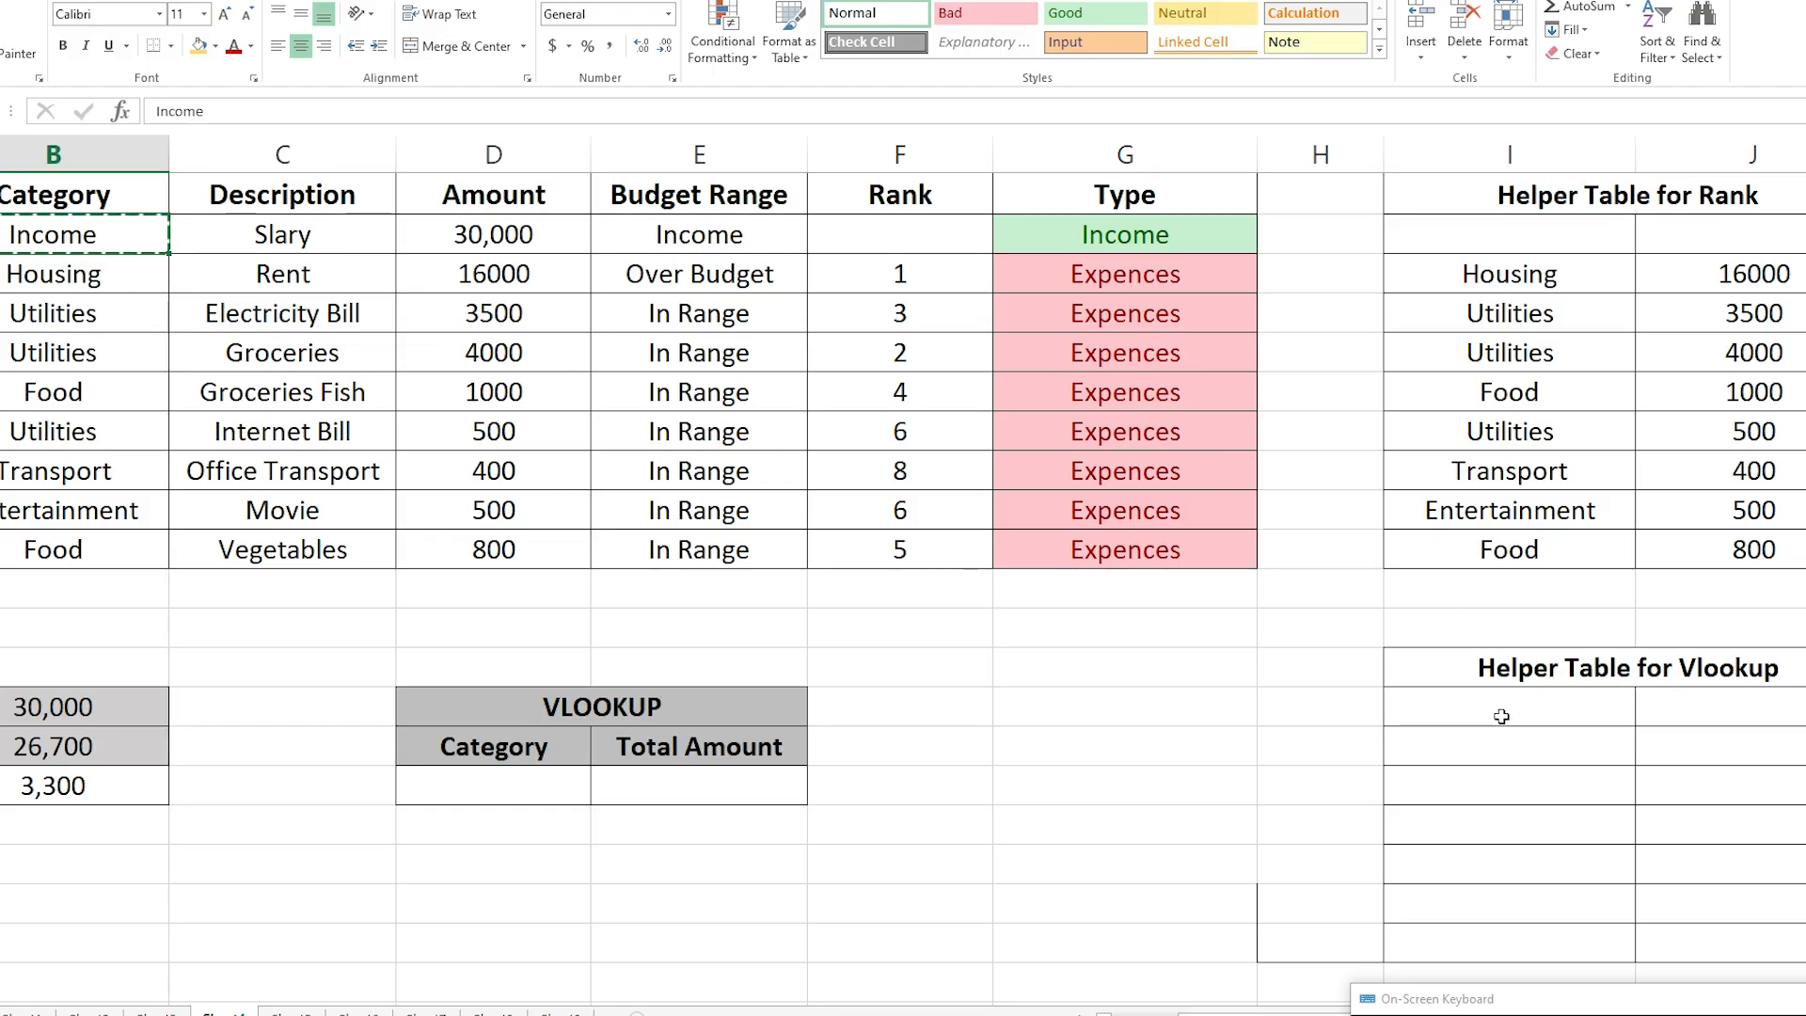
{"action": "left_click", "coordinate": [135, 277]}
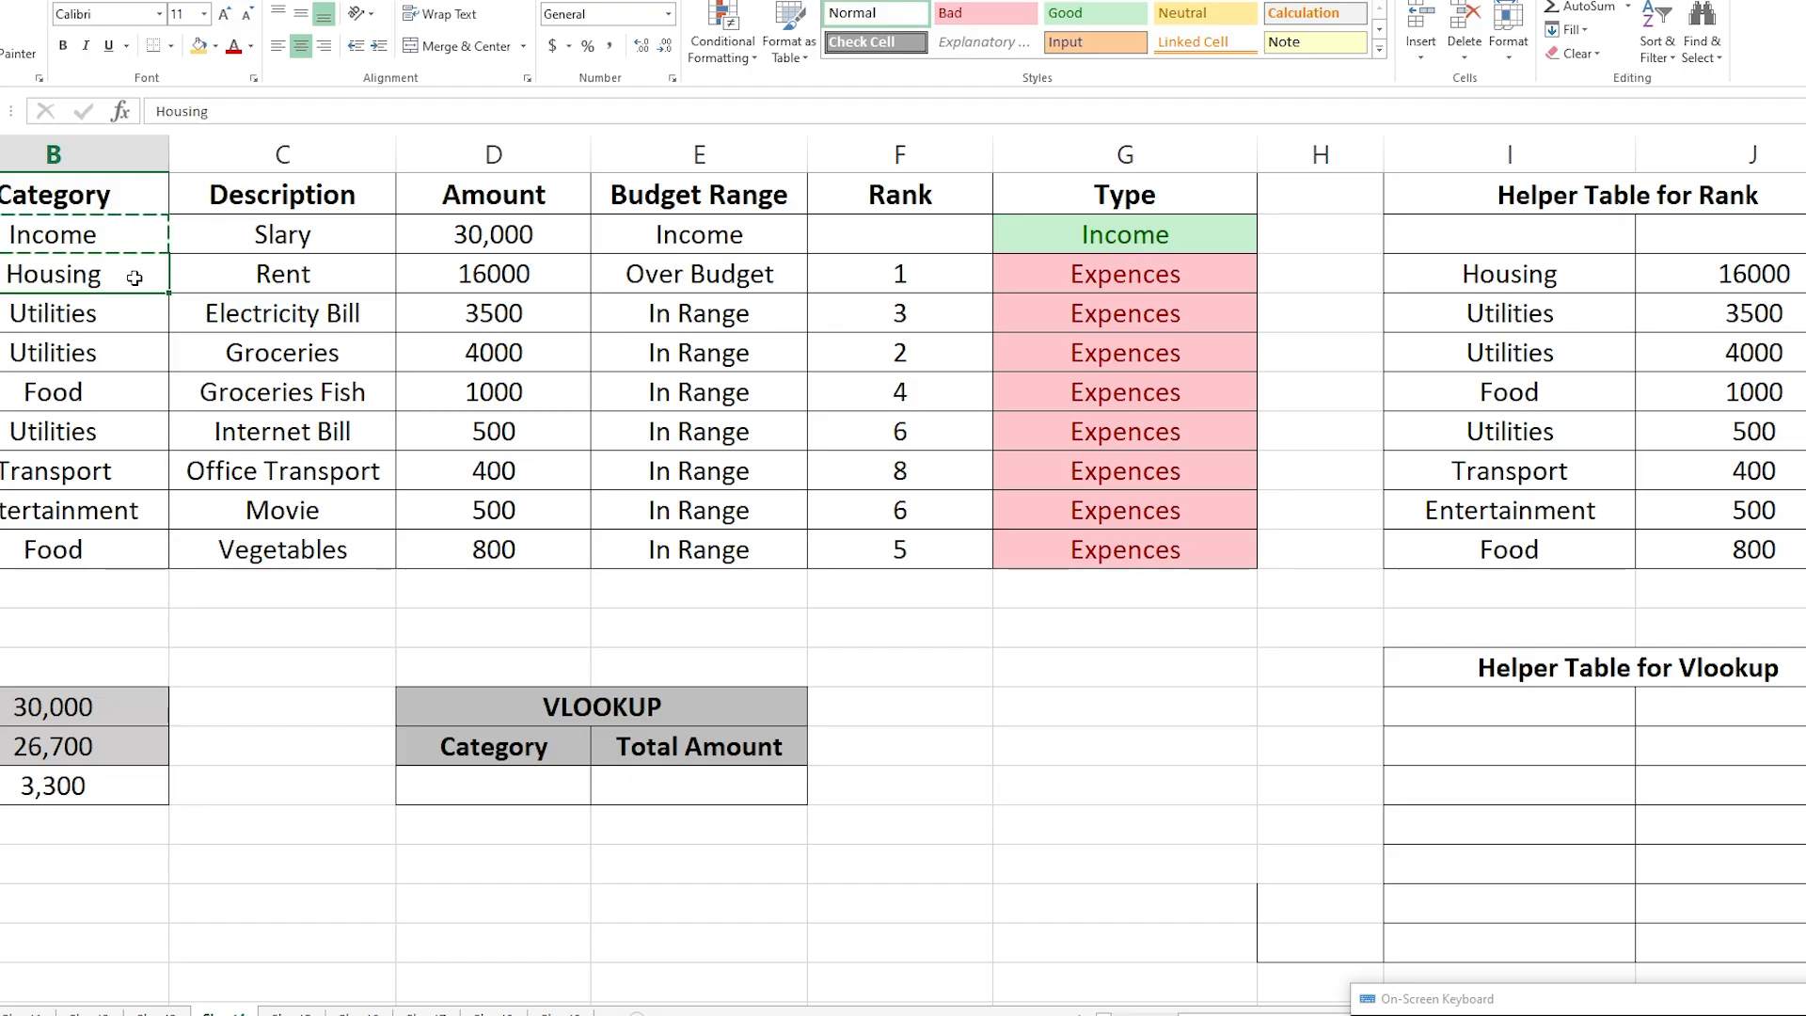
{"action": "key", "text": "ctrl+c"}
{"action": "left_click", "coordinate": [1509, 717]}
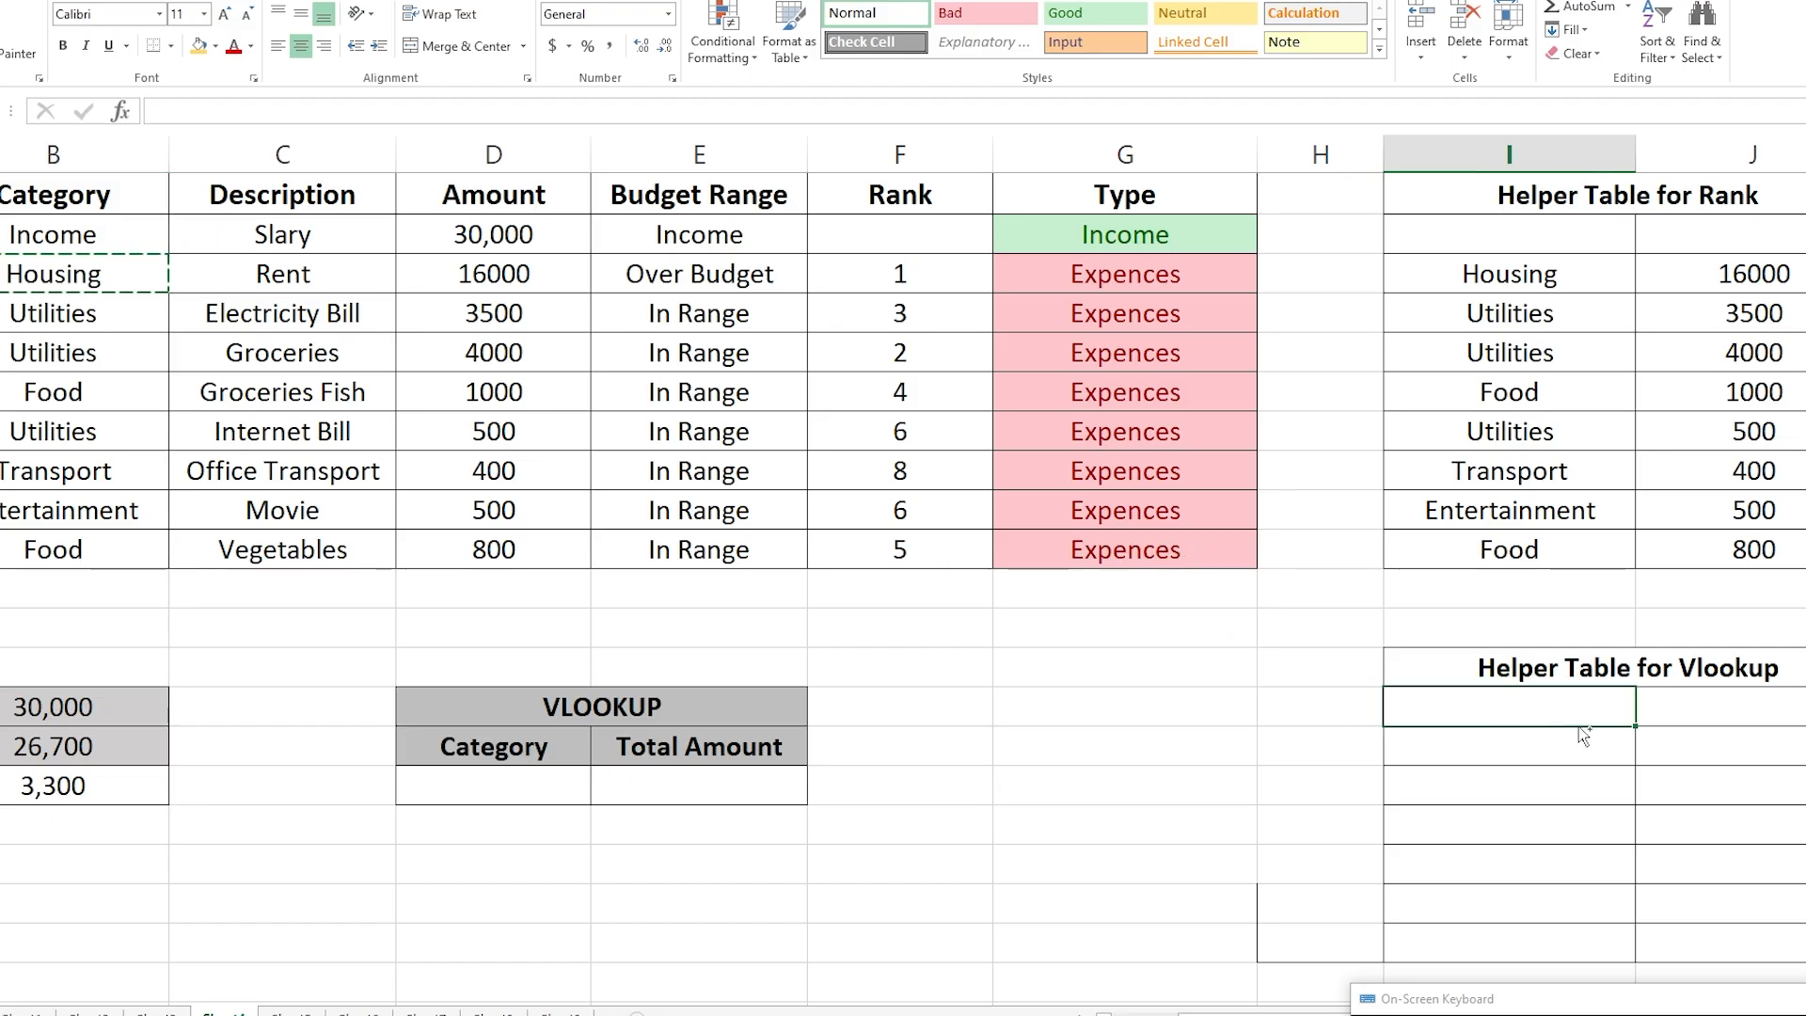
{"action": "key", "text": "ctrl+v"}
Copy the Utilities and Food categories into the second and third rows of the Helper Table for Vlookup.
{"action": "left_click", "coordinate": [94, 315]}
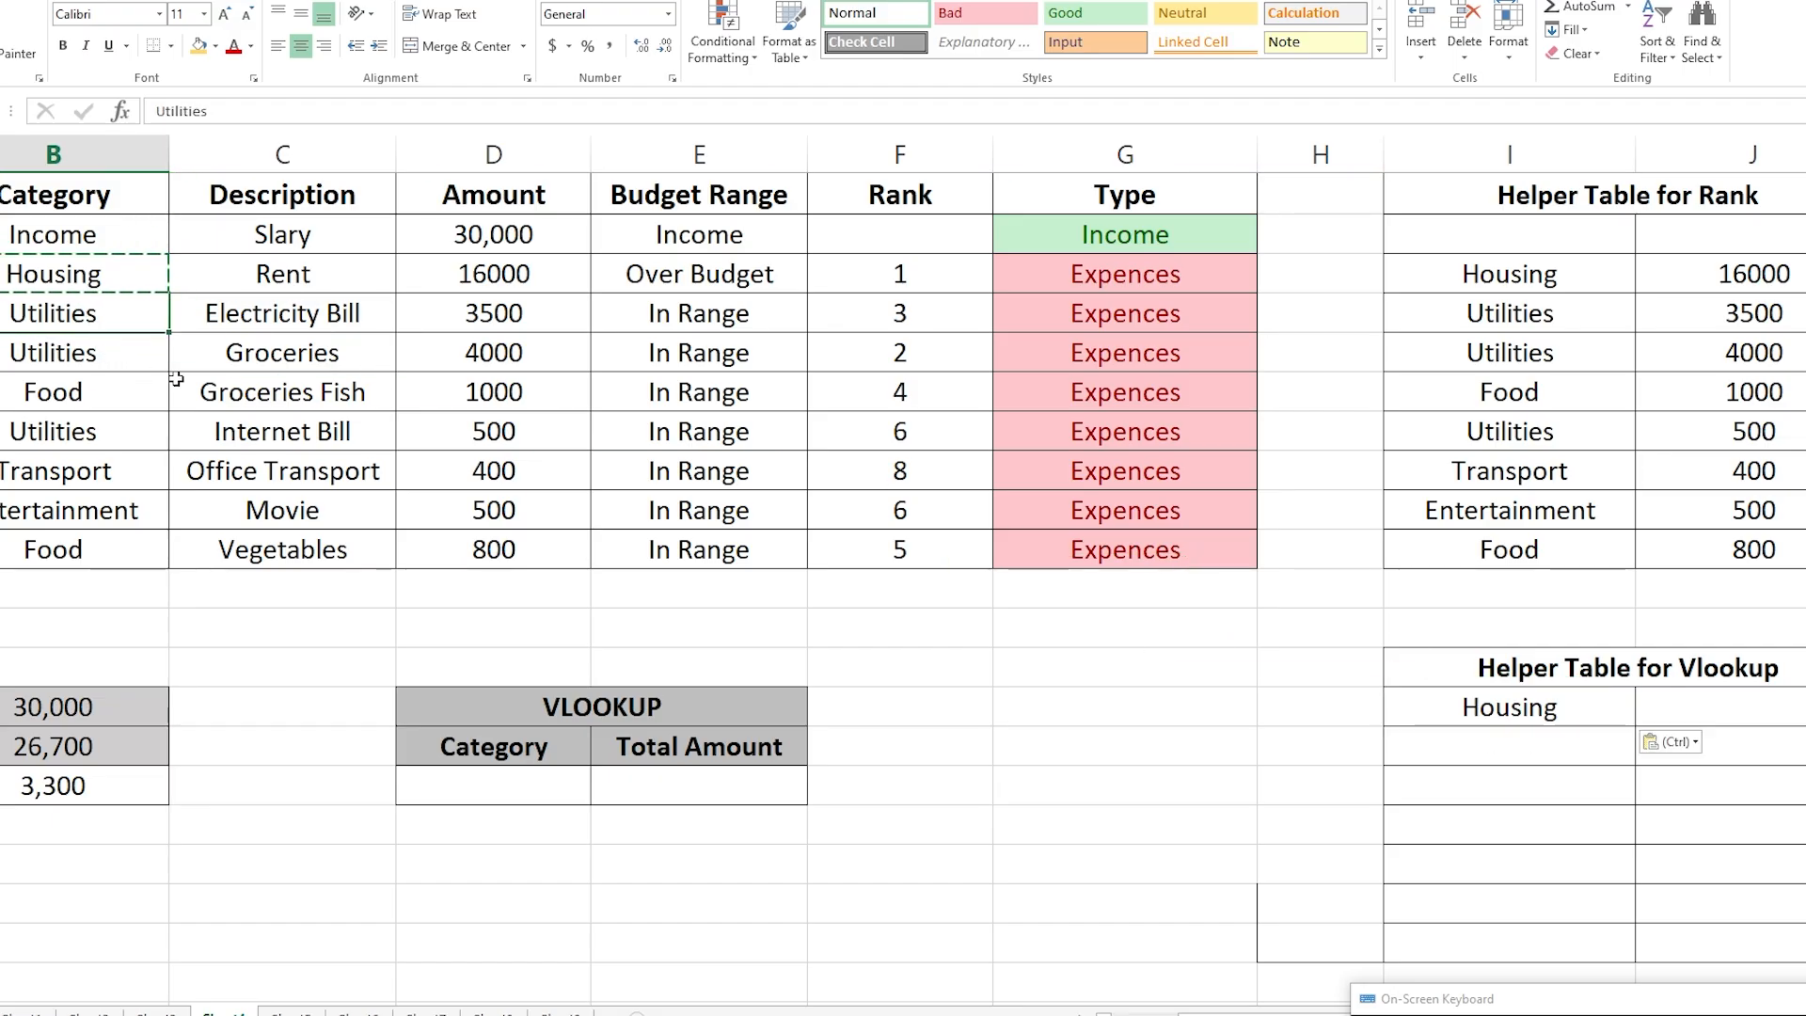
{"action": "key", "text": "ctrl+c"}
{"action": "left_click", "coordinate": [1548, 753]}
{"action": "key", "text": "ctrl+v"}
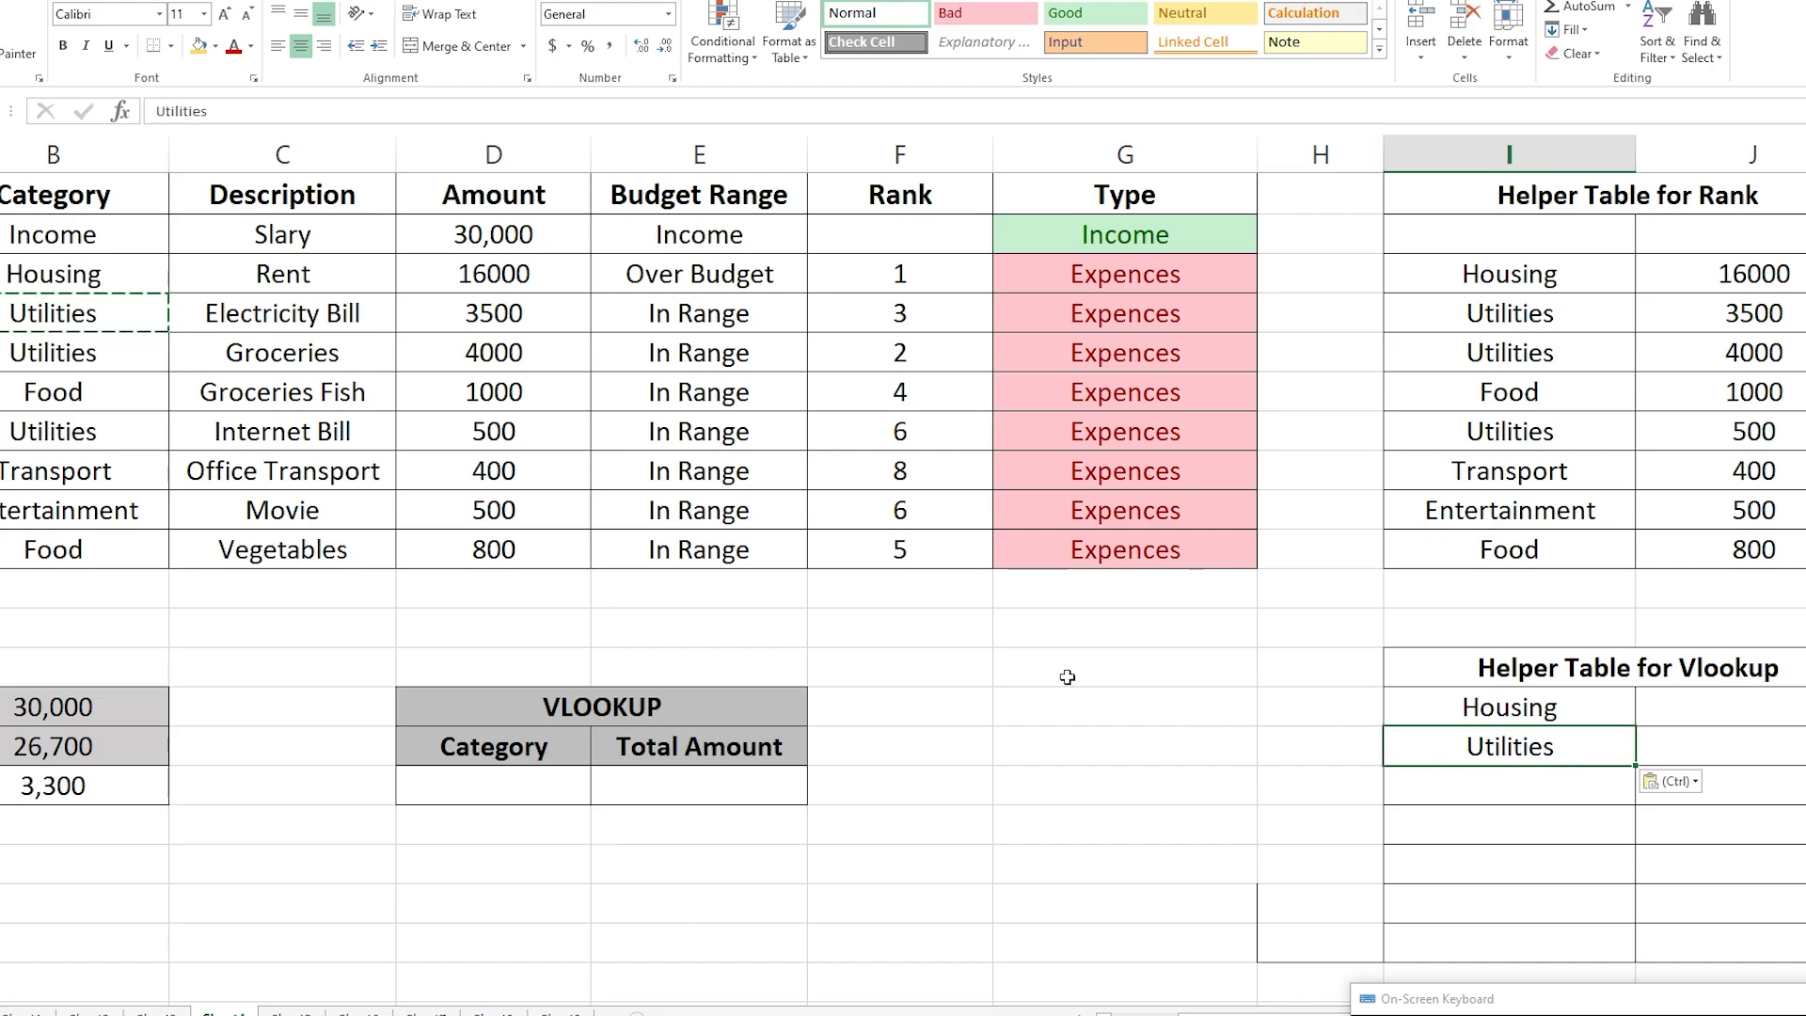
{"action": "left_click", "coordinate": [99, 381]}
{"action": "key", "text": "ctrl+c"}
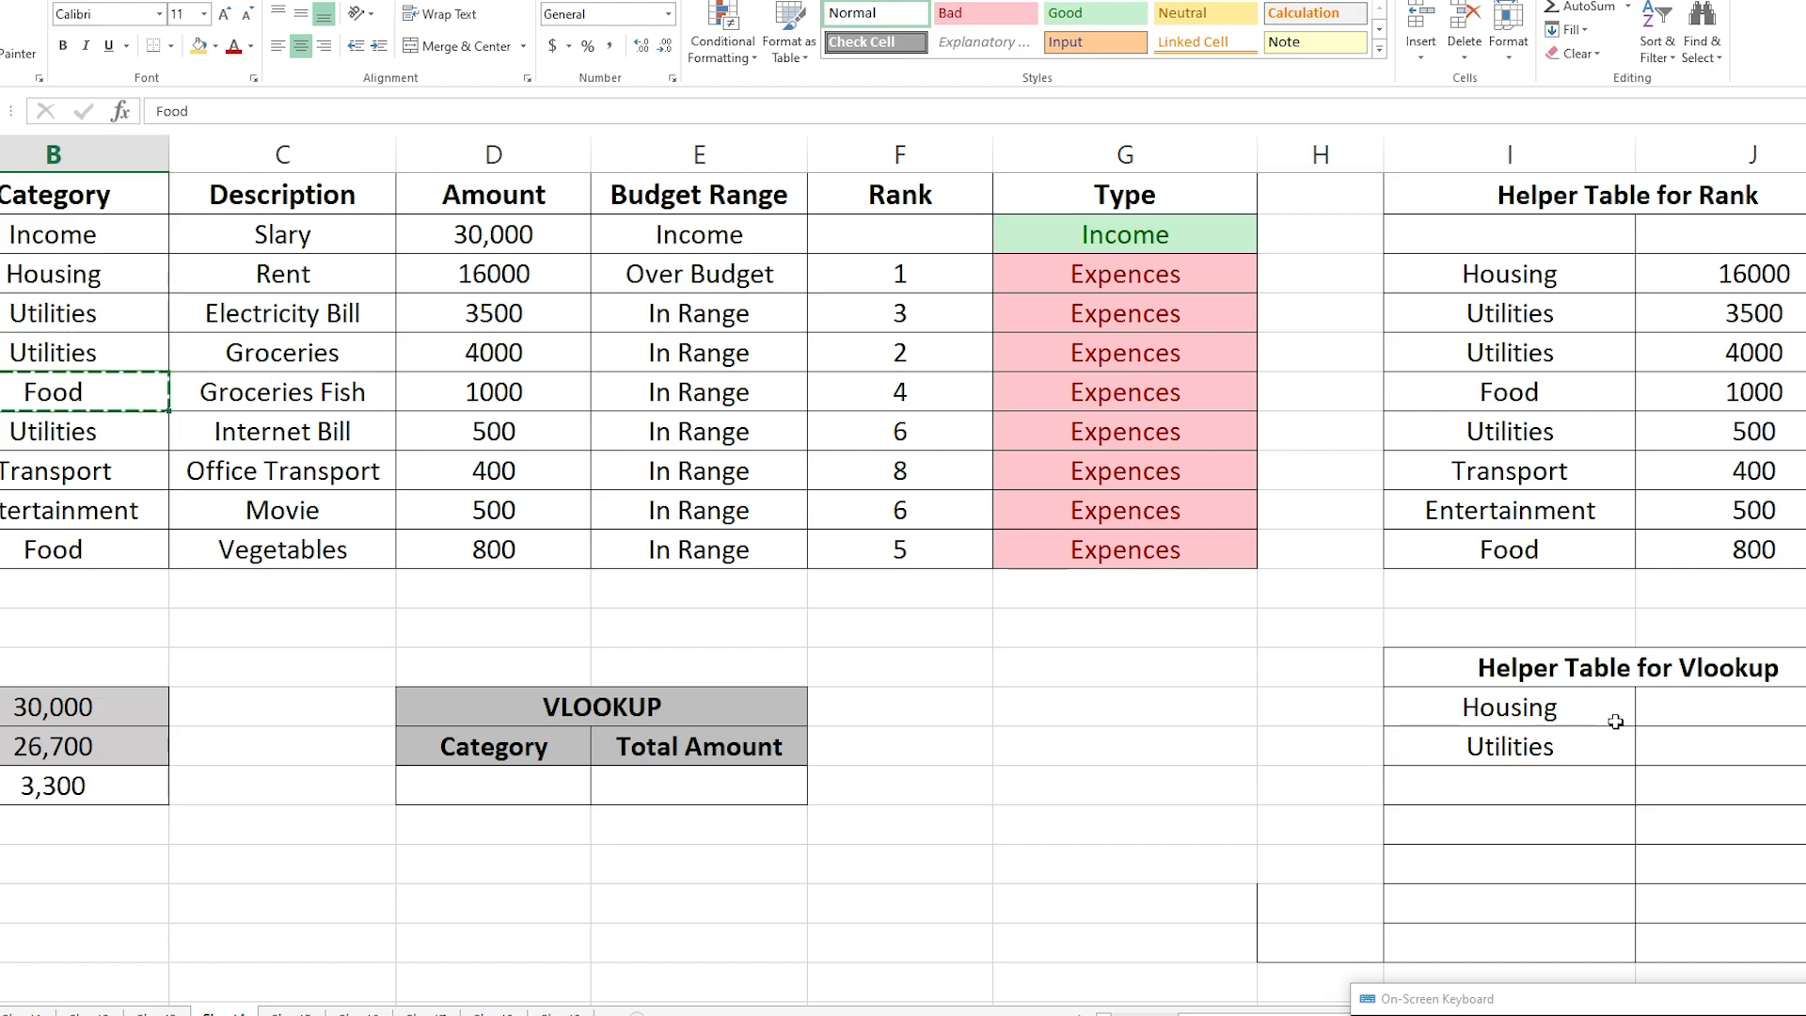
{"action": "left_click", "coordinate": [1507, 804]}
{"action": "key", "text": "ctrl+v"}
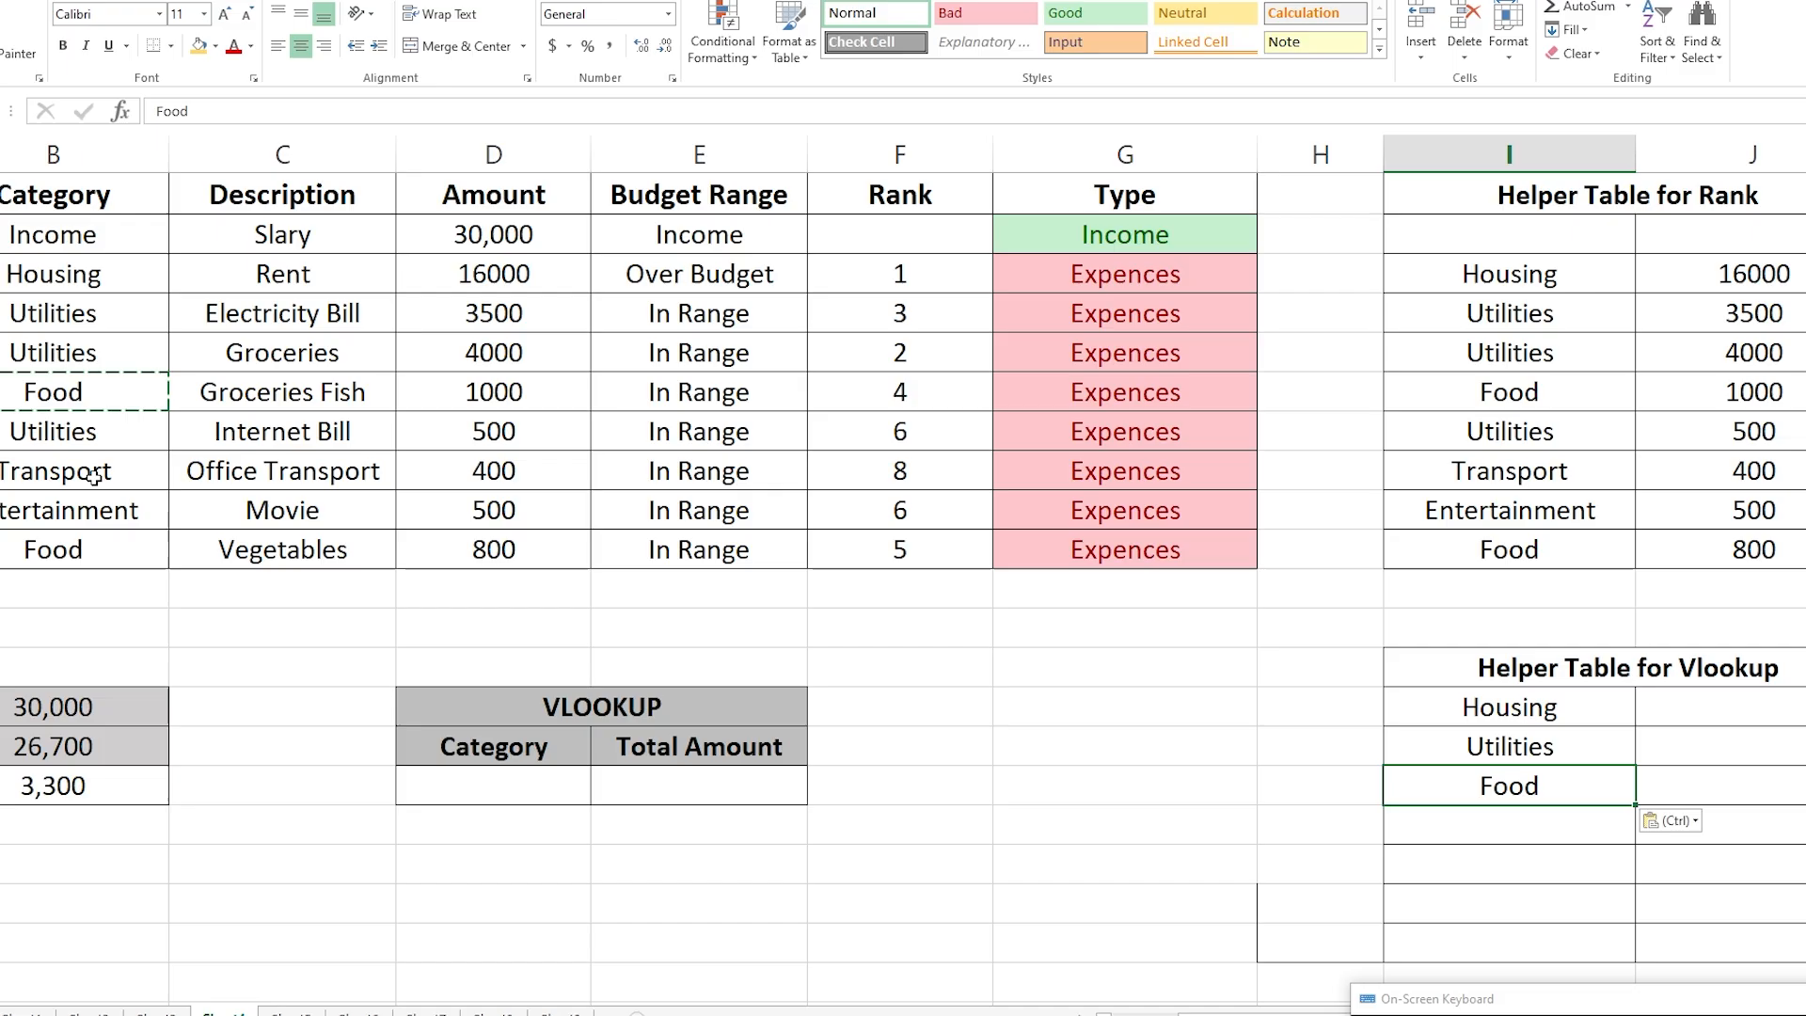
Copy the Transport and Entertainment categories into the helper table's rows below Food.
{"action": "left_click", "coordinate": [106, 482]}
{"action": "key", "text": "ctrl+c"}
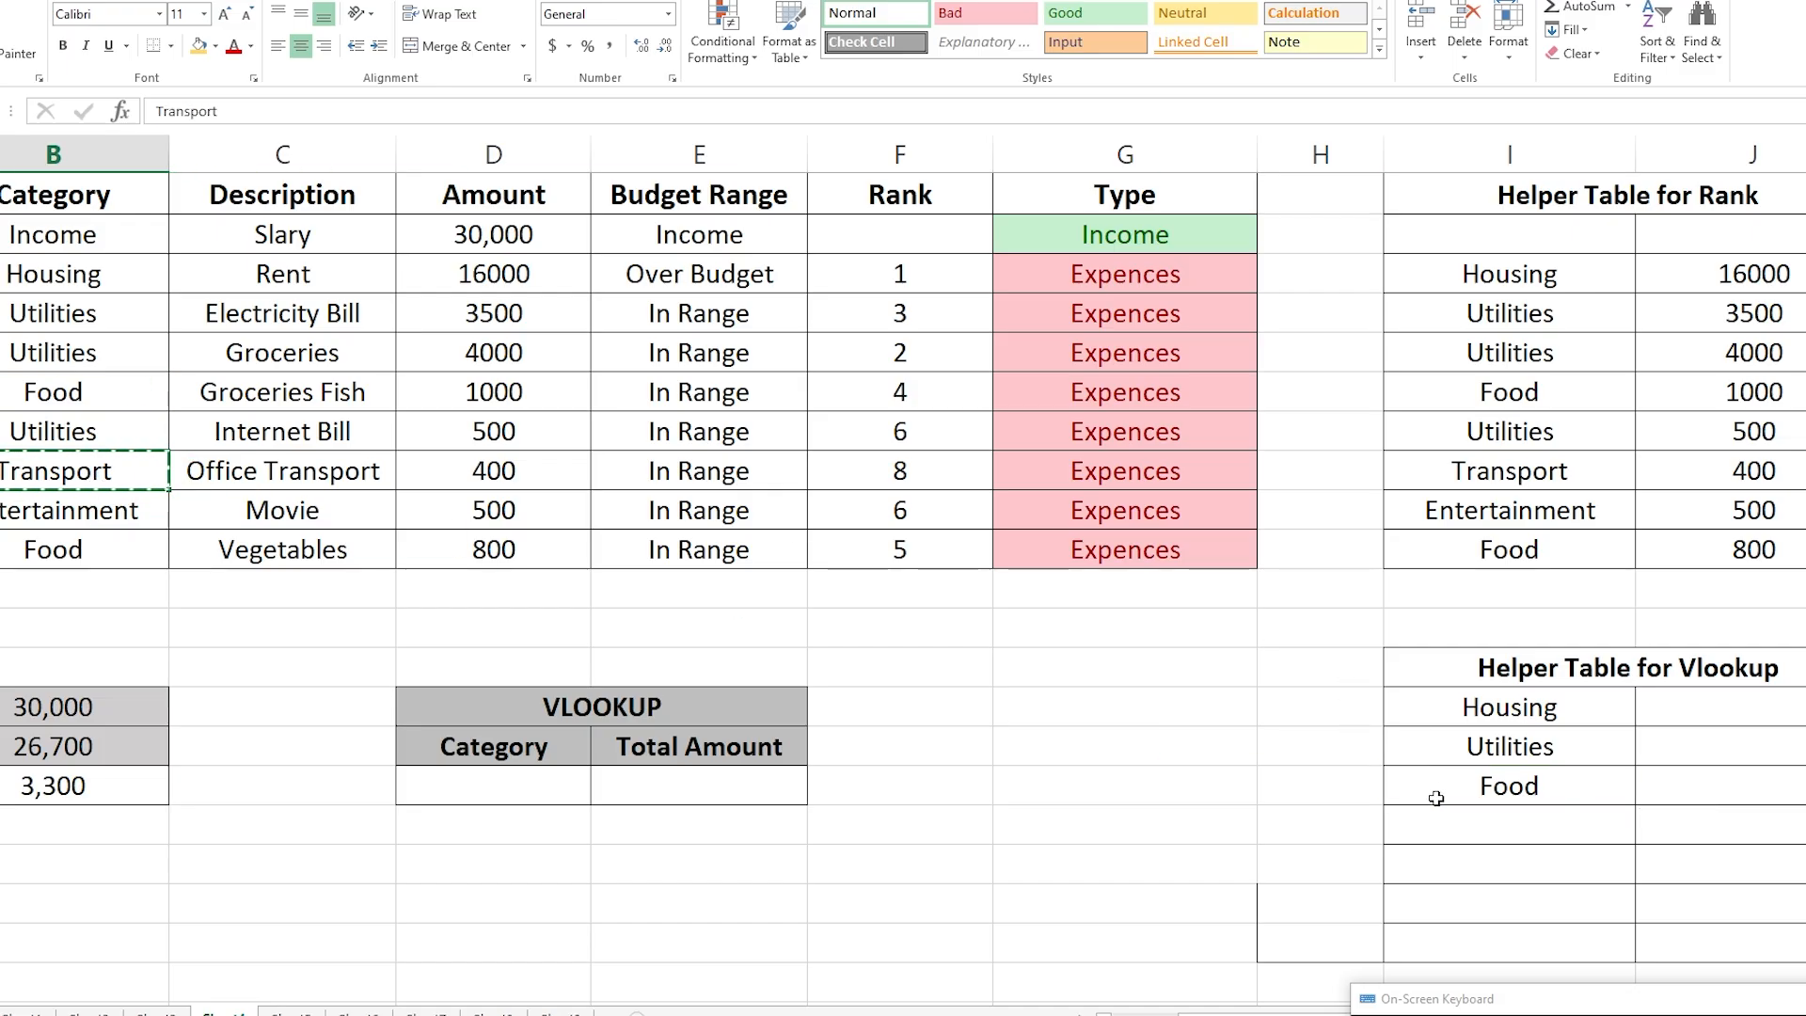
{"action": "left_click", "coordinate": [1498, 828]}
{"action": "key", "text": "ctrl+v"}
{"action": "left_click", "coordinate": [73, 513]}
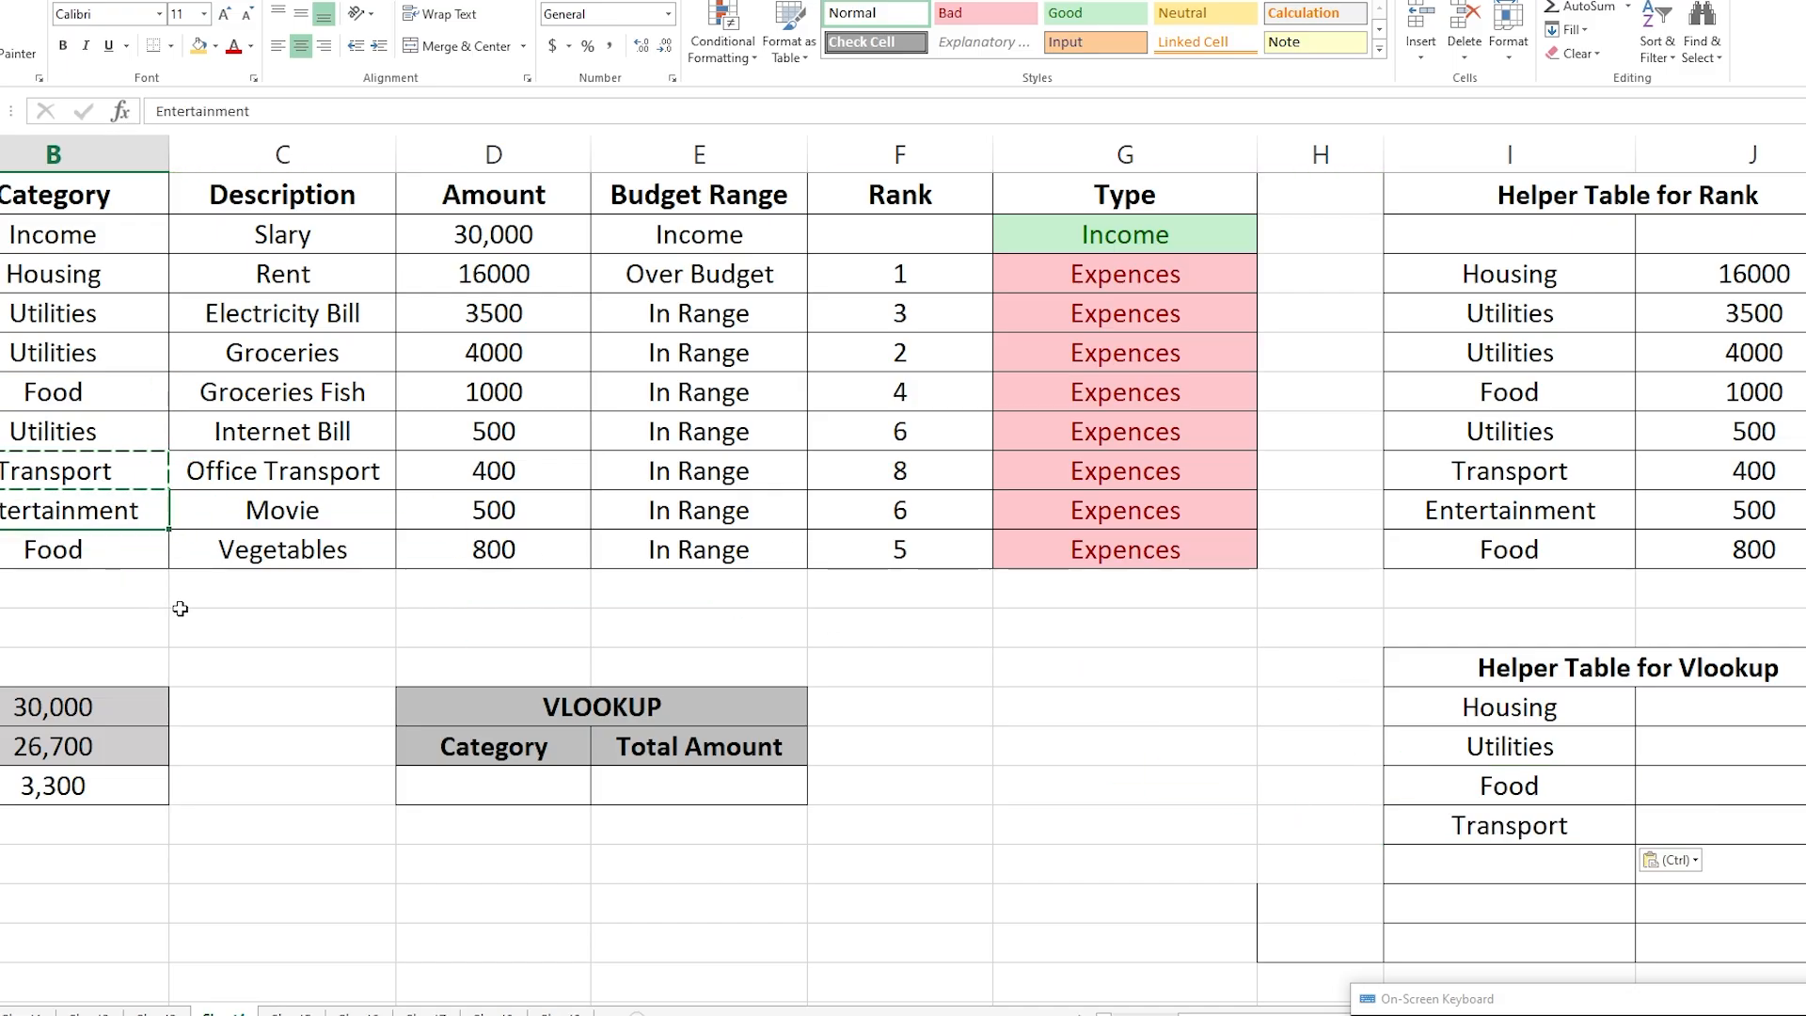
{"action": "key", "text": "ctrl+c"}
{"action": "left_click", "coordinate": [1511, 865]}
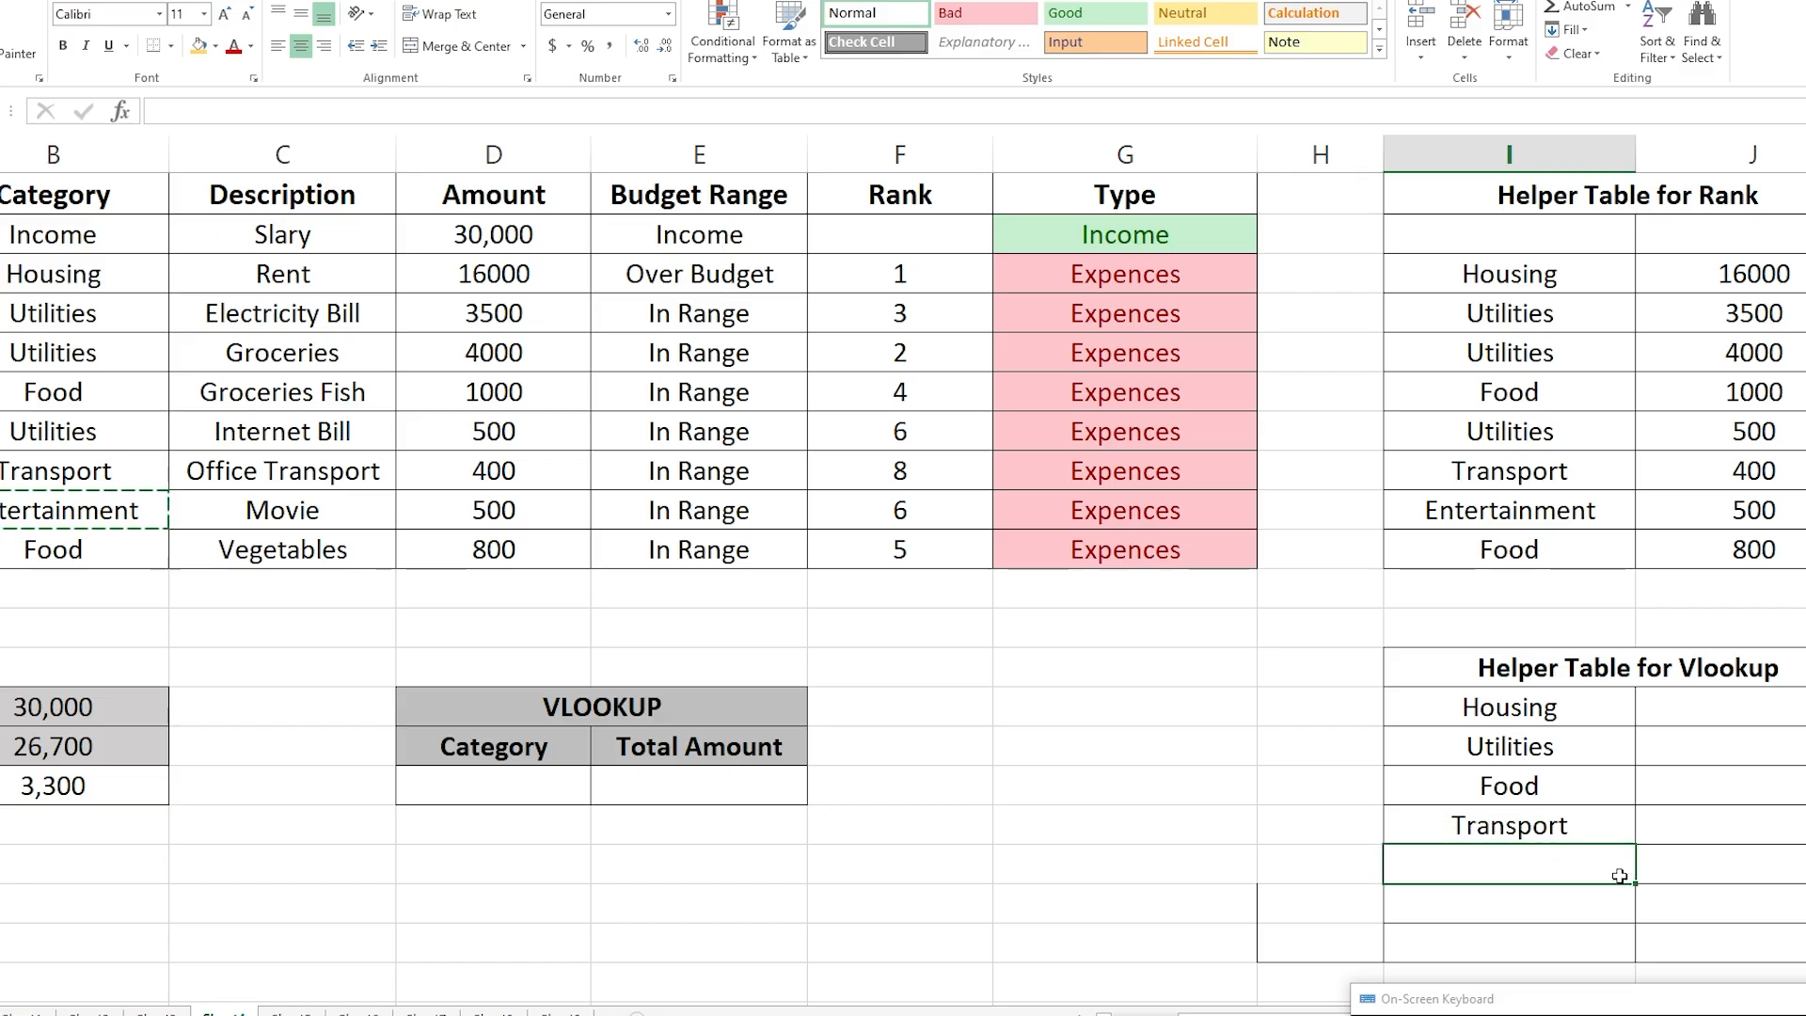
{"action": "key", "text": "ctrl+v"}
Begin a SUMIF formula in J15 beside Housing, using the category cells B3:B11 as the range.
{"action": "left_click_drag", "start_coordinate": [1265, 1013], "coordinate": [1313, 1013]}
{"action": "left_click", "coordinate": [1510, 705]}
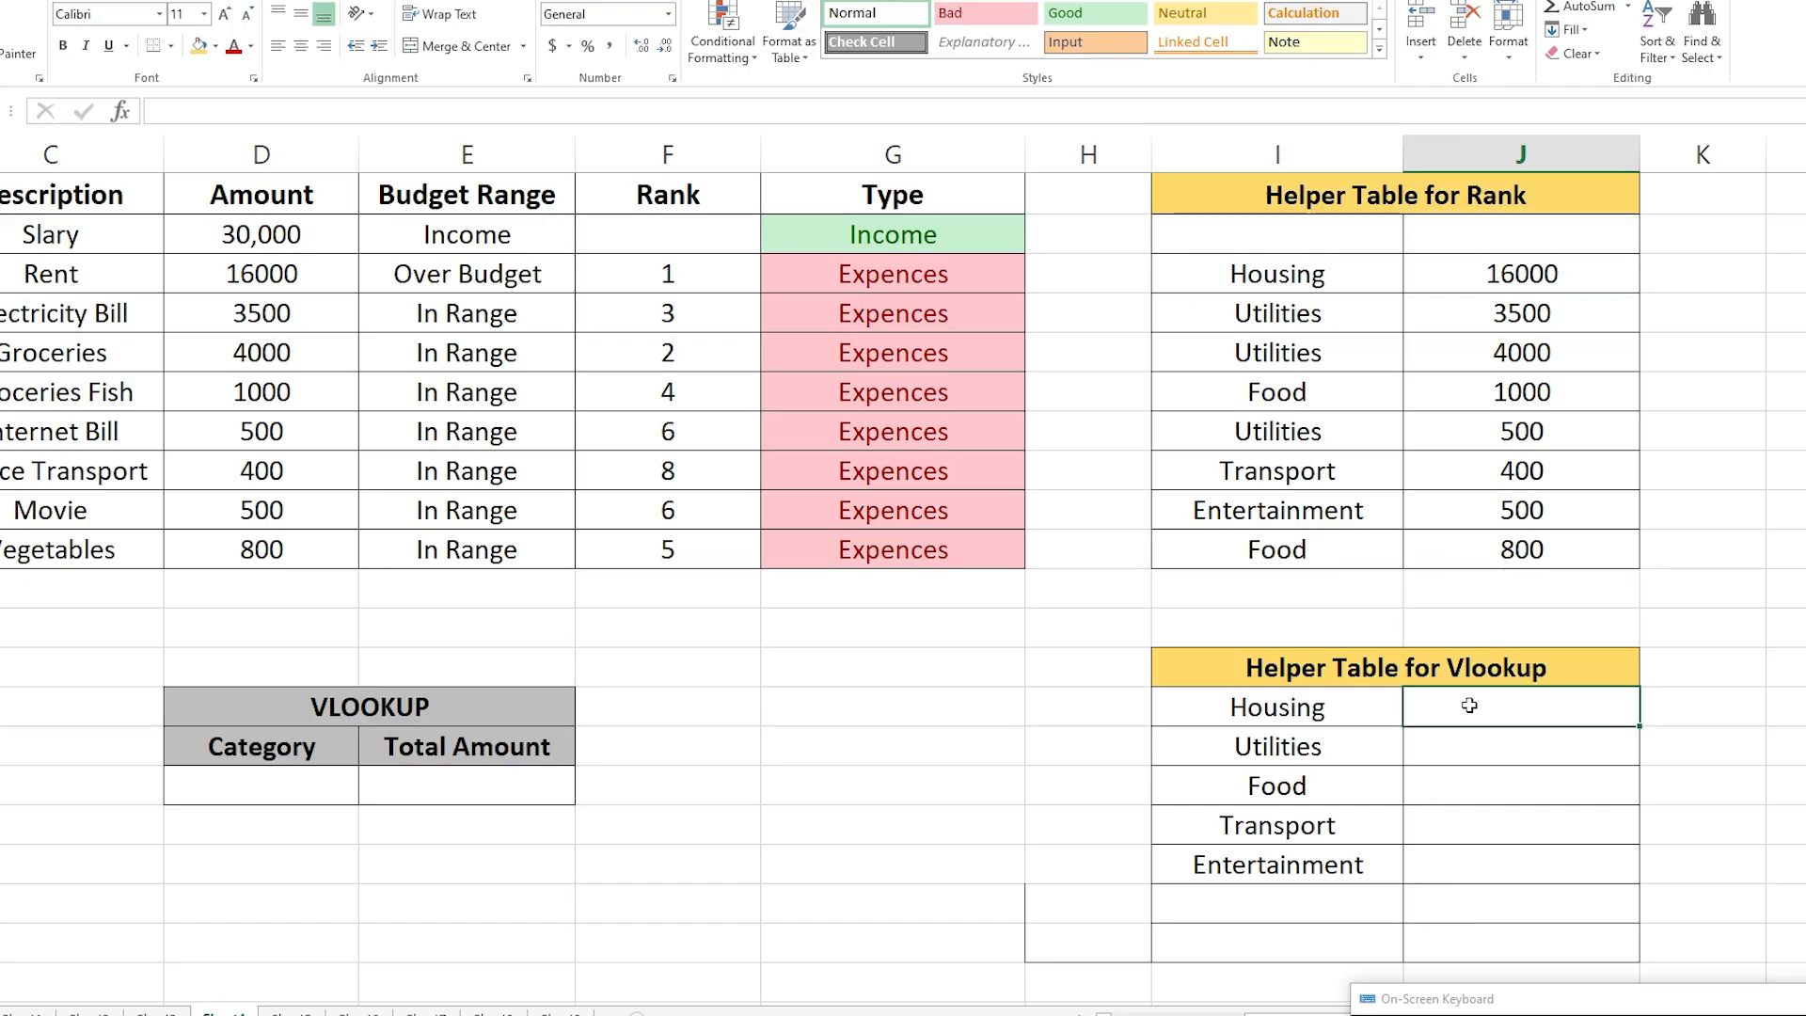
{"action": "type", "text": "=su"}
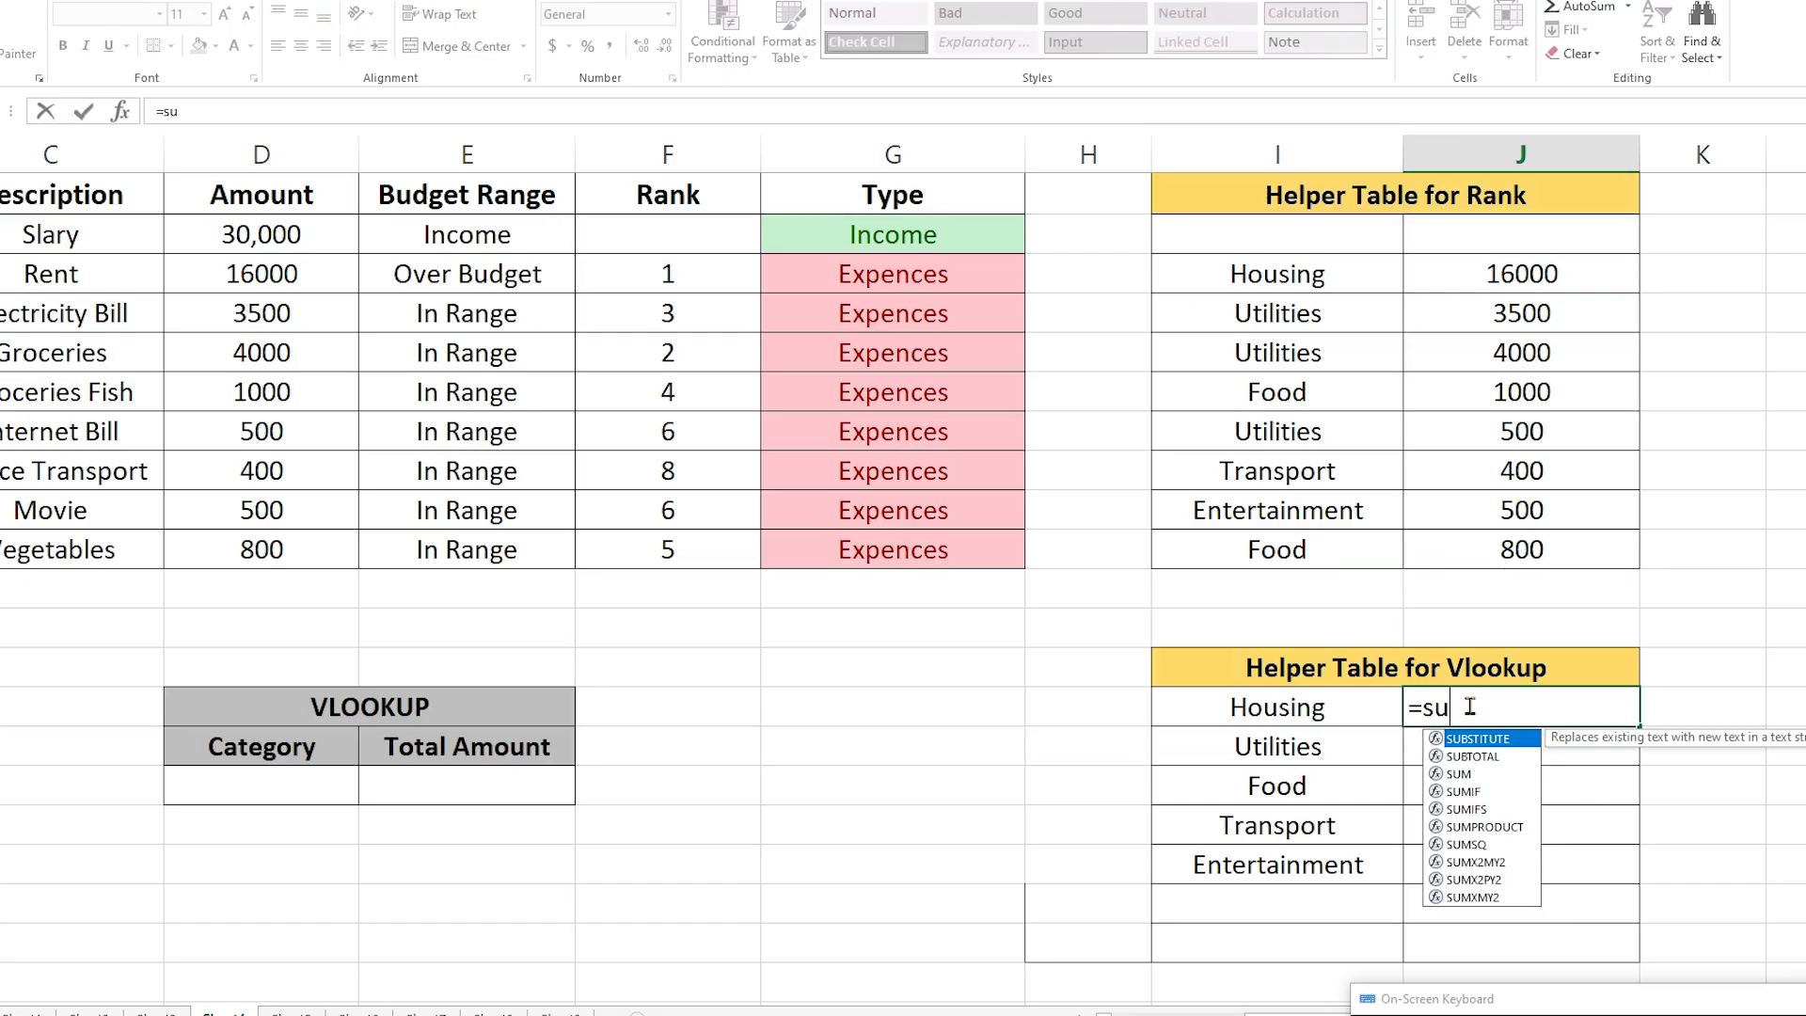
{"action": "type", "text": "mif"}
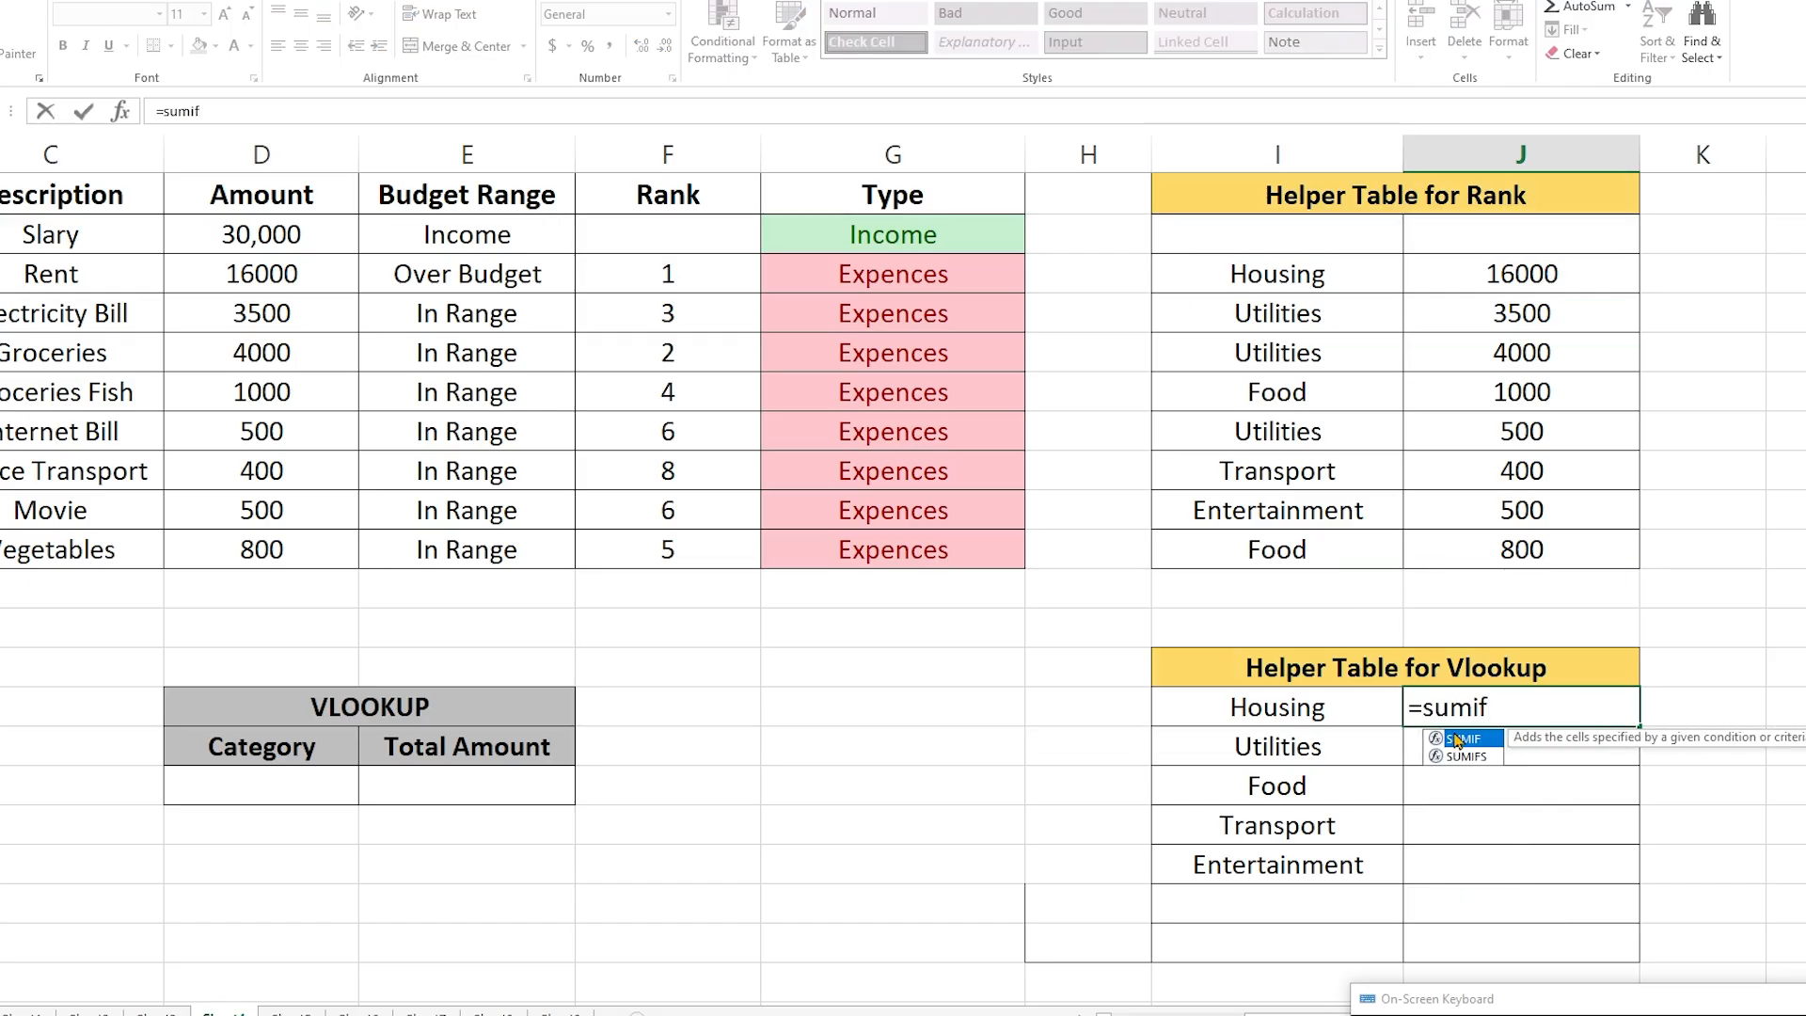
{"action": "double_click", "coordinate": [1456, 740]}
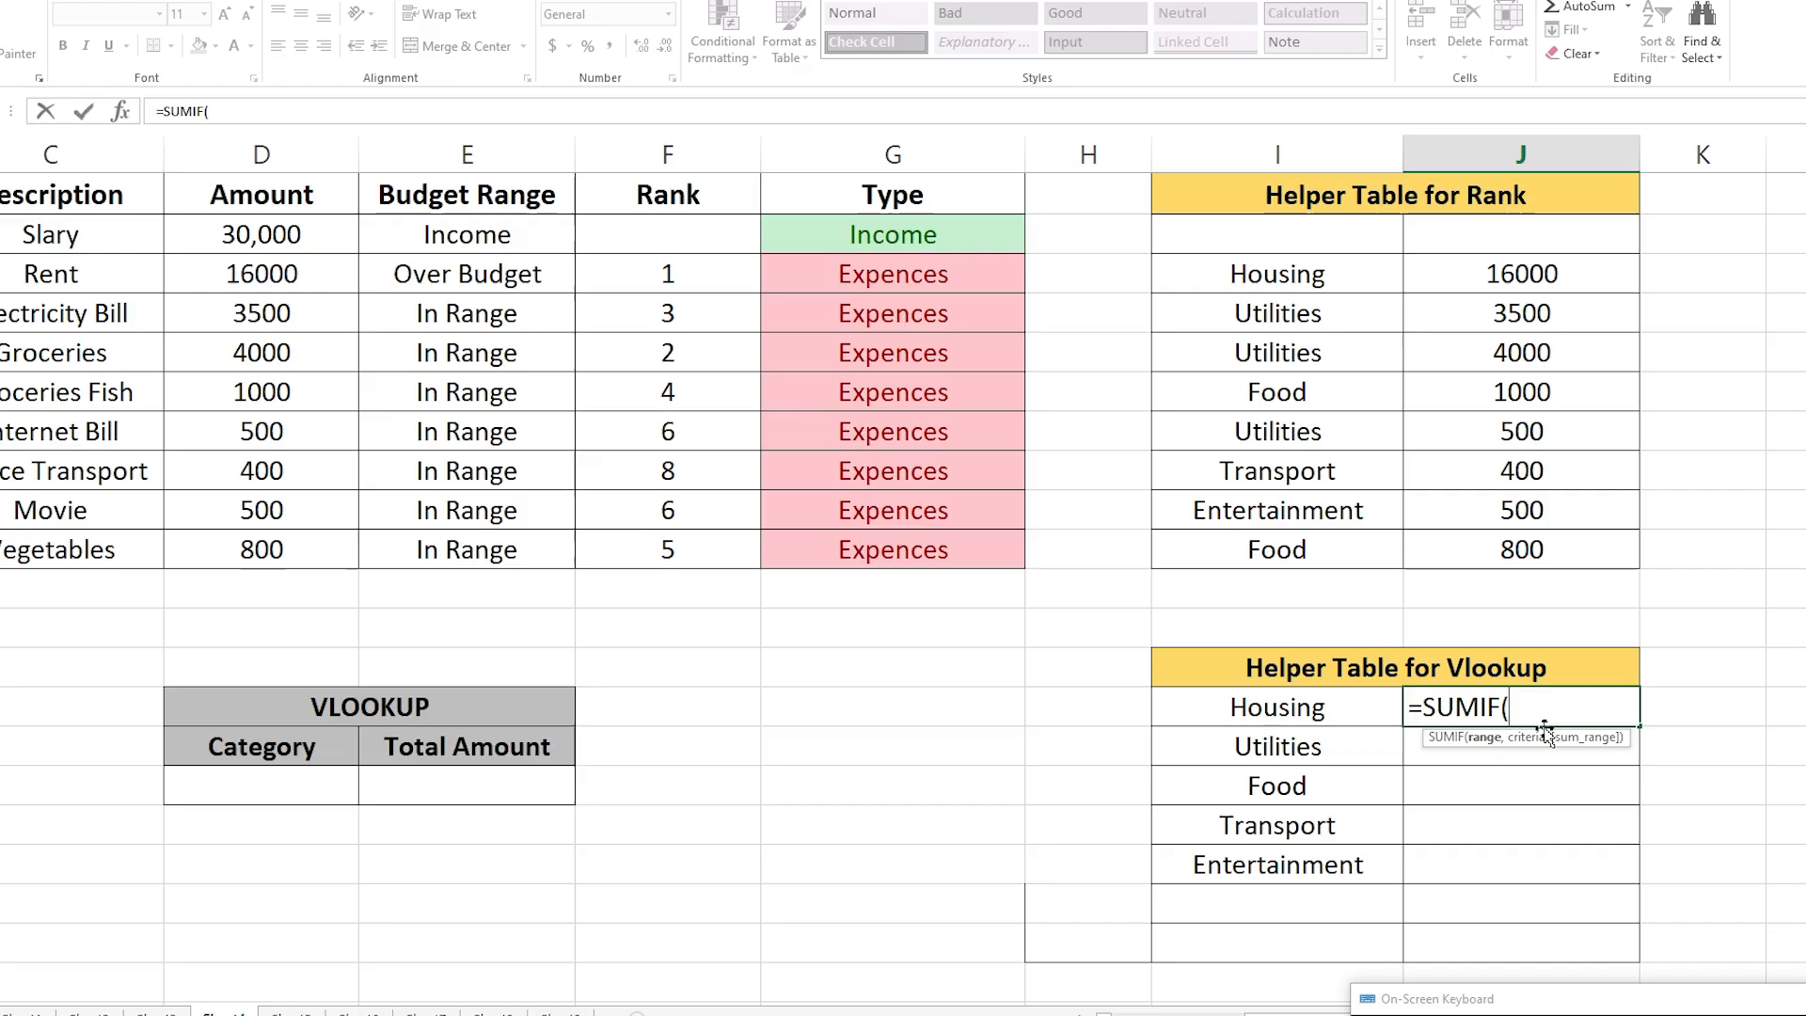
{"action": "scroll", "coordinate": [903, 565], "scroll_direction": "left", "scroll_amount": 3}
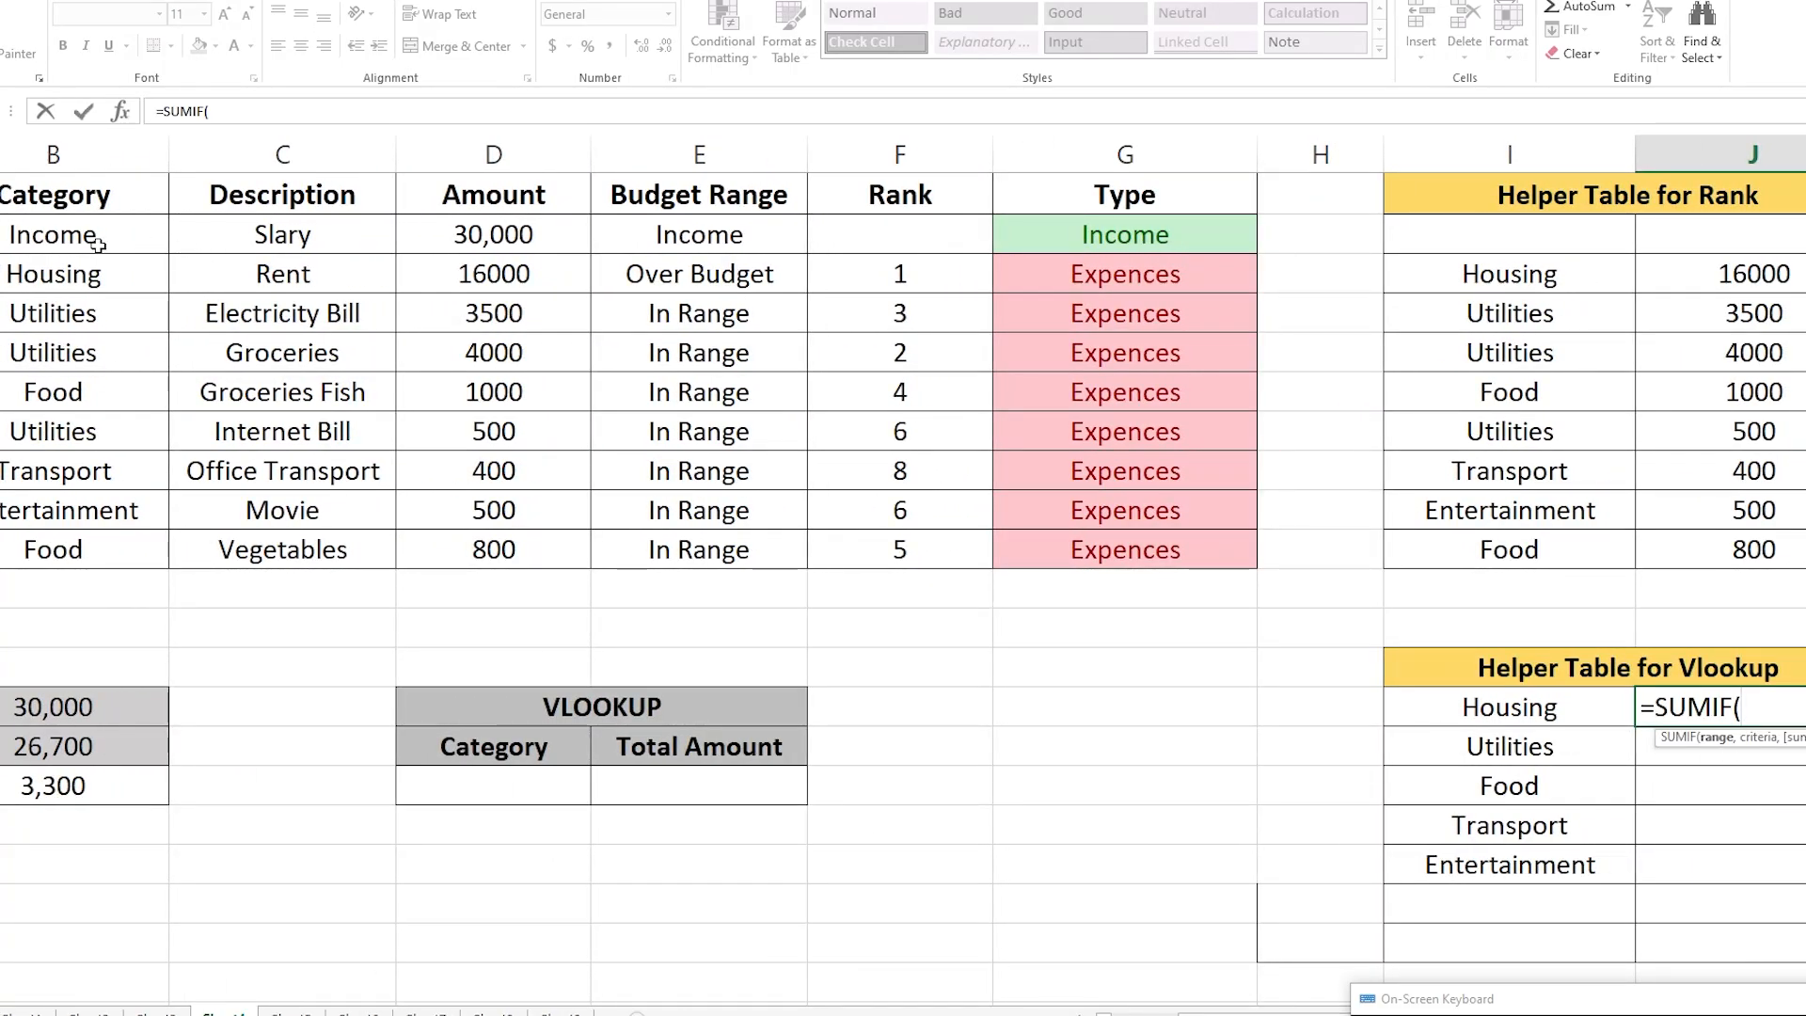
{"action": "left_click_drag", "start_coordinate": [89, 235], "coordinate": [85, 552]}
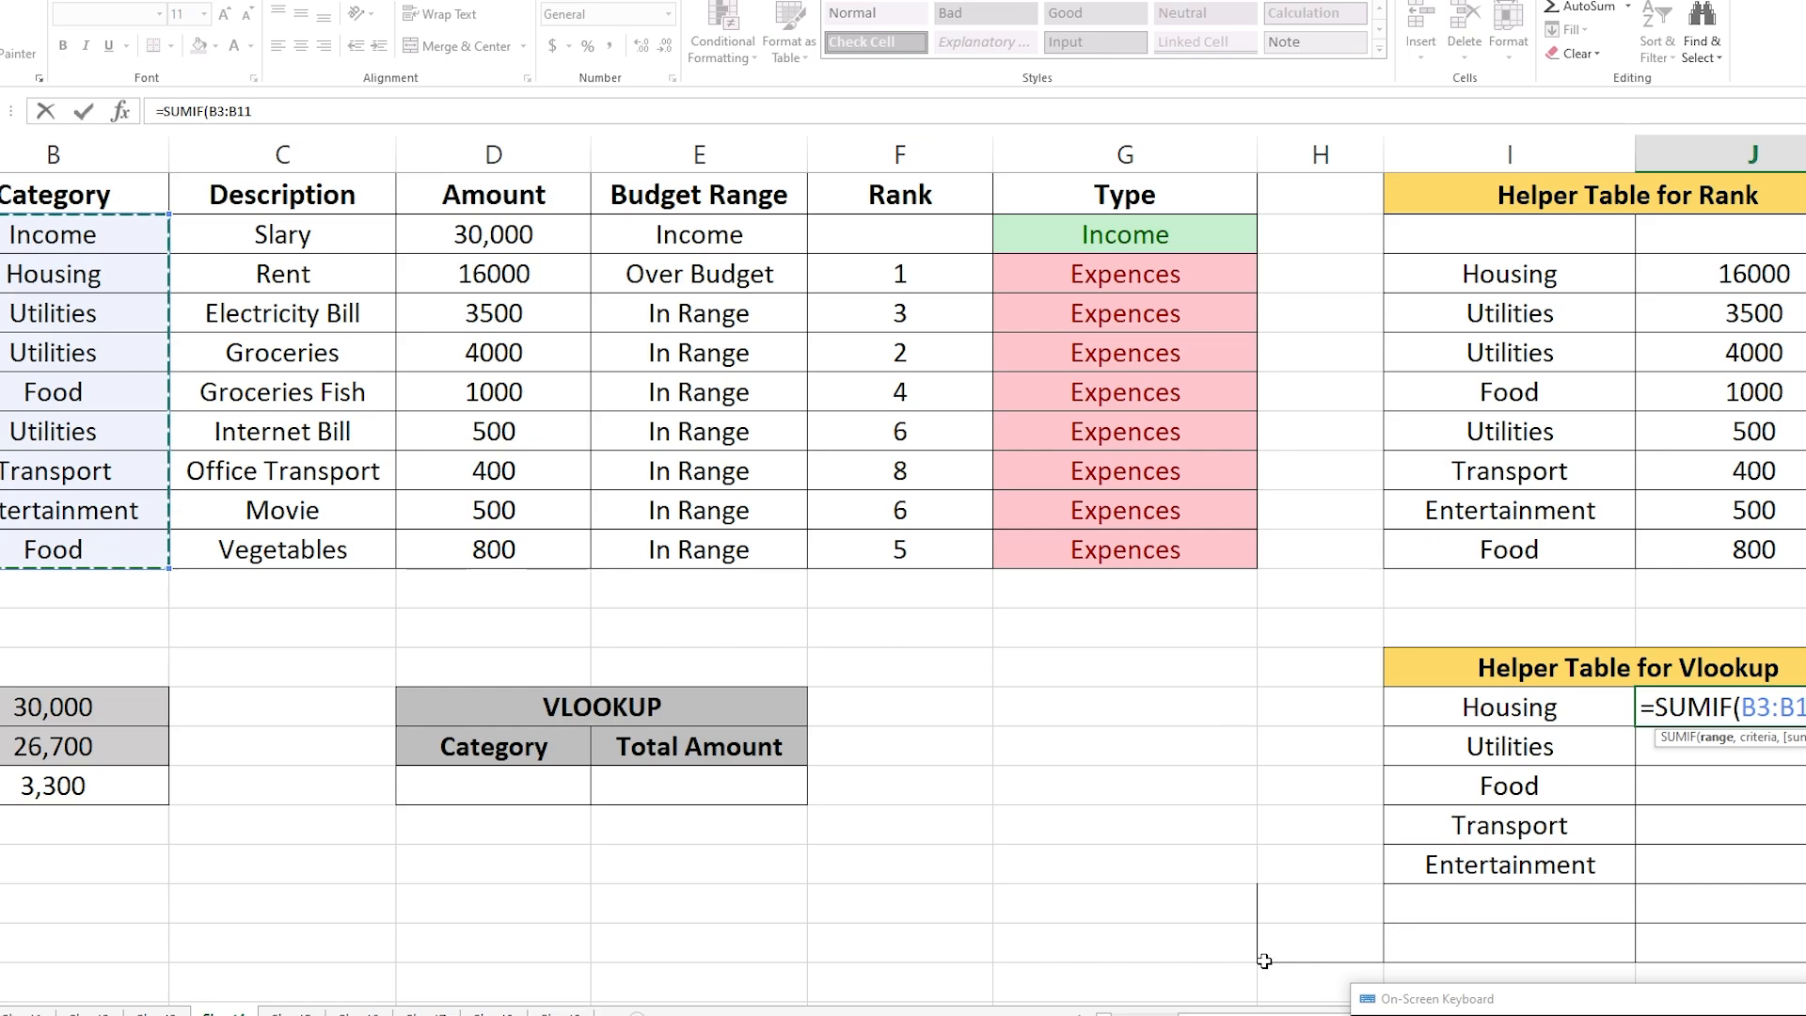
Add "Housing" as the SUMIF criterion and D3:D11 as the sum range, and close the formula.
{"action": "left_click_drag", "start_coordinate": [1266, 1013], "coordinate": [1312, 1013]}
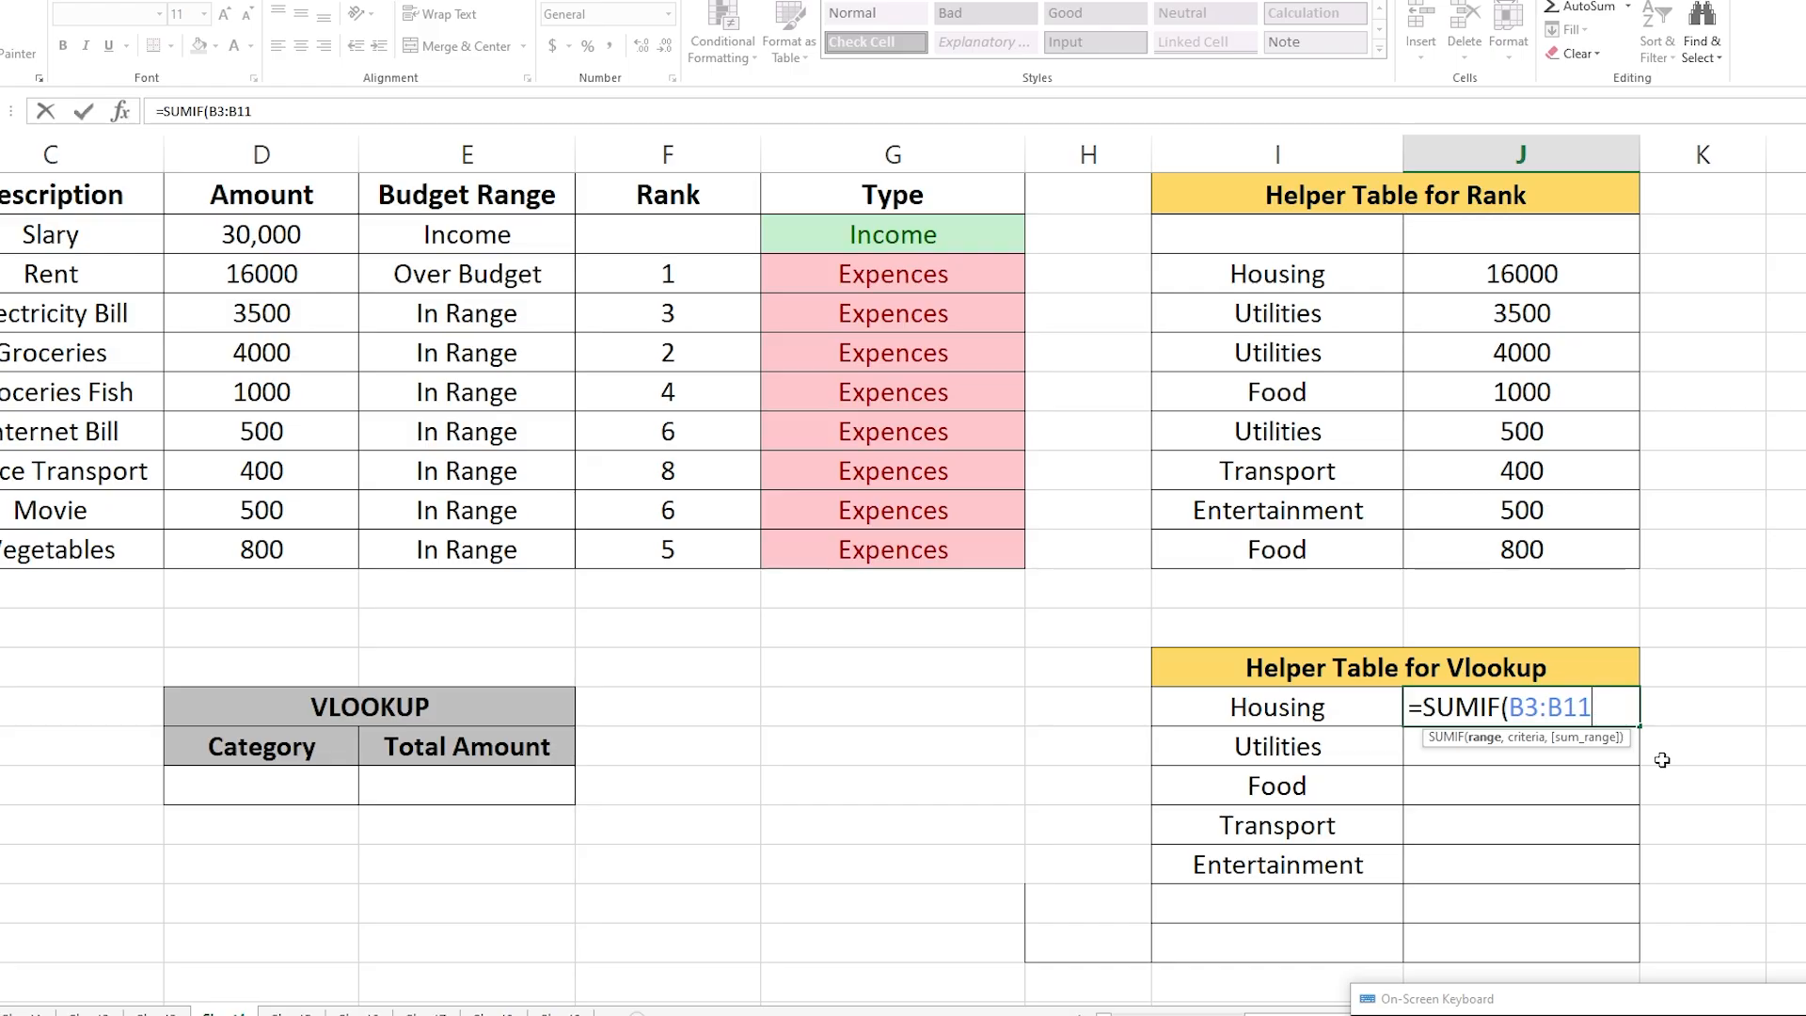
{"action": "type", "text": ",\"Housi"}
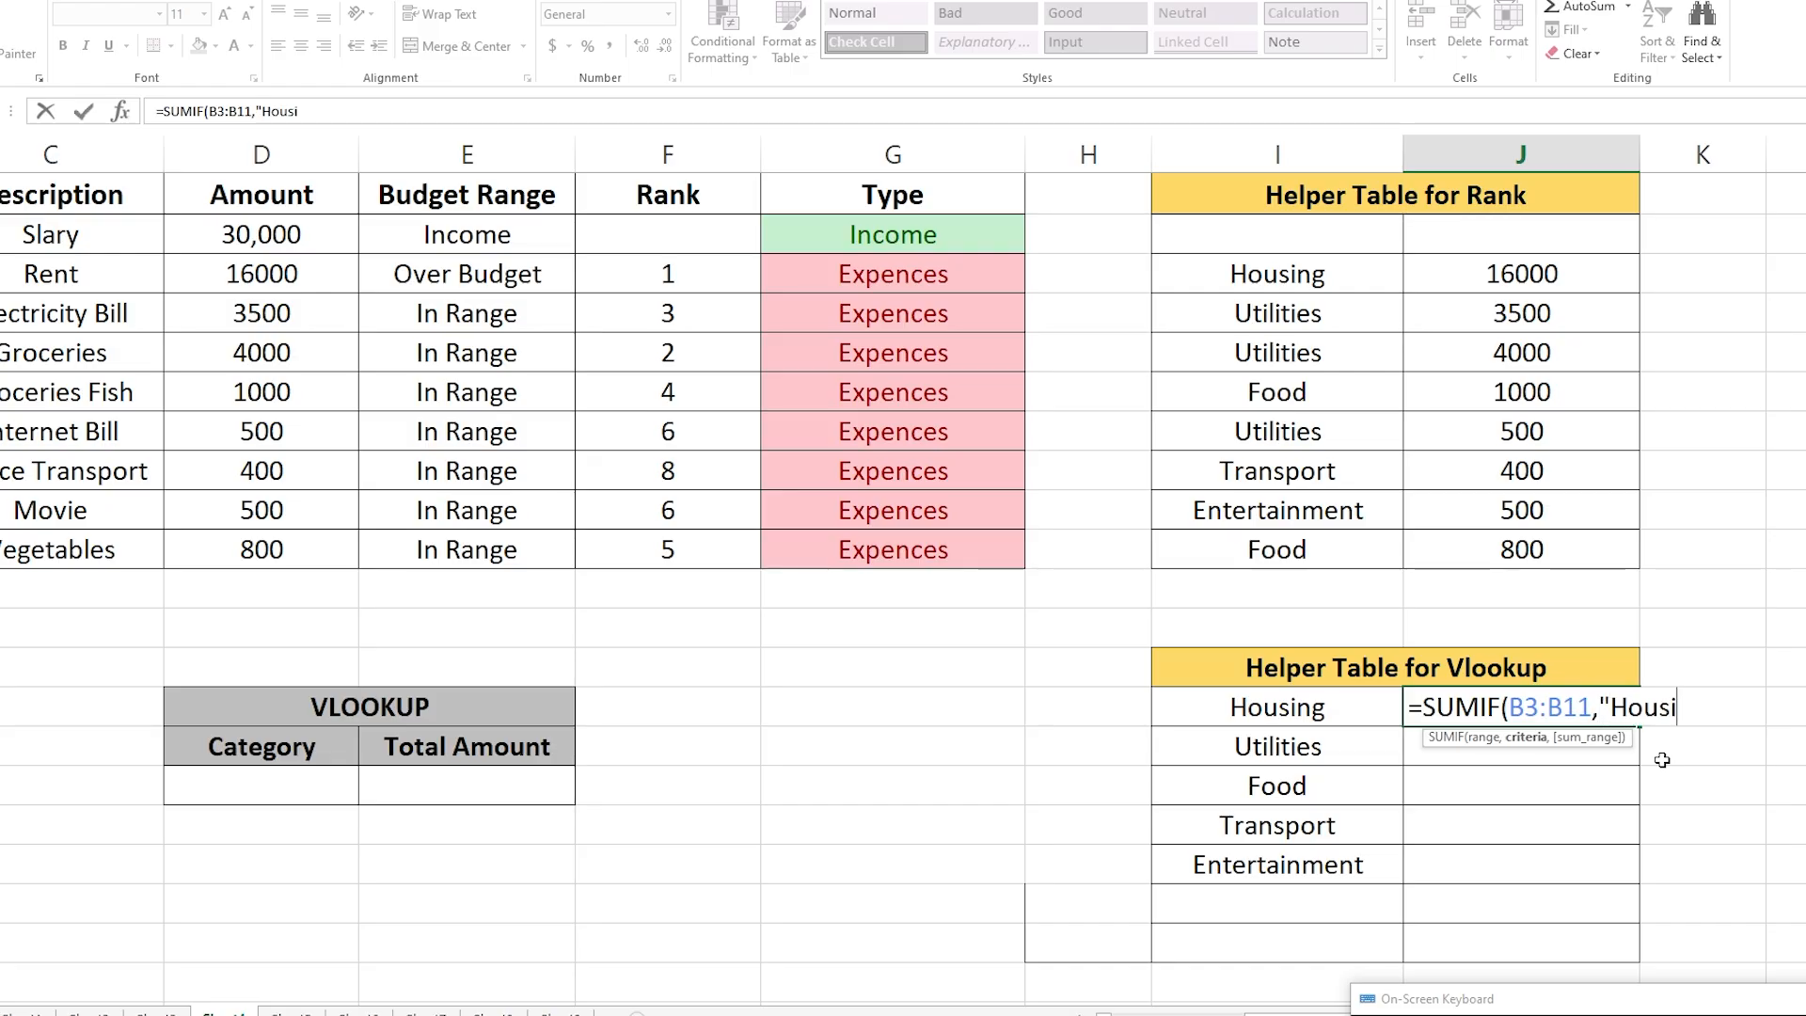
{"action": "type", "text": "ng\","}
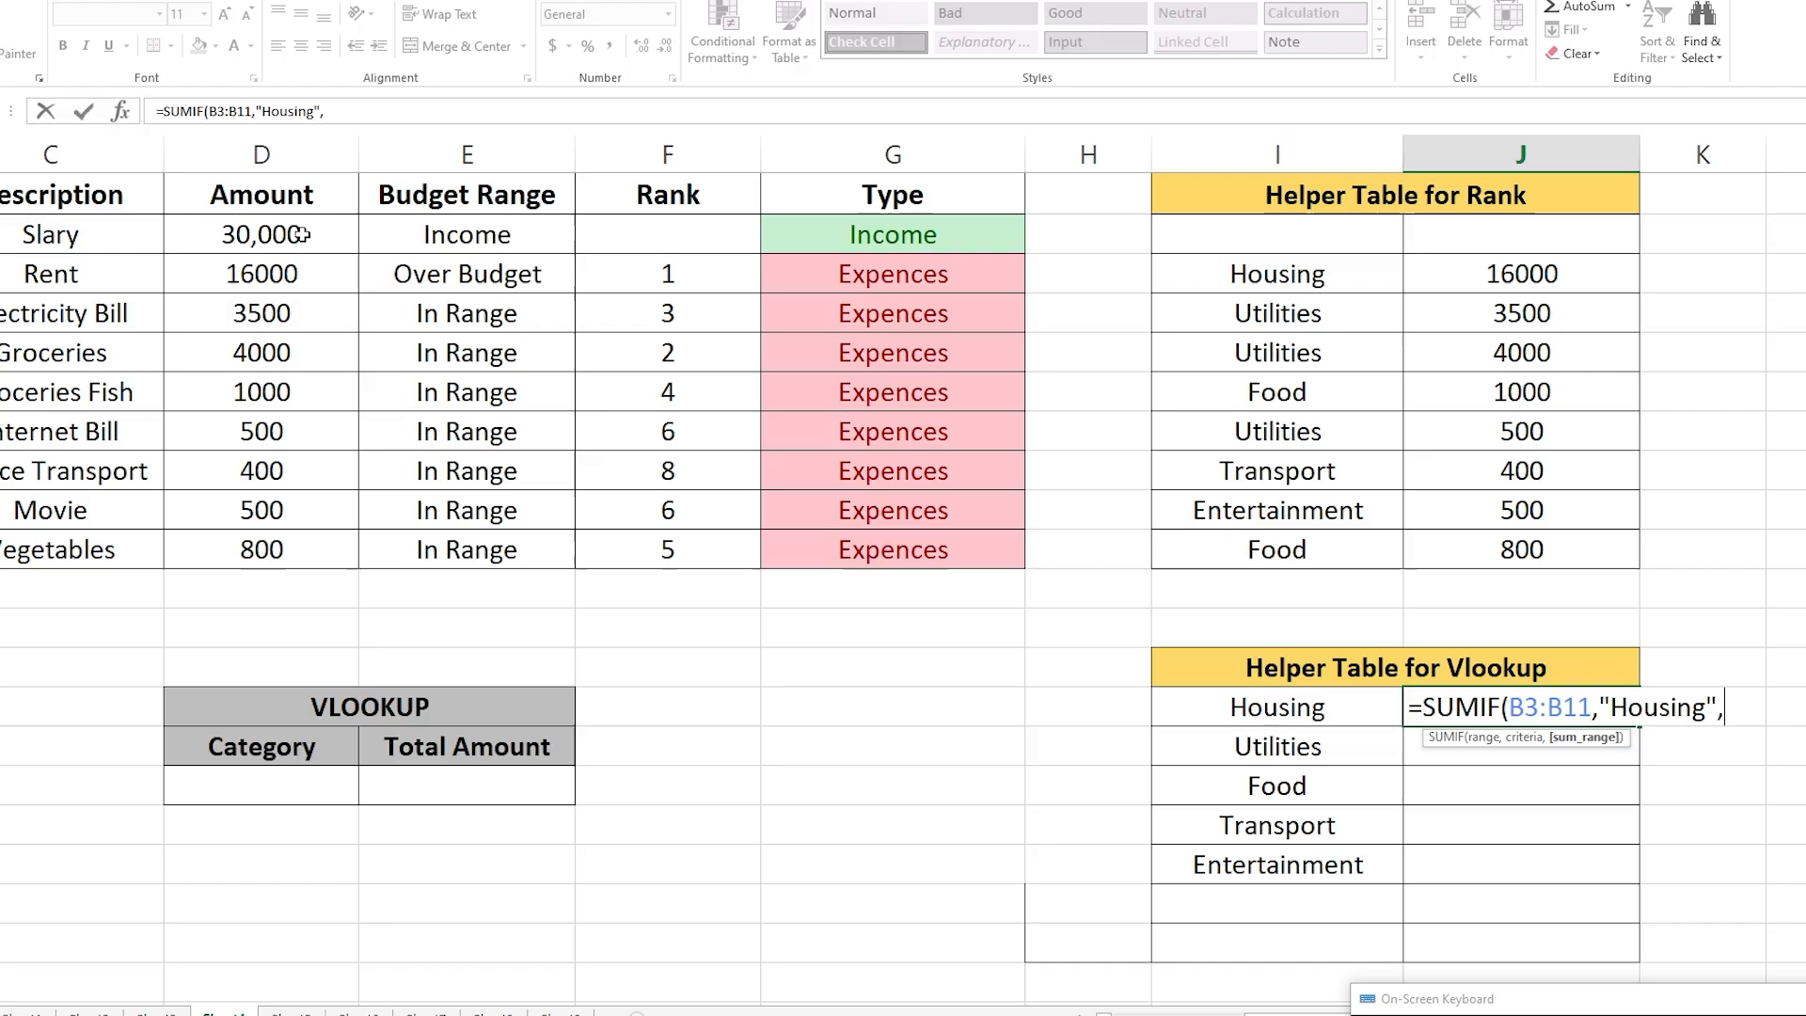
{"action": "left_click_drag", "start_coordinate": [311, 239], "coordinate": [272, 545]}
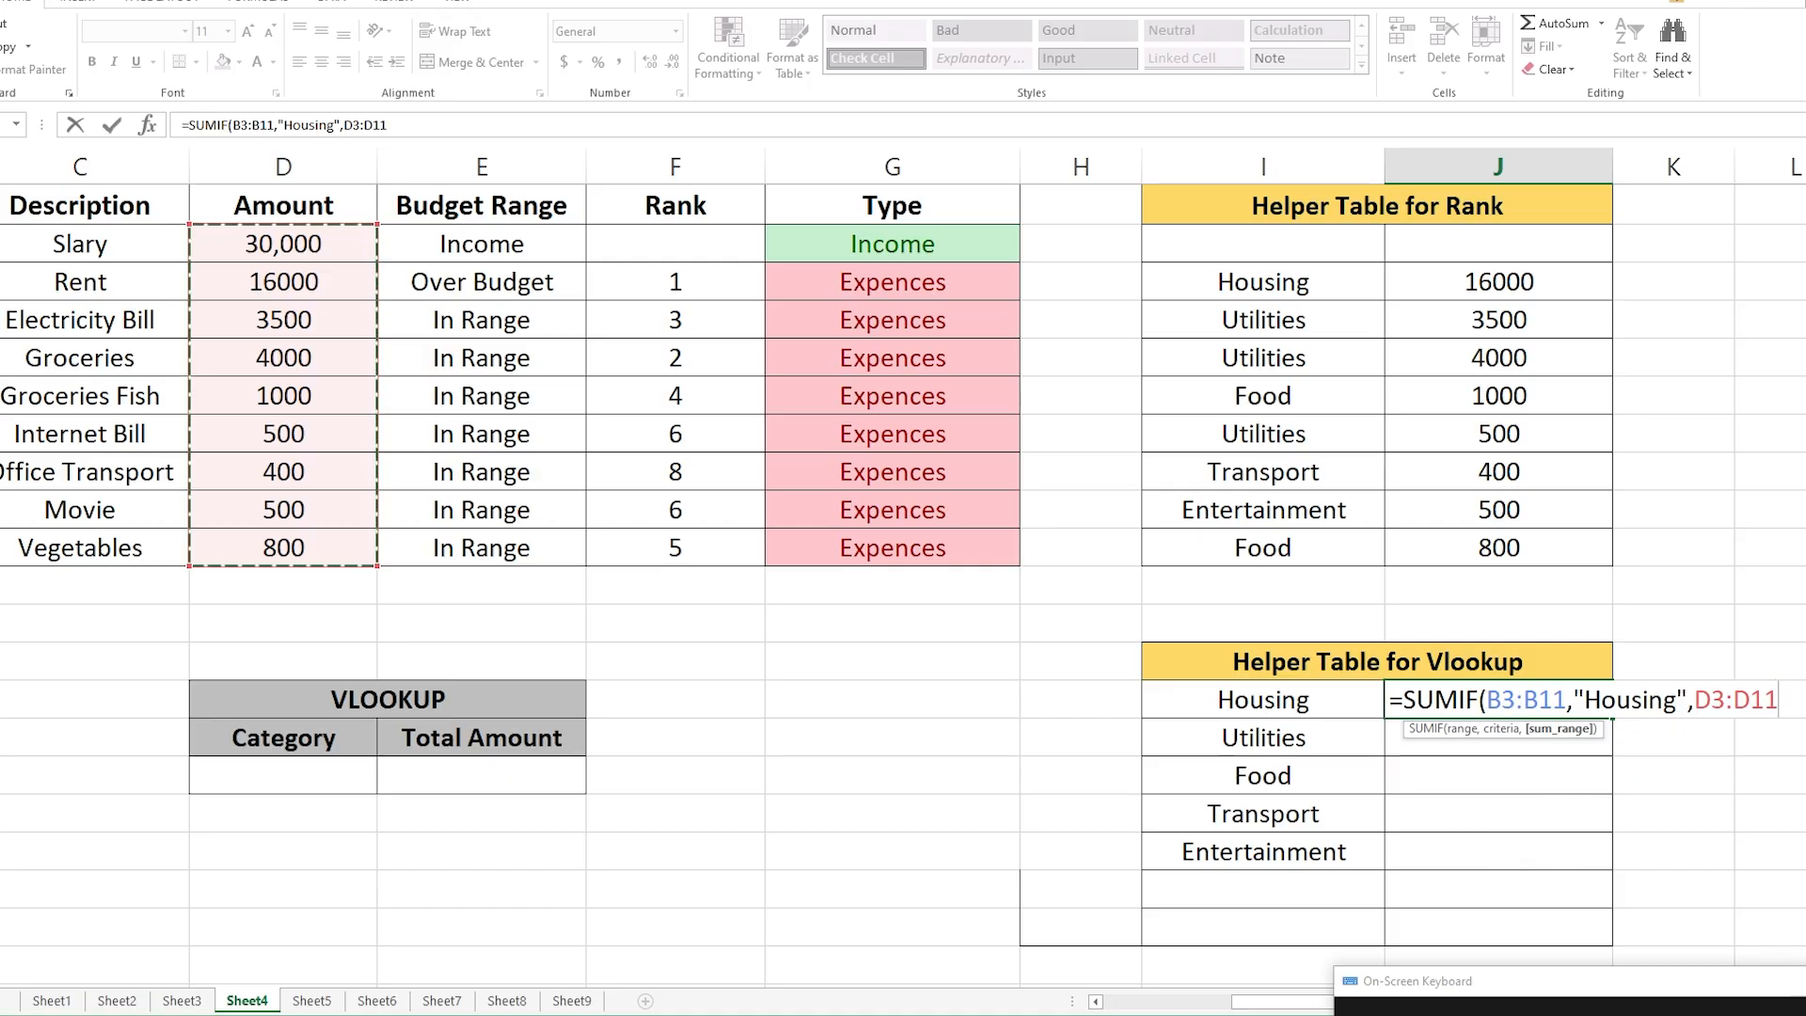
{"action": "type", "text": ")"}
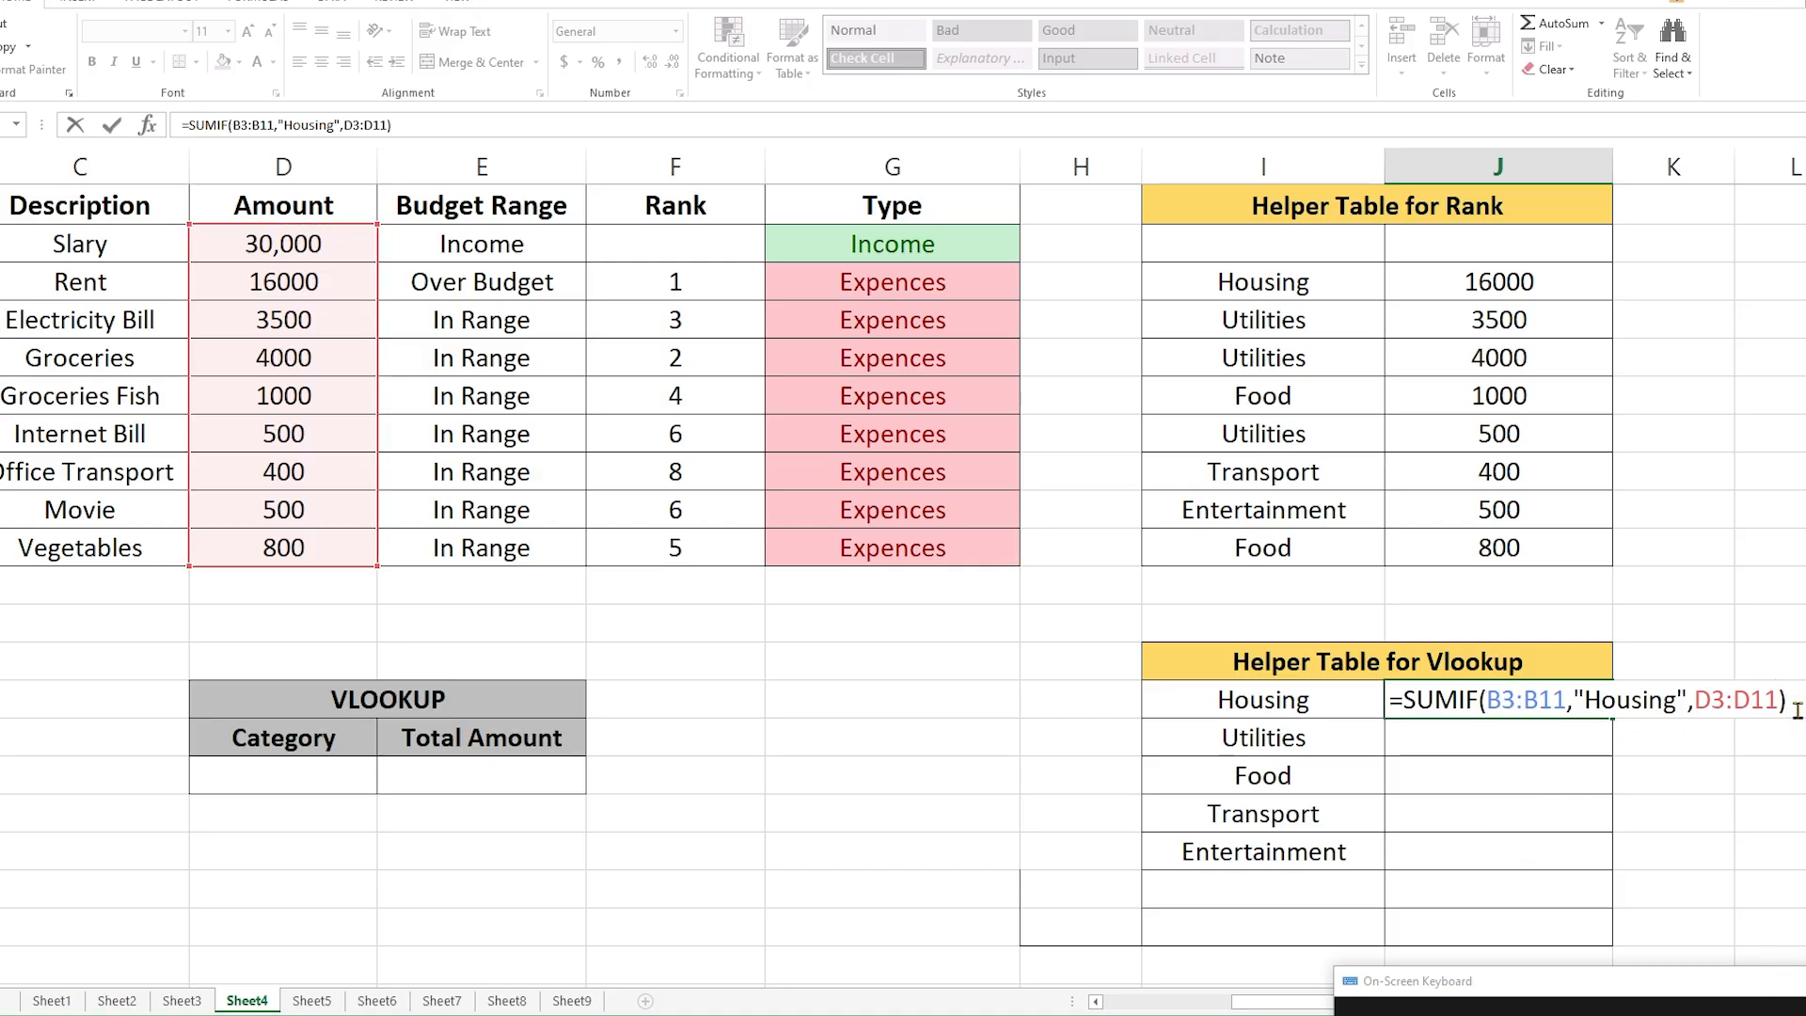
Copy the complete text of the Housing SUMIF formula and commit it in J15.
{"action": "left_click_drag", "start_coordinate": [1785, 702], "coordinate": [1397, 704]}
{"action": "key", "text": "ctrl+c"}
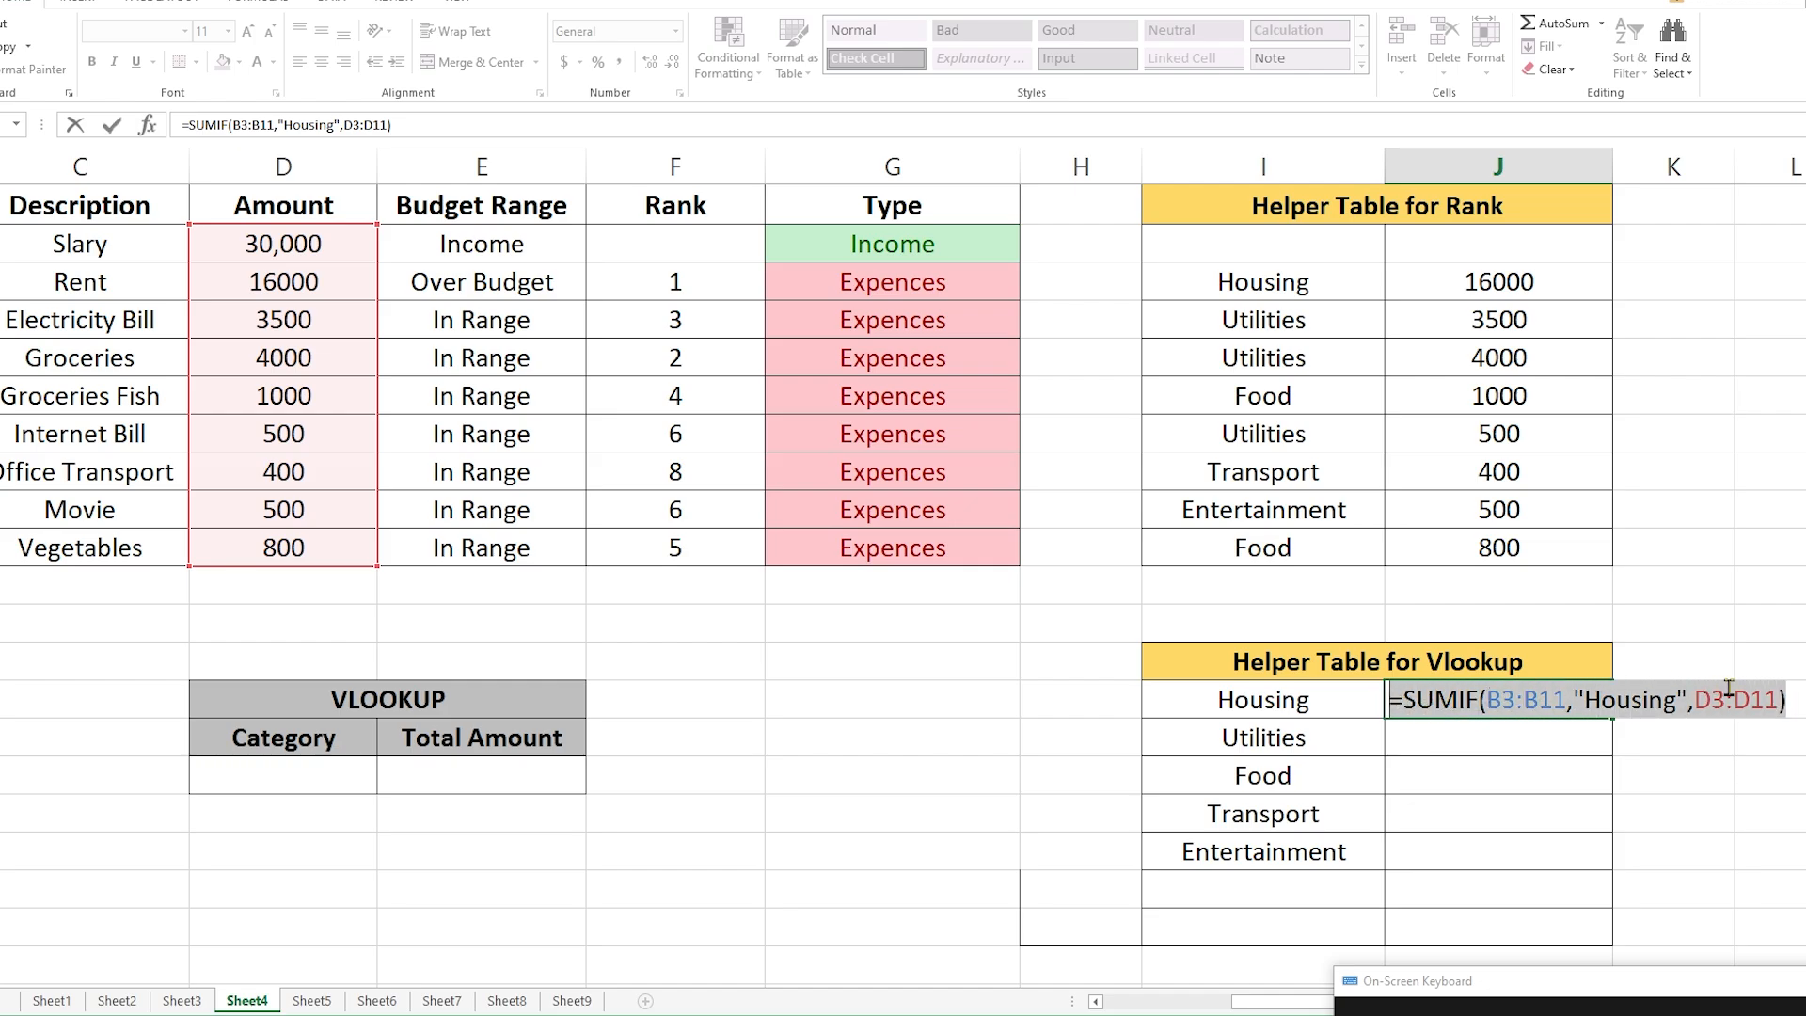
{"action": "left_click", "coordinate": [1799, 697]}
{"action": "key", "text": "Return"}
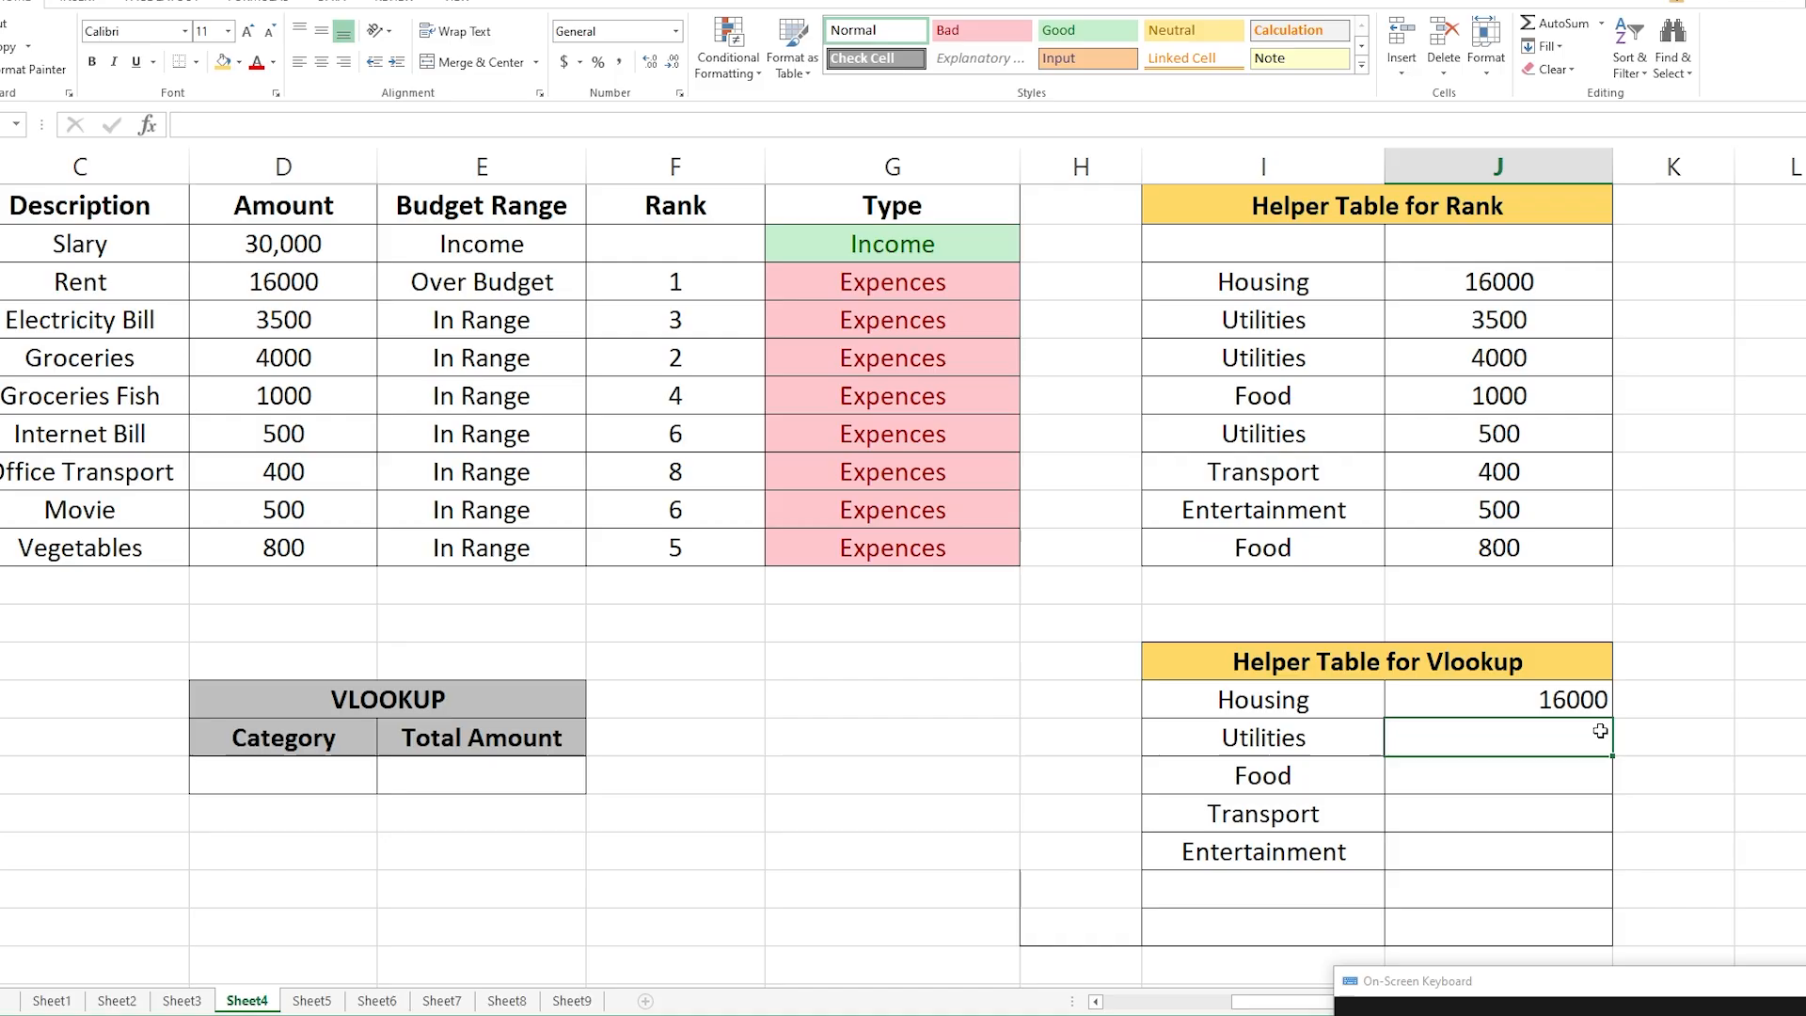
Test the Housing SUMIF by changing the Groceries category in B6 to Housing, and undo the change.
{"action": "left_click", "coordinate": [1490, 704]}
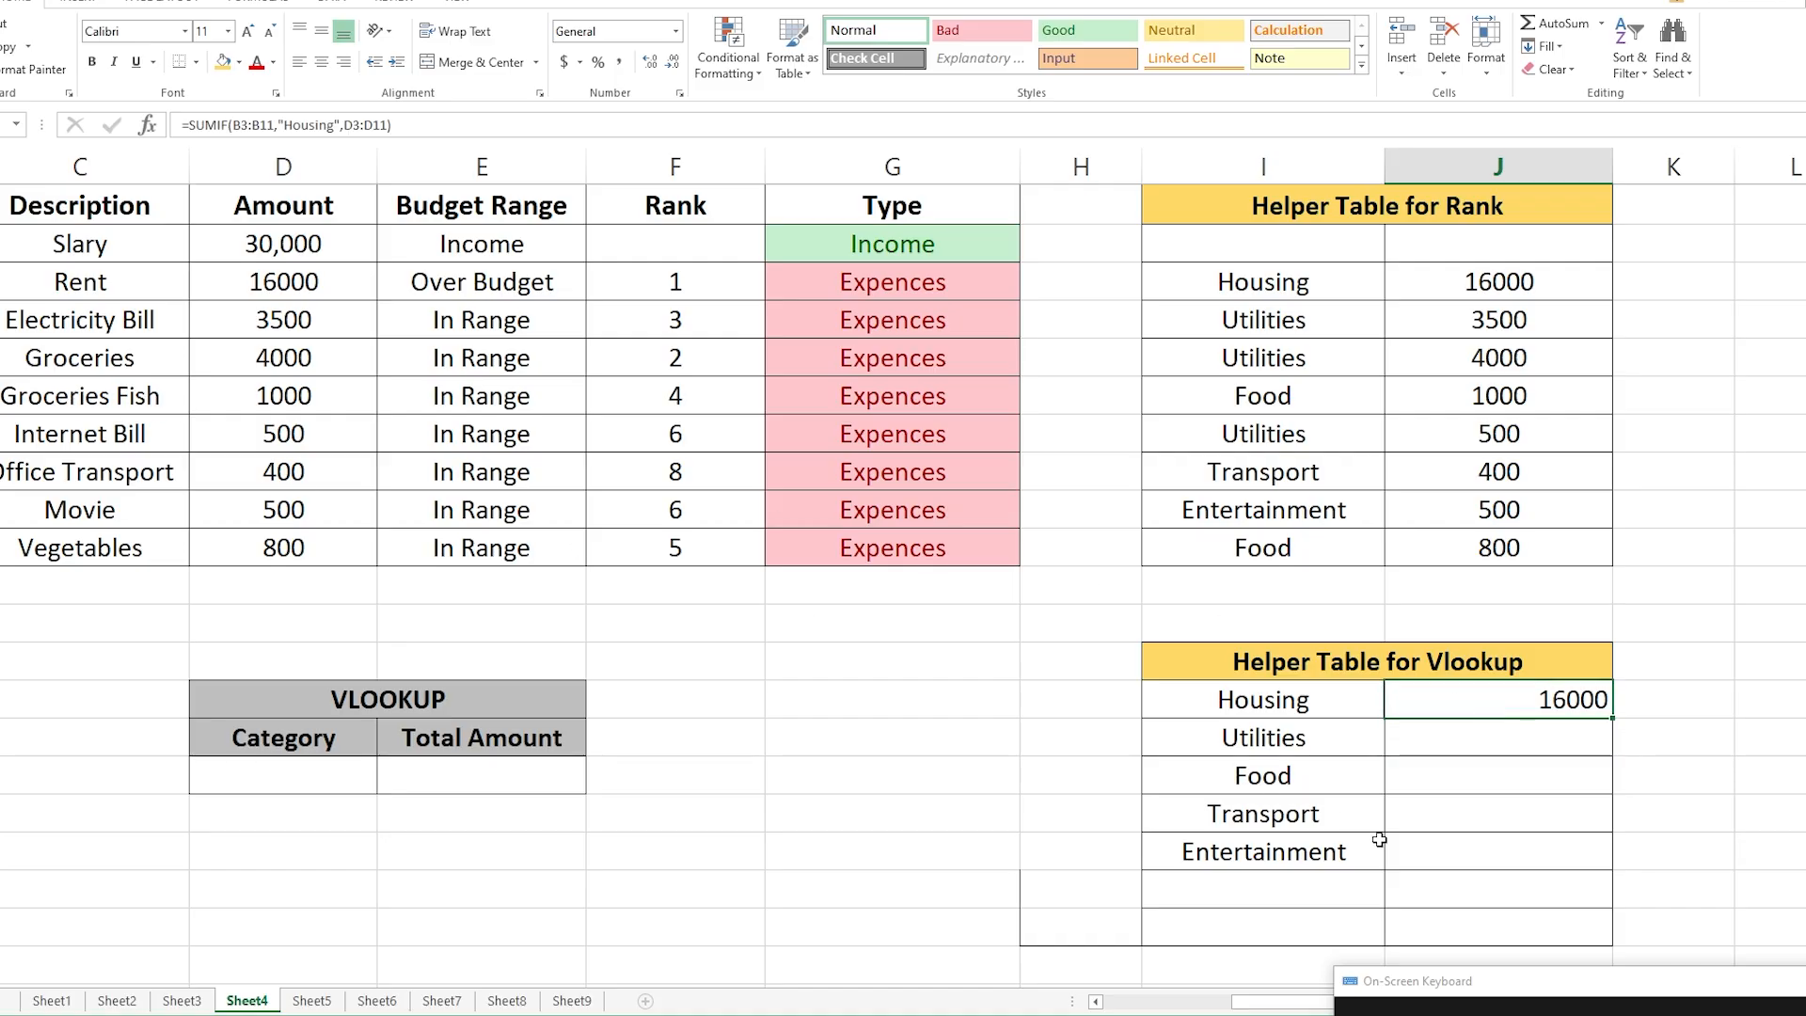
{"action": "mouse_move", "coordinate": [1317, 1002]}
{"action": "left_mouse_down"}
{"action": "mouse_move", "coordinate": [1279, 1002]}
{"action": "mouse_move", "coordinate": [1308, 1001]}
{"action": "left_mouse_up"}
{"action": "left_click", "coordinate": [73, 357]}
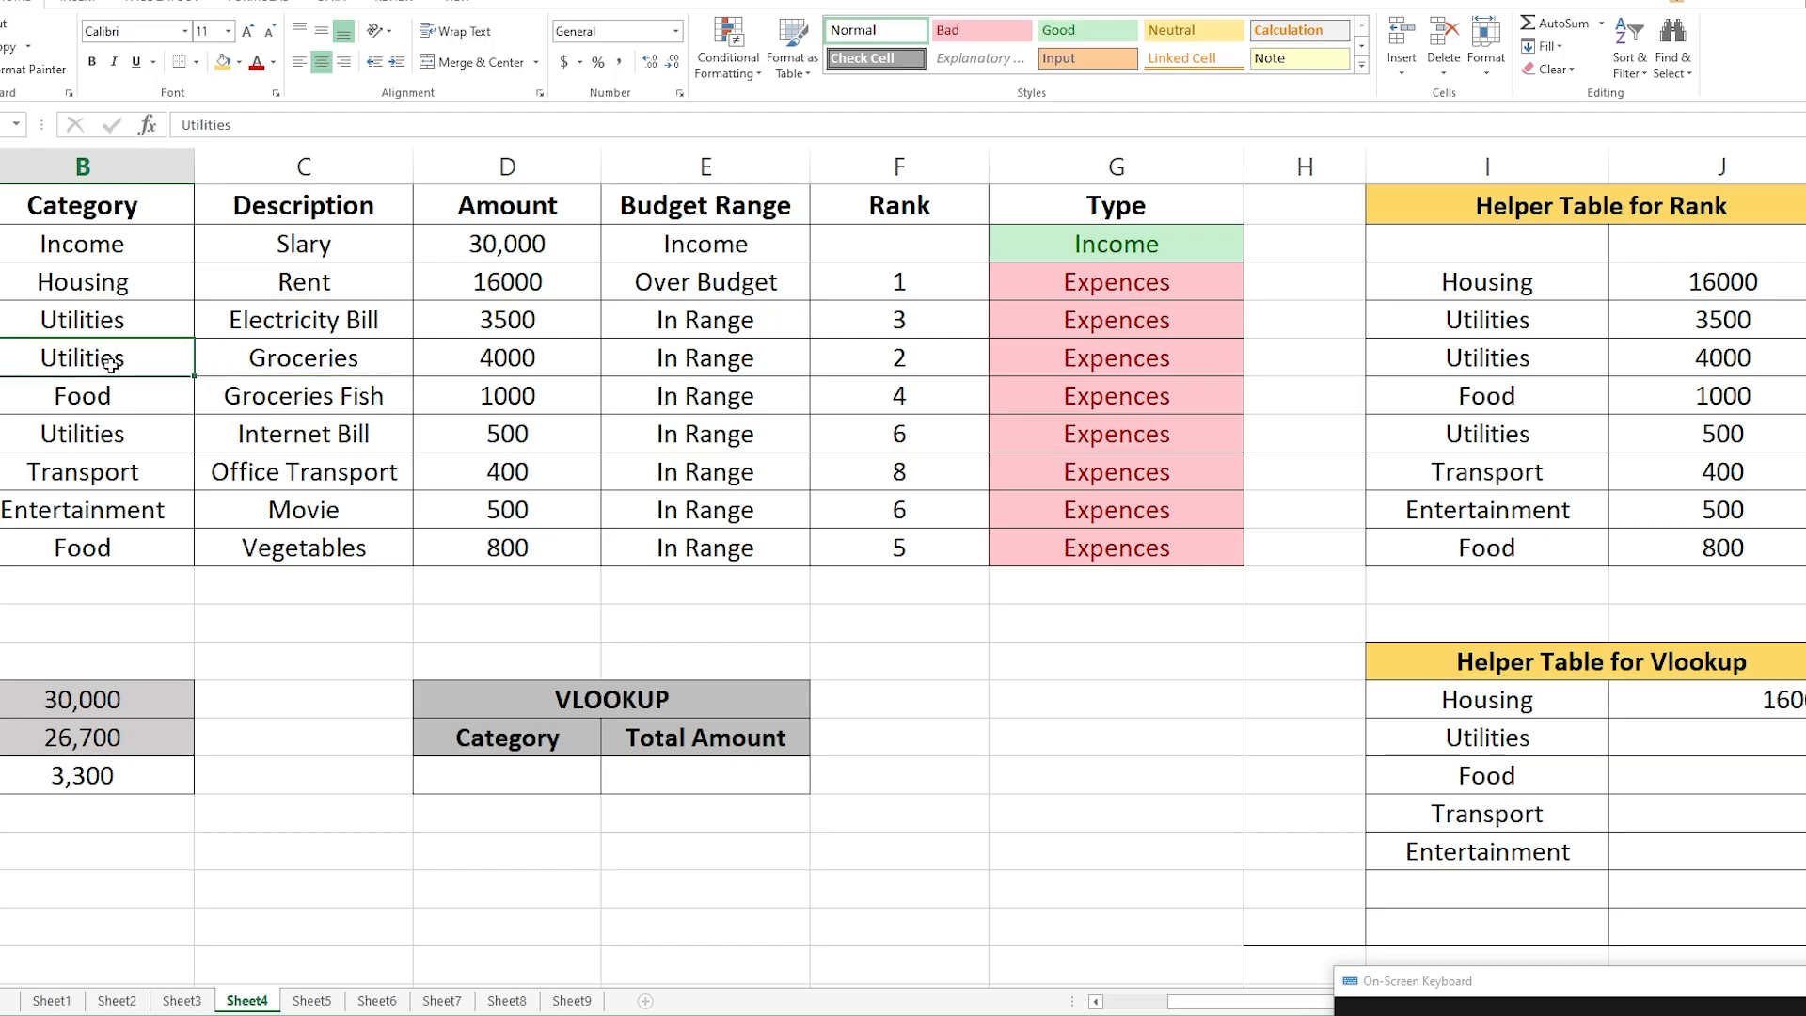
{"action": "type", "text": "Hous"}
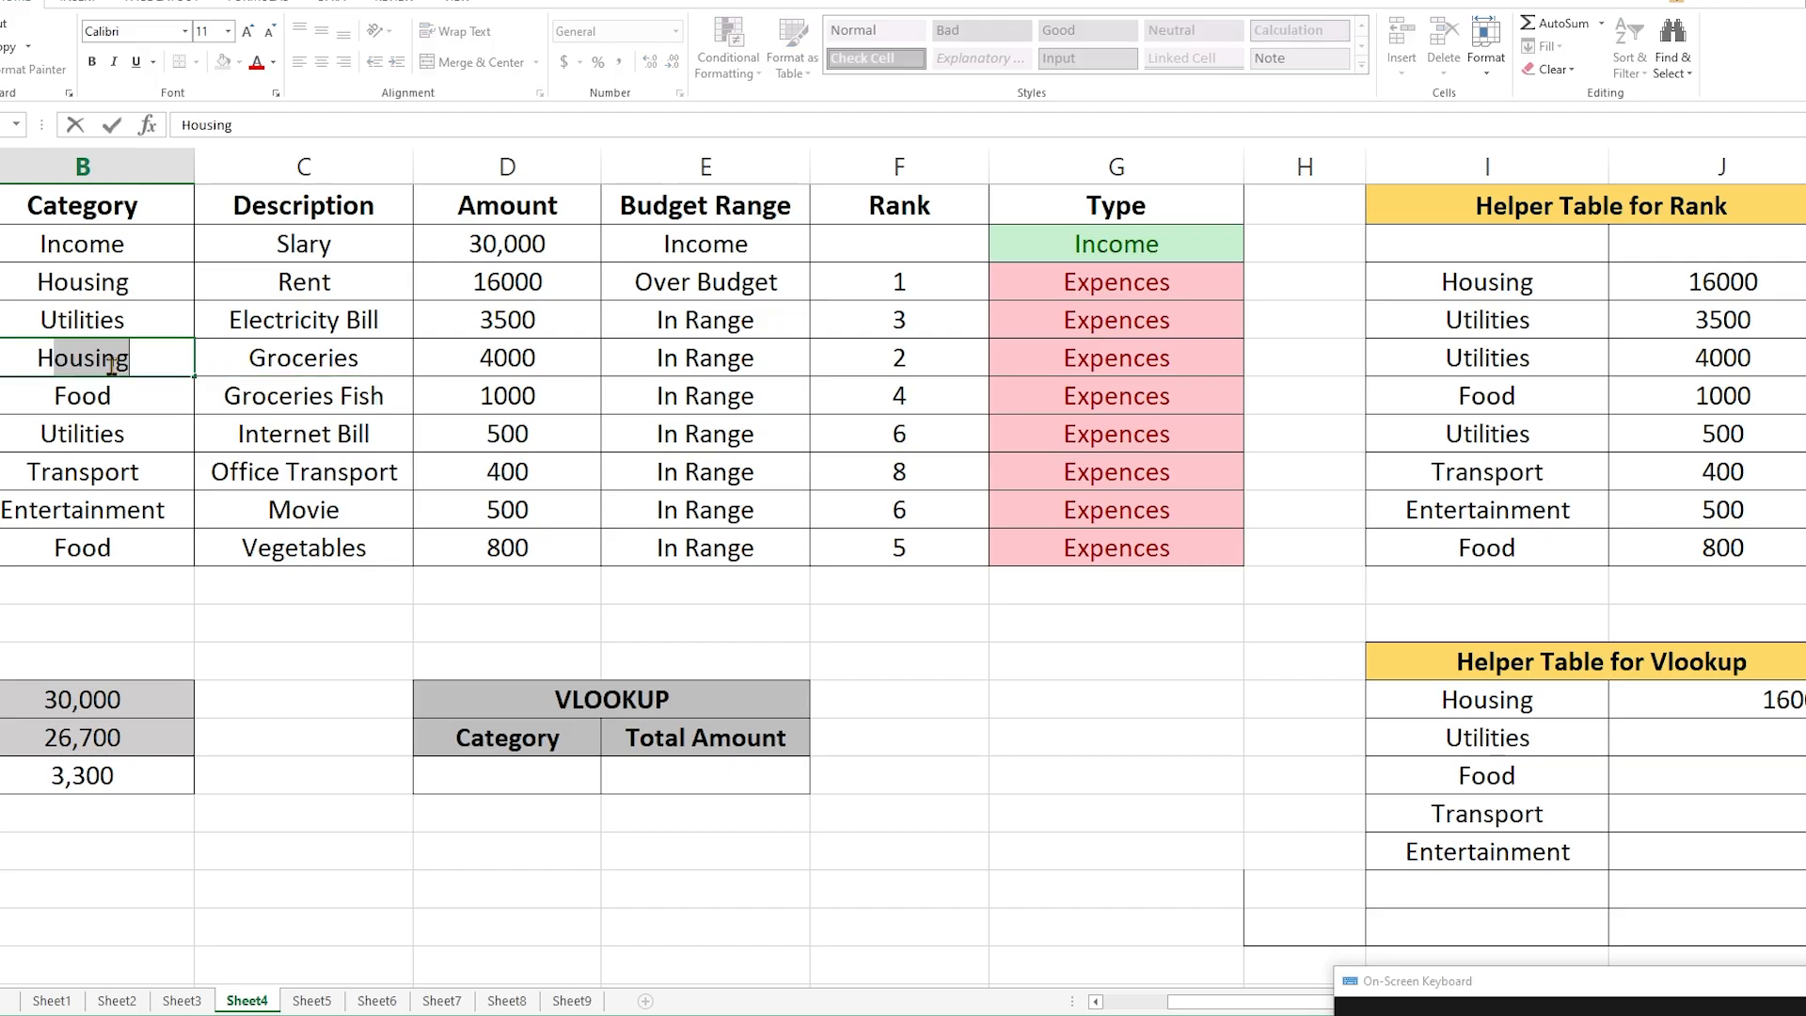
{"action": "type", "text": "ing"}
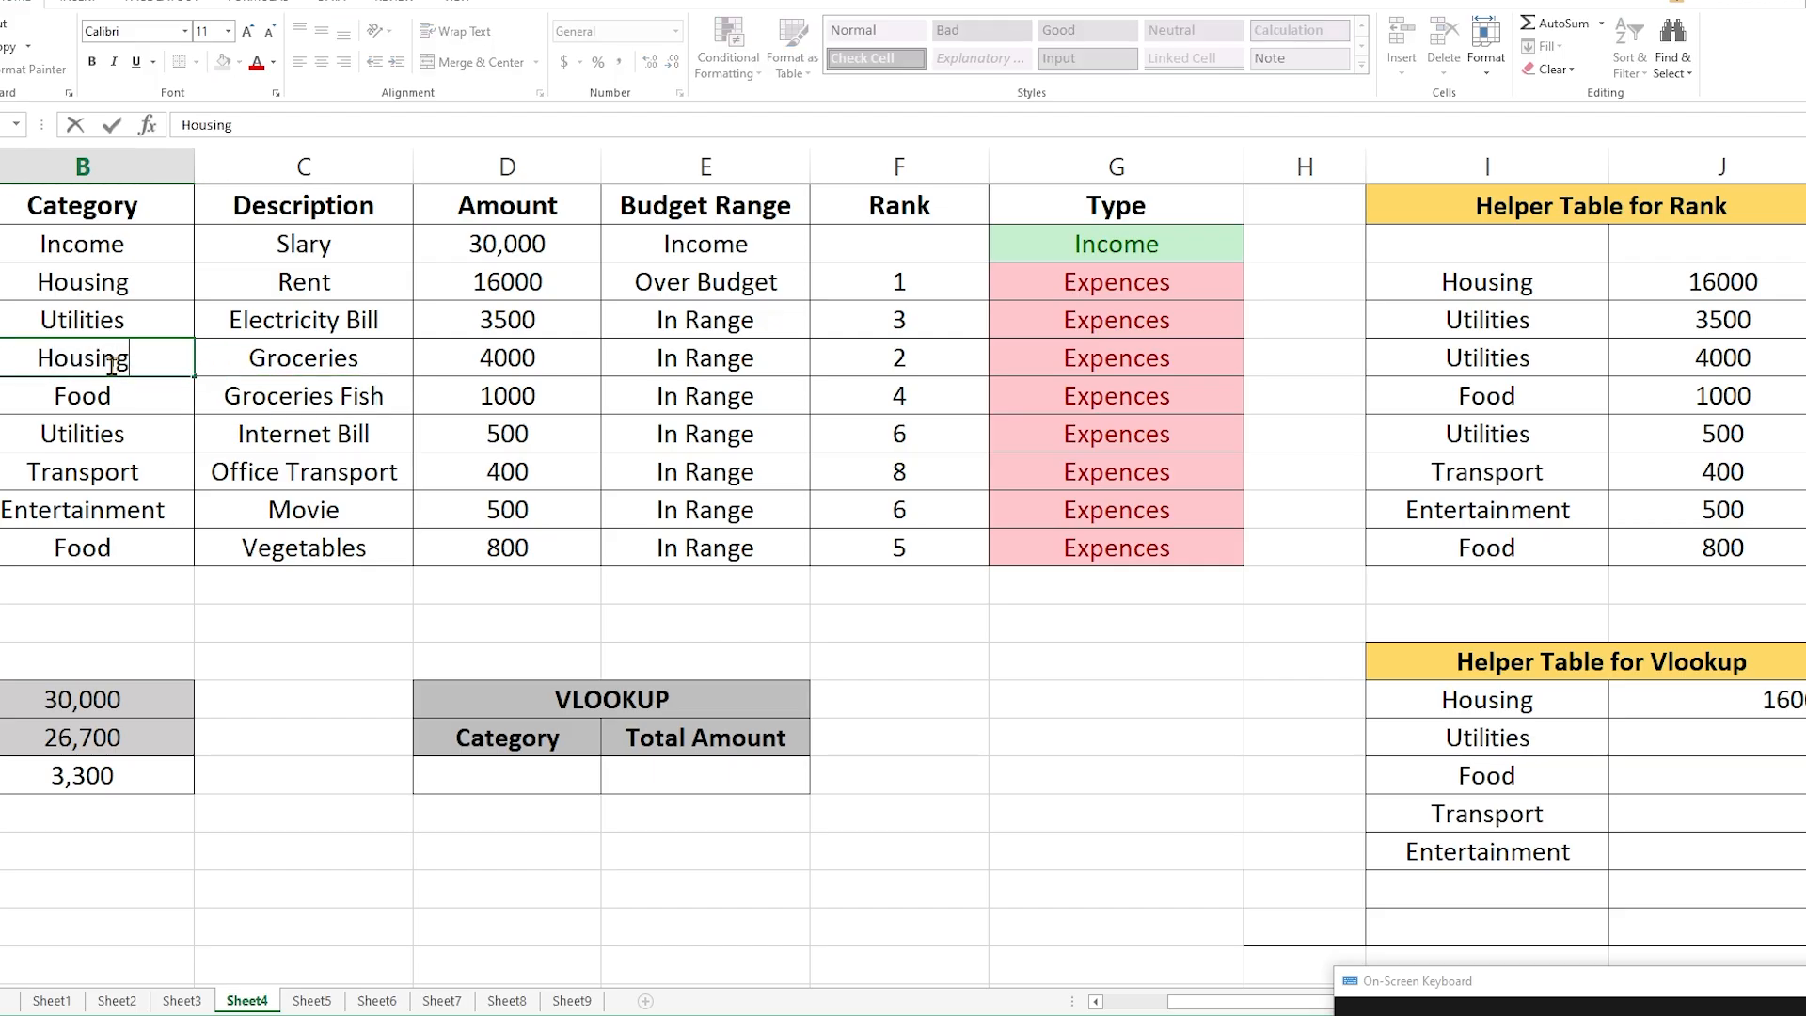
{"action": "key", "text": "Return"}
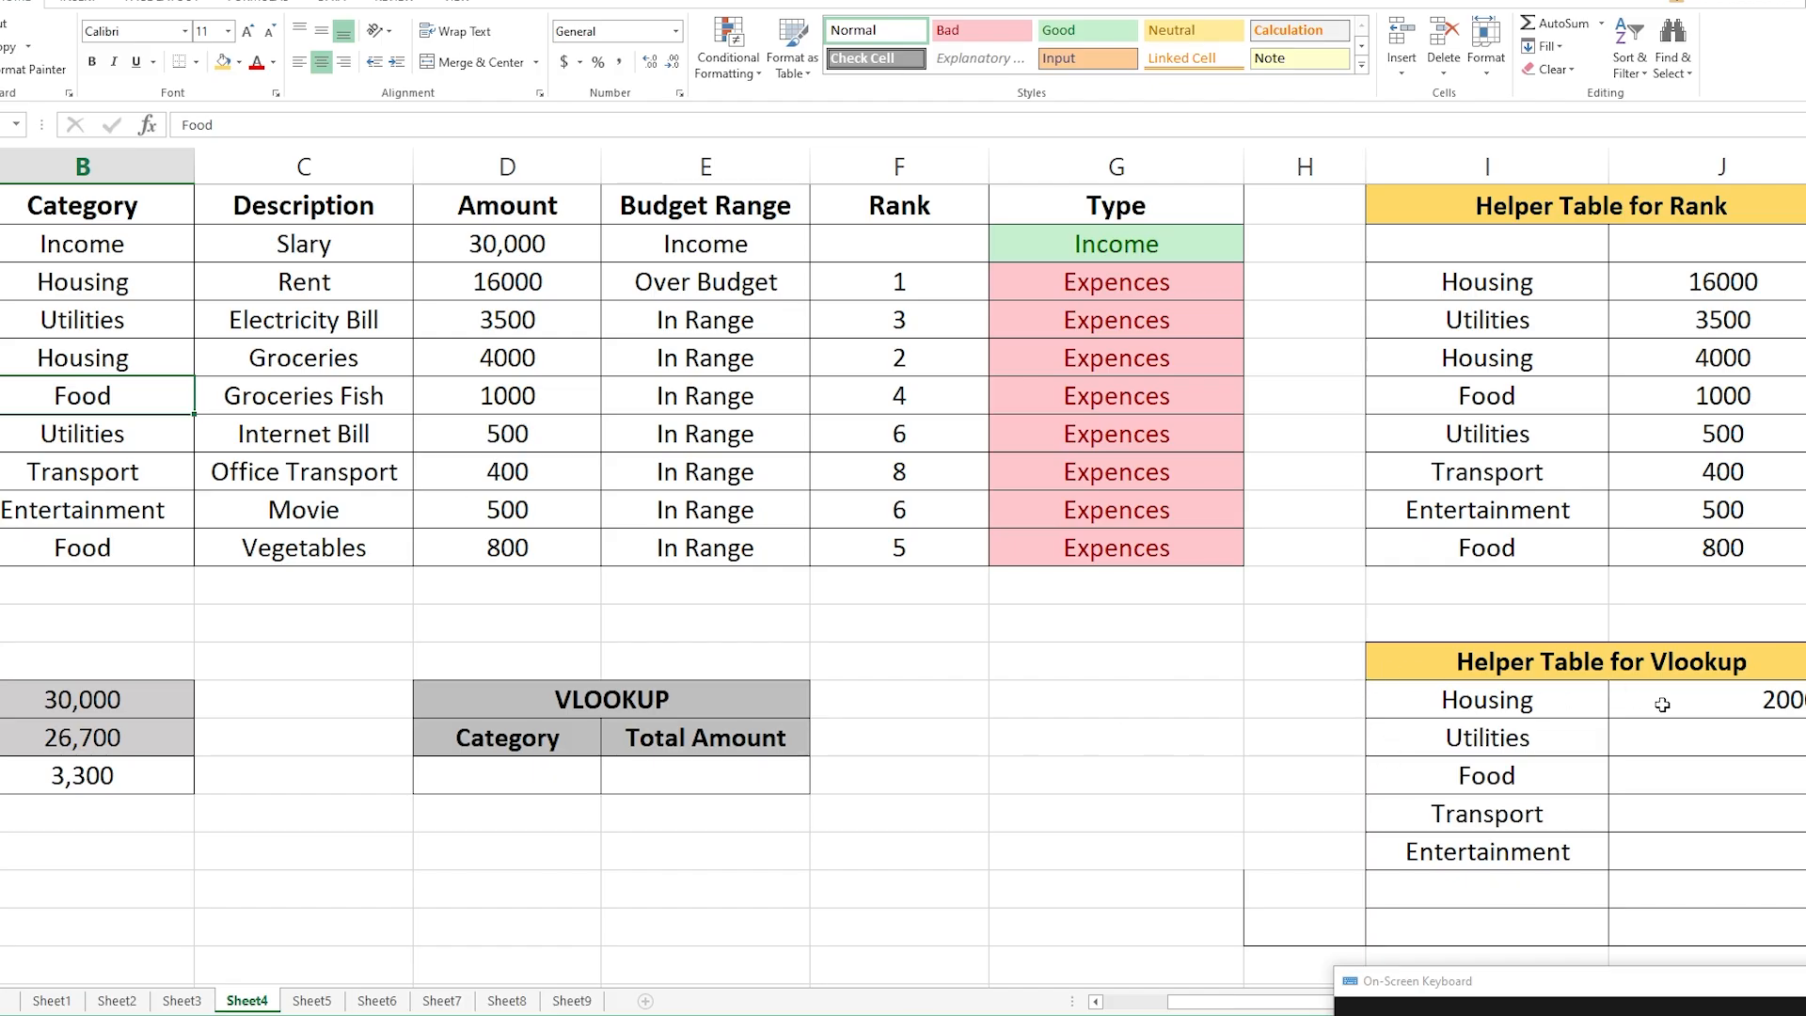
{"action": "left_click", "coordinate": [1661, 705]}
{"action": "key", "text": "ctrl+z"}
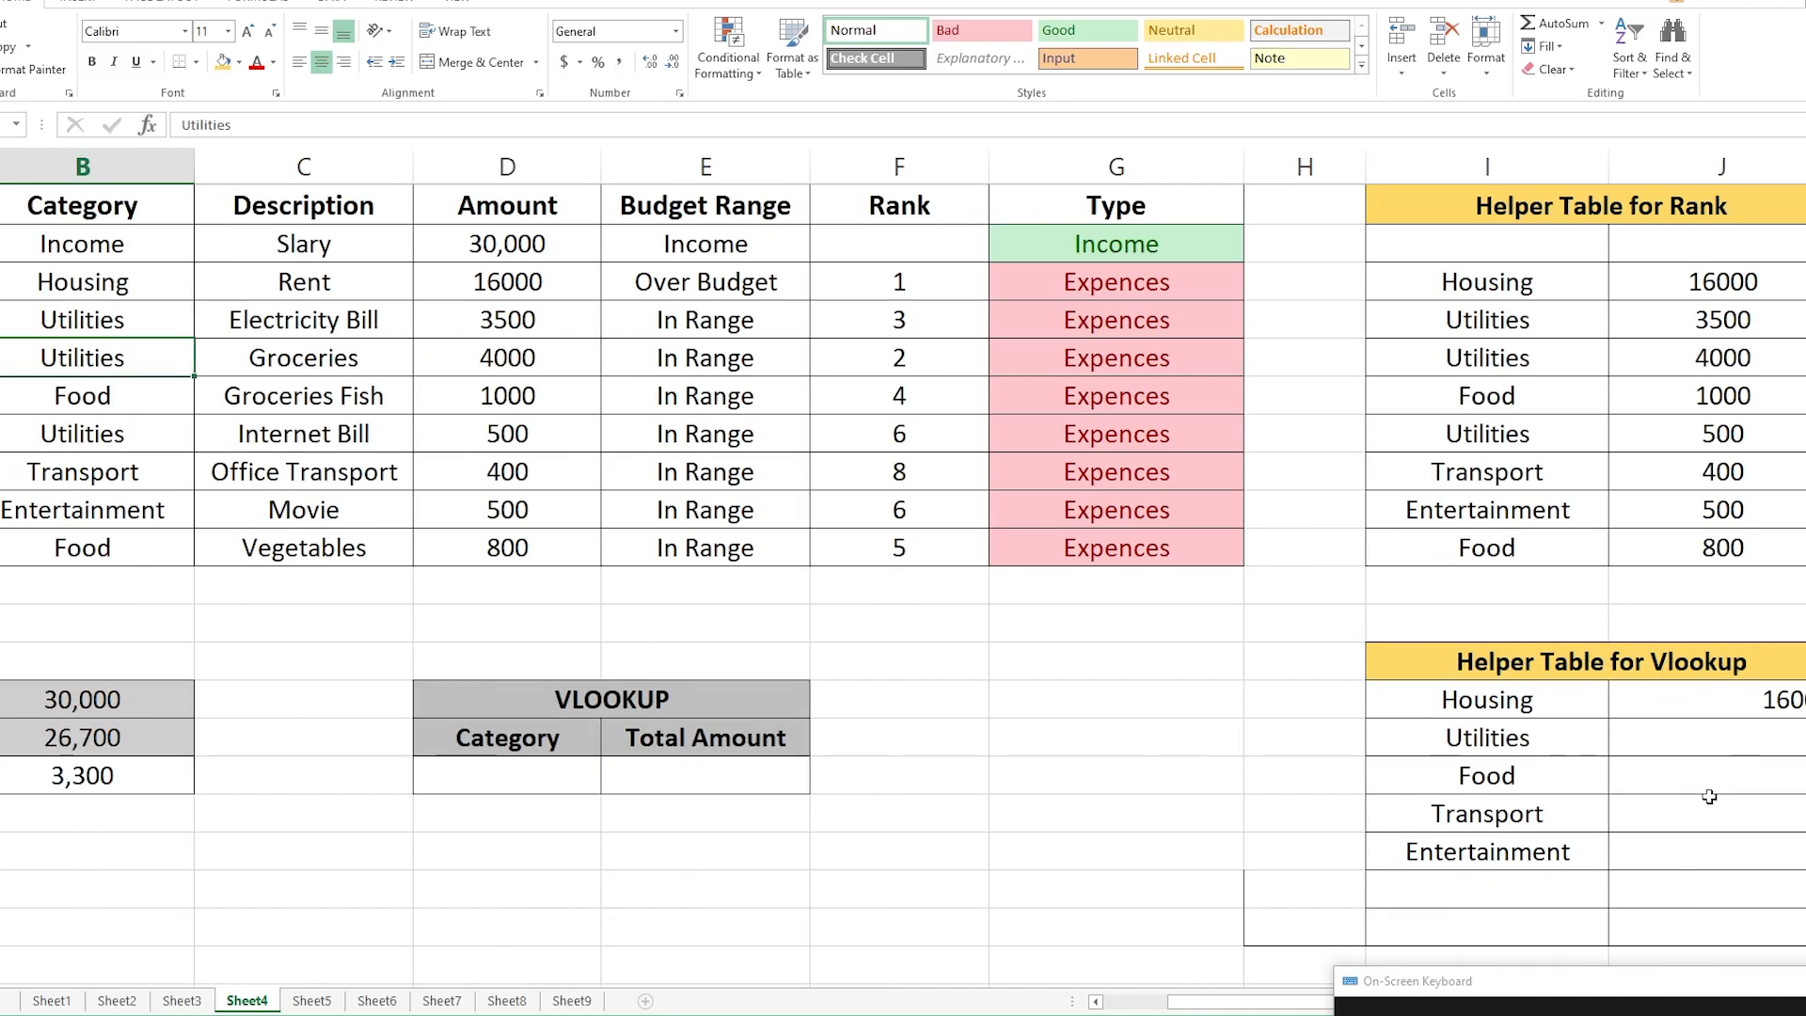
Paste the copied SUMIF formula into J16 beside Utilities, remove the duplicate equals sign, and set its criterion to "Utilities".
{"action": "scroll", "coordinate": [1374, 829], "scroll_direction": "right", "scroll_amount": 3}
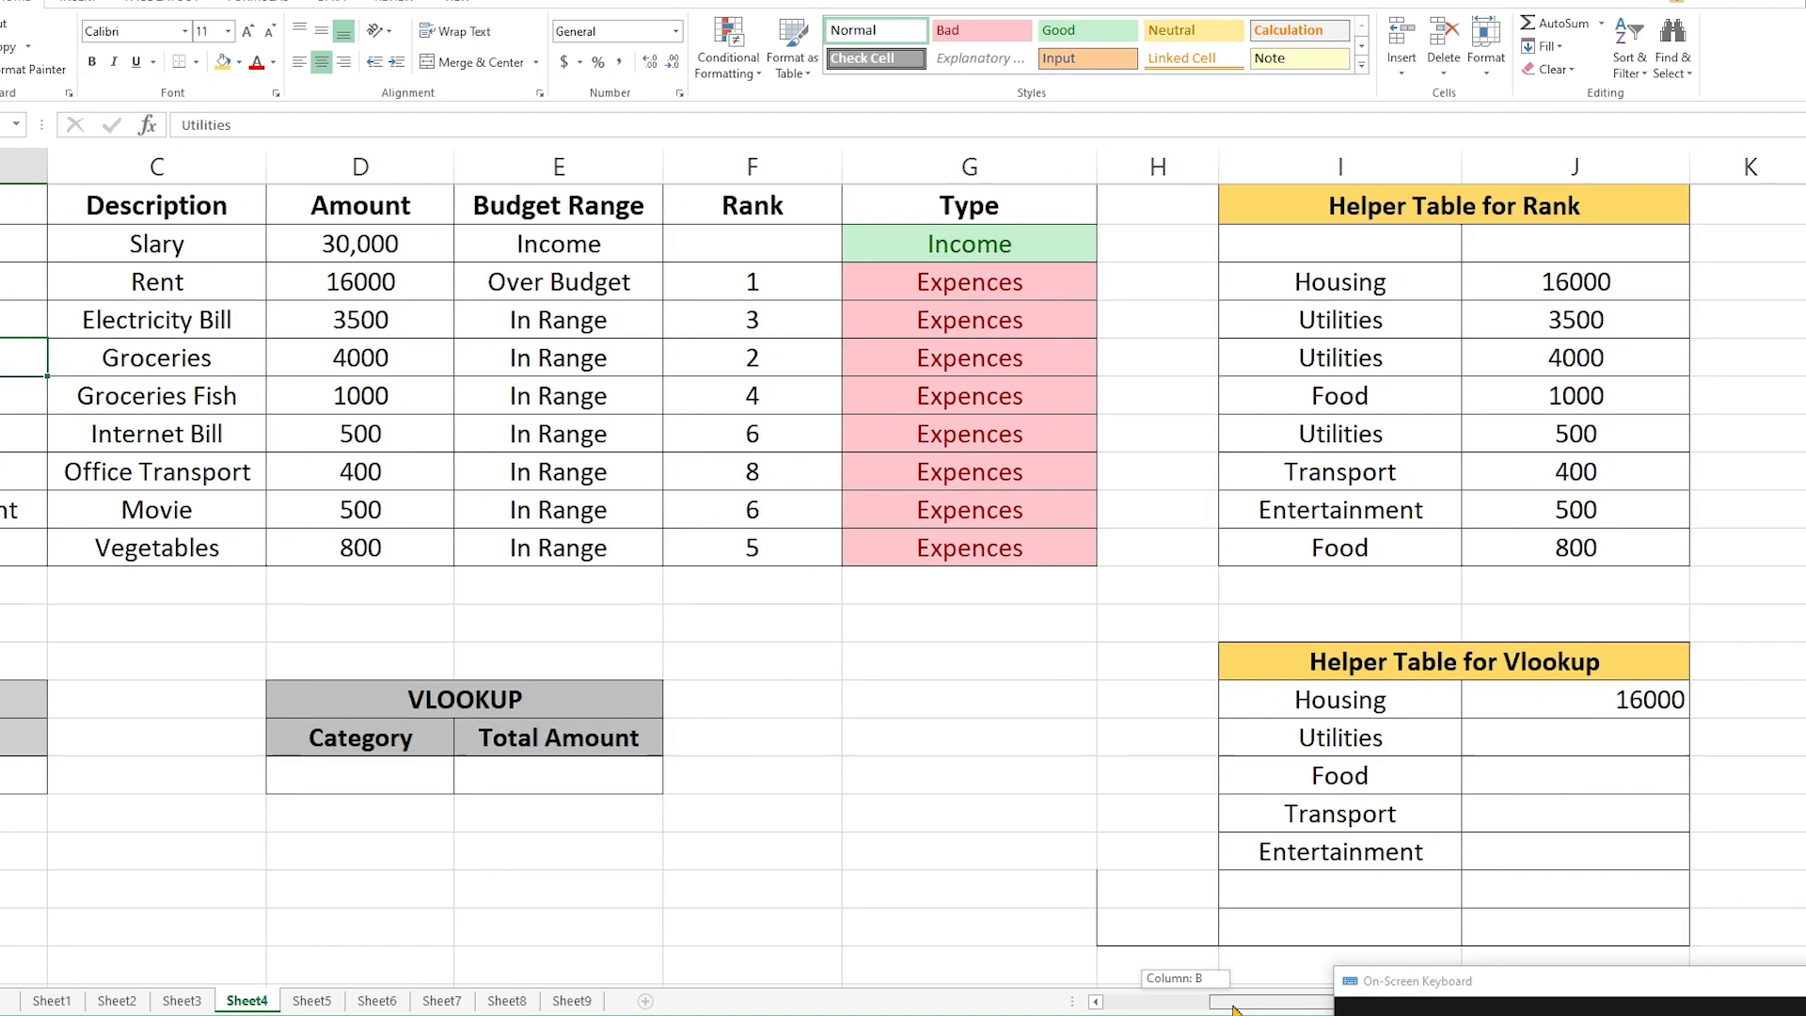
{"action": "left_click", "coordinate": [1484, 726]}
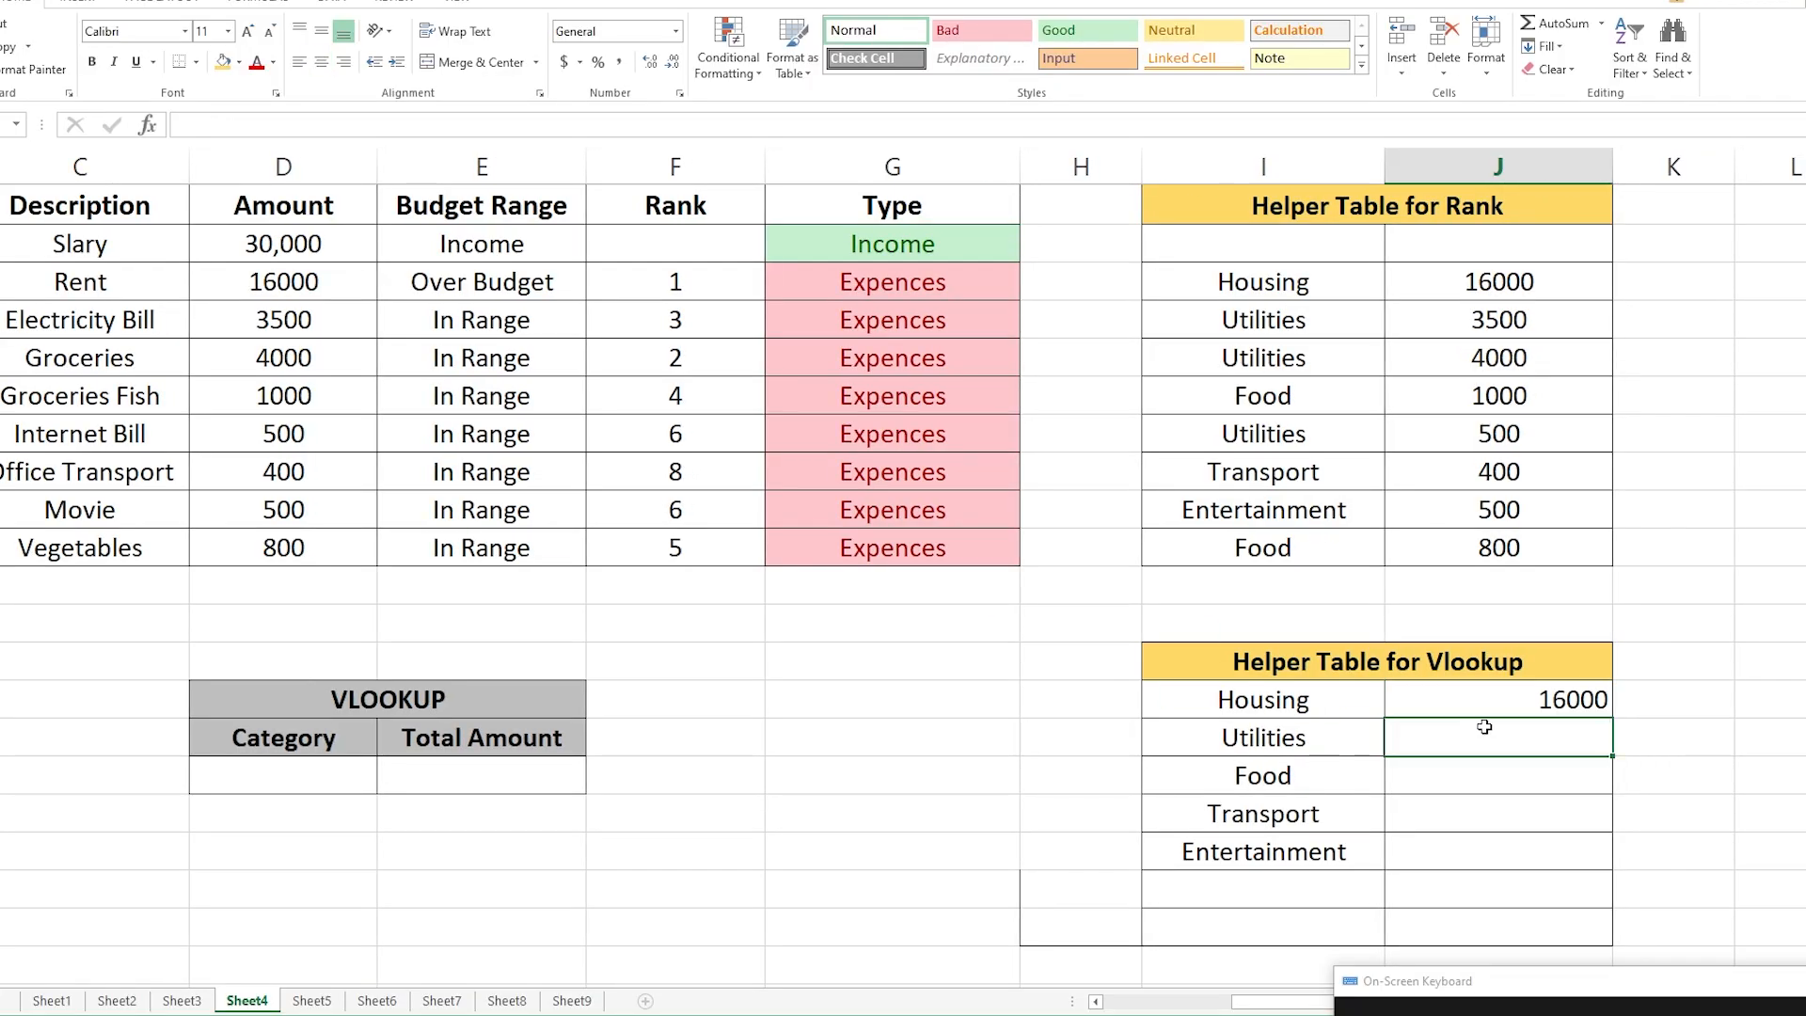
{"action": "type", "text": "="}
{"action": "key", "text": "ctrl+v"}
{"action": "left_click", "coordinate": [1416, 739]}
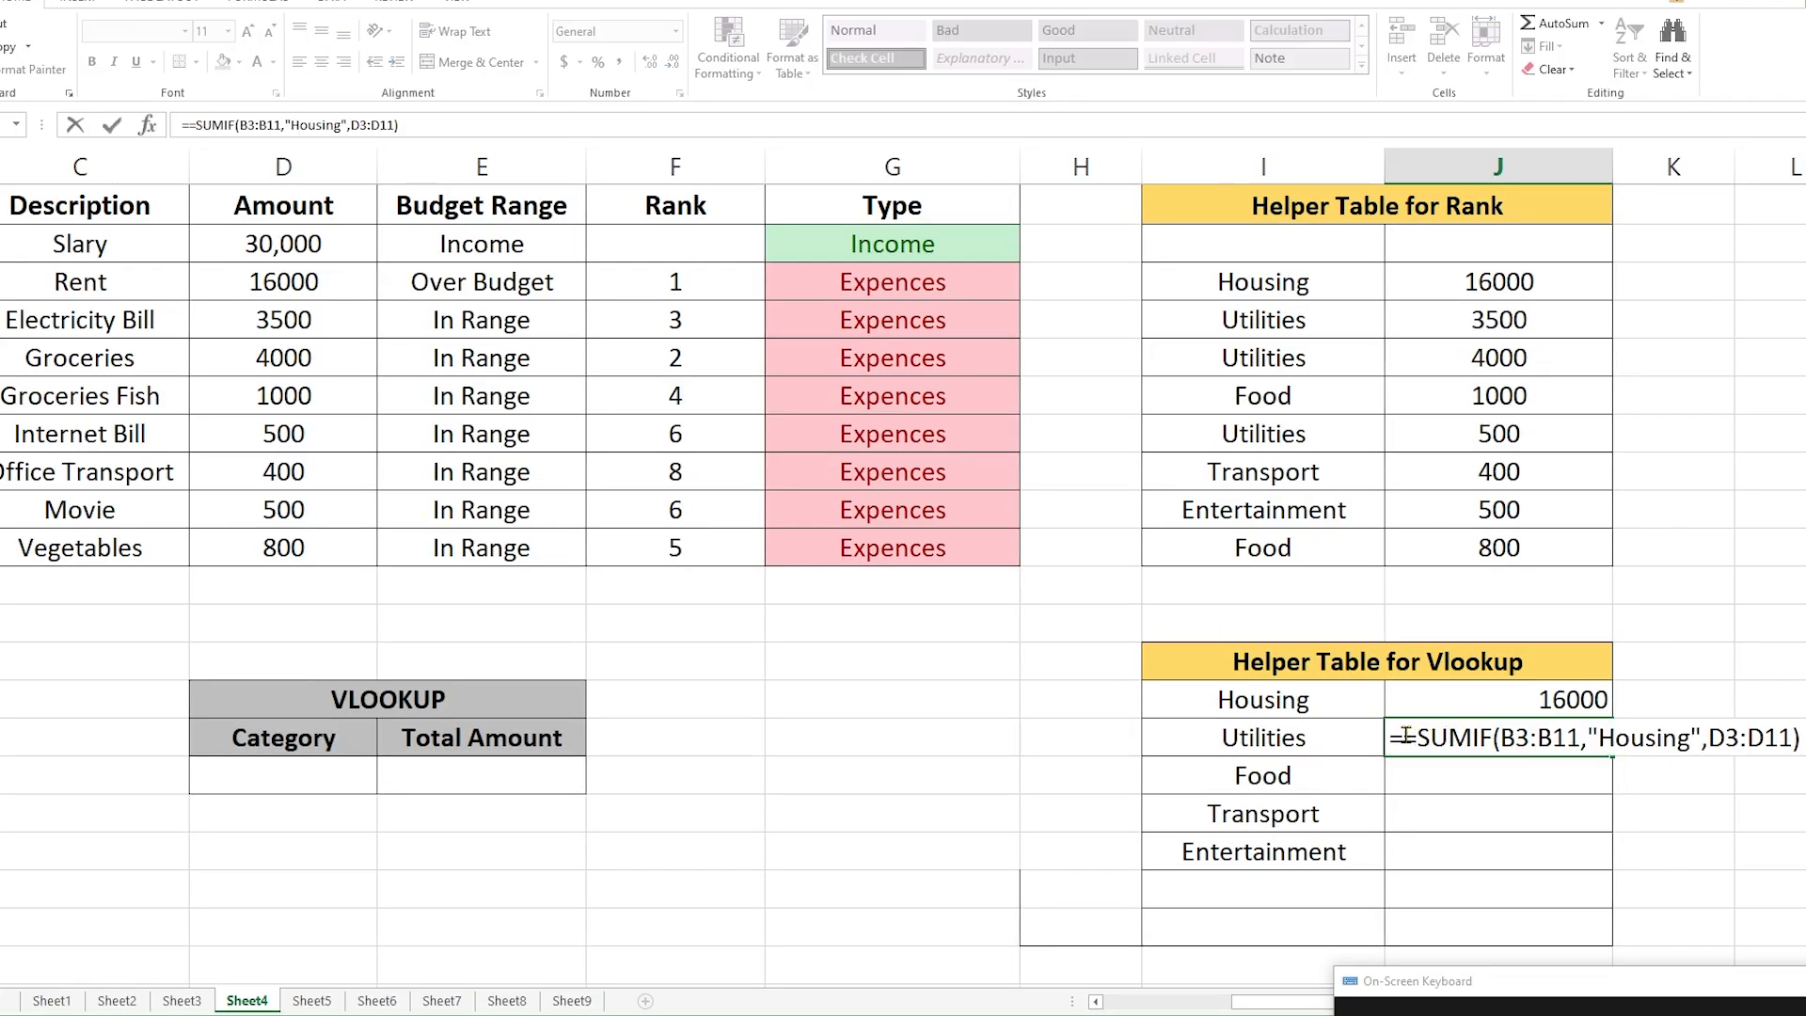
{"action": "key", "text": "BackSpace"}
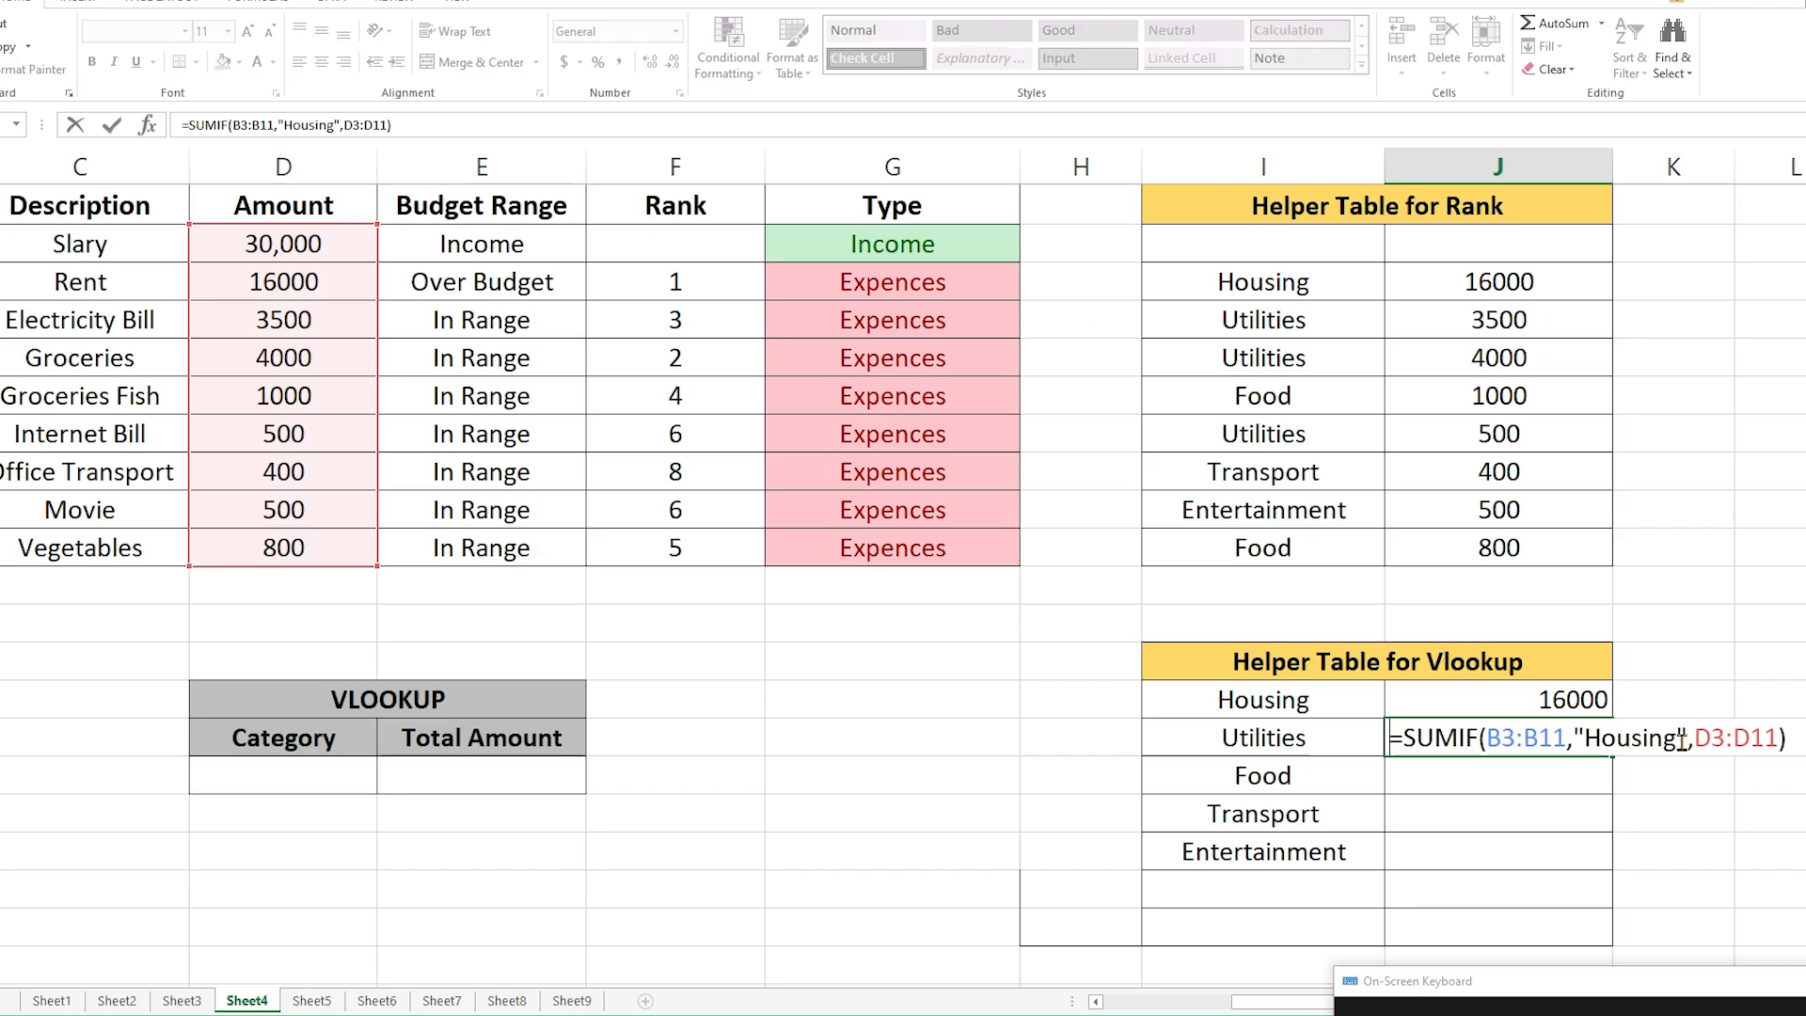
{"action": "left_click_drag", "start_coordinate": [1672, 740], "coordinate": [1590, 743]}
{"action": "type", "text": "Ut"}
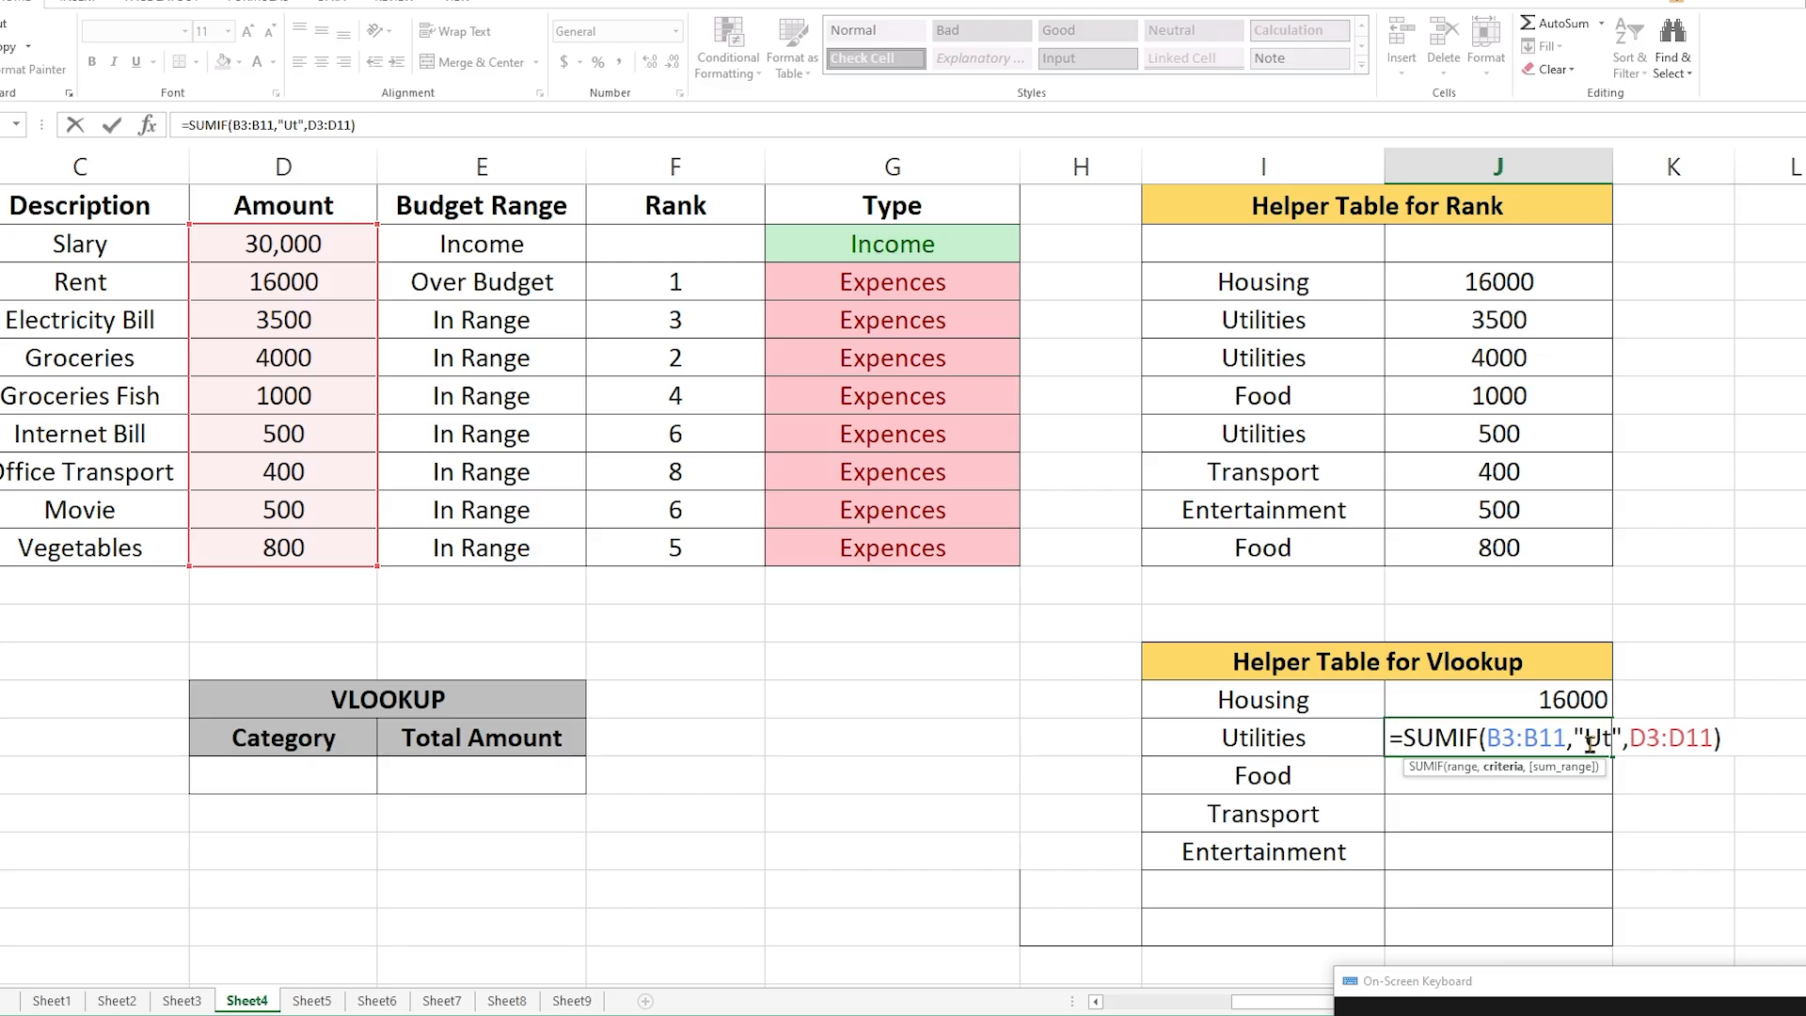
{"action": "type", "text": "il"}
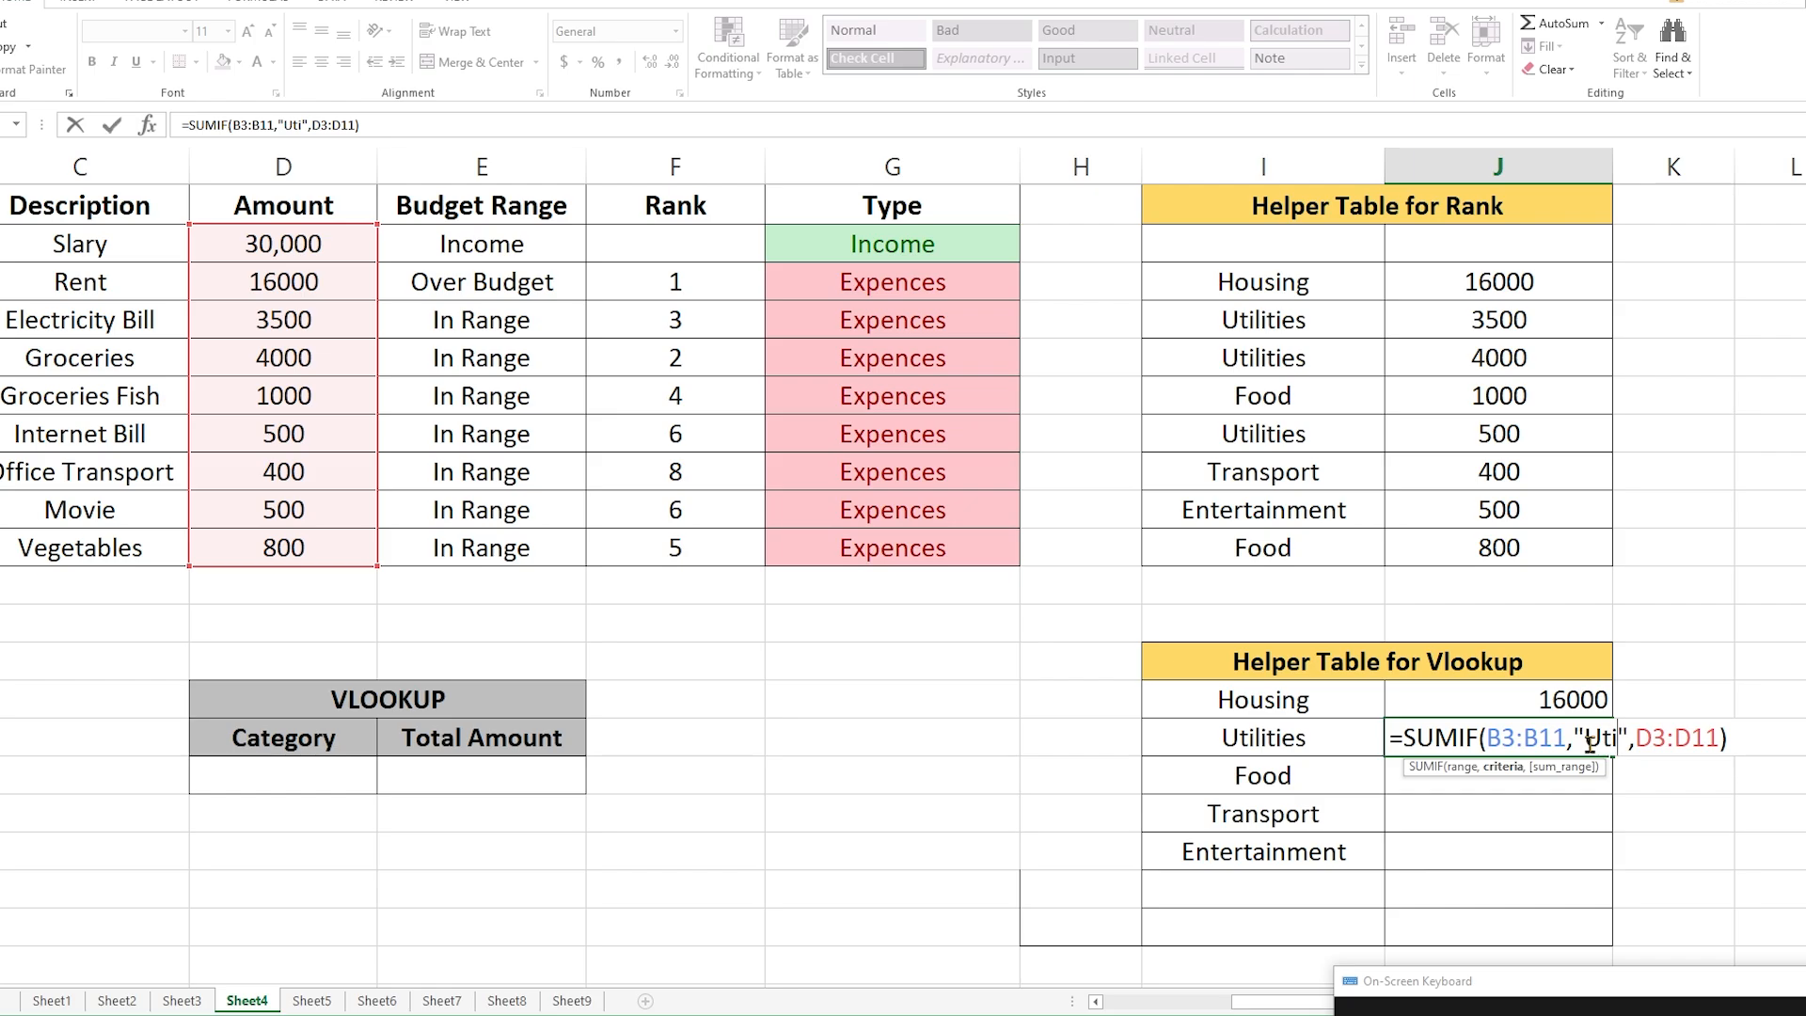
{"action": "type", "text": "ities"}
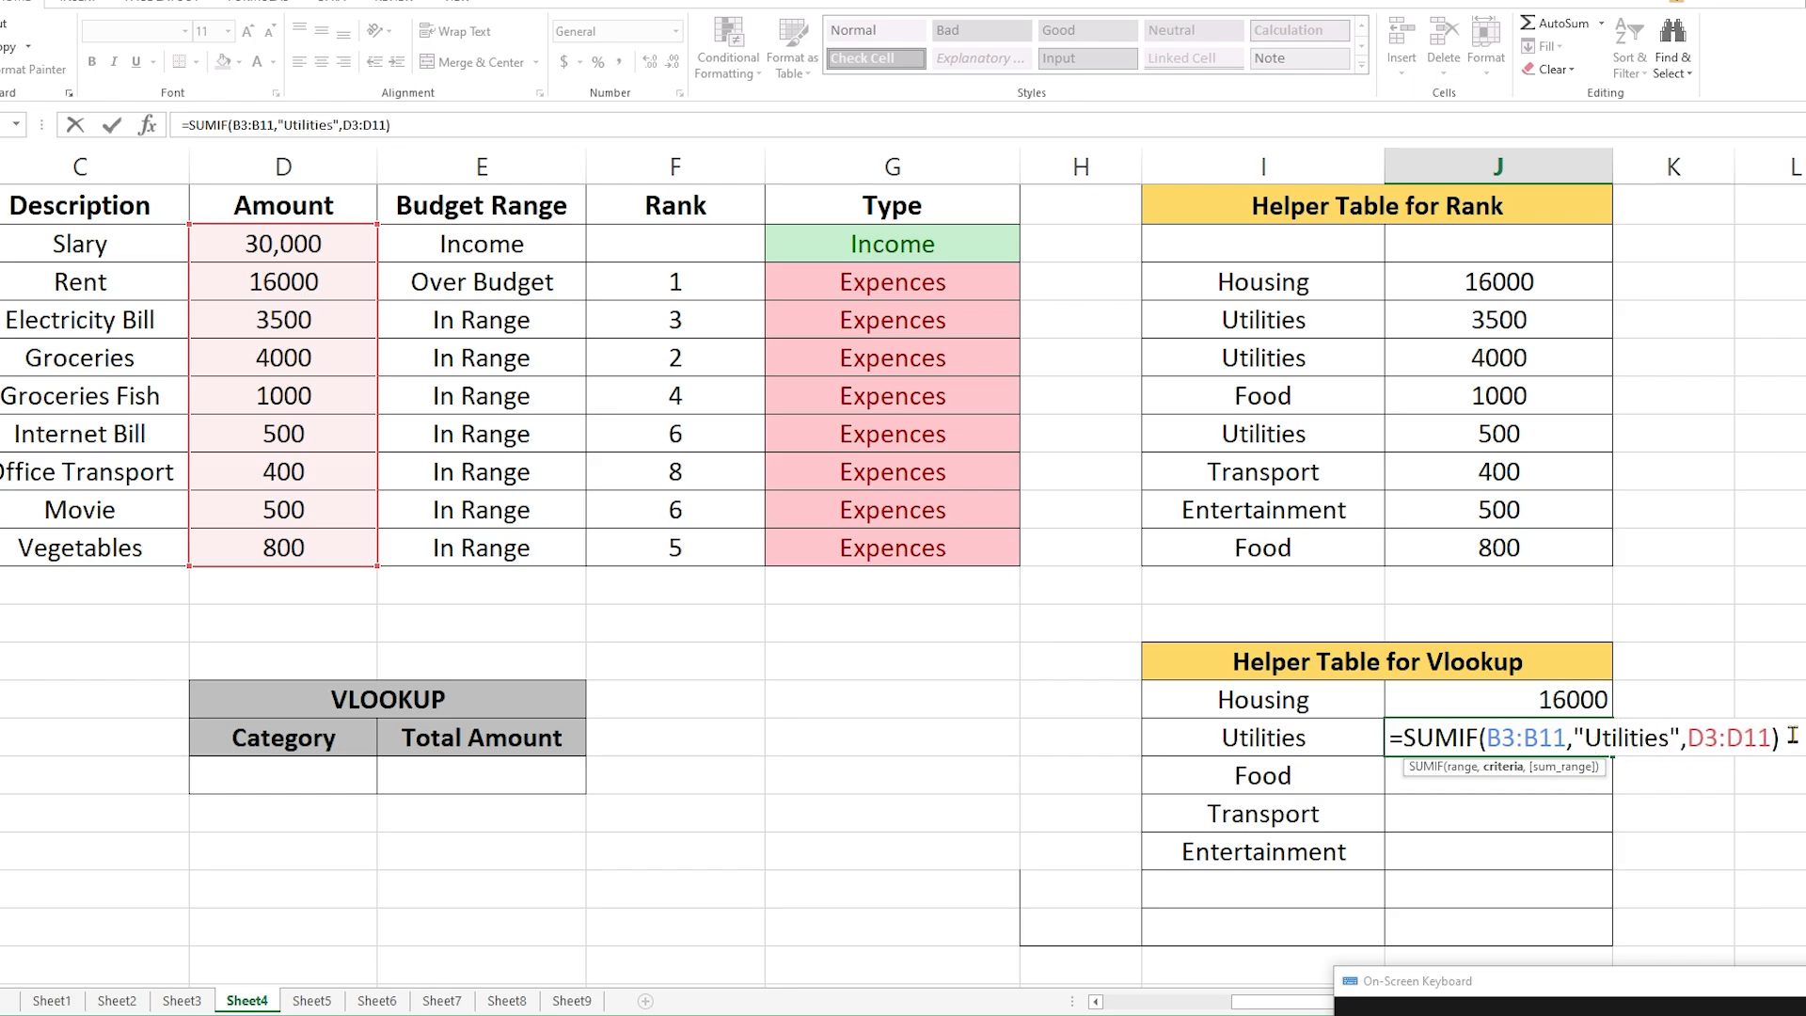
{"action": "key", "text": "Return"}
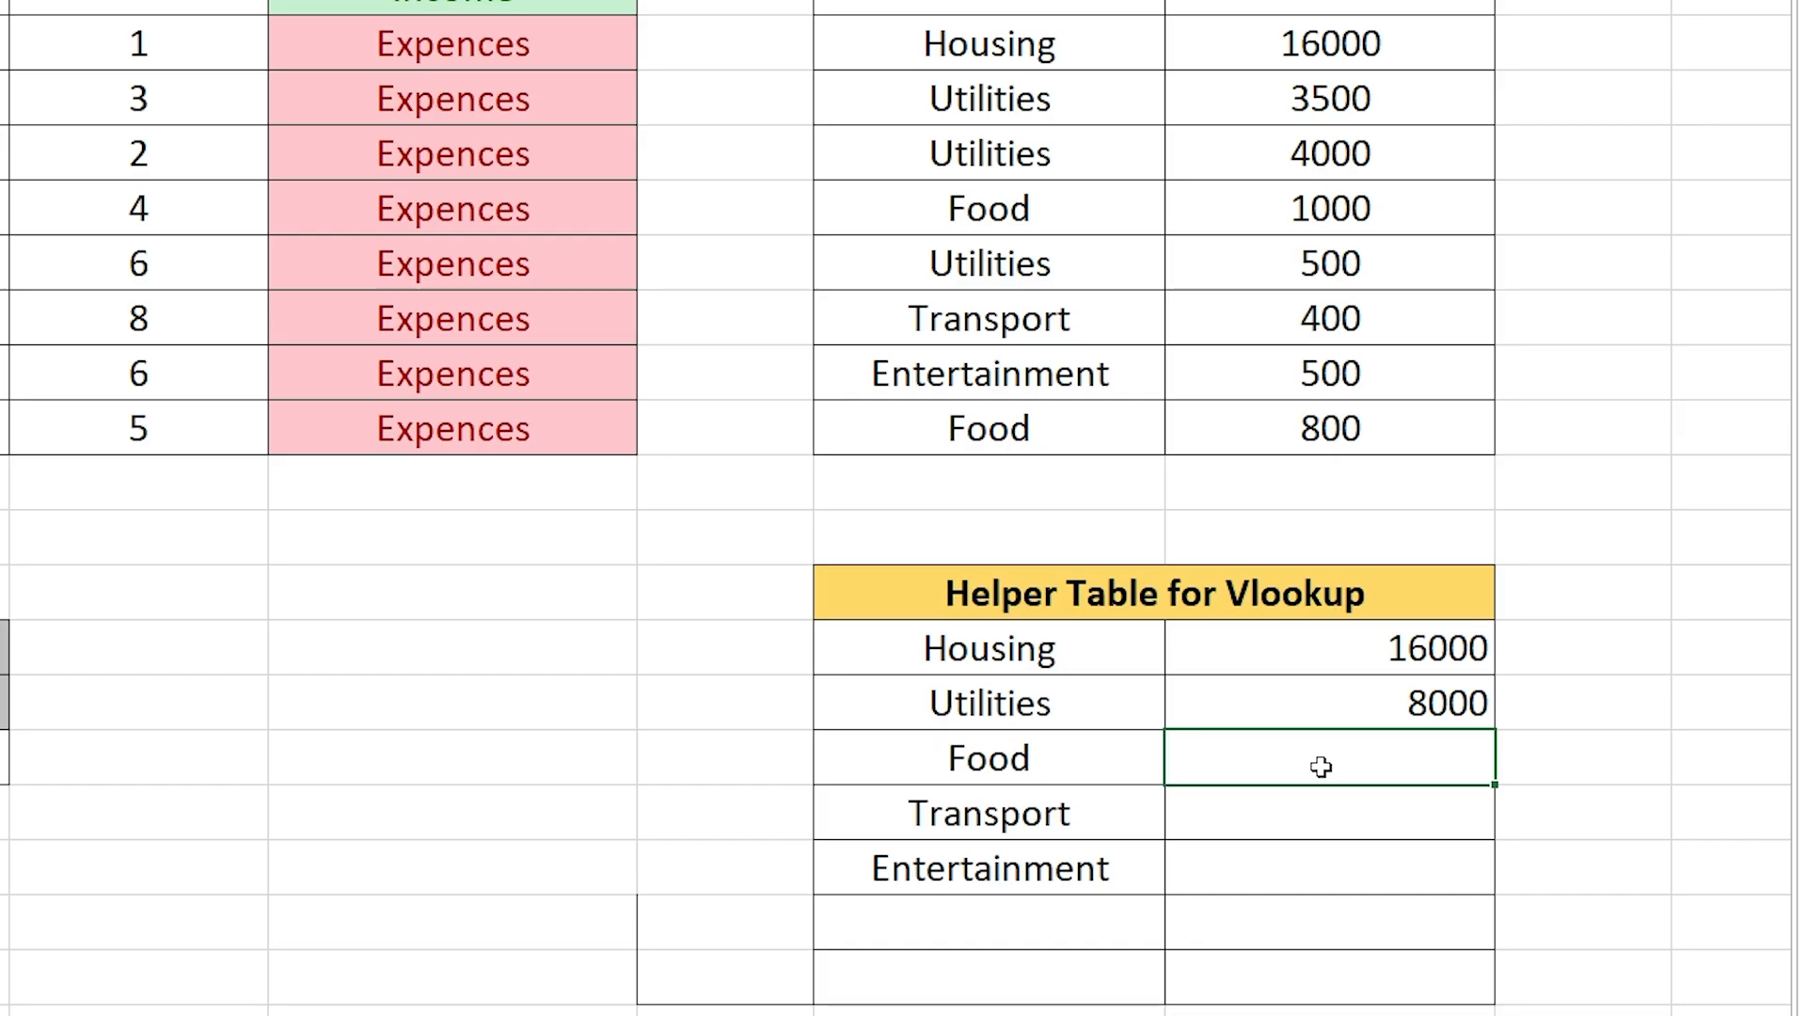
Reuse the copied SUMIF formula in J17 beside Food with a single equals sign and "Food" as the criterion.
{"action": "double_click", "coordinate": [1322, 767]}
{"action": "type", "text": "="}
{"action": "key", "text": "ctrl+v"}
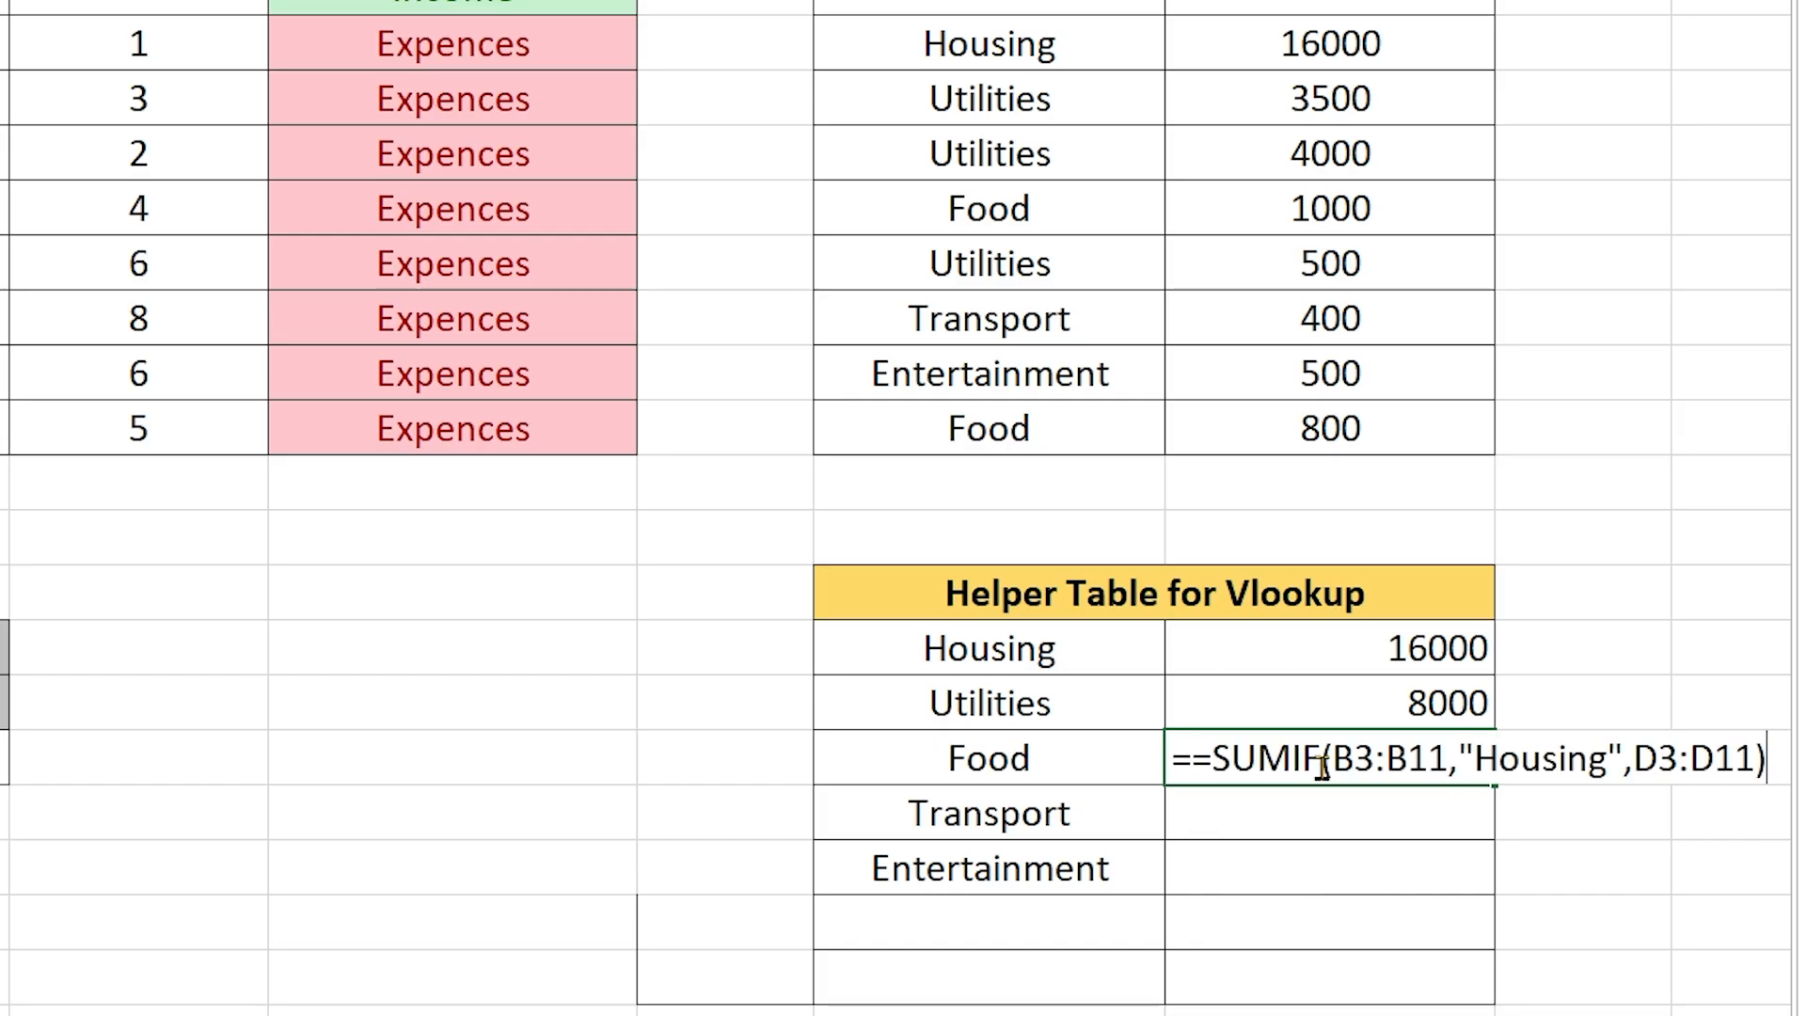
{"action": "left_click", "coordinate": [1190, 764]}
{"action": "key", "text": "BackSpace"}
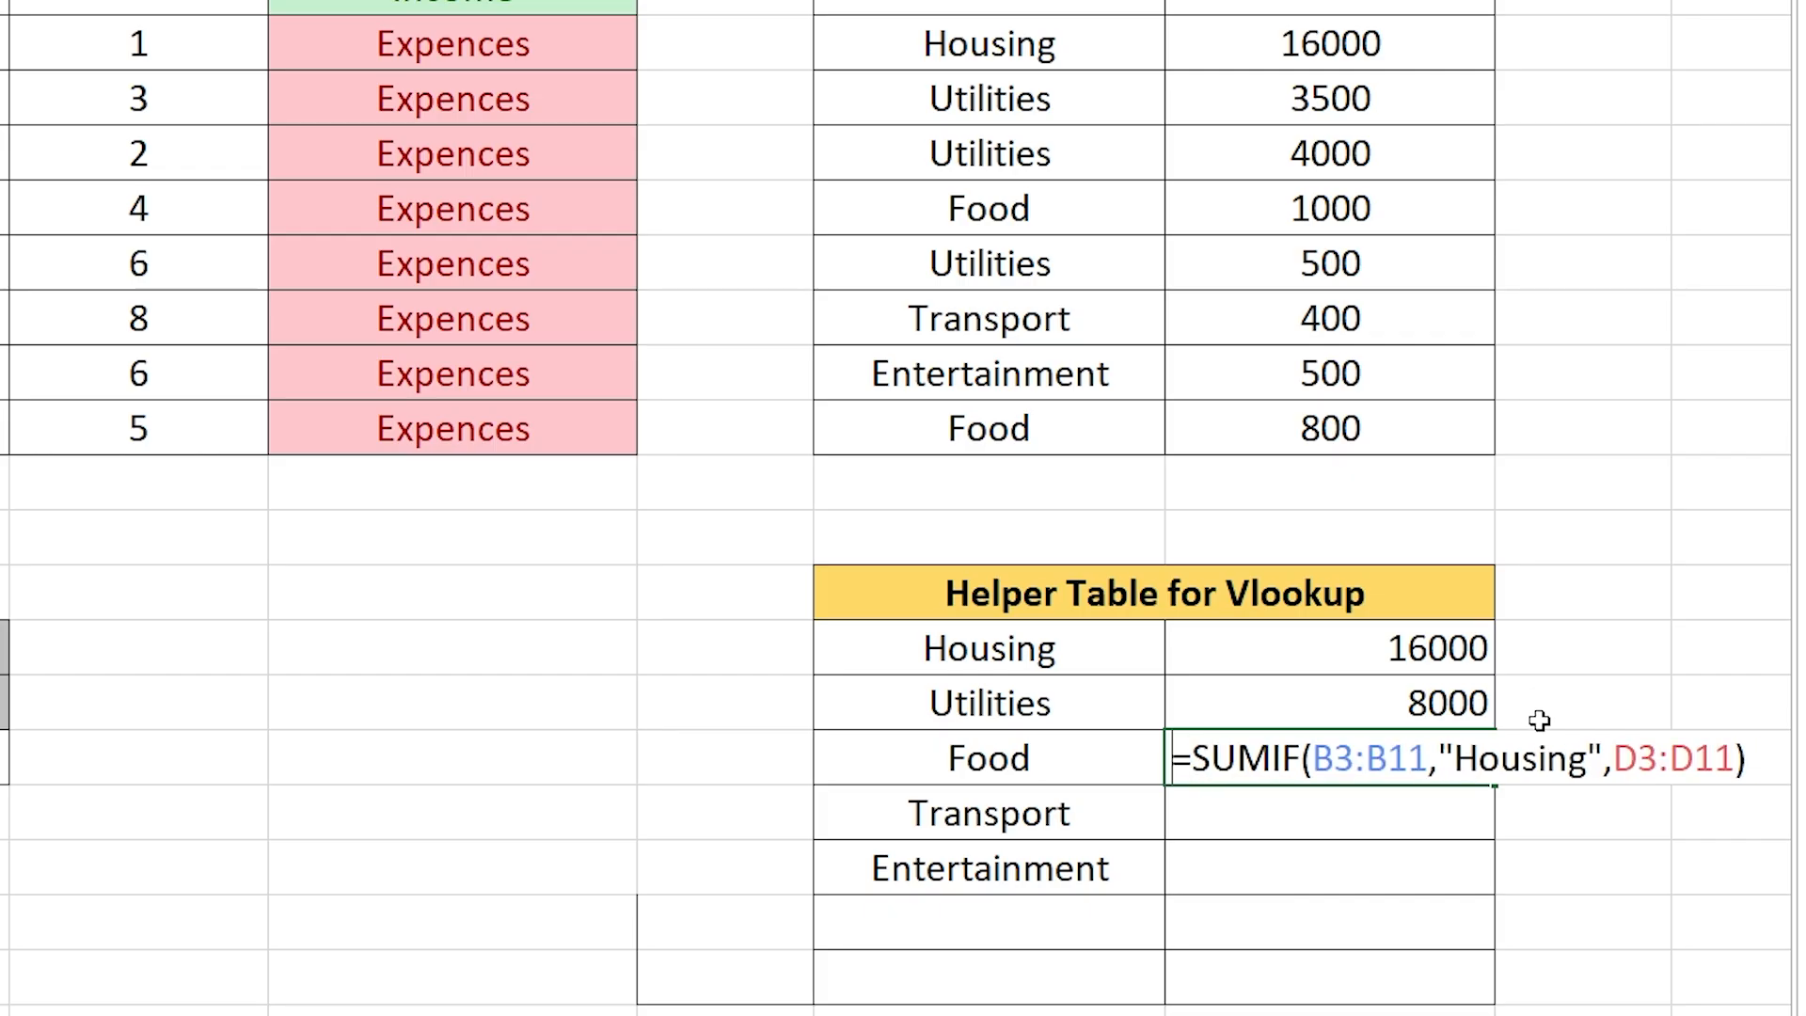
{"action": "left_click_drag", "start_coordinate": [1581, 763], "coordinate": [1456, 771]}
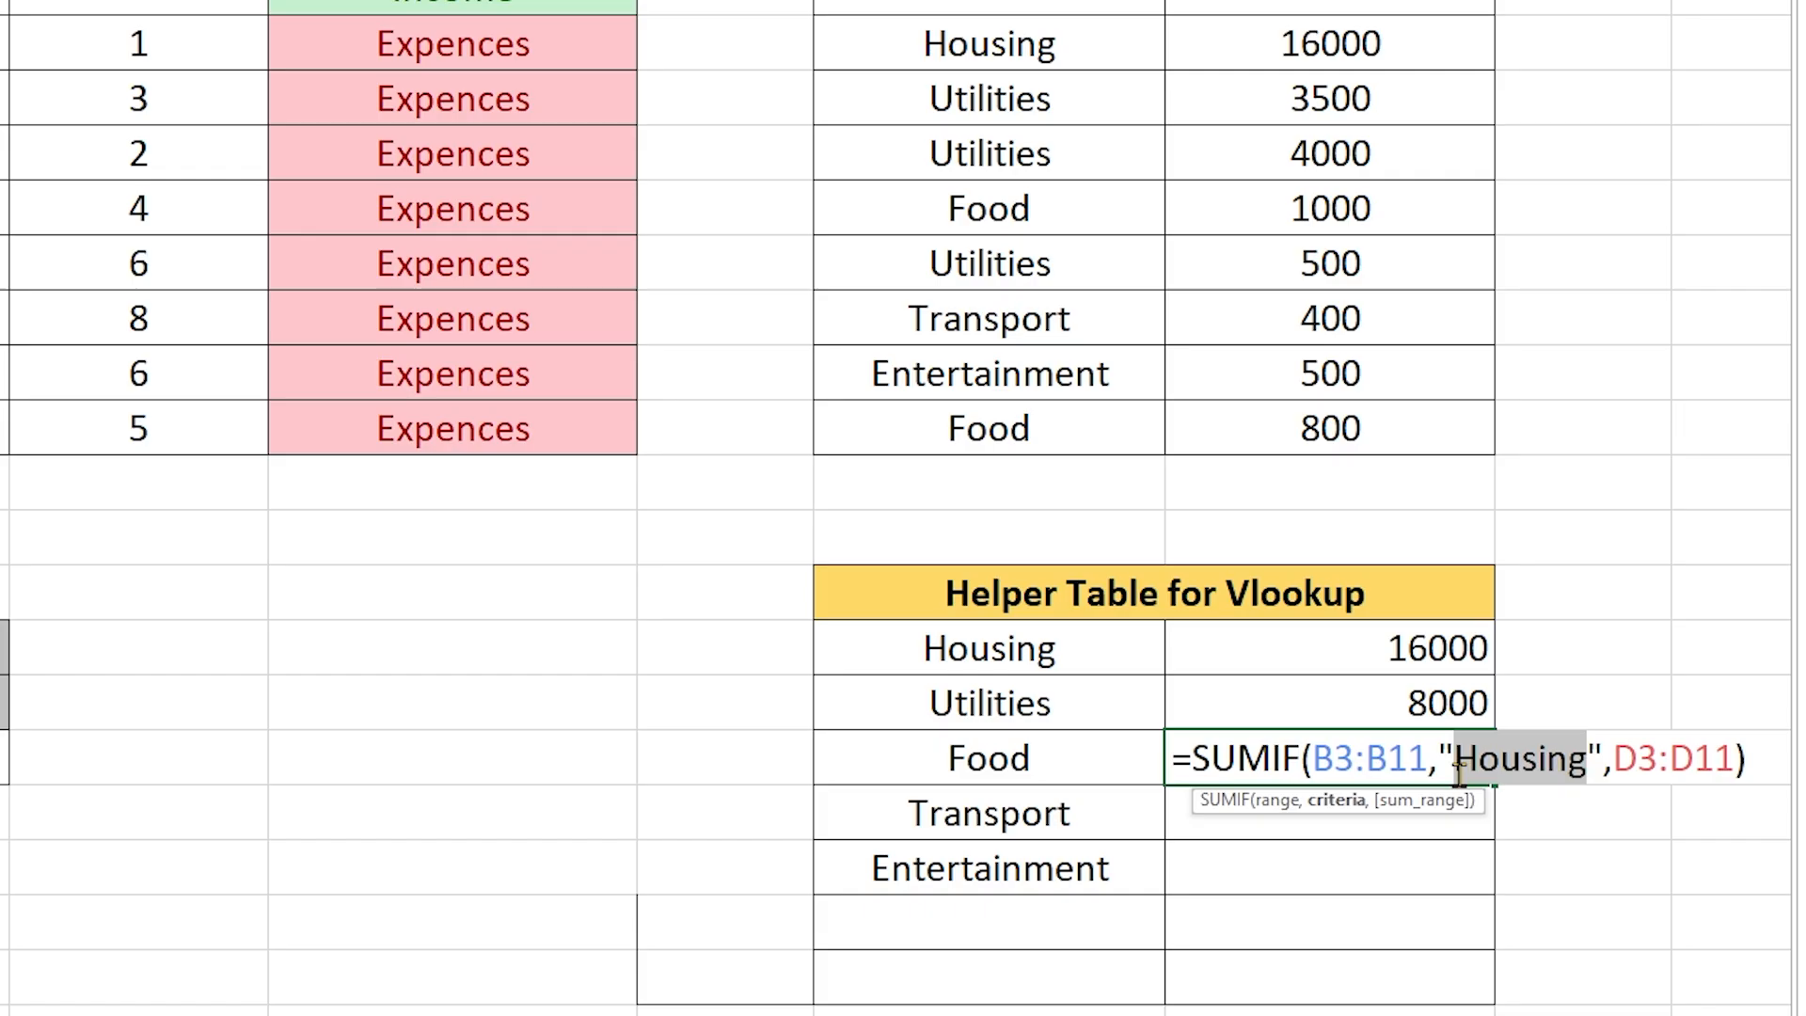
{"action": "type", "text": "Food"}
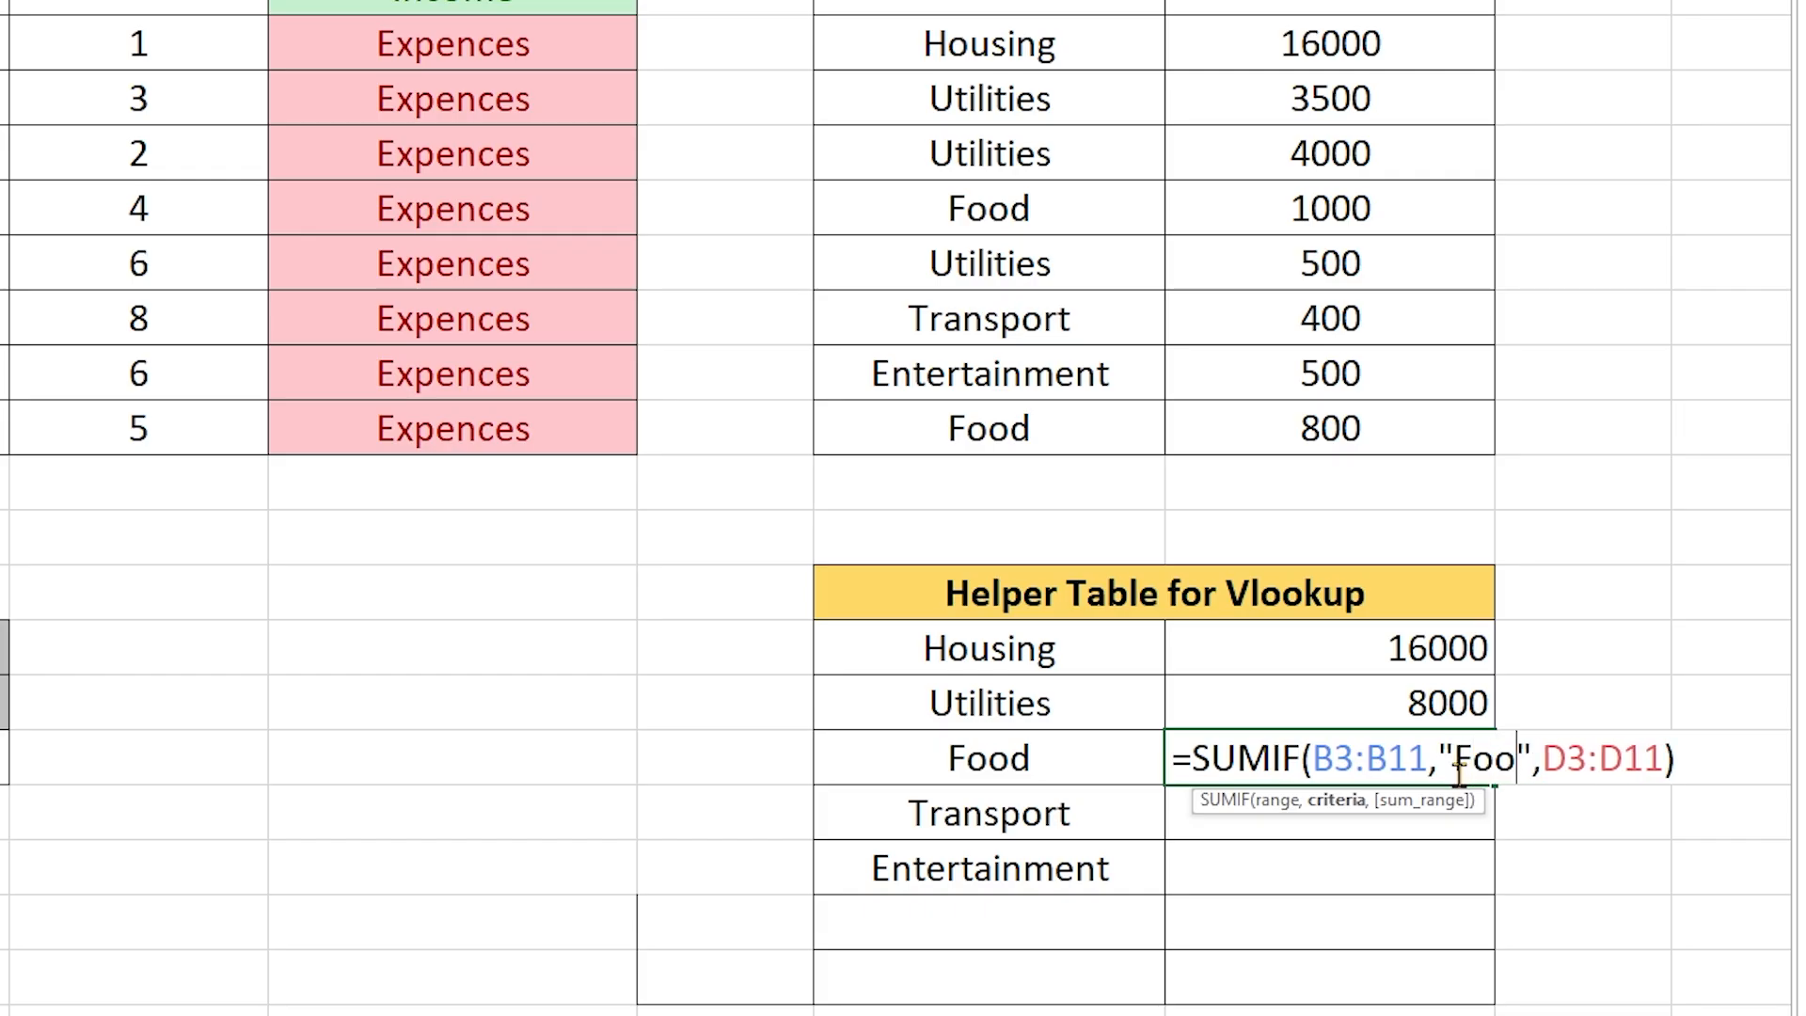
{"action": "left_click", "coordinate": [1733, 773]}
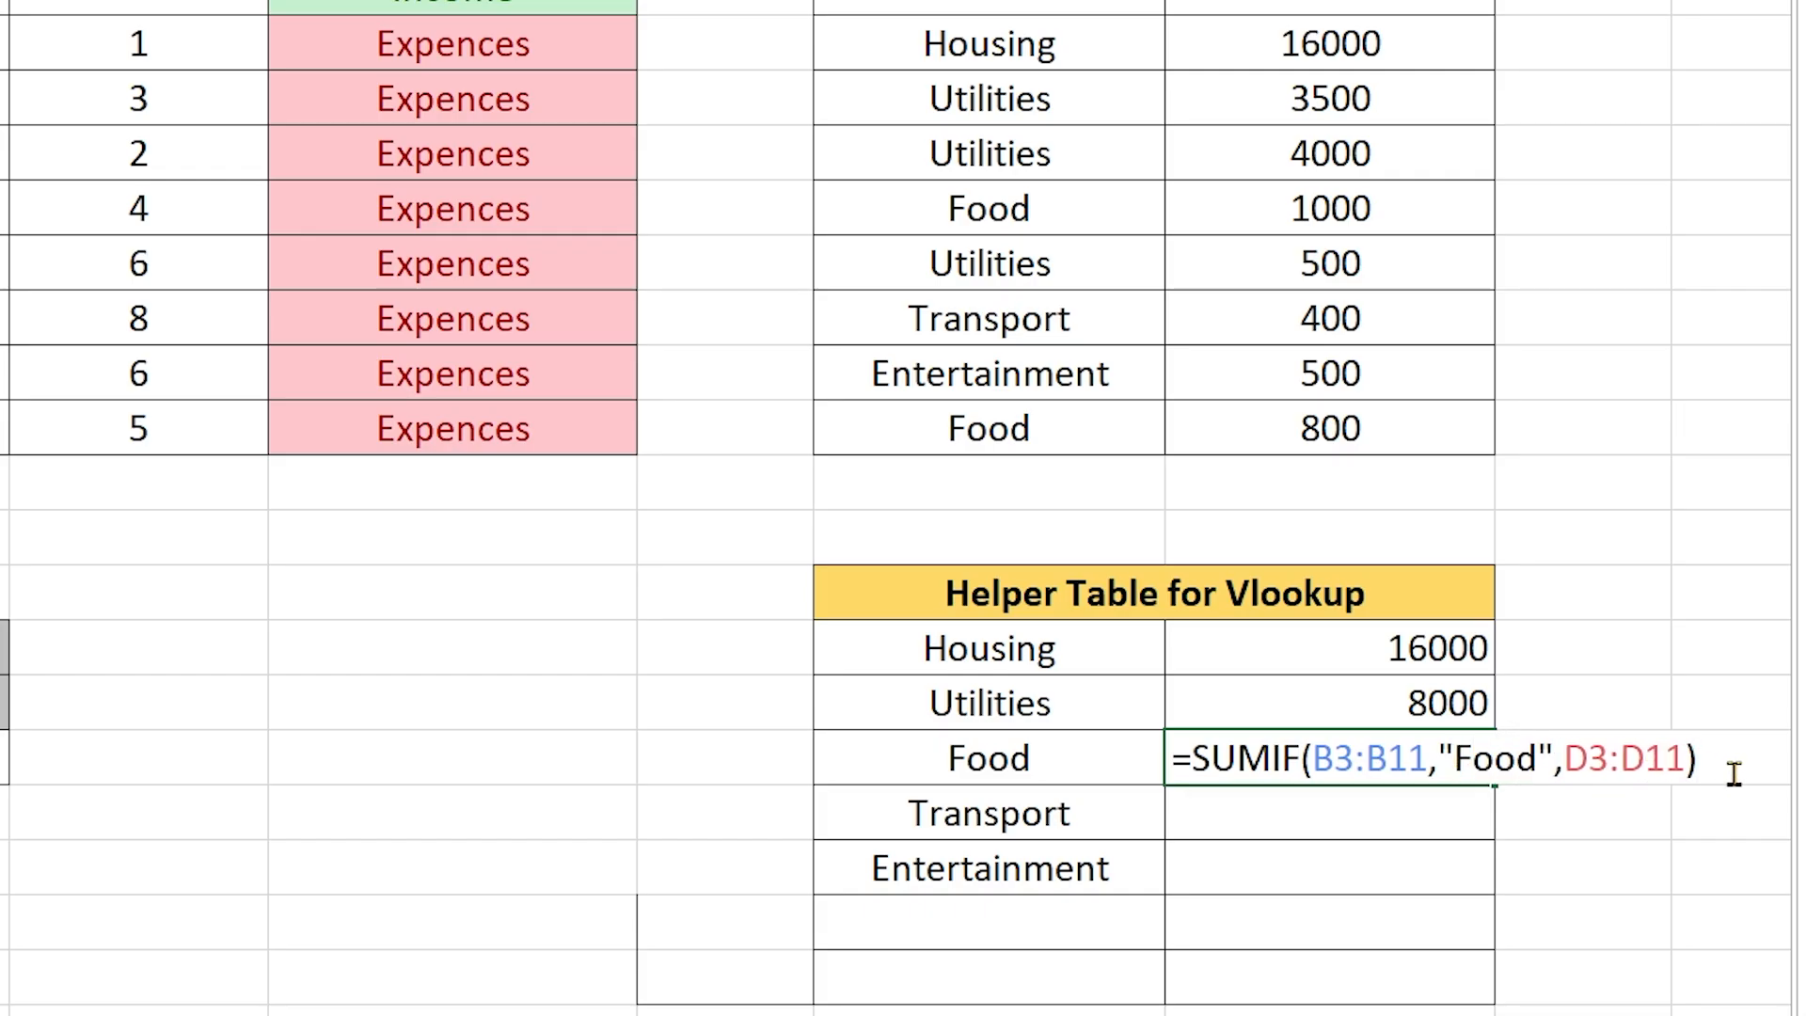
{"action": "key", "text": "Return"}
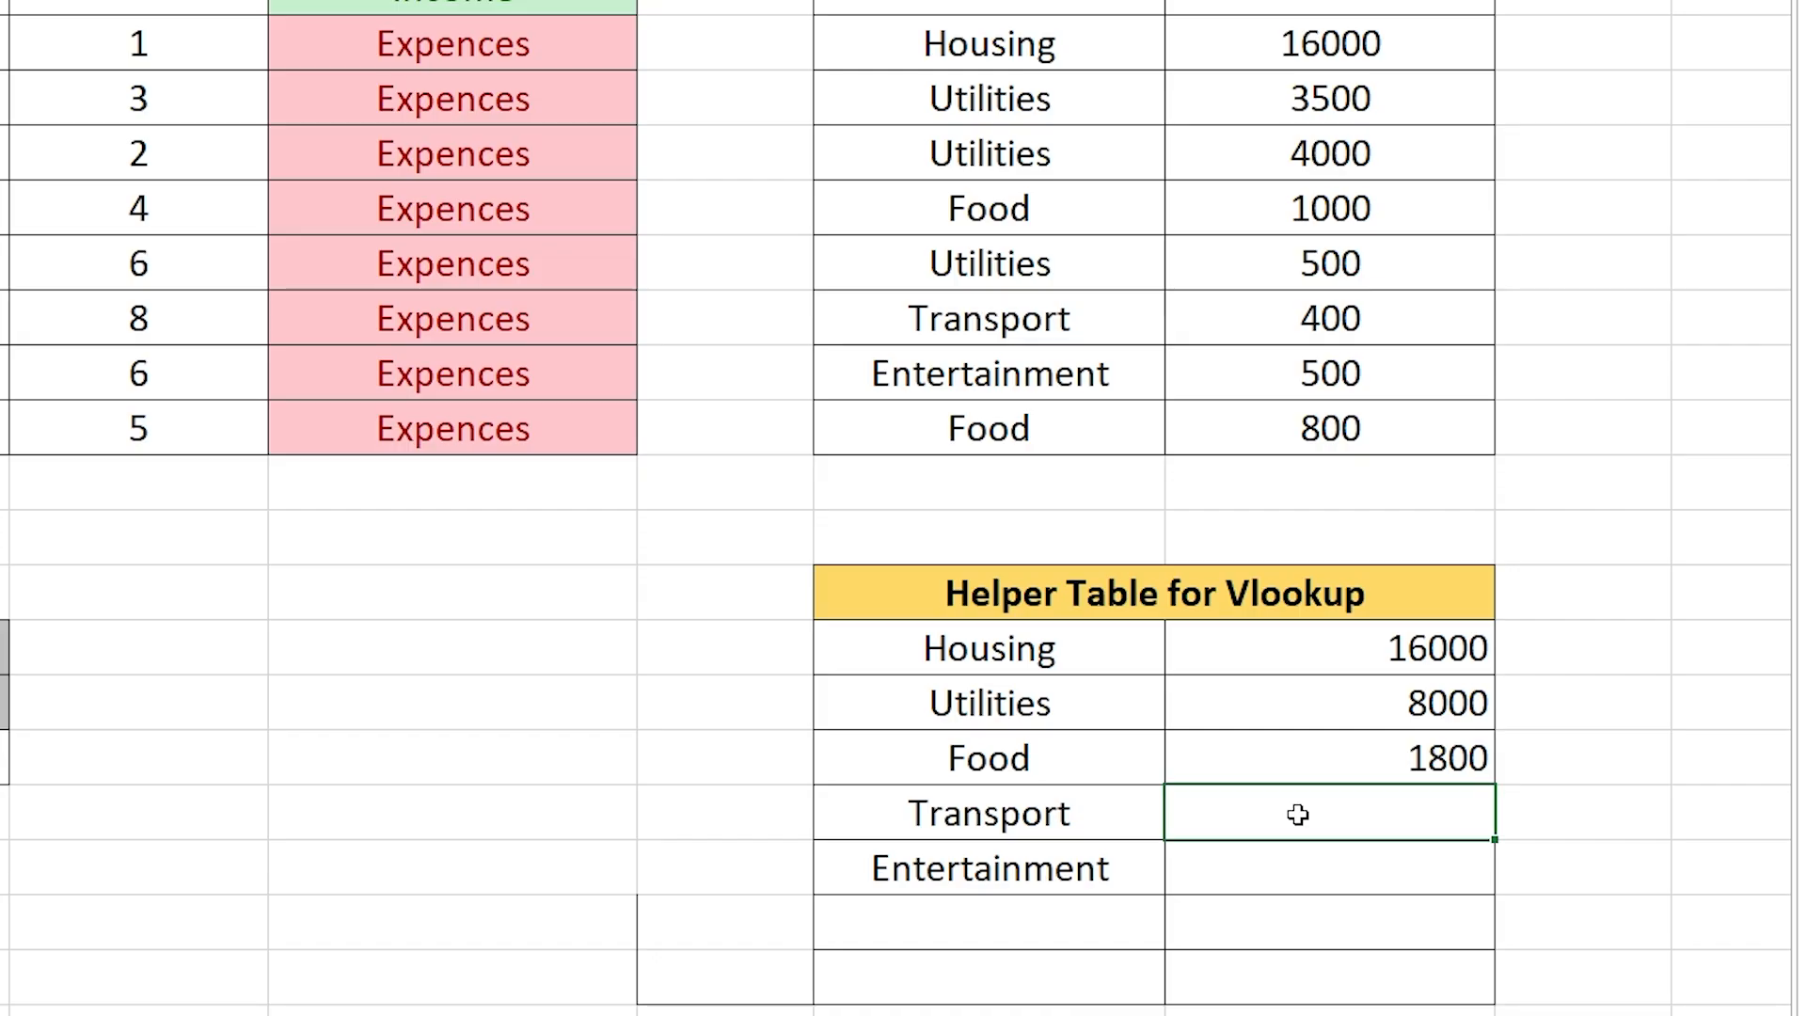
Fill J18 beside Transport with the copied SUMIF formula, keeping one equals sign and changing the criterion to "Transport".
{"action": "type", "text": "="}
{"action": "type", "text": "=SUMIF(B3:B11,\"Housing\",D3:D11)"}
{"action": "key", "text": "Home"}
{"action": "key", "text": "Delete"}
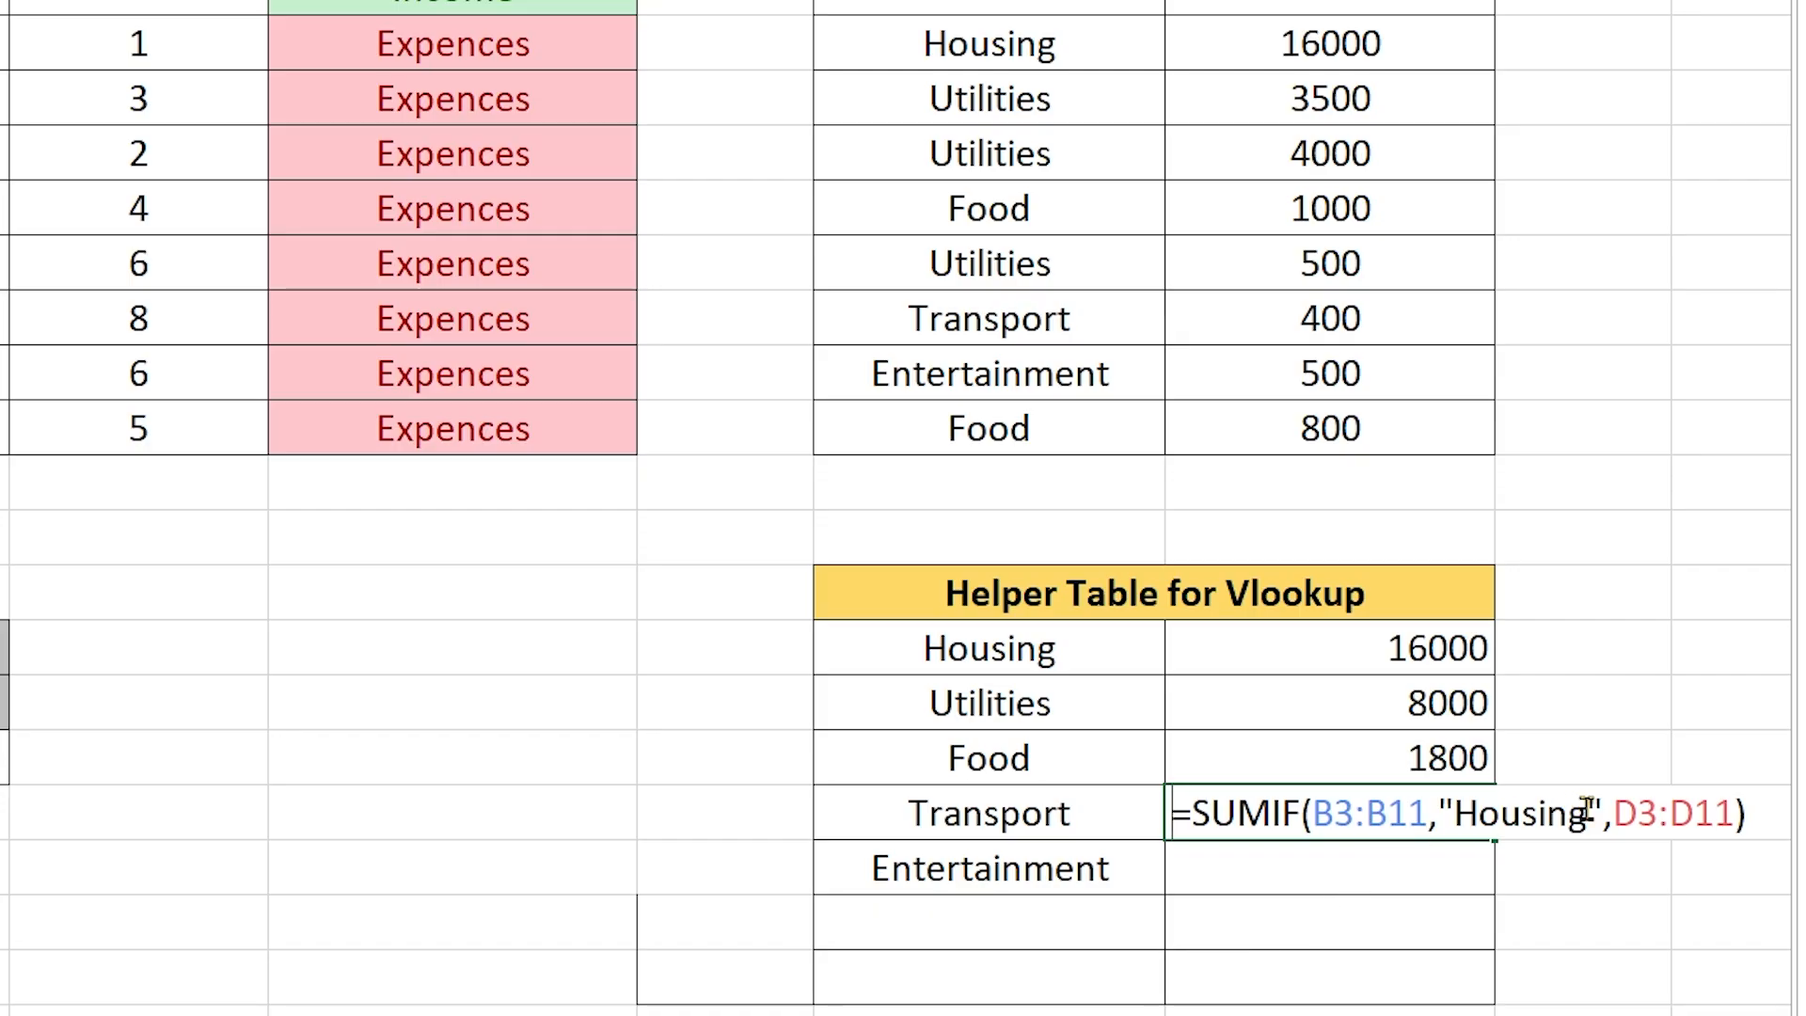
{"action": "left_click_drag", "start_coordinate": [1590, 813], "coordinate": [1455, 815]}
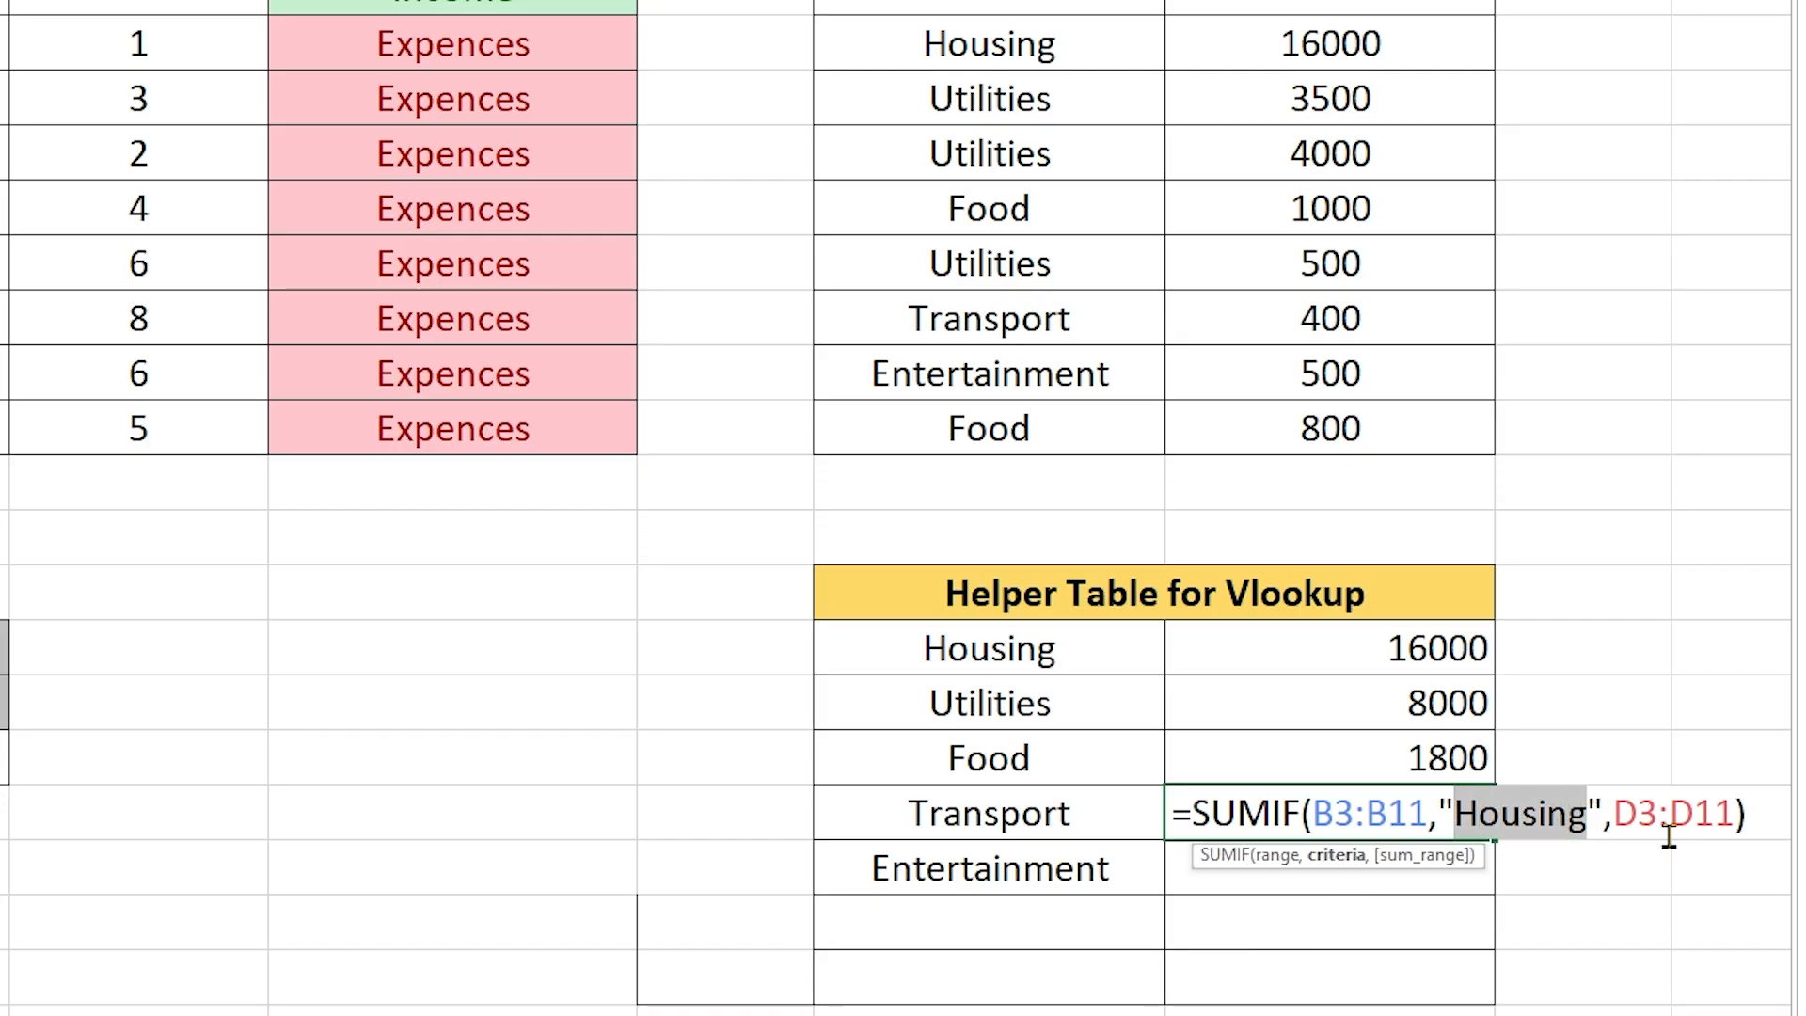
{"action": "type", "text": "Tr"}
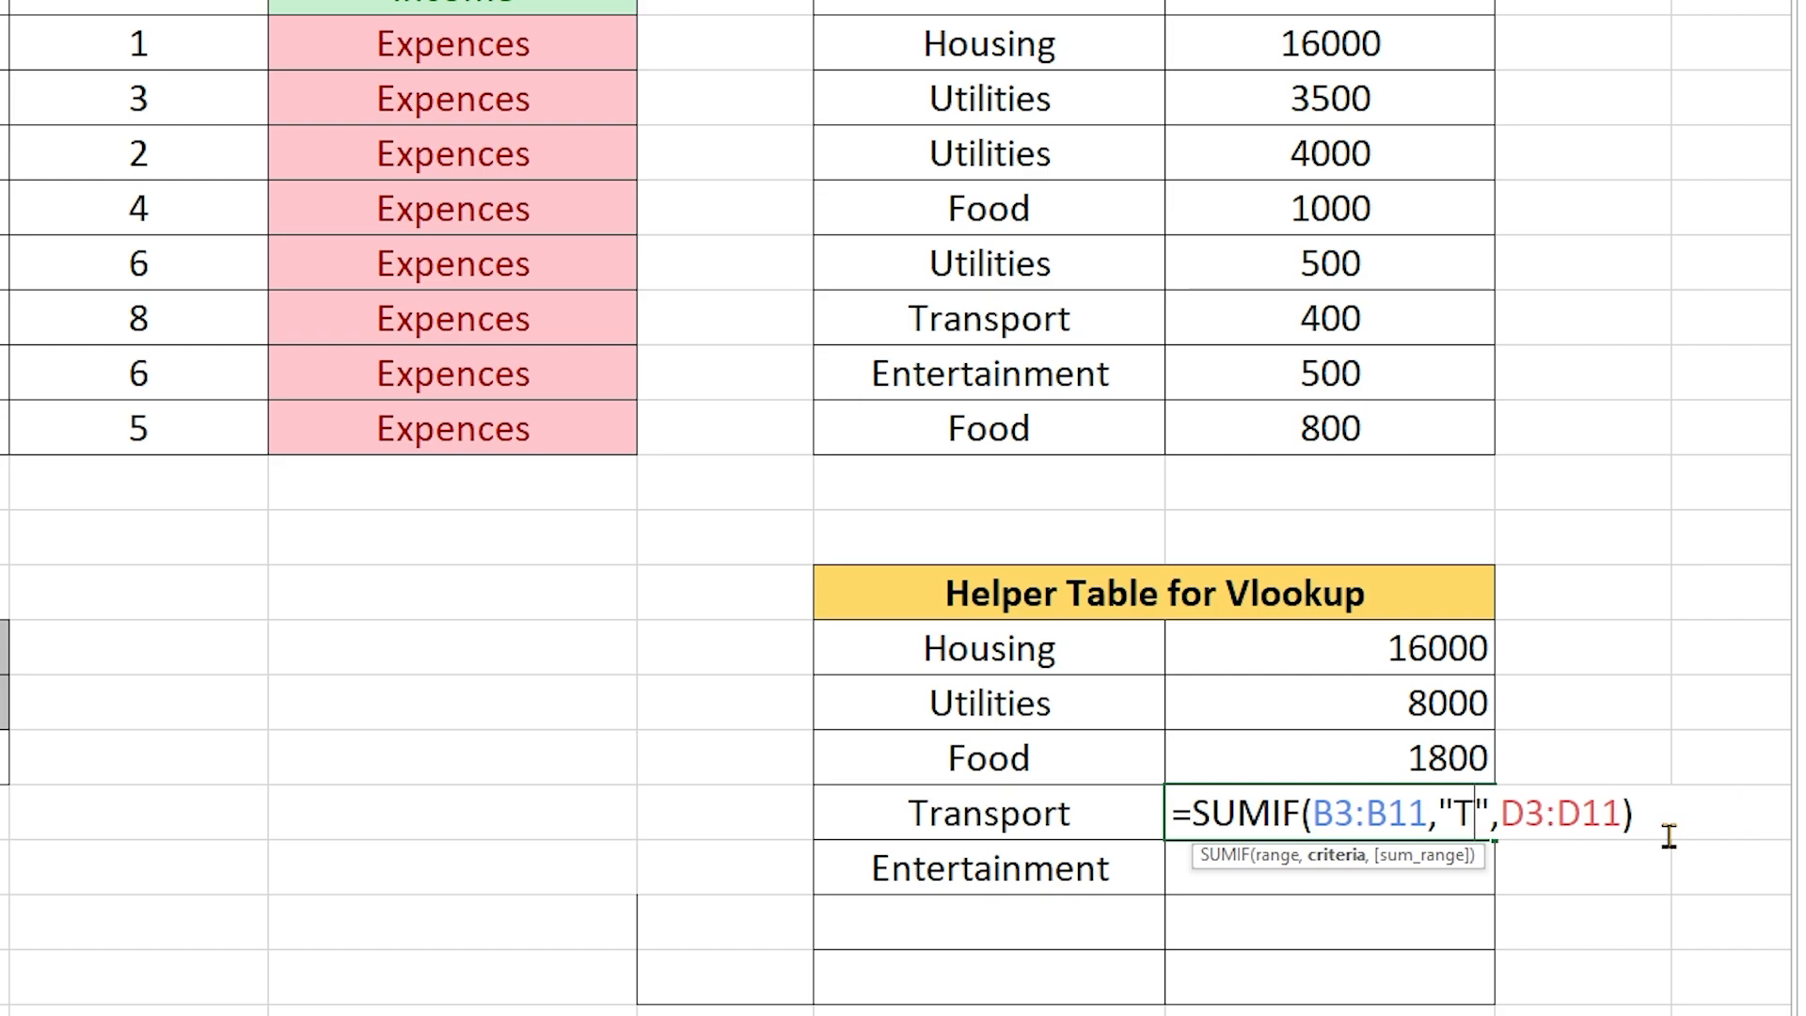
{"action": "type", "text": "anspo"}
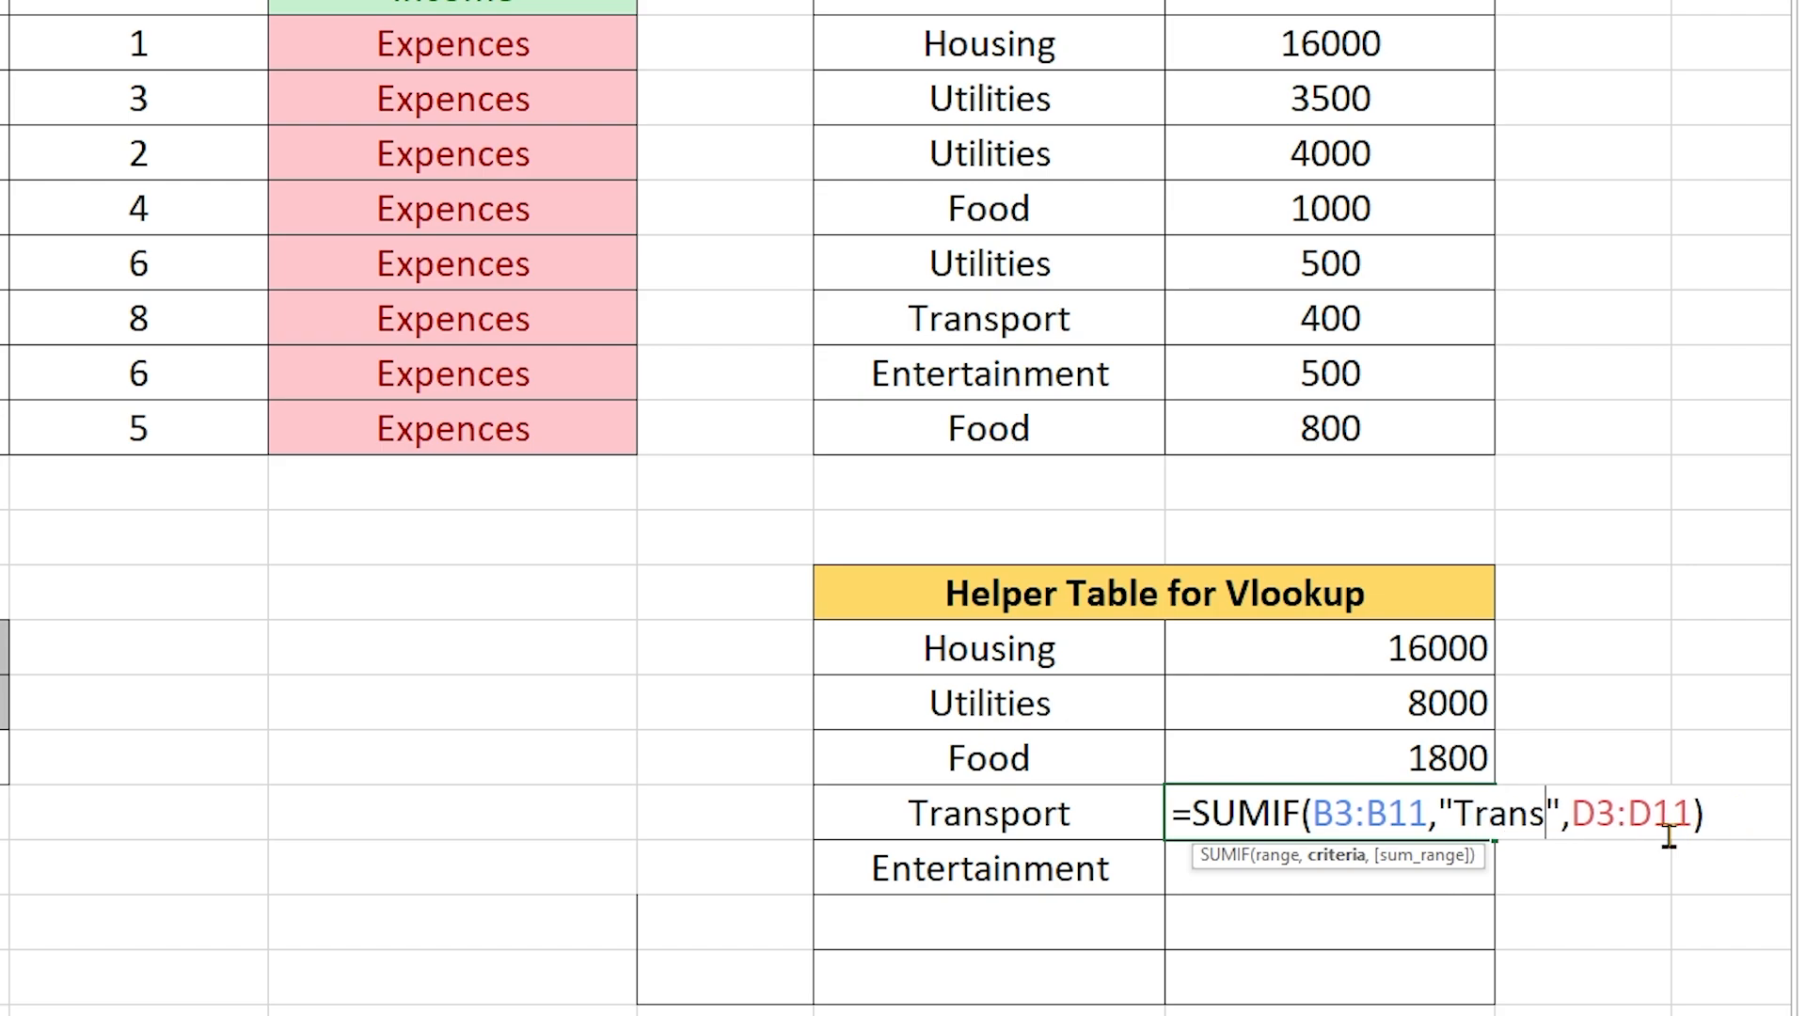
{"action": "type", "text": "rt"}
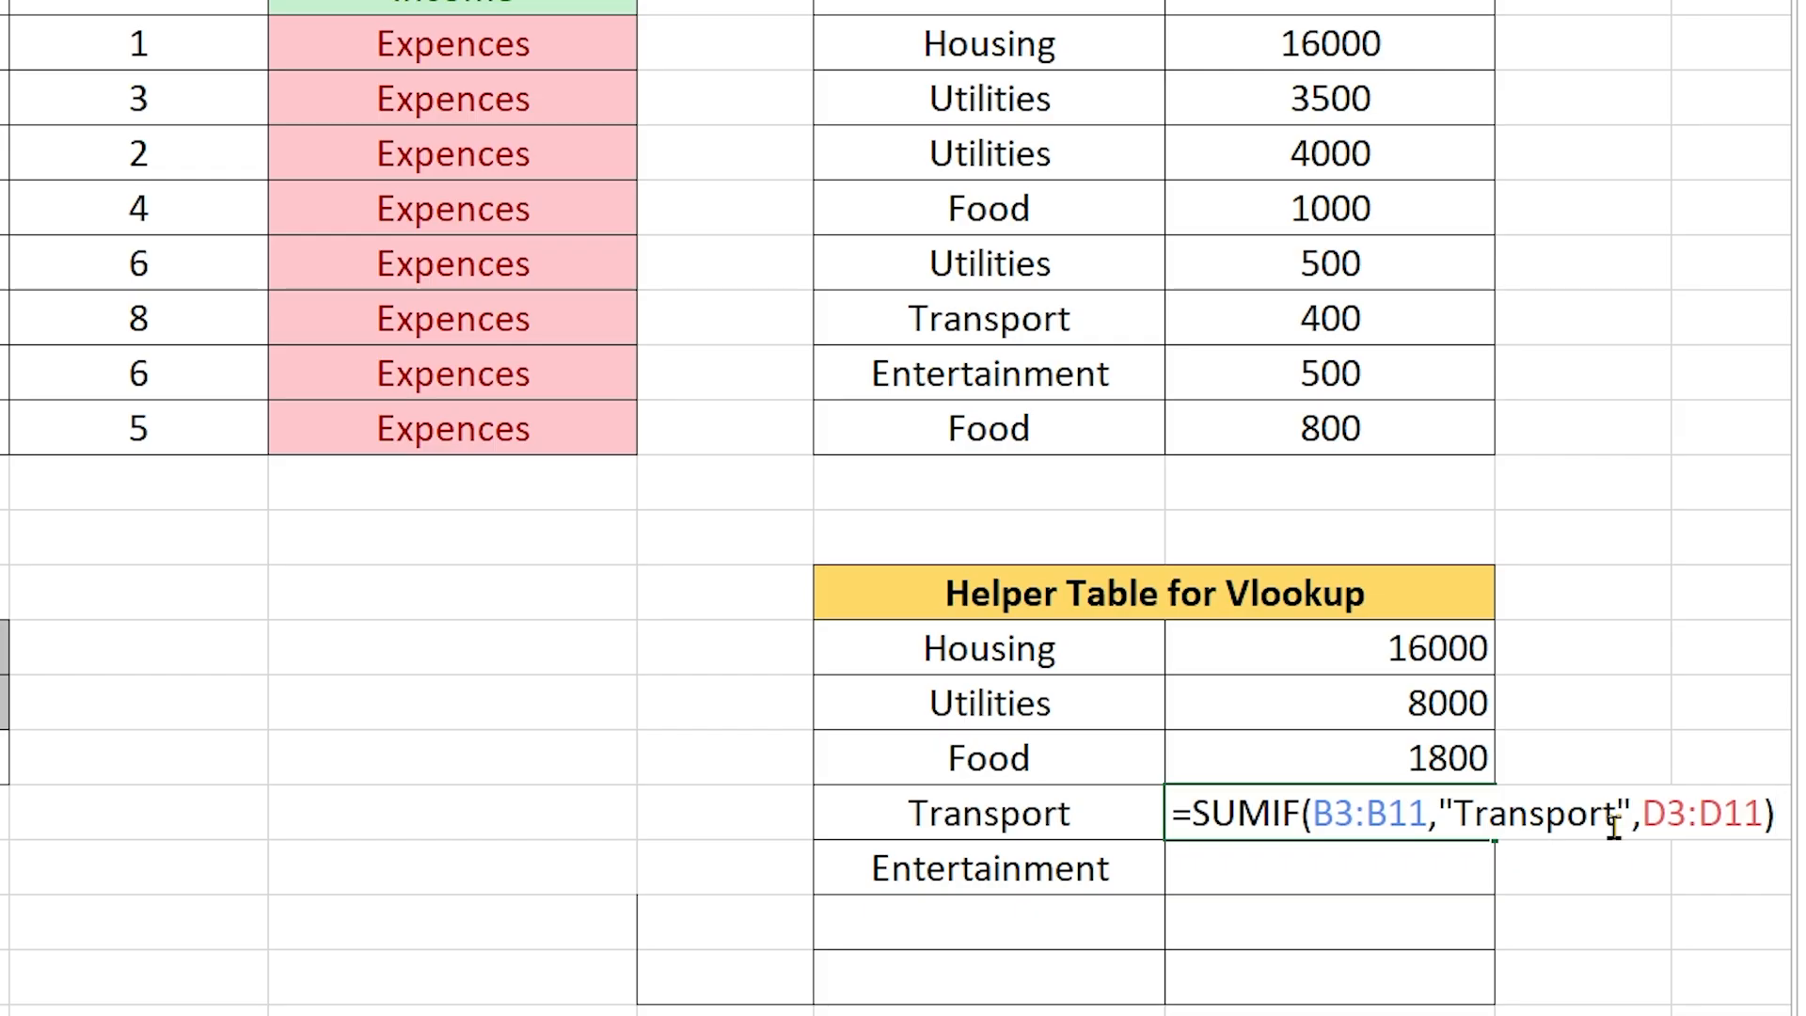
{"action": "key", "text": "Return"}
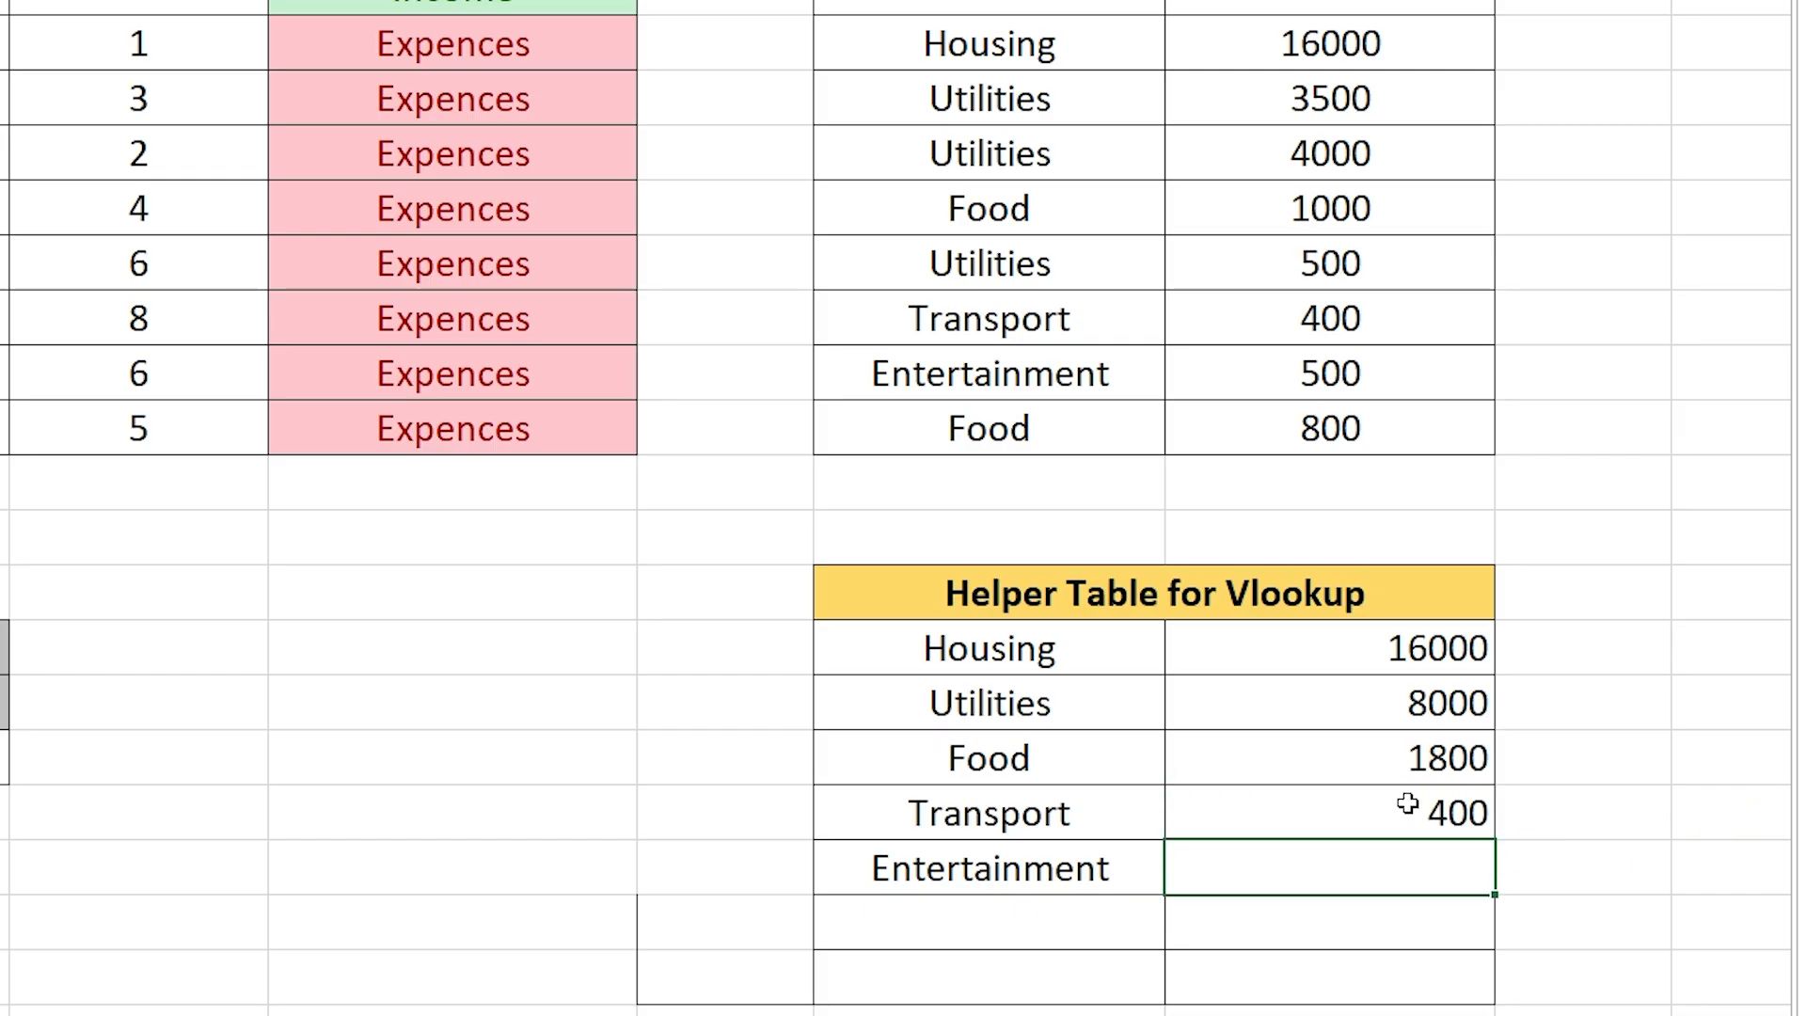
Enter the copied SUMIF formula in J19 beside Entertainment, with one equals sign and "Entertainment" replacing the Housing criterion.
{"action": "type", "text": "="}
{"action": "type", "text": "=SUMIF(B3:B11,\"Housing\",D3:D11)"}
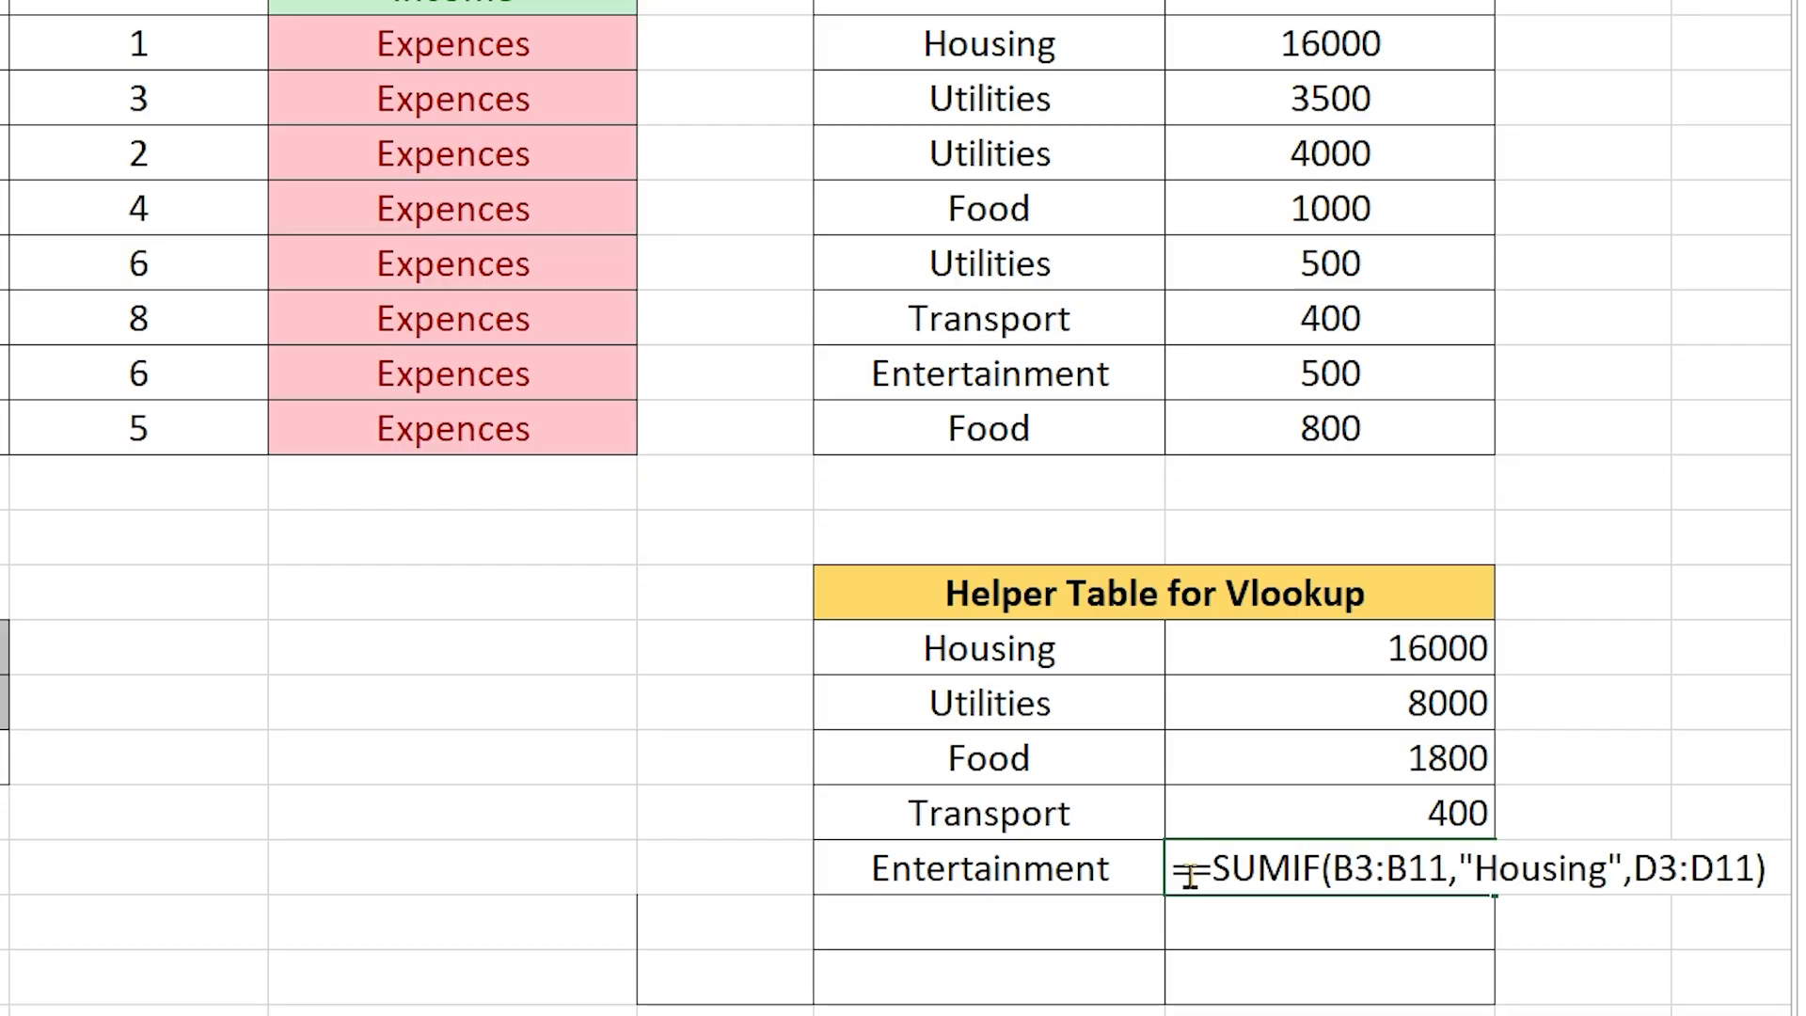
{"action": "key", "text": "Home"}
{"action": "key", "text": "Delete"}
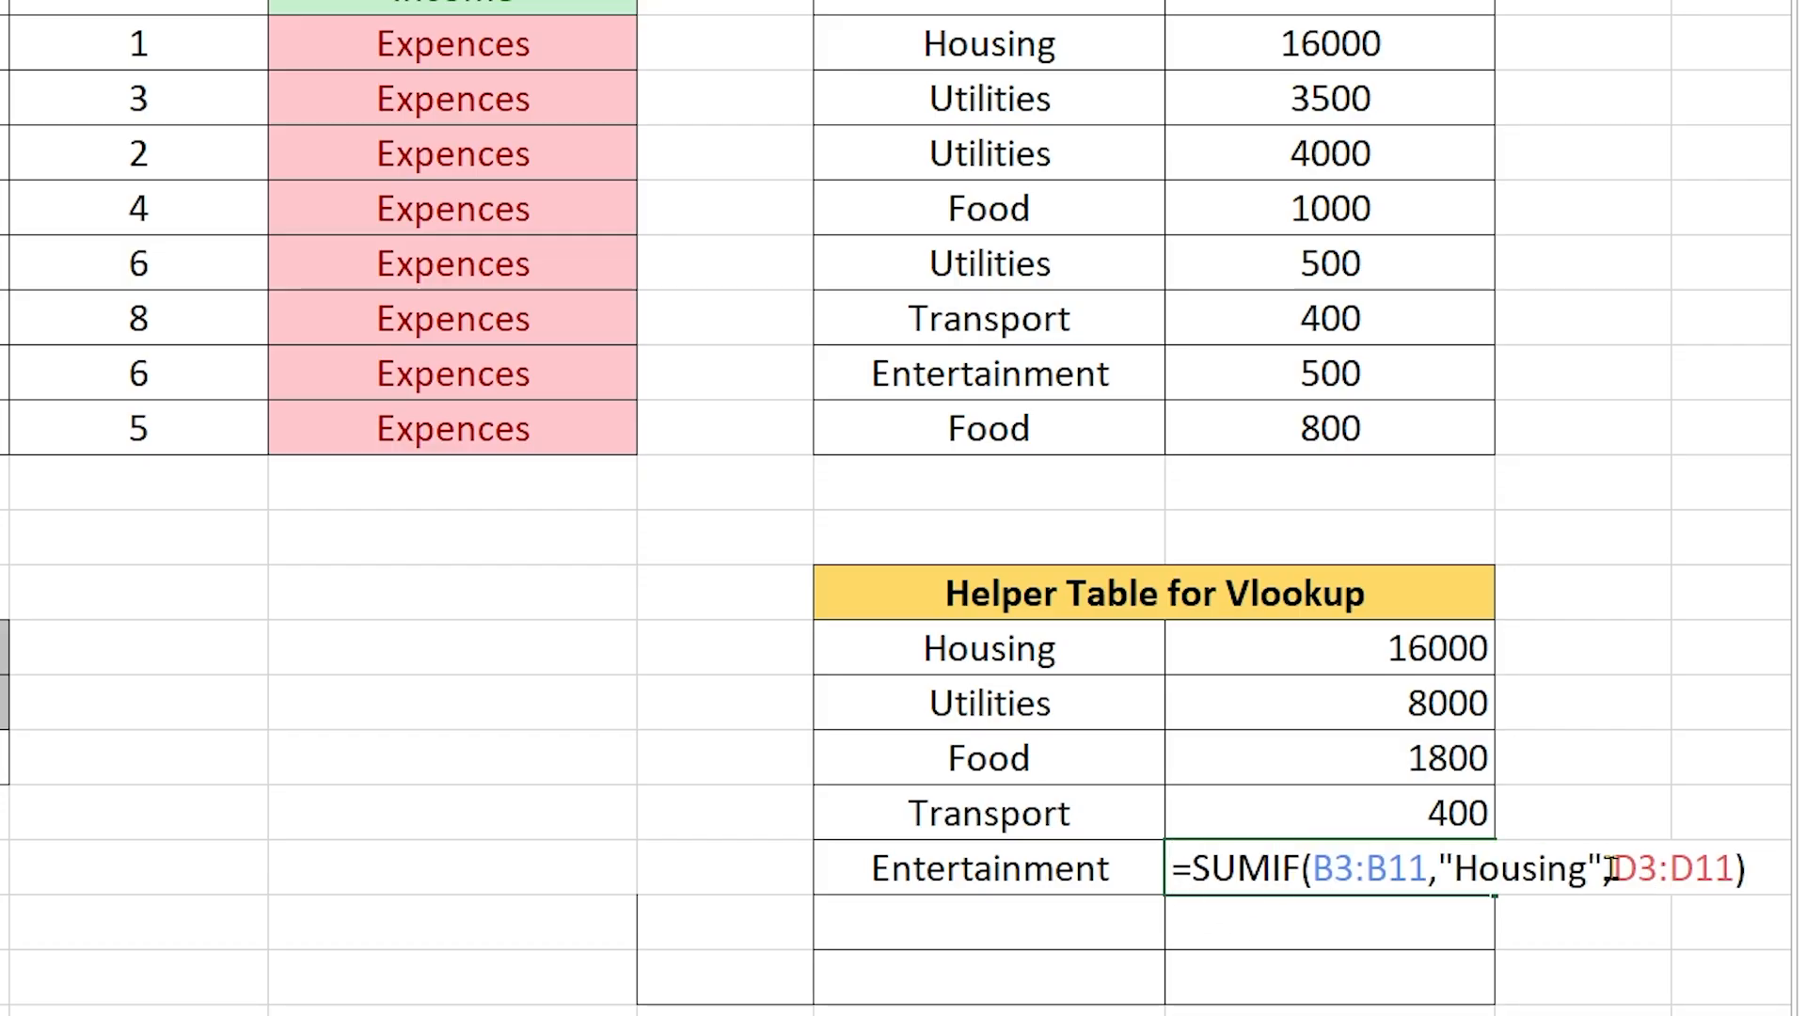
{"action": "left_click_drag", "start_coordinate": [1586, 867], "coordinate": [1454, 870]}
{"action": "type", "text": "Enter"}
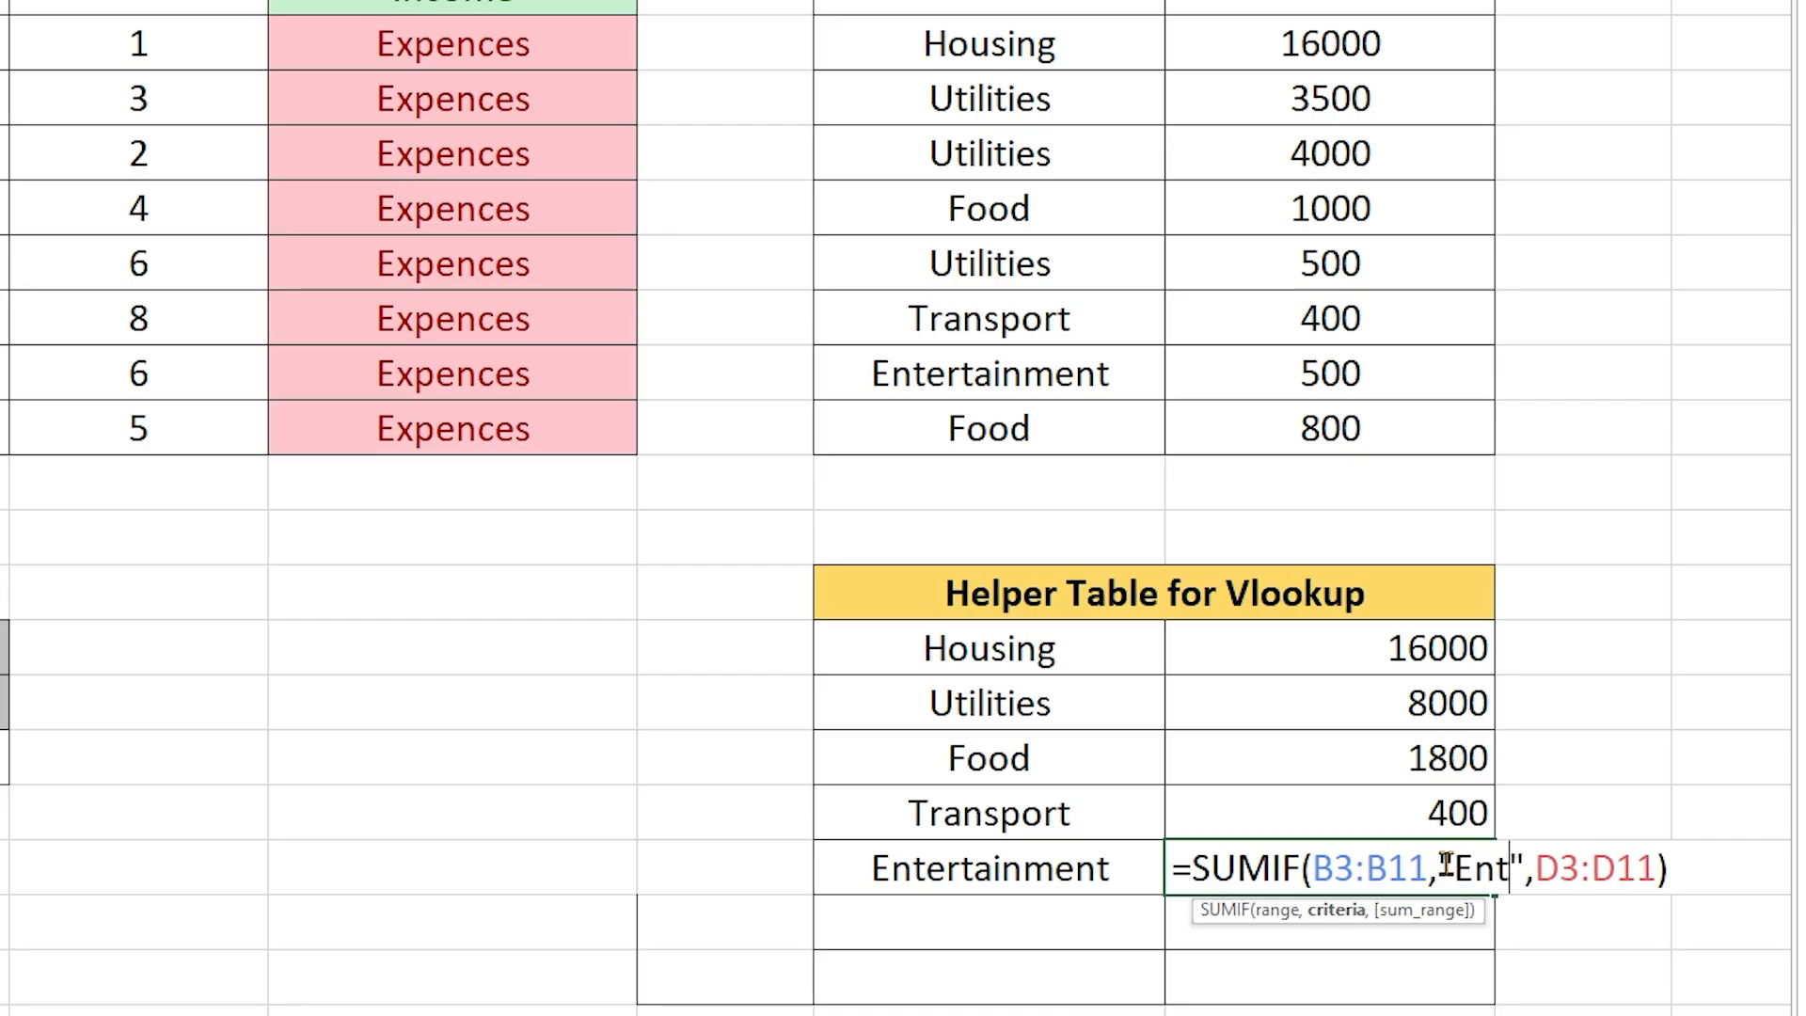
{"action": "type", "text": "tainme"}
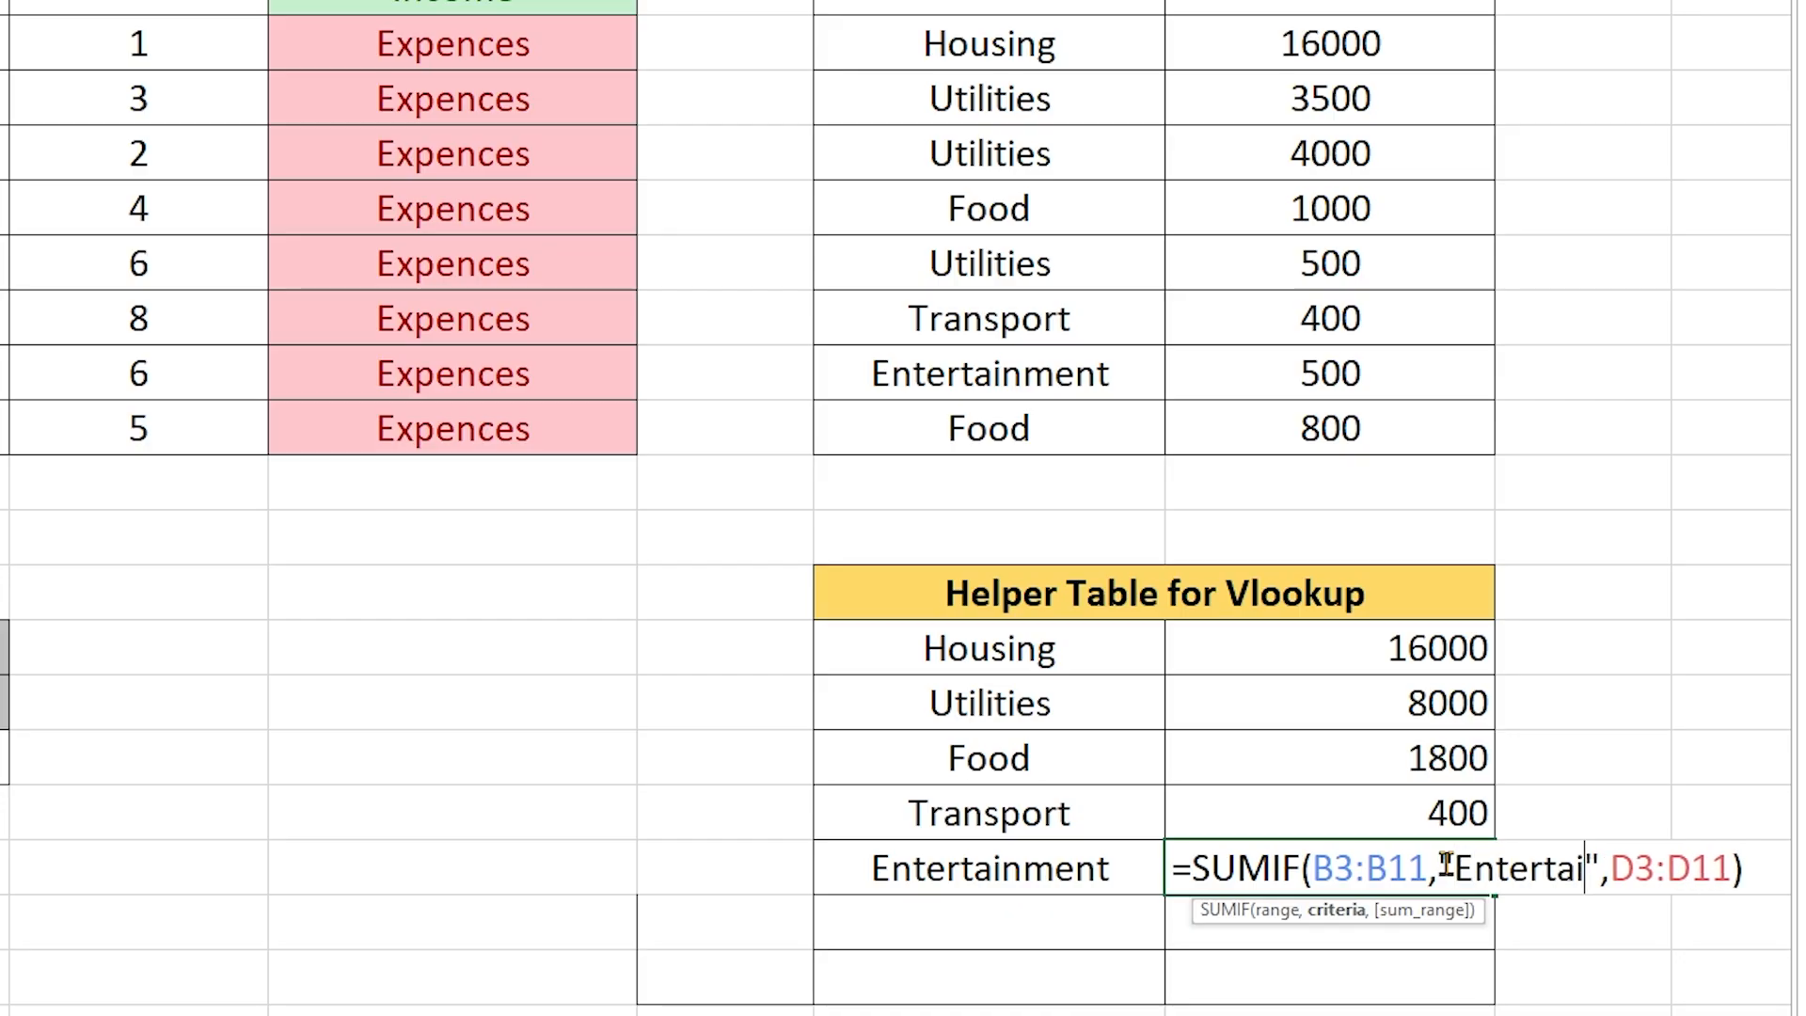
{"action": "type", "text": "nt"}
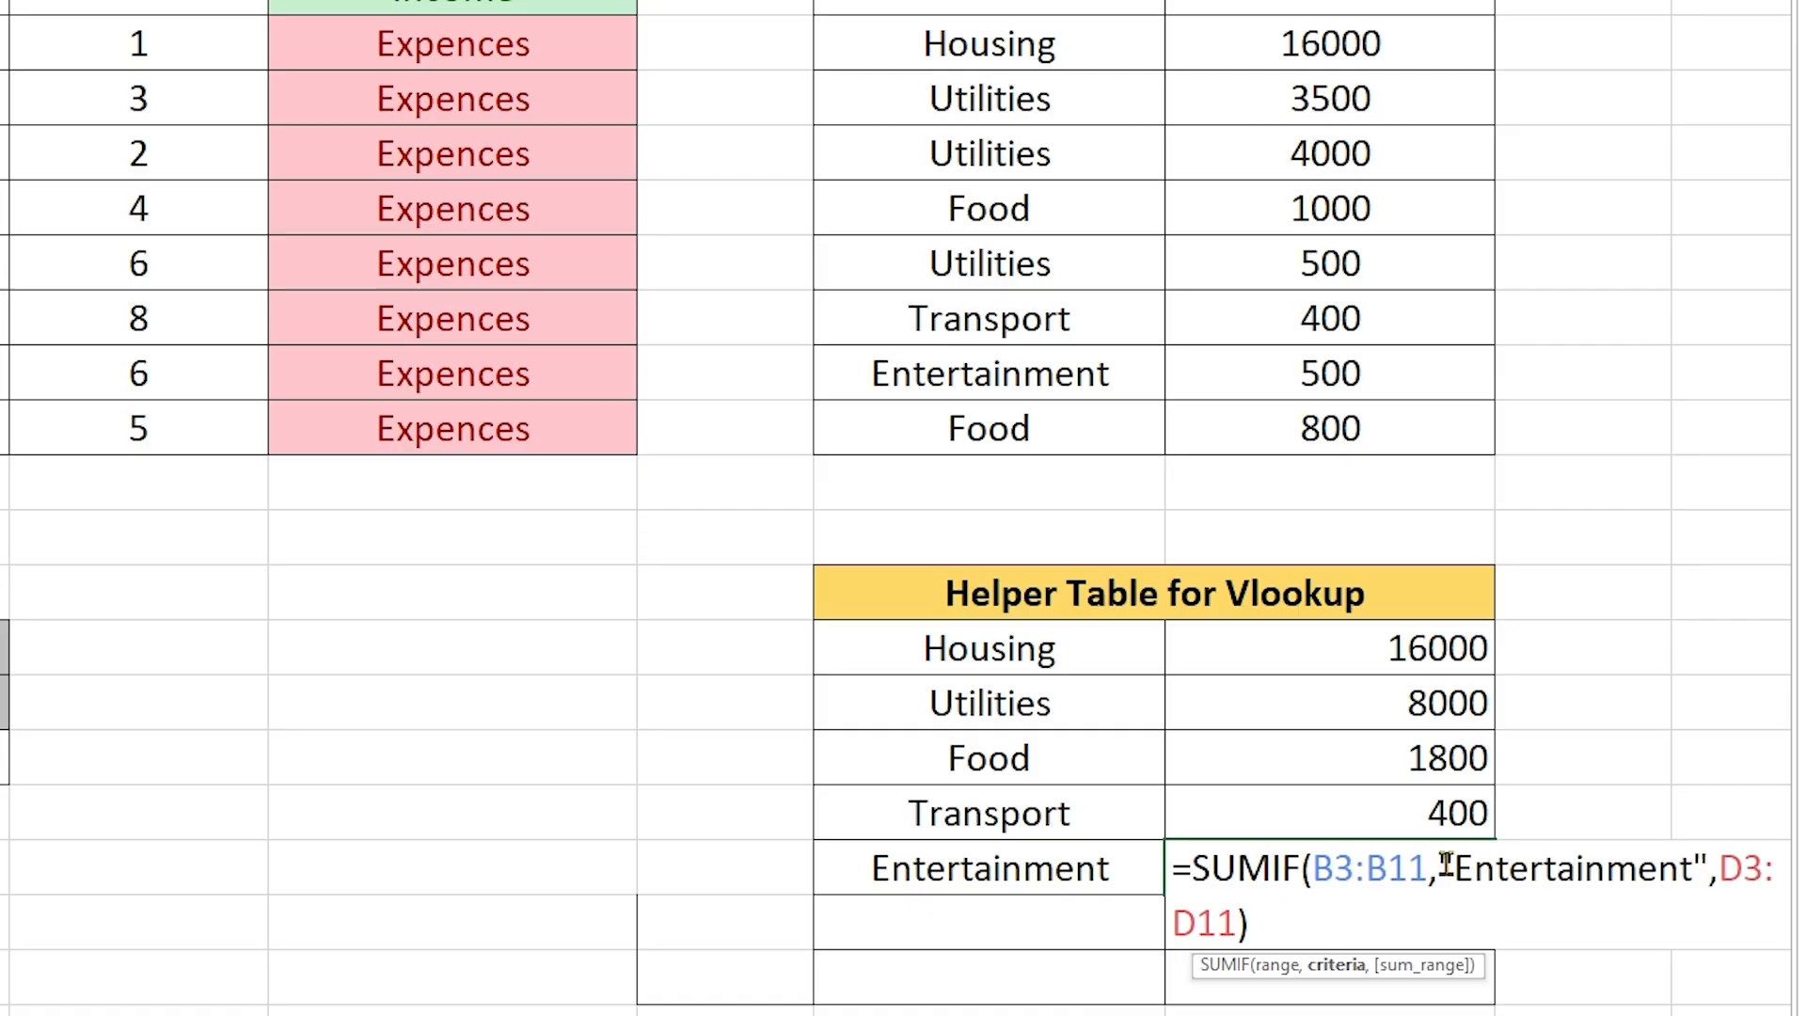
{"action": "key", "text": "Return"}
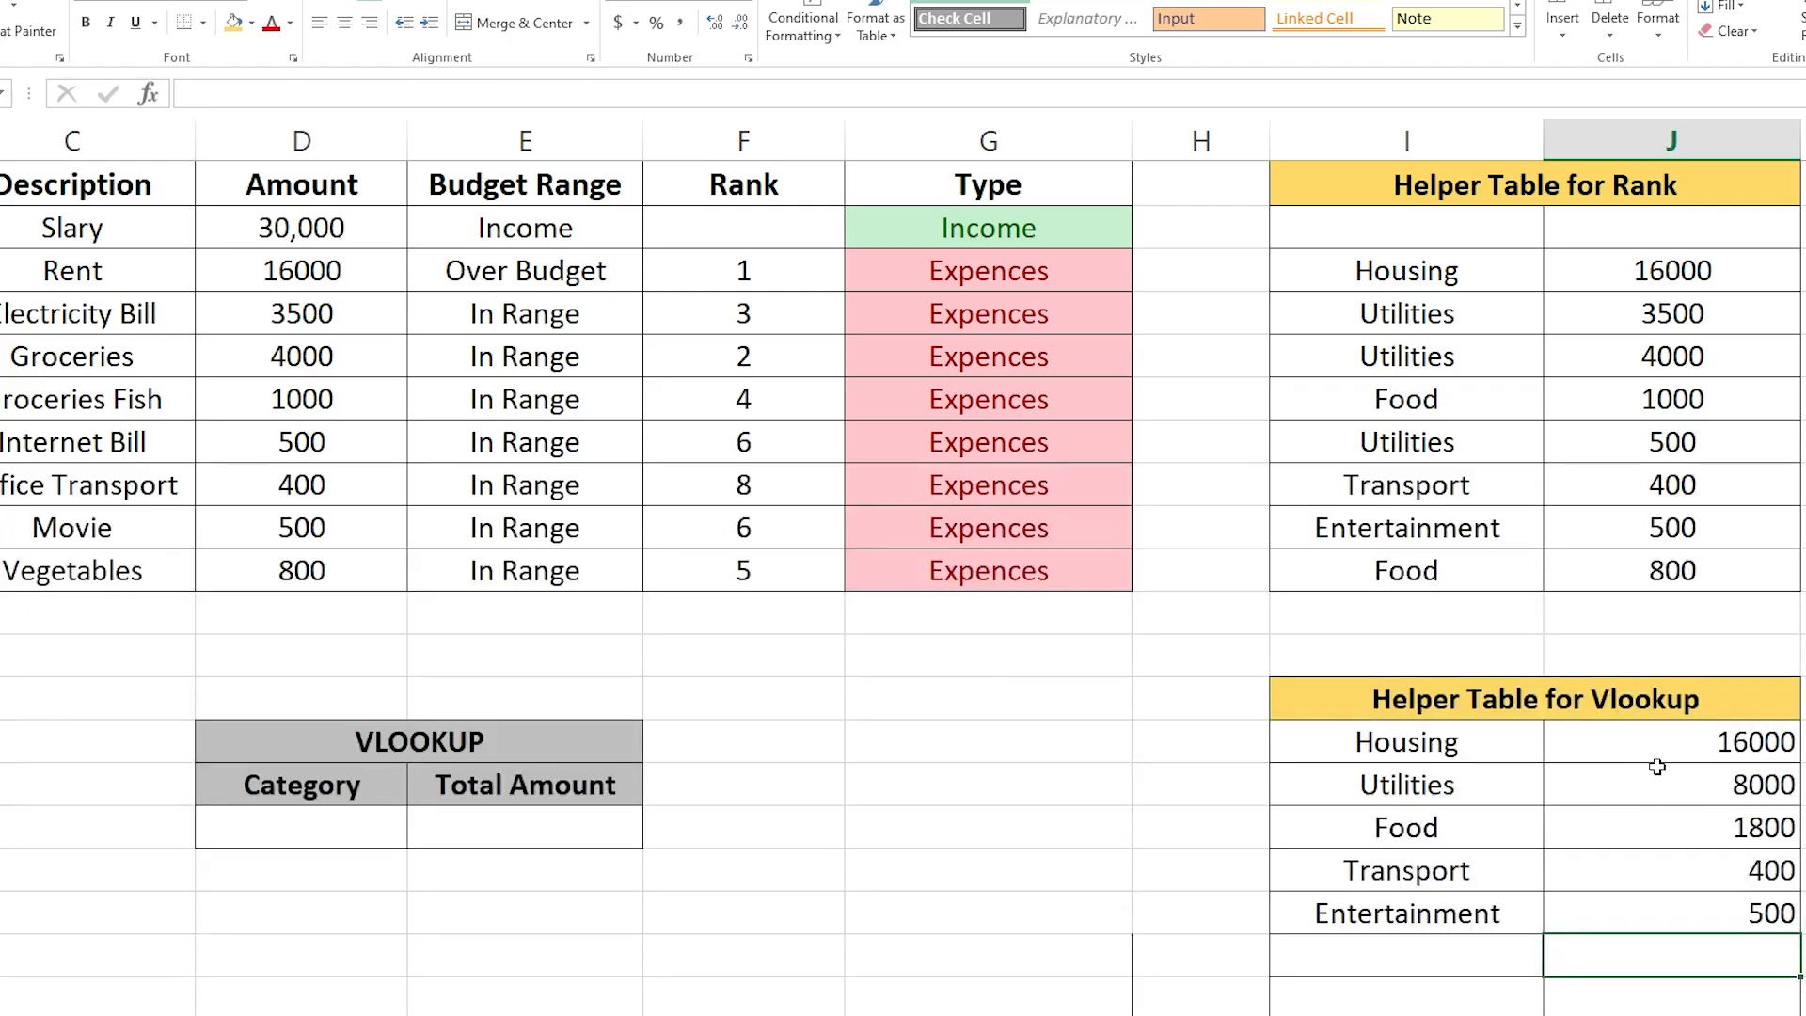
Open data validation for D17, the empty Category cell of the VLOOKUP table, and allow only List values.
{"action": "left_click", "coordinate": [1285, 664]}
{"action": "scroll", "coordinate": [609, 823], "scroll_direction": "left", "scroll_amount": 3}
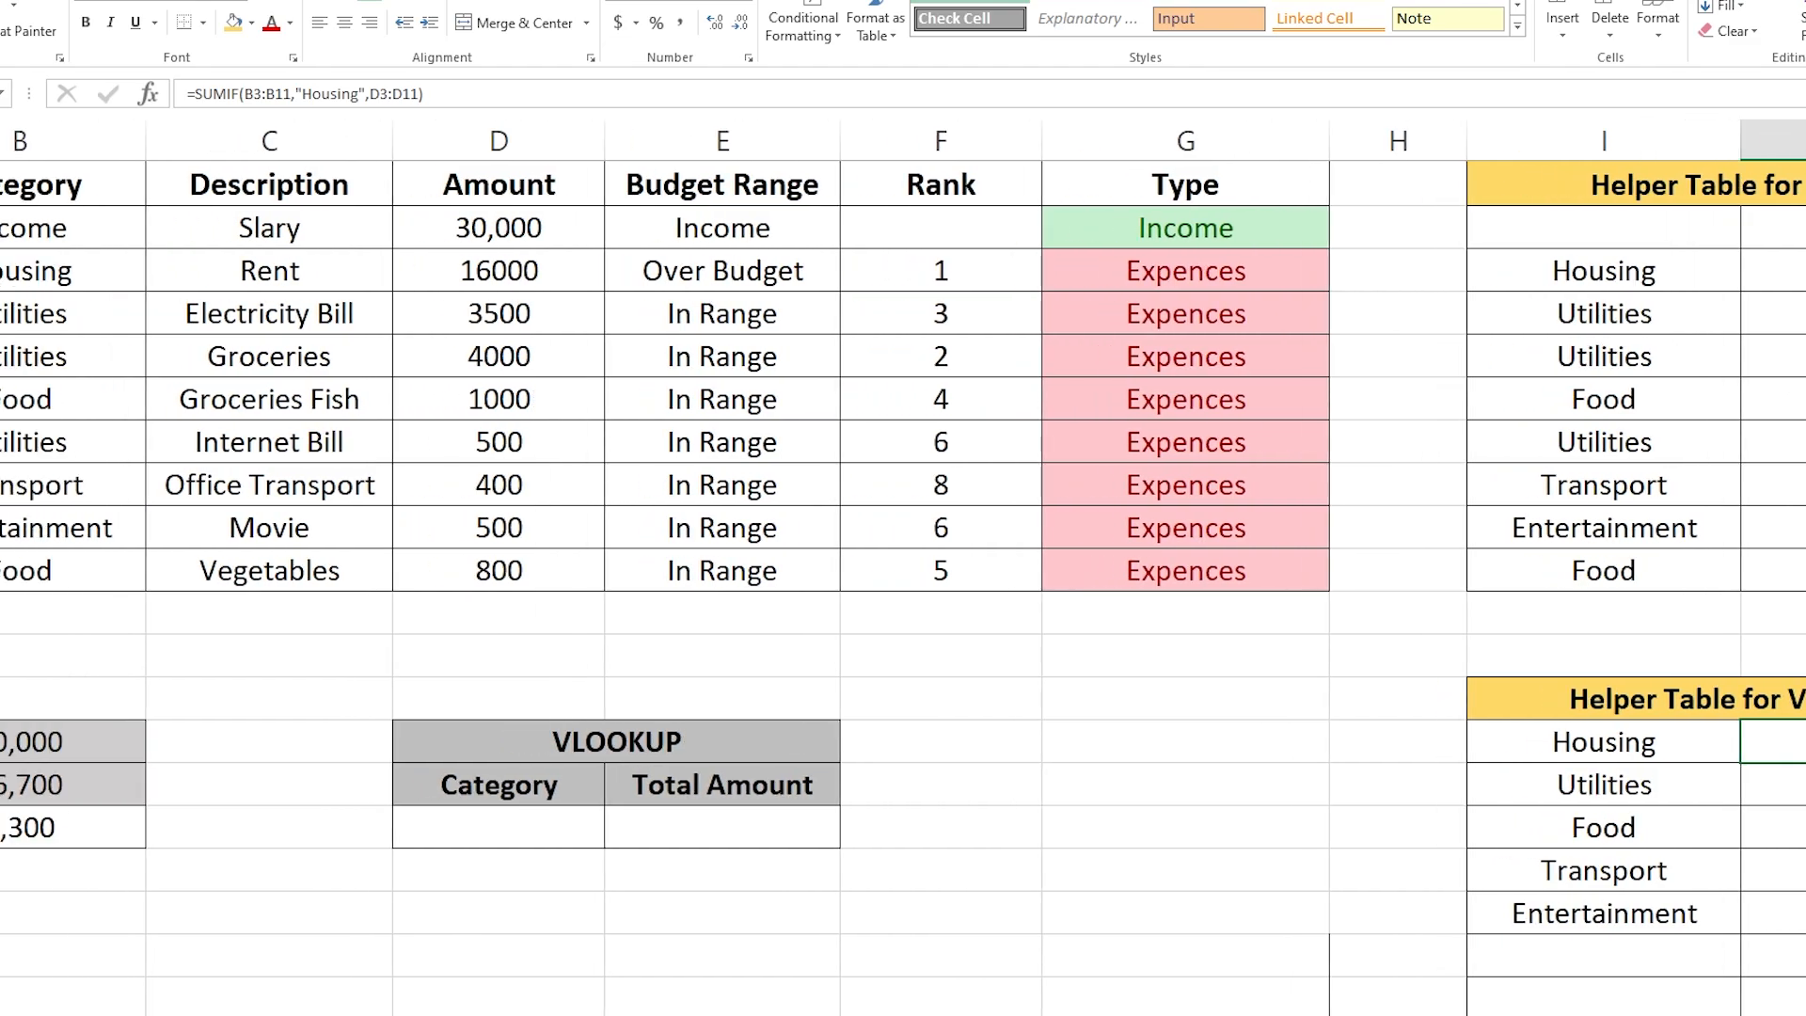
{"action": "left_click", "coordinate": [608, 823]}
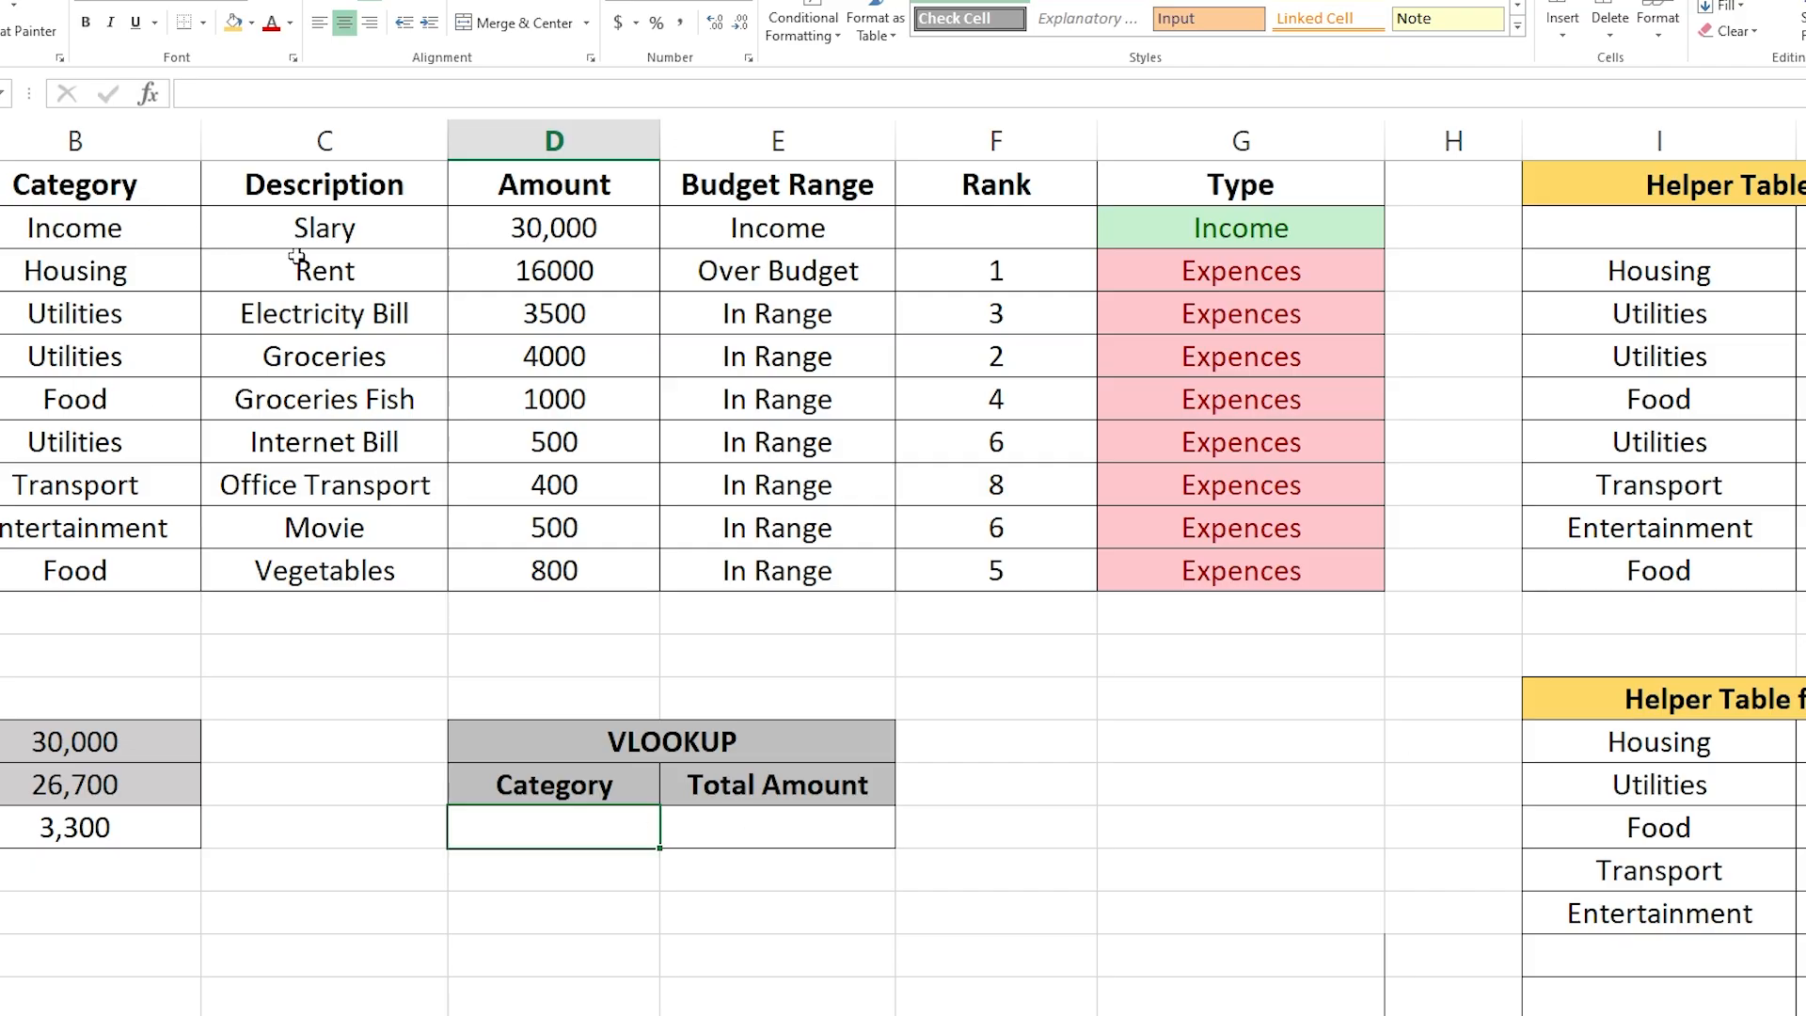
{"action": "left_click_drag", "start_coordinate": [1704, 745], "coordinate": [1688, 913]}
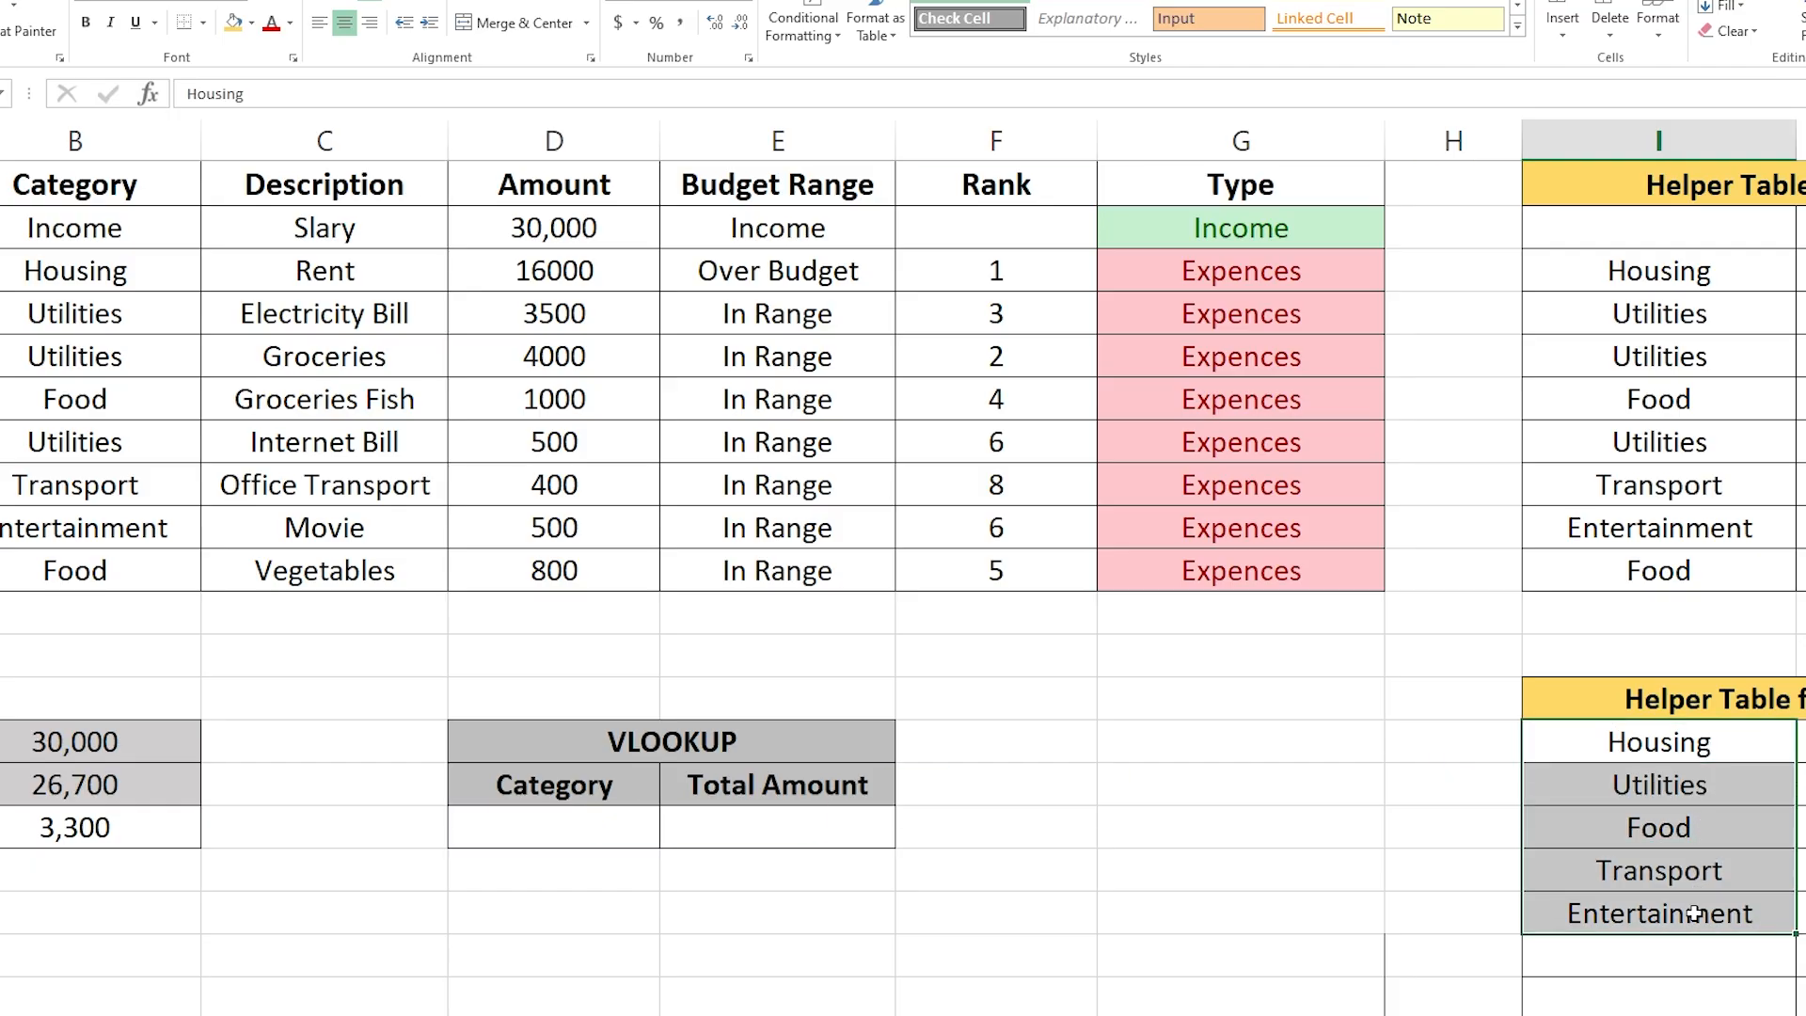
{"action": "left_click", "coordinate": [607, 834]}
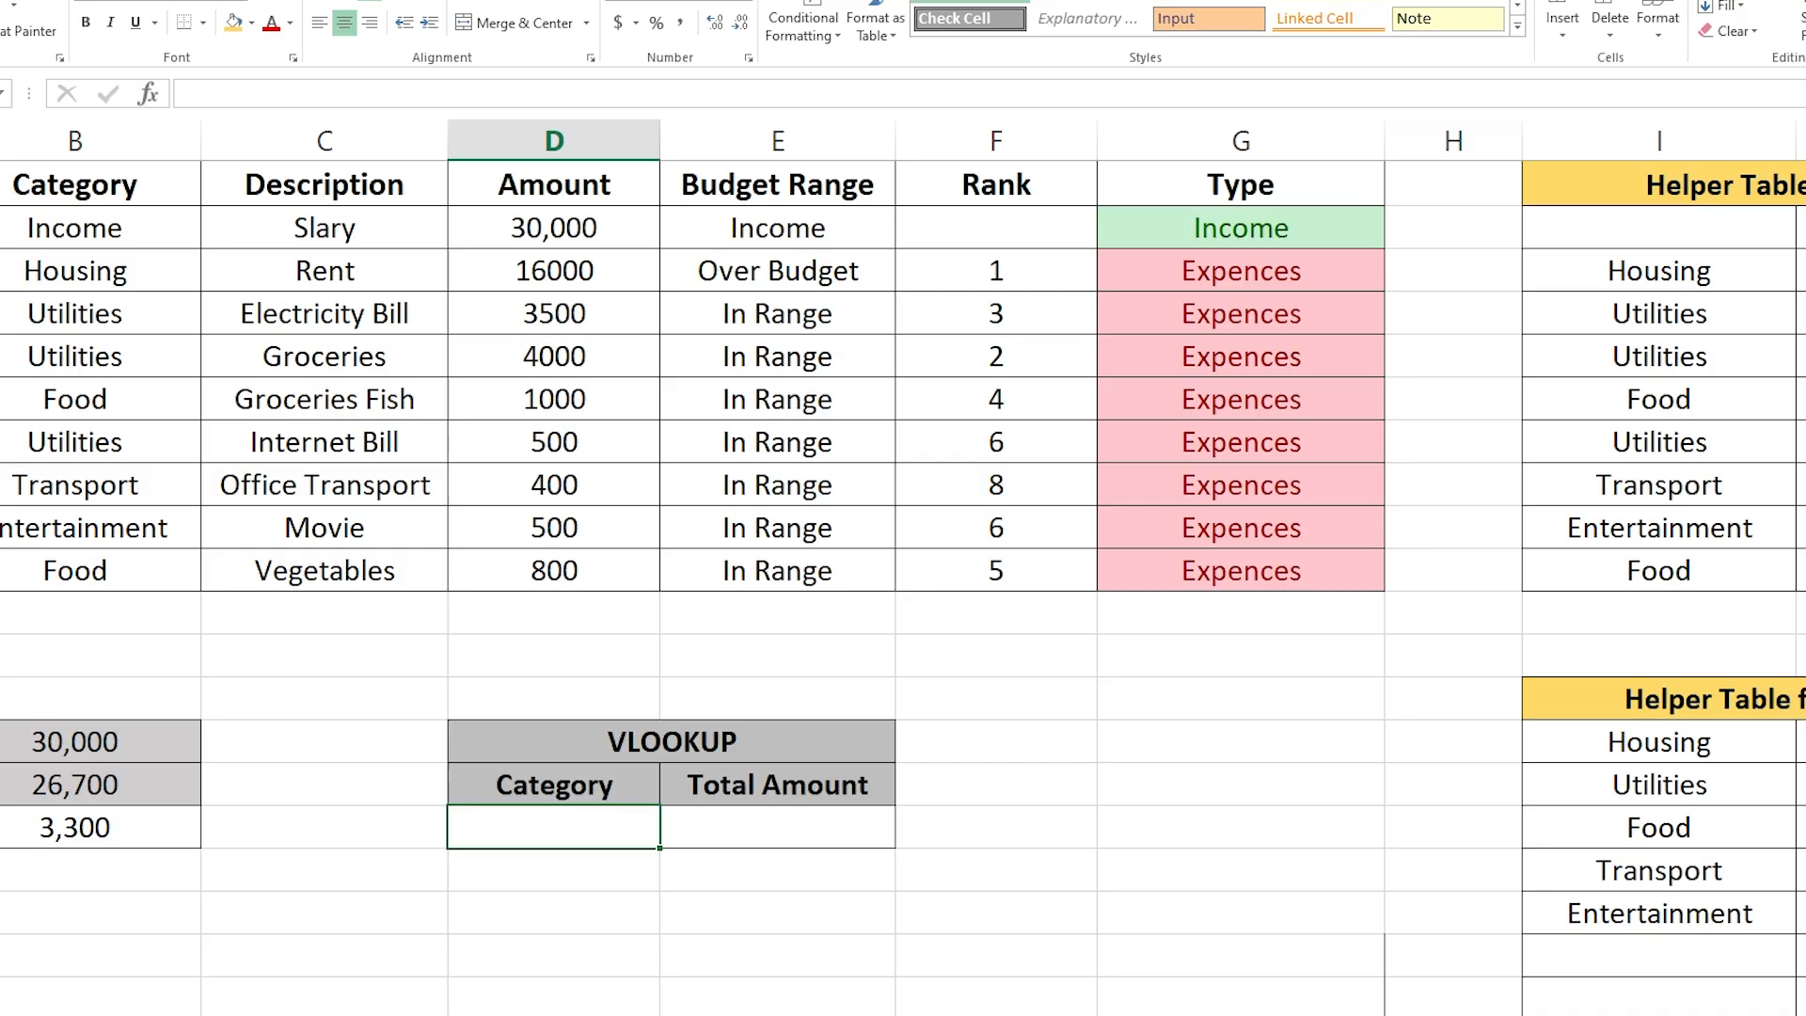
{"action": "left_click", "coordinate": [824, 23]}
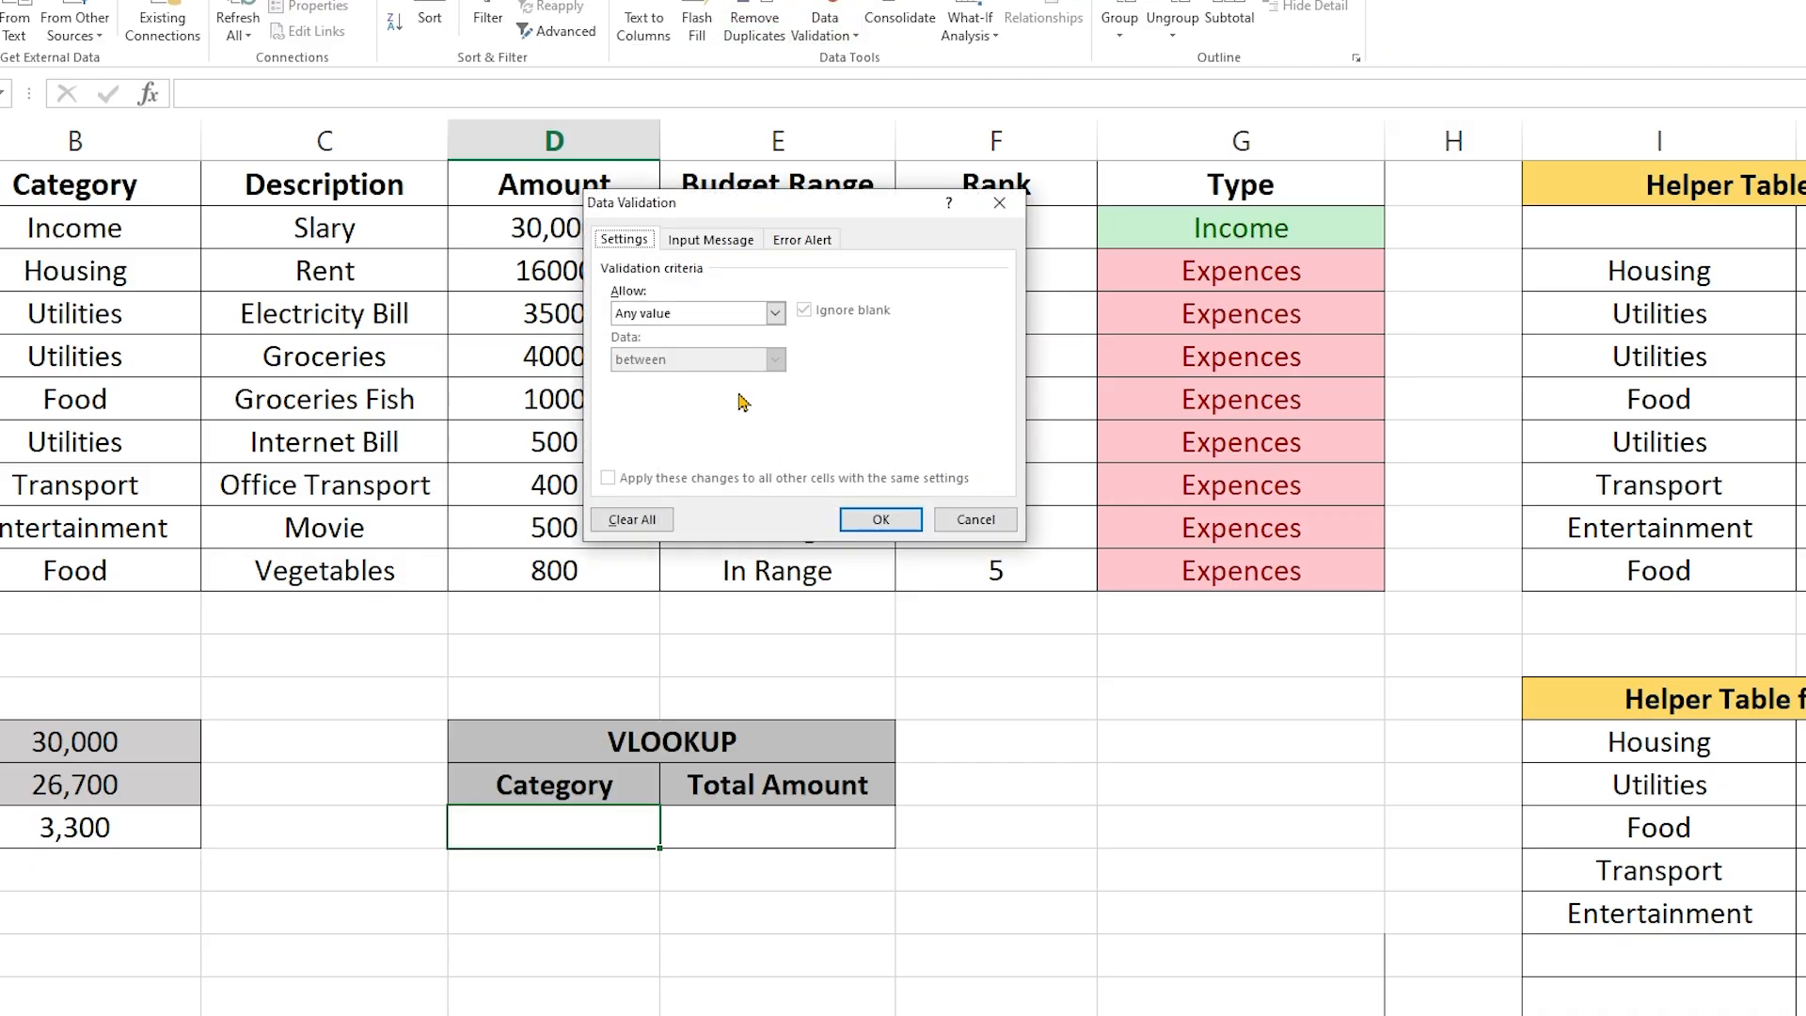
{"action": "left_click", "coordinate": [775, 313]}
{"action": "left_click", "coordinate": [677, 363]}
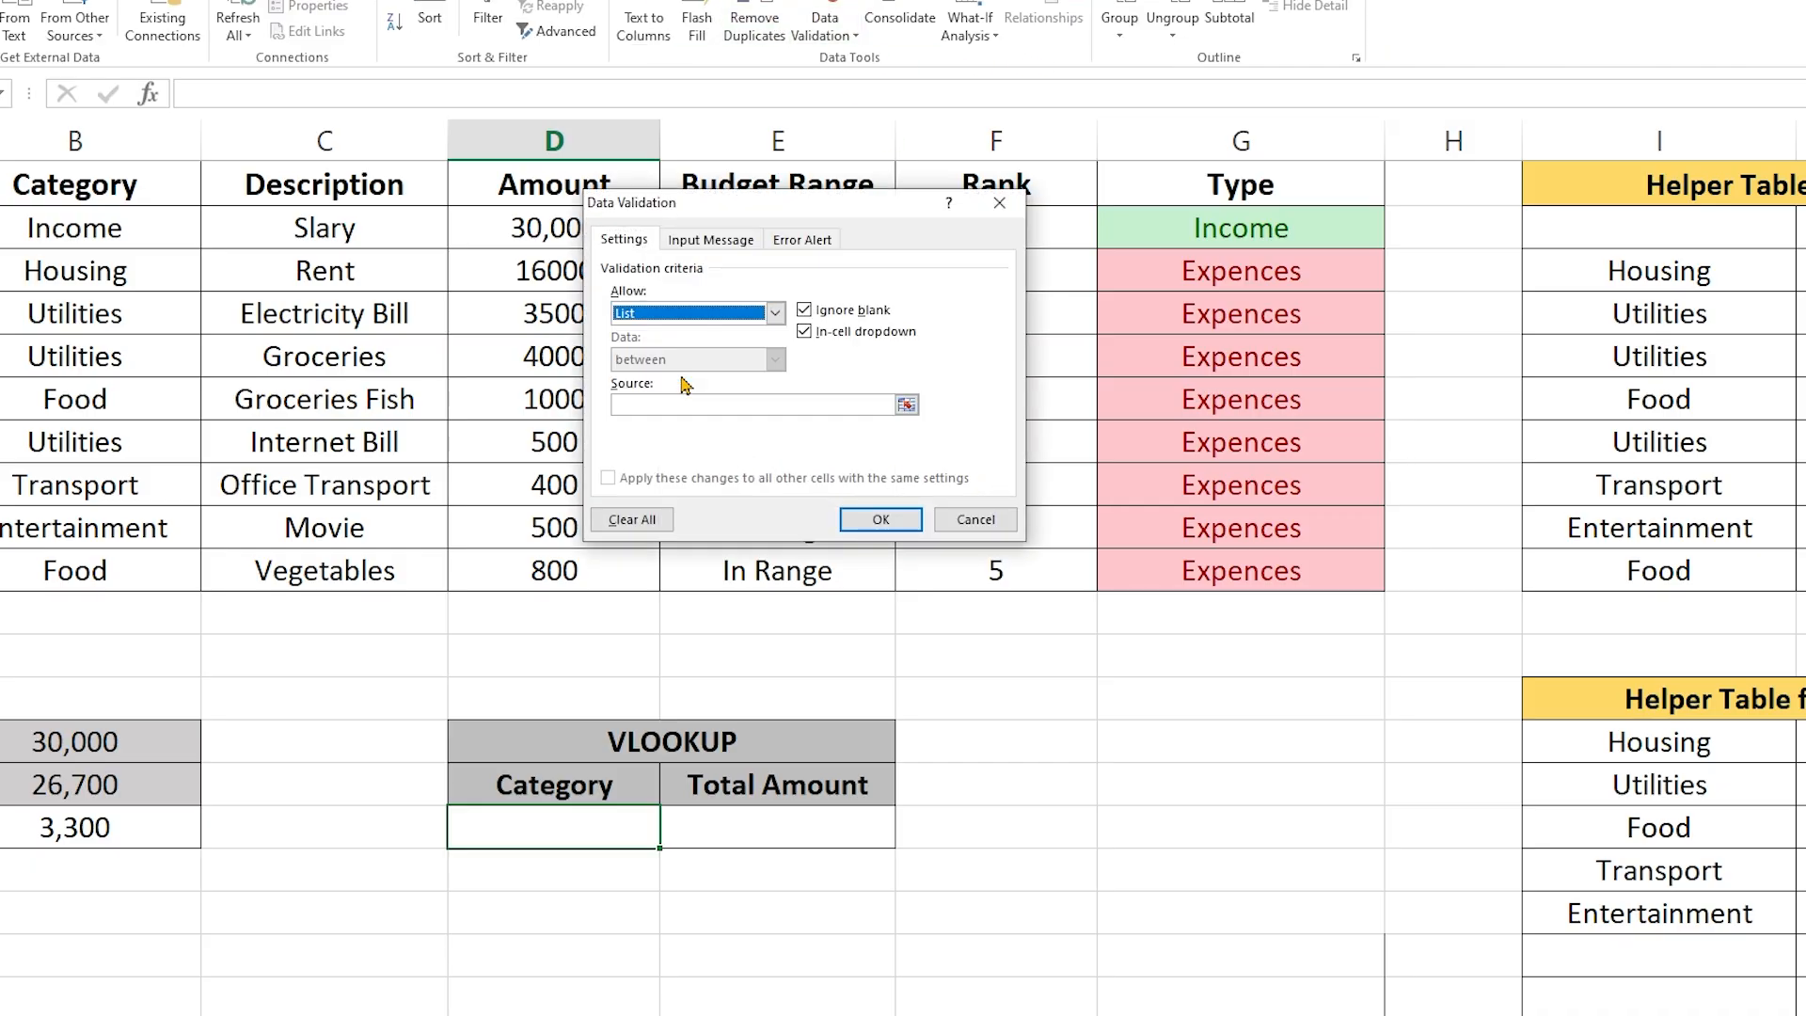
Use the helper table categories =$I$15:$I$19 as the list source for D17 and apply the validation.
{"action": "left_click", "coordinate": [634, 410]}
{"action": "left_click_drag", "start_coordinate": [1704, 758], "coordinate": [1701, 821]}
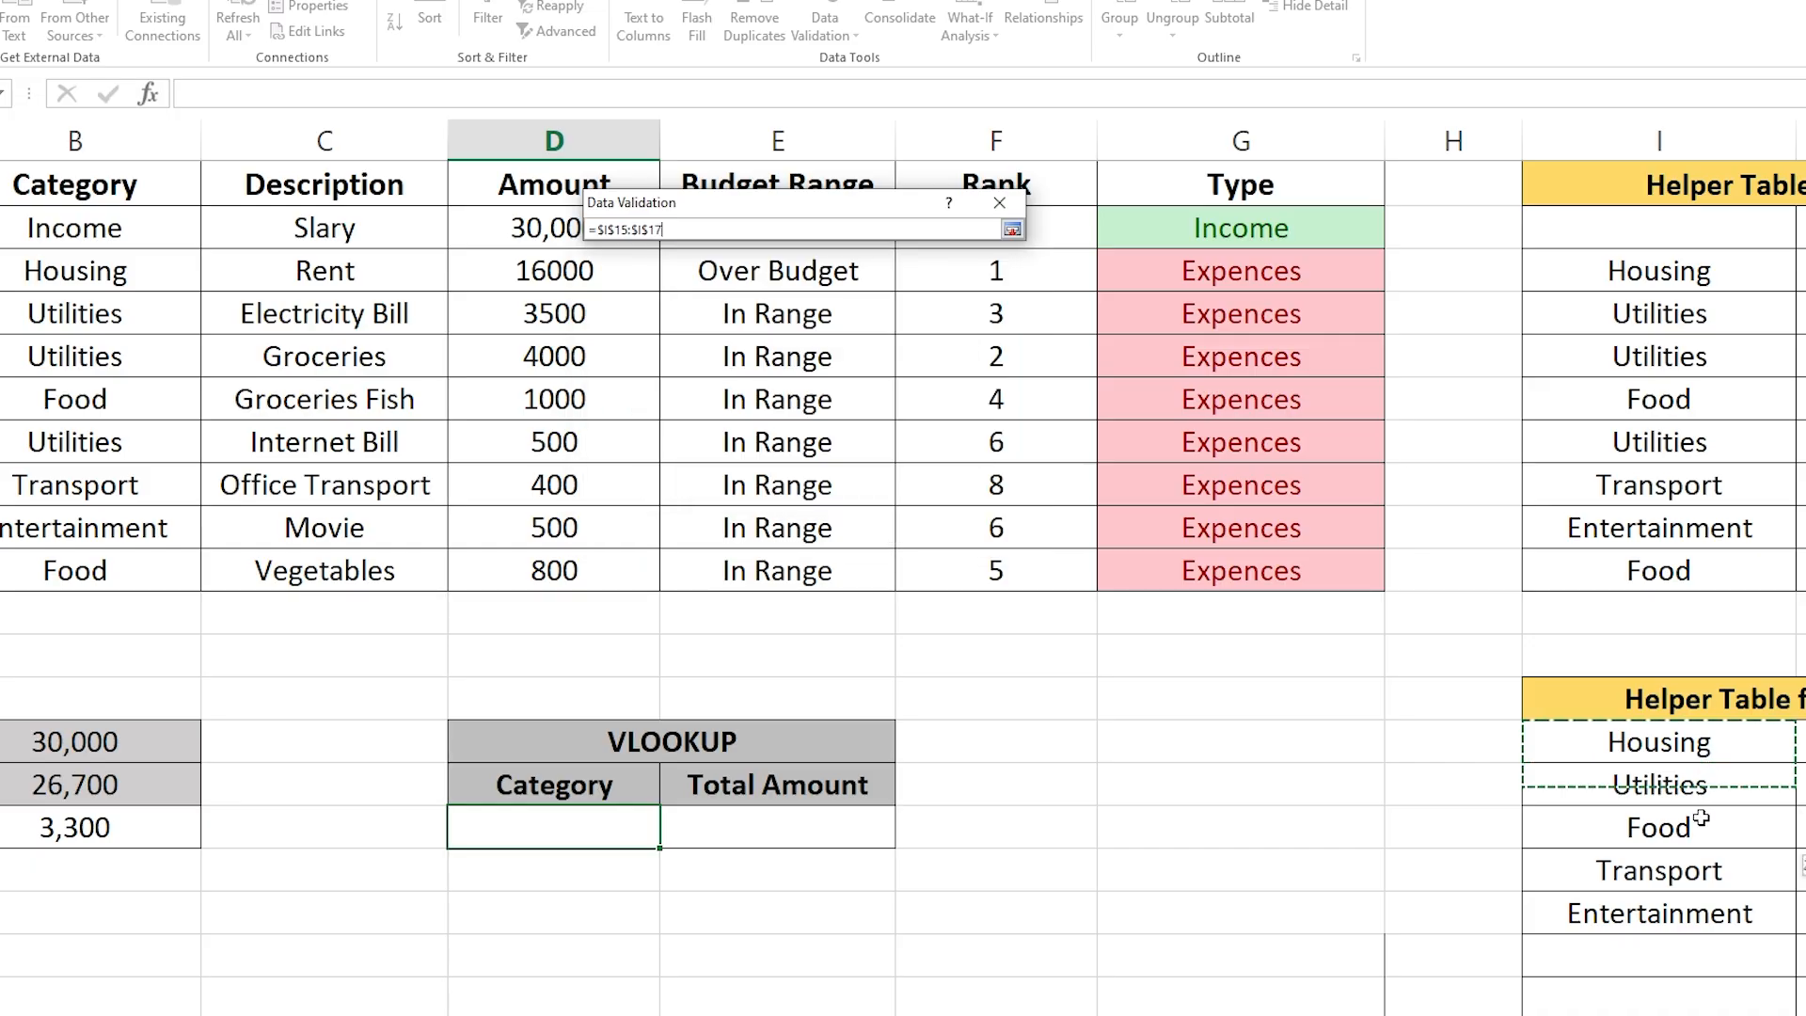
{"action": "left_click_drag", "start_coordinate": [1682, 933], "coordinate": [1682, 933]}
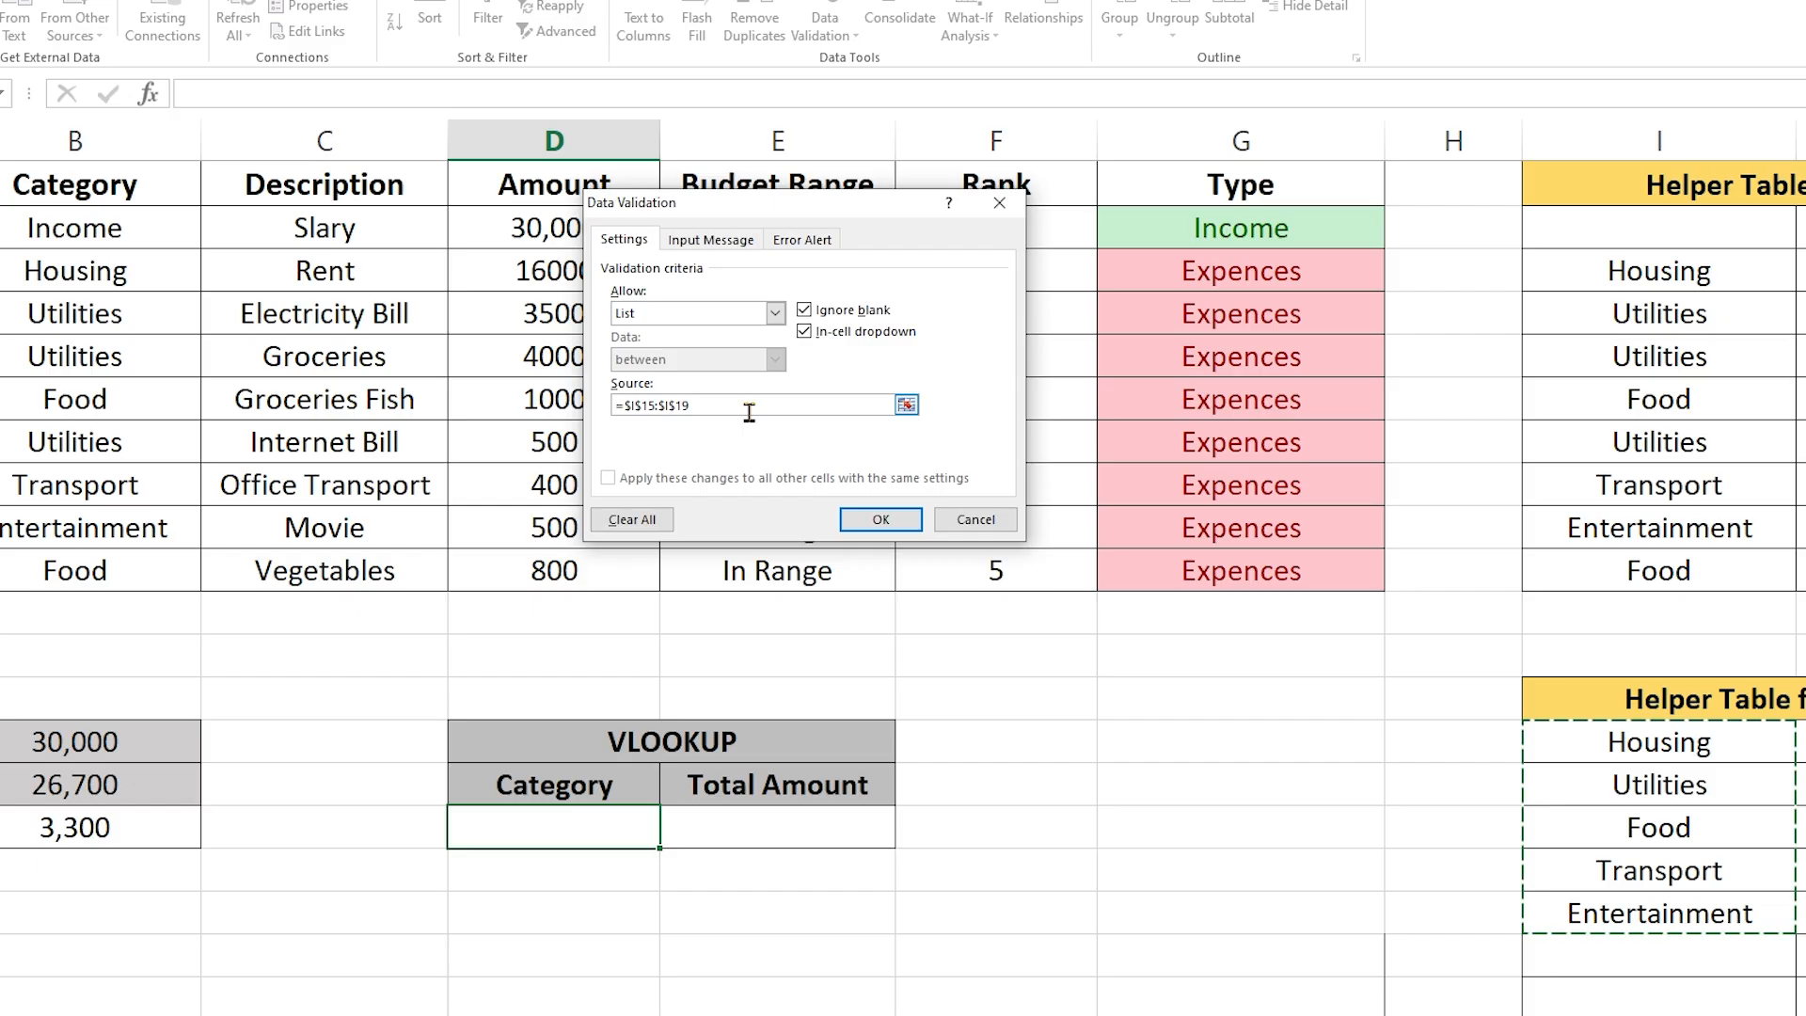
{"action": "left_click", "coordinate": [881, 520]}
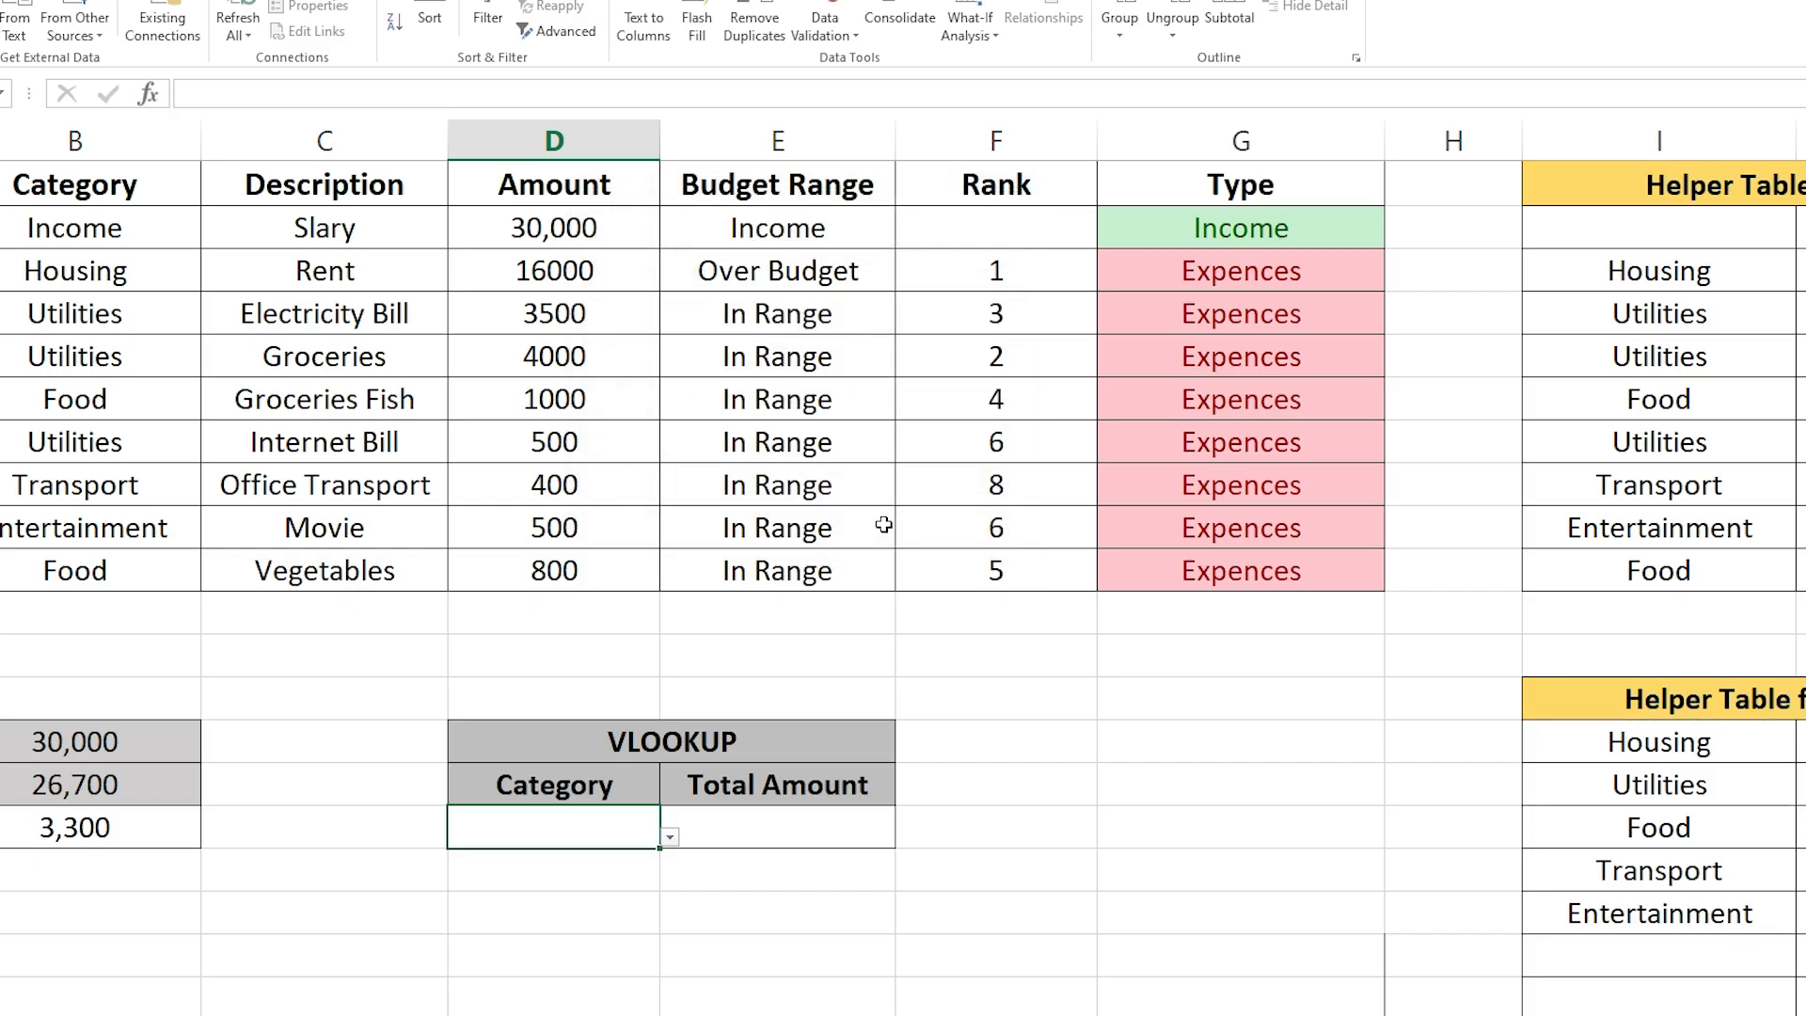
Choose Housing as the category in D17 and start a VLOOKUP formula in E17 with D17 as the lookup value.
{"action": "left_click", "coordinate": [670, 837]}
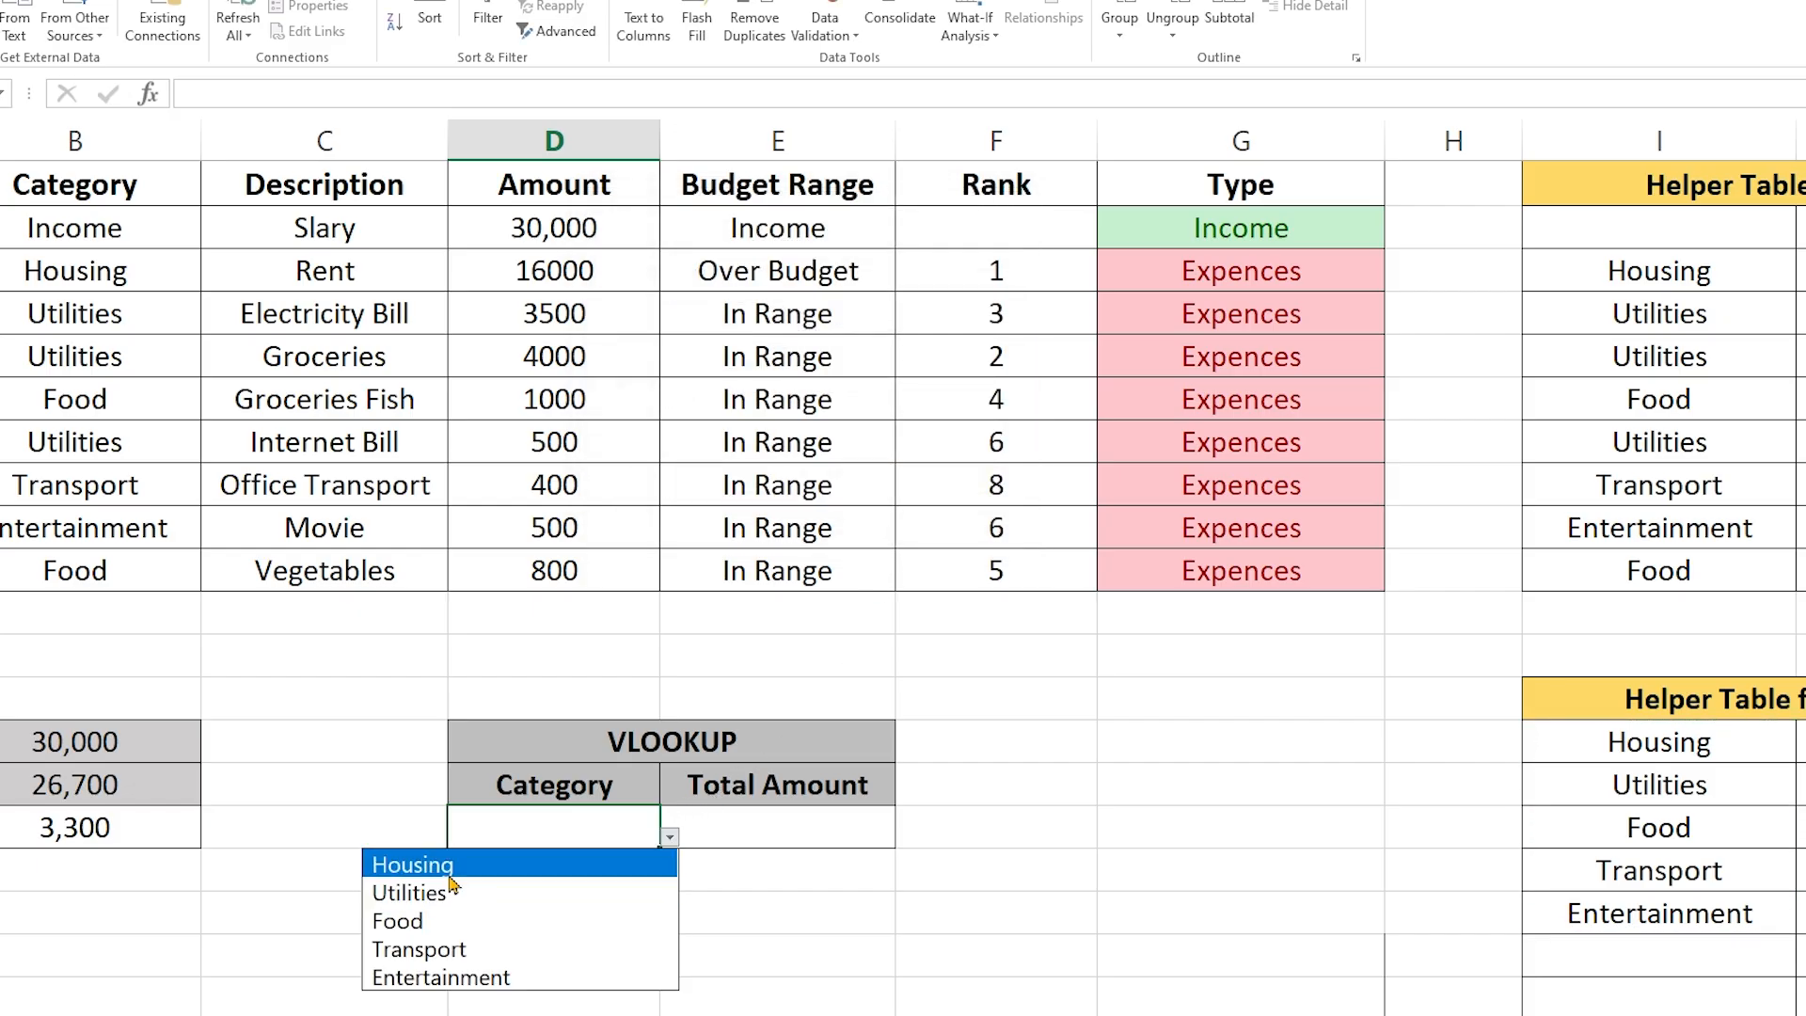
{"action": "left_click", "coordinate": [454, 870]}
{"action": "left_click", "coordinate": [753, 828]}
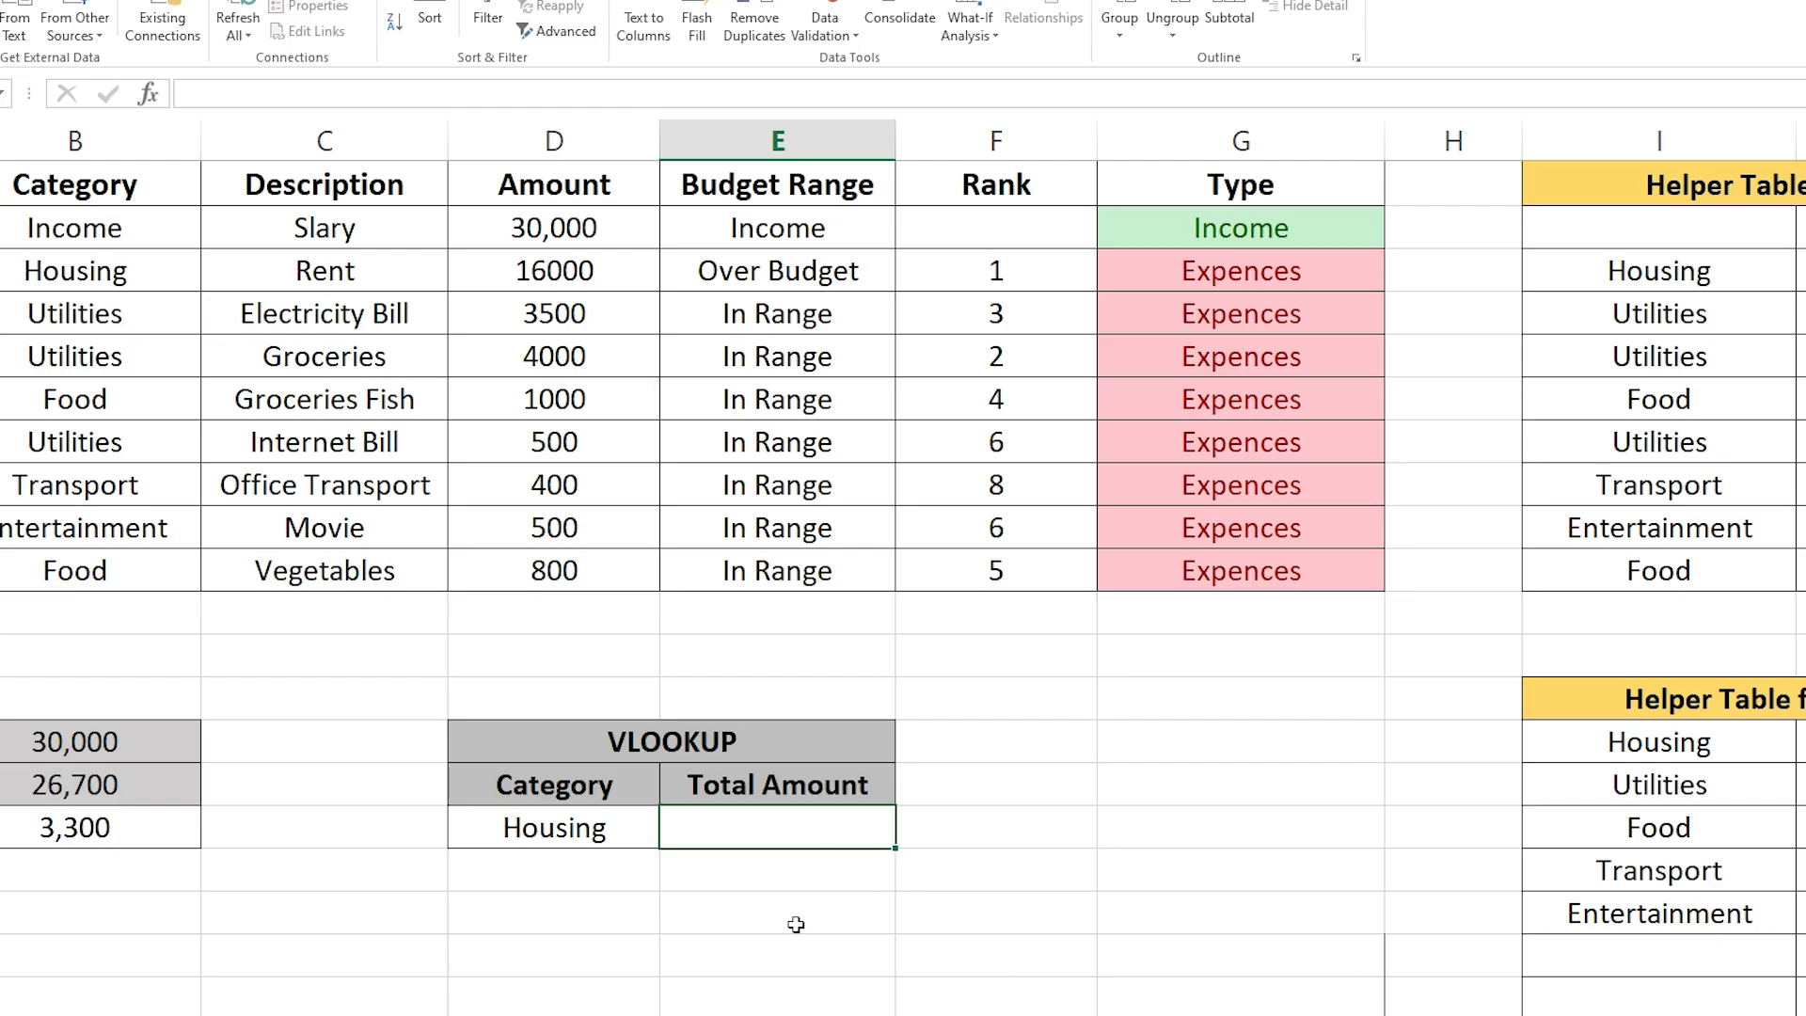
{"action": "type", "text": "=vlo"}
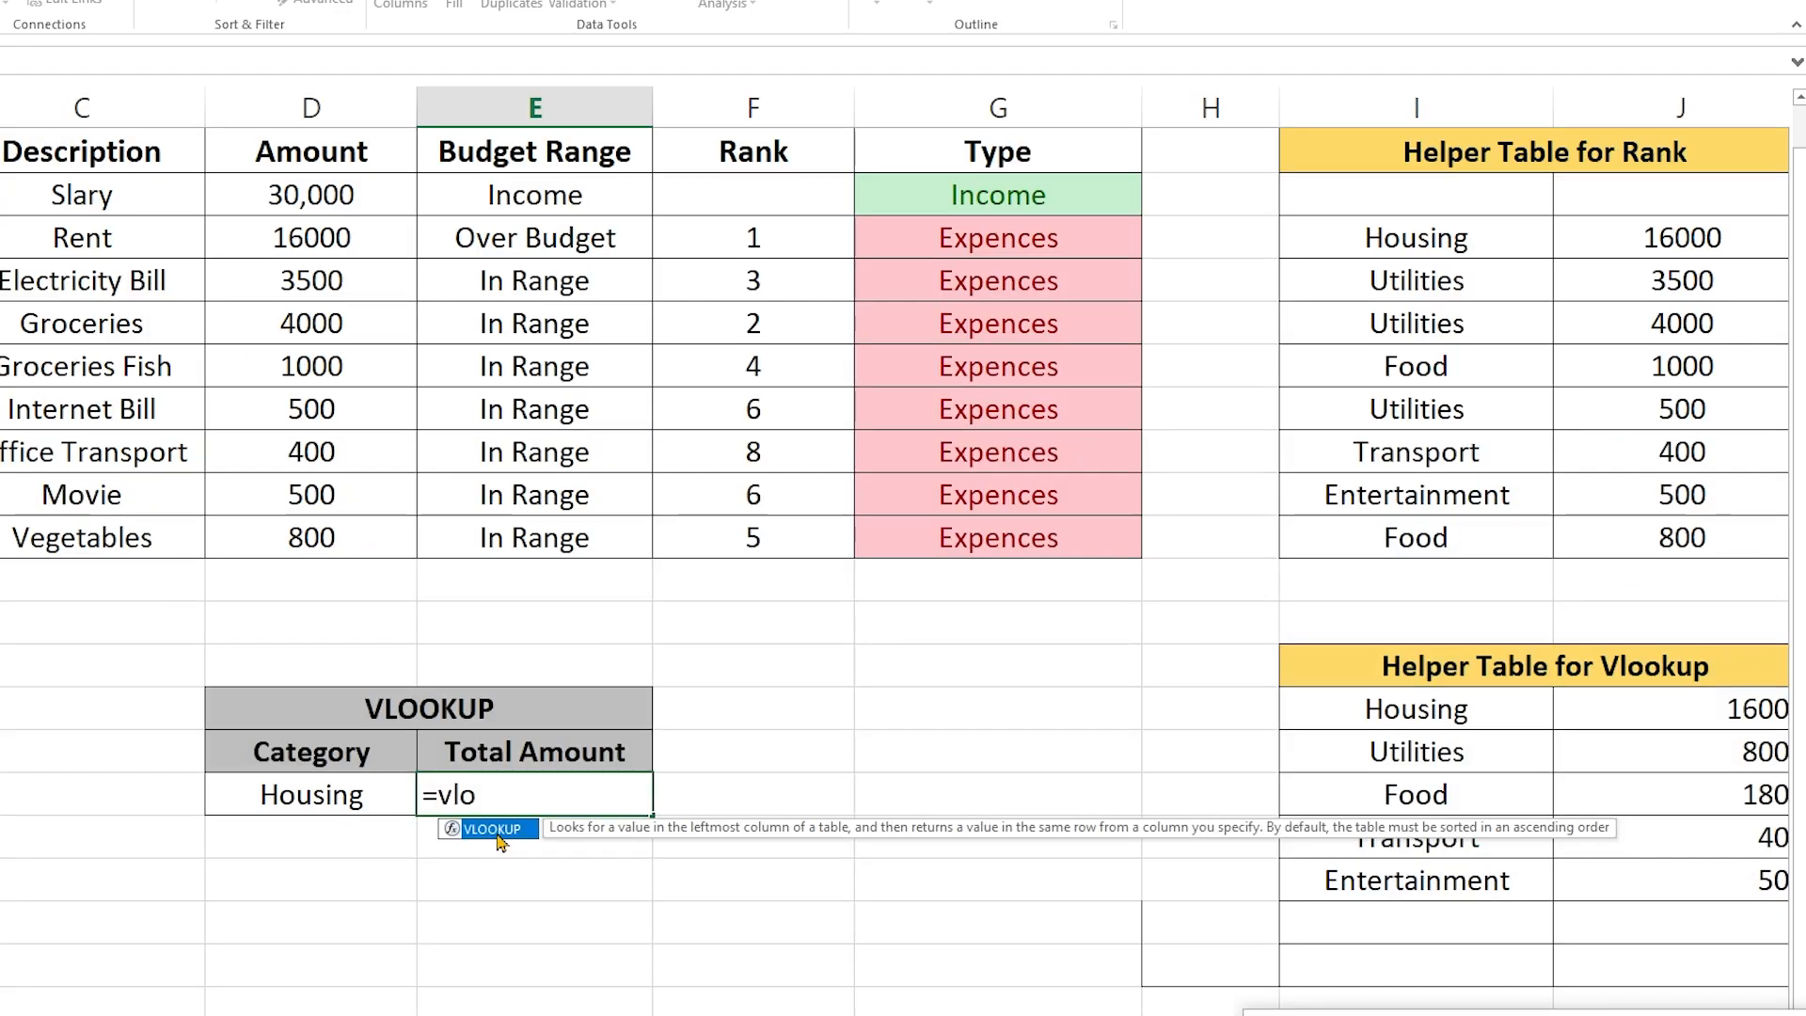
{"action": "key", "text": "Tab"}
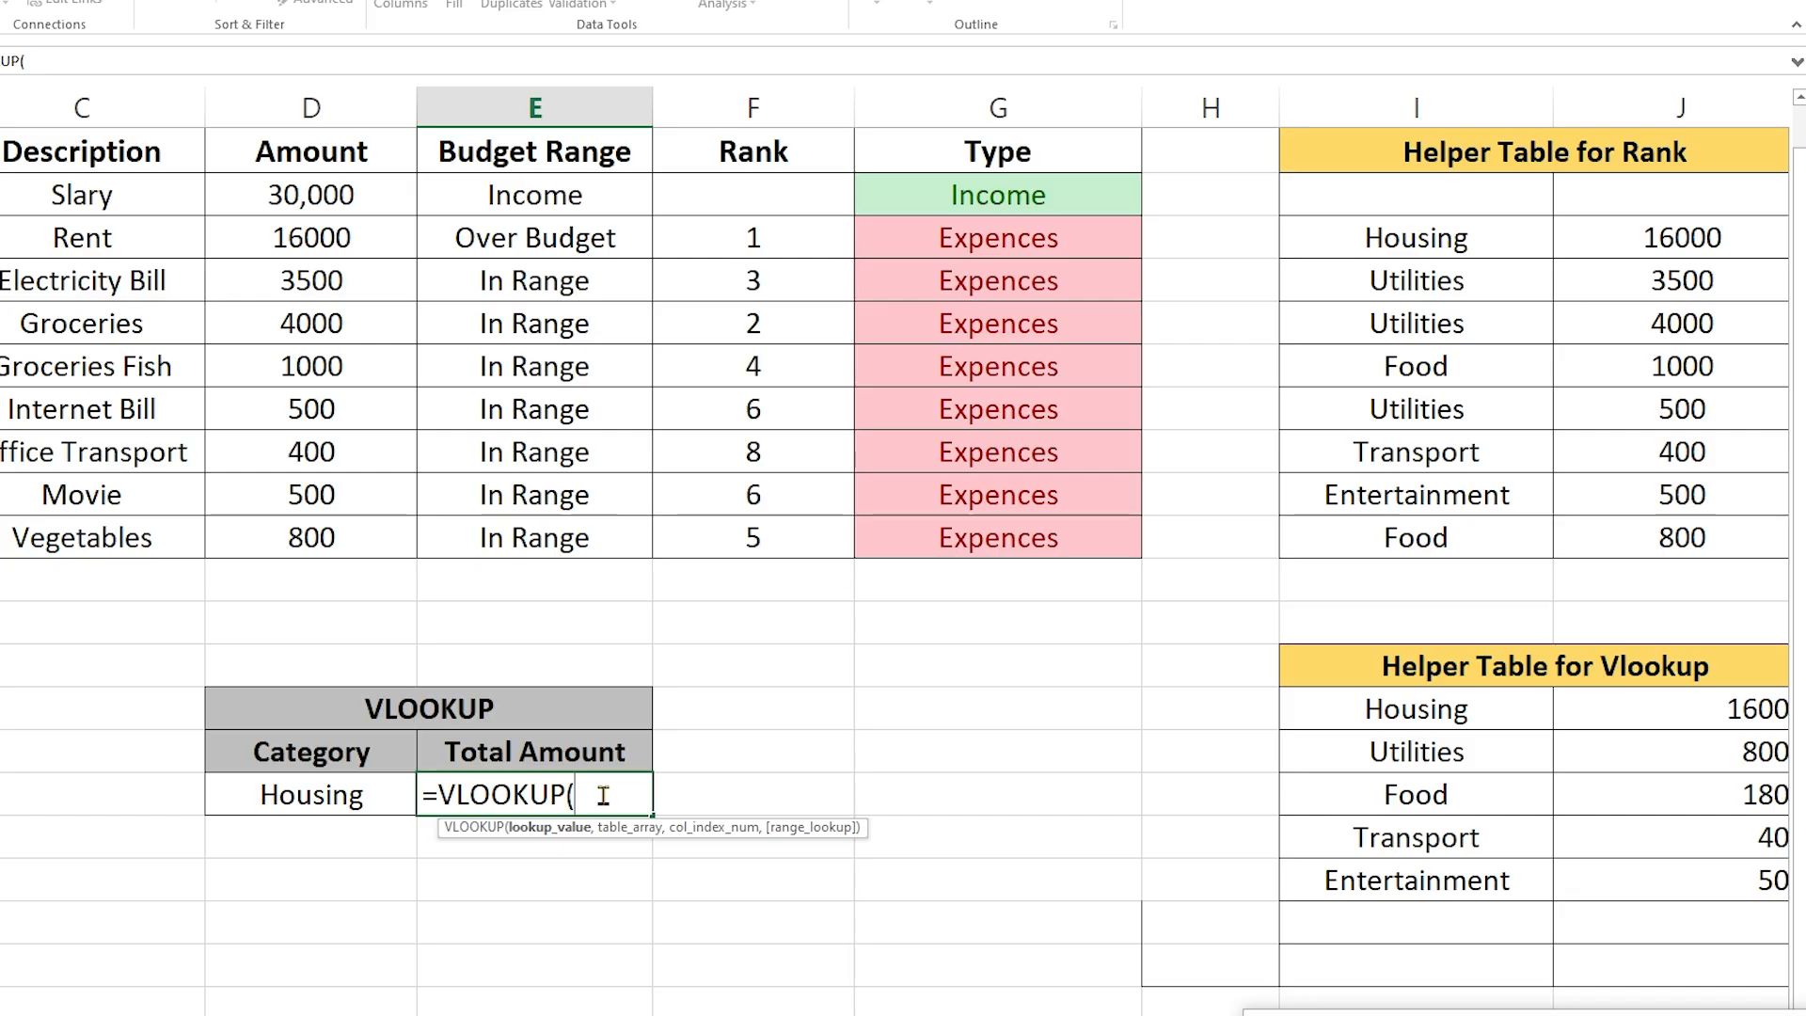
{"action": "left_click", "coordinate": [320, 795]}
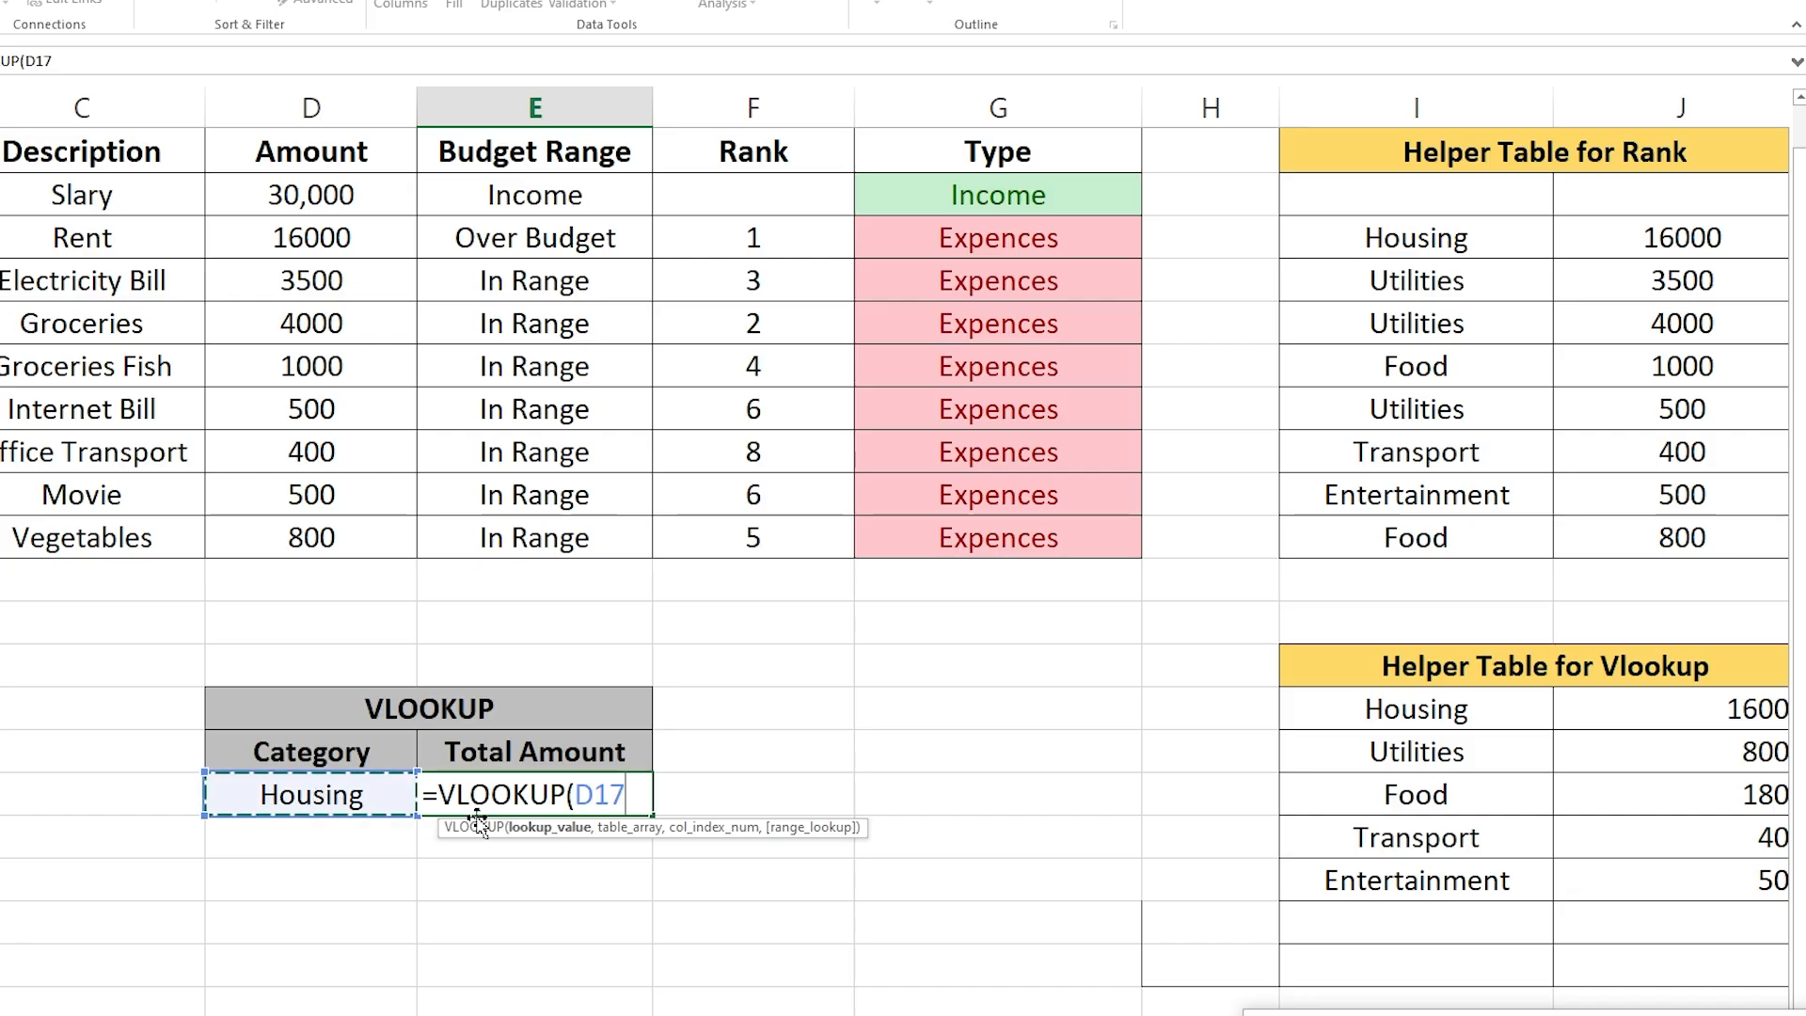
Complete the VLOOKUP in E17 with table array I14:J19, column index 2 and 0 for an exact match.
{"action": "type", "text": ","}
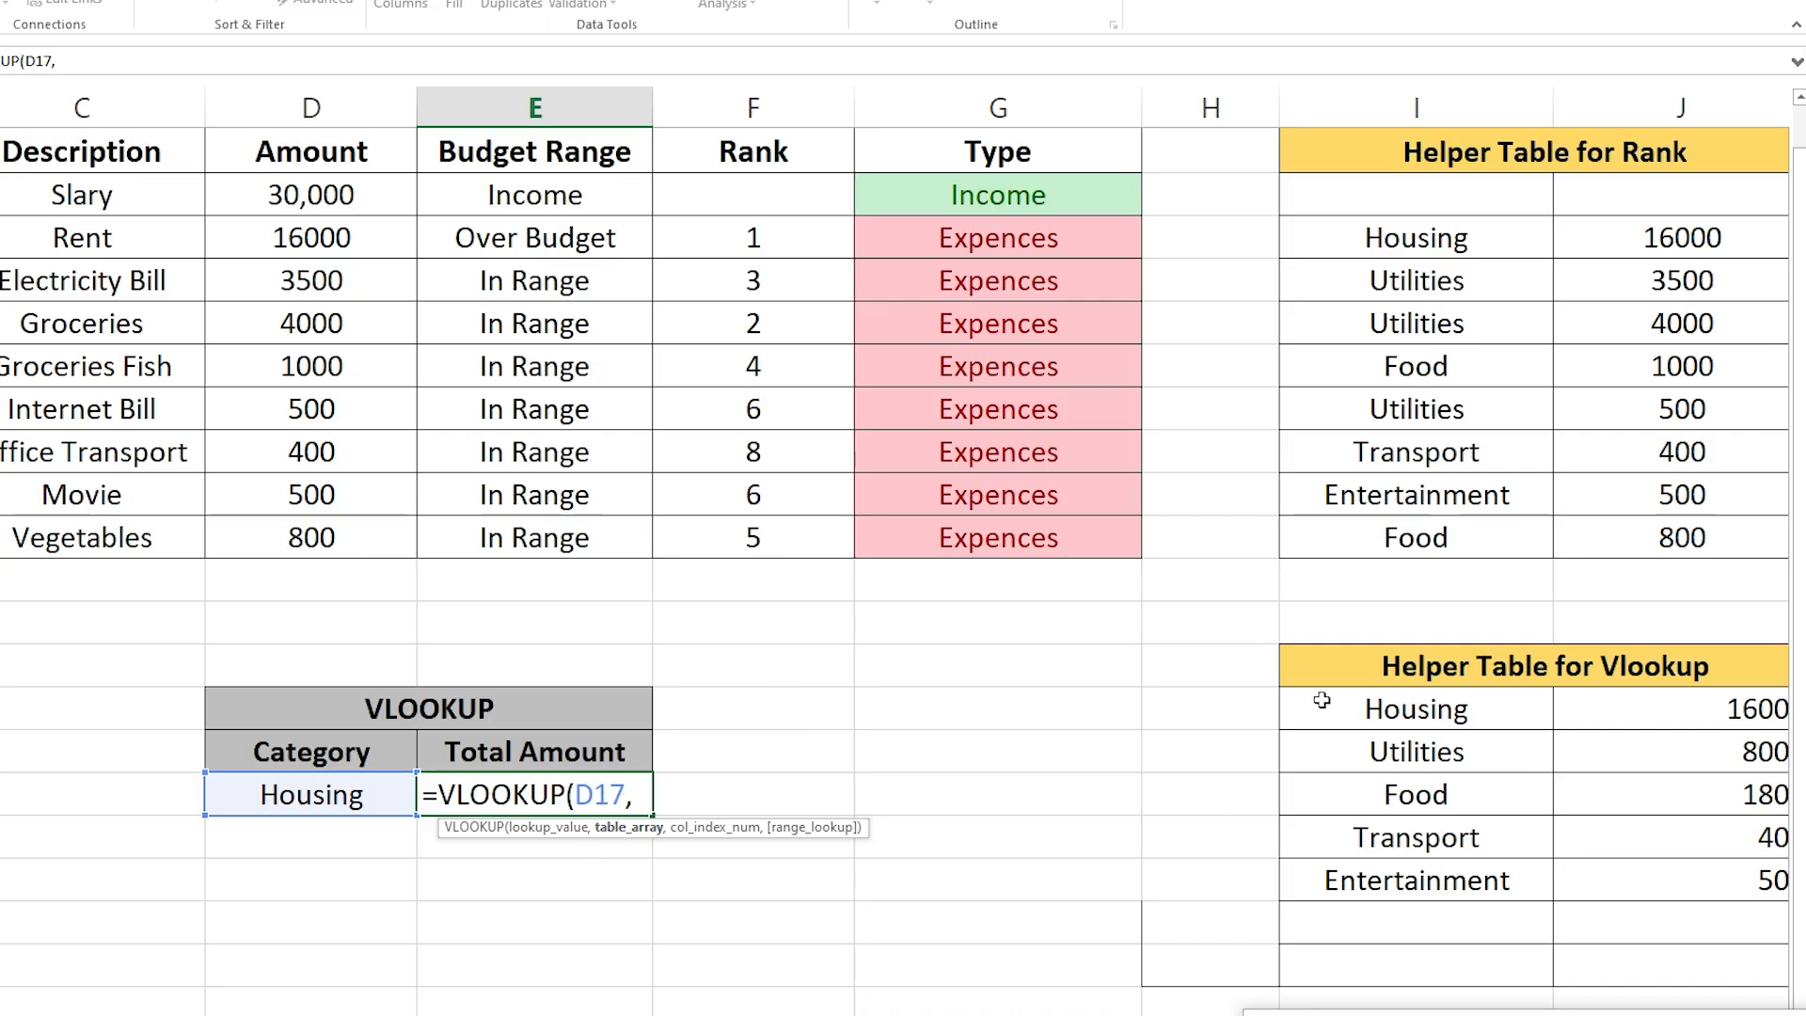
{"action": "left_click", "coordinate": [1315, 672]}
{"action": "left_click_drag", "start_coordinate": [1315, 672], "coordinate": [1660, 877]}
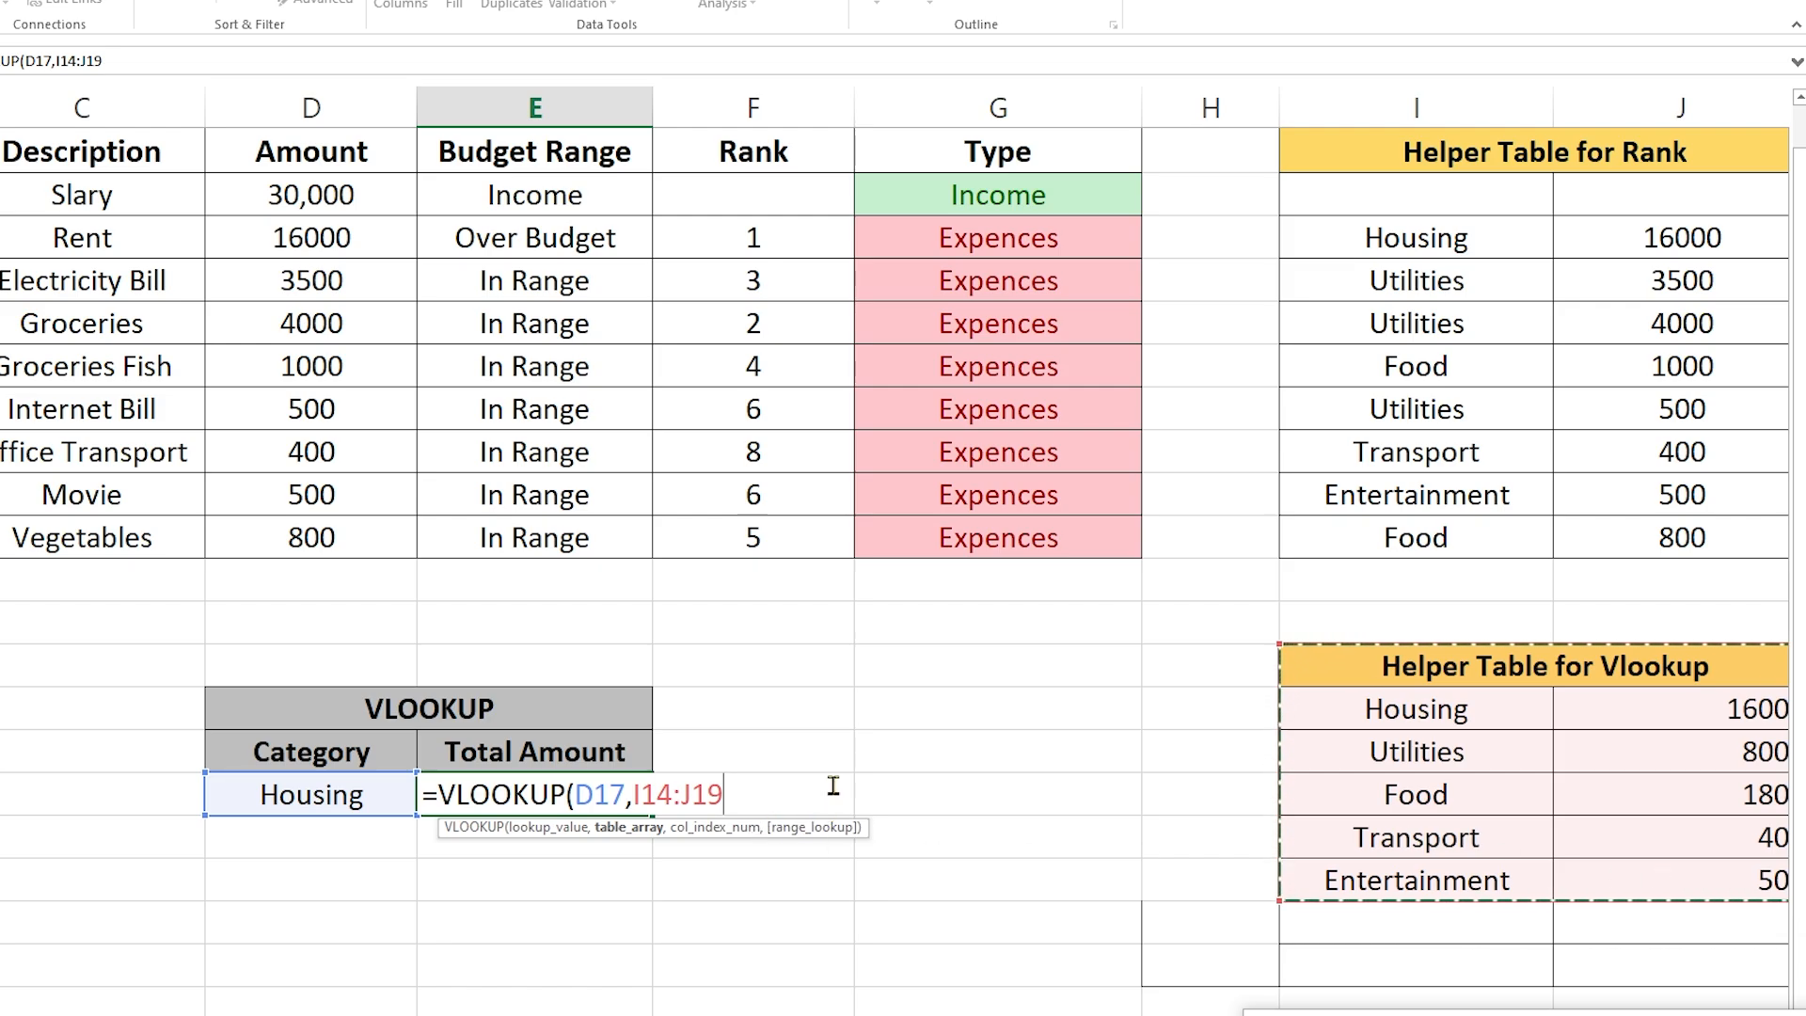
{"action": "type", "text": ",2"}
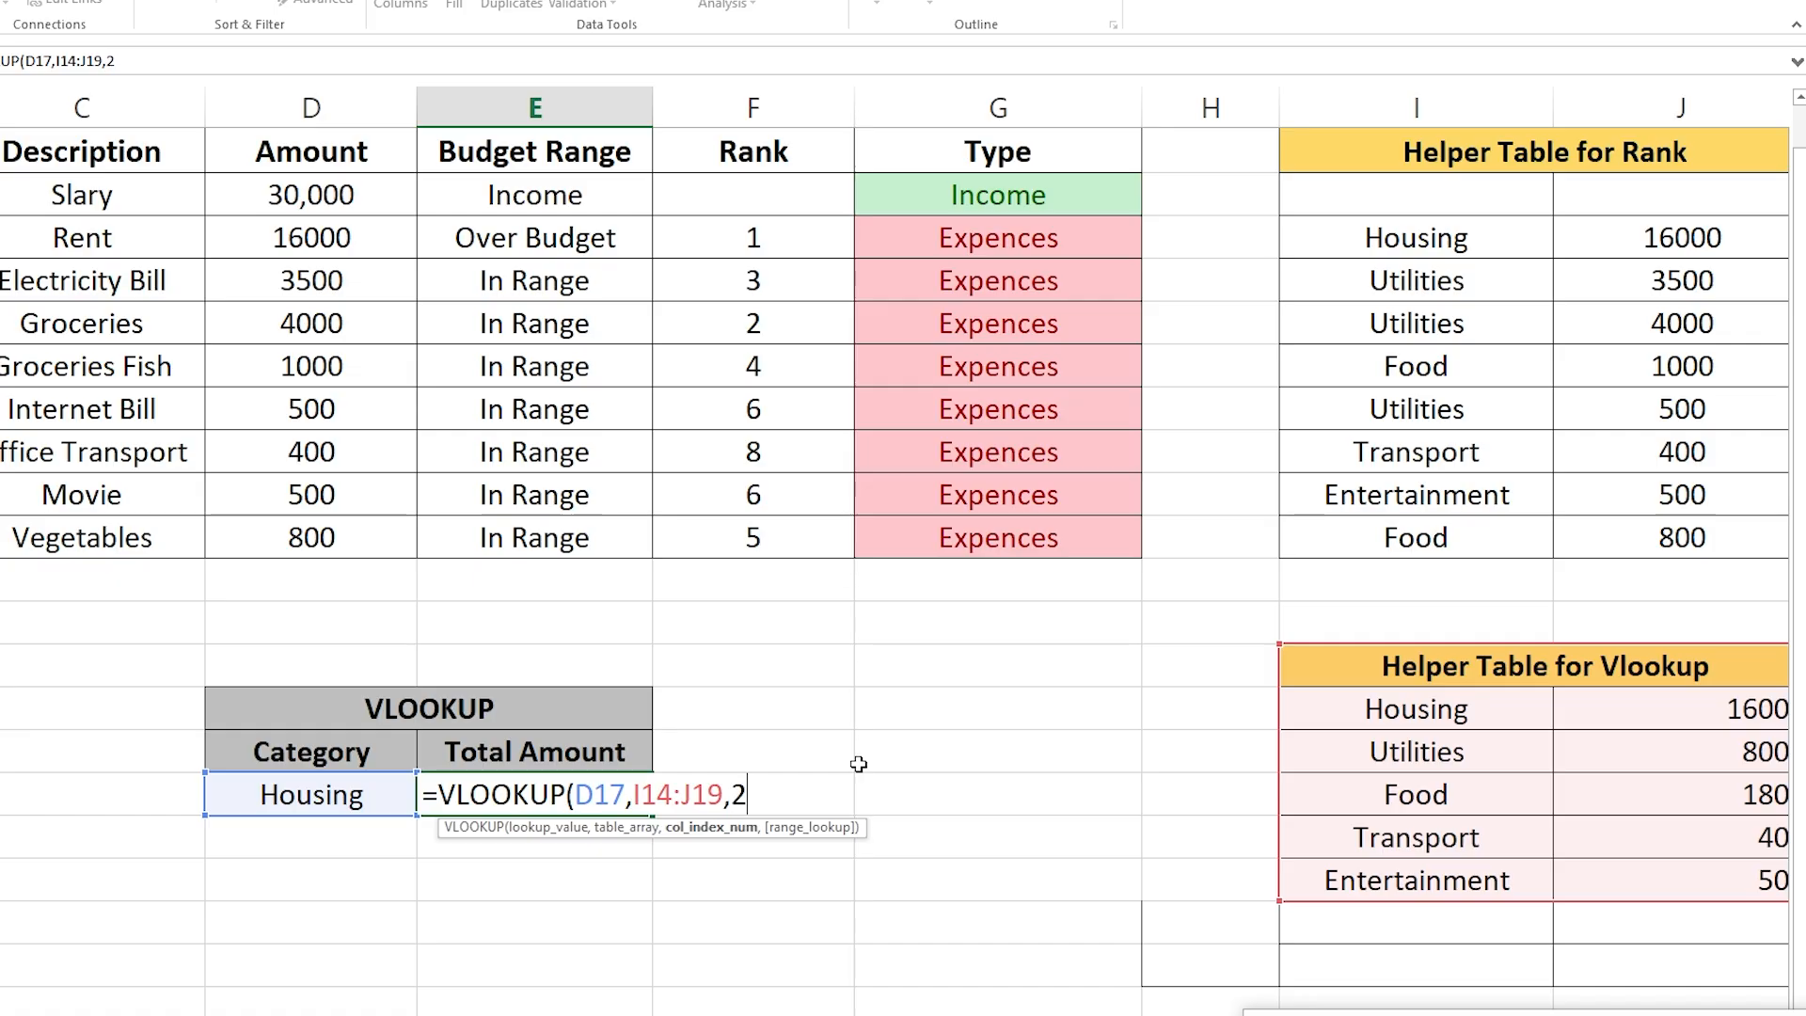
{"action": "type", "text": ","}
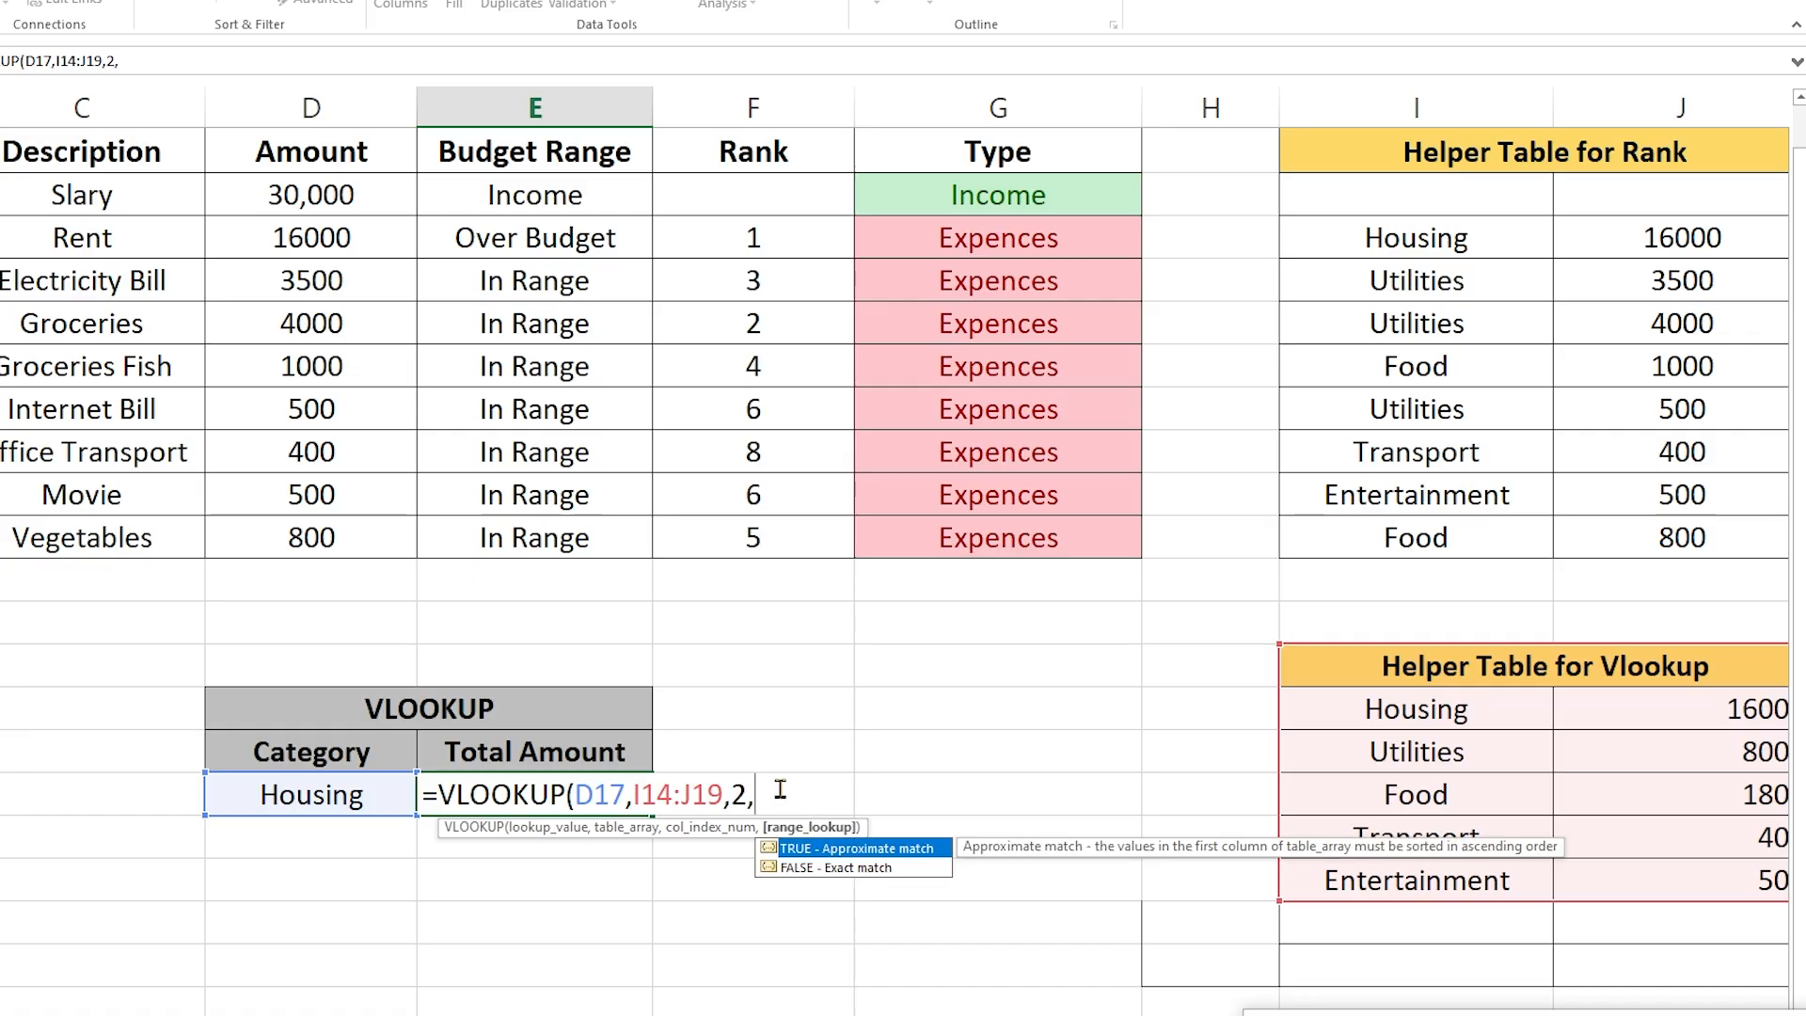
{"action": "type", "text": "0)"}
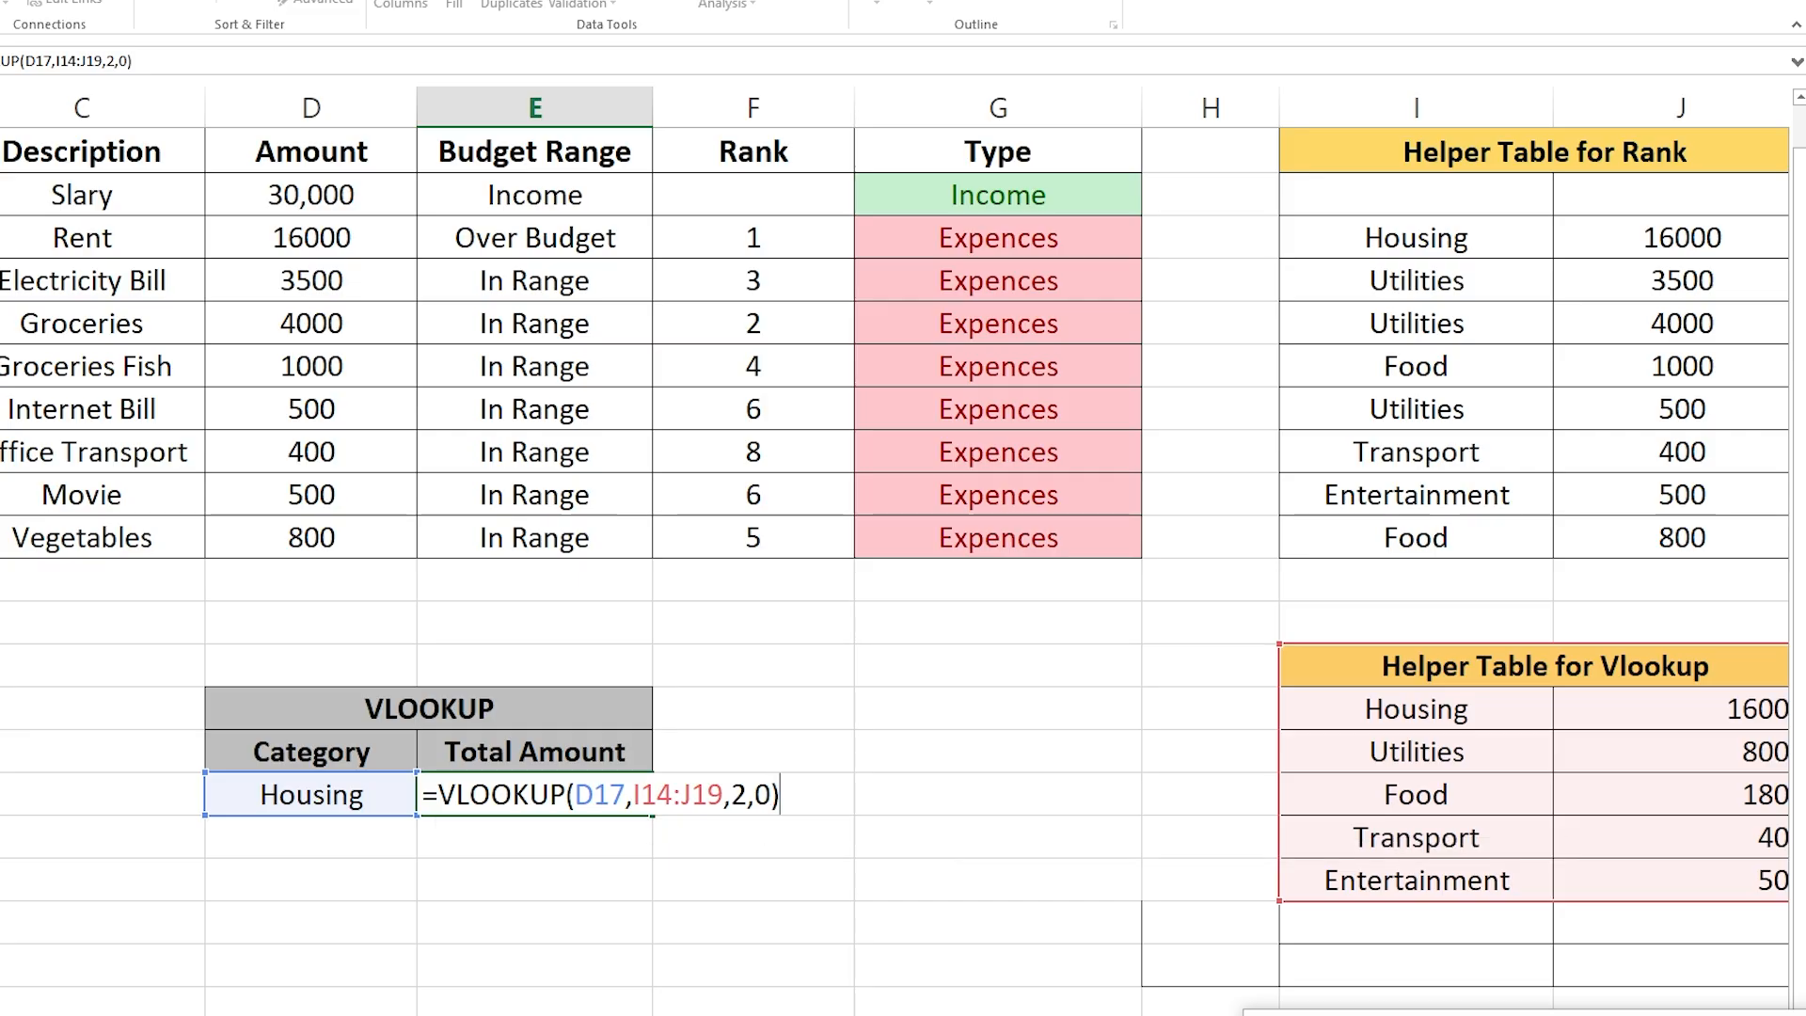
{"action": "key", "text": "Return"}
Change the category in D17 of the VLOOKUP table to Food using its validation list.
{"action": "left_click", "coordinate": [364, 795]}
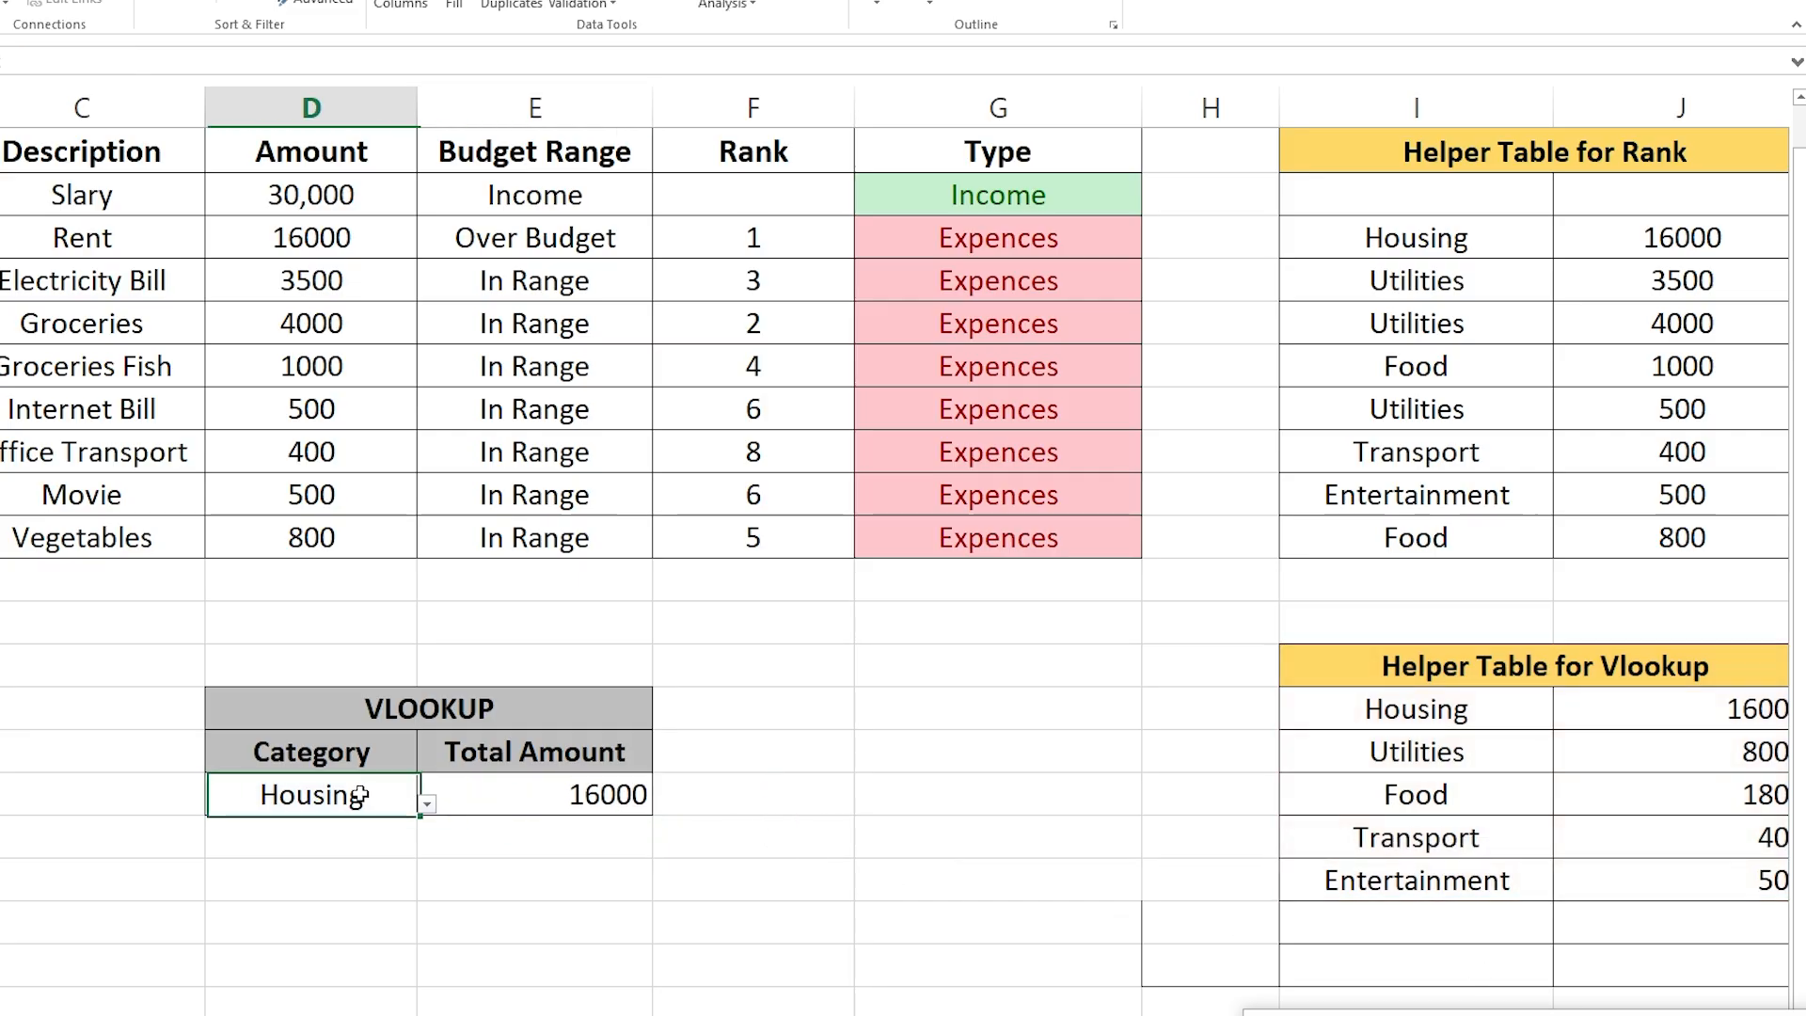
{"action": "left_click", "coordinate": [427, 802]}
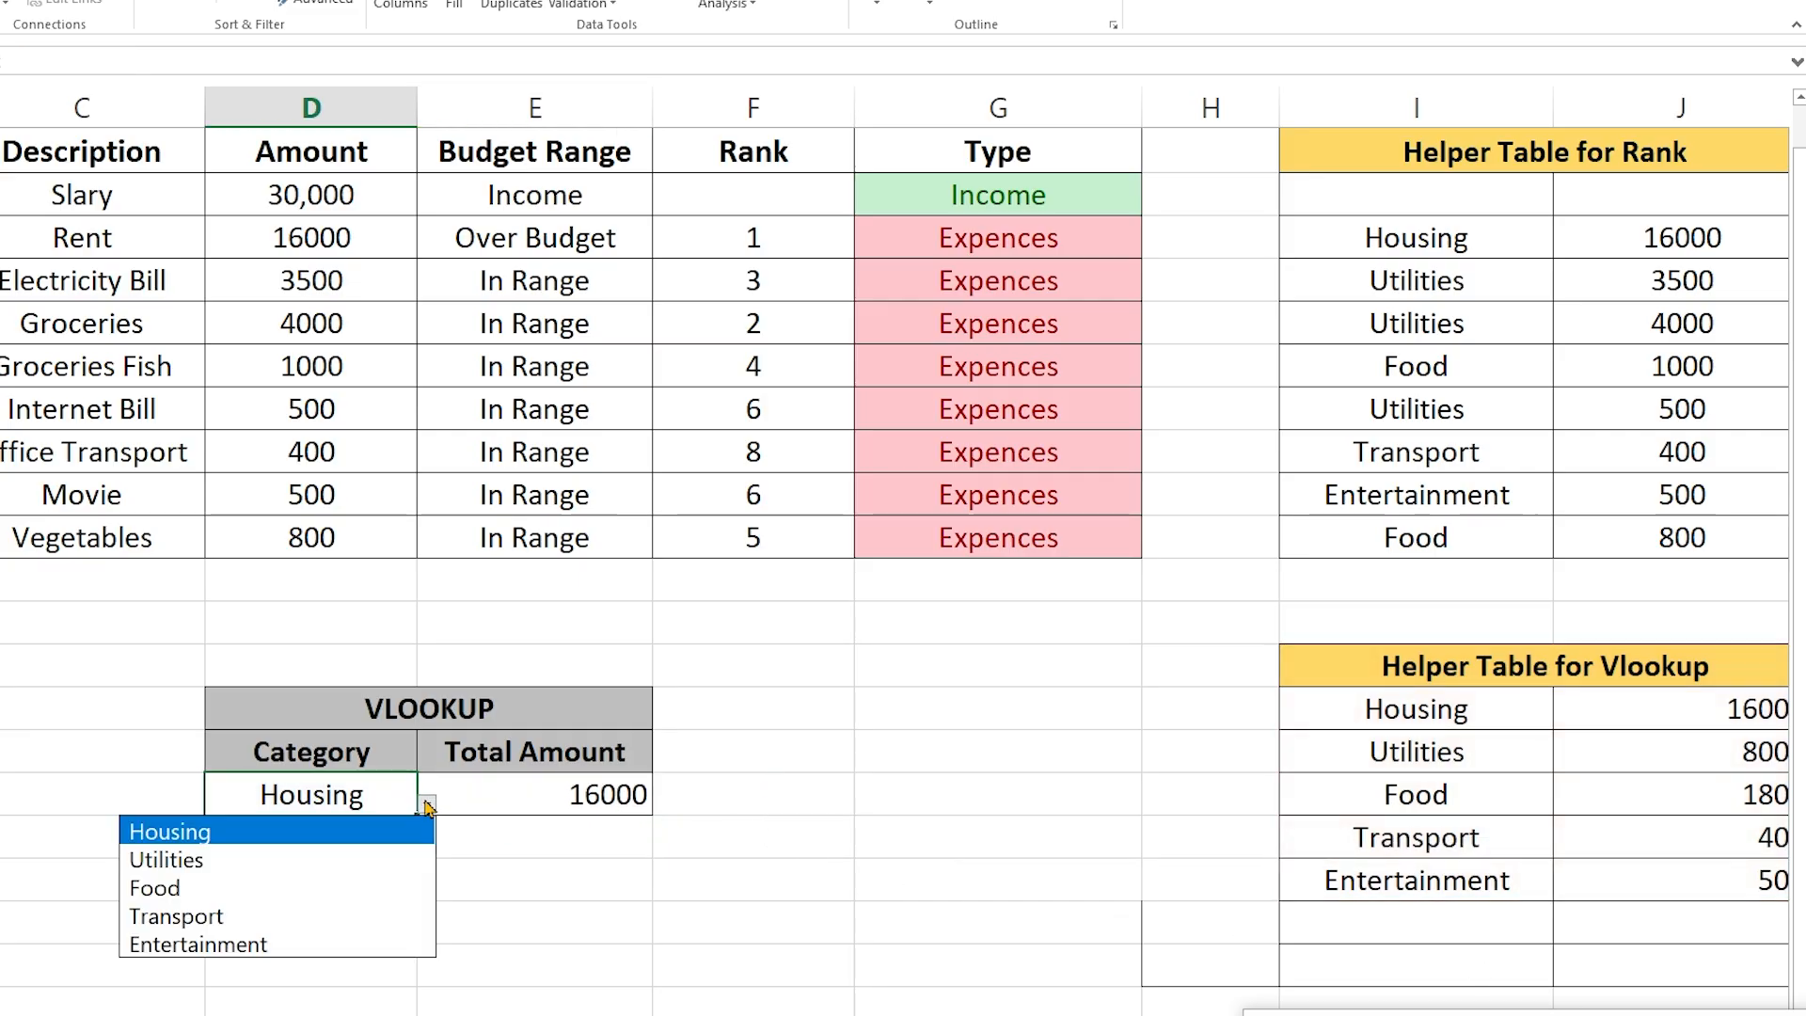
{"action": "left_click", "coordinate": [197, 888]}
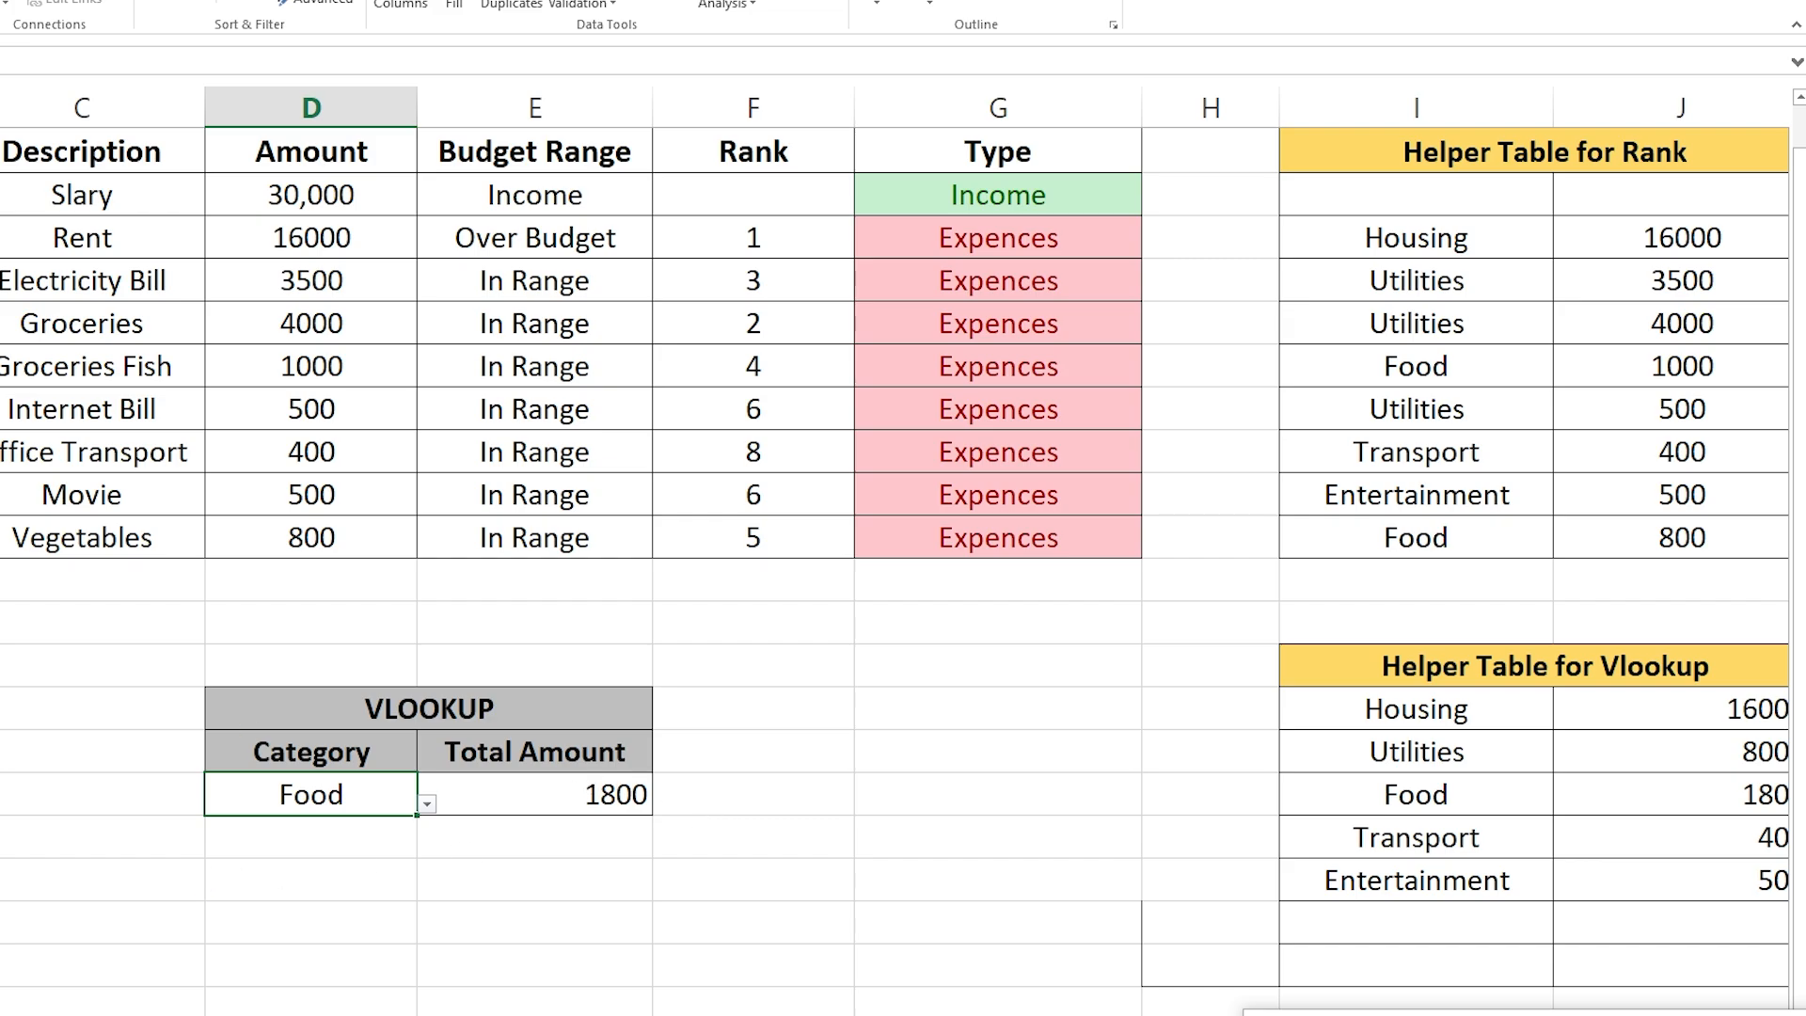
Try Food as the category of the Office Transport row in column B, and undo the change.
{"action": "left_click", "coordinate": [4, 583]}
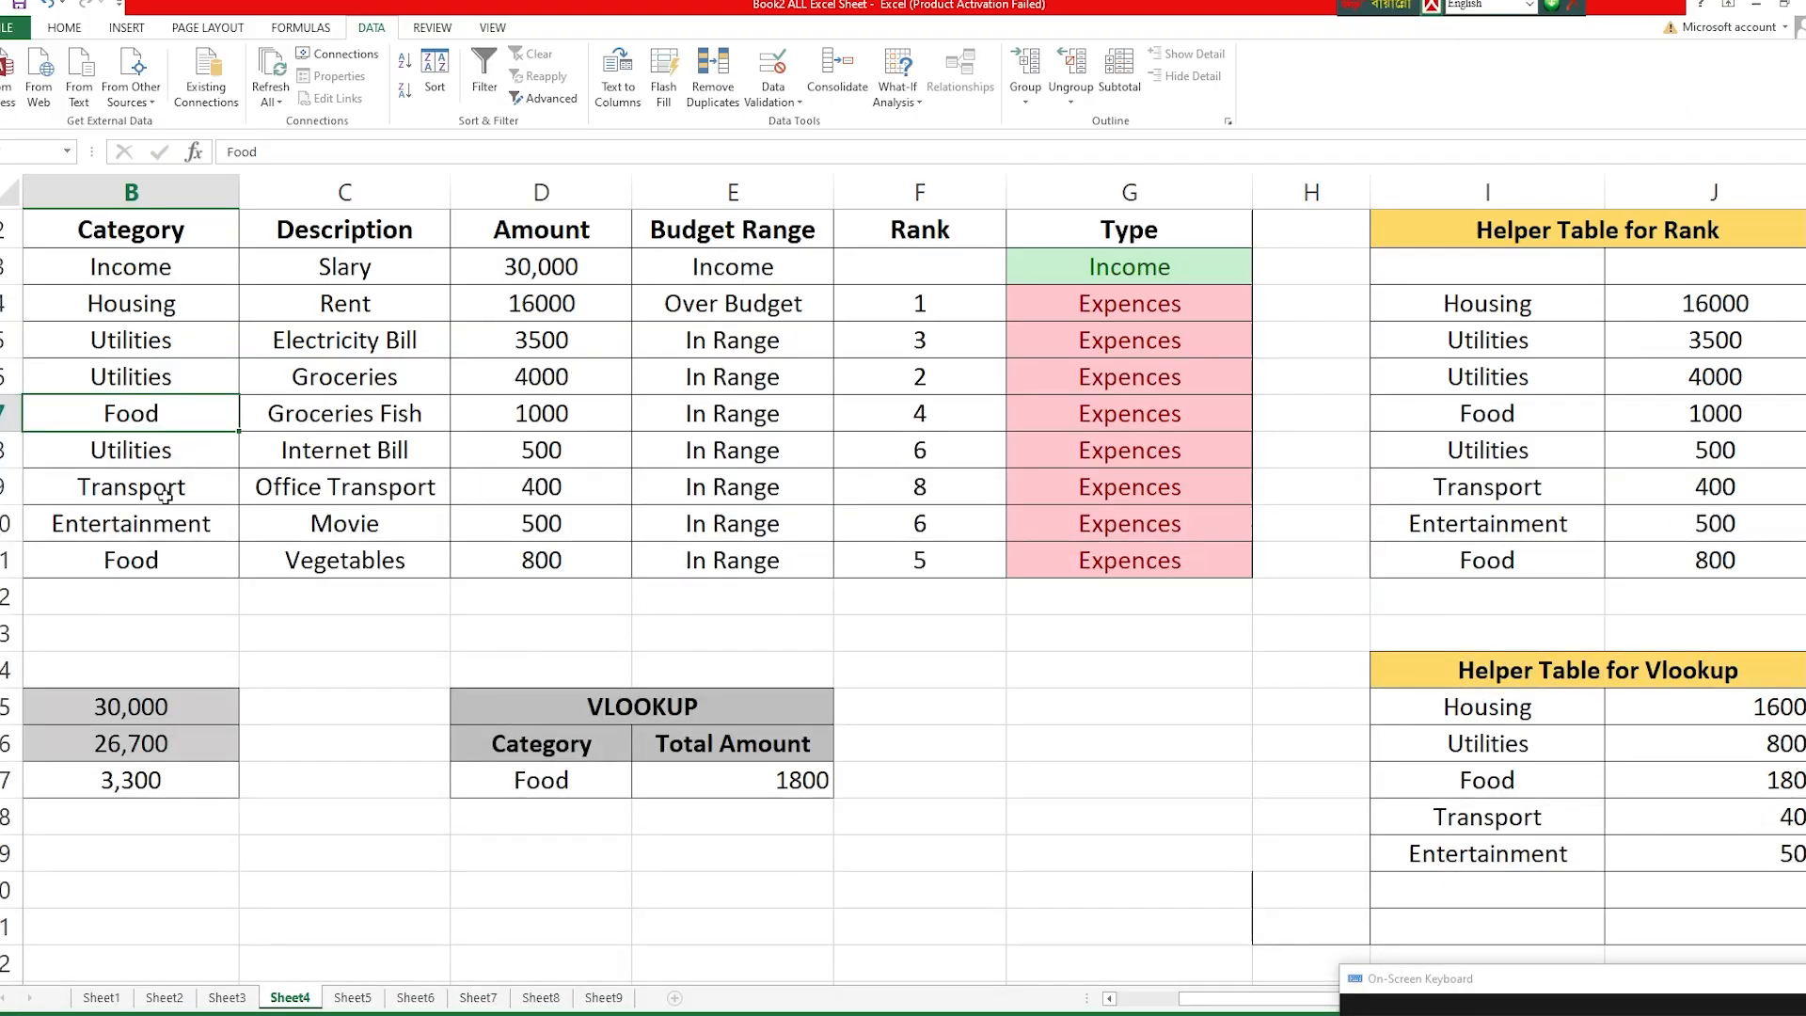
{"action": "left_click", "coordinate": [166, 495]}
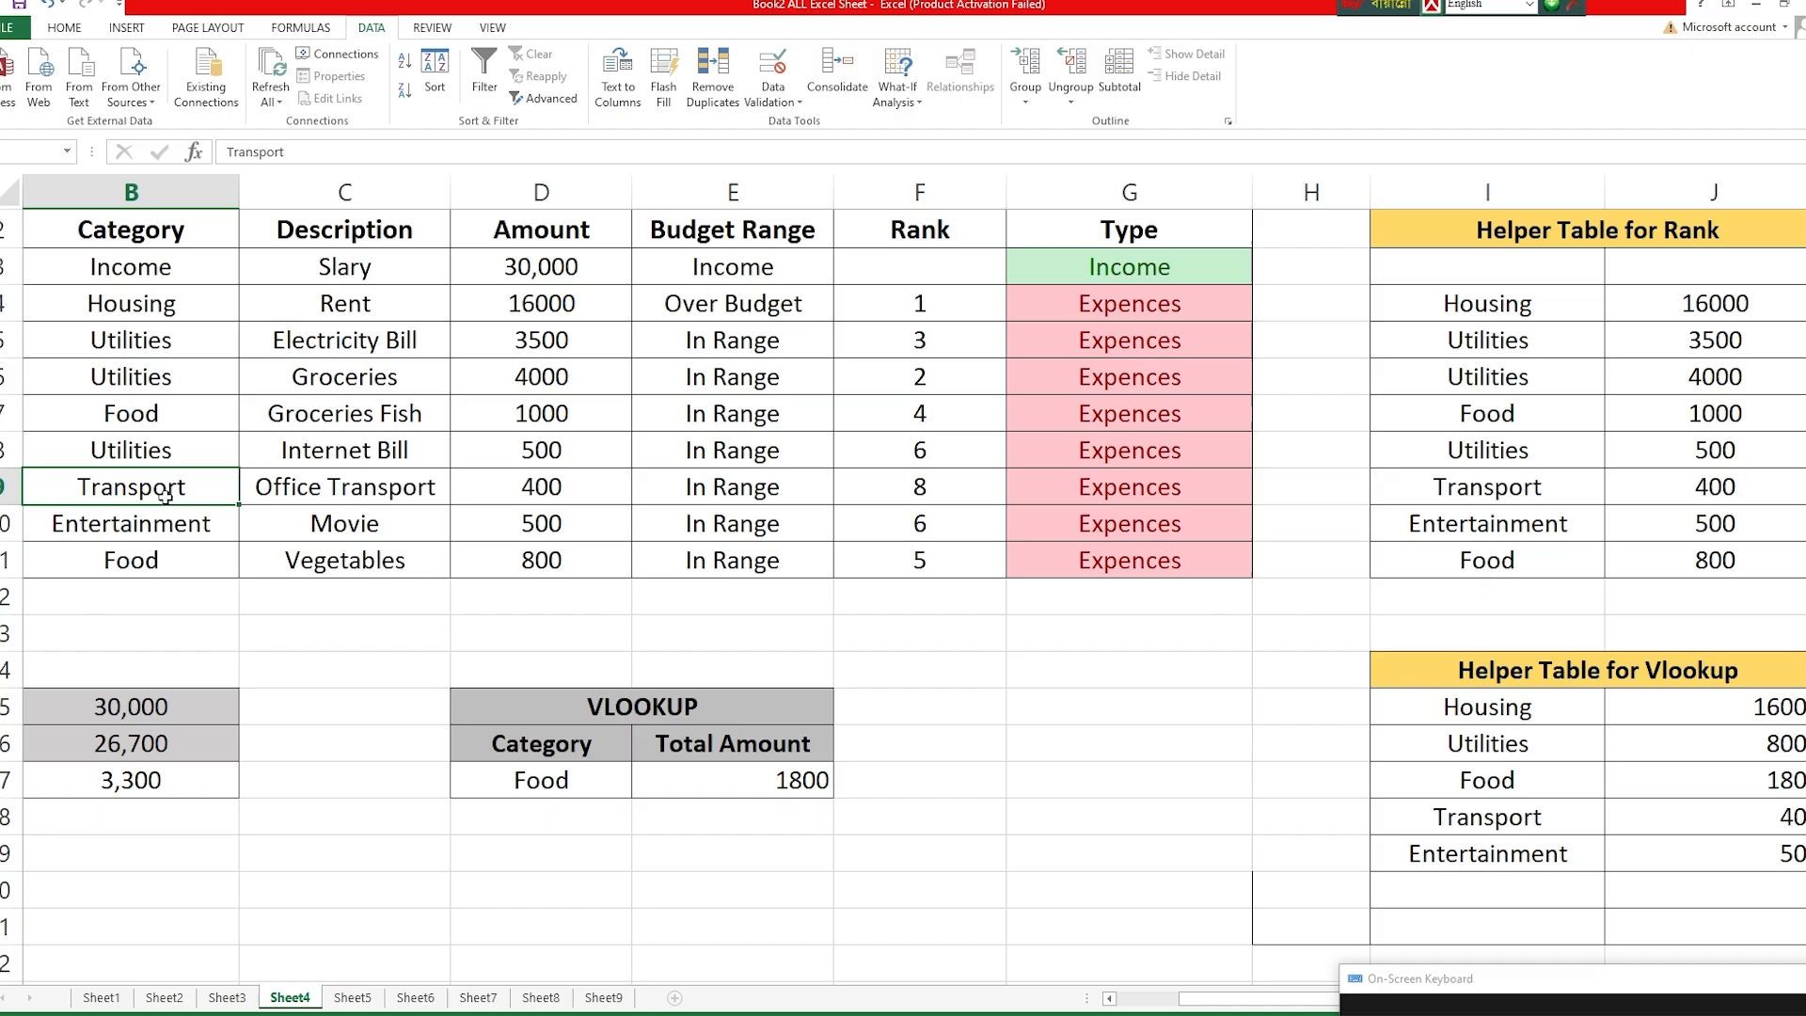
{"action": "type", "text": "Food"}
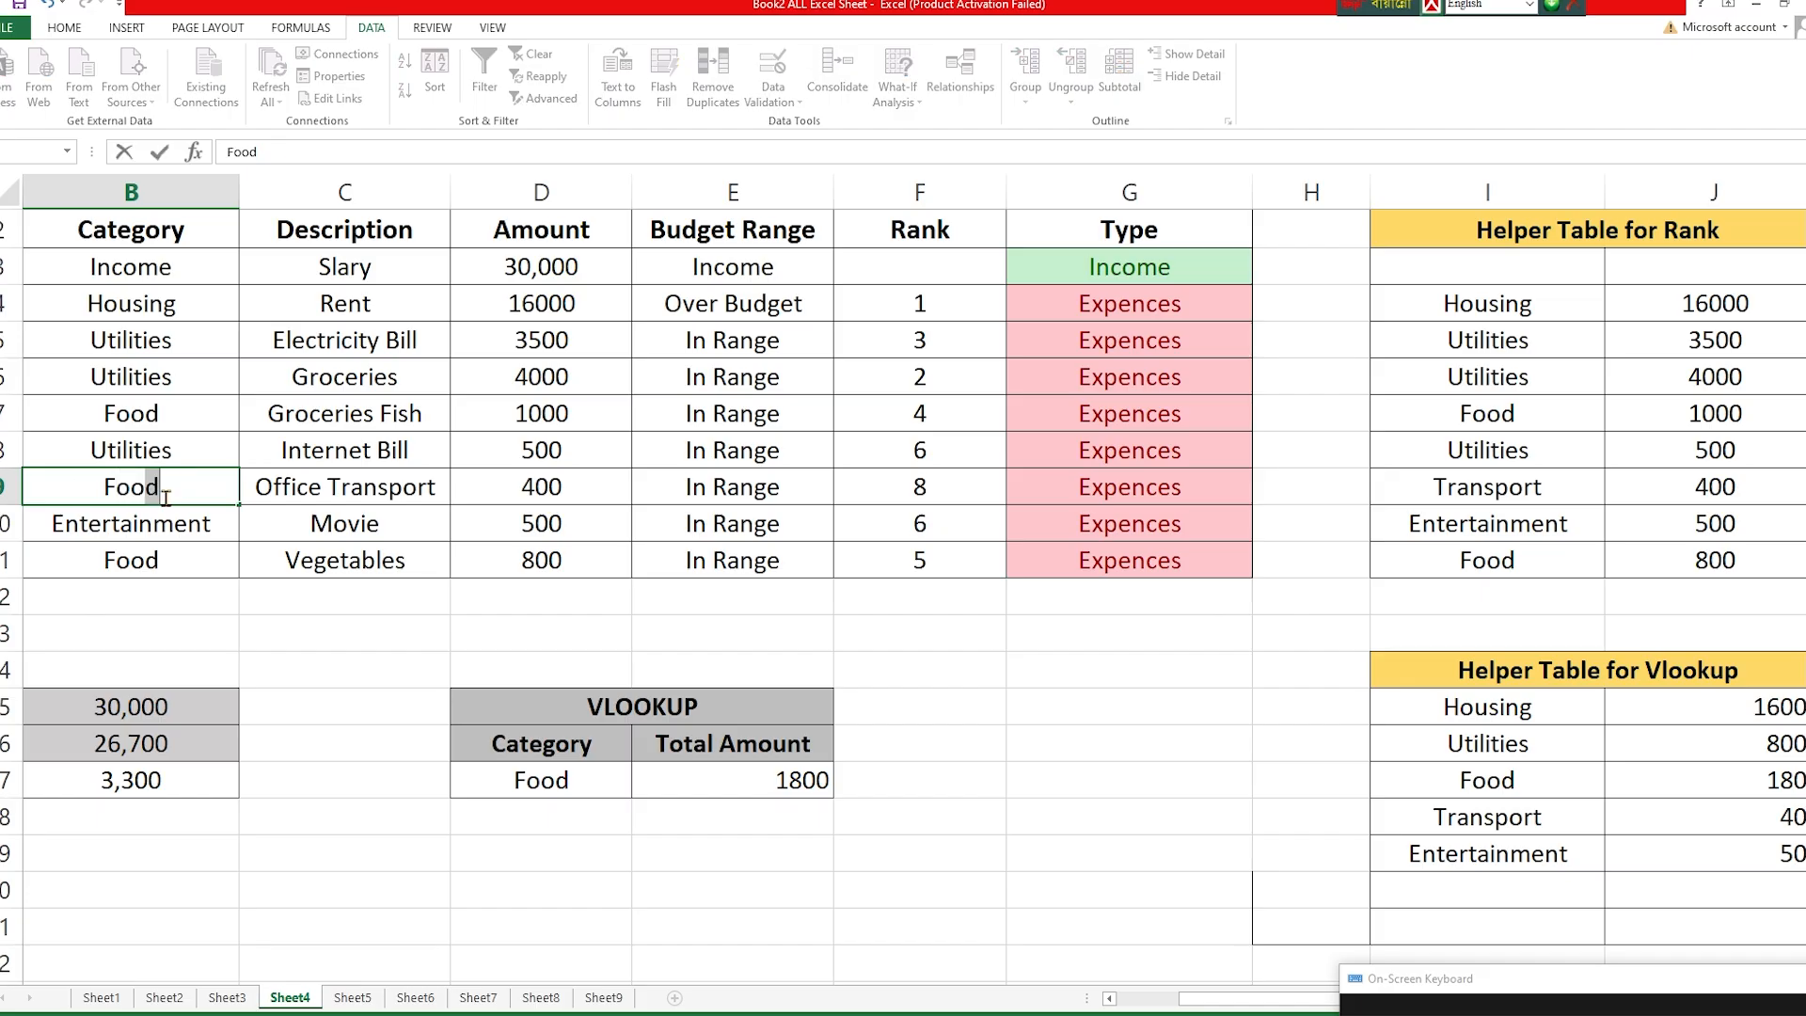
{"action": "key", "text": "Return"}
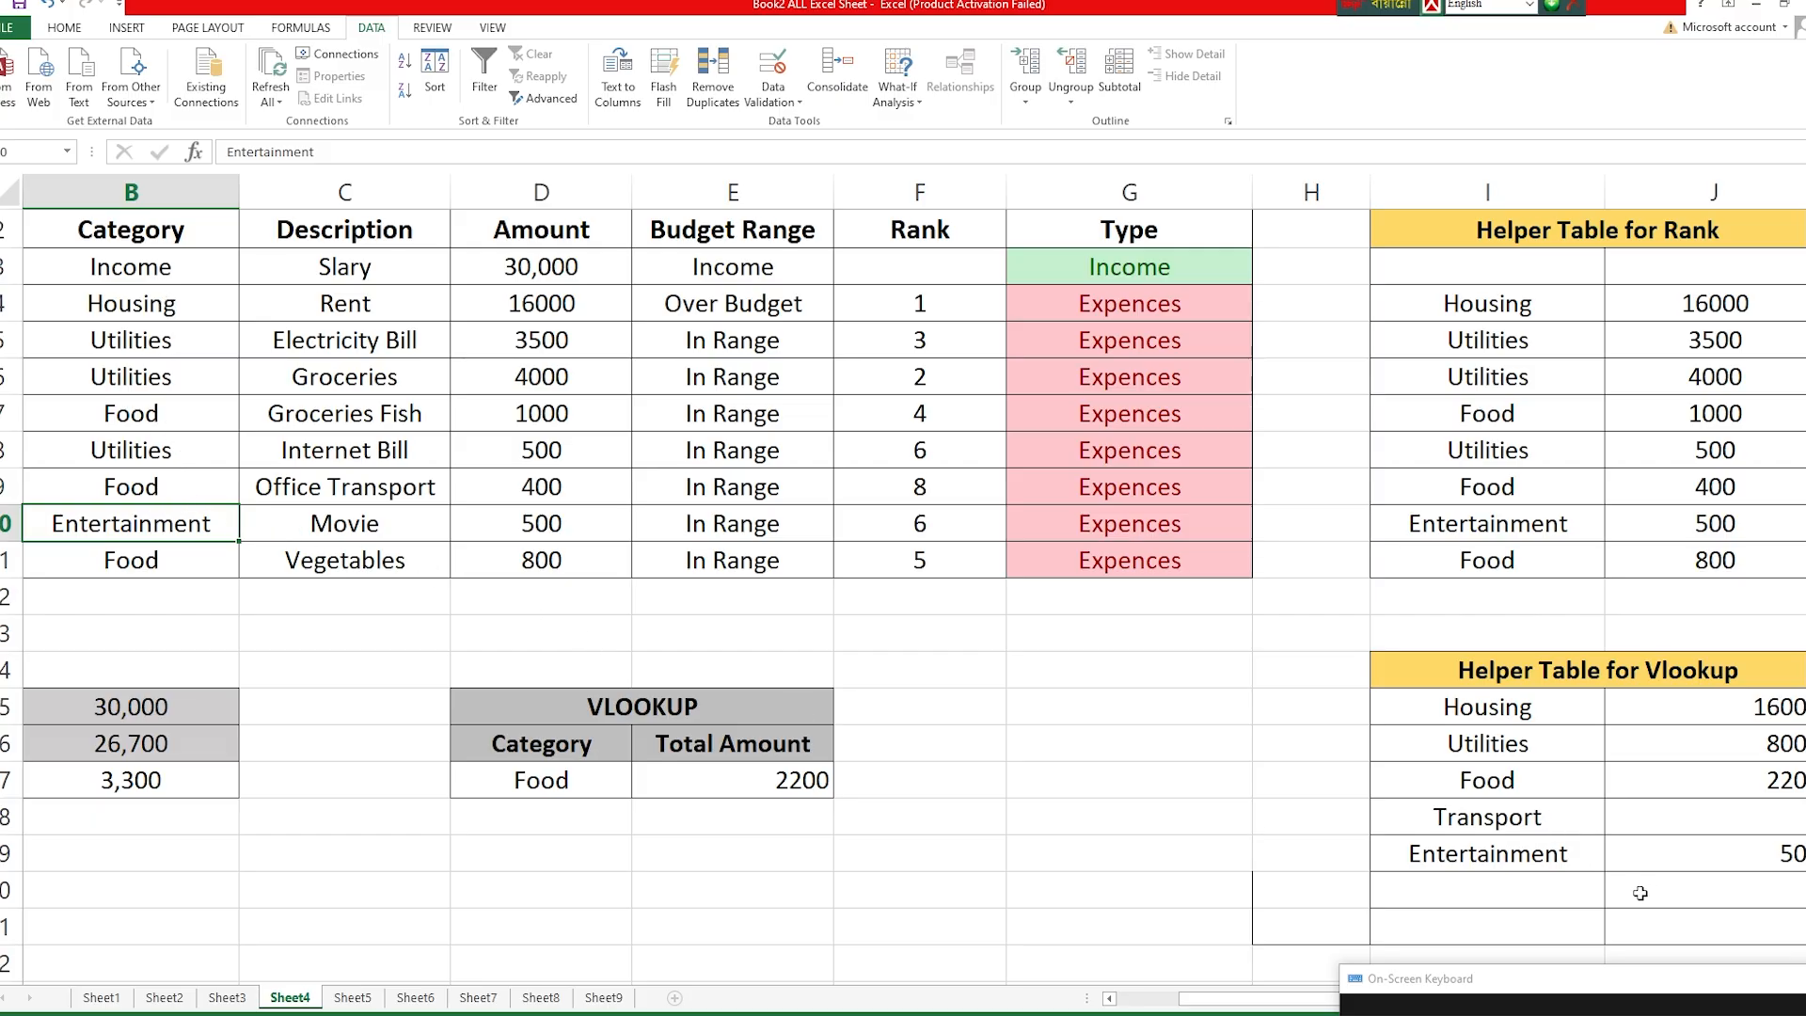
{"action": "key", "text": "ctrl+z"}
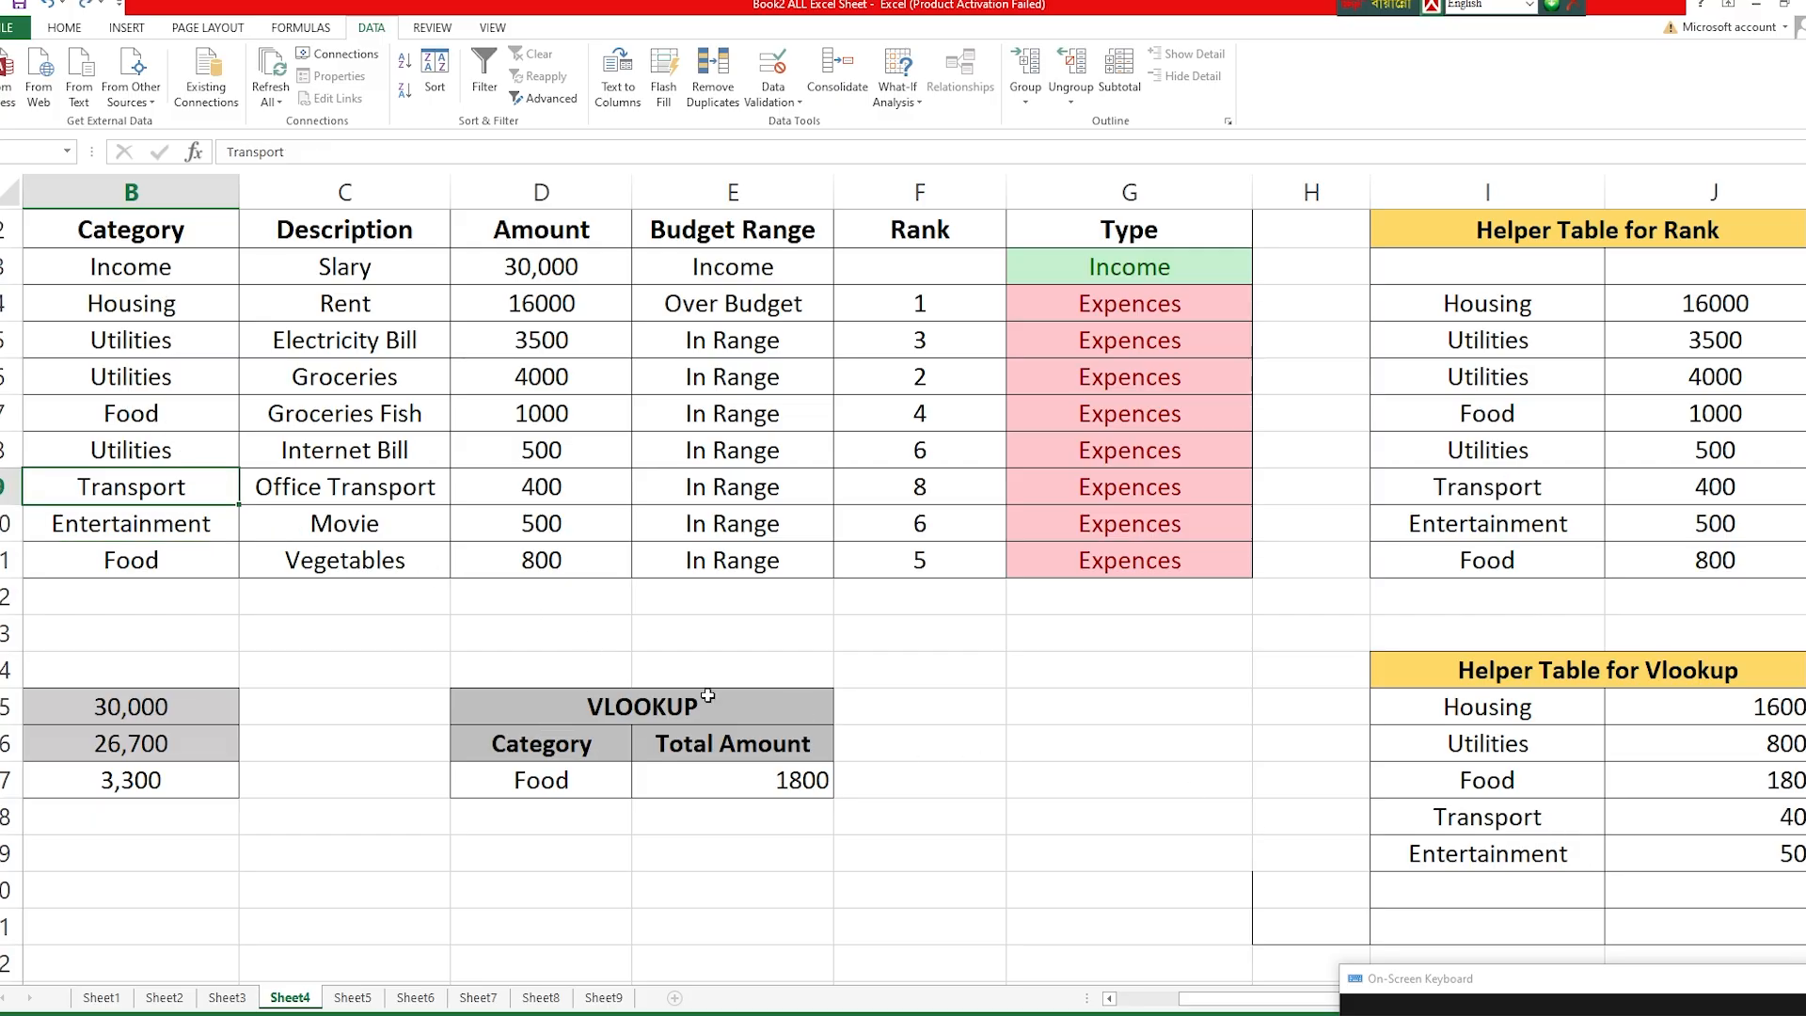
Look over the completed sheet, switch to the assignment PDF in the browser and review its task list and sample tables.
{"action": "scroll", "coordinate": [537, 658], "scroll_direction": "down", "scroll_amount": 3}
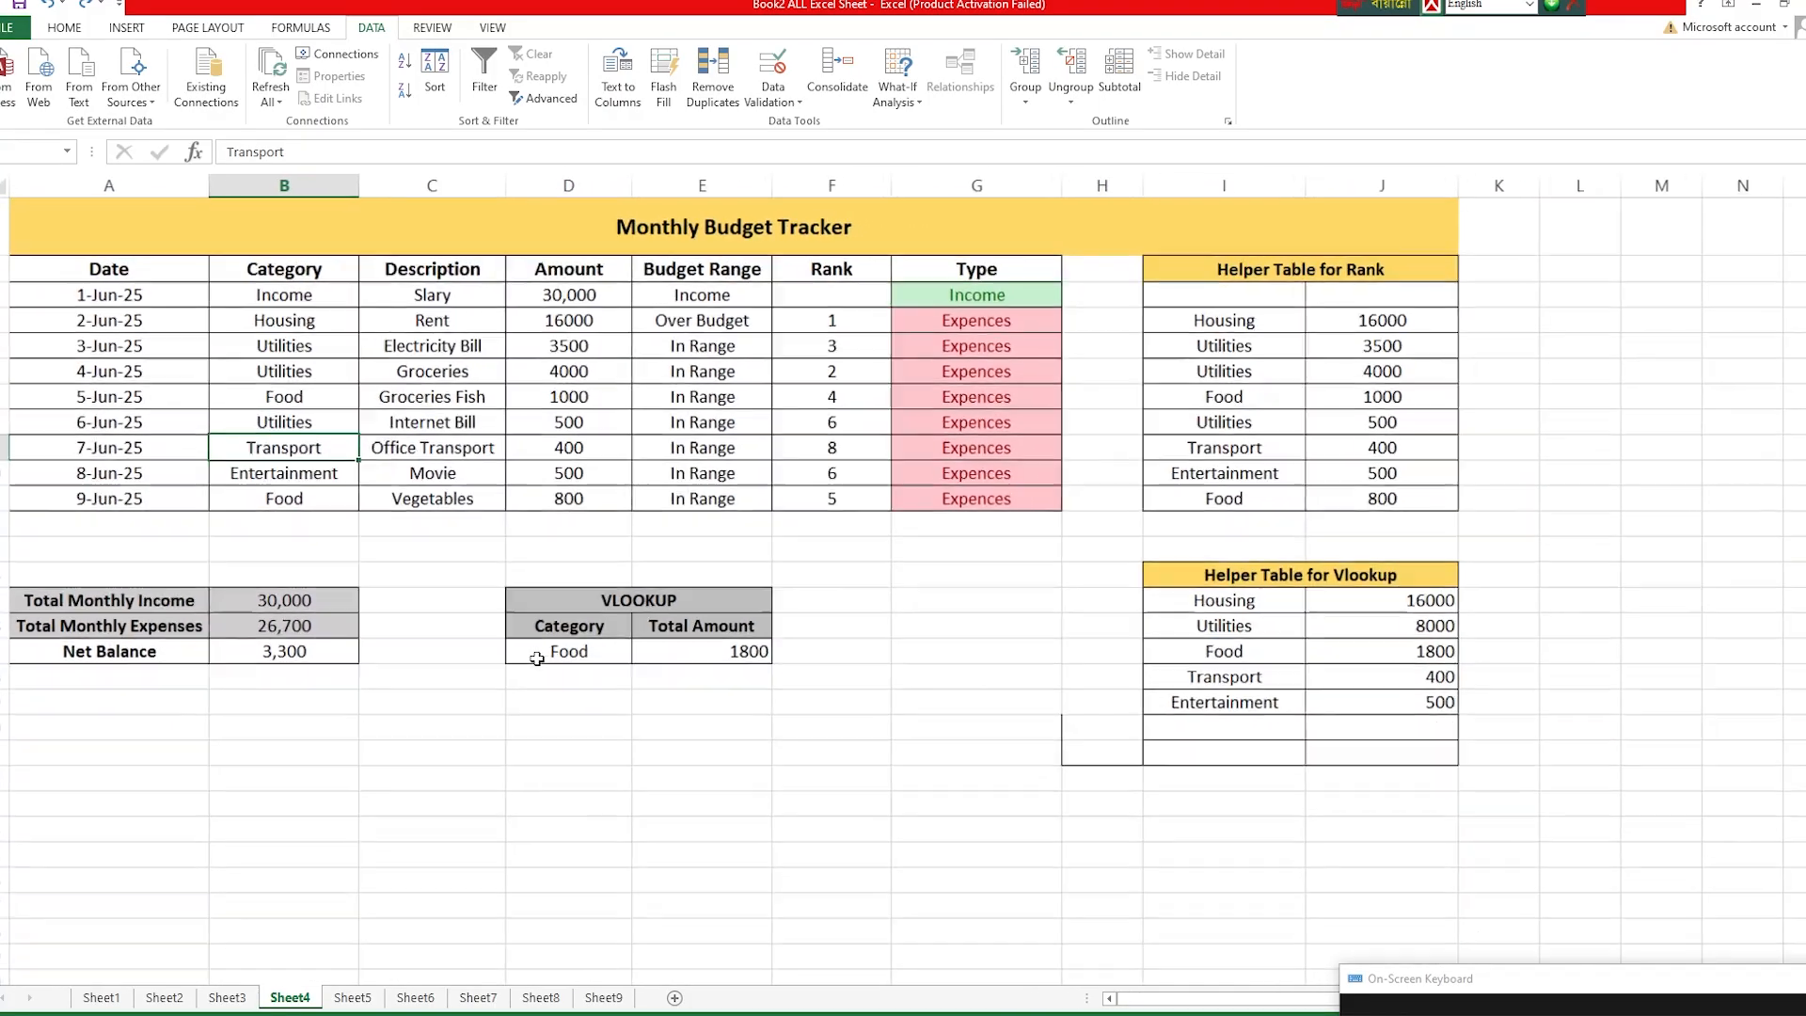
{"action": "scroll", "coordinate": [516, 766], "scroll_direction": "down", "scroll_amount": 1}
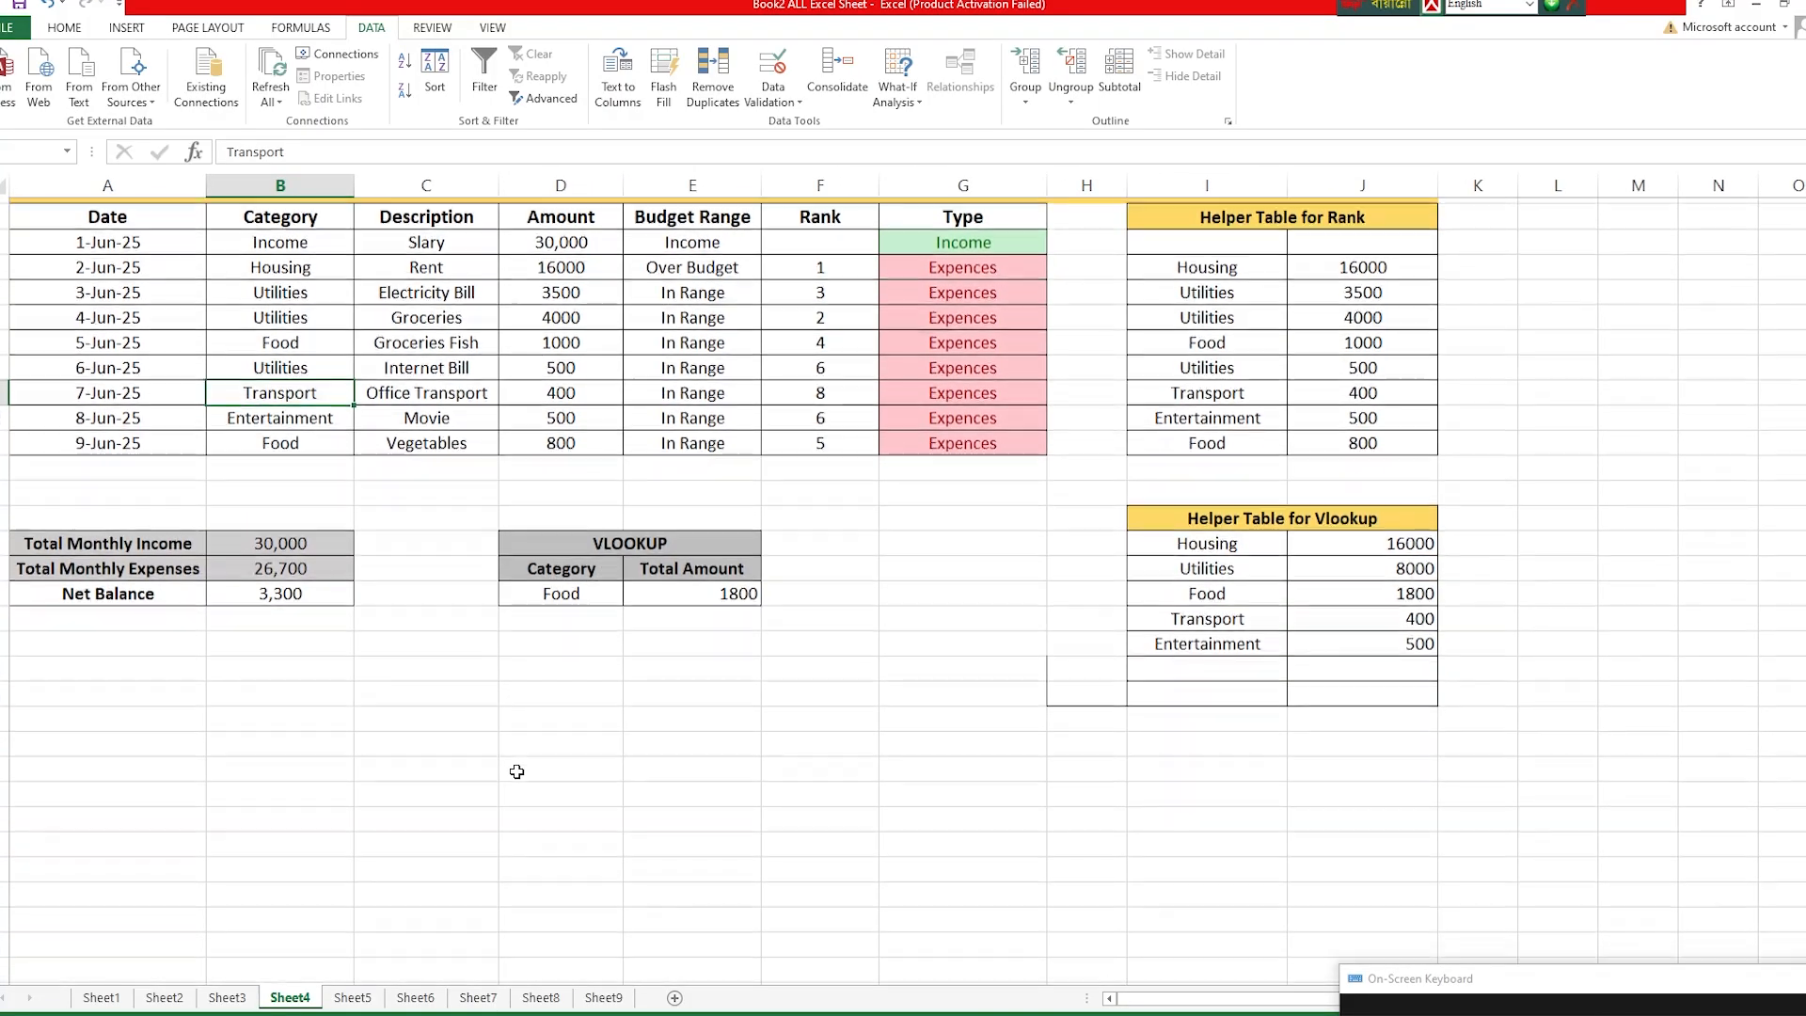
{"action": "scroll", "coordinate": [516, 765], "scroll_direction": "up", "scroll_amount": 1}
{"action": "mouse_move", "coordinate": [791, 1009]}
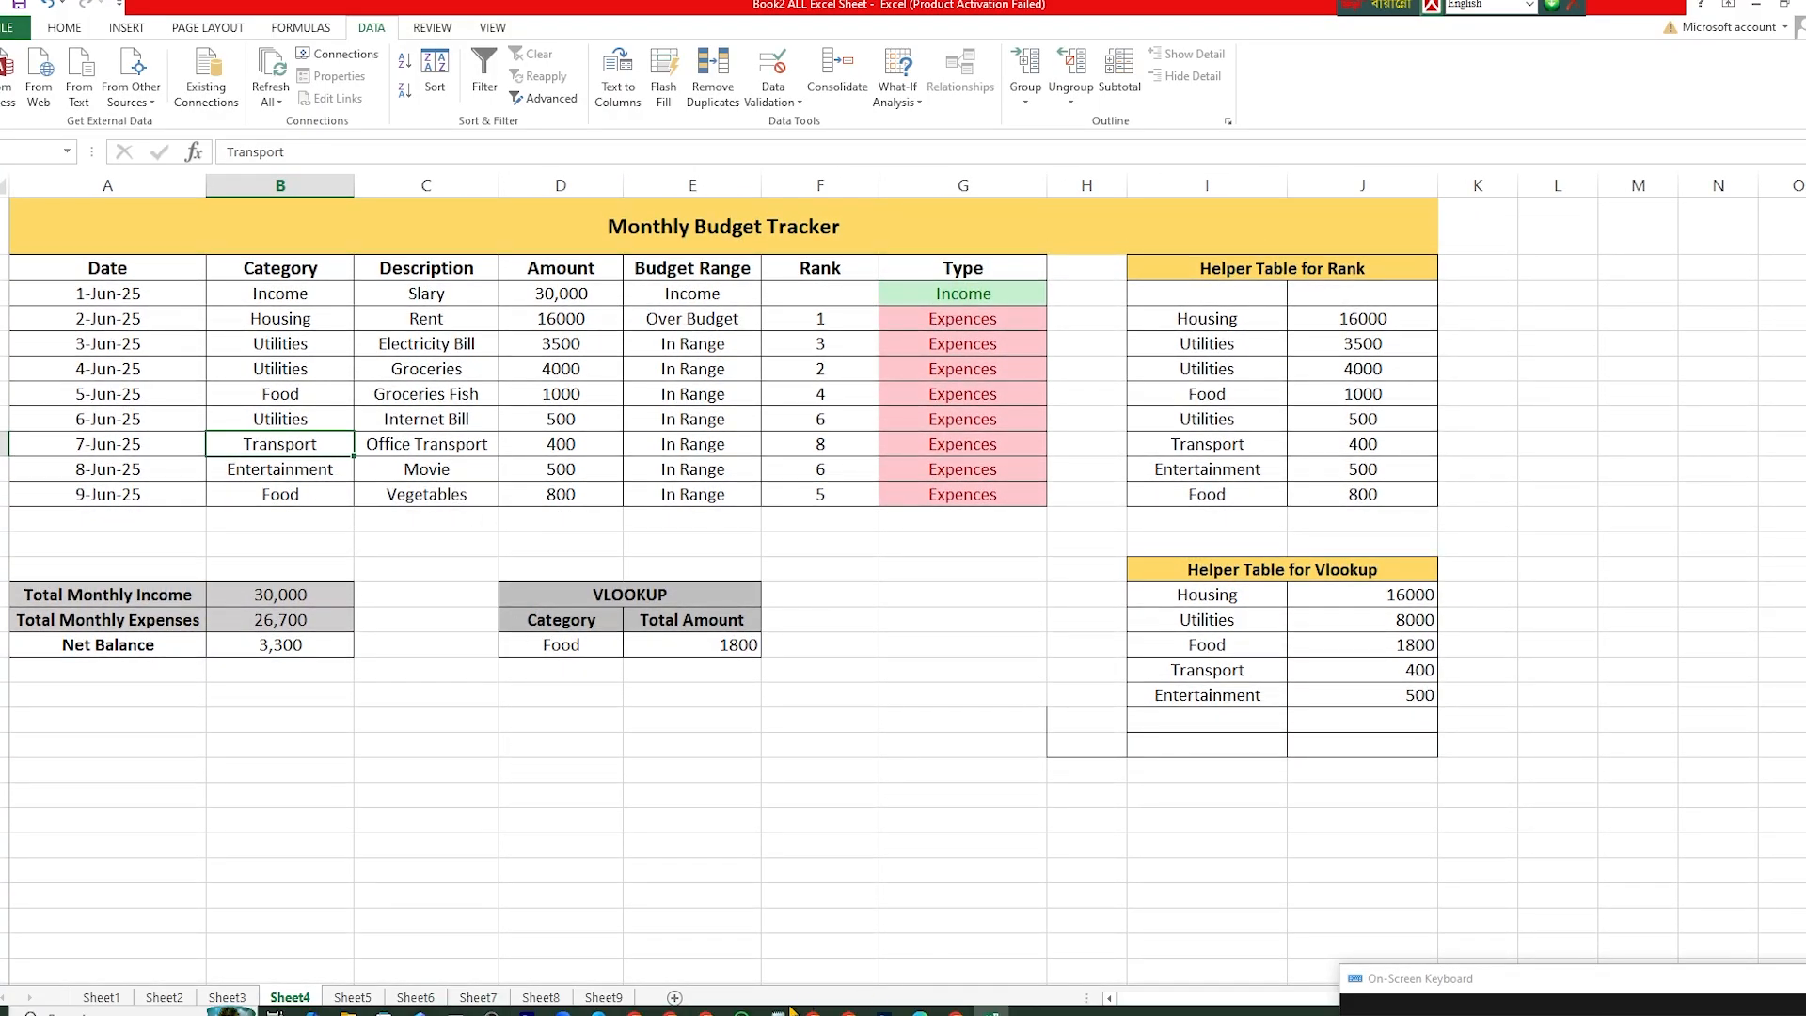
{"action": "left_click", "coordinate": [920, 1011]}
{"action": "left_click", "coordinate": [584, 551]}
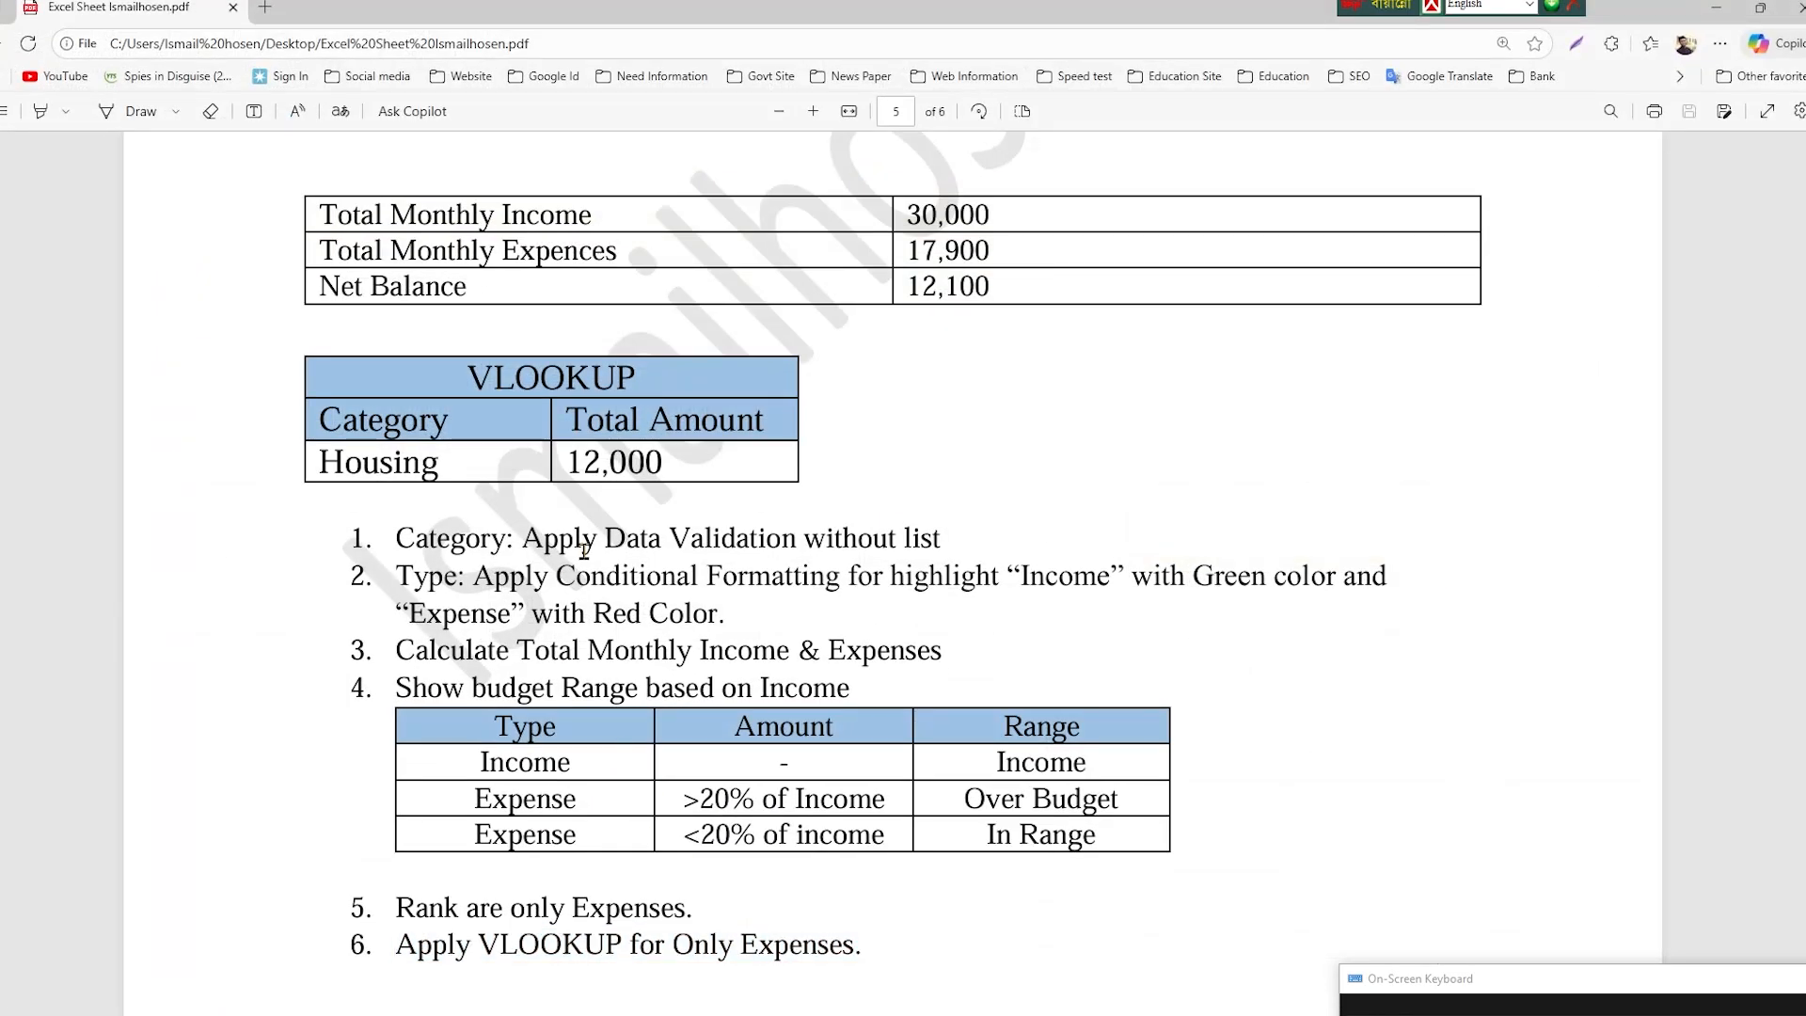
{"action": "scroll", "coordinate": [613, 506], "scroll_direction": "up", "scroll_amount": 1}
{"action": "scroll", "coordinate": [612, 506], "scroll_direction": "up", "scroll_amount": 6}
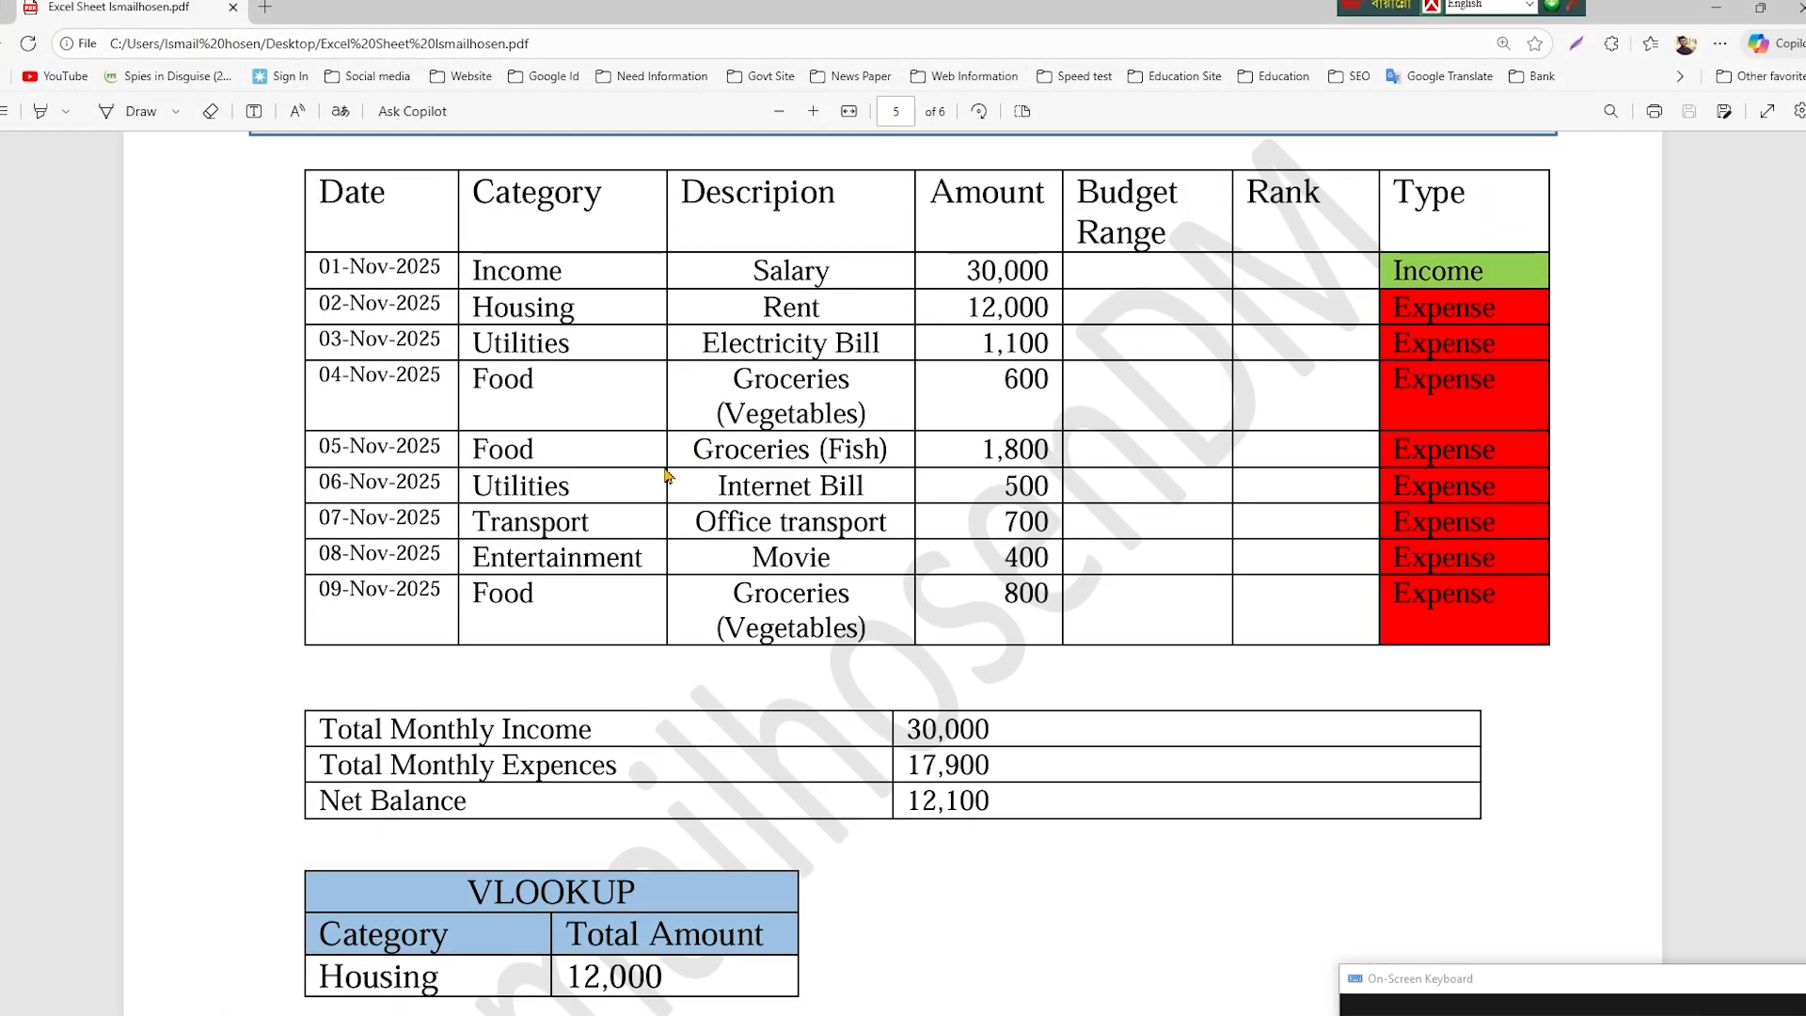
{"action": "scroll", "coordinate": [757, 512], "scroll_direction": "up", "scroll_amount": 2}
{"action": "scroll", "coordinate": [760, 470], "scroll_direction": "up", "scroll_amount": 1}
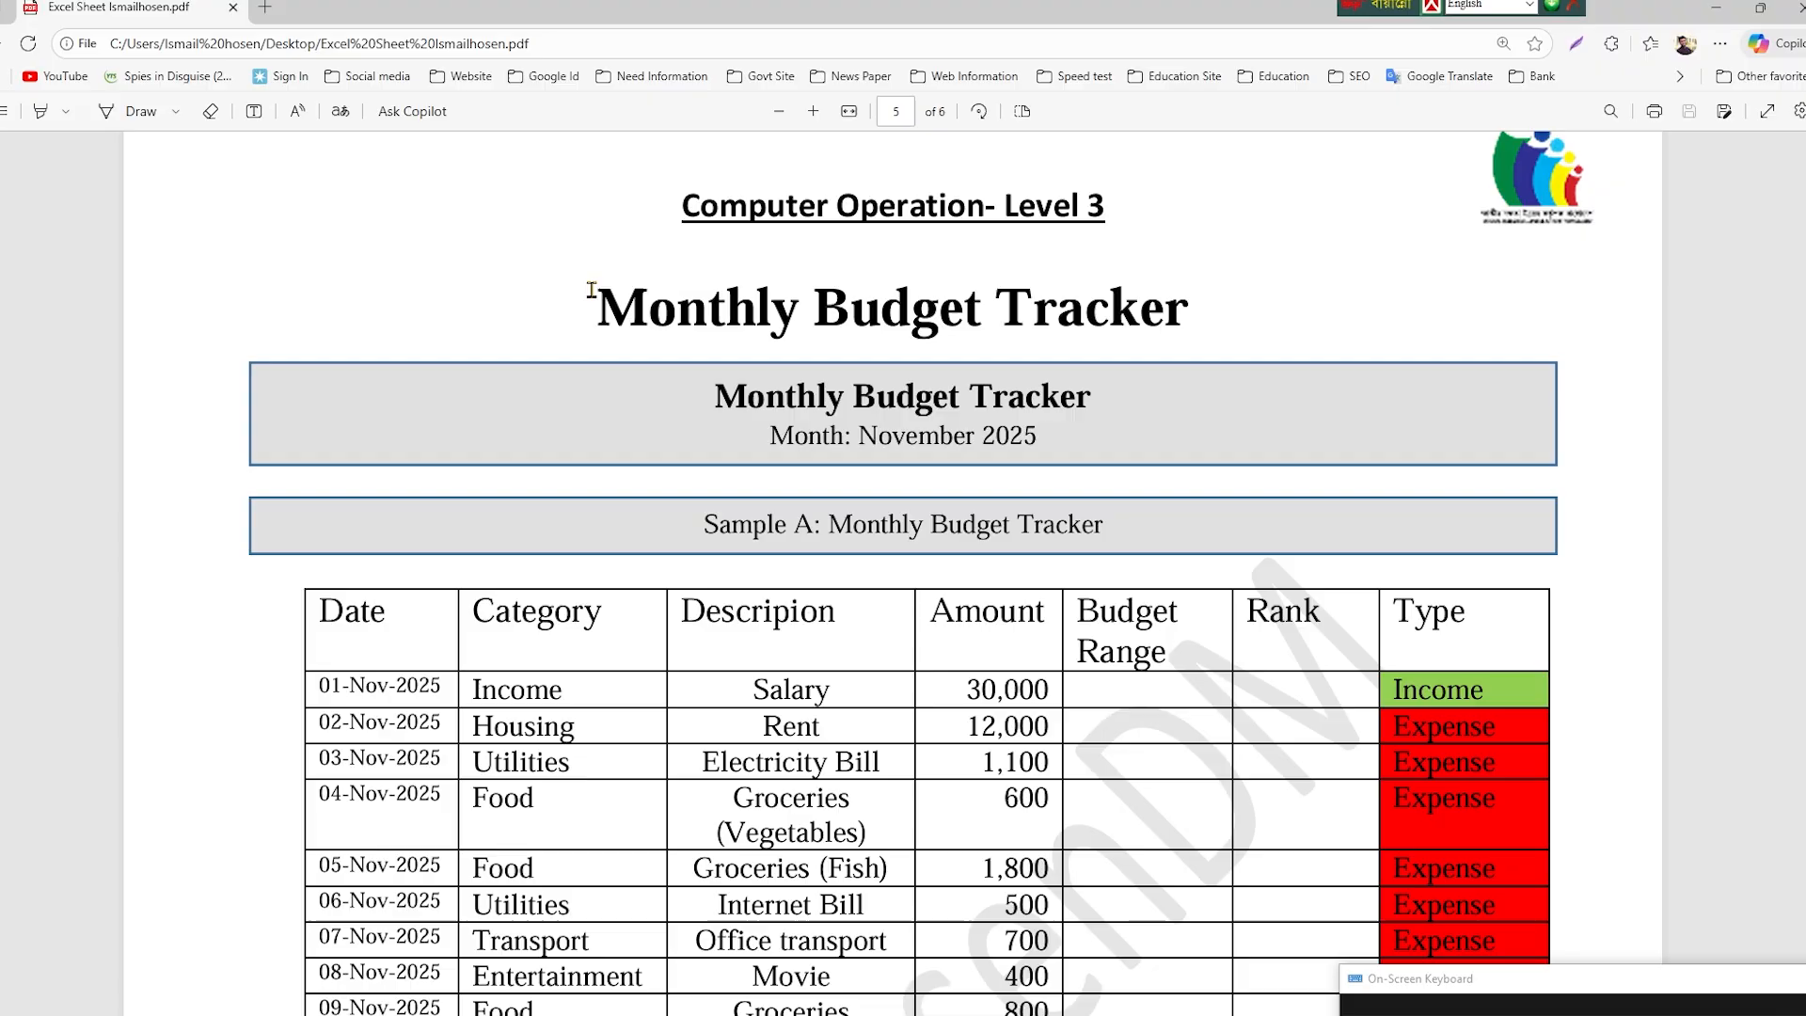
Highlight the PDF's Monthly Budget Tracker title and its month and Sample A lines, and examine the sample table below.
{"action": "left_click_drag", "start_coordinate": [595, 305], "coordinate": [1199, 320]}
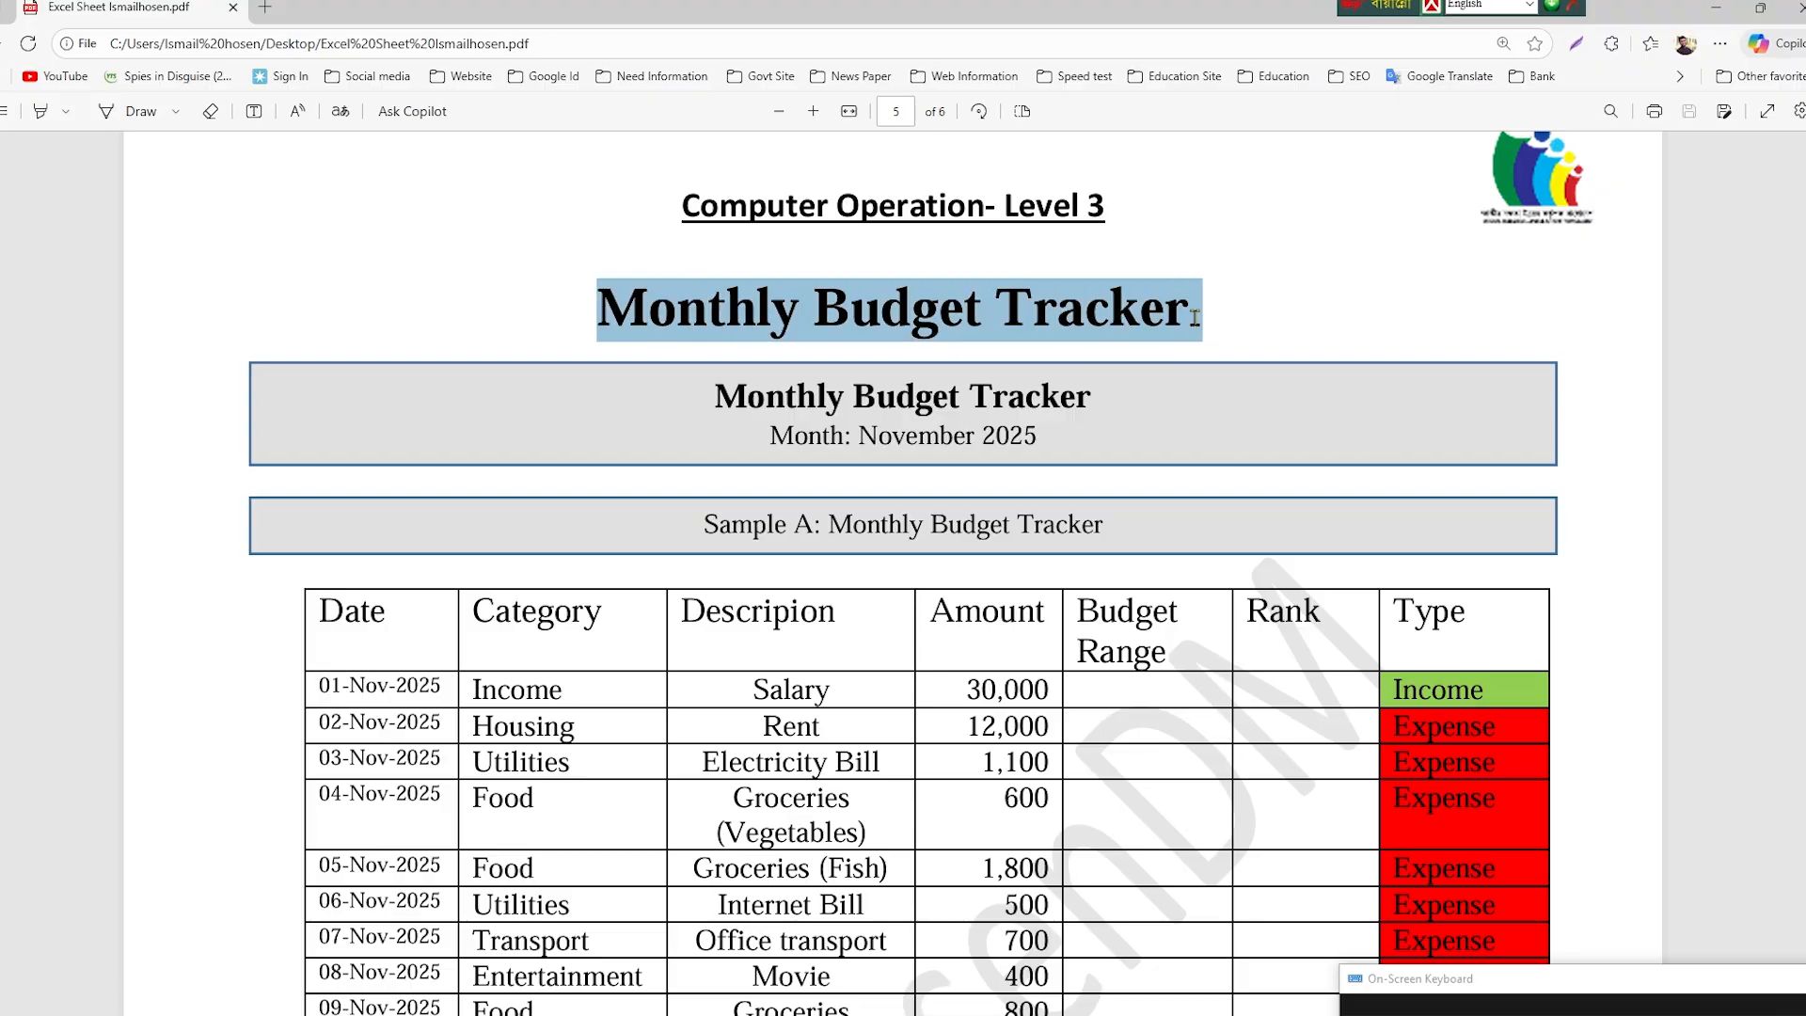
{"action": "left_click", "coordinate": [617, 321]}
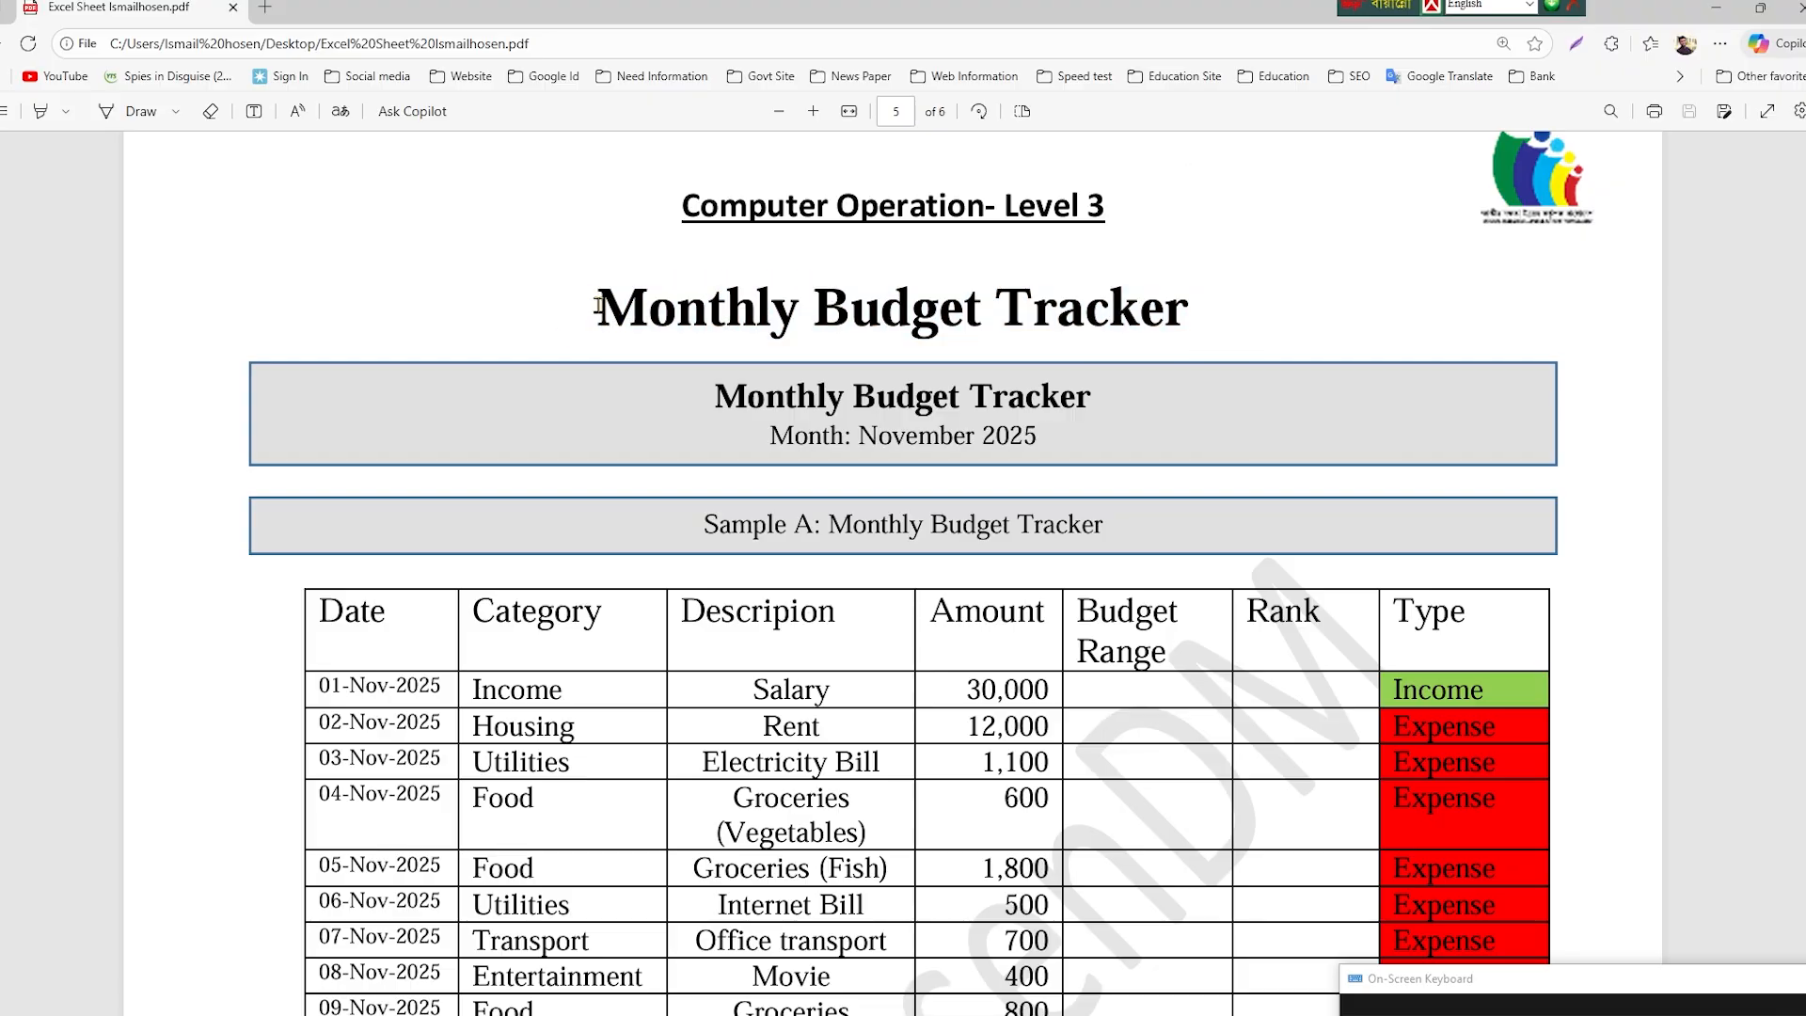
{"action": "left_click_drag", "start_coordinate": [596, 306], "coordinate": [1191, 318]}
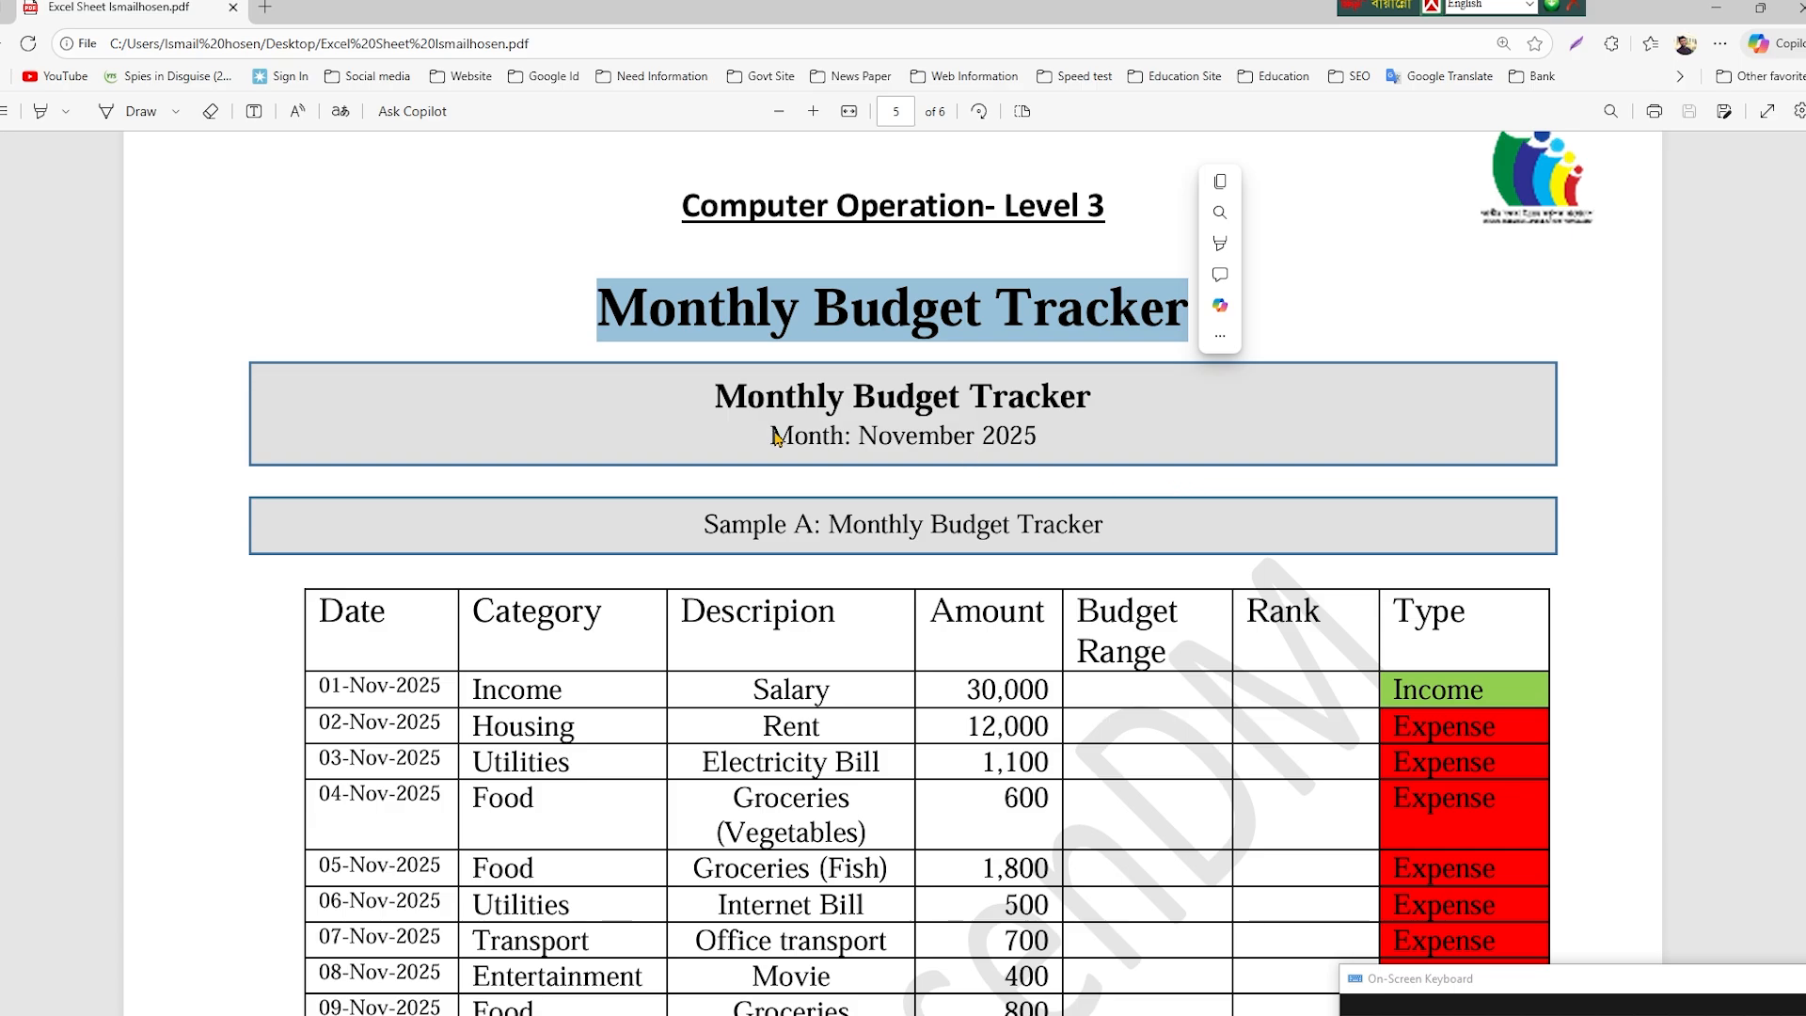
{"action": "left_click_drag", "start_coordinate": [772, 435], "coordinate": [1141, 500]}
{"action": "scroll", "coordinate": [1044, 743], "scroll_direction": "down", "scroll_amount": 2}
{"action": "scroll", "coordinate": [1030, 639], "scroll_direction": "down", "scroll_amount": 1}
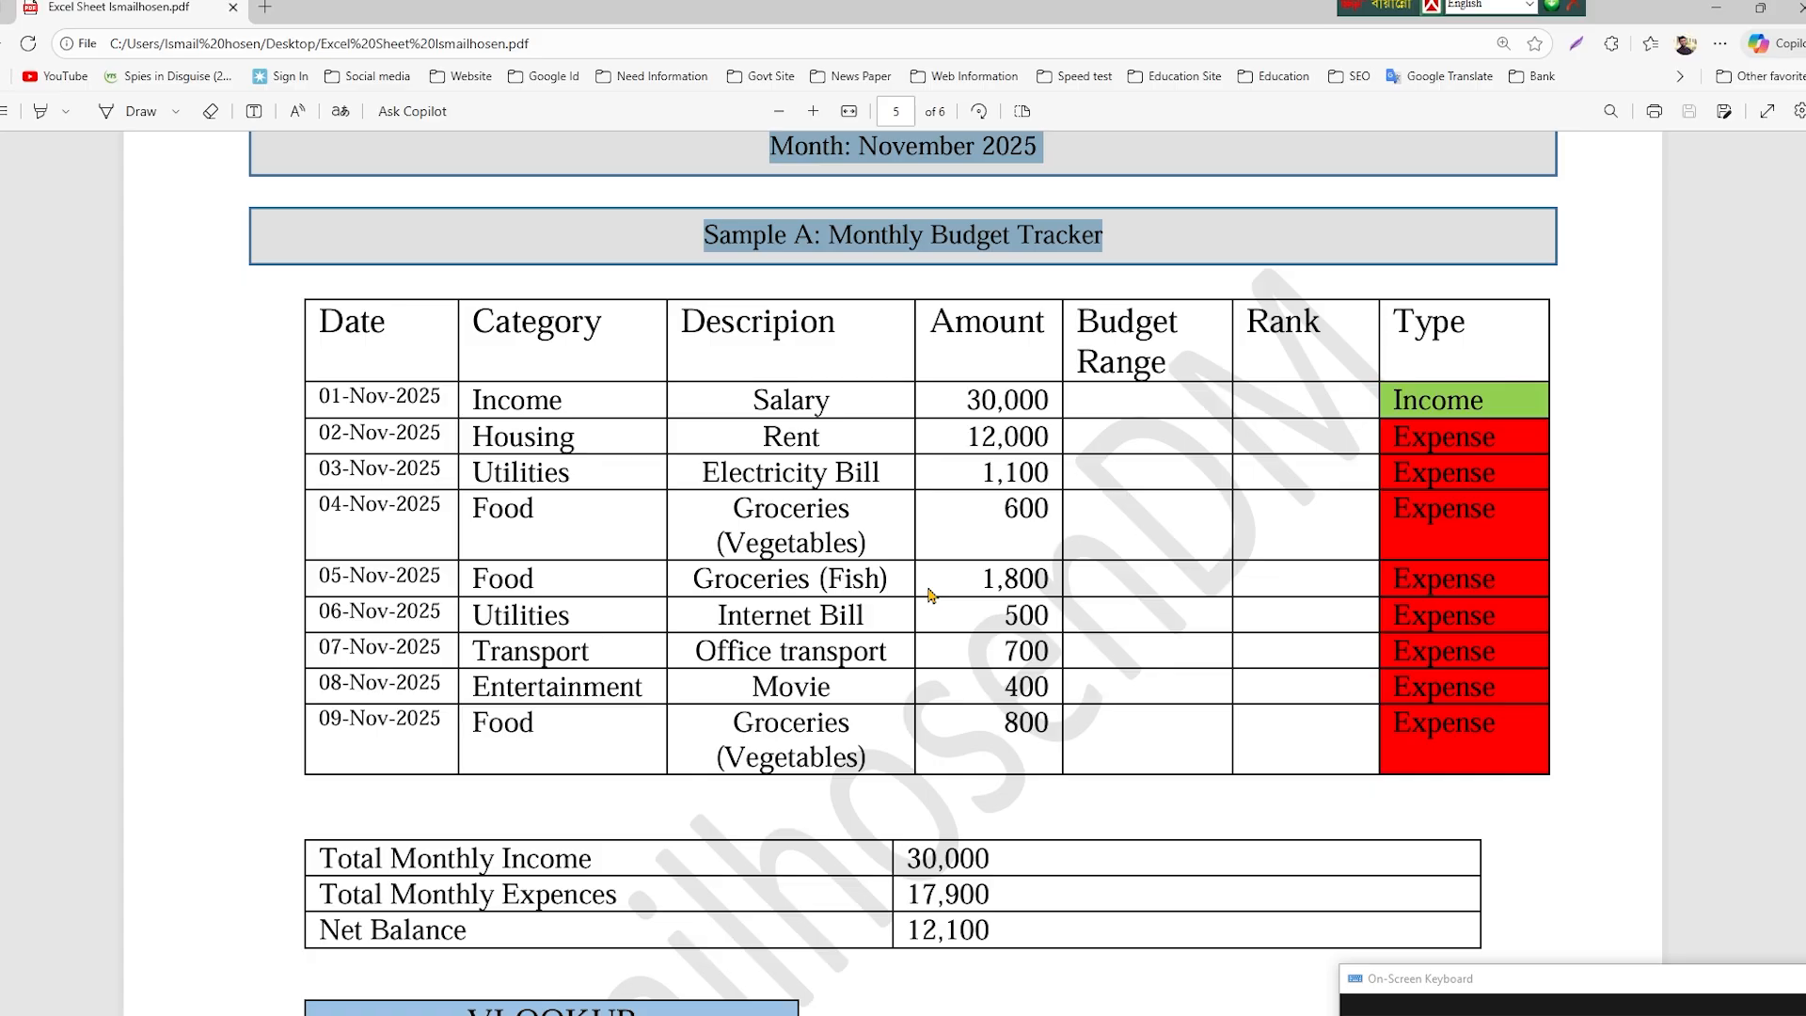
{"action": "scroll", "coordinate": [929, 594], "scroll_direction": "up", "scroll_amount": 3}
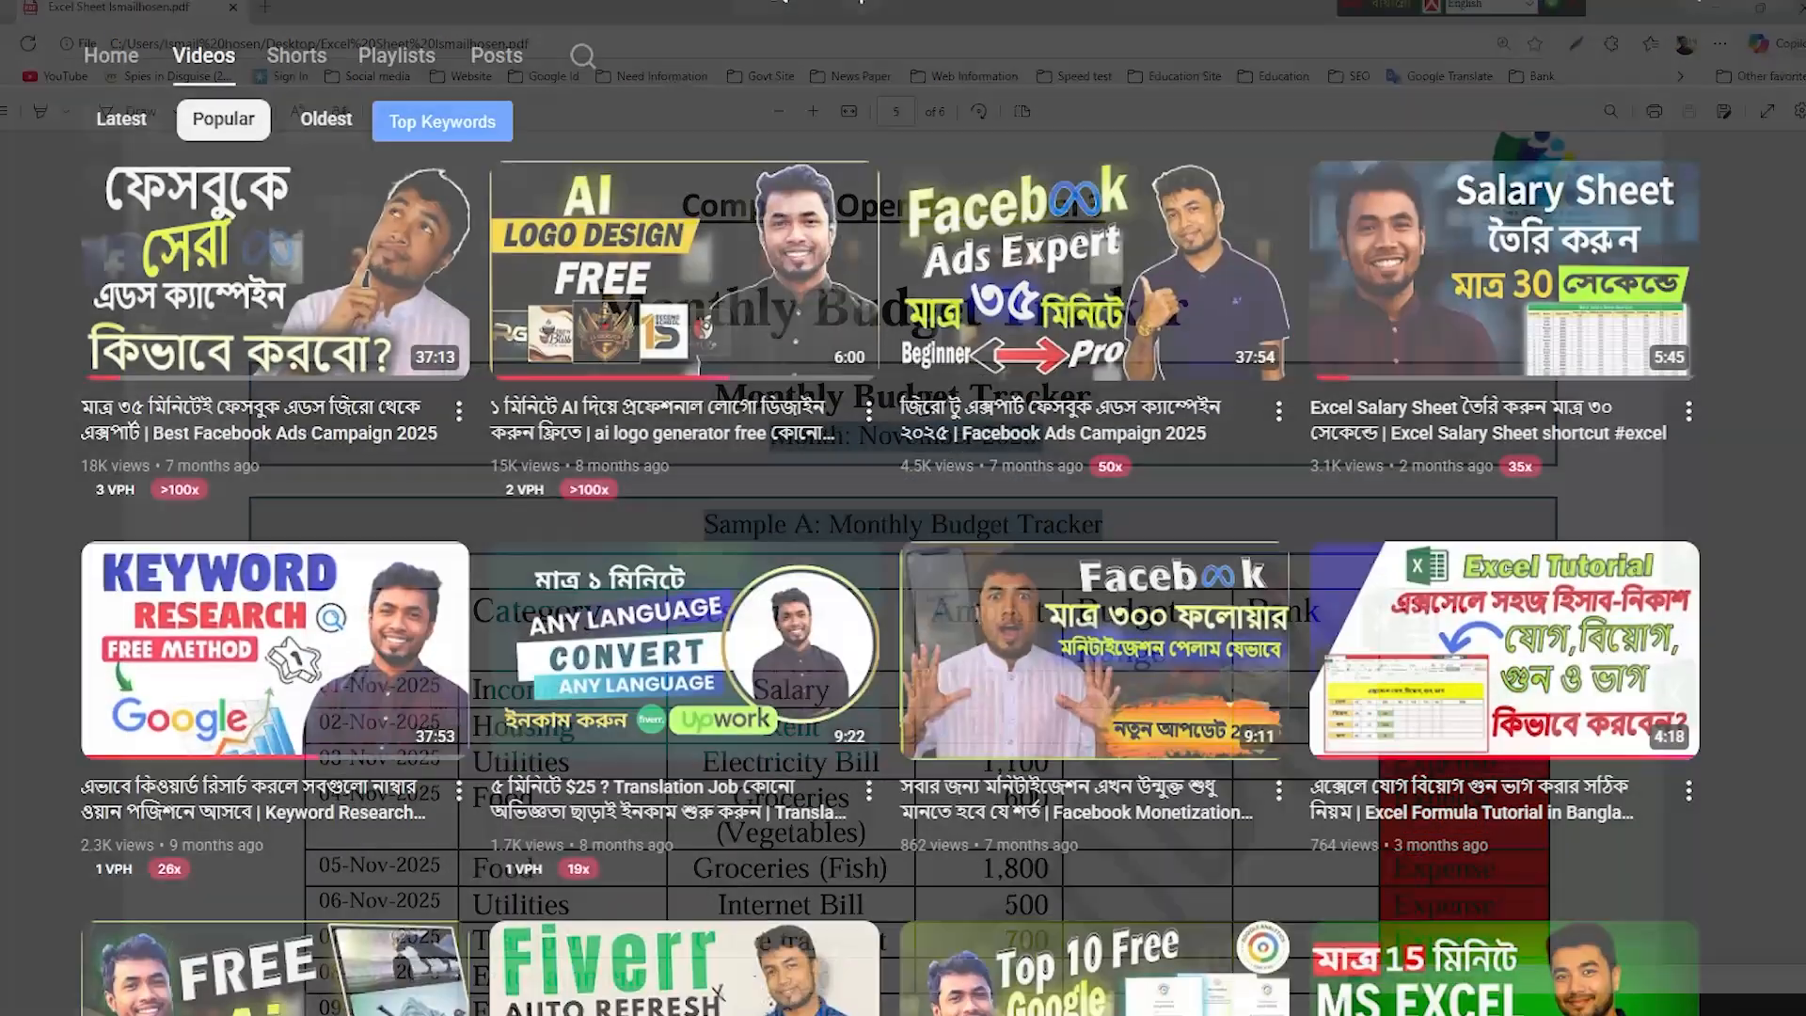
{"action": "scroll", "coordinate": [903, 508], "scroll_direction": "down", "scroll_amount": 3}
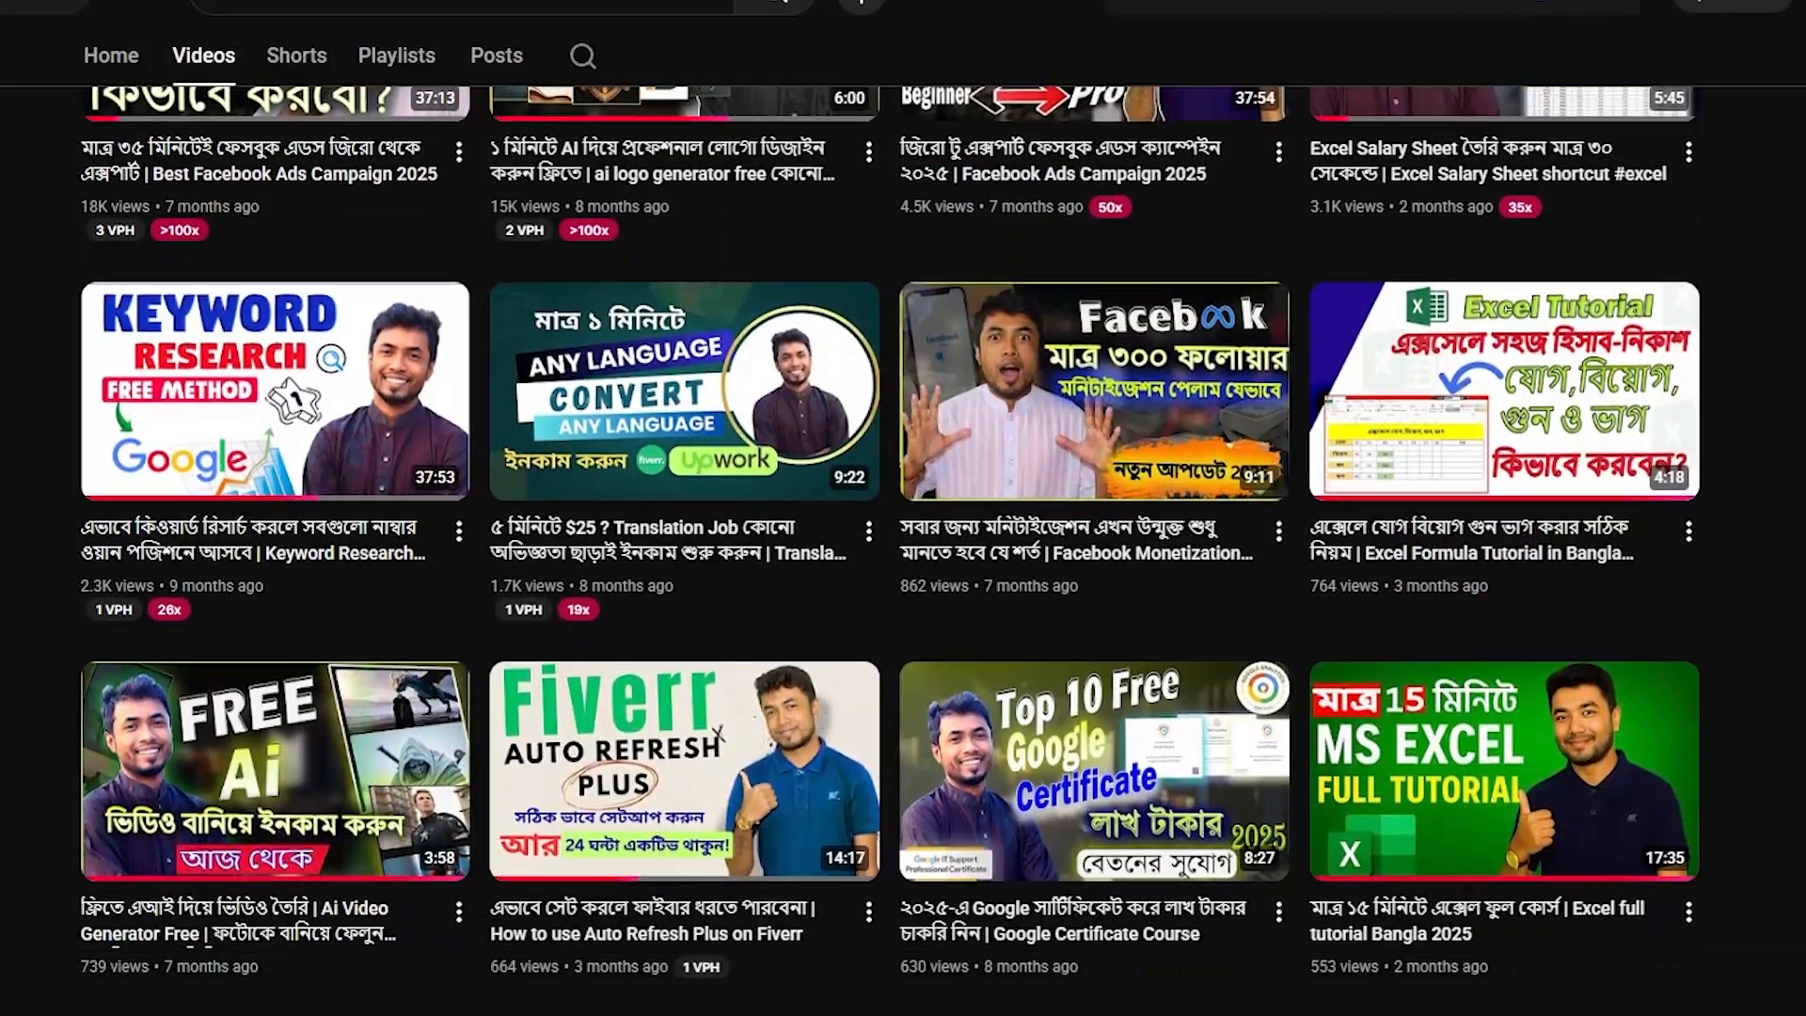
{"action": "scroll", "coordinate": [903, 508], "scroll_direction": "down", "scroll_amount": 6}
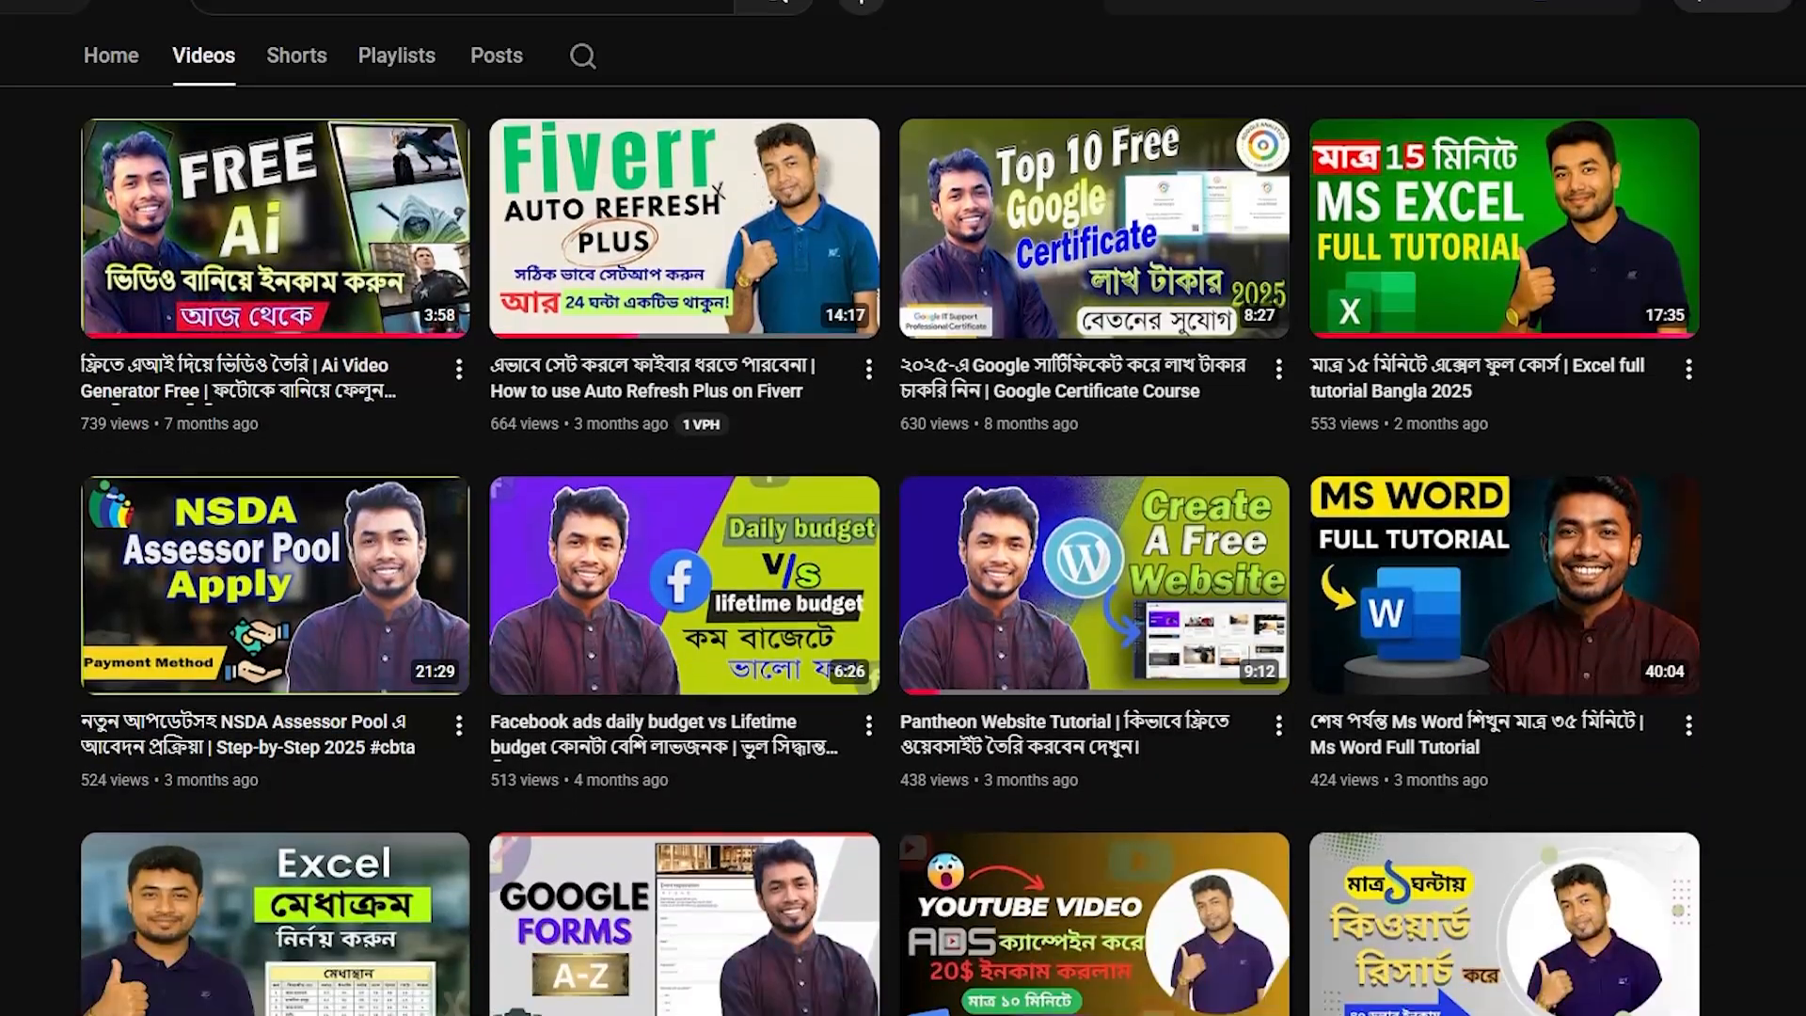
{"action": "scroll", "coordinate": [903, 508], "scroll_direction": "down", "scroll_amount": 4}
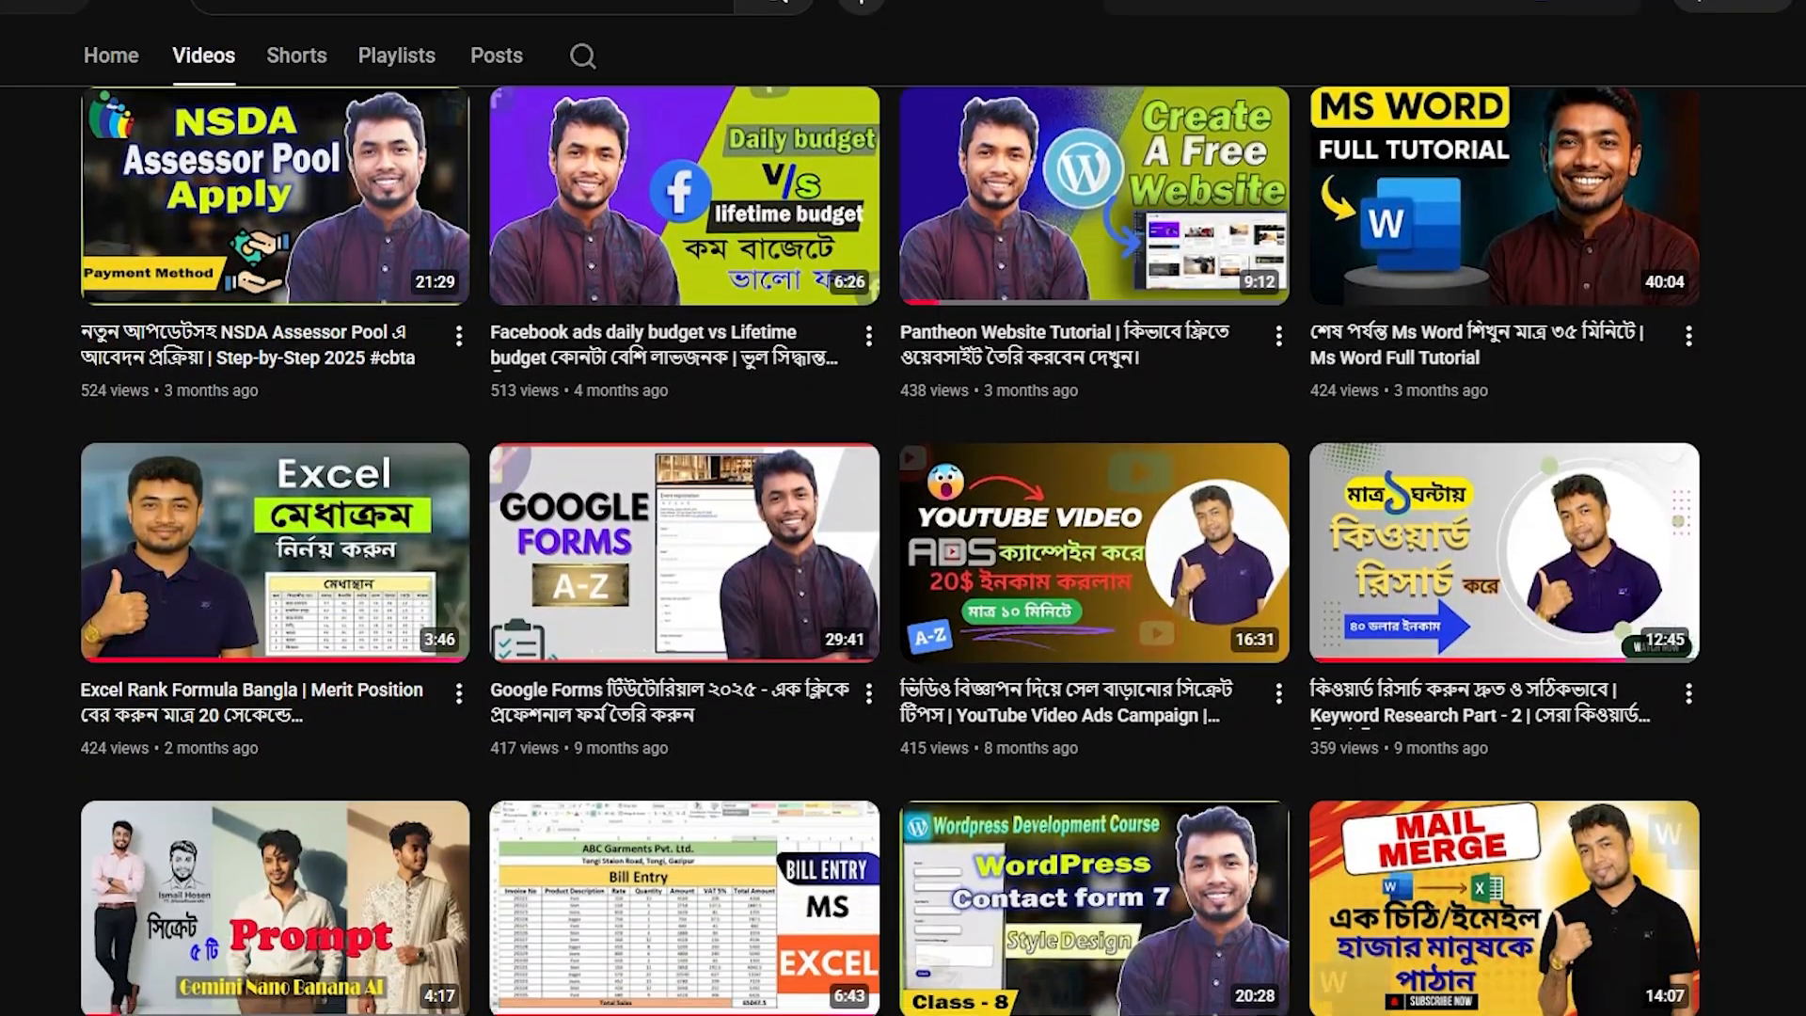
{"action": "scroll", "coordinate": [903, 507], "scroll_direction": "down", "scroll_amount": 1}
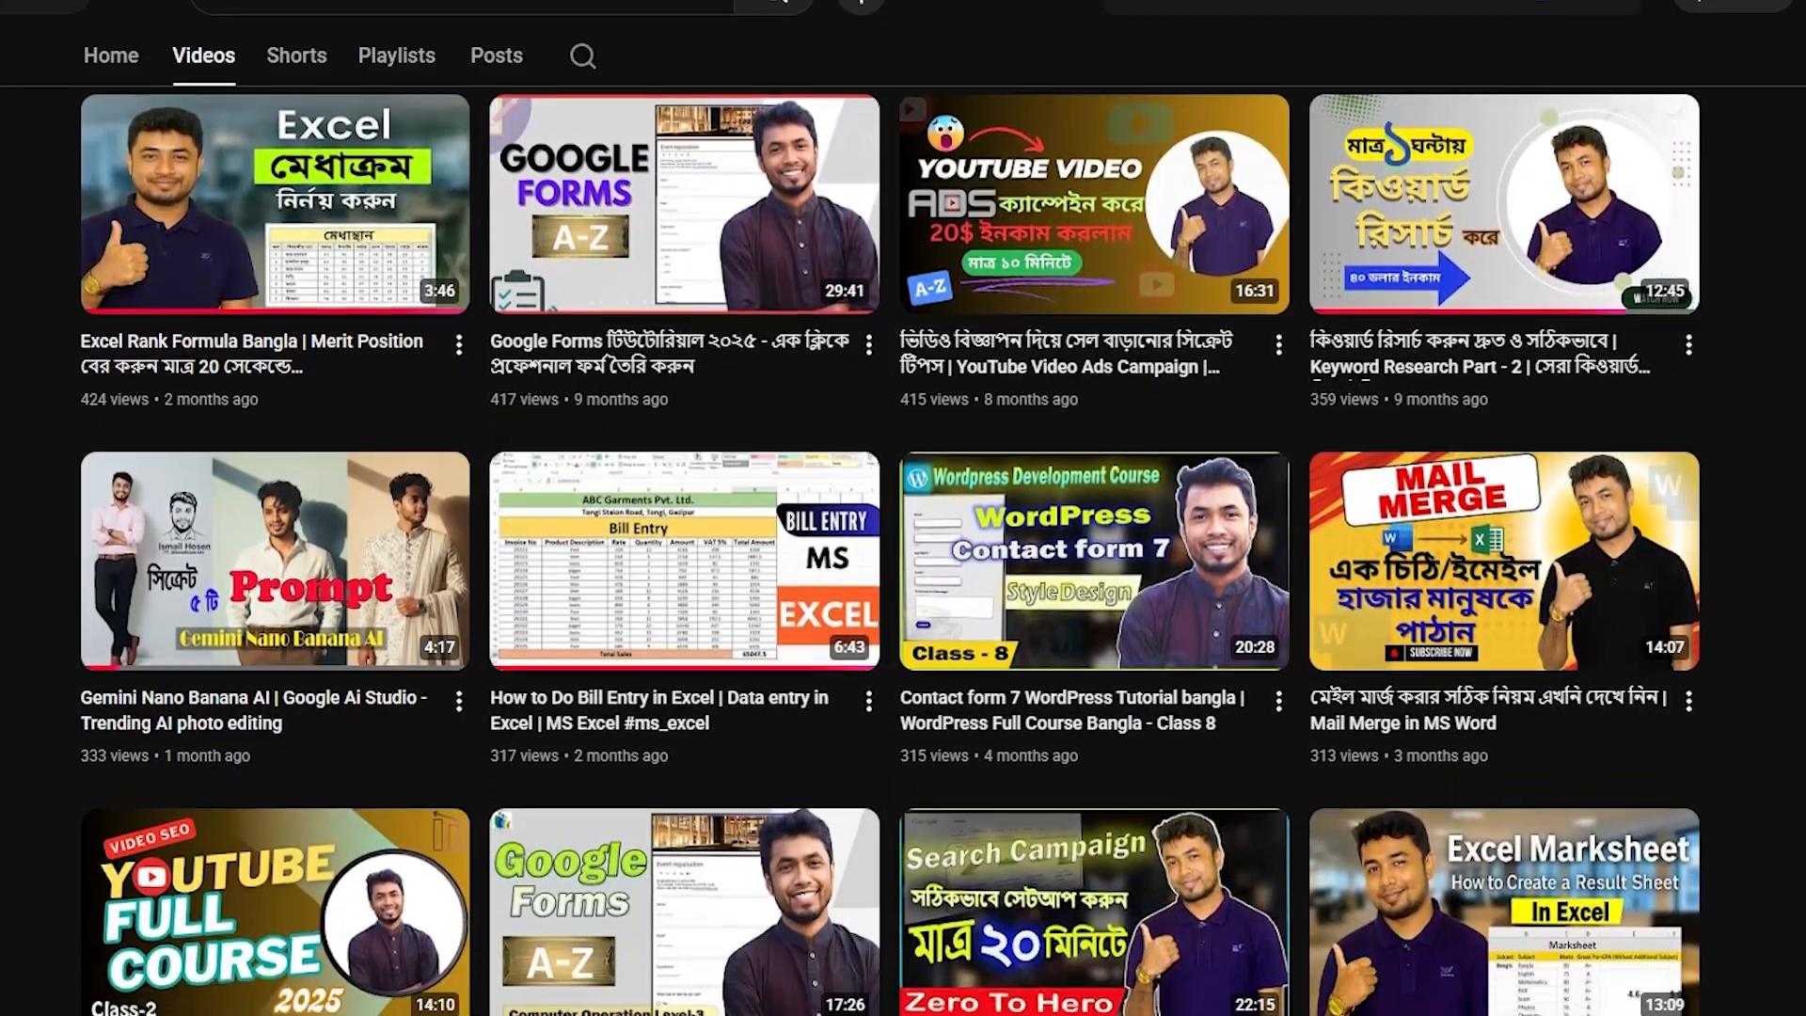